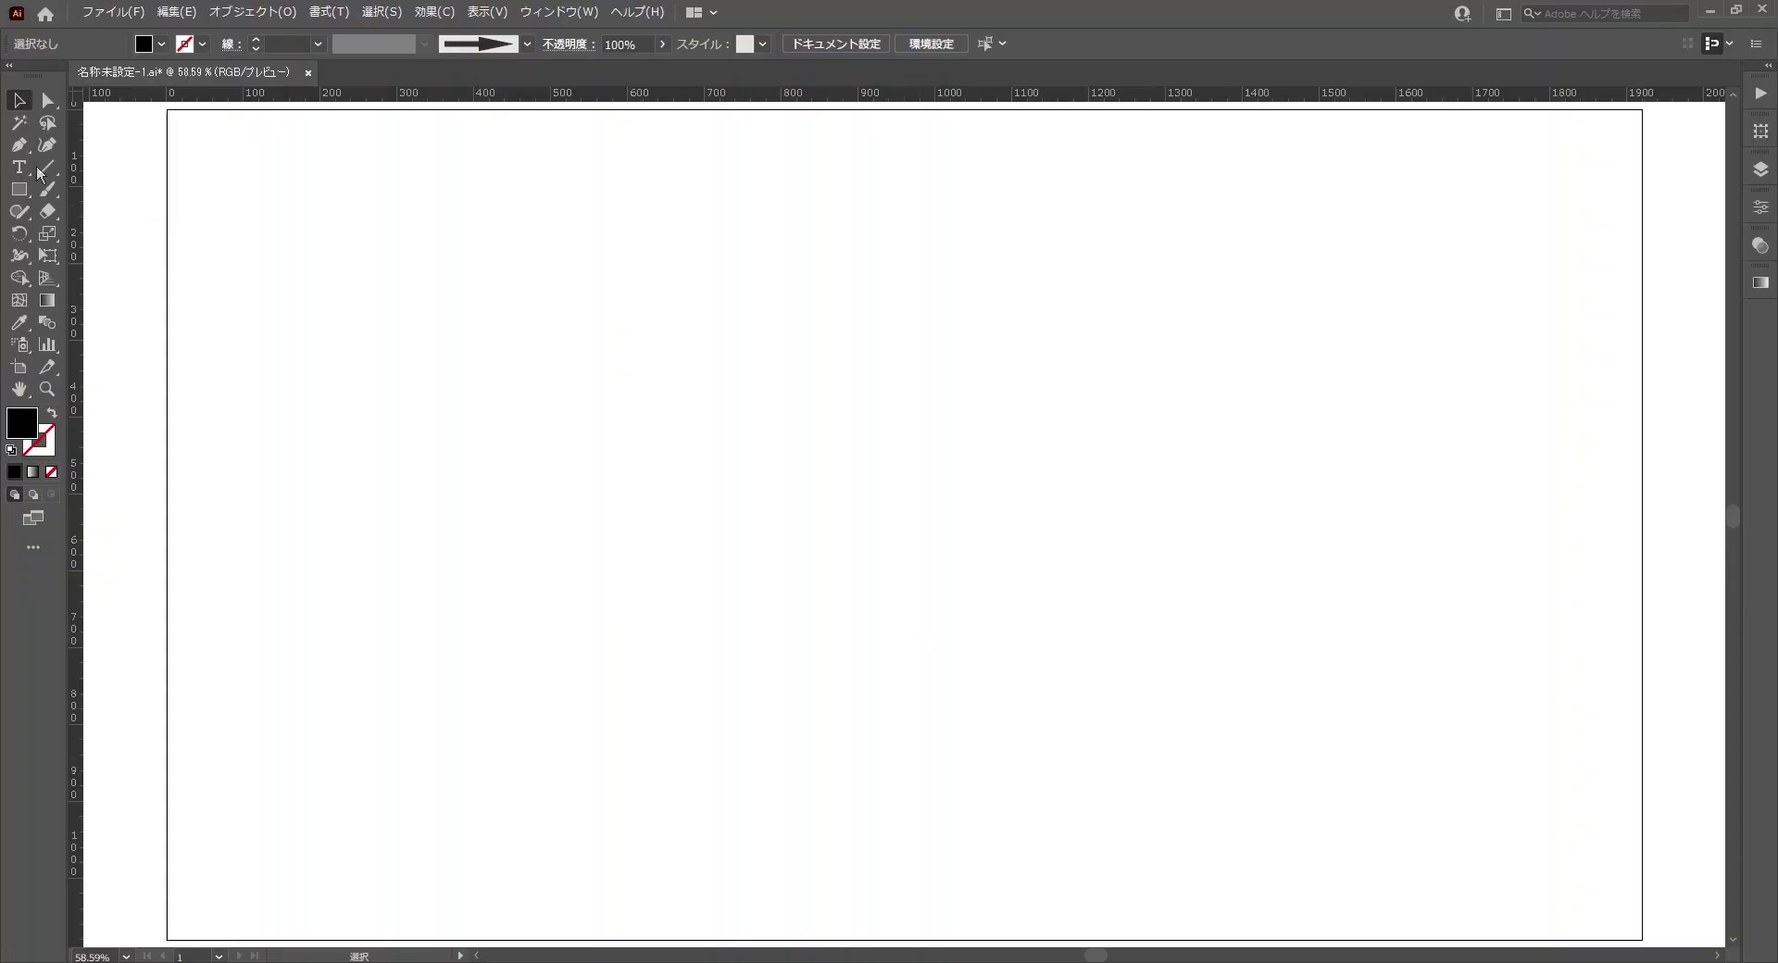
# - Add a text object reading VINTAGE on the artboard
pyautogui.click(22, 170)
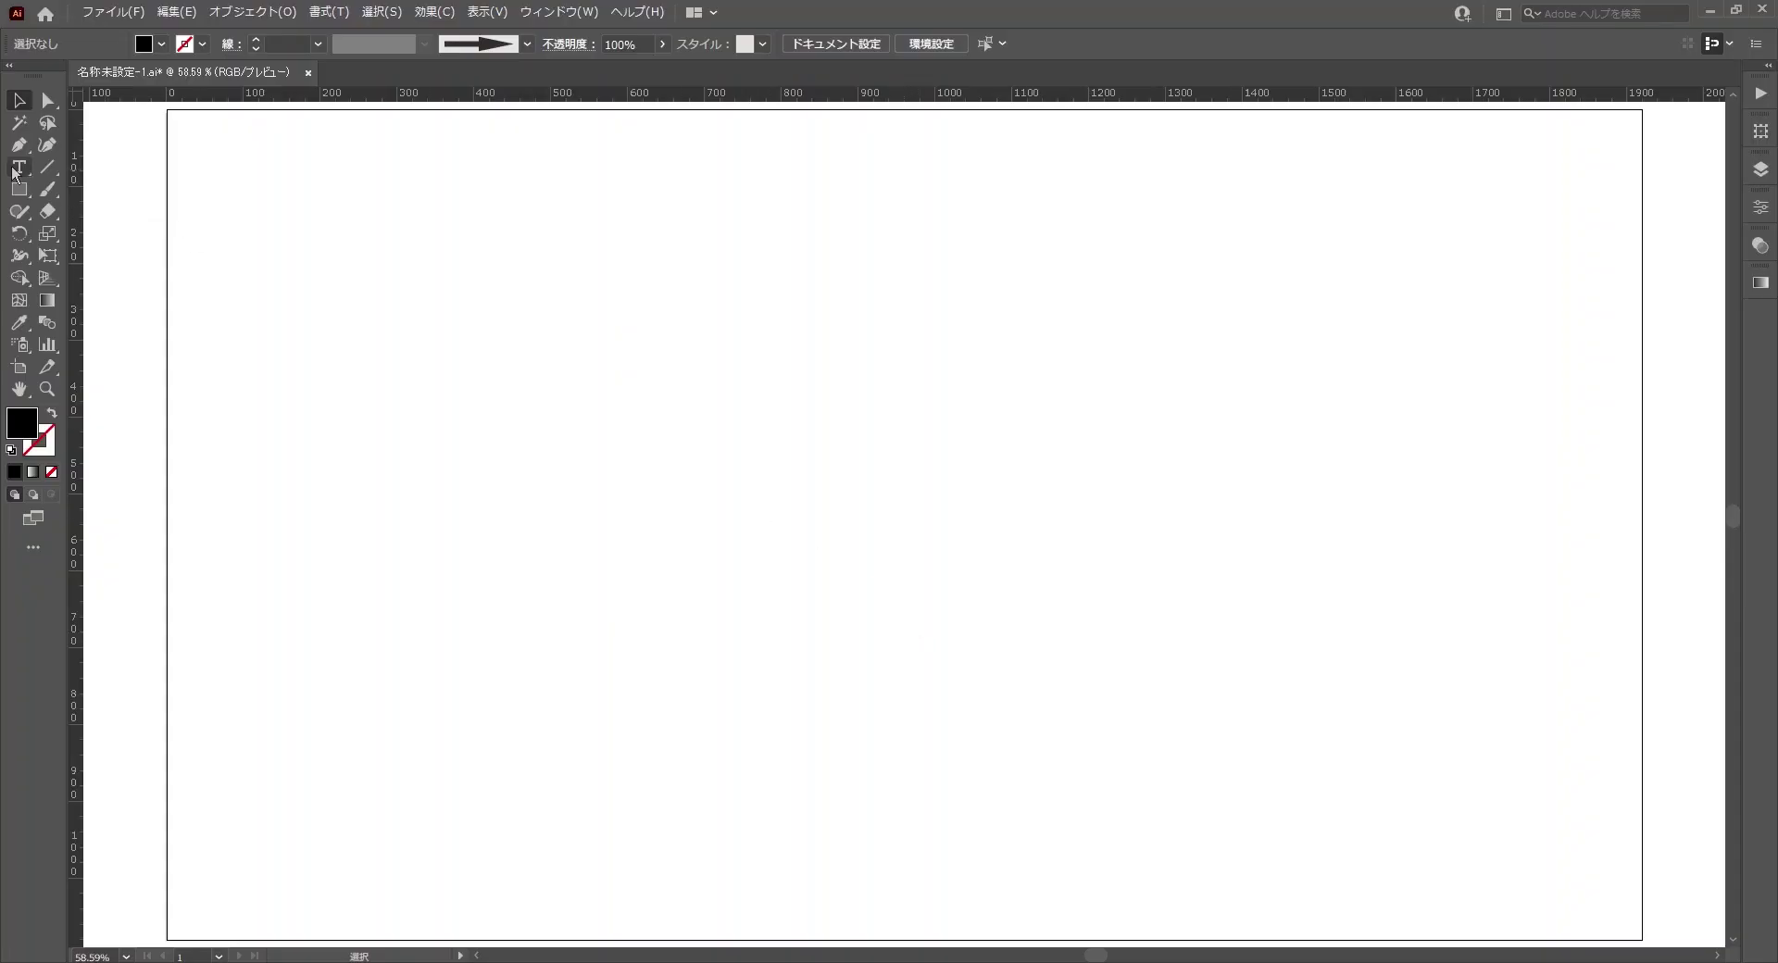
pyautogui.click(715, 507)
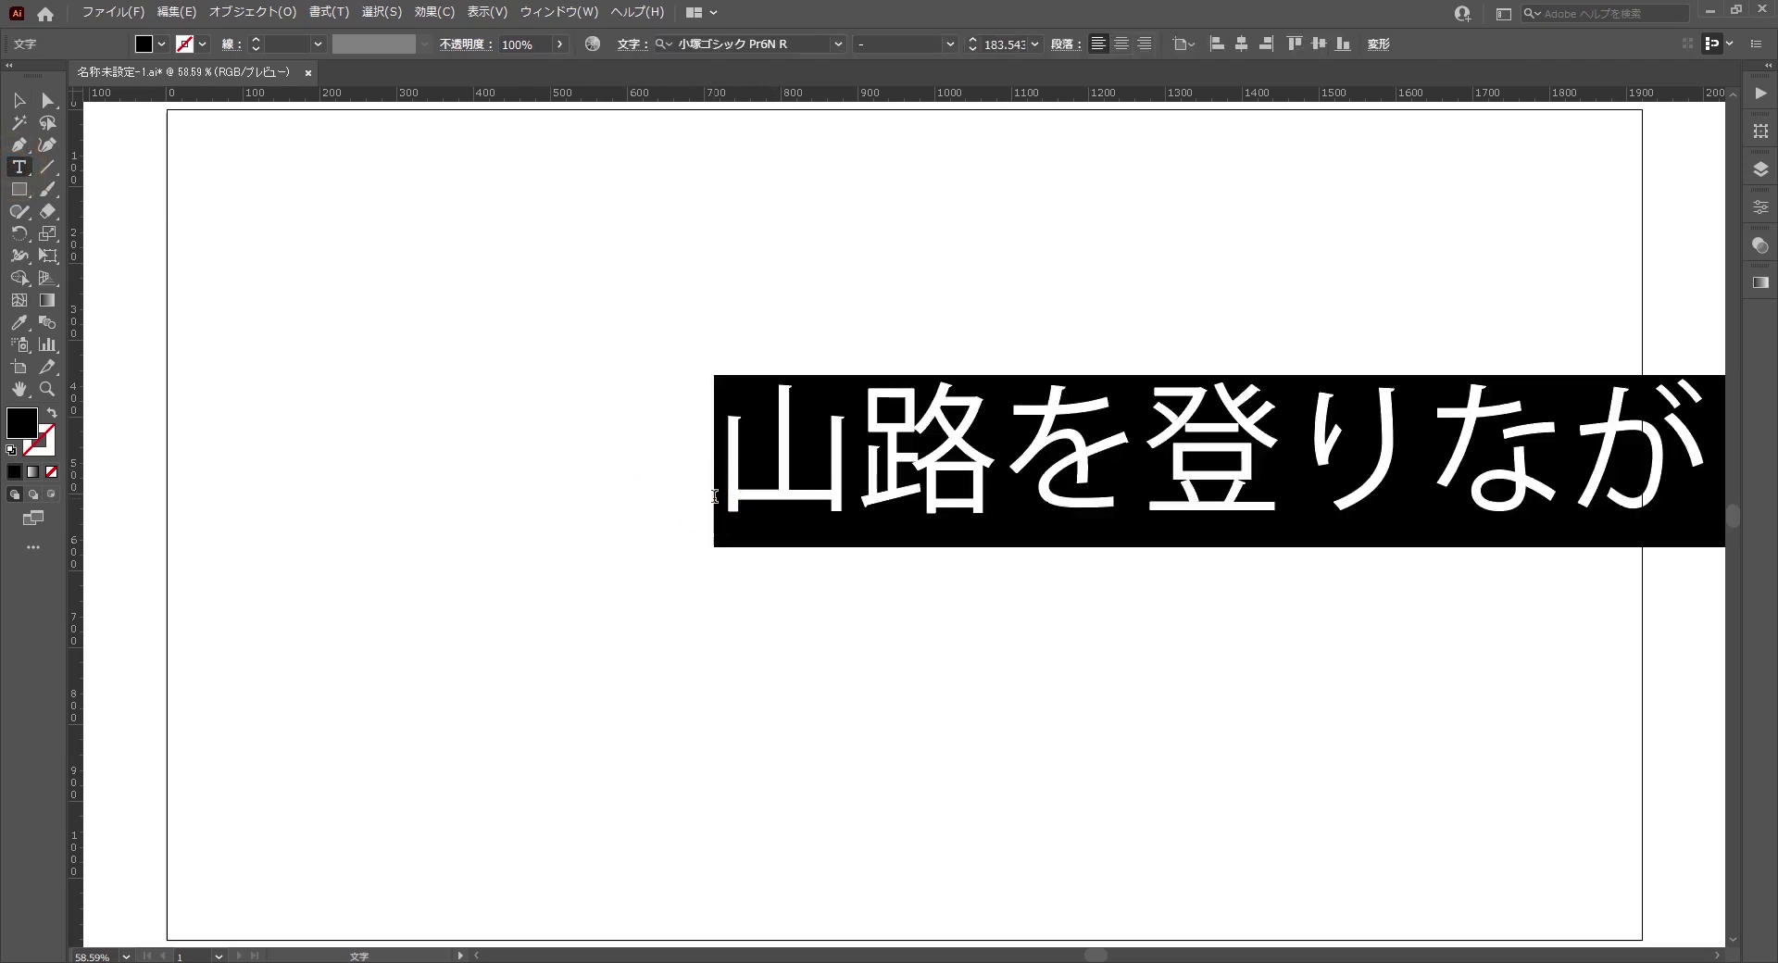
pyautogui.press('BackSpace')
pyautogui.write('VIN')
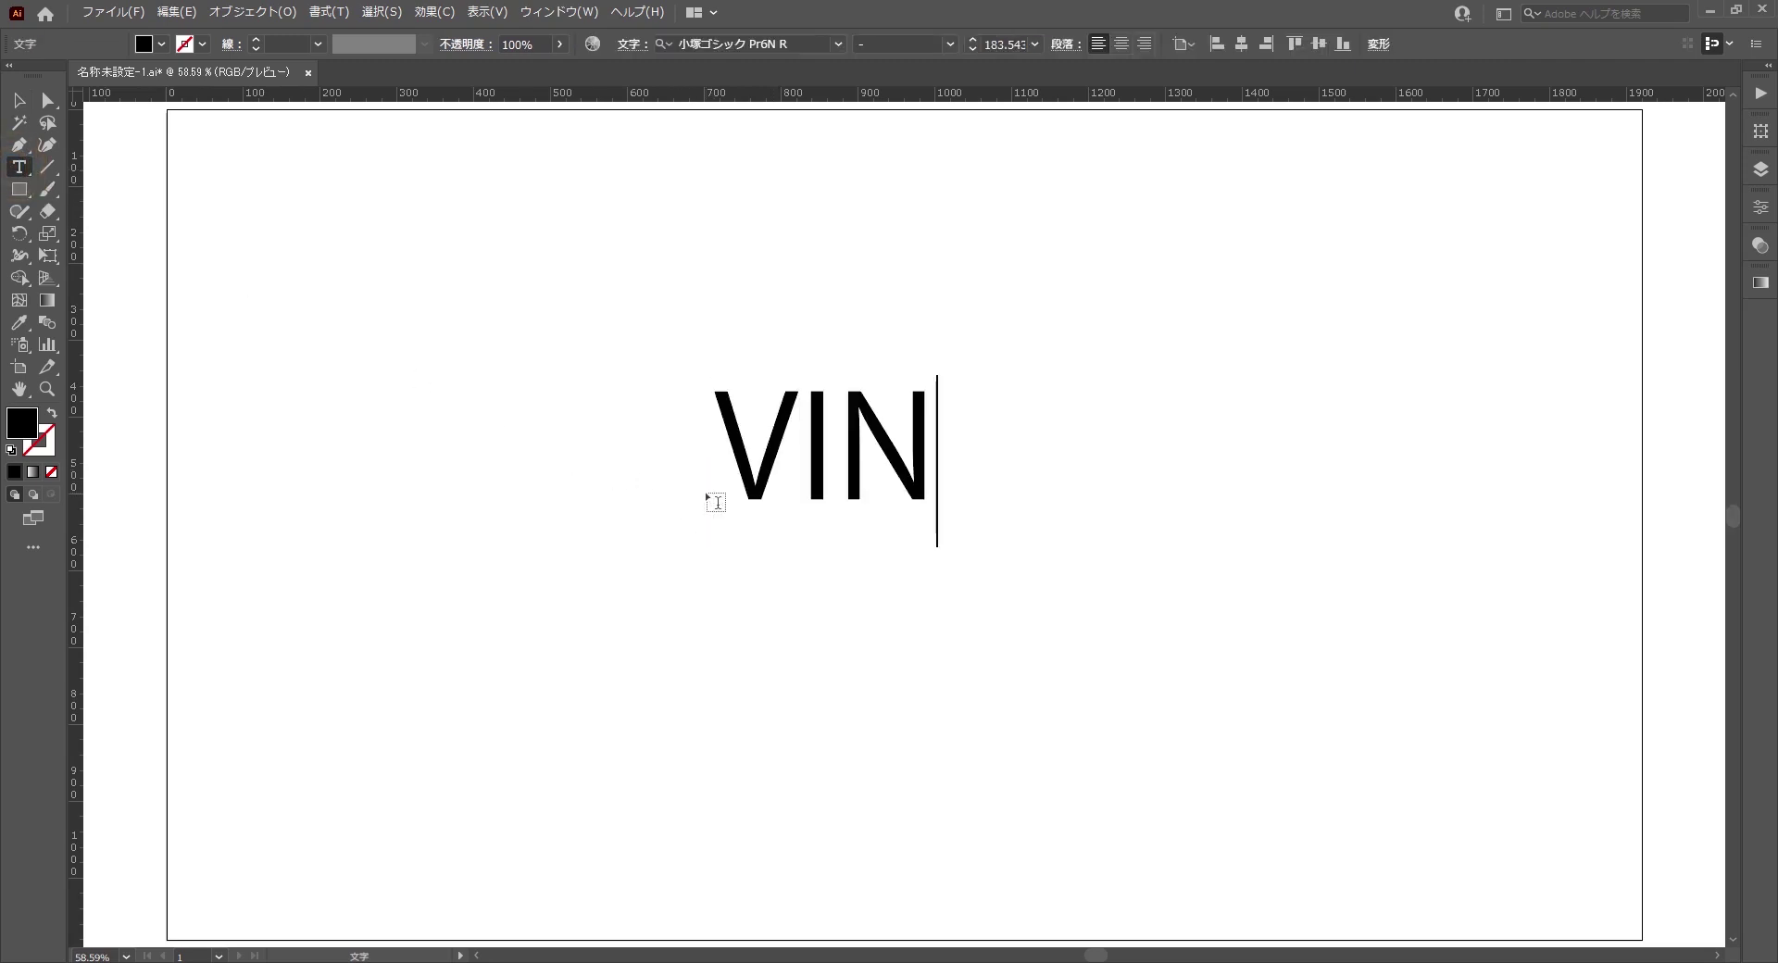
pyautogui.write('TAGE')
pyautogui.press('Escape')
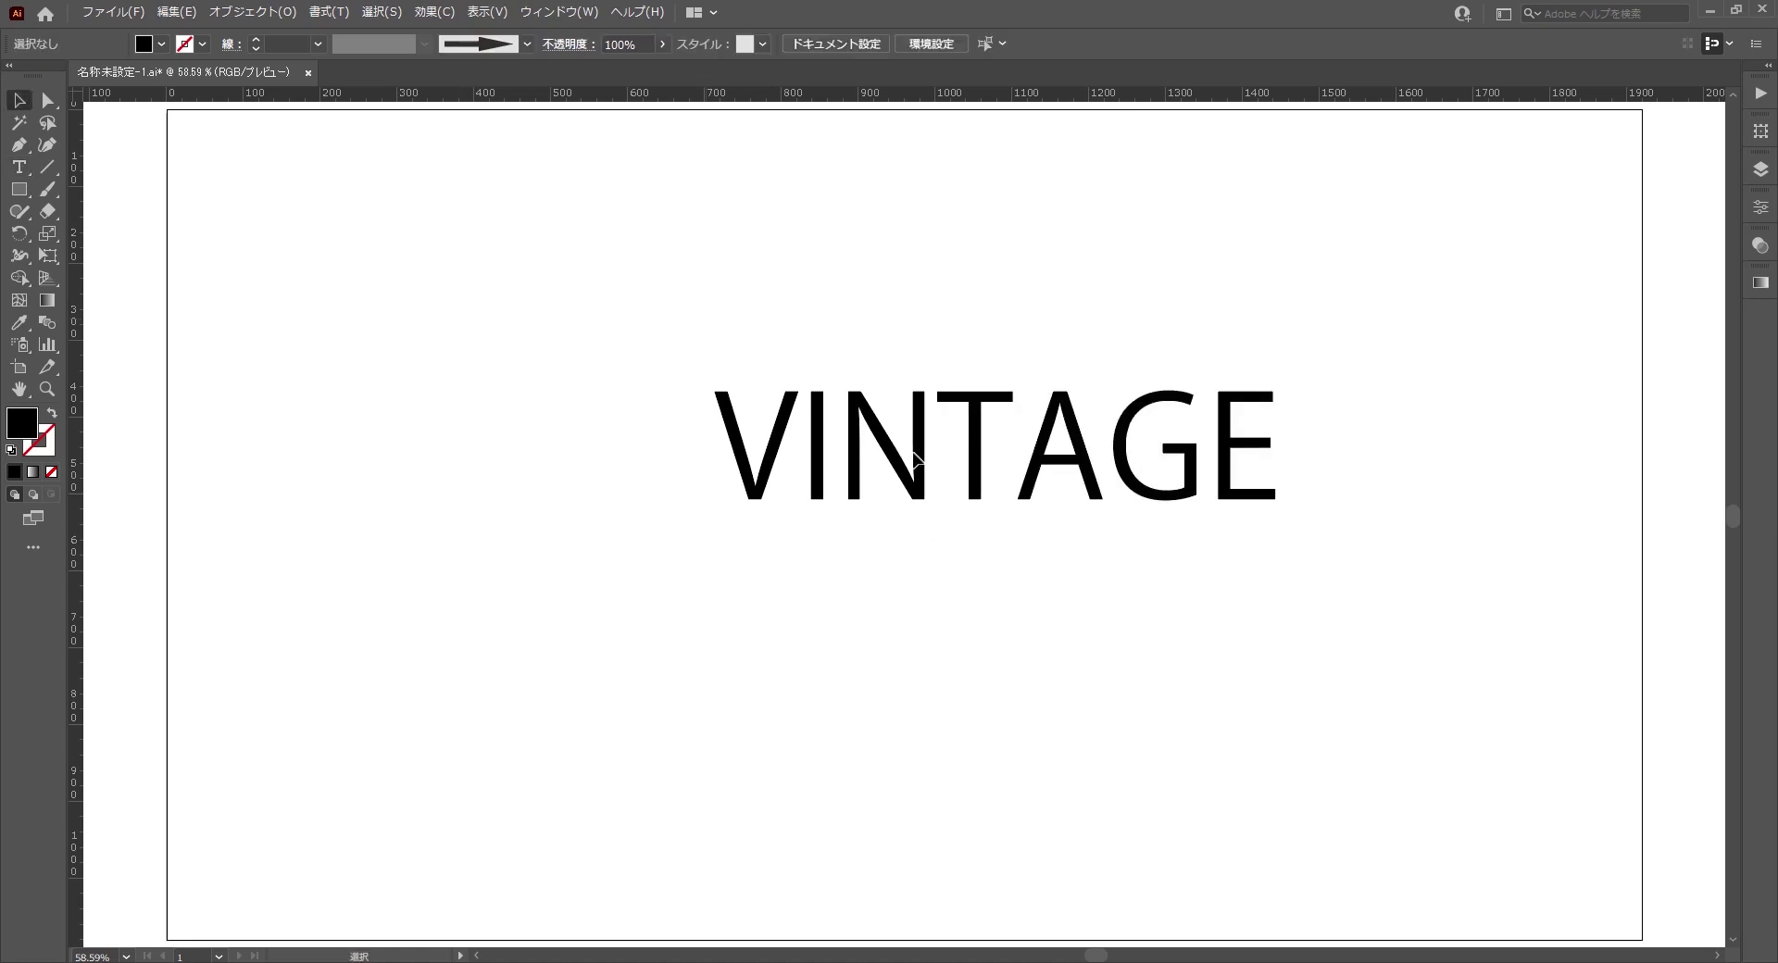
# - Centre VINTAGE horizontally and vertically on the artboard
pyautogui.click(920, 457)
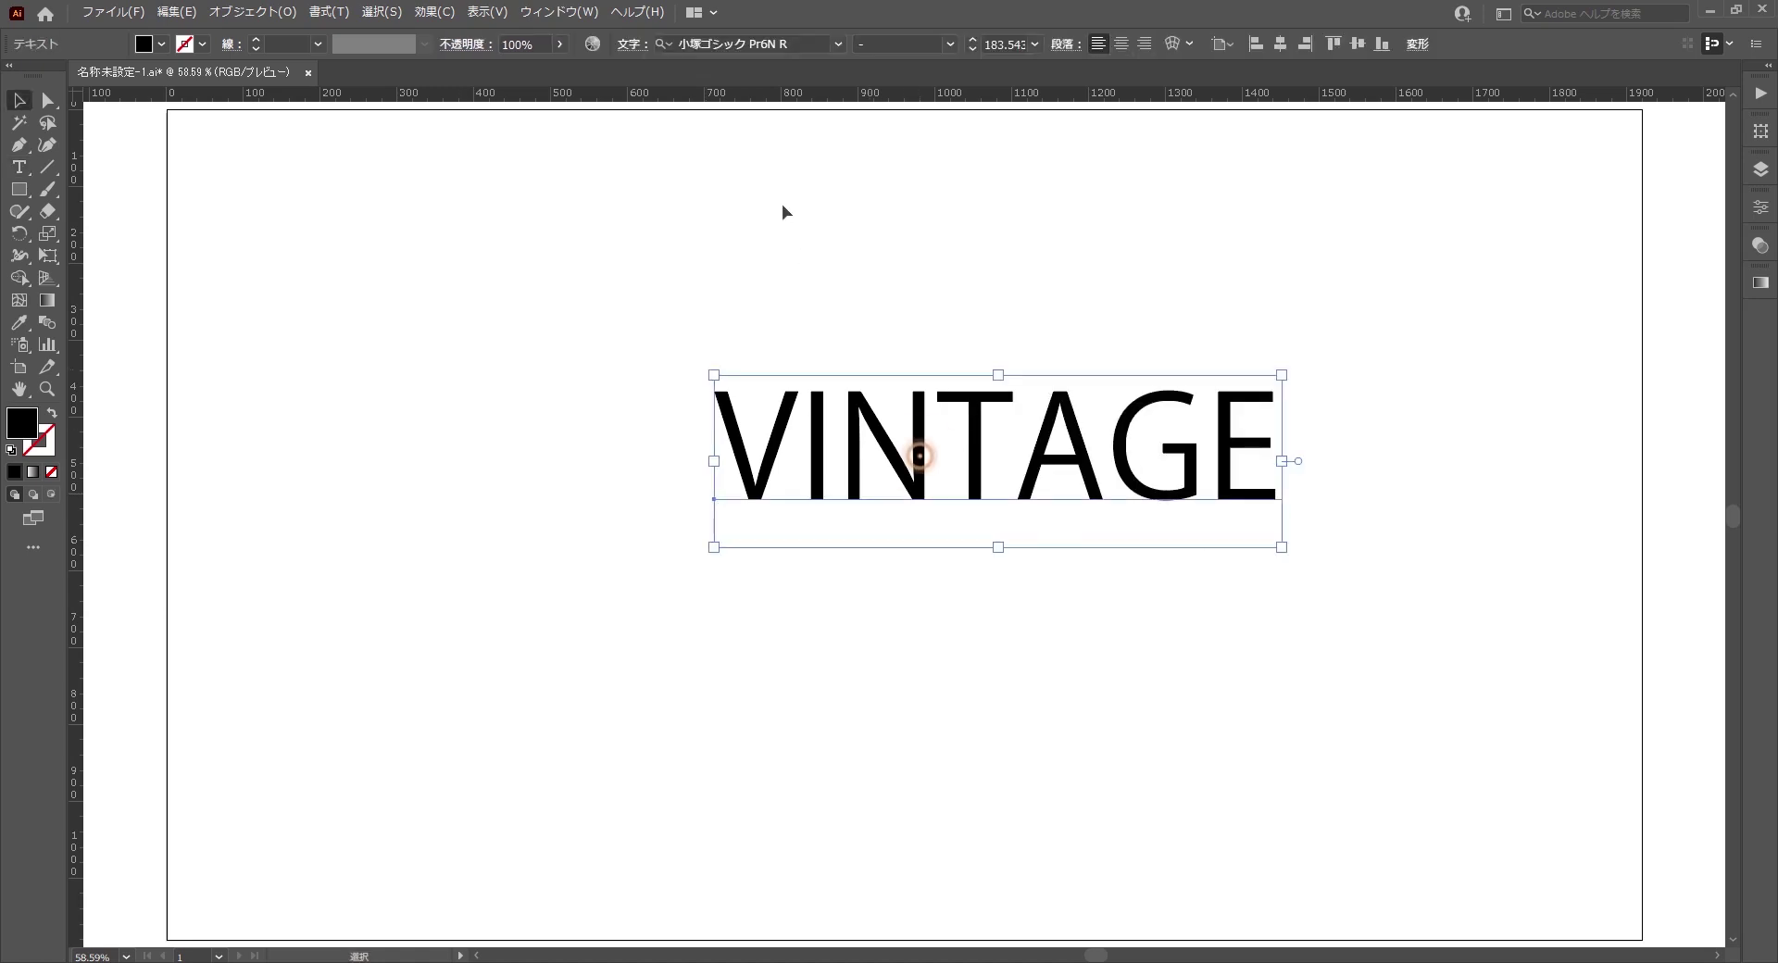
pyautogui.click(1283, 46)
pyautogui.click(1353, 46)
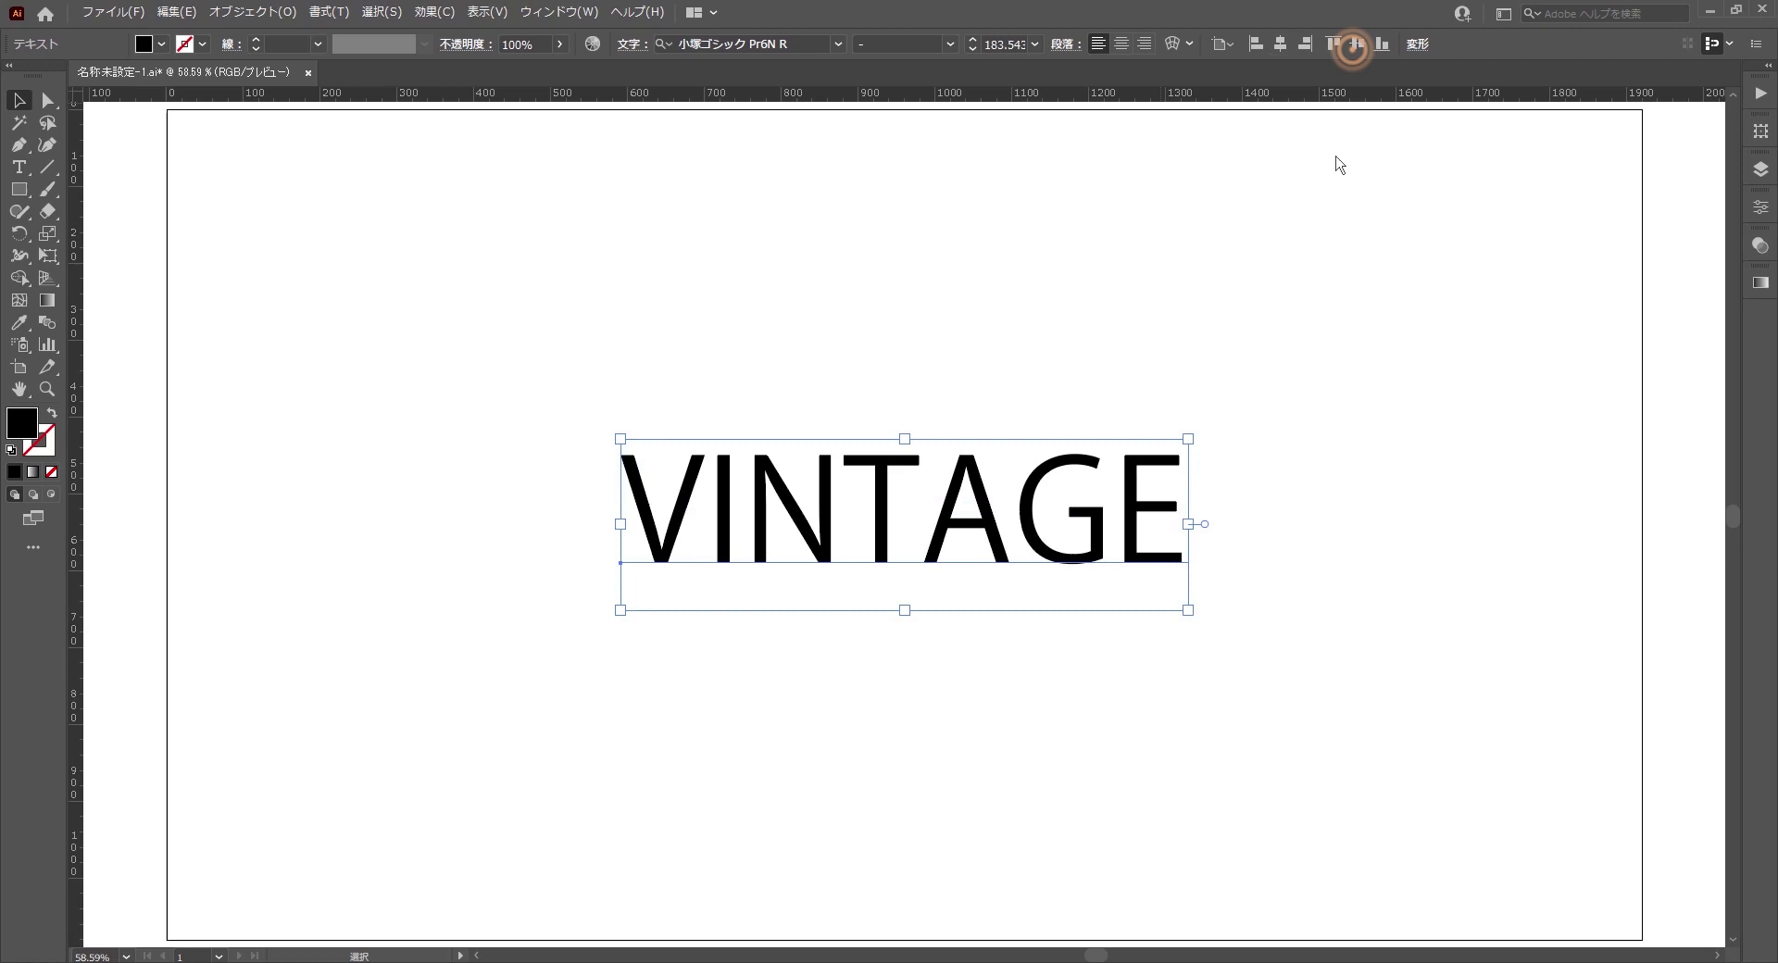
pyautogui.click(1270, 428)
# - Set VINTAGE in the ConcaveTuscan-Regular font
pyautogui.hotkey('ctrl', 'a')
pyautogui.click(722, 45)
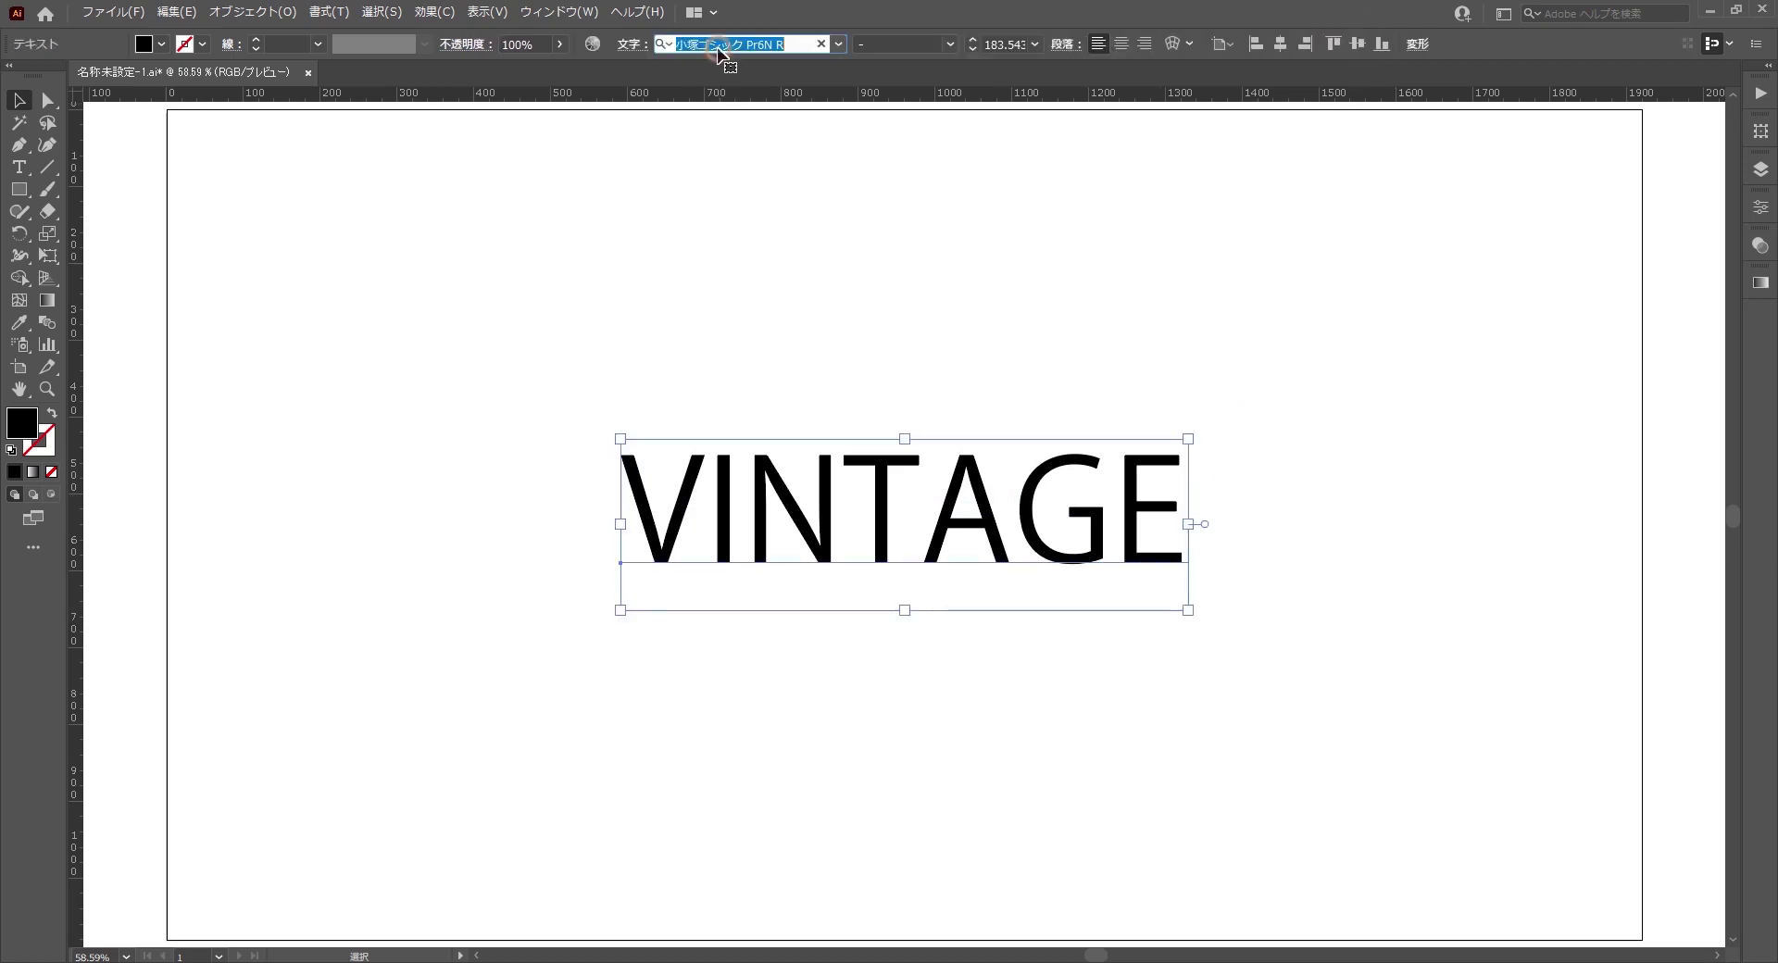
pyautogui.write('ConcaveTuscan-Regular')
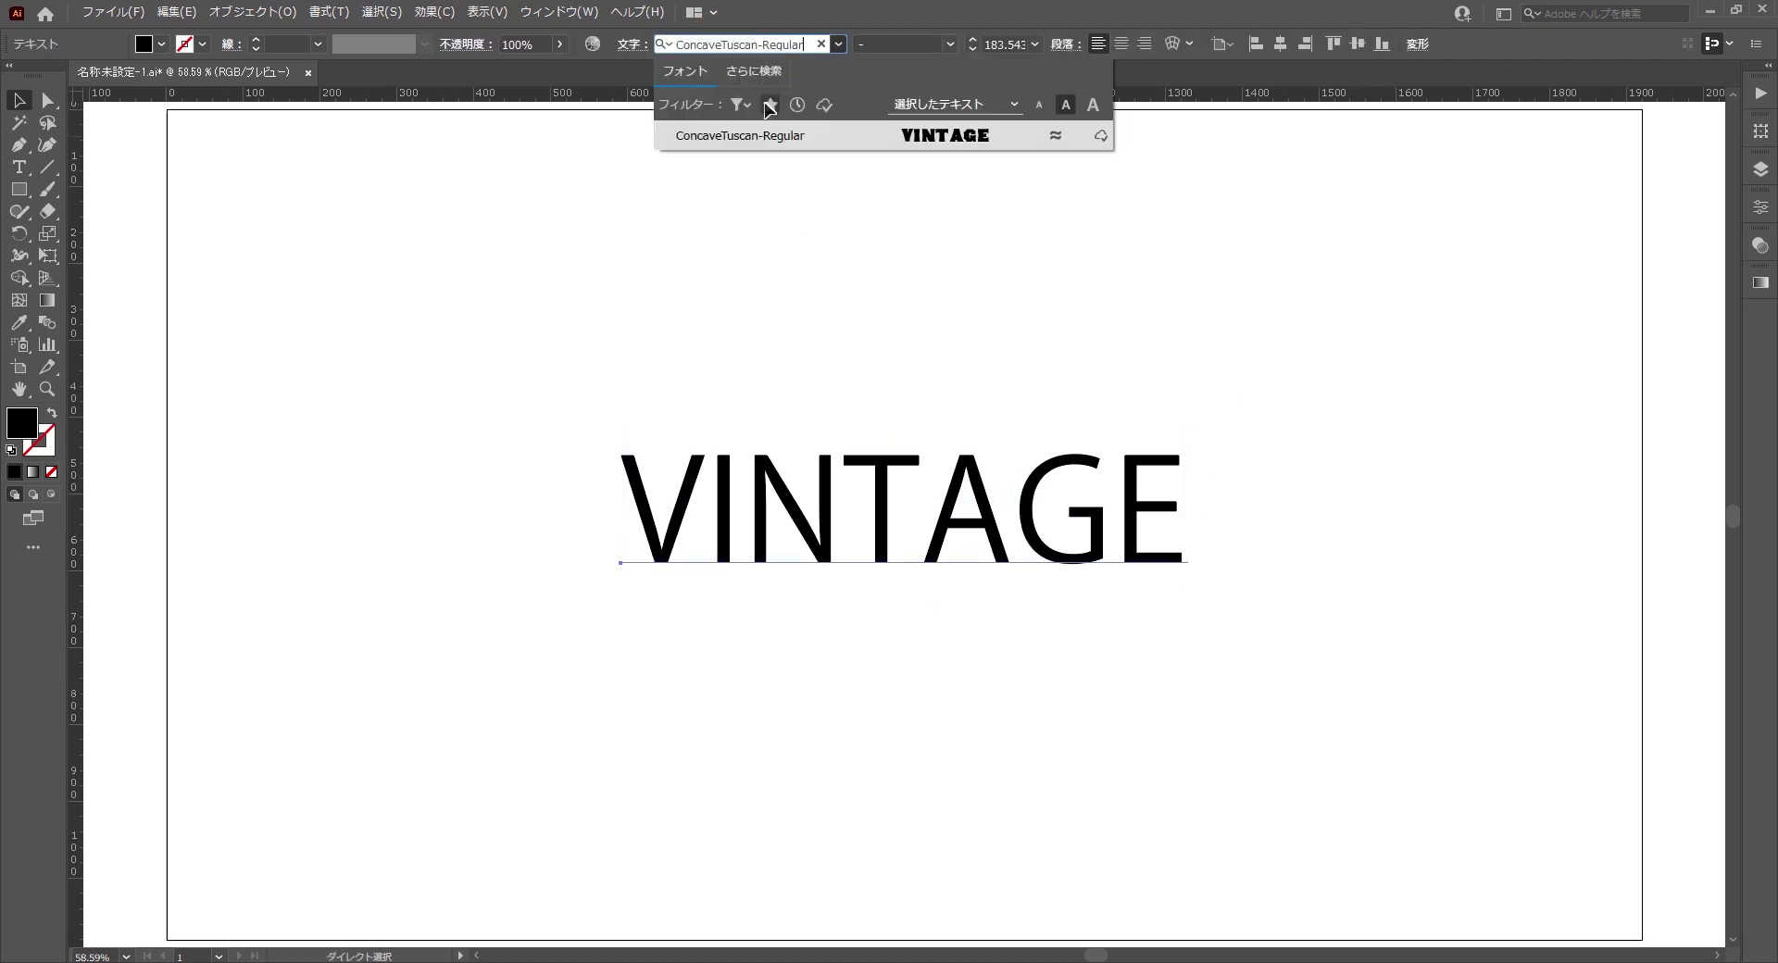
pyautogui.click(774, 135)
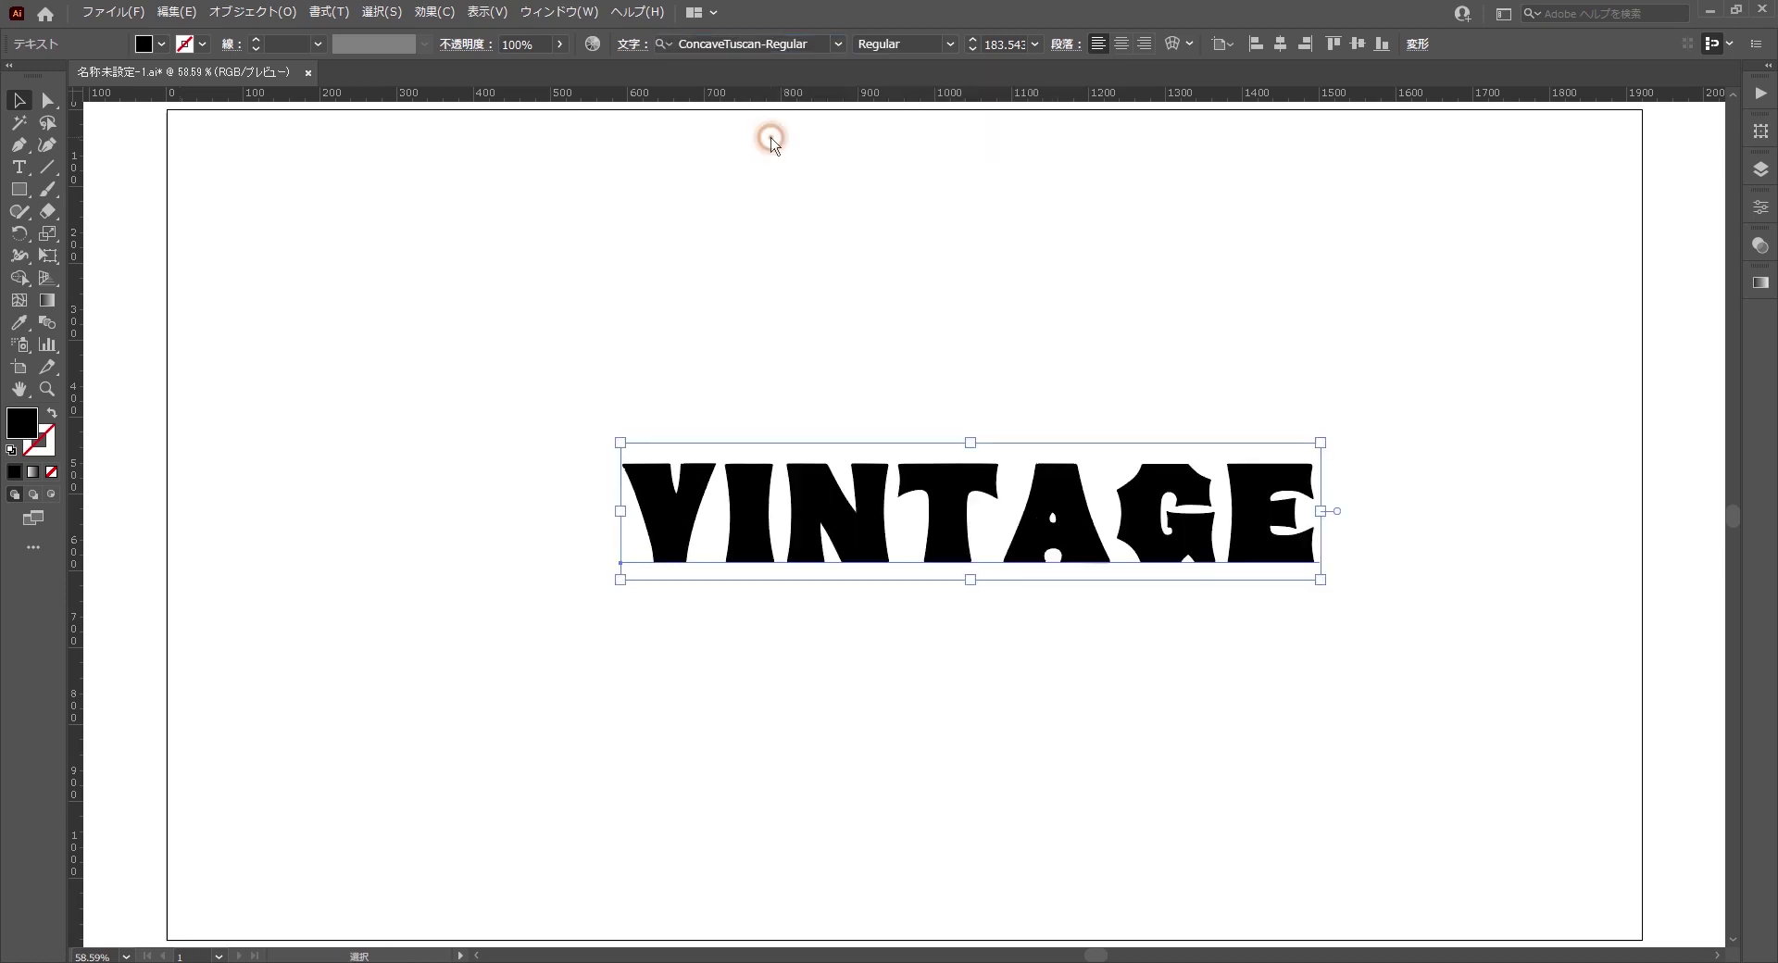
# - Re-centre VINTAGE horizontally and vertically on the artboard
pyautogui.click(802, 253)
pyautogui.click(973, 467)
pyautogui.click(1290, 44)
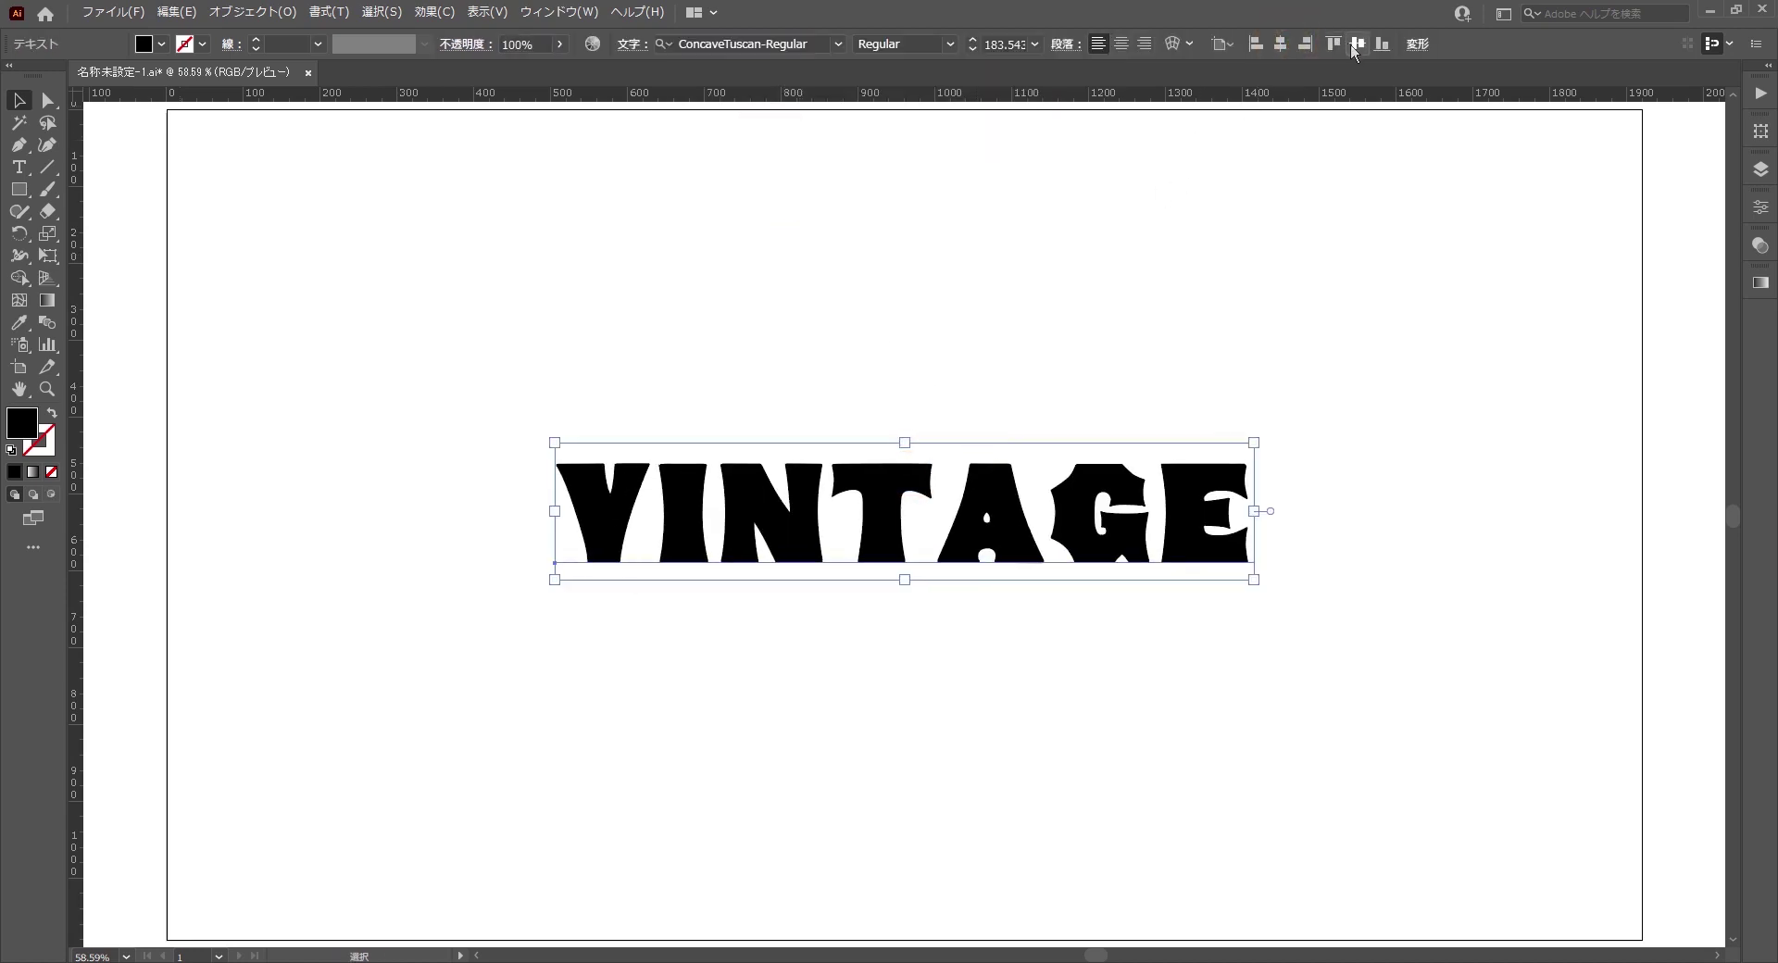
pyautogui.click(1357, 52)
pyautogui.click(1321, 342)
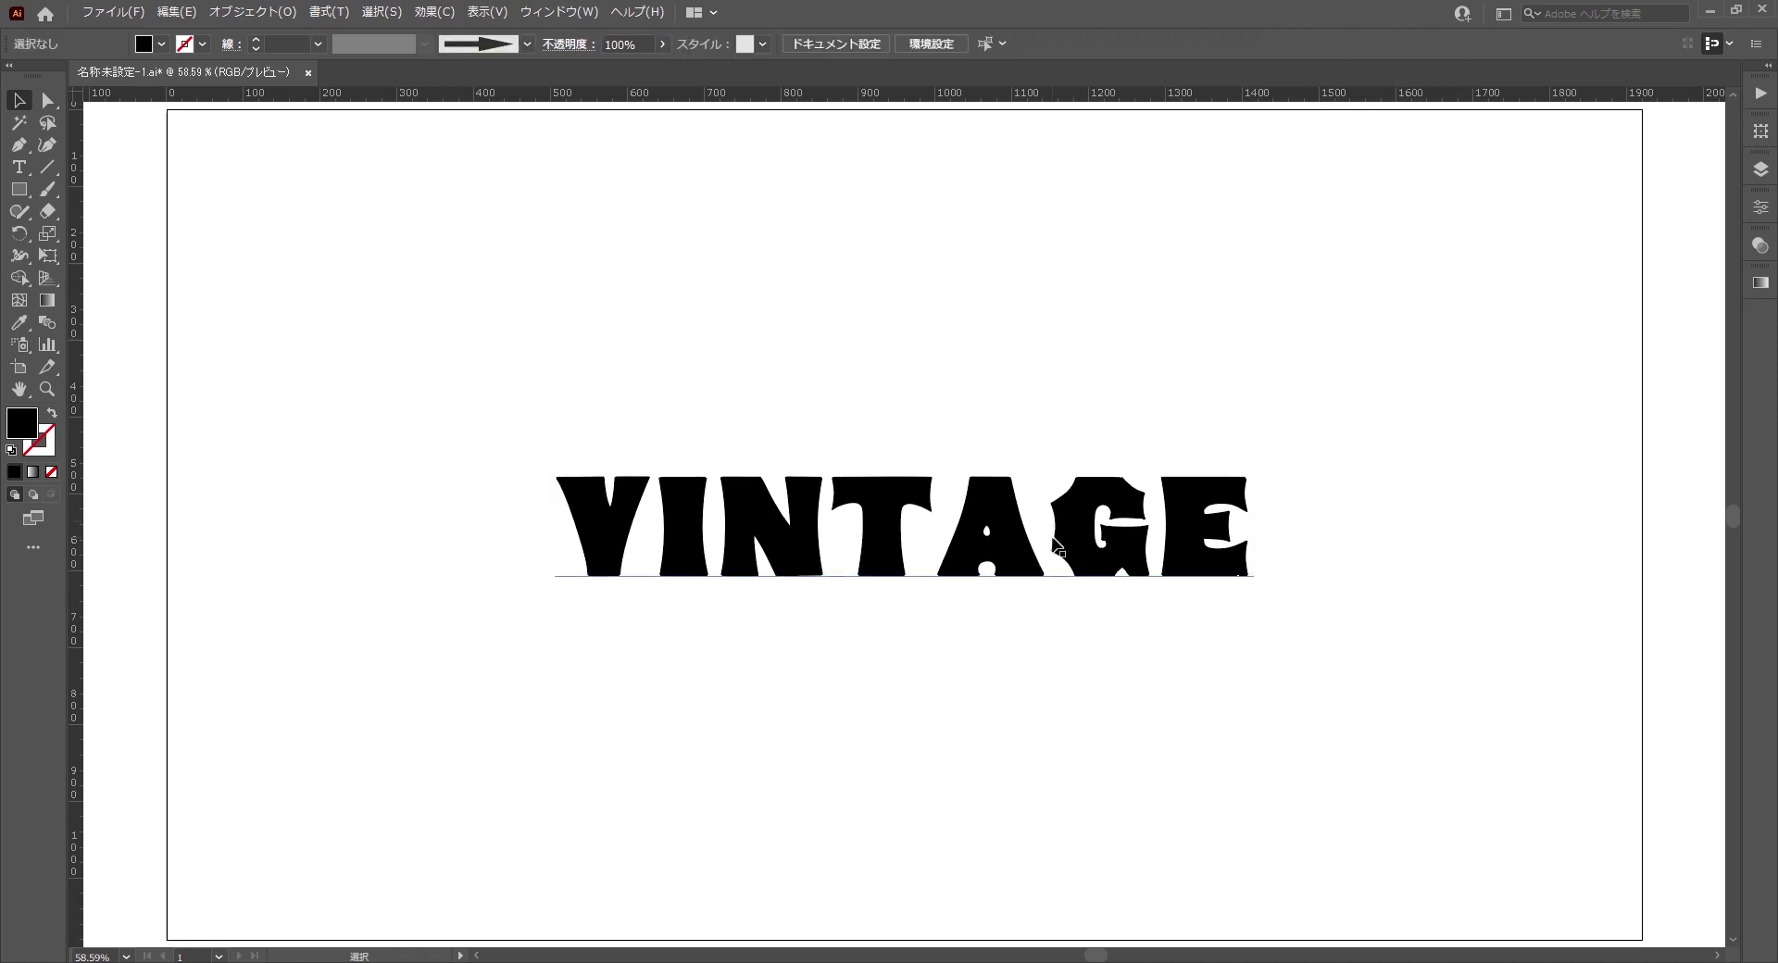
# - Duplicate VINTAGE straight below and retype the copy as LOGO
pyautogui.moveTo(1080, 545); pyautogui.dragTo(1080, 676)
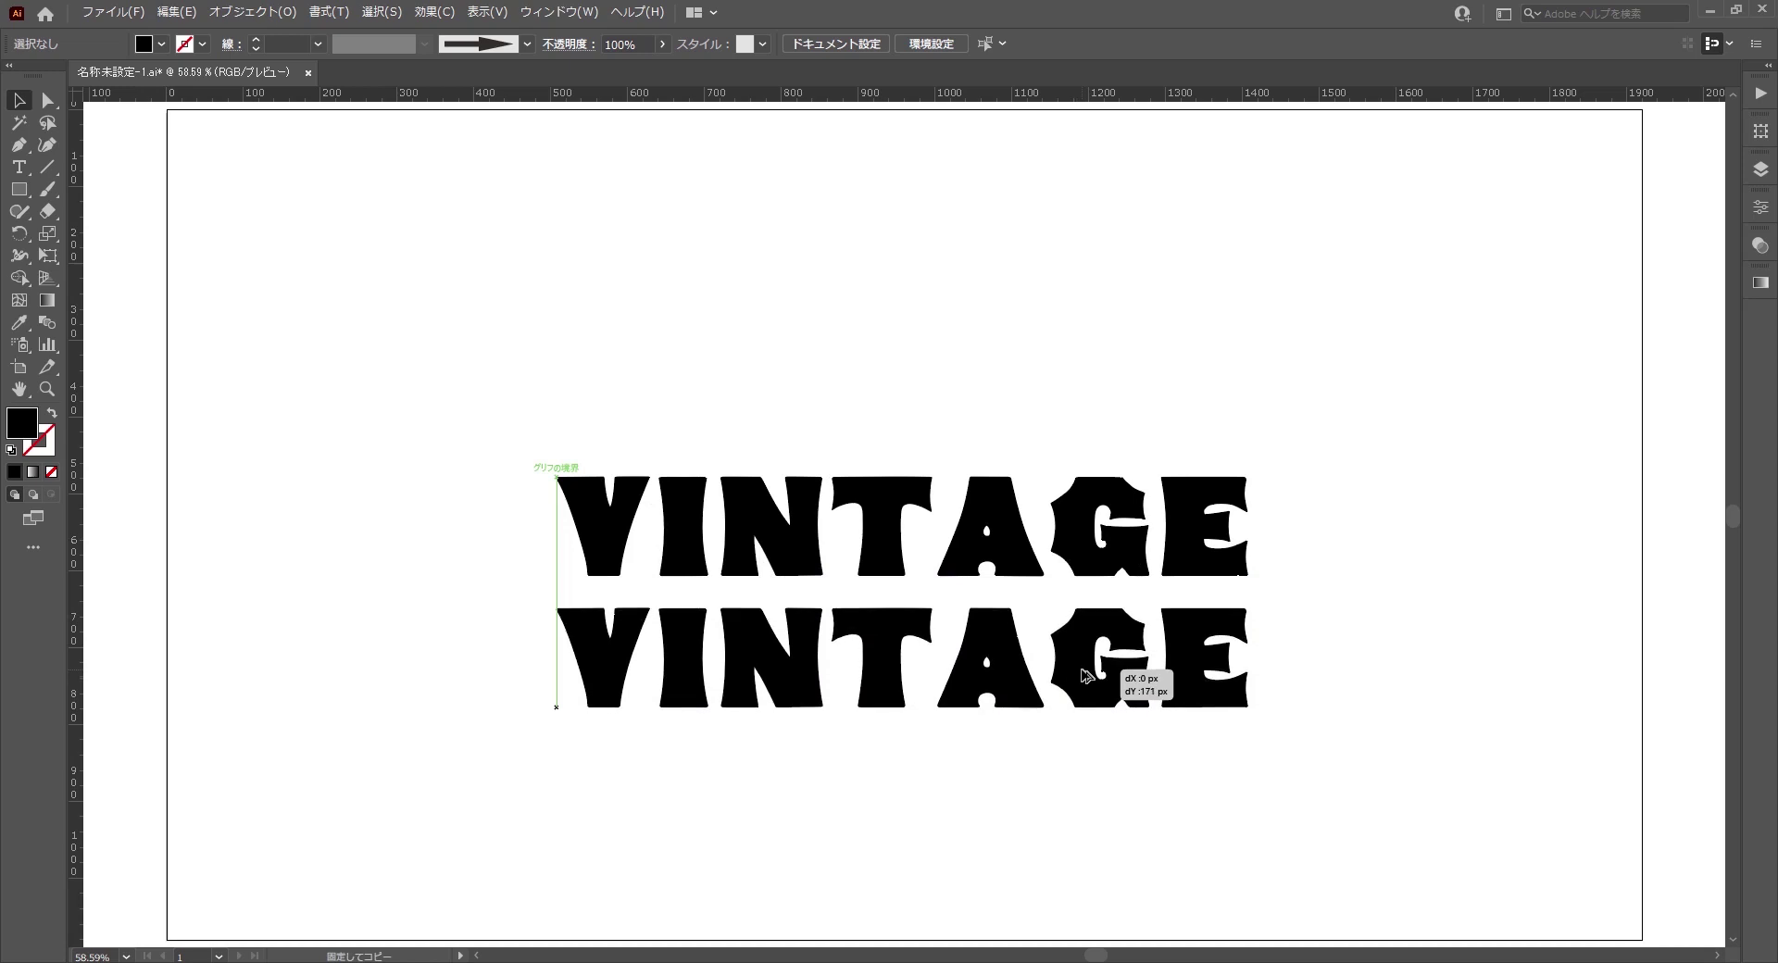
pyautogui.doubleClick(1008, 683)
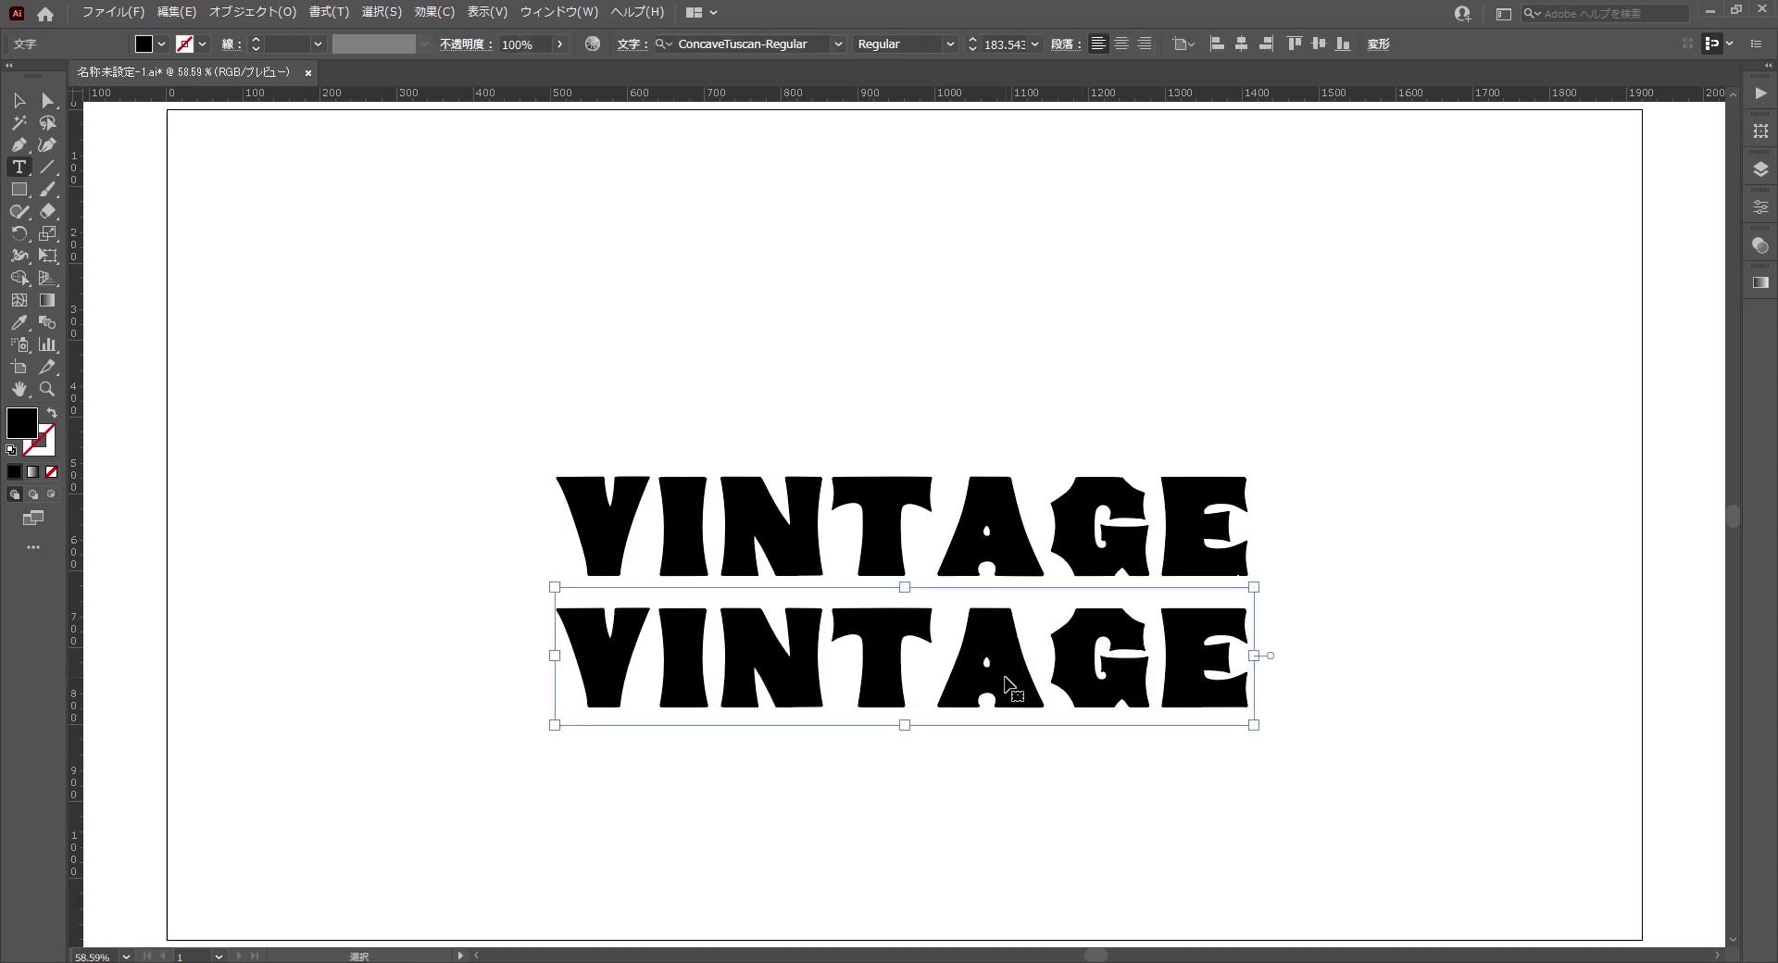
pyautogui.hotkey('ctrl', 'a')
pyautogui.write('LO')
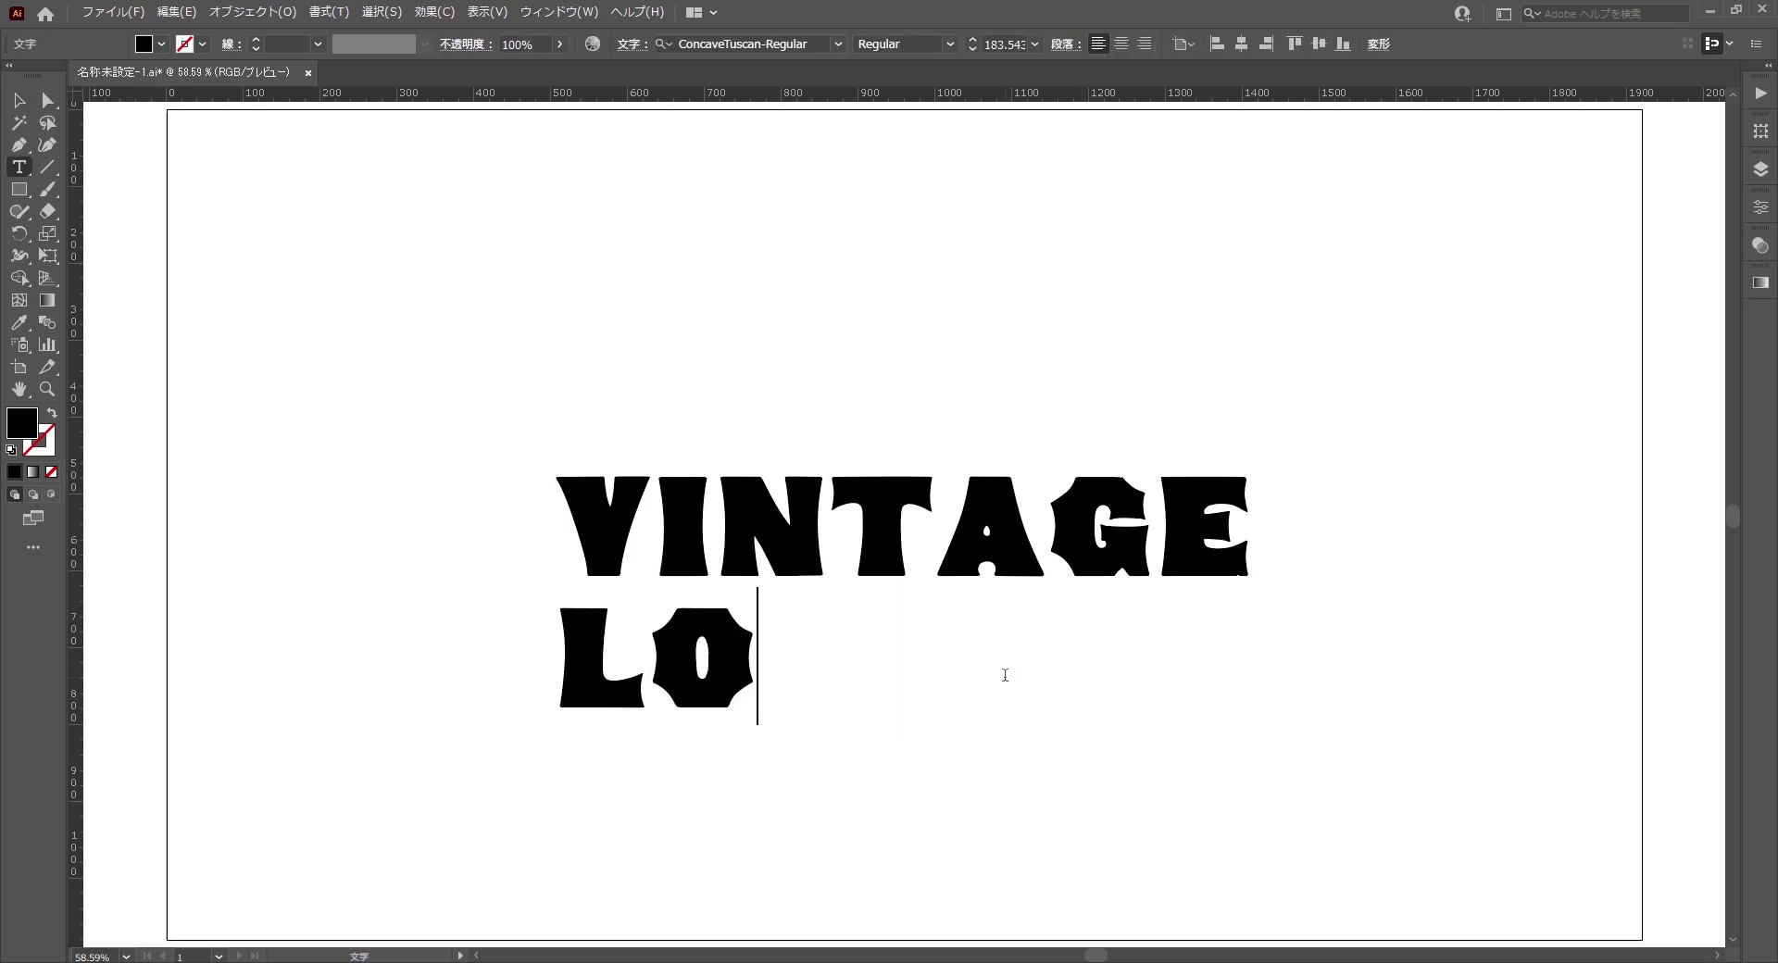
pyautogui.write('GO')
pyautogui.press('Escape')
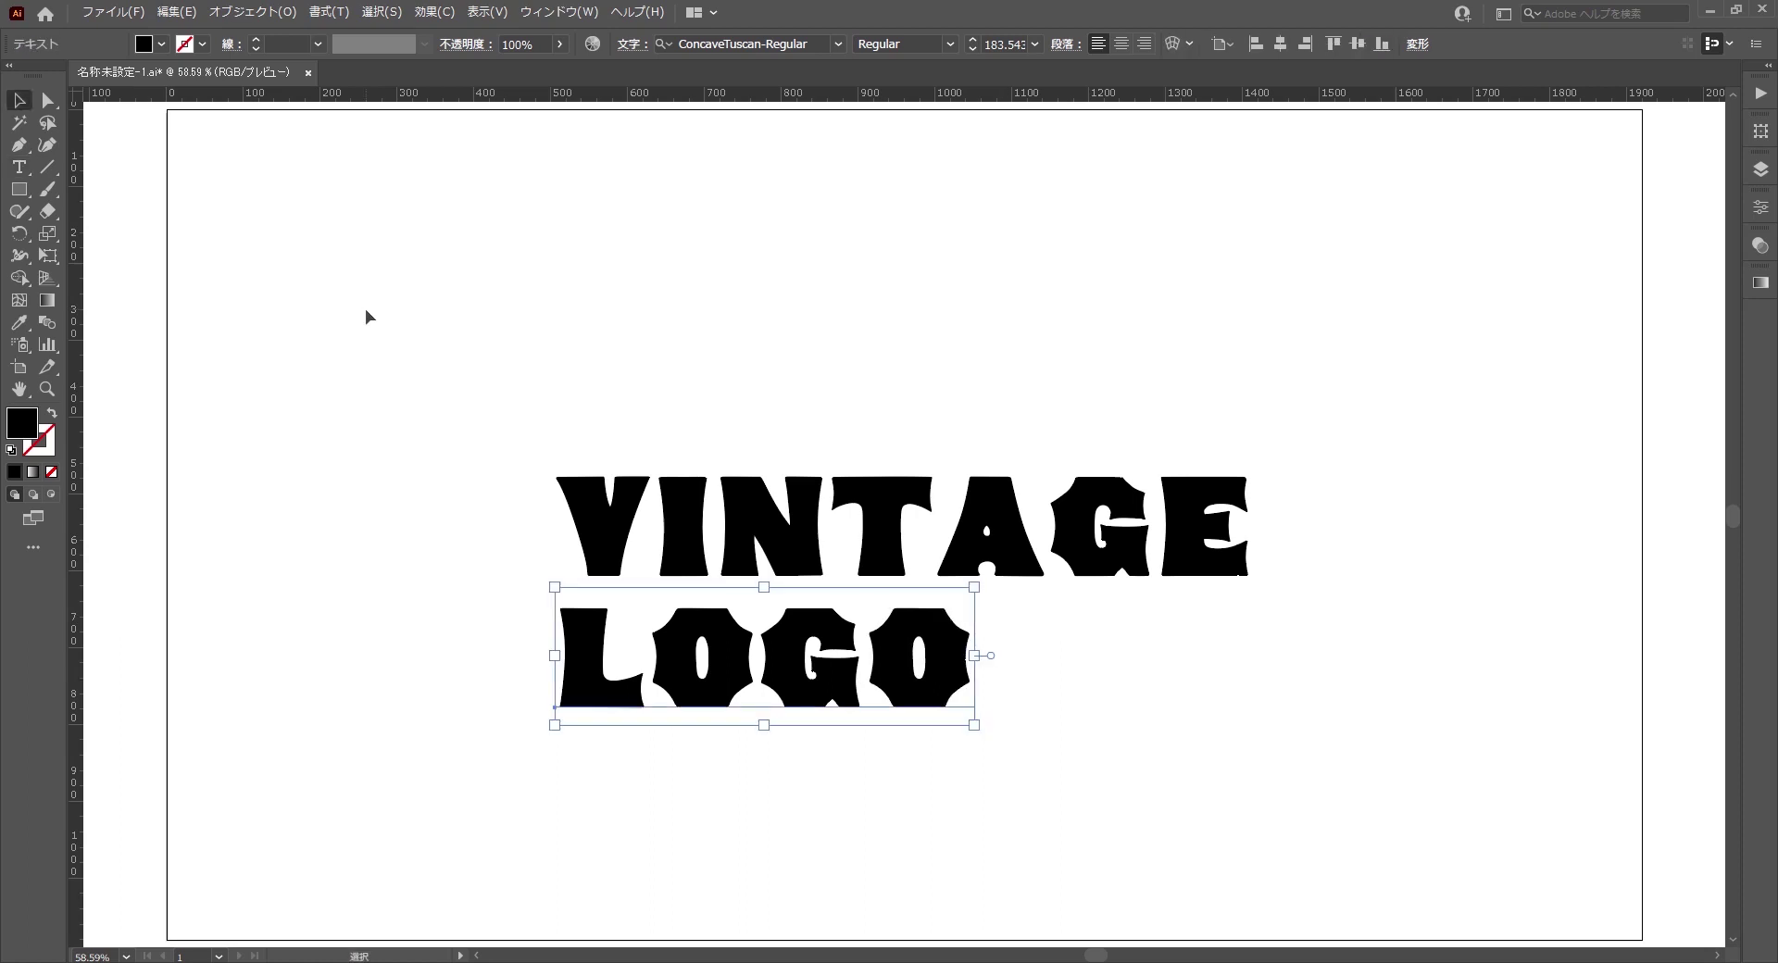
pyautogui.click(365, 309)
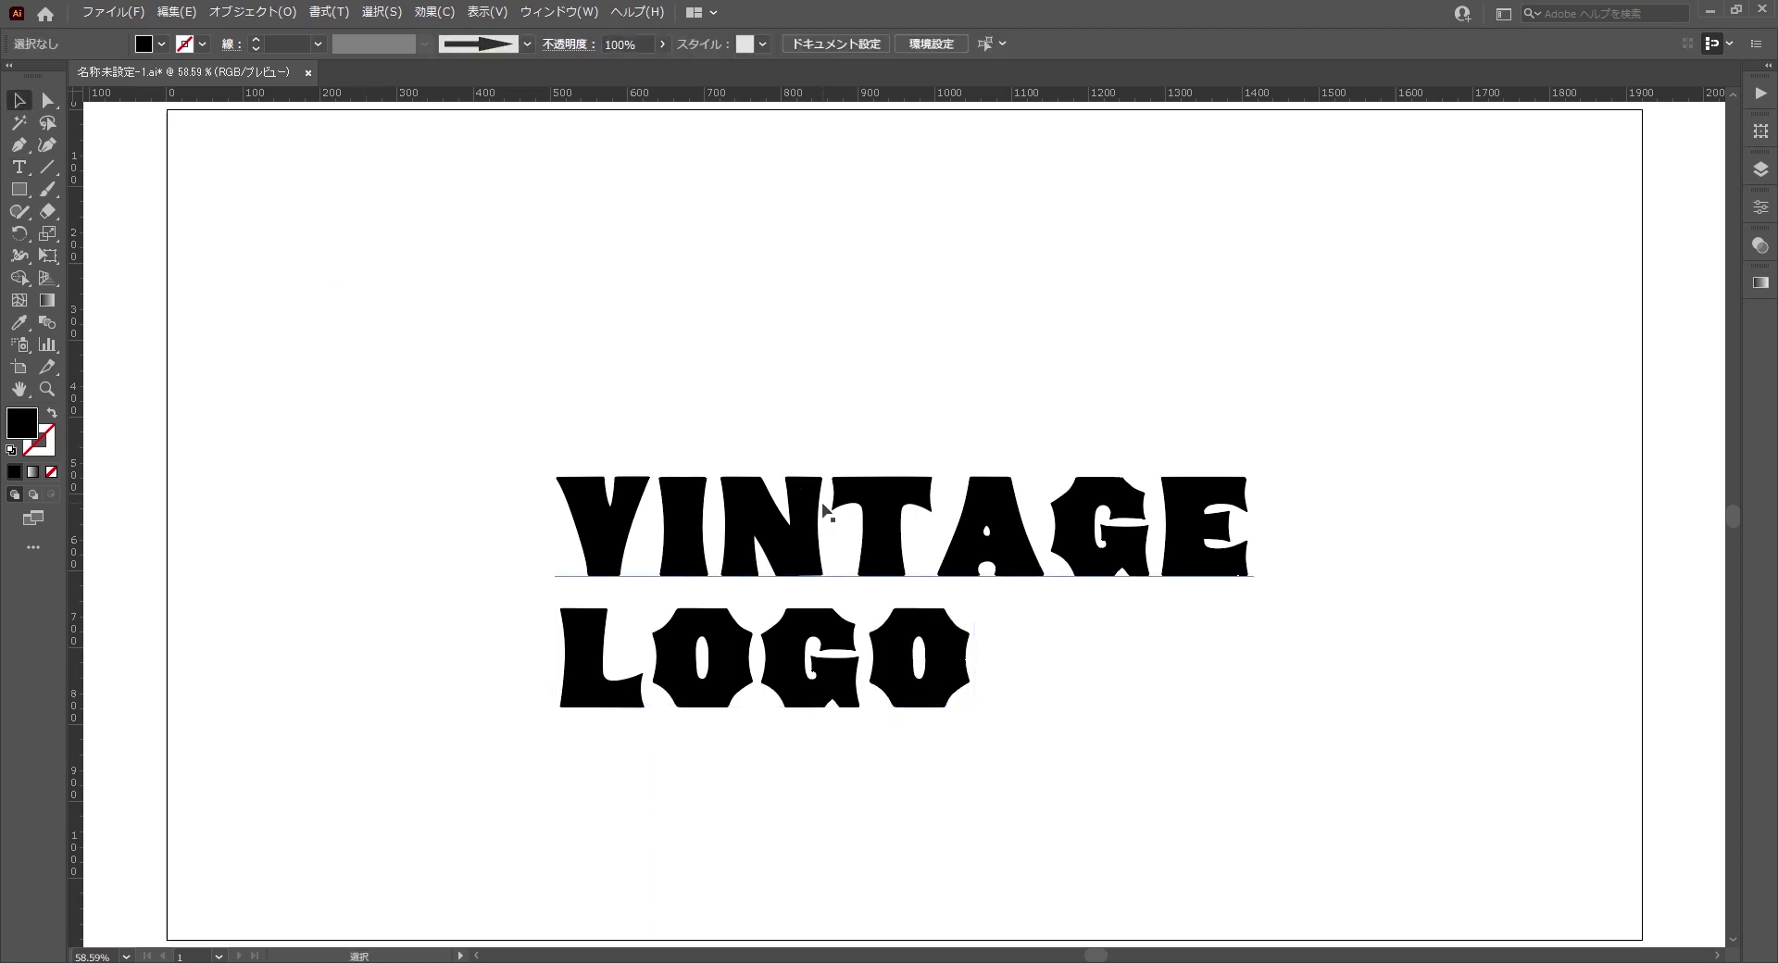
# - Widen the gaps after I and N, and tighten the later VINTAGE letter pairs
pyautogui.doubleClick(1004, 519)
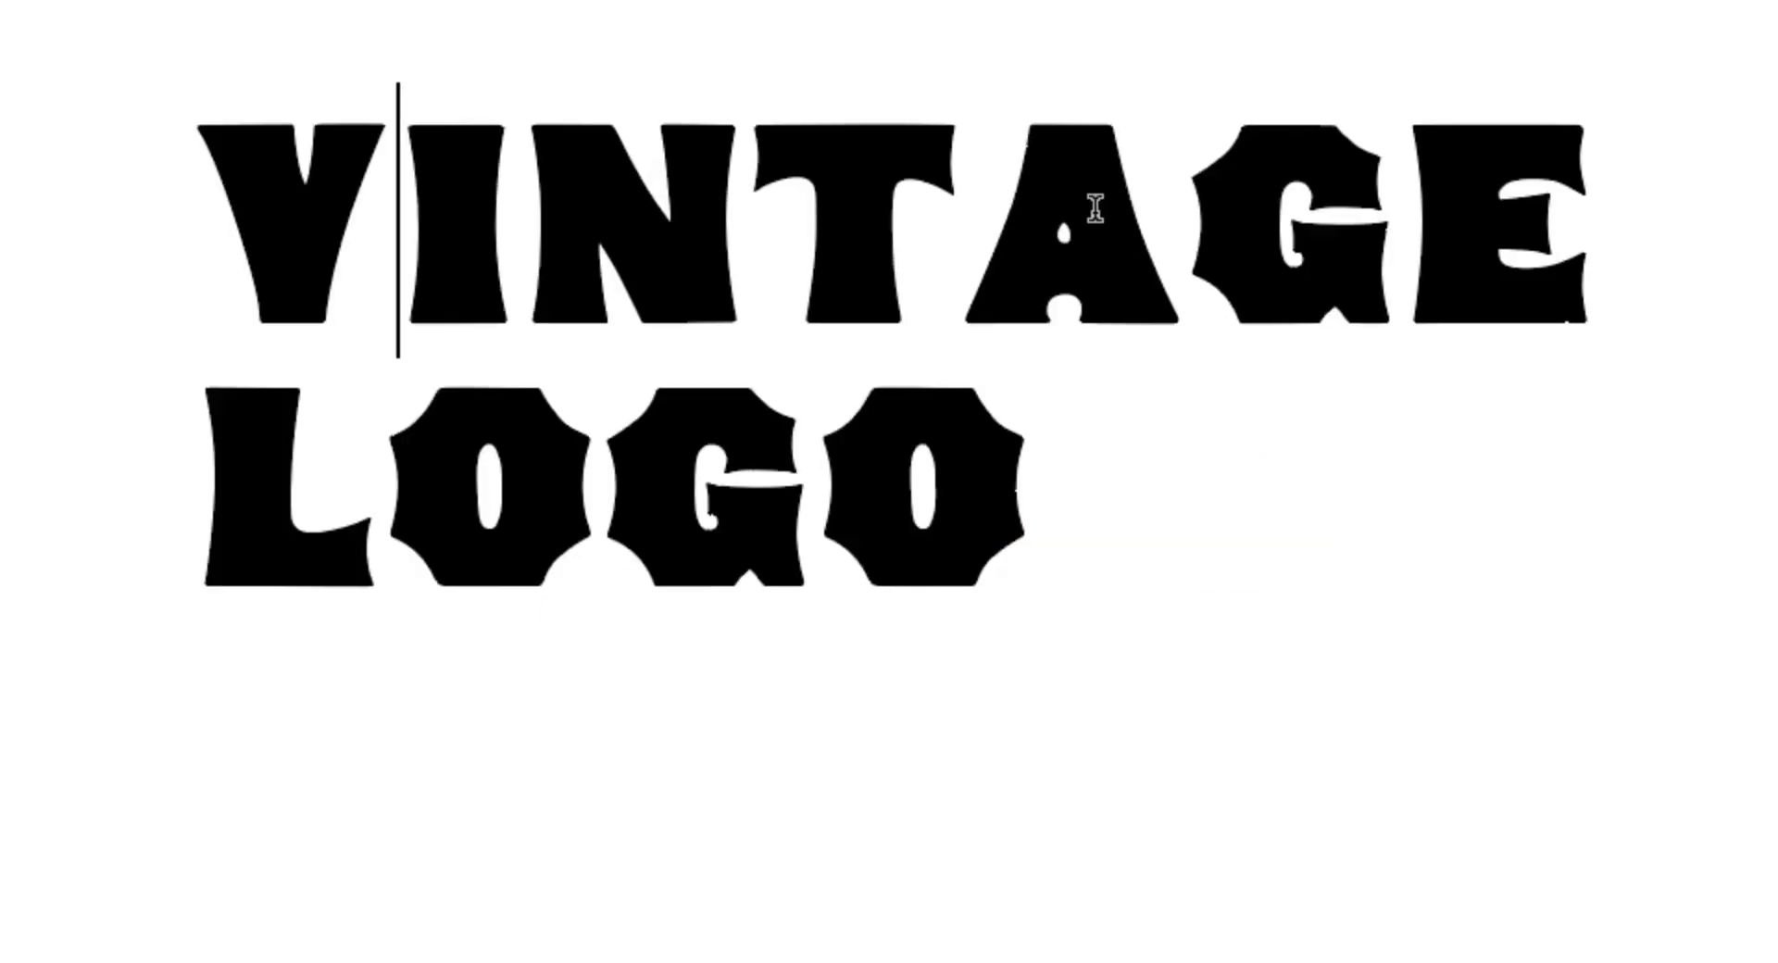
pyautogui.press('Right')
pyautogui.hotkey('alt', 'Right')
pyautogui.press('Right')
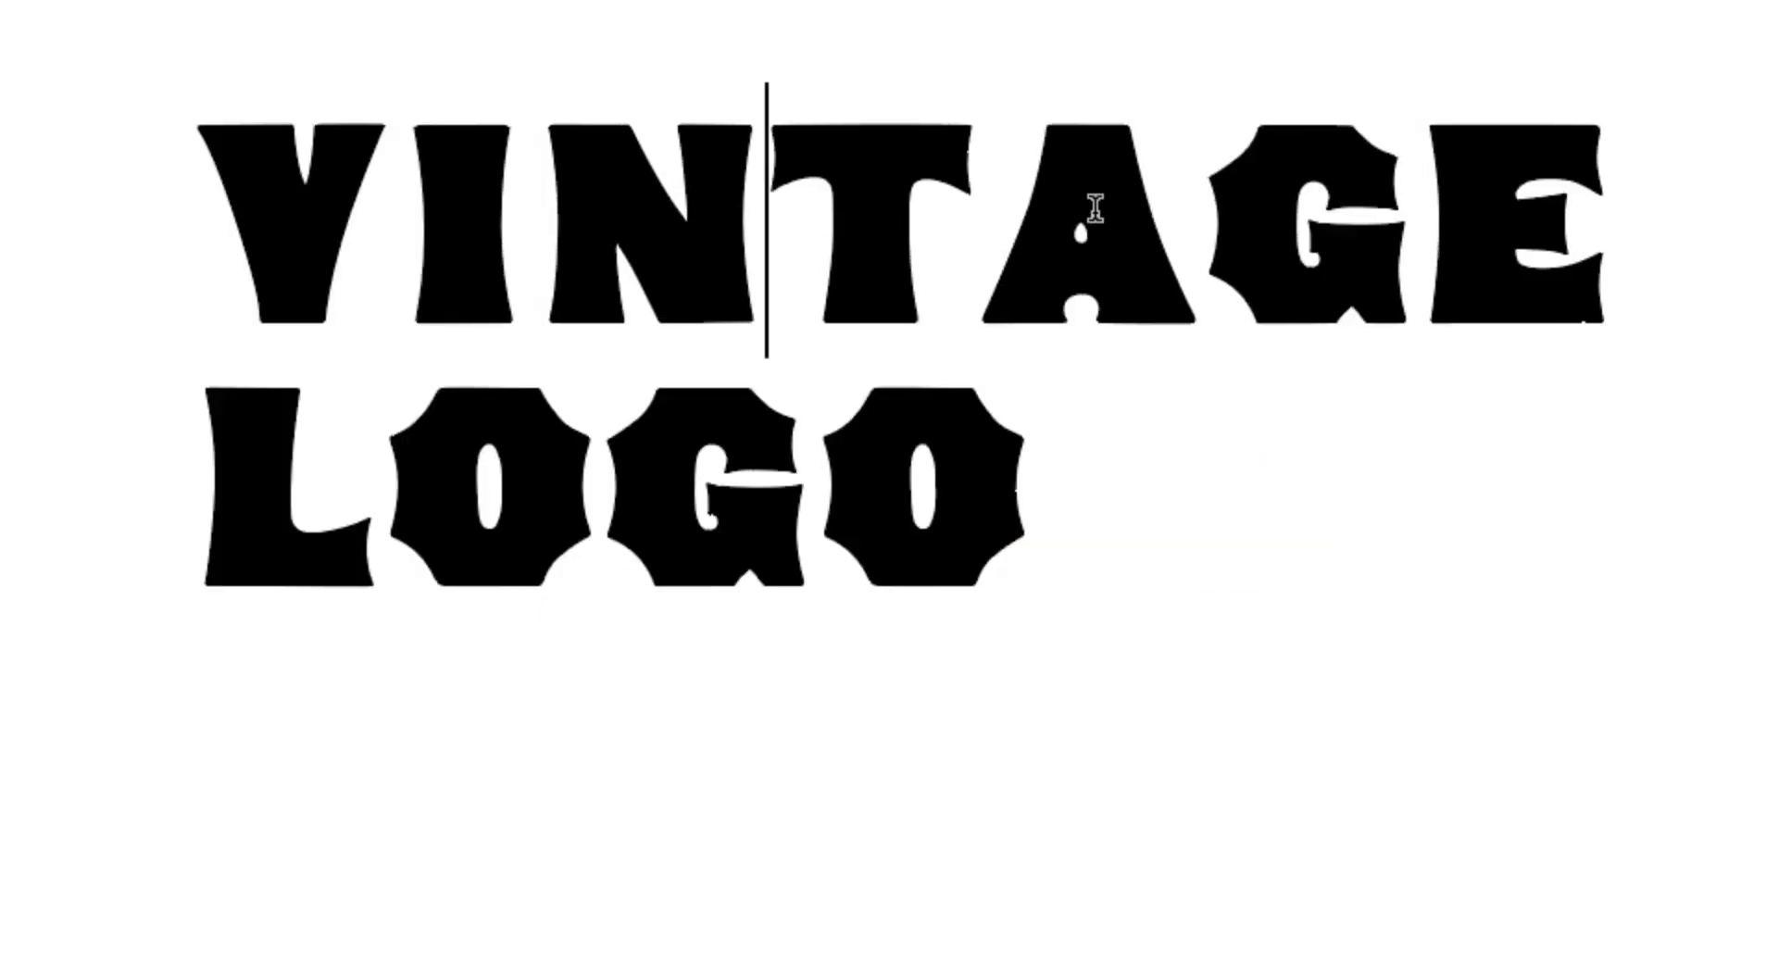
pyautogui.hotkey('alt', 'Right')
pyautogui.press('Right')
pyautogui.hotkey('alt', 'Left')
pyautogui.hotkey('alt', 'Left')
pyautogui.hotkey('alt', 'Left')
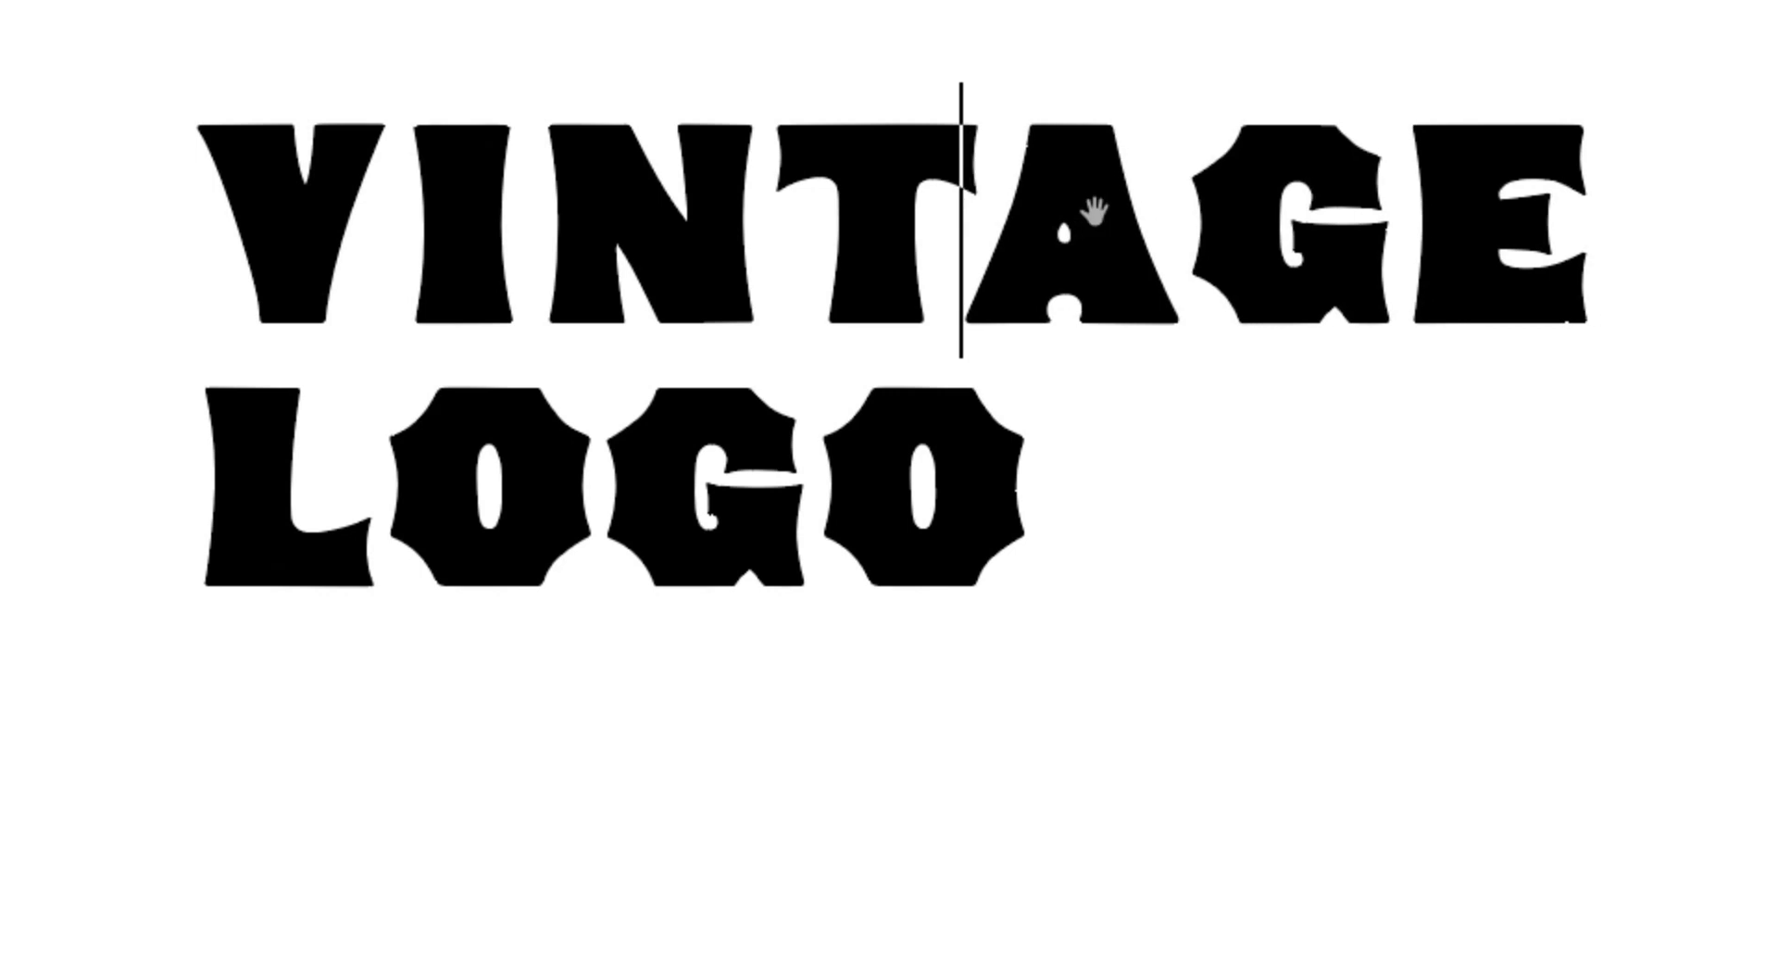
pyautogui.hotkey('alt', 'Left')
pyautogui.press('Right')
pyautogui.hotkey('alt', 'Left')
pyautogui.press('Right')
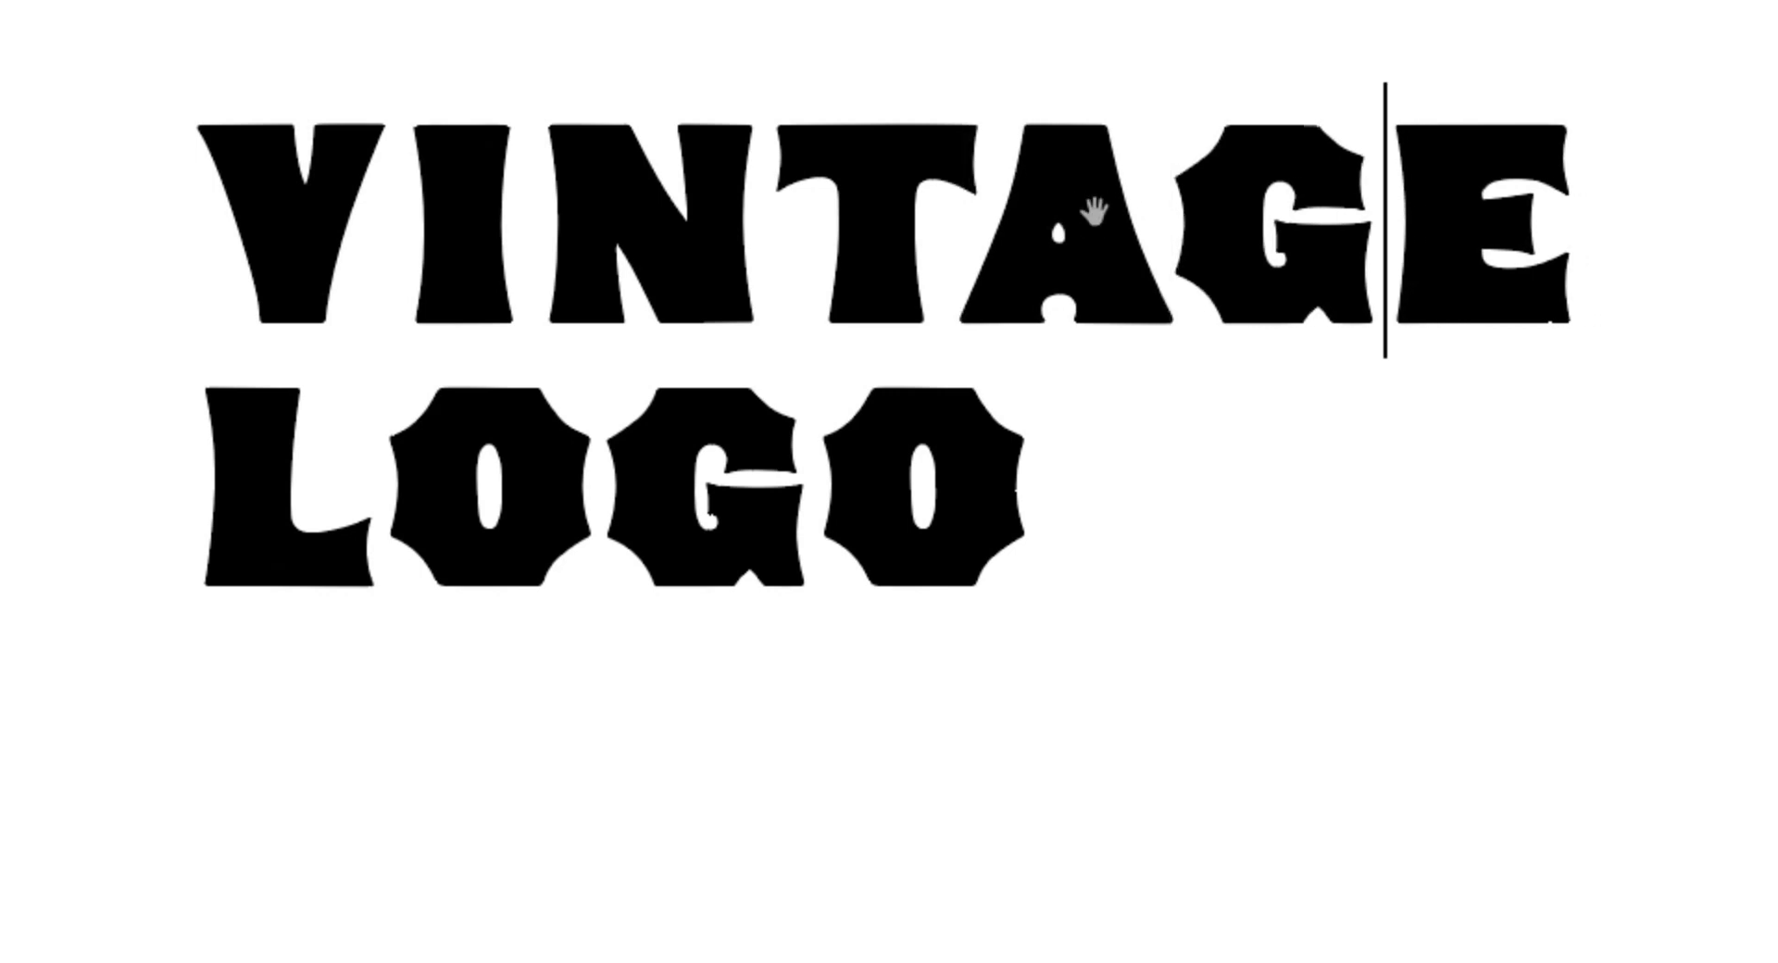
pyautogui.hotkey('alt', 'Left')
# - Rewiden the A–G, G–E and T–A gaps to even out VINTAGE's kerning
pyautogui.press('Left')
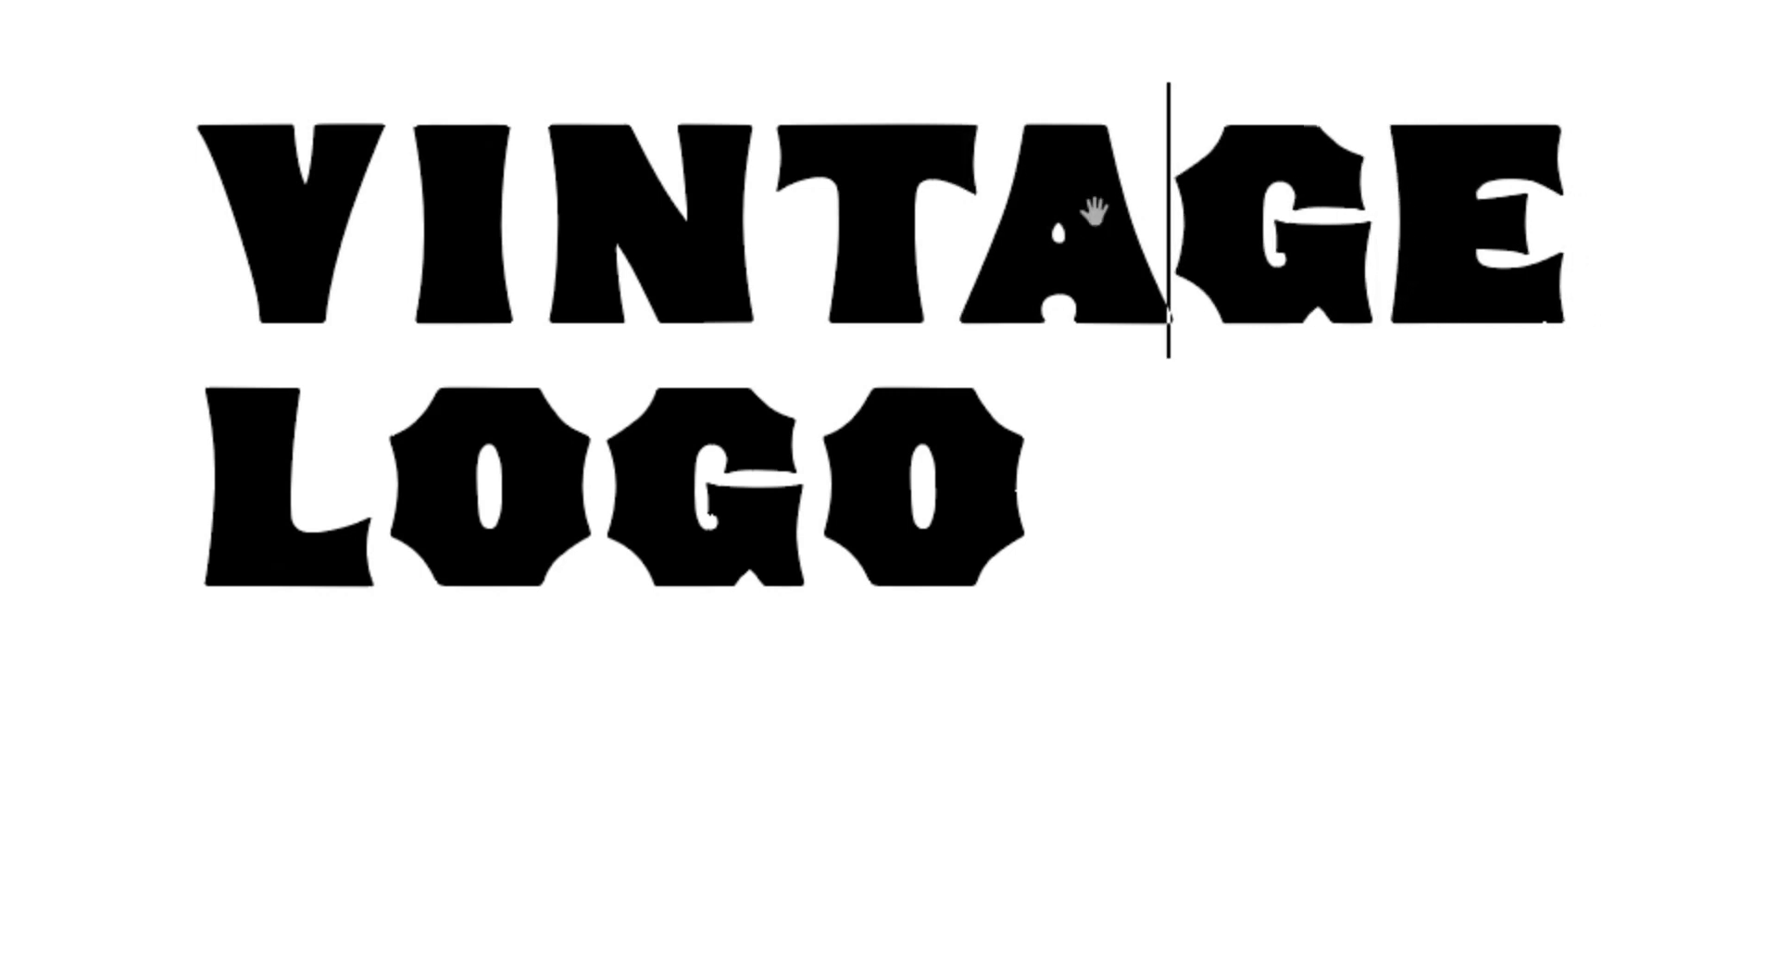
pyautogui.hotkey('alt', 'Right')
pyautogui.press('Right')
pyautogui.hotkey('alt', 'Right')
pyautogui.press('Left')
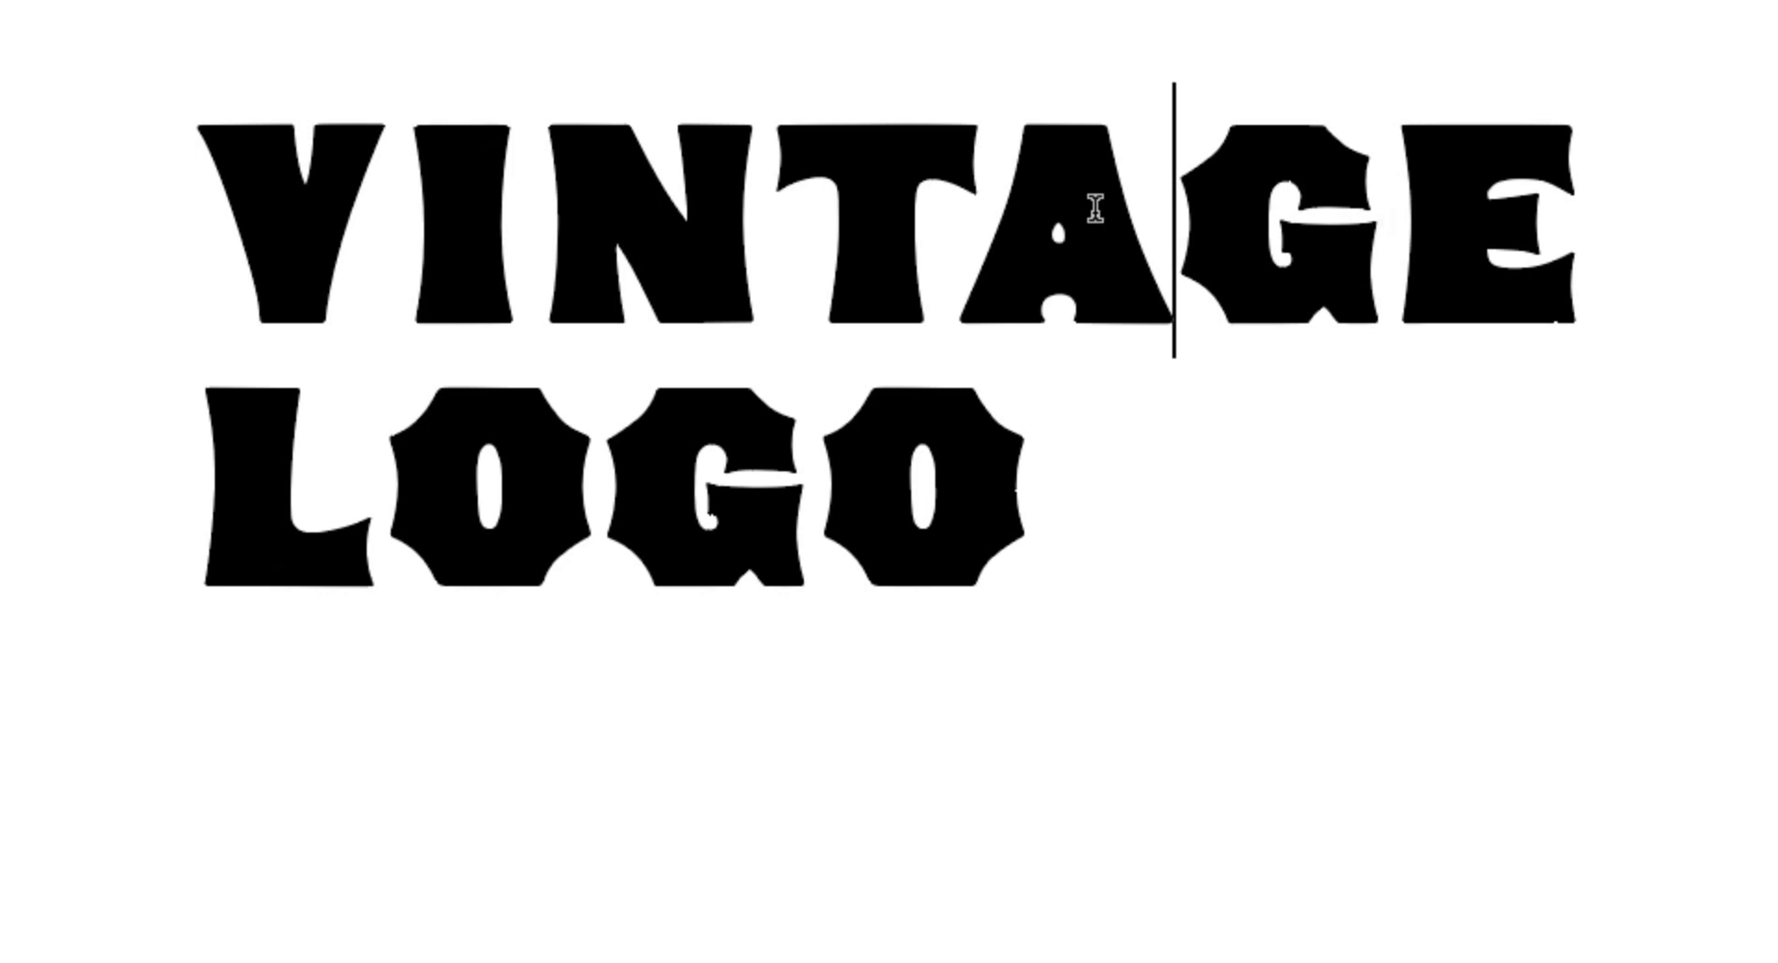
pyautogui.press('Left')
pyautogui.hotkey('alt', 'Right')
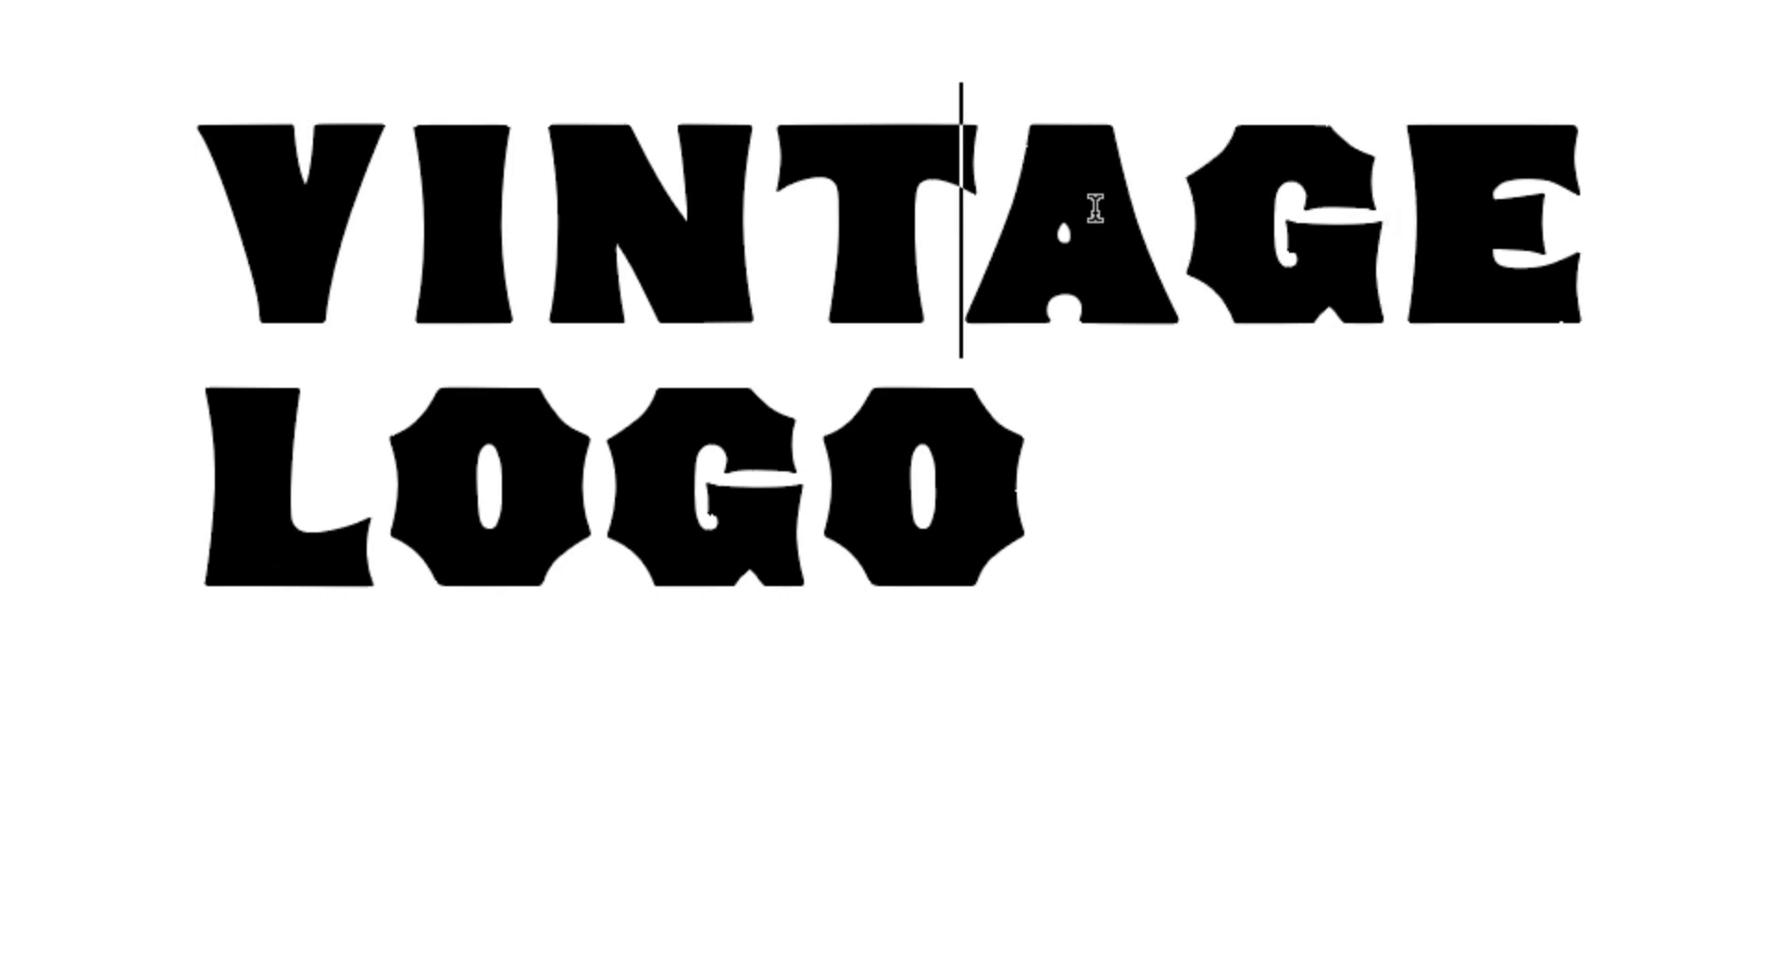
pyautogui.press('Escape')
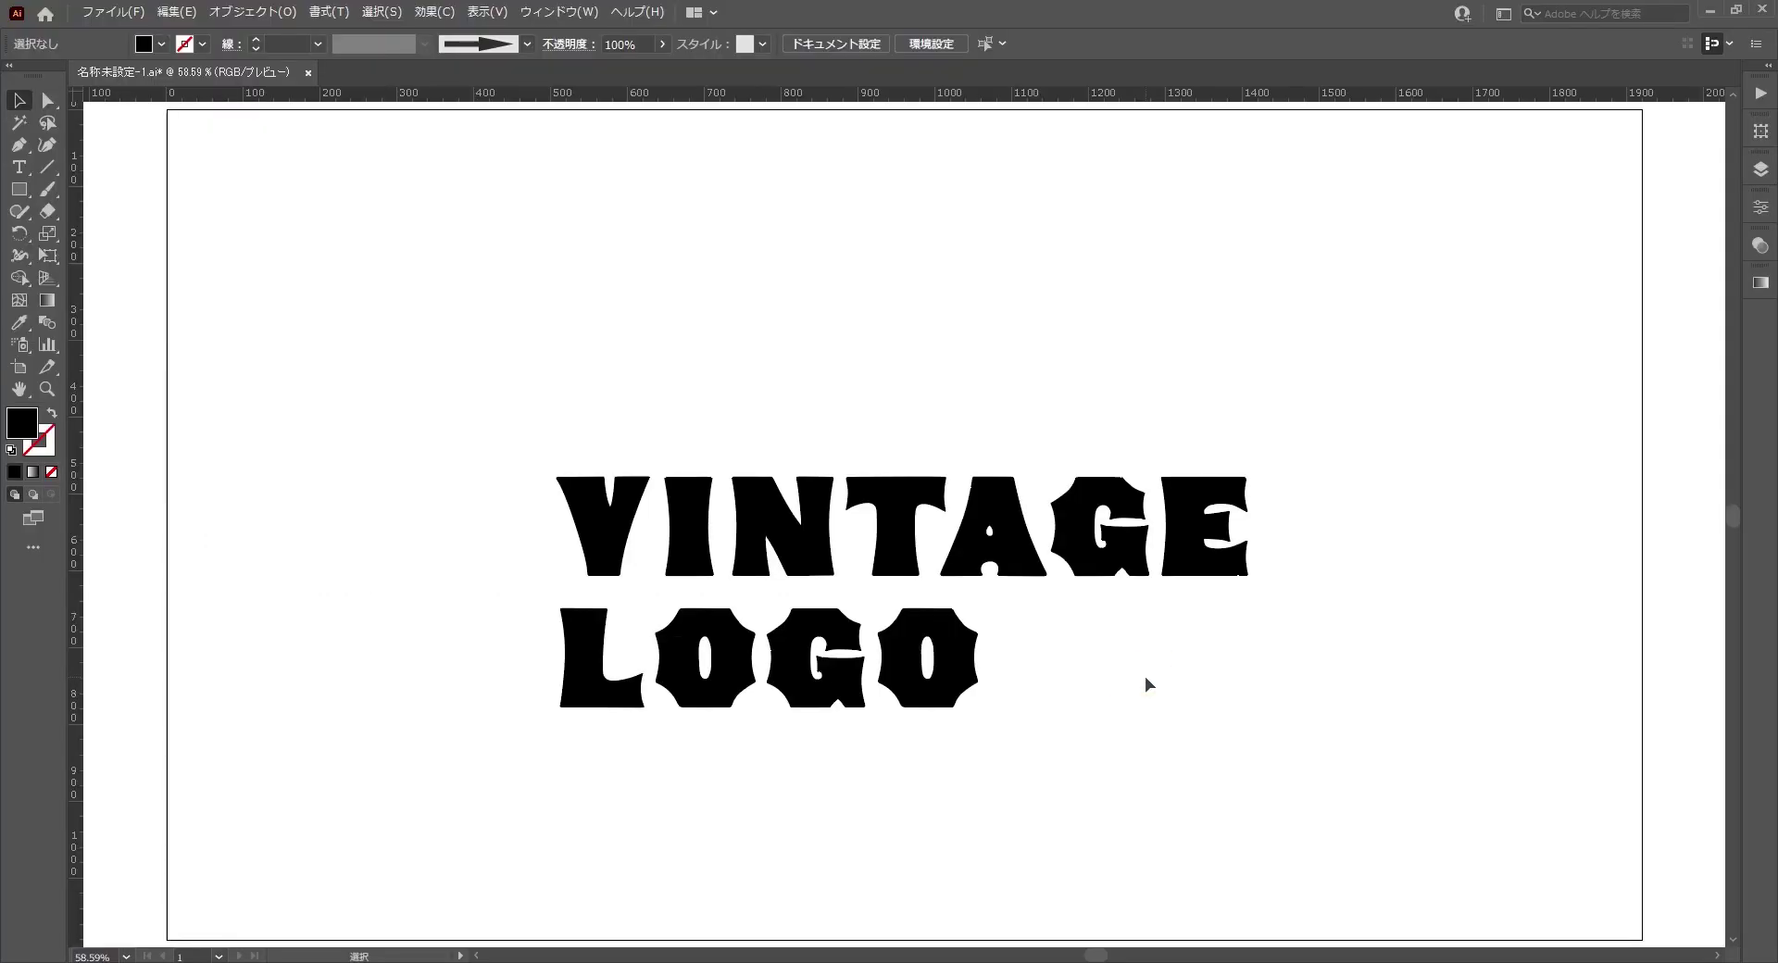
# - Convert VINTAGE and then LOGO into outlines with Create Outlines
pyautogui.click(1089, 564)
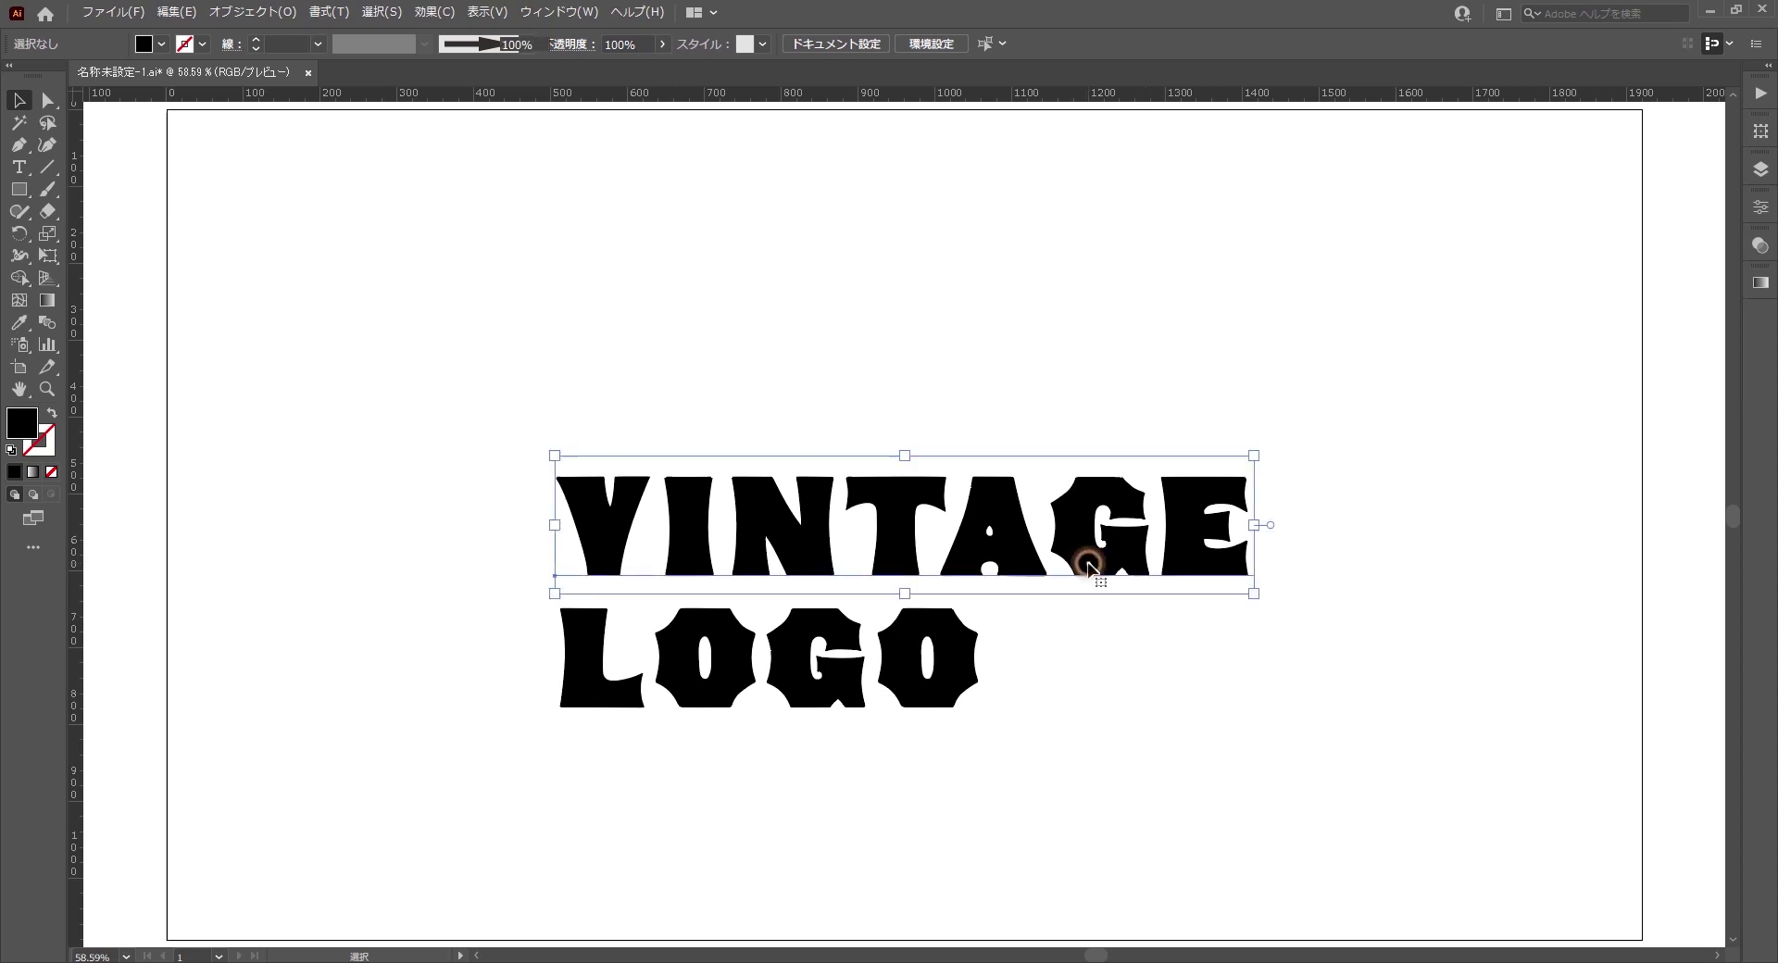
pyautogui.click(327, 12)
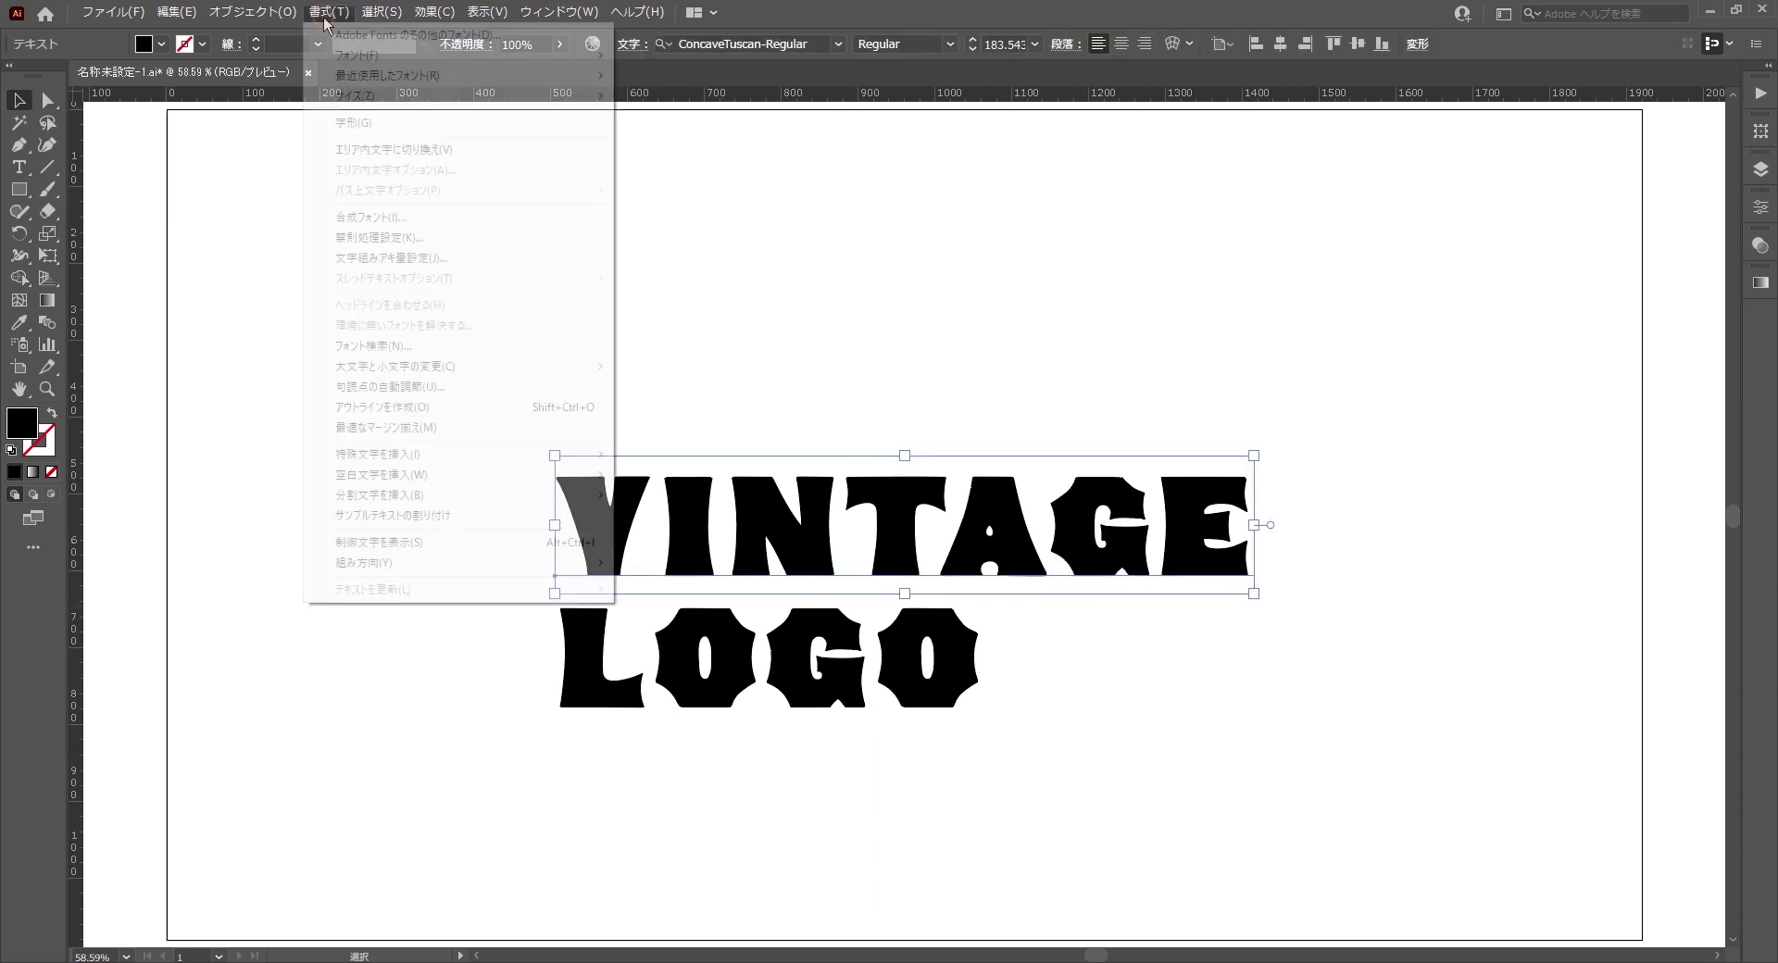
pyautogui.click(430, 414)
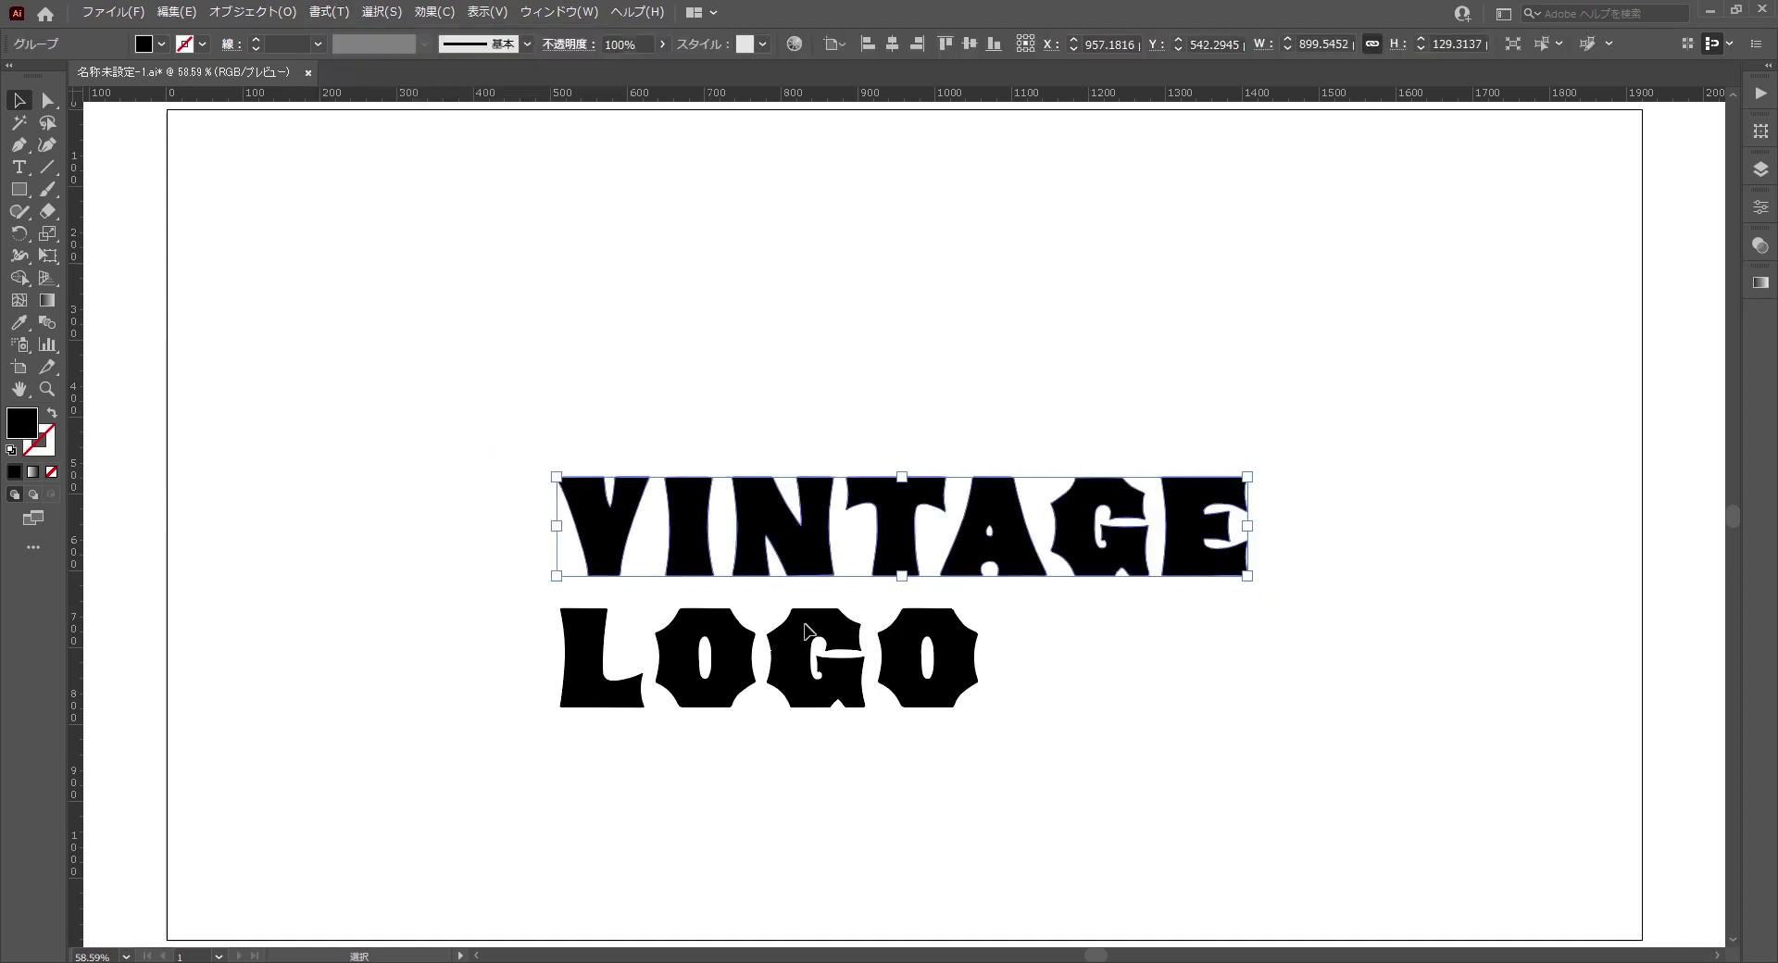
pyautogui.click(873, 651)
pyautogui.hotkey('ctrl', 'shift', 'o')
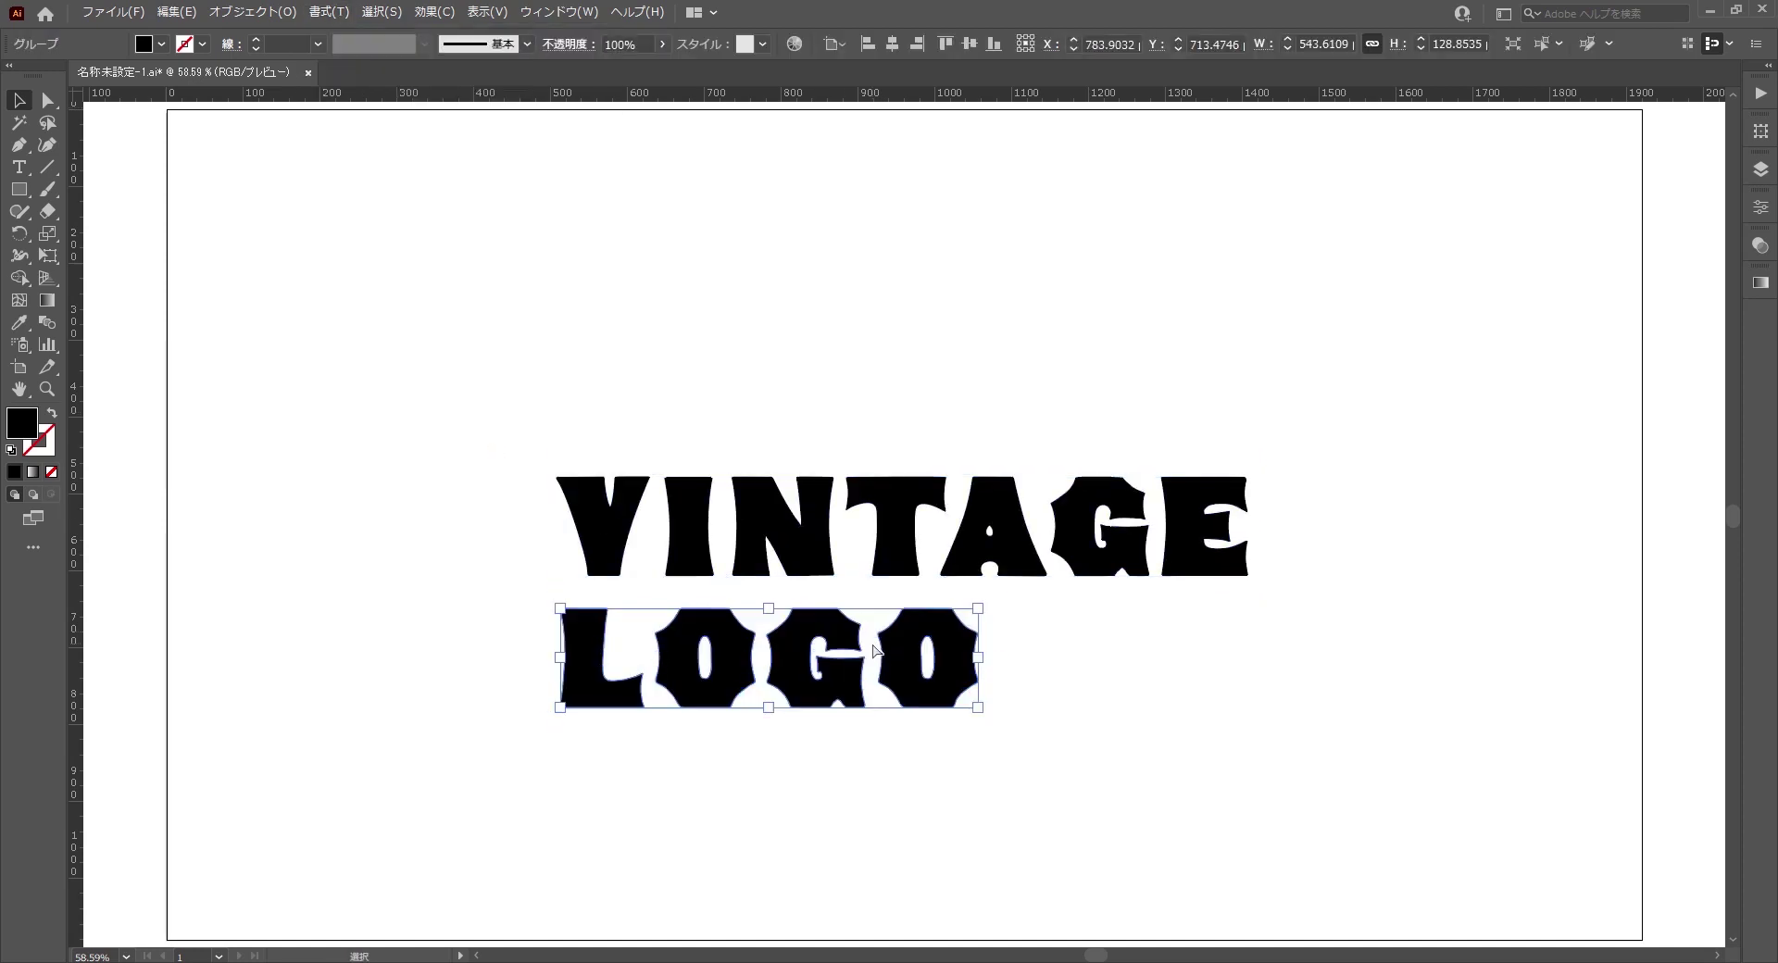
pyautogui.click(1227, 736)
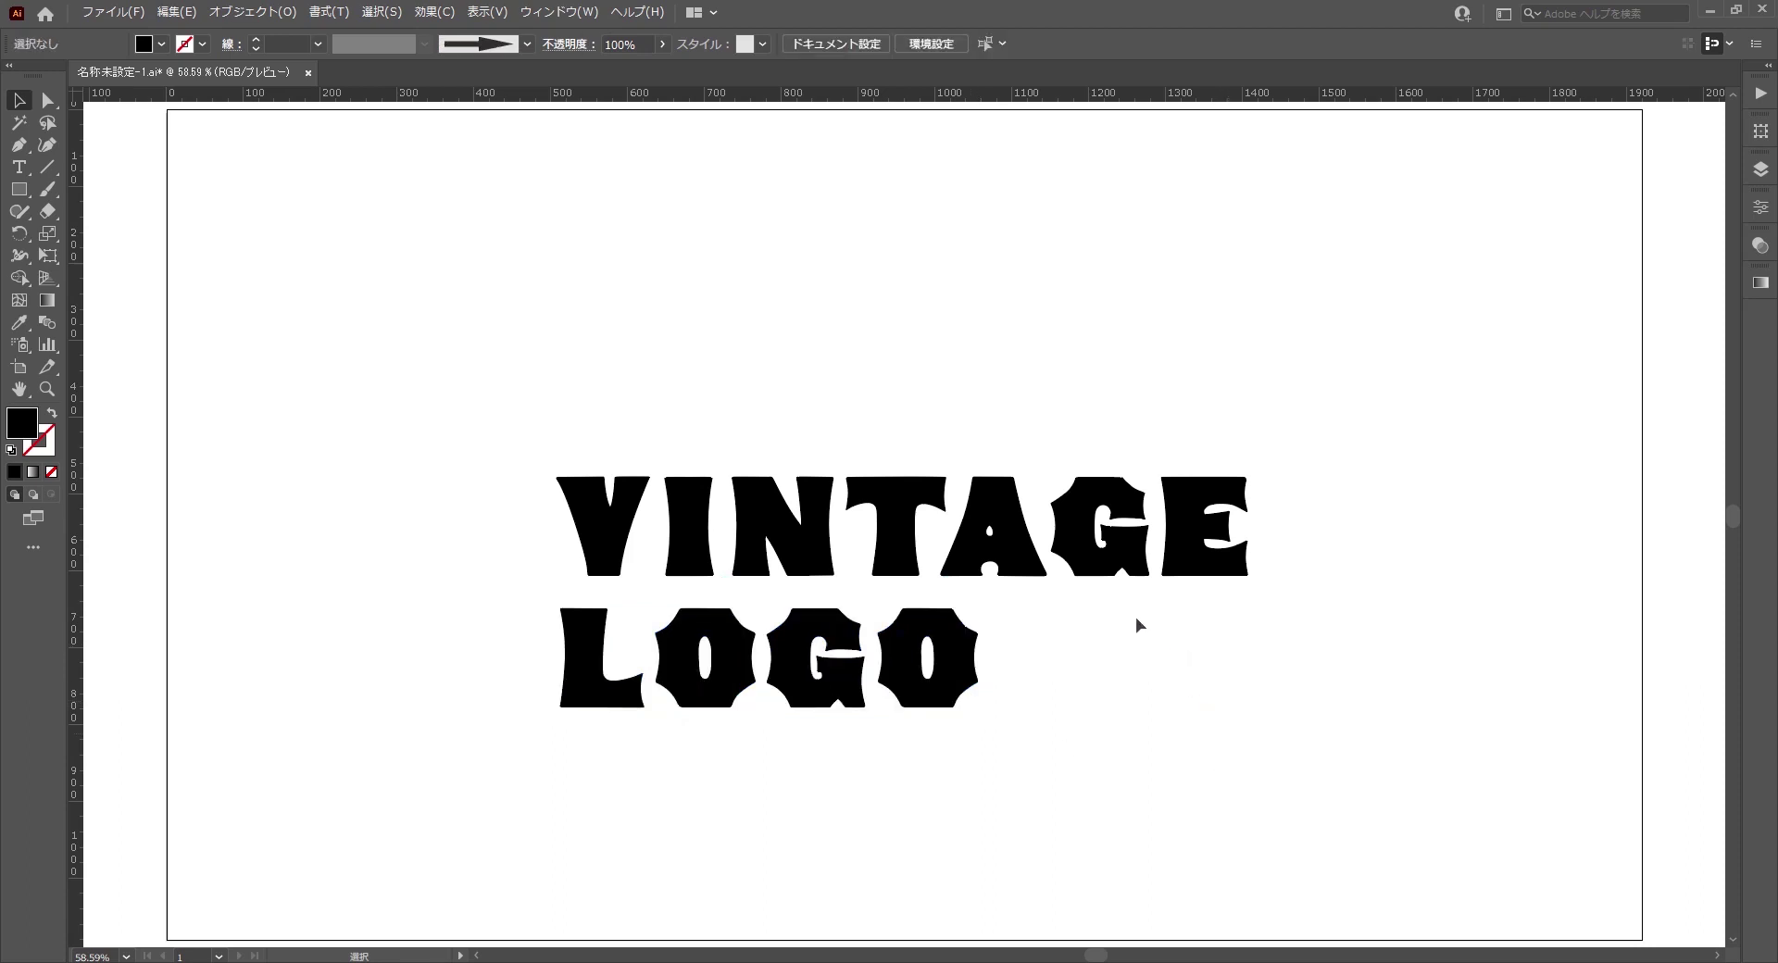
pyautogui.click(1016, 573)
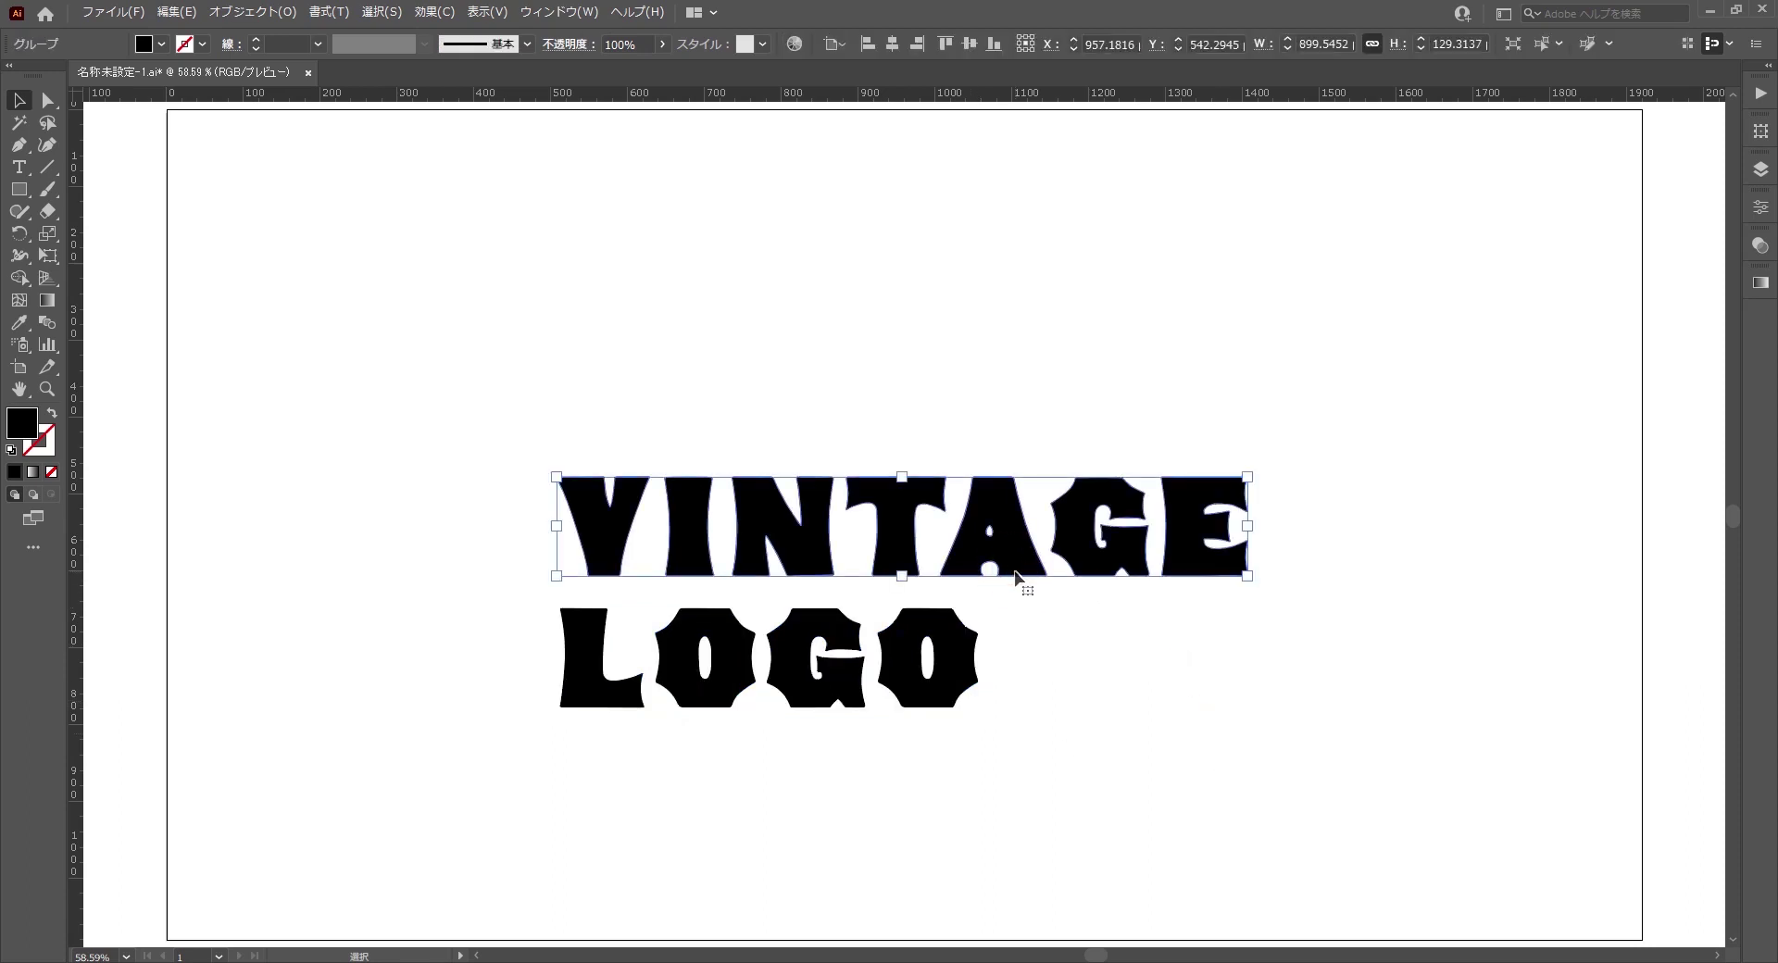
pyautogui.click(277, 12)
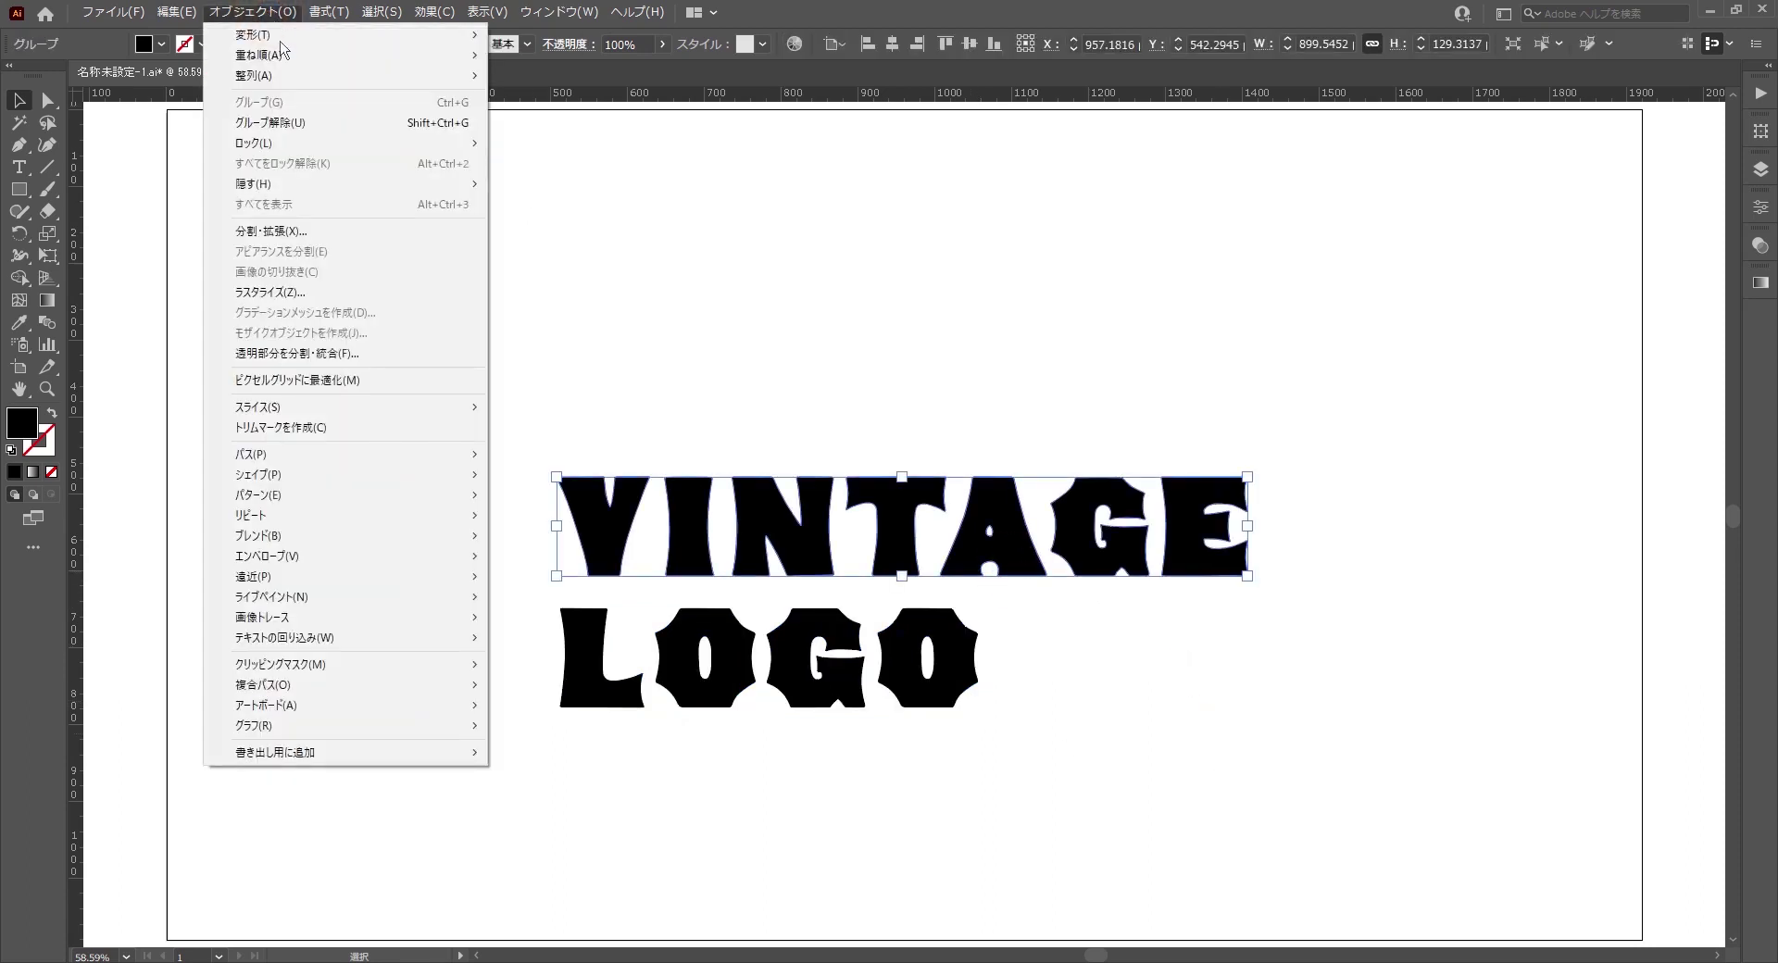
pyautogui.moveTo(250, 454)
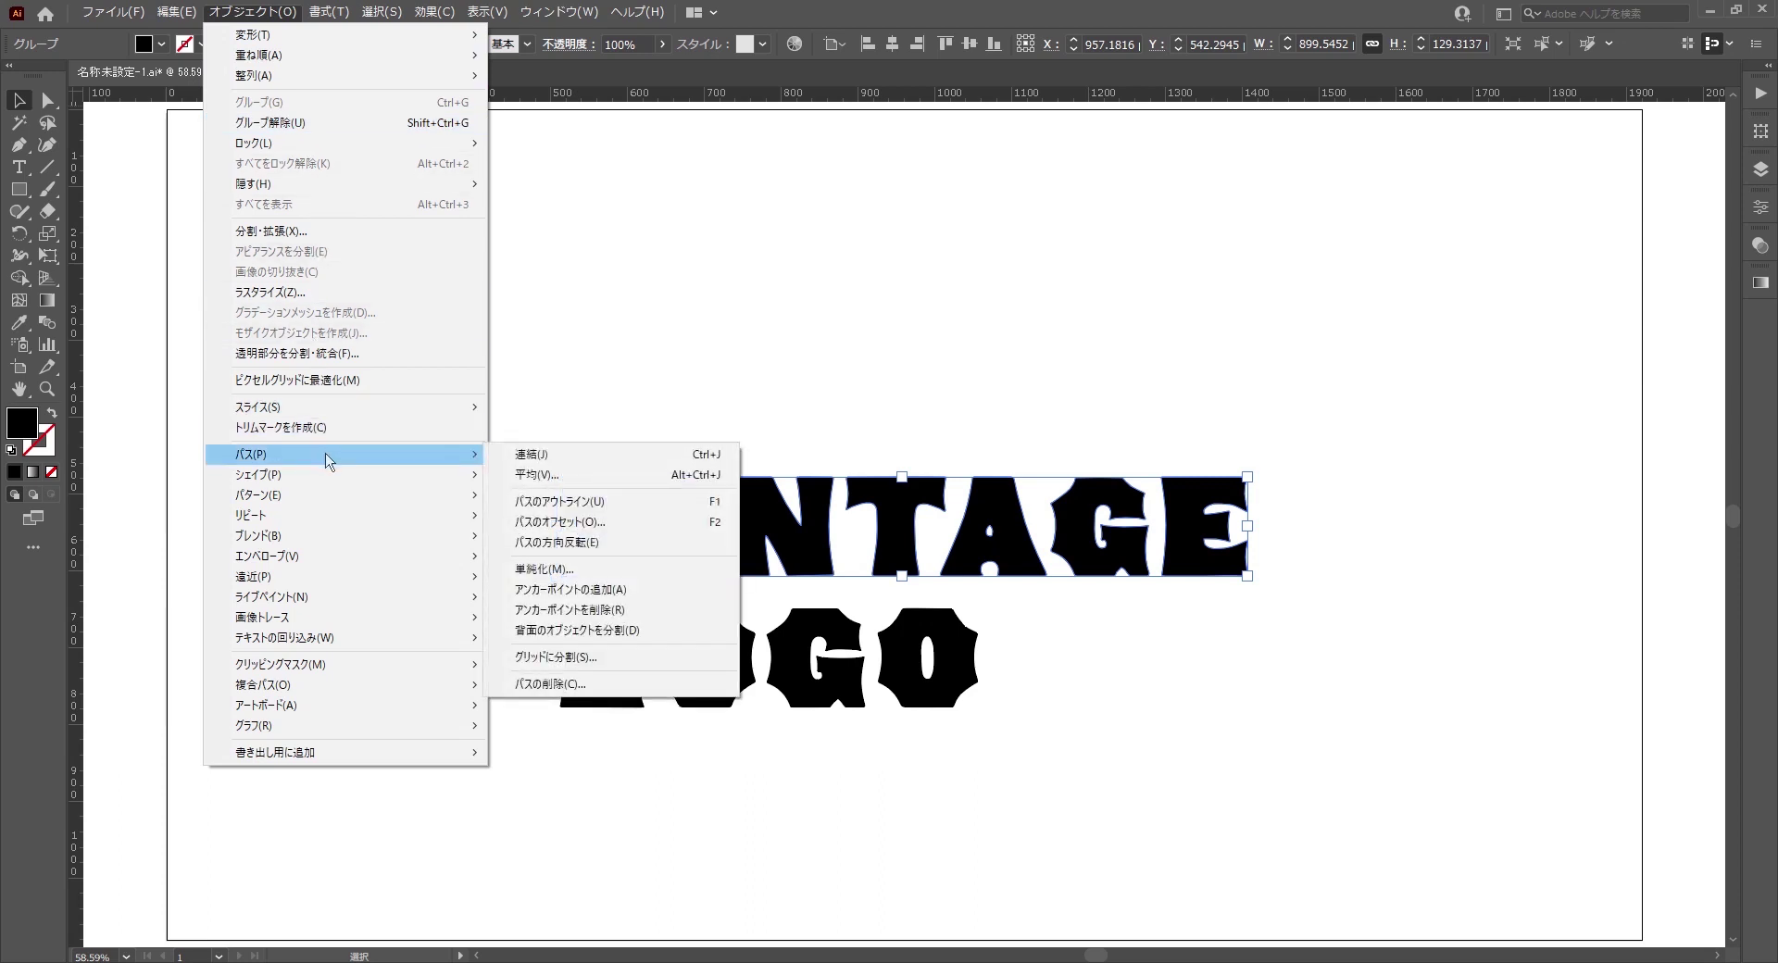
# - Give VINTAGE a 7 px offset path outline
pyautogui.click(552, 522)
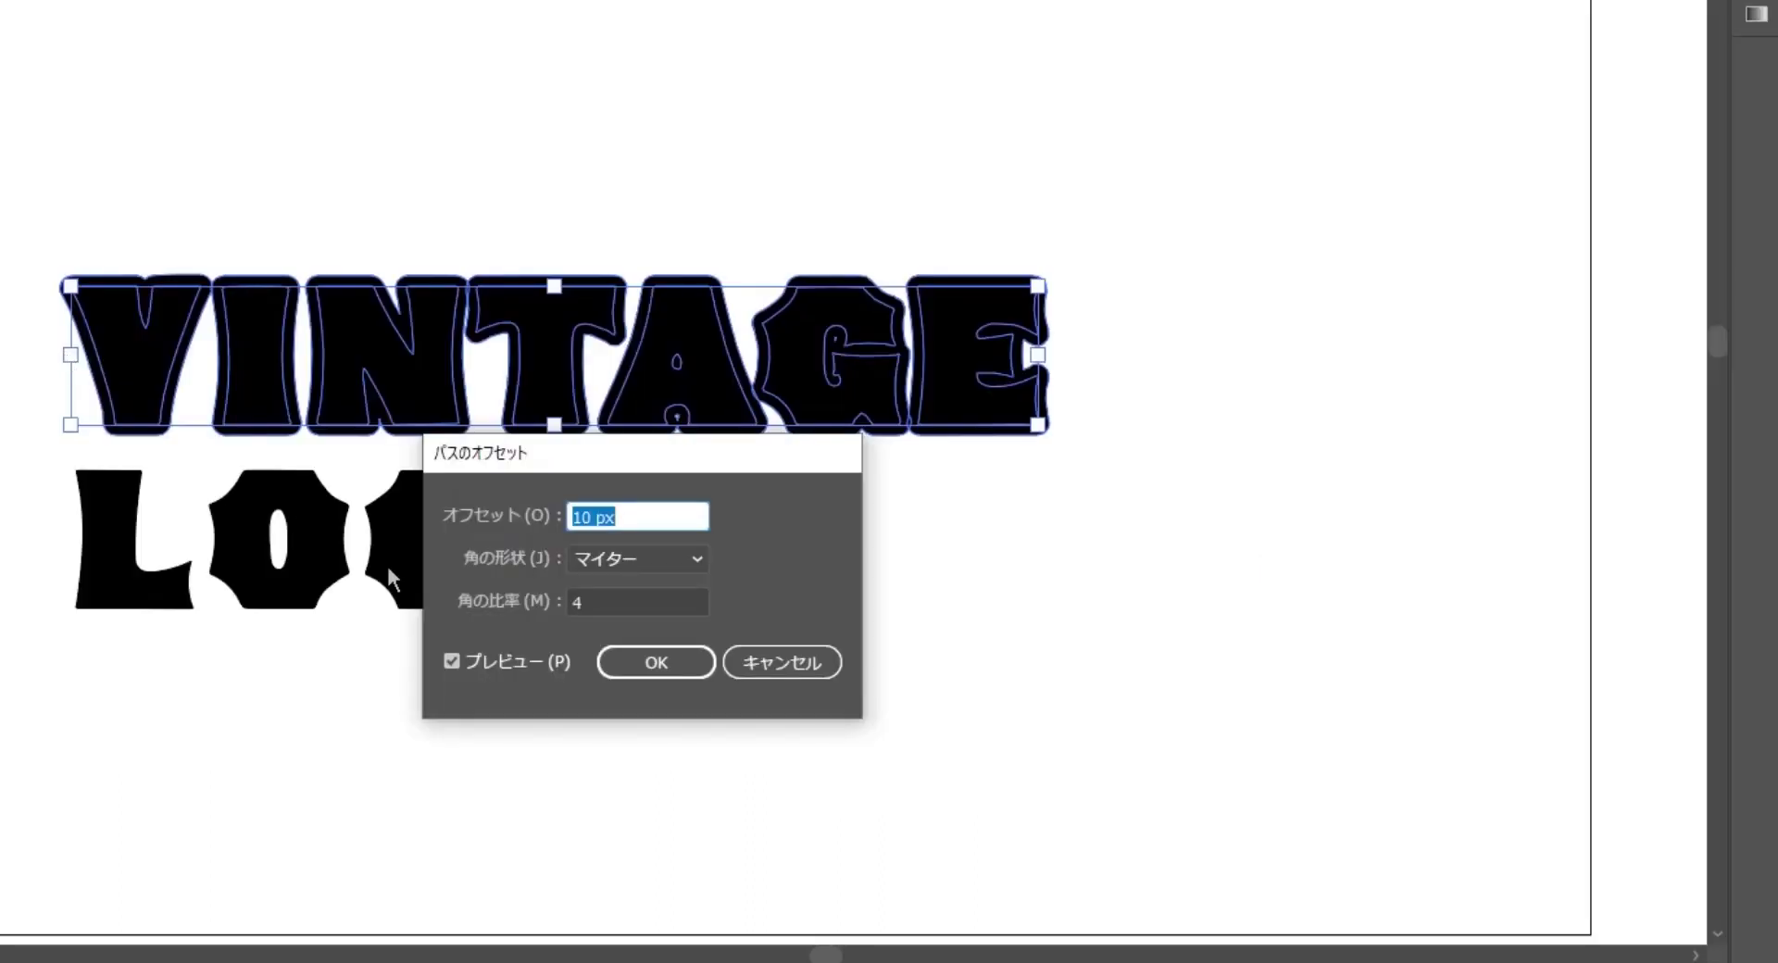
pyautogui.click(662, 515)
pyautogui.press('Down')
pyautogui.press('Down')
pyautogui.press('Down')
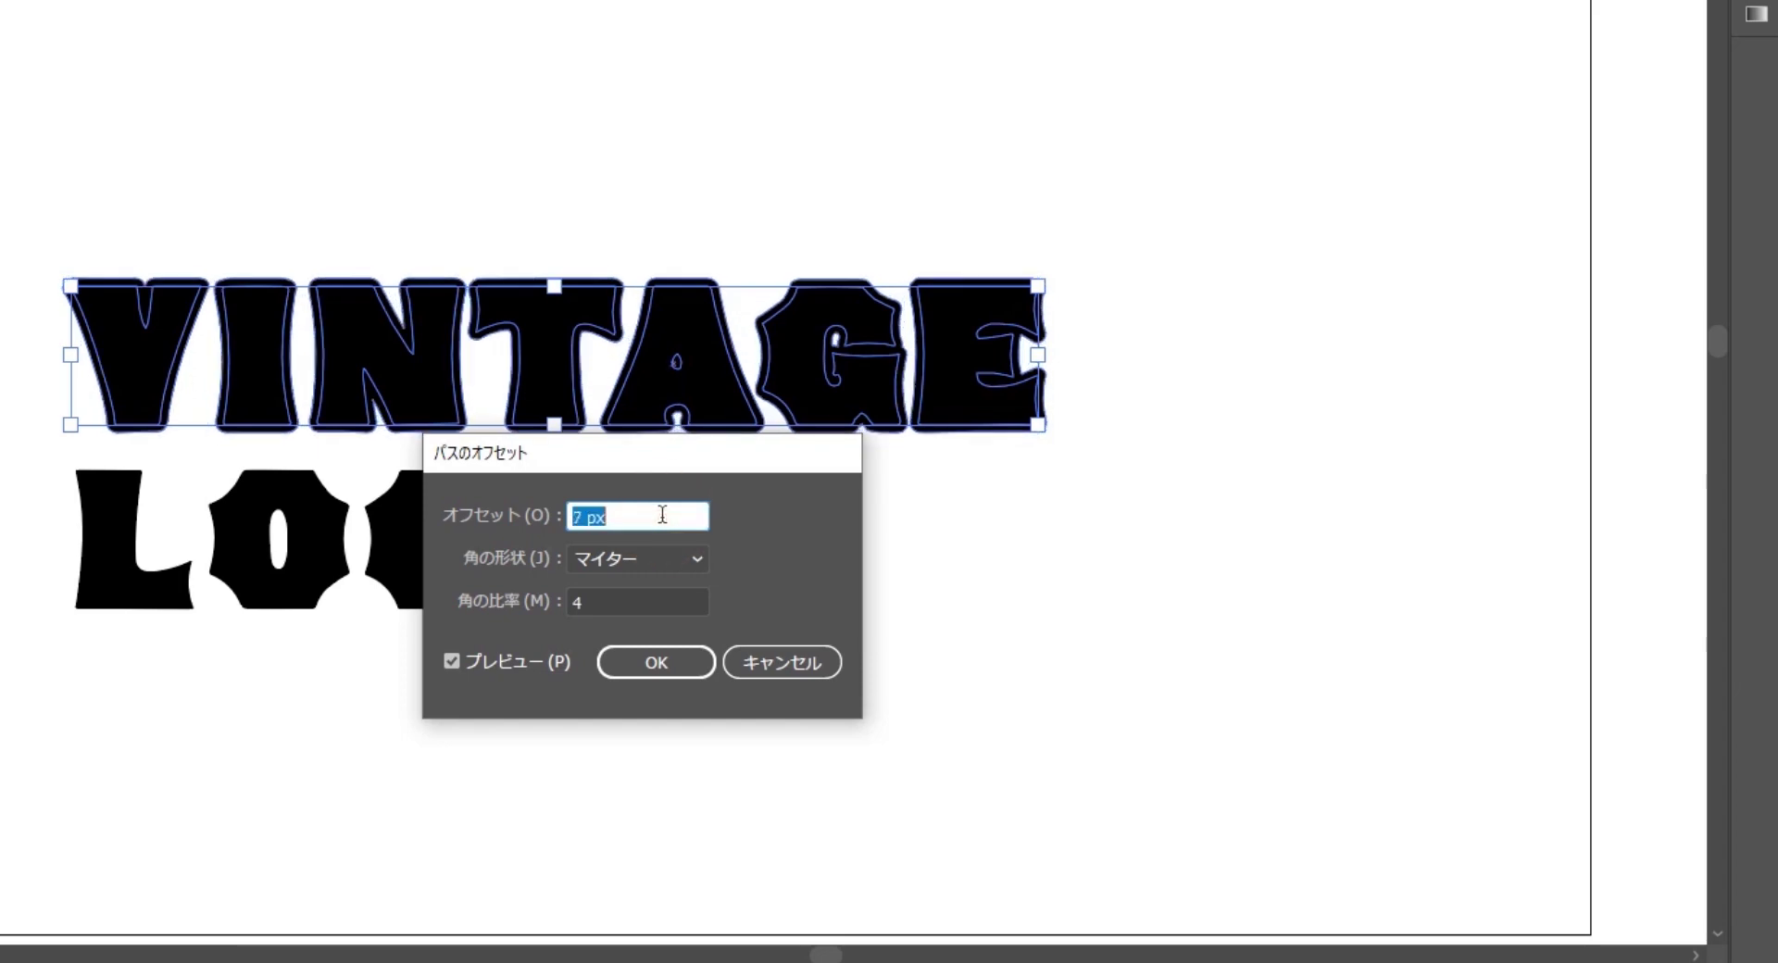
pyautogui.click(663, 674)
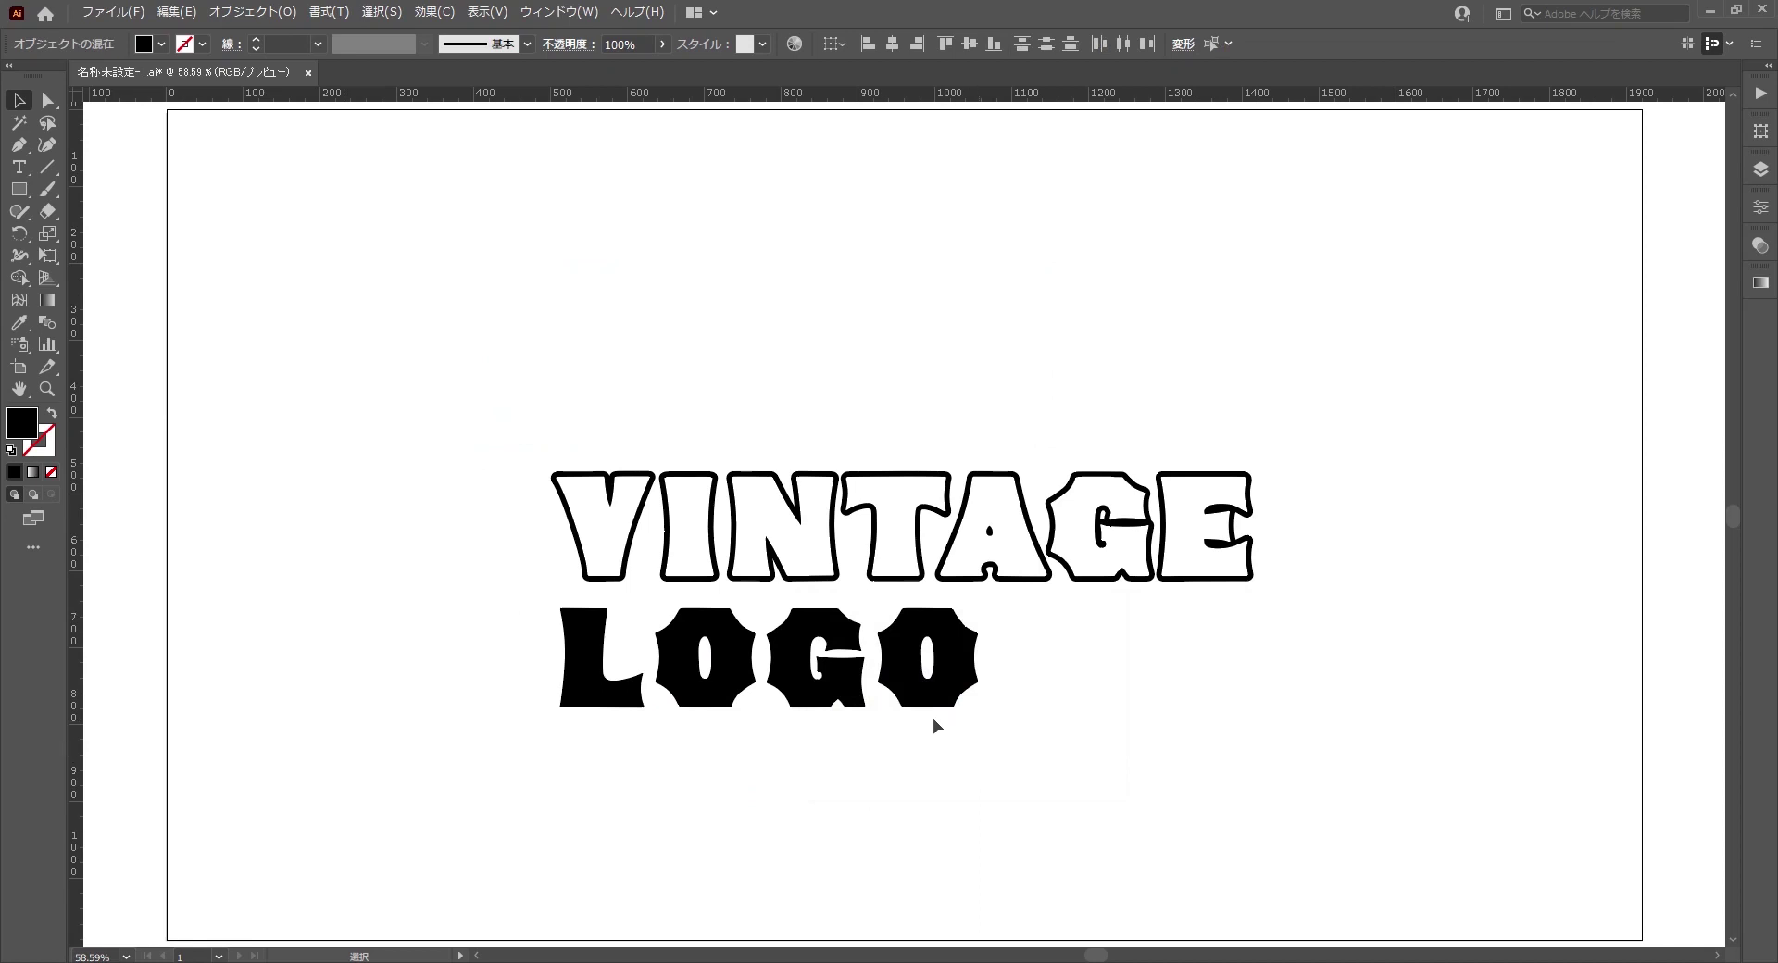
pyautogui.click(909, 696)
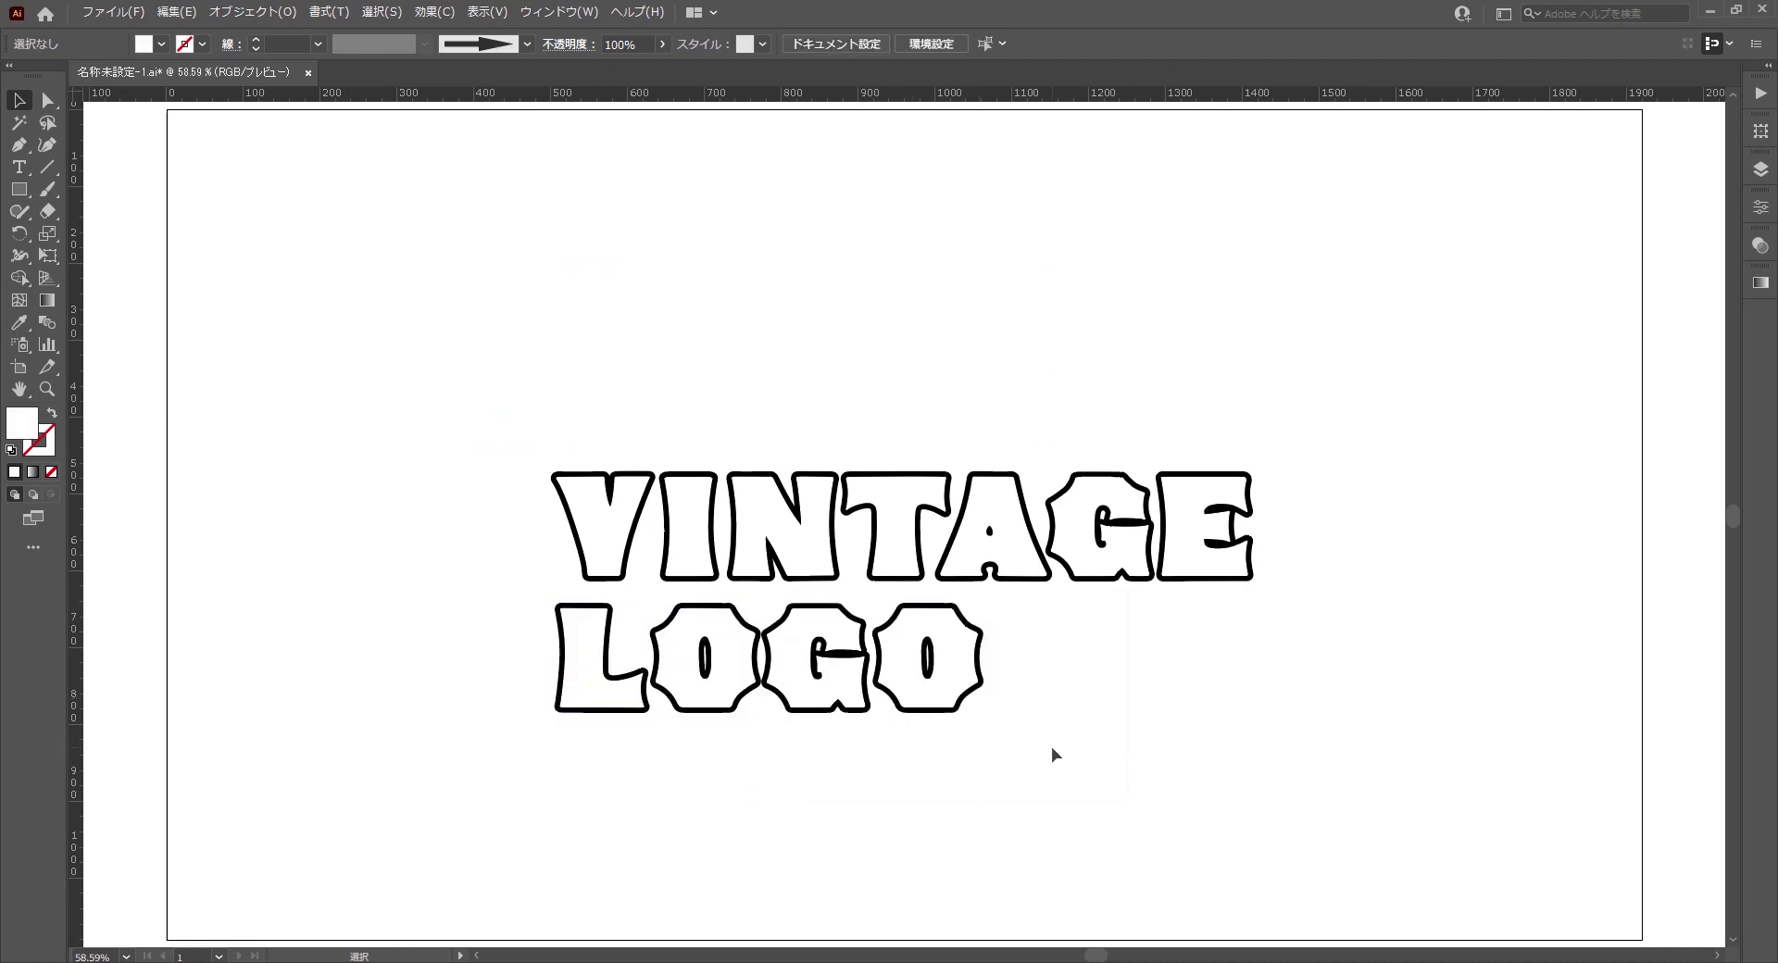
# - Draw a horizontal line beside VINTAGE and place a copy below it
pyautogui.press('p')
pyautogui.click(1303, 482)
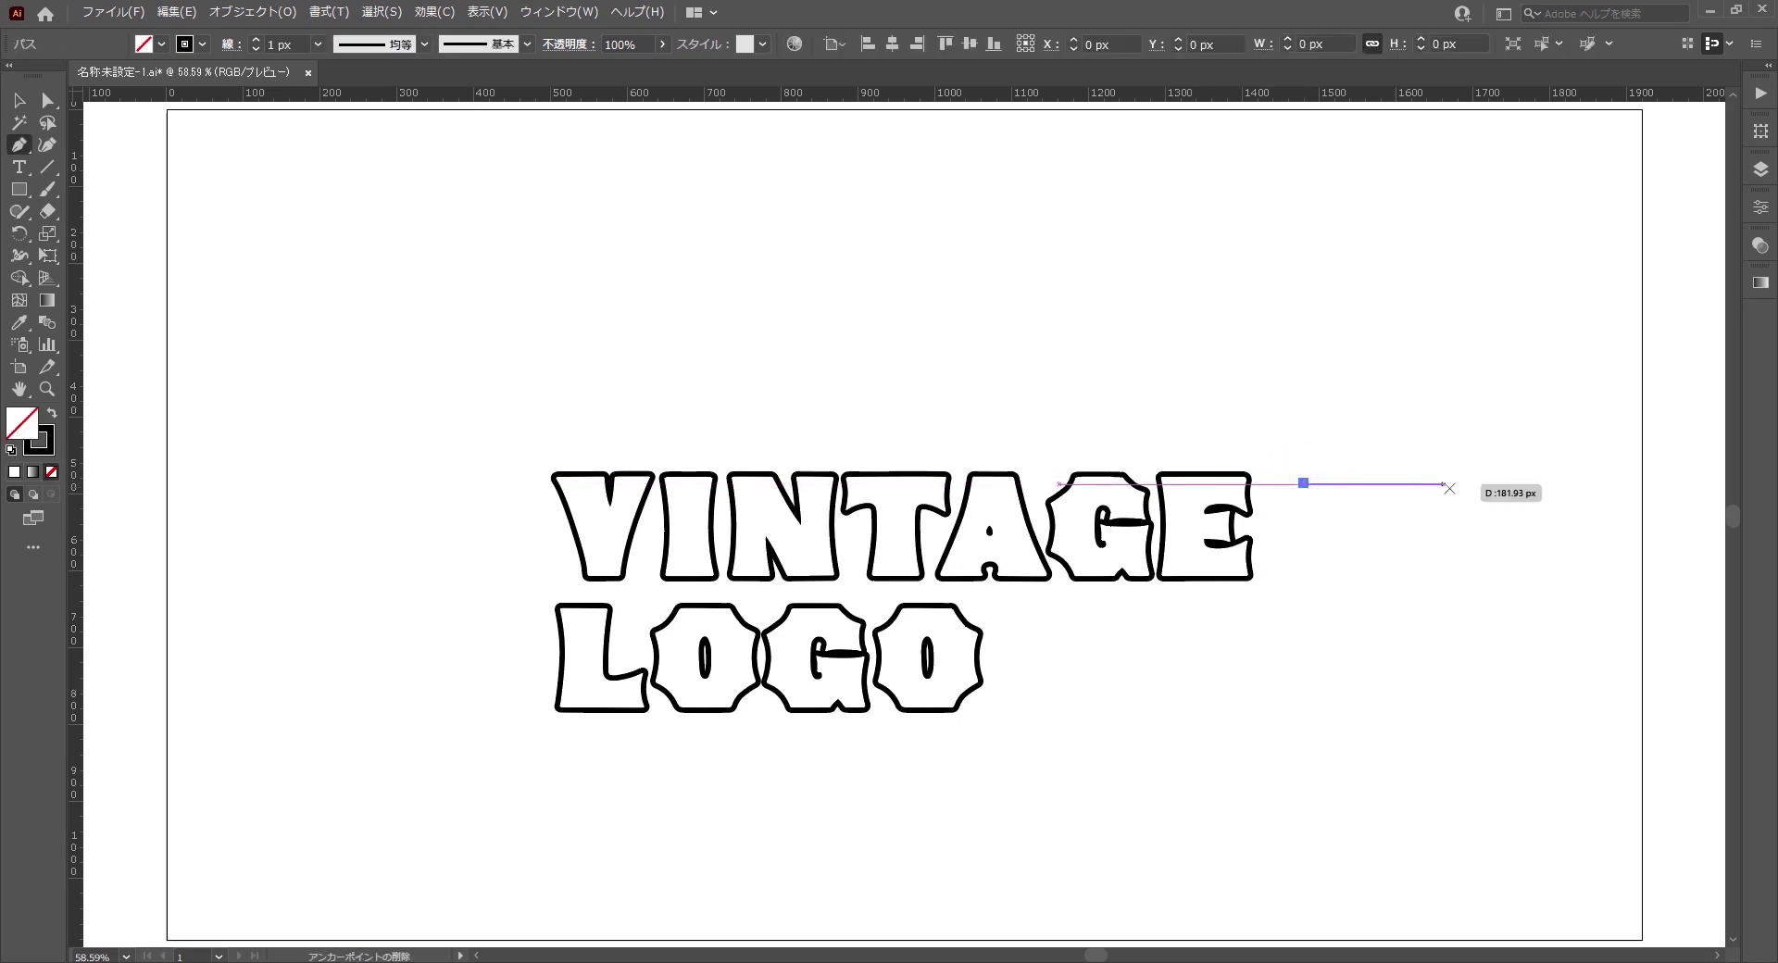
pyautogui.click(1496, 484)
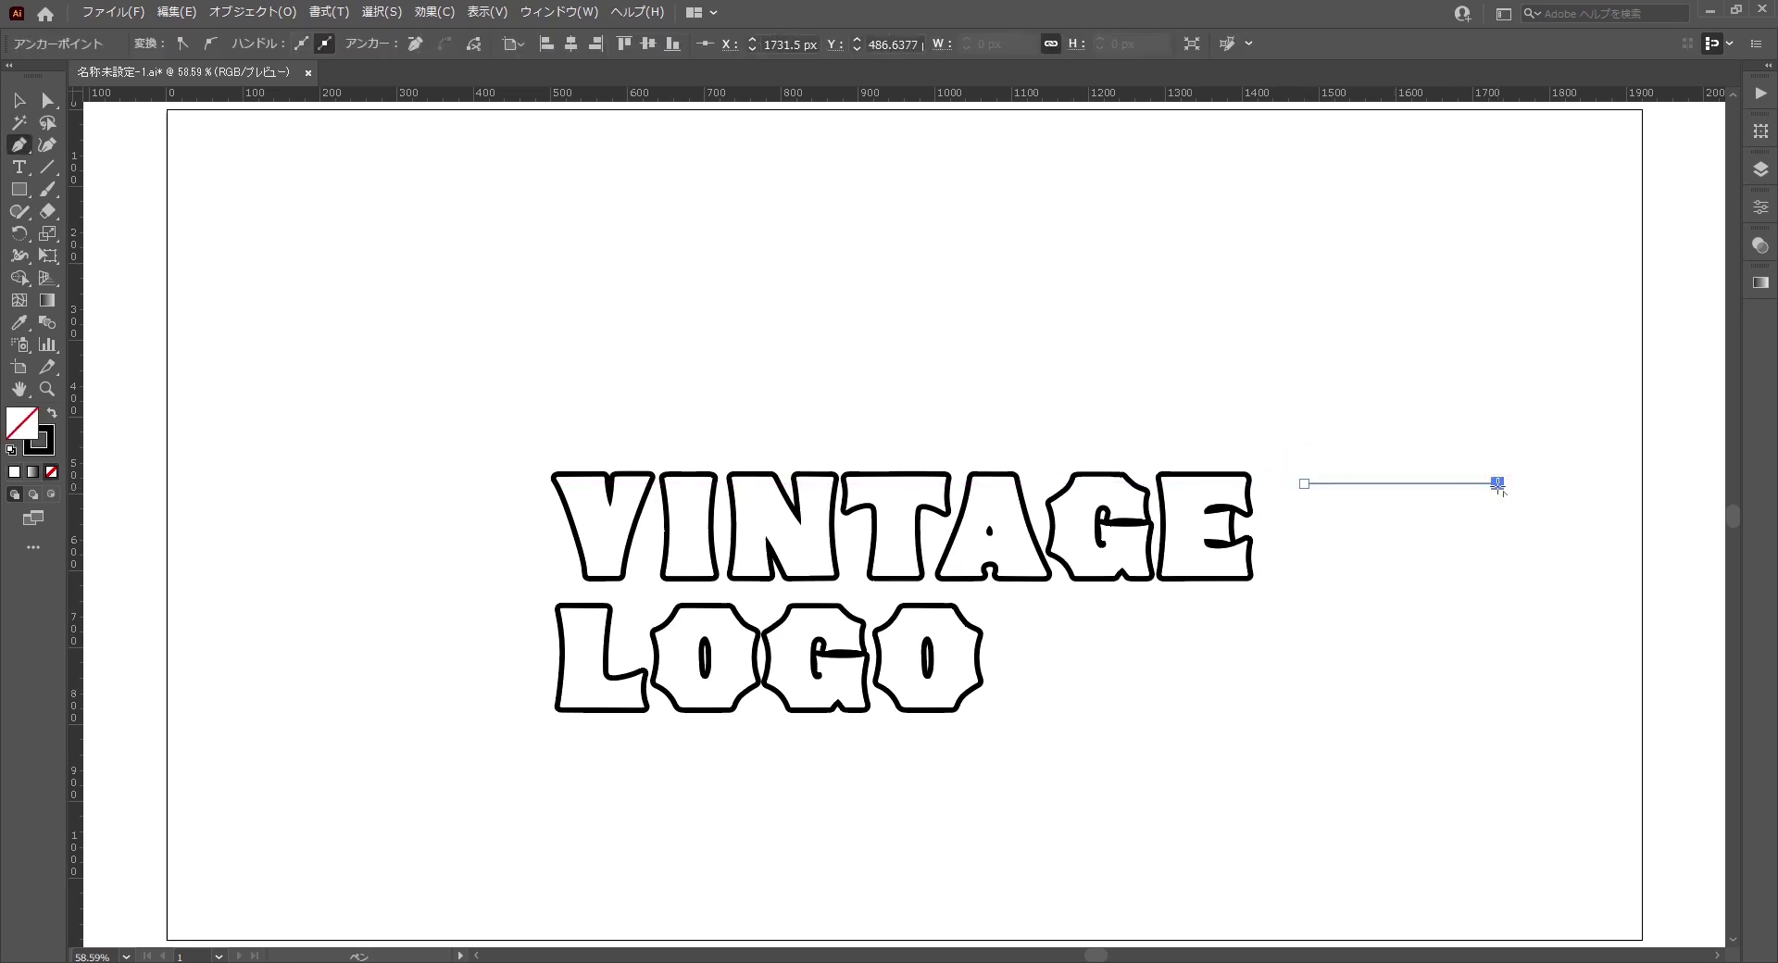
pyautogui.press('v')
pyautogui.moveTo(1361, 483); pyautogui.dragTo(1373, 580)
pyautogui.click(1419, 539)
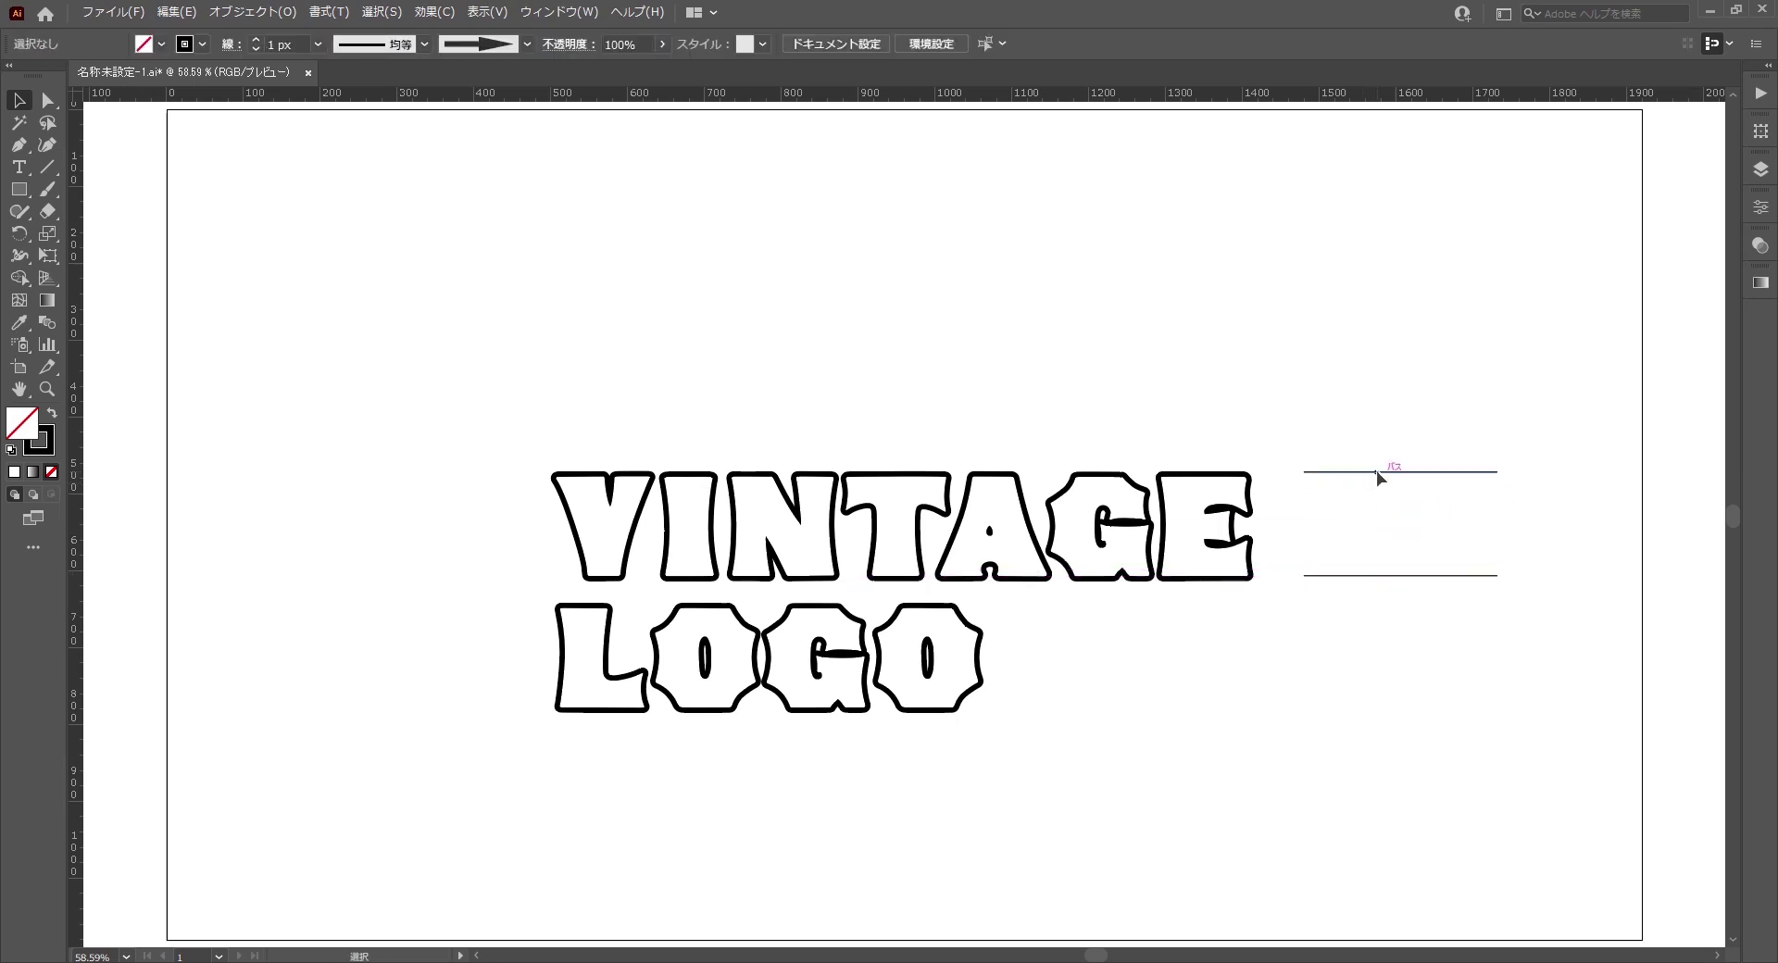
# - Set the upper line's stroke to 0.5 px and the lower line's to 4 px
pyautogui.click(1376, 473)
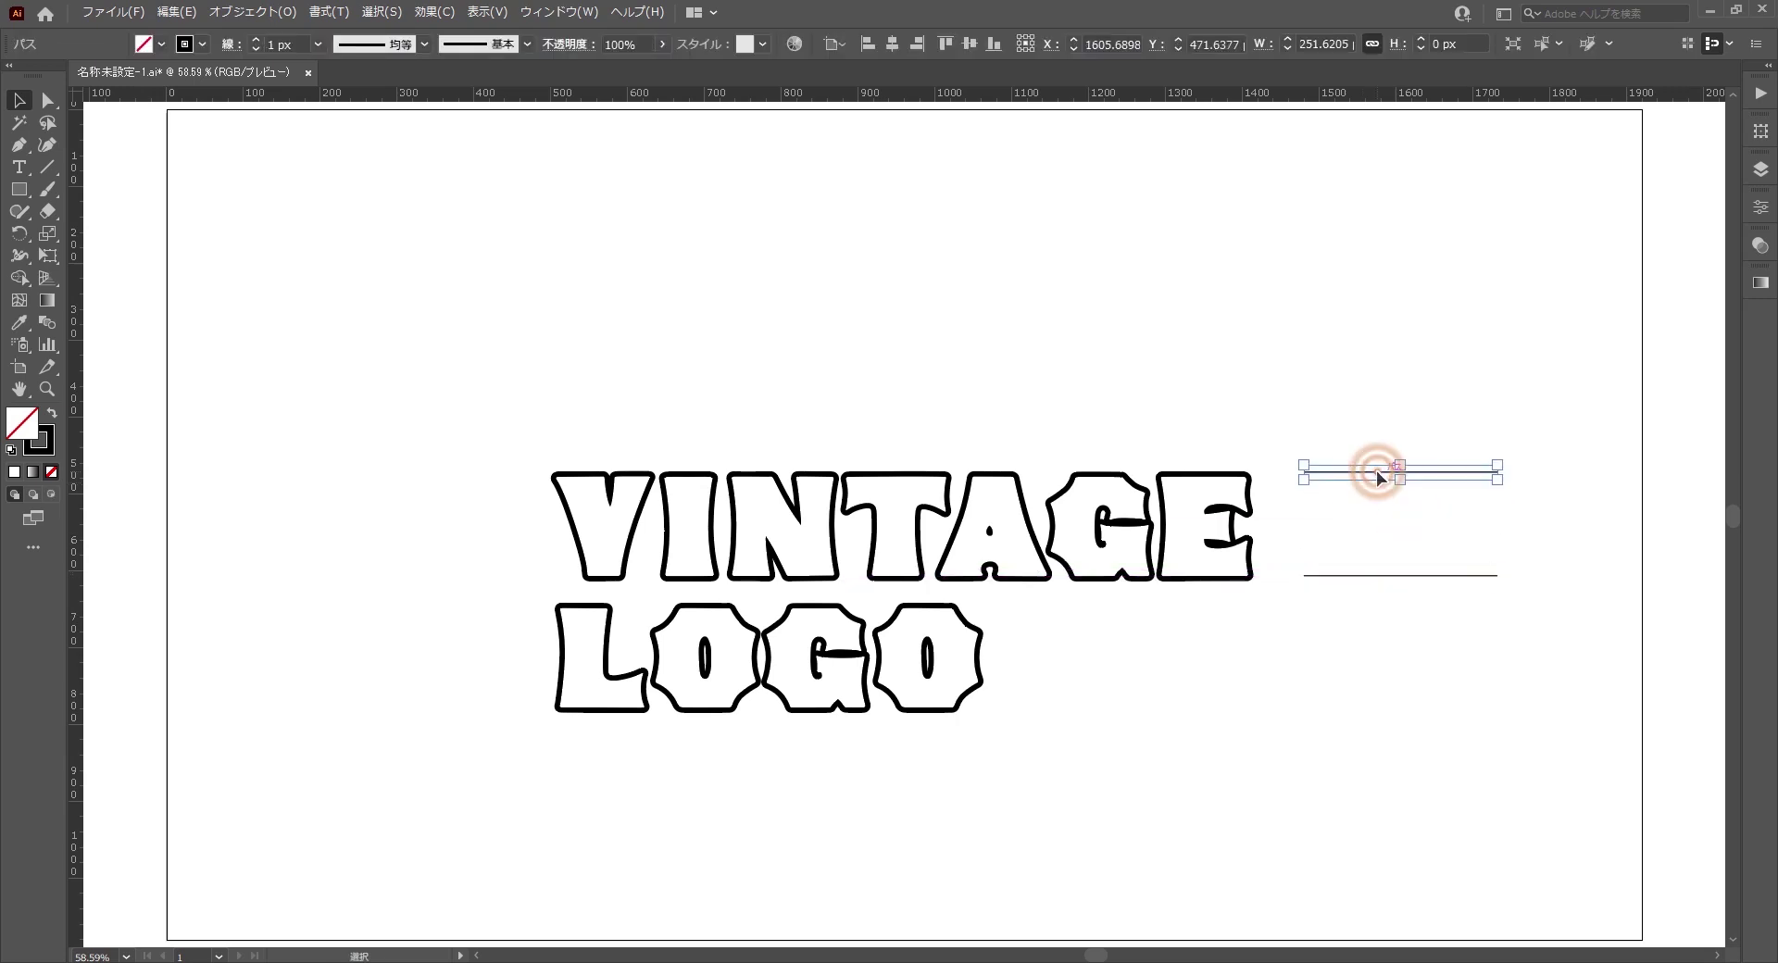
pyautogui.click(257, 49)
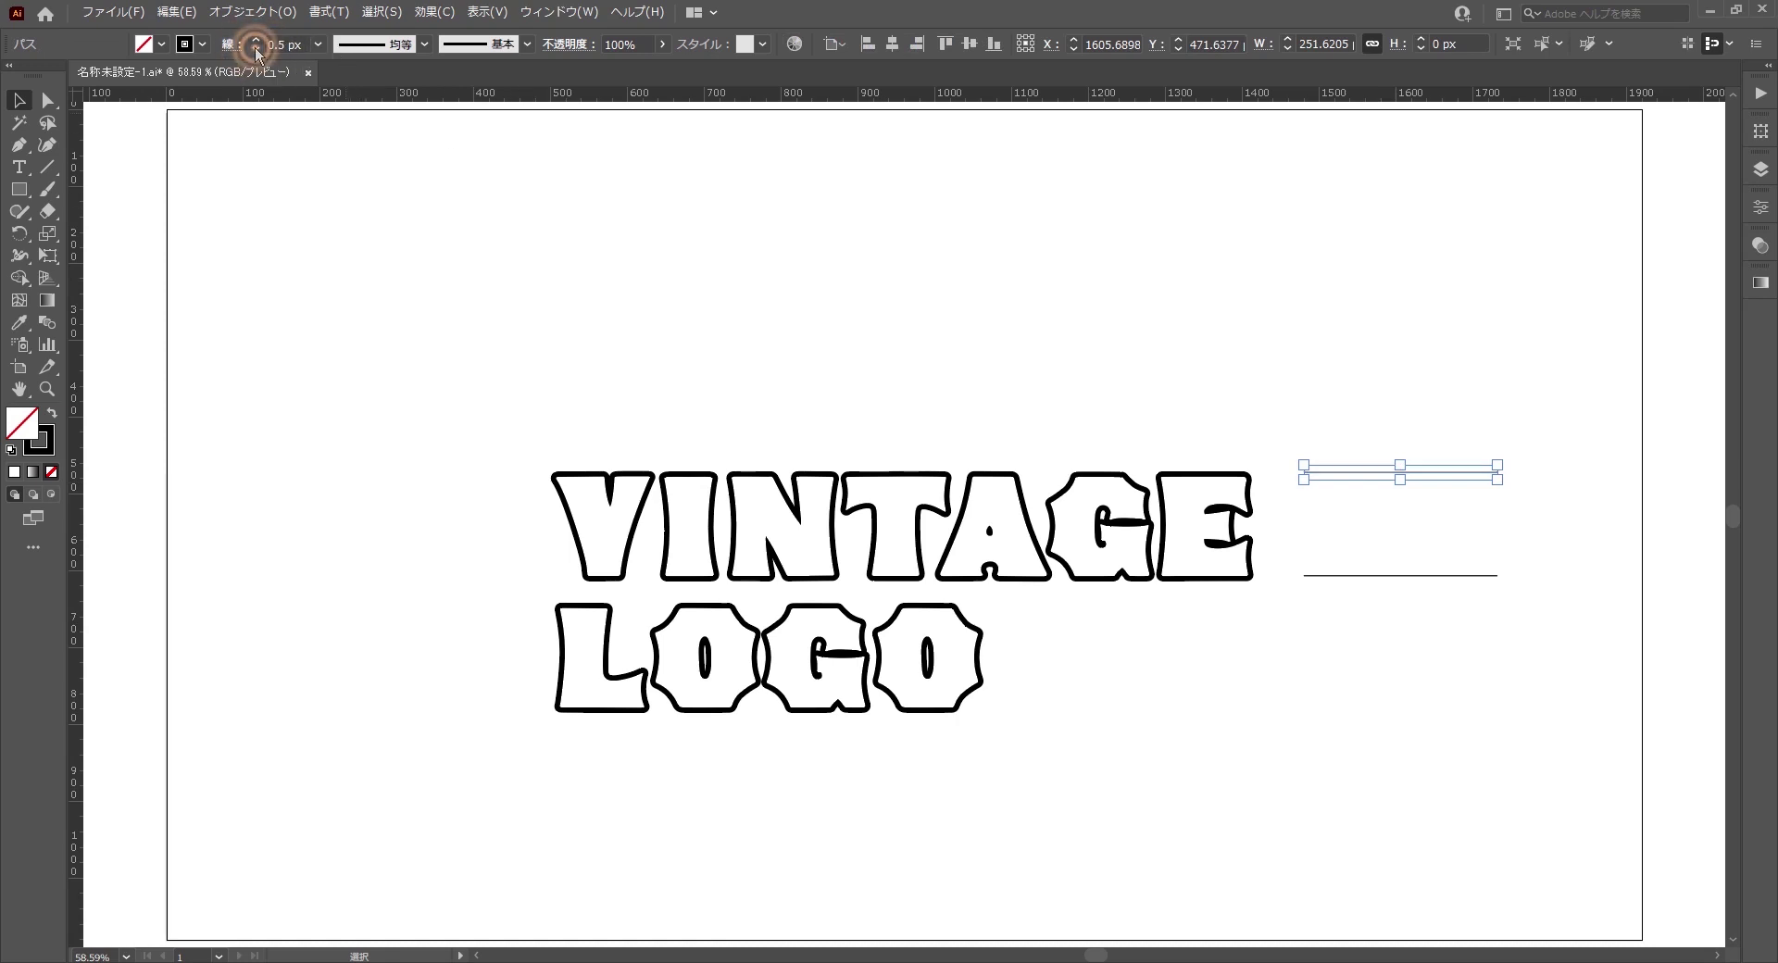
pyautogui.click(1251, 416)
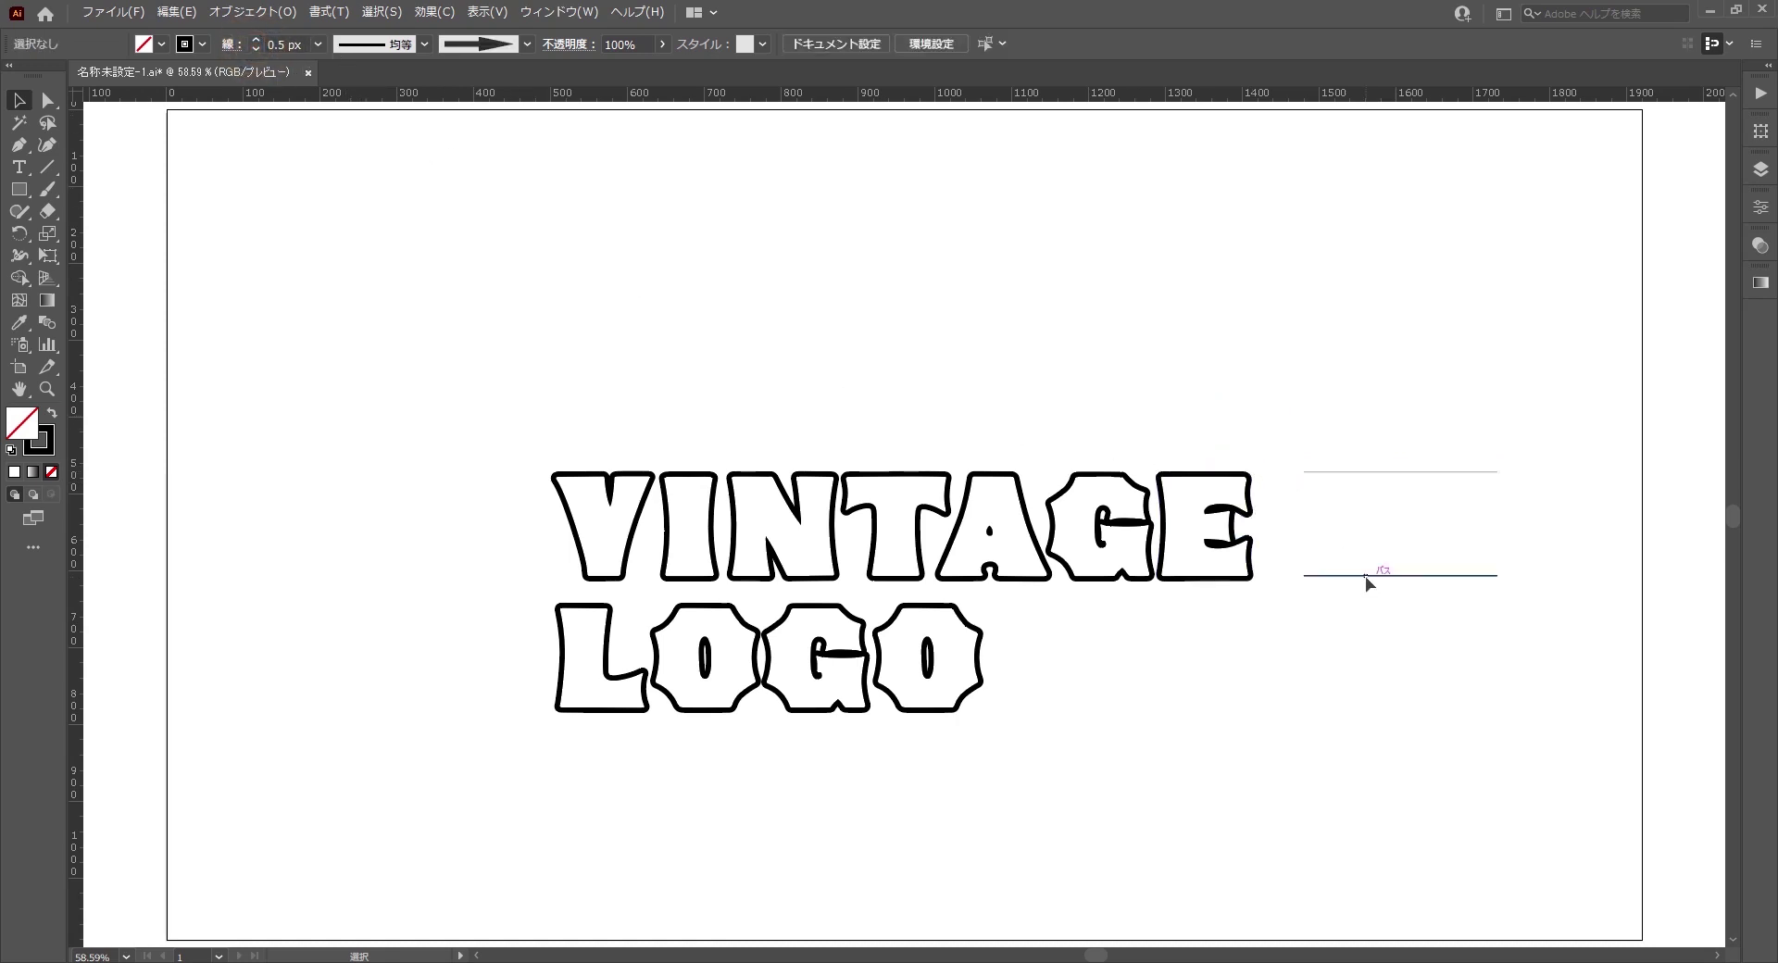
pyautogui.click(1365, 576)
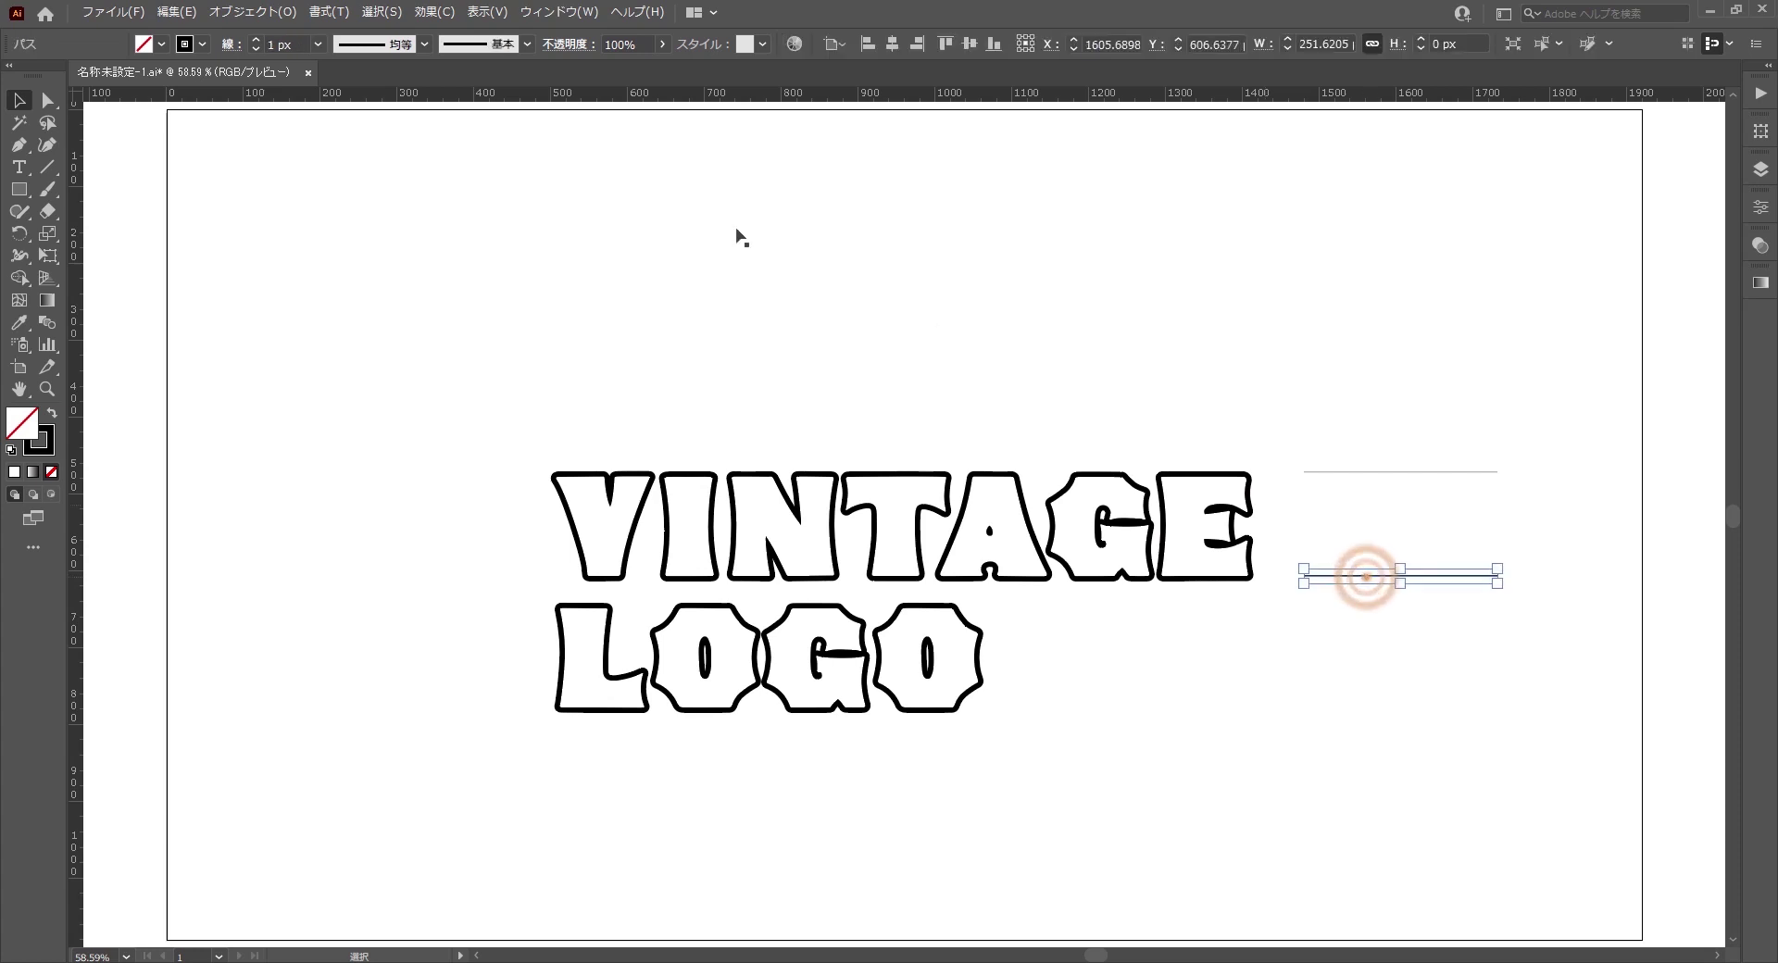
pyautogui.click(256, 49)
pyautogui.click(256, 40)
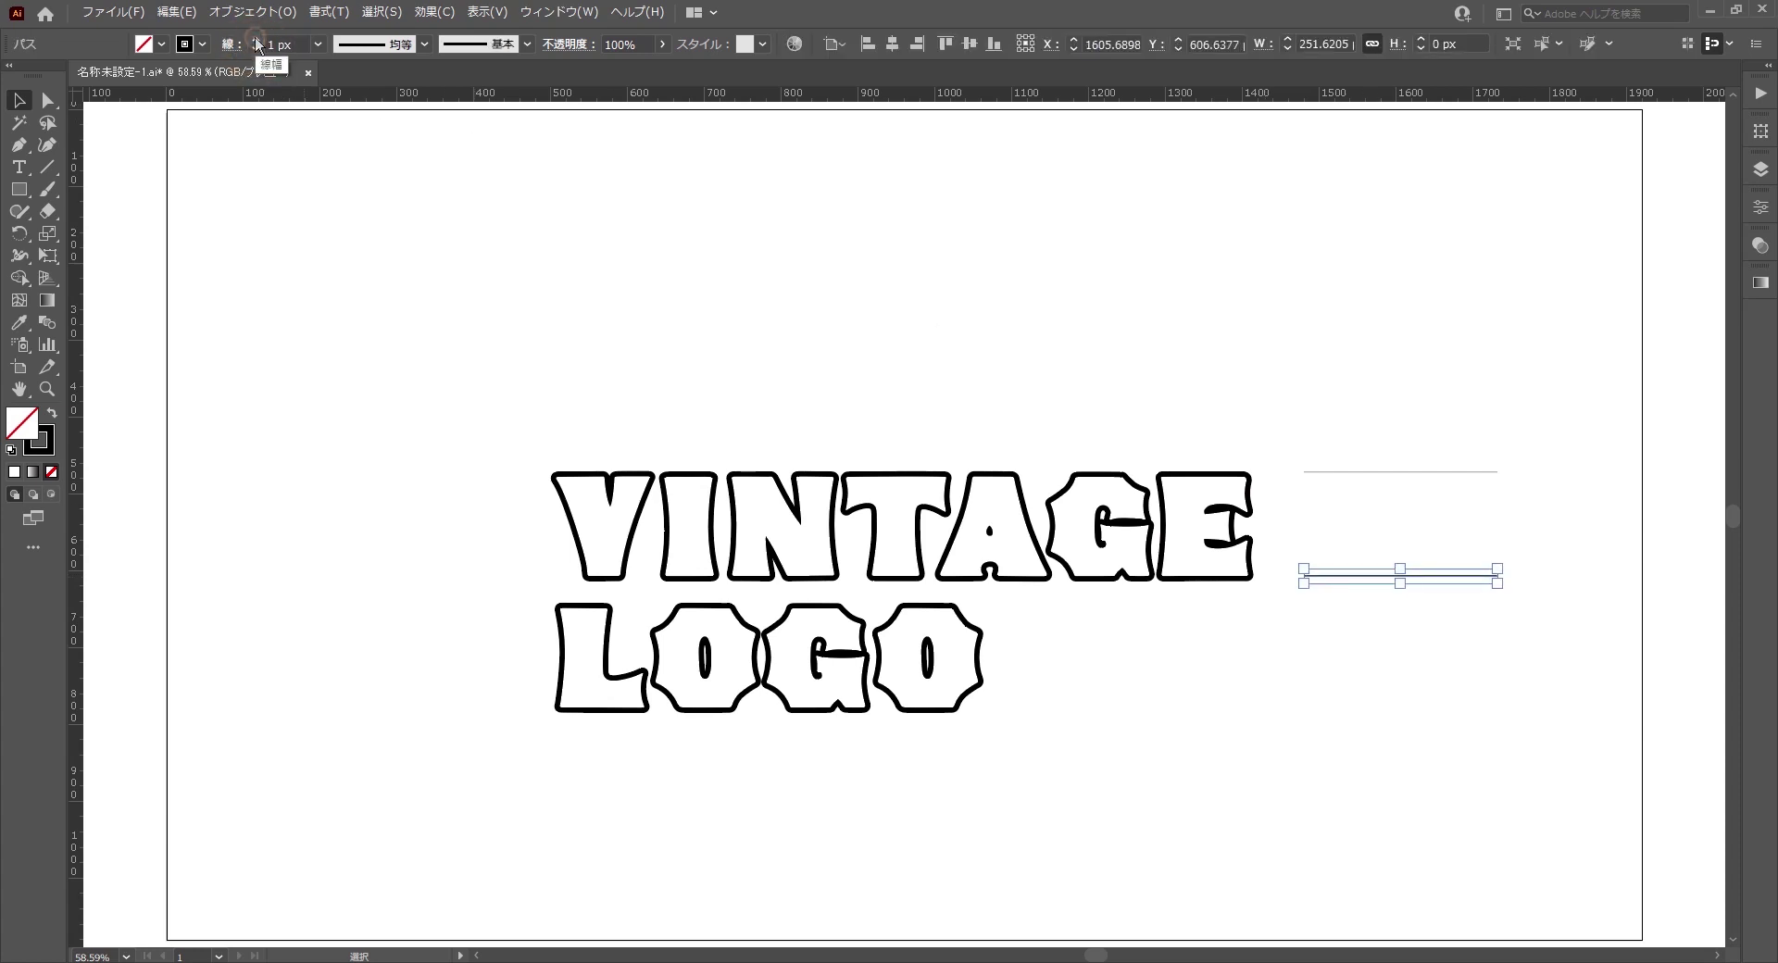
pyautogui.click(256, 40)
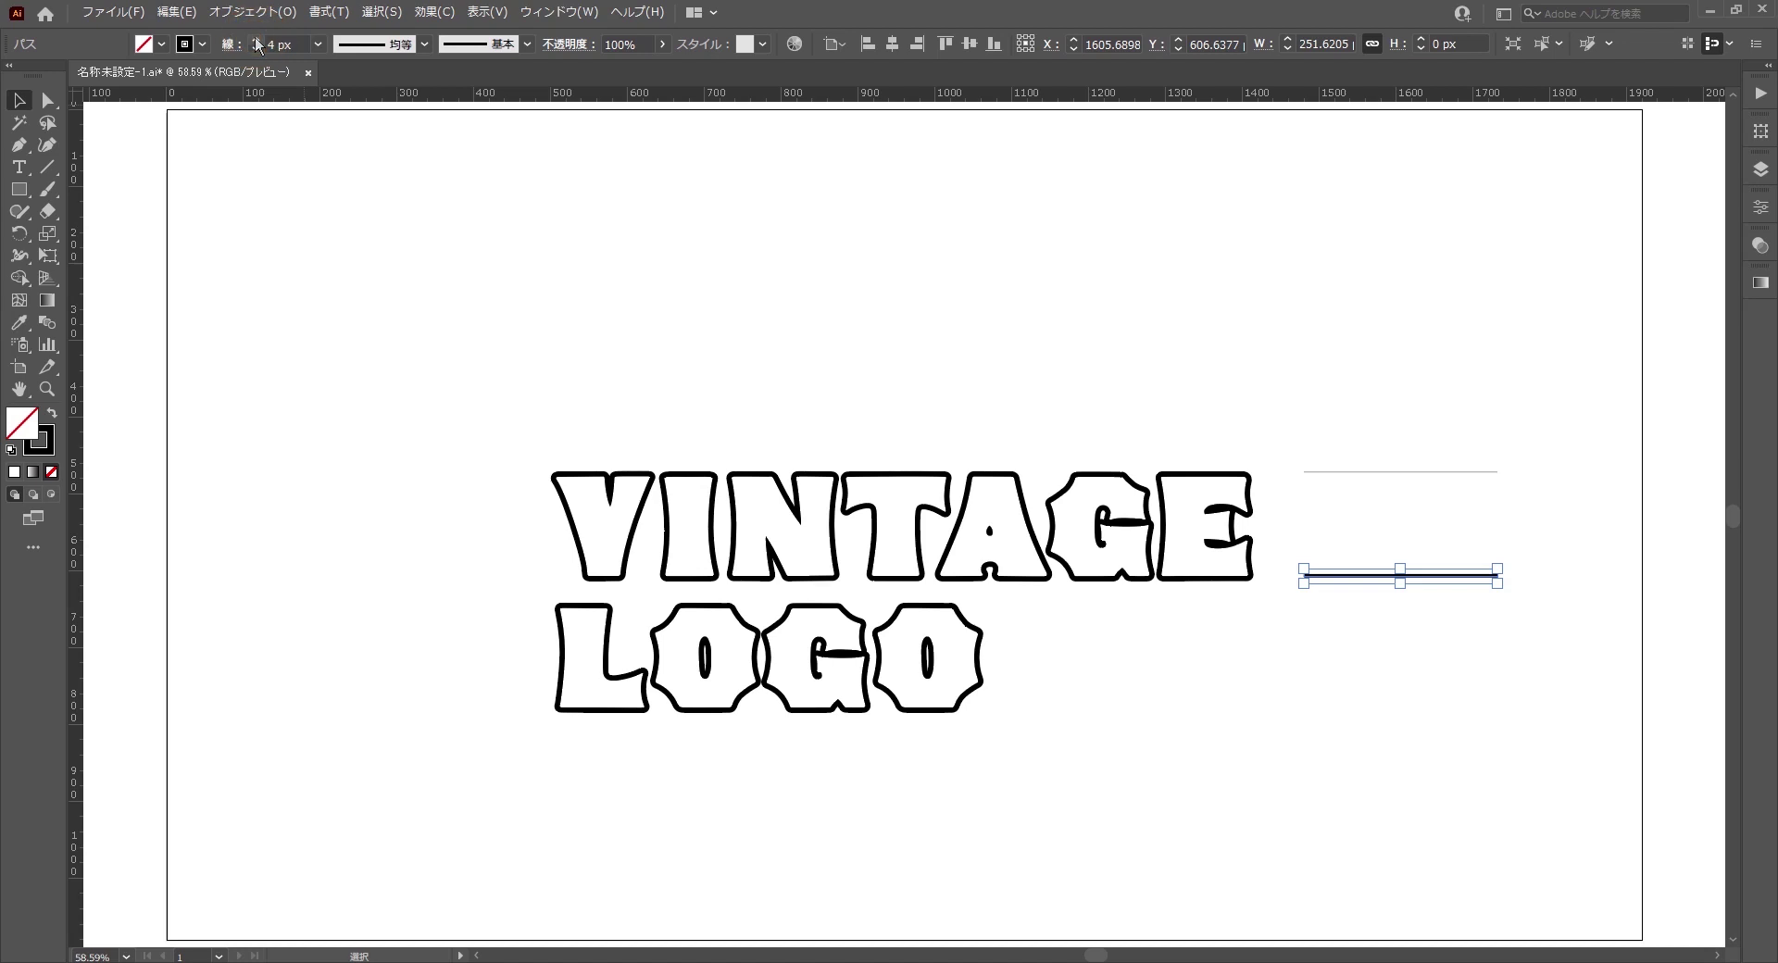
pyautogui.click(734, 326)
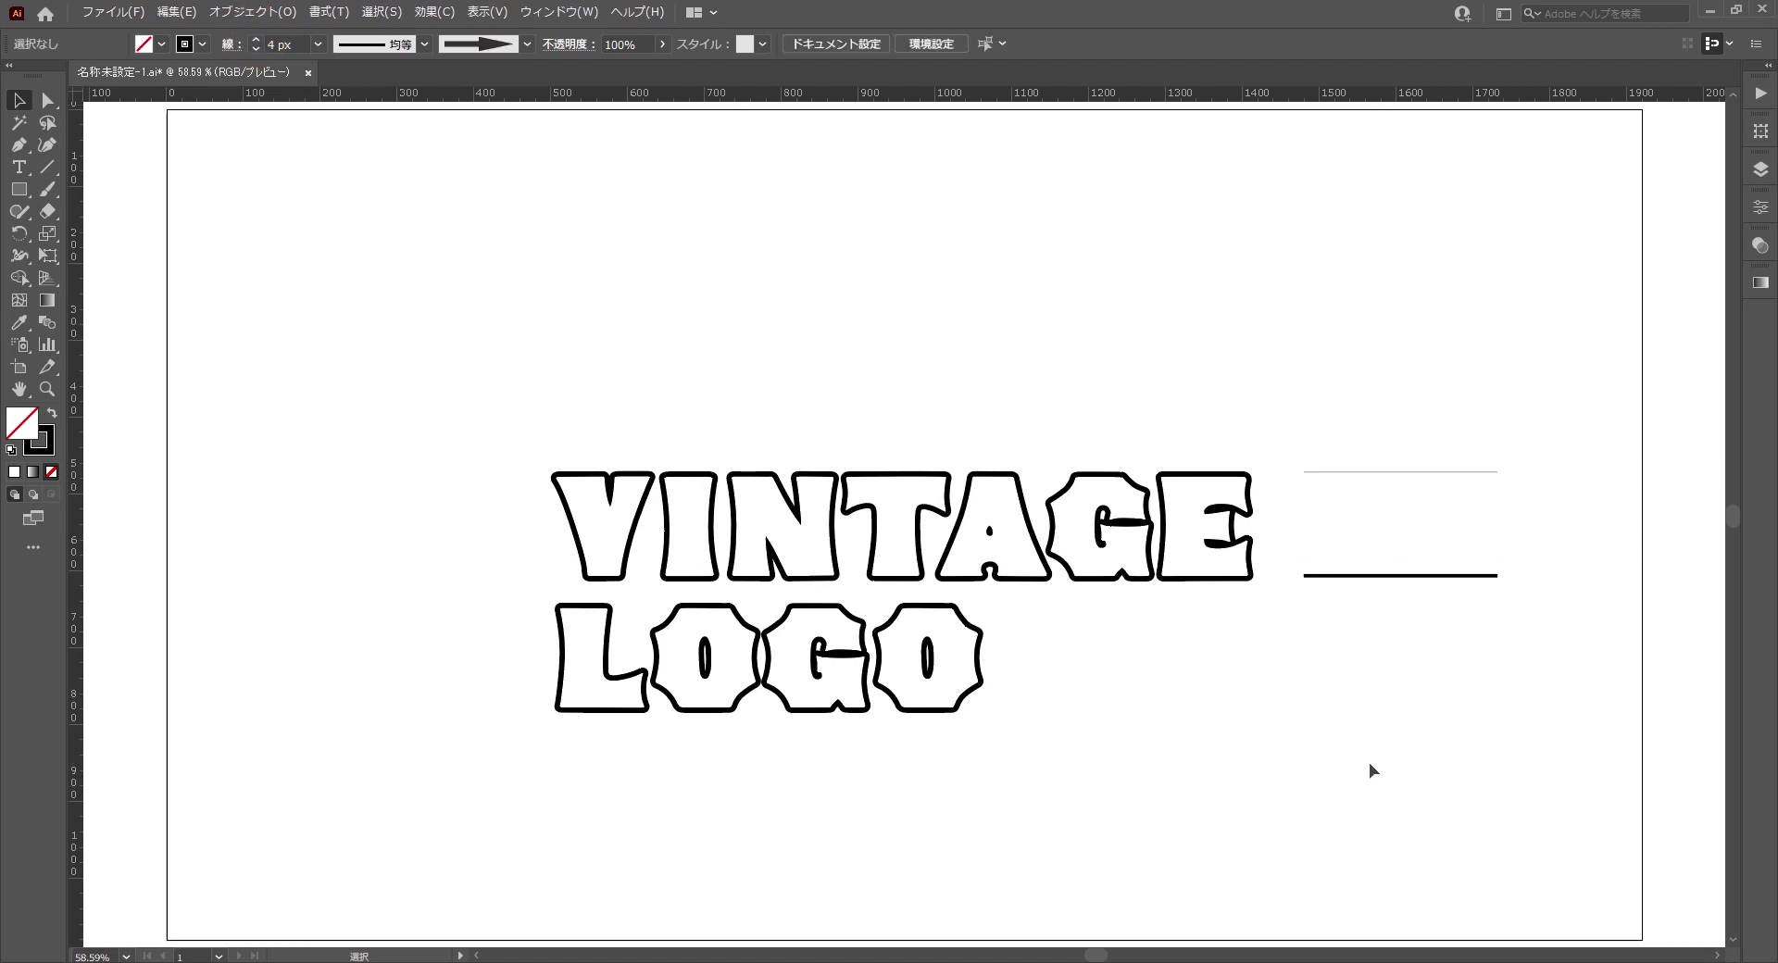
# - Extend both lines' left anchors across VINTAGE and select both lines
pyautogui.press('a')
pyautogui.moveTo(1277, 420)
pyautogui.mouseDown()
pyautogui.moveTo(1313, 611)
pyautogui.moveTo(453, 579)
pyautogui.mouseUp()
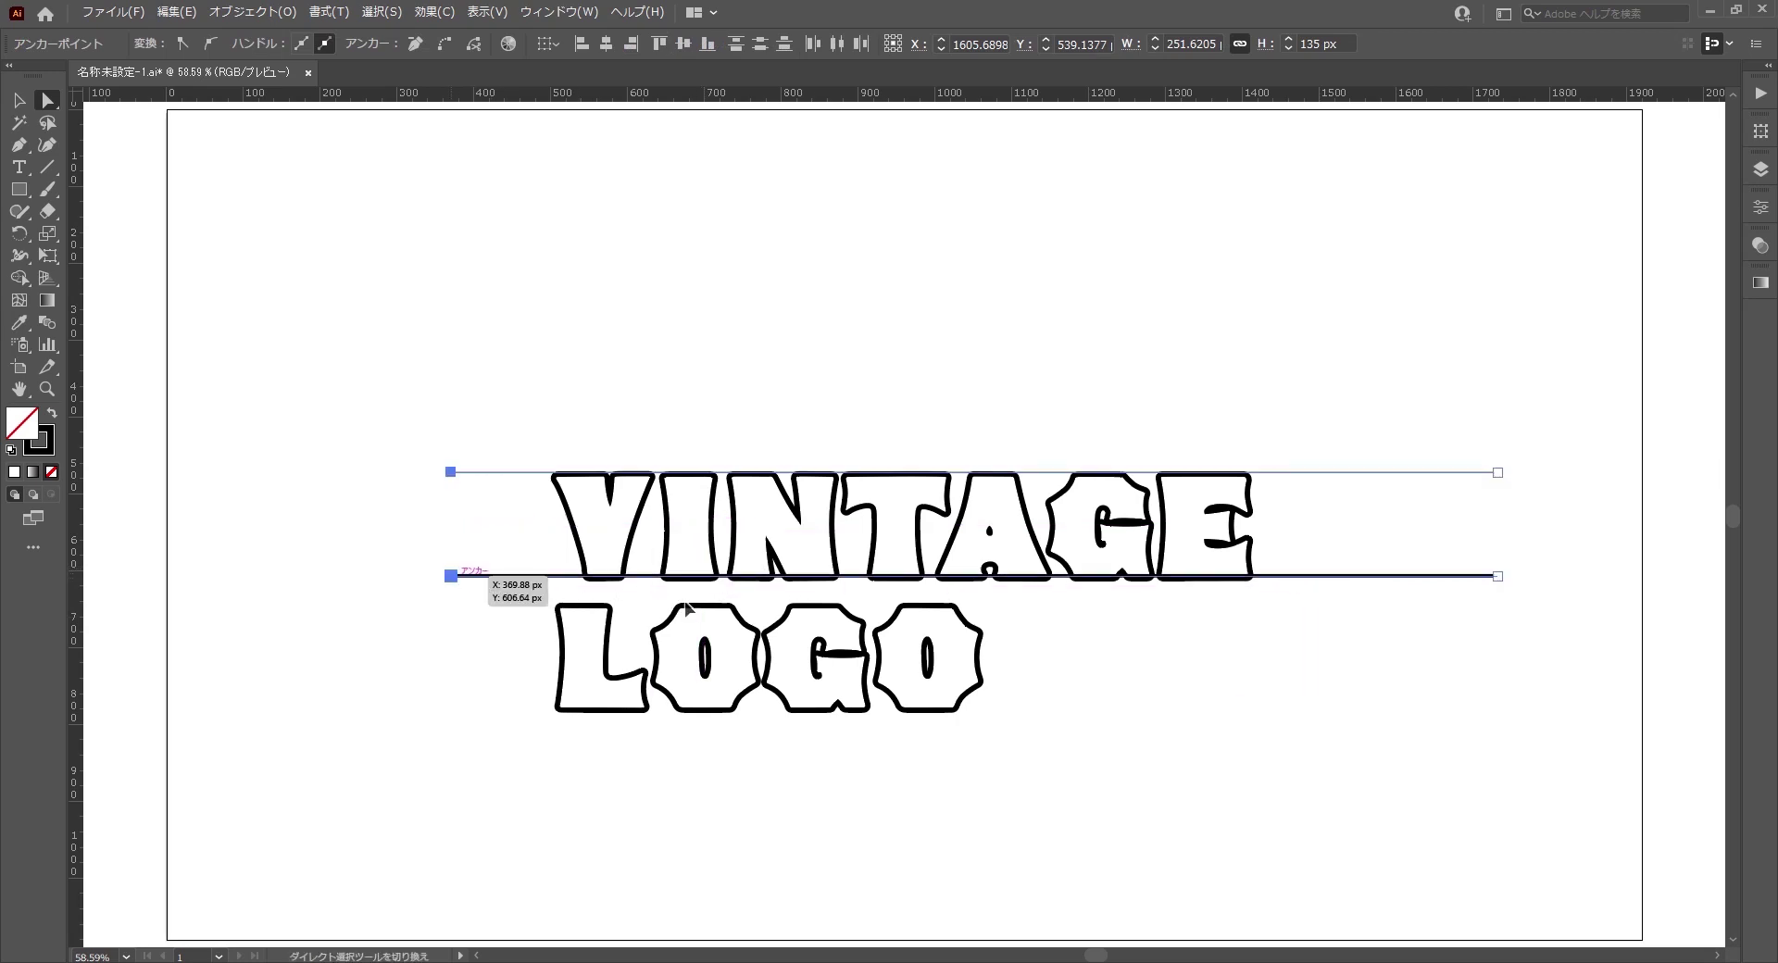
pyautogui.press('v')
pyautogui.moveTo(1353, 436); pyautogui.dragTo(1375, 600)
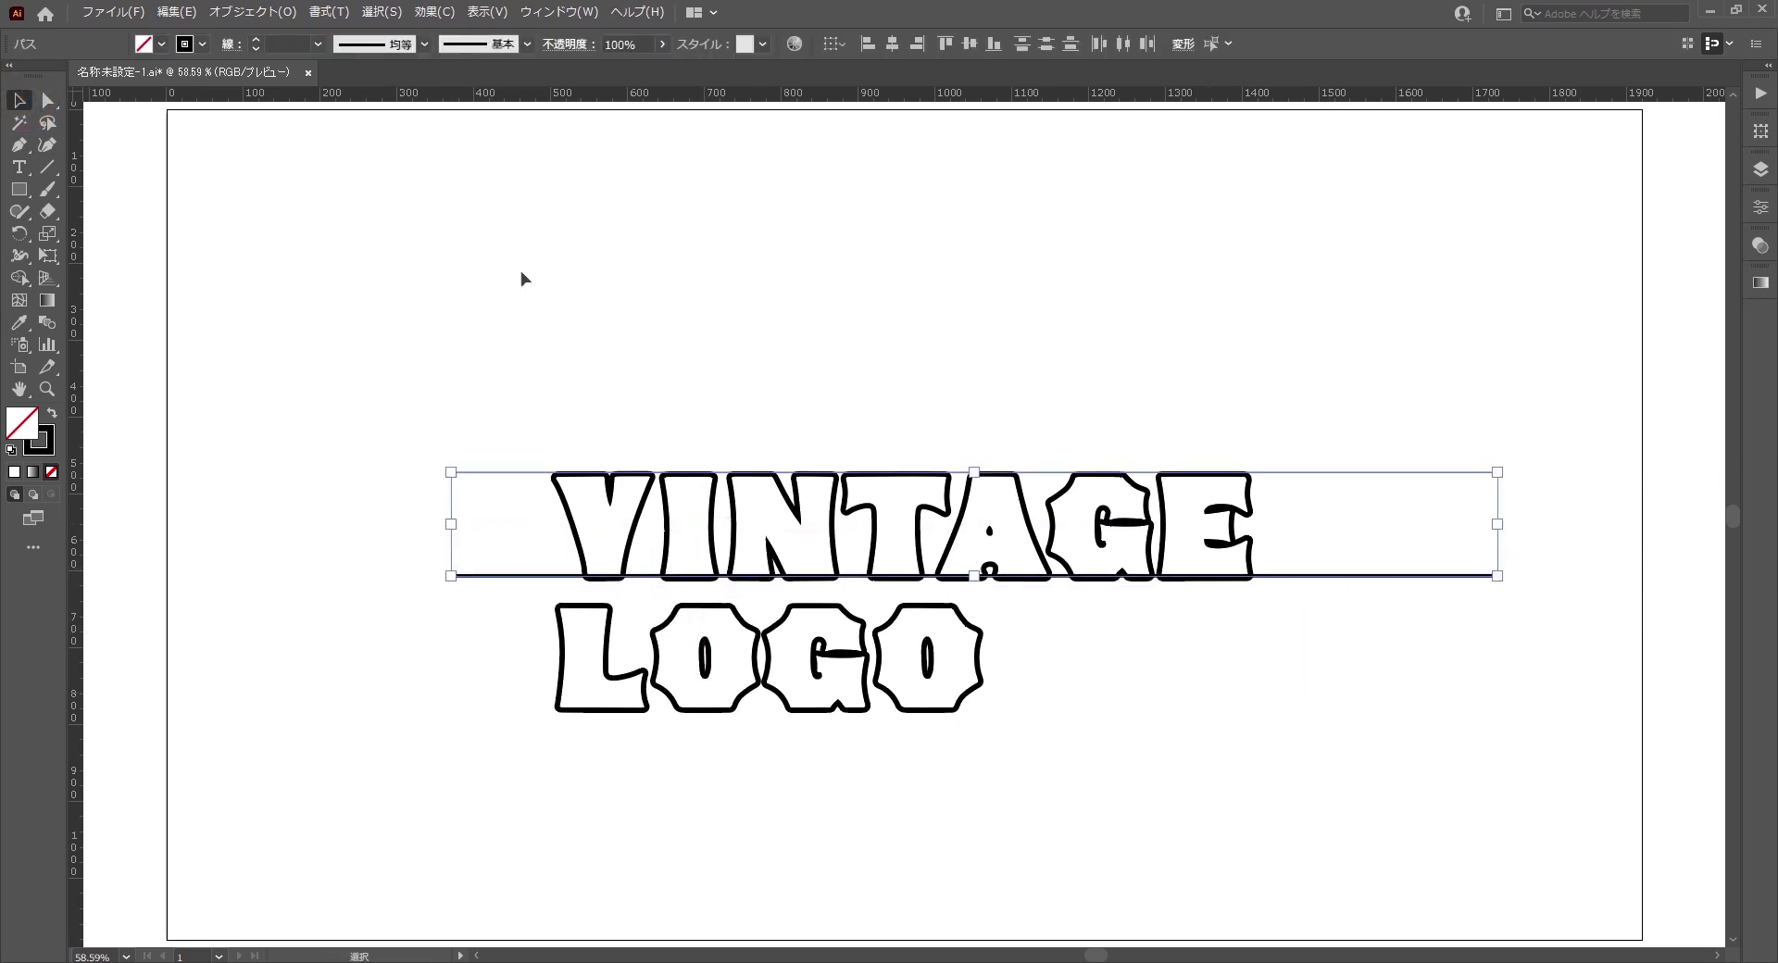
pyautogui.click(252, 11)
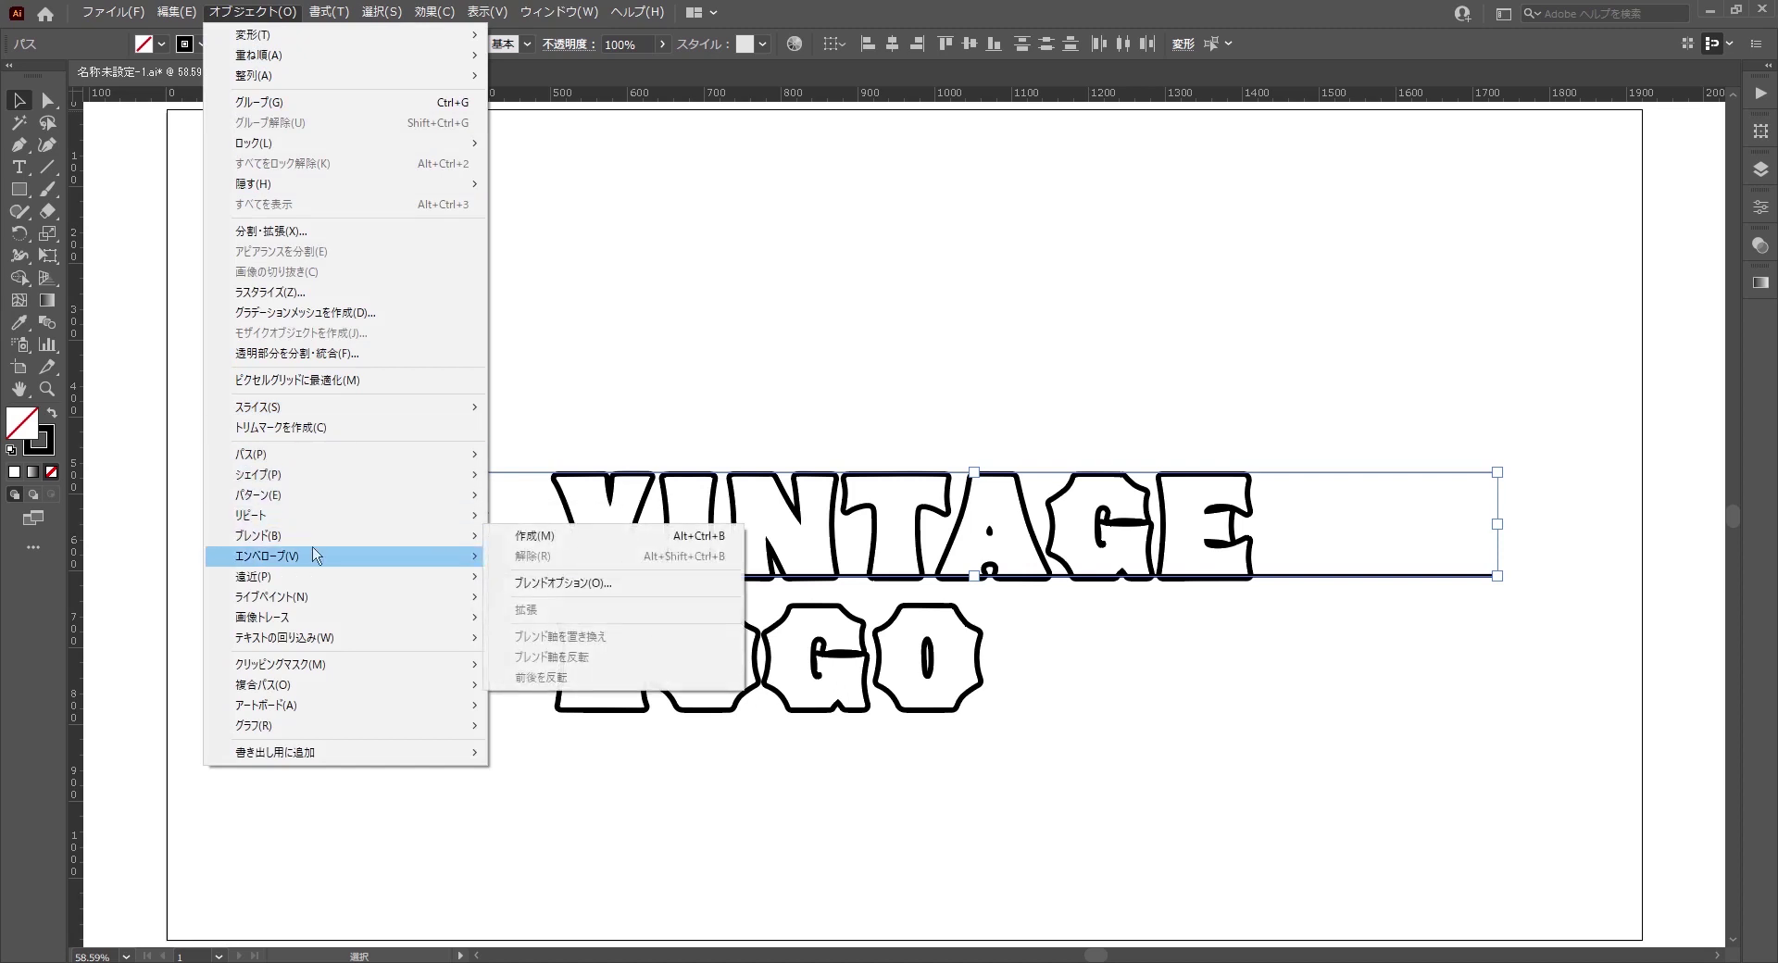
pyautogui.moveTo(319, 535)
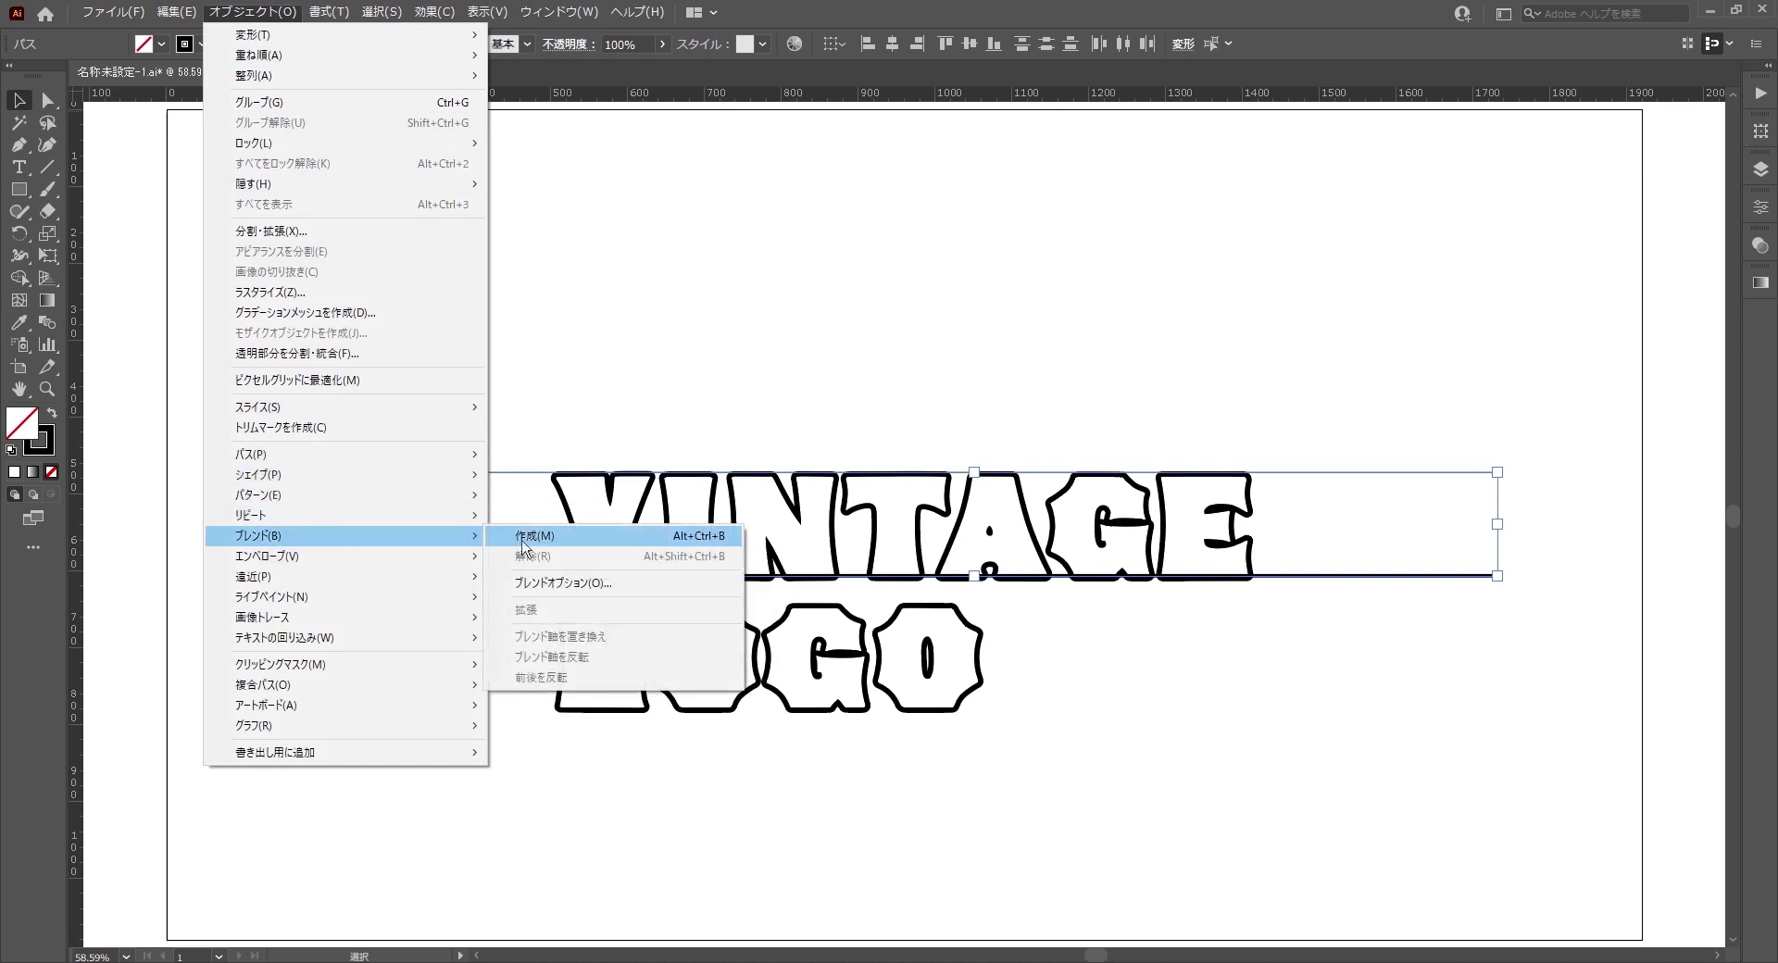
# - Blend the two lines with Blend Options spacing set to Specified Steps 29
pyautogui.click(522, 541)
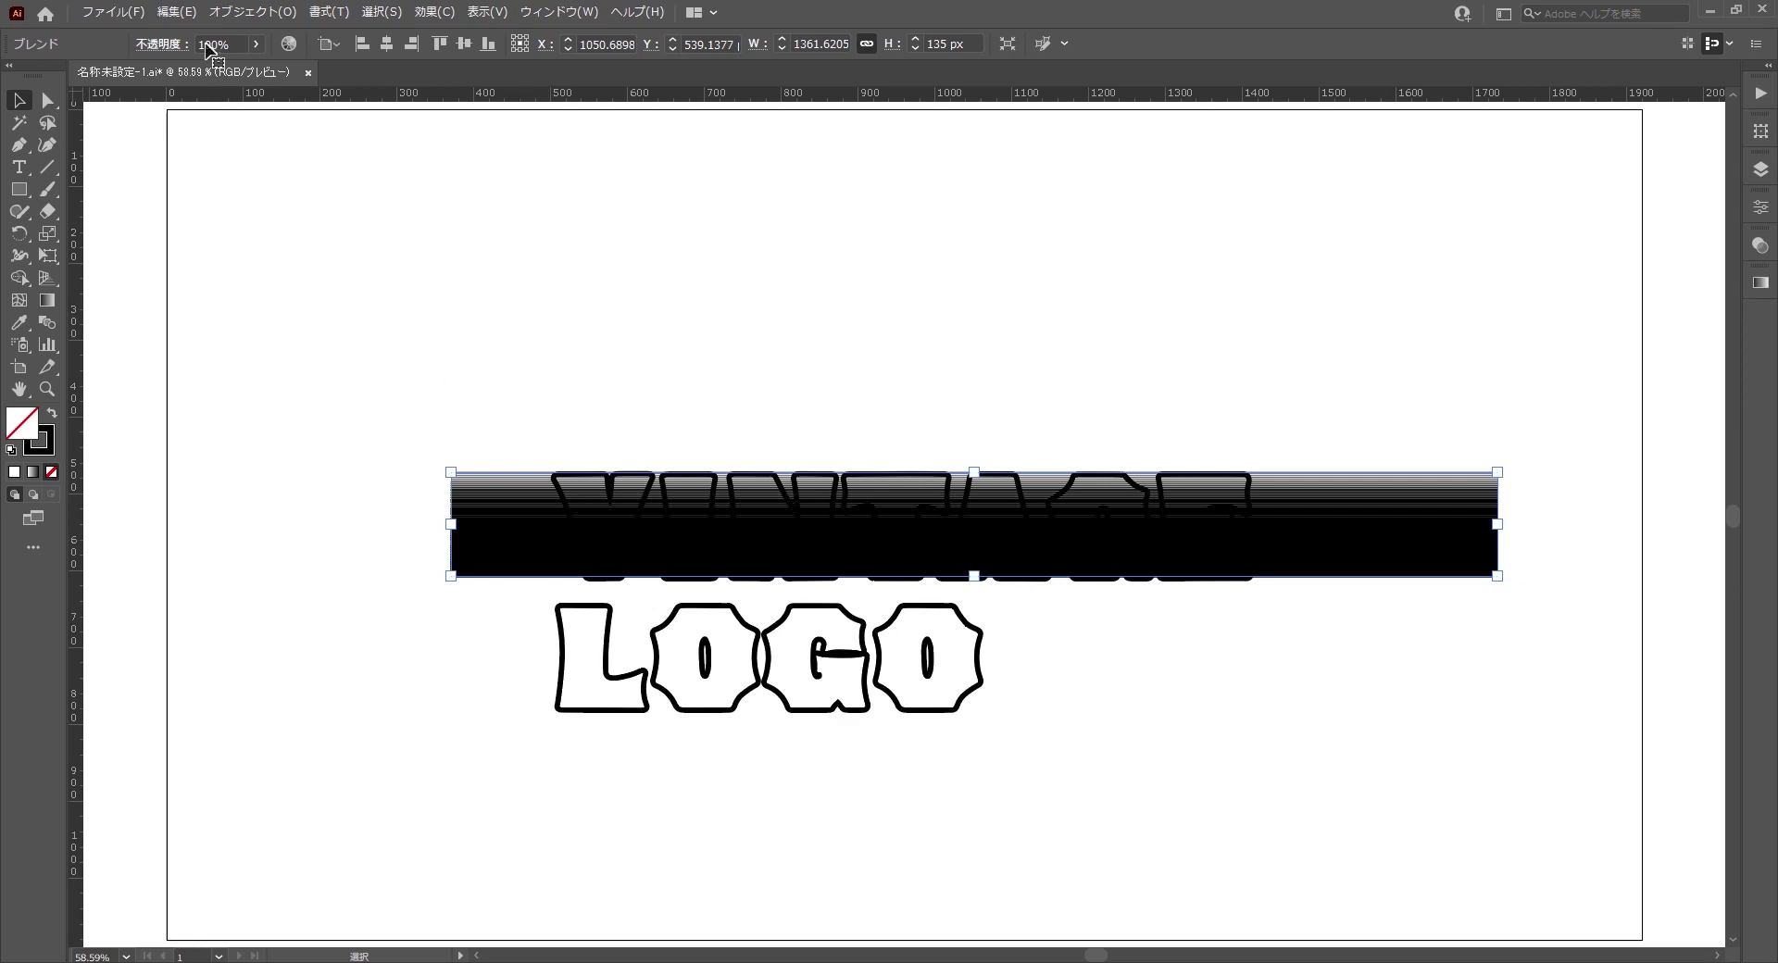
pyautogui.click(252, 12)
pyautogui.moveTo(278, 535)
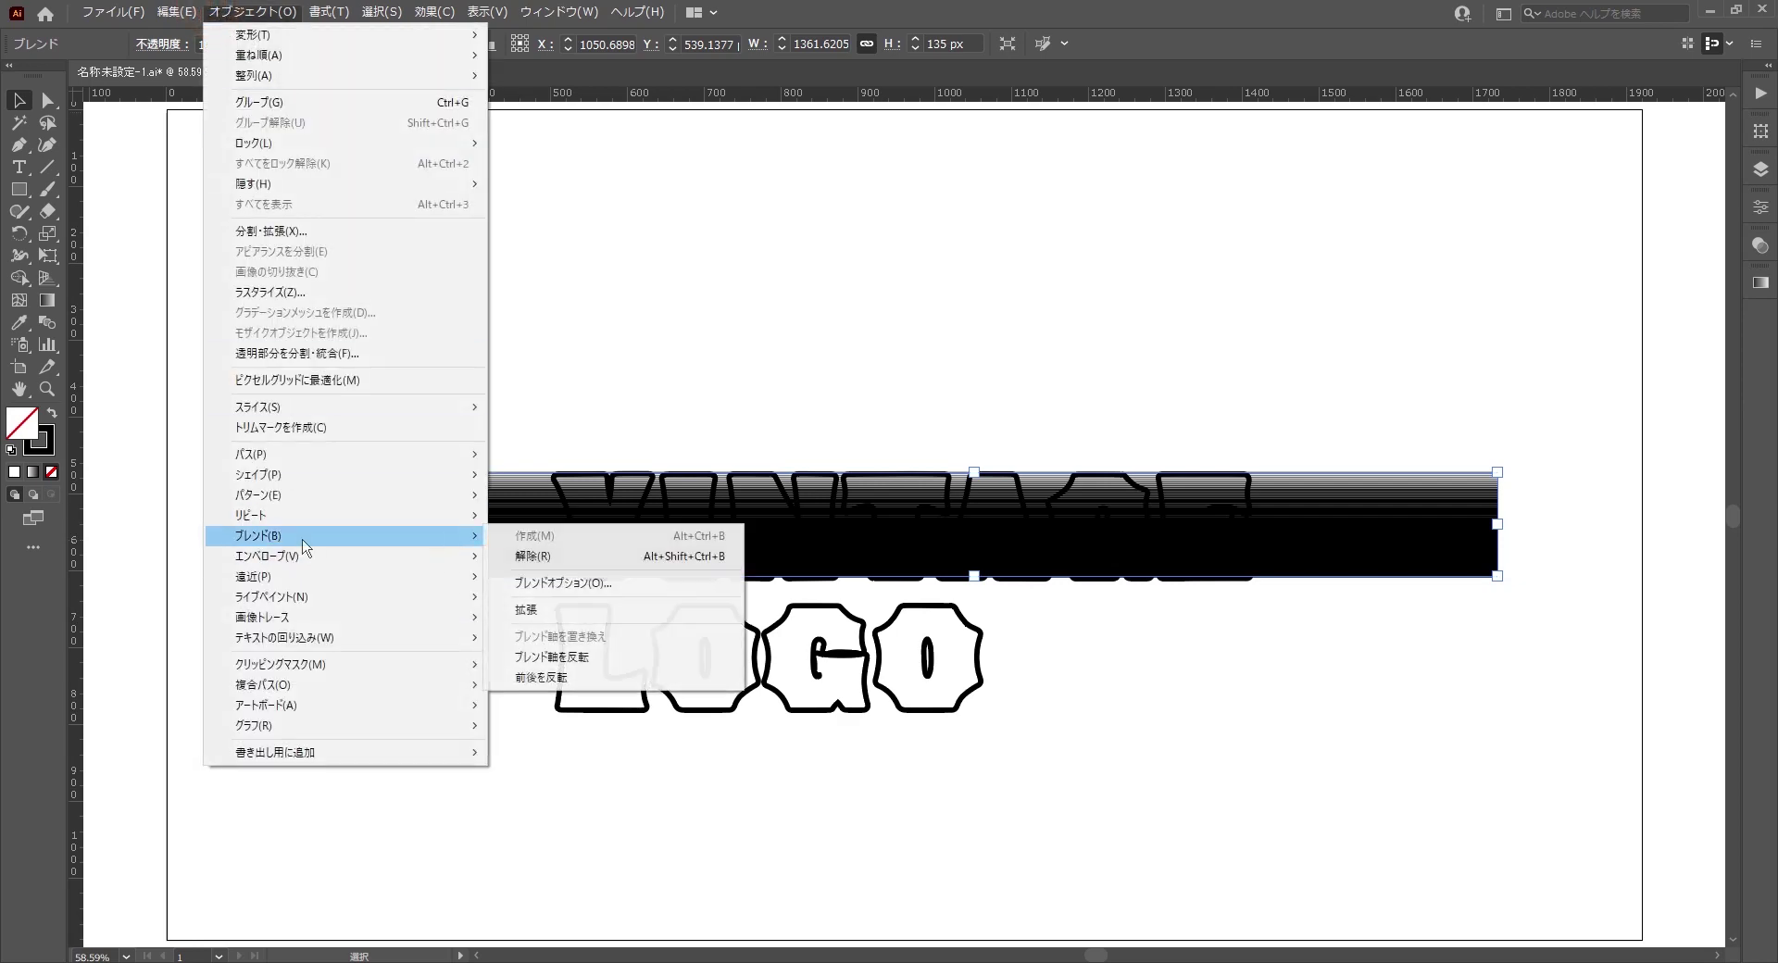
pyautogui.click(562, 582)
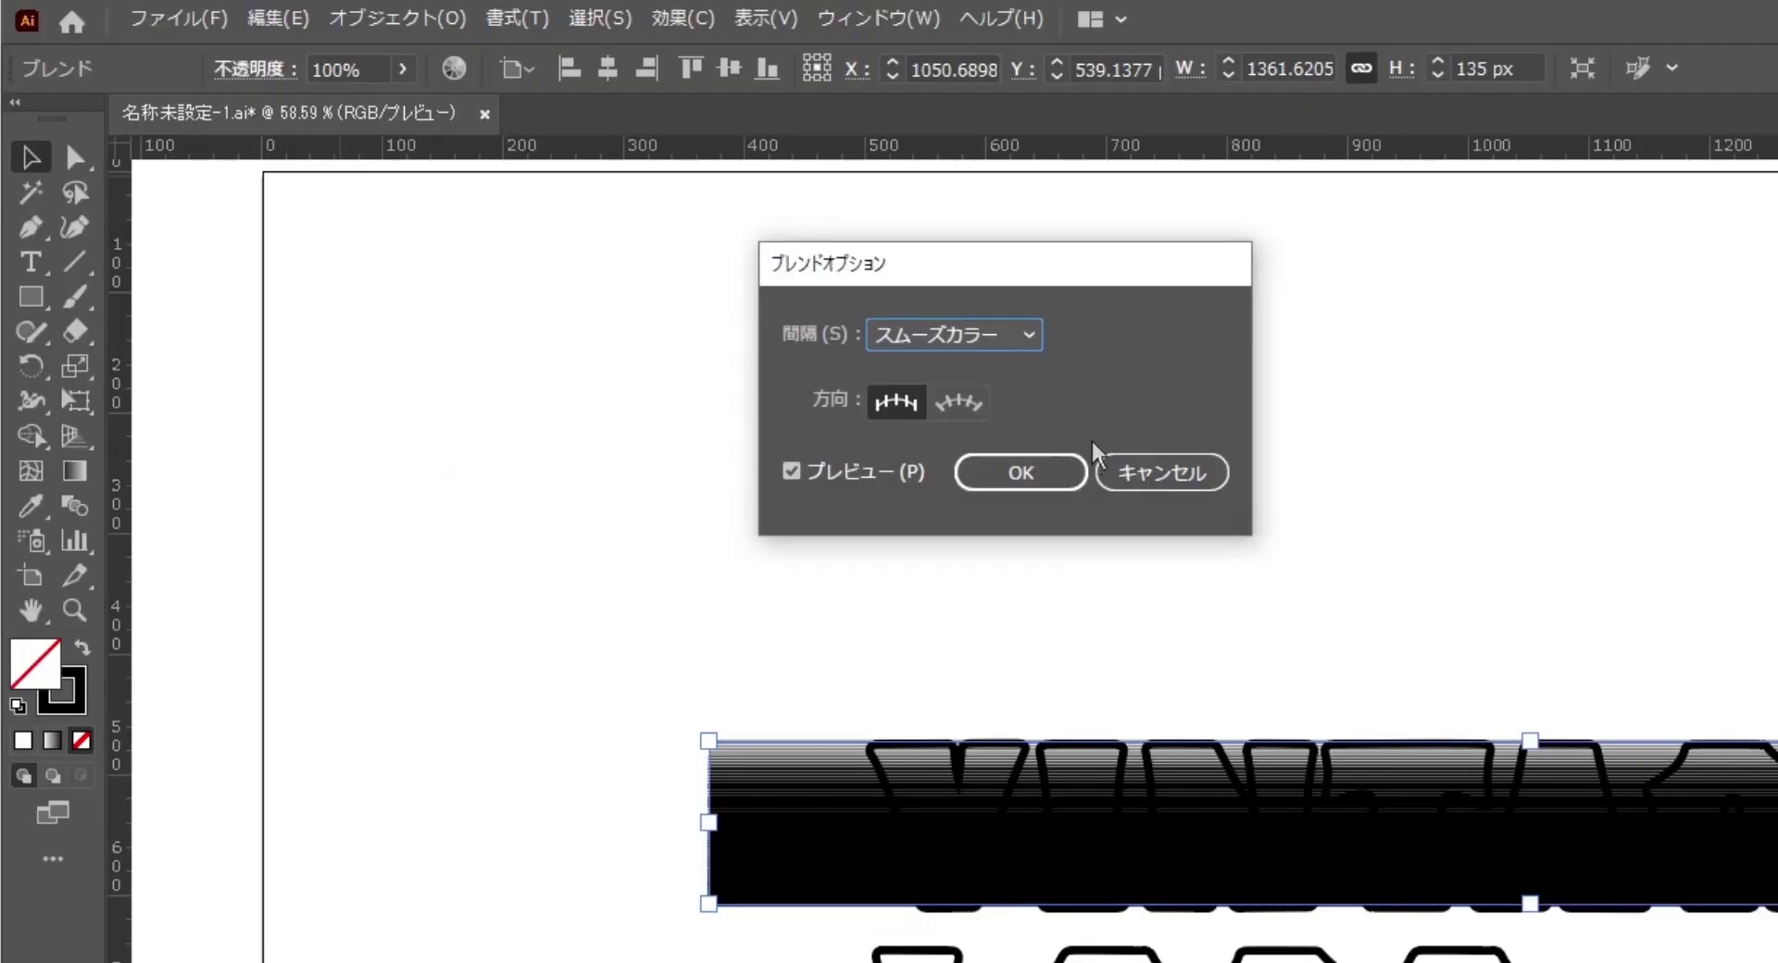
pyautogui.click(1030, 334)
pyautogui.click(980, 396)
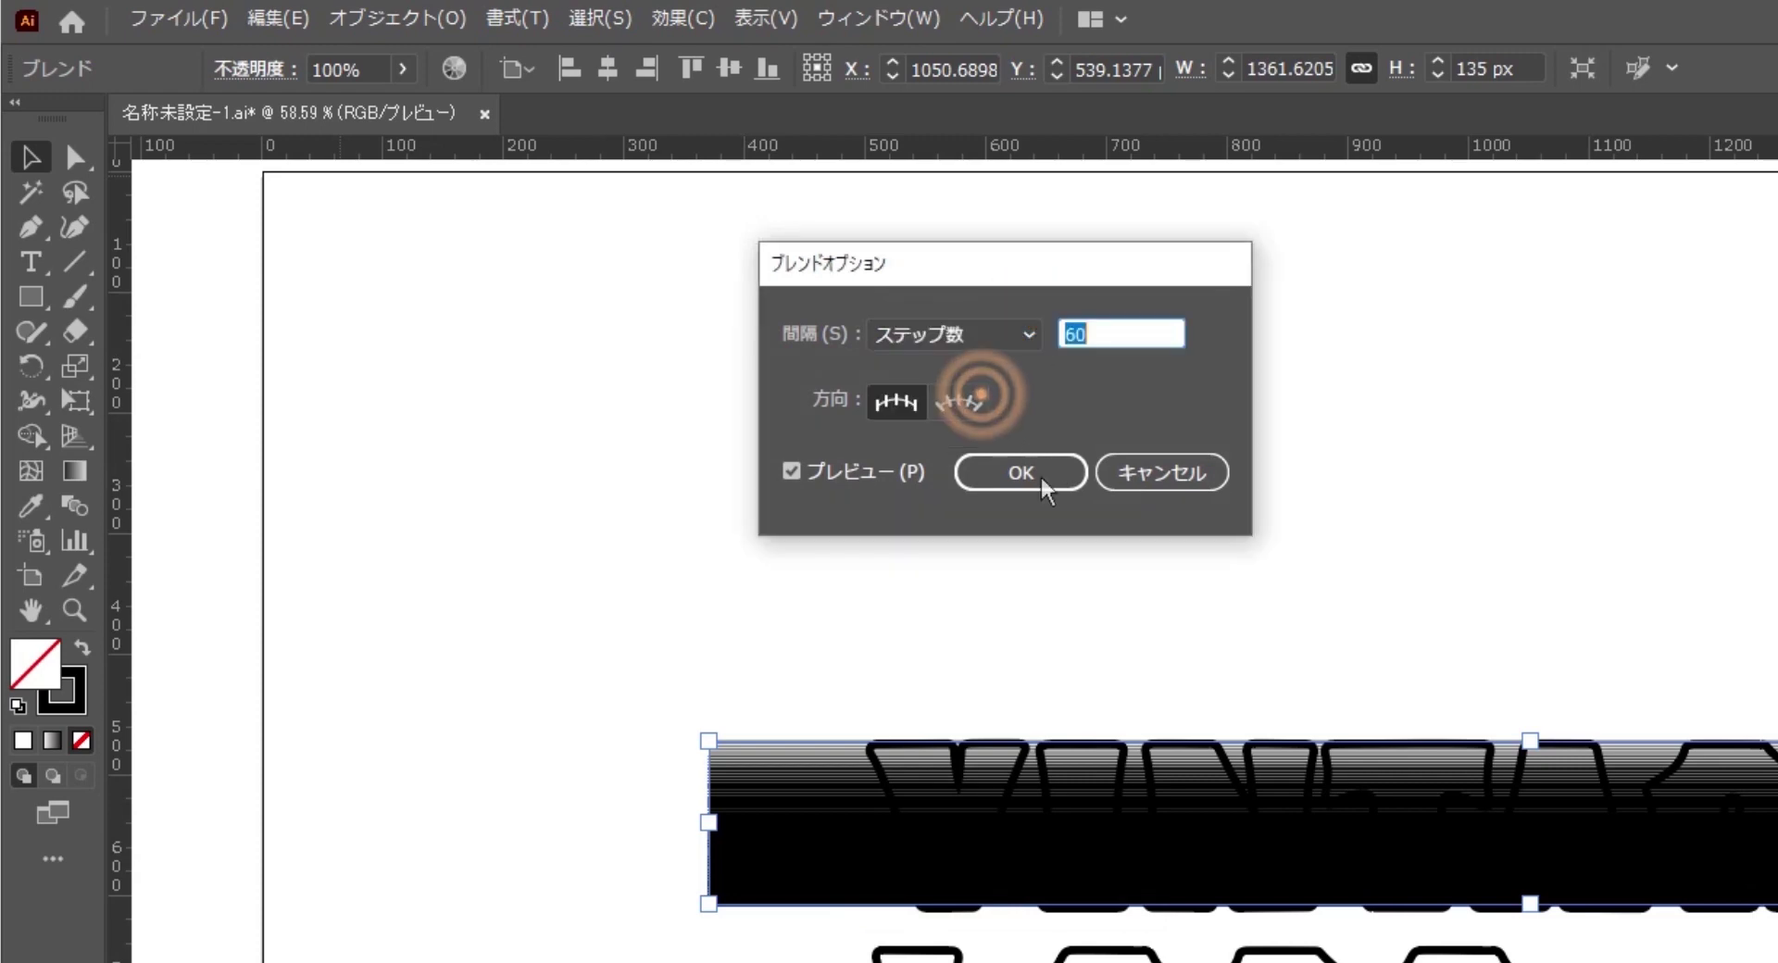
pyautogui.click(1105, 337)
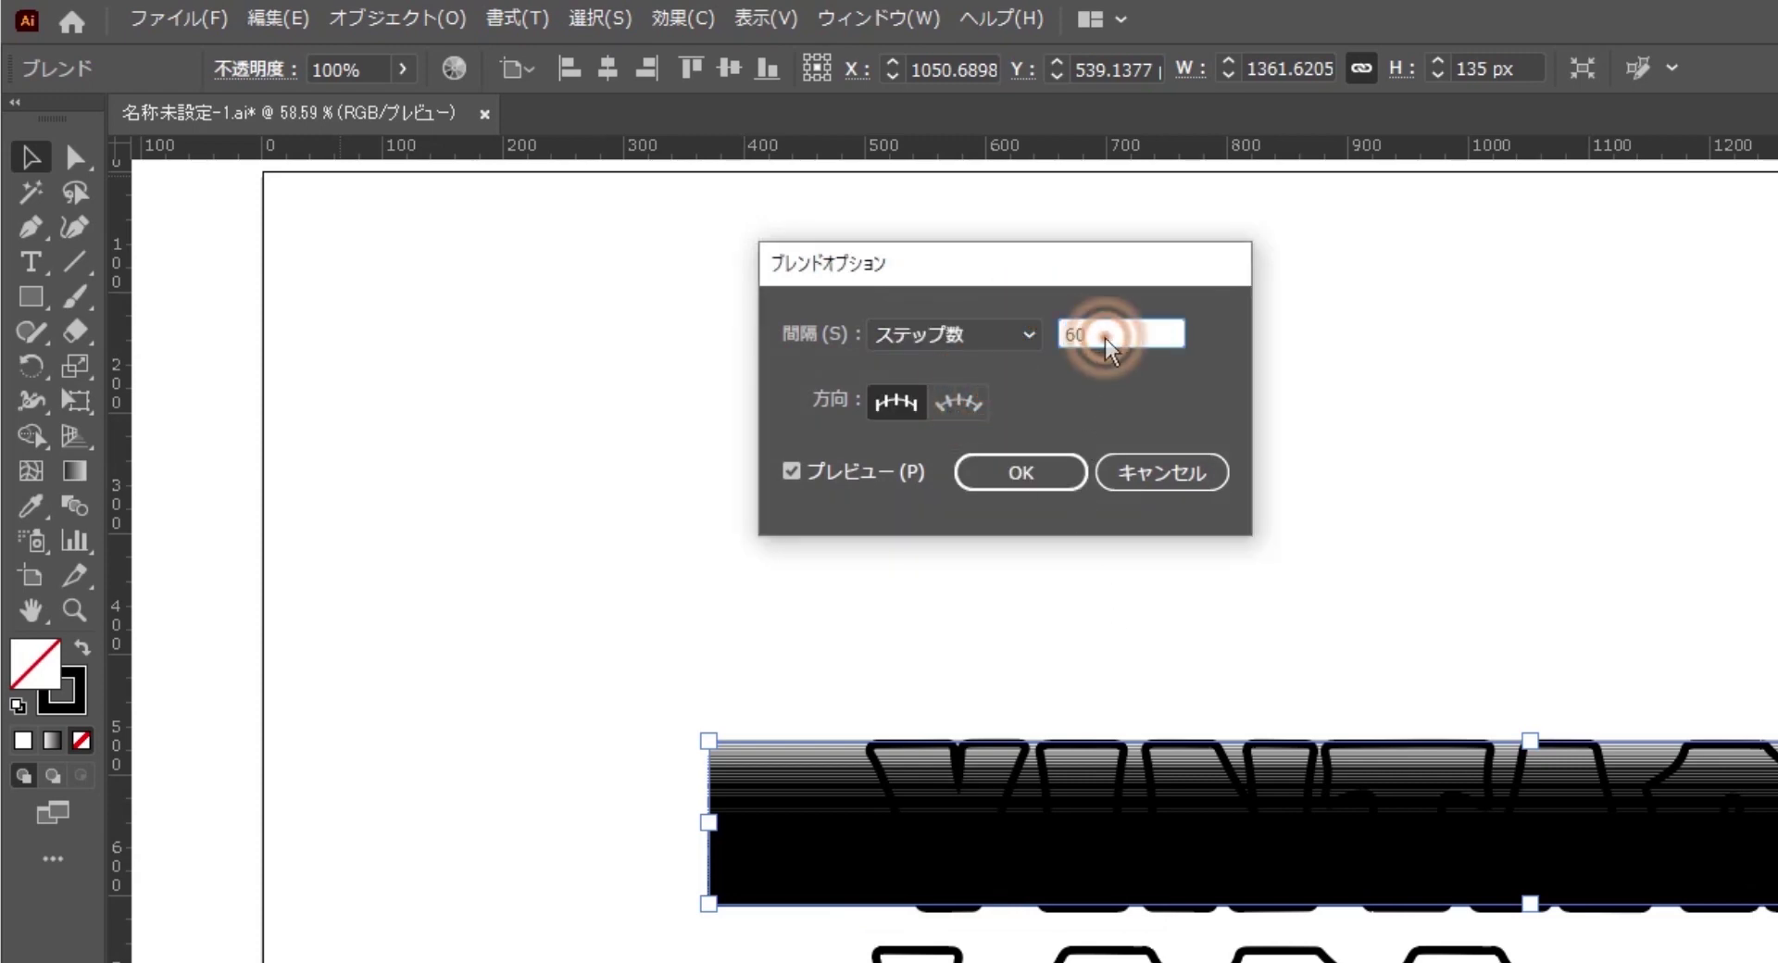
pyautogui.write('22')
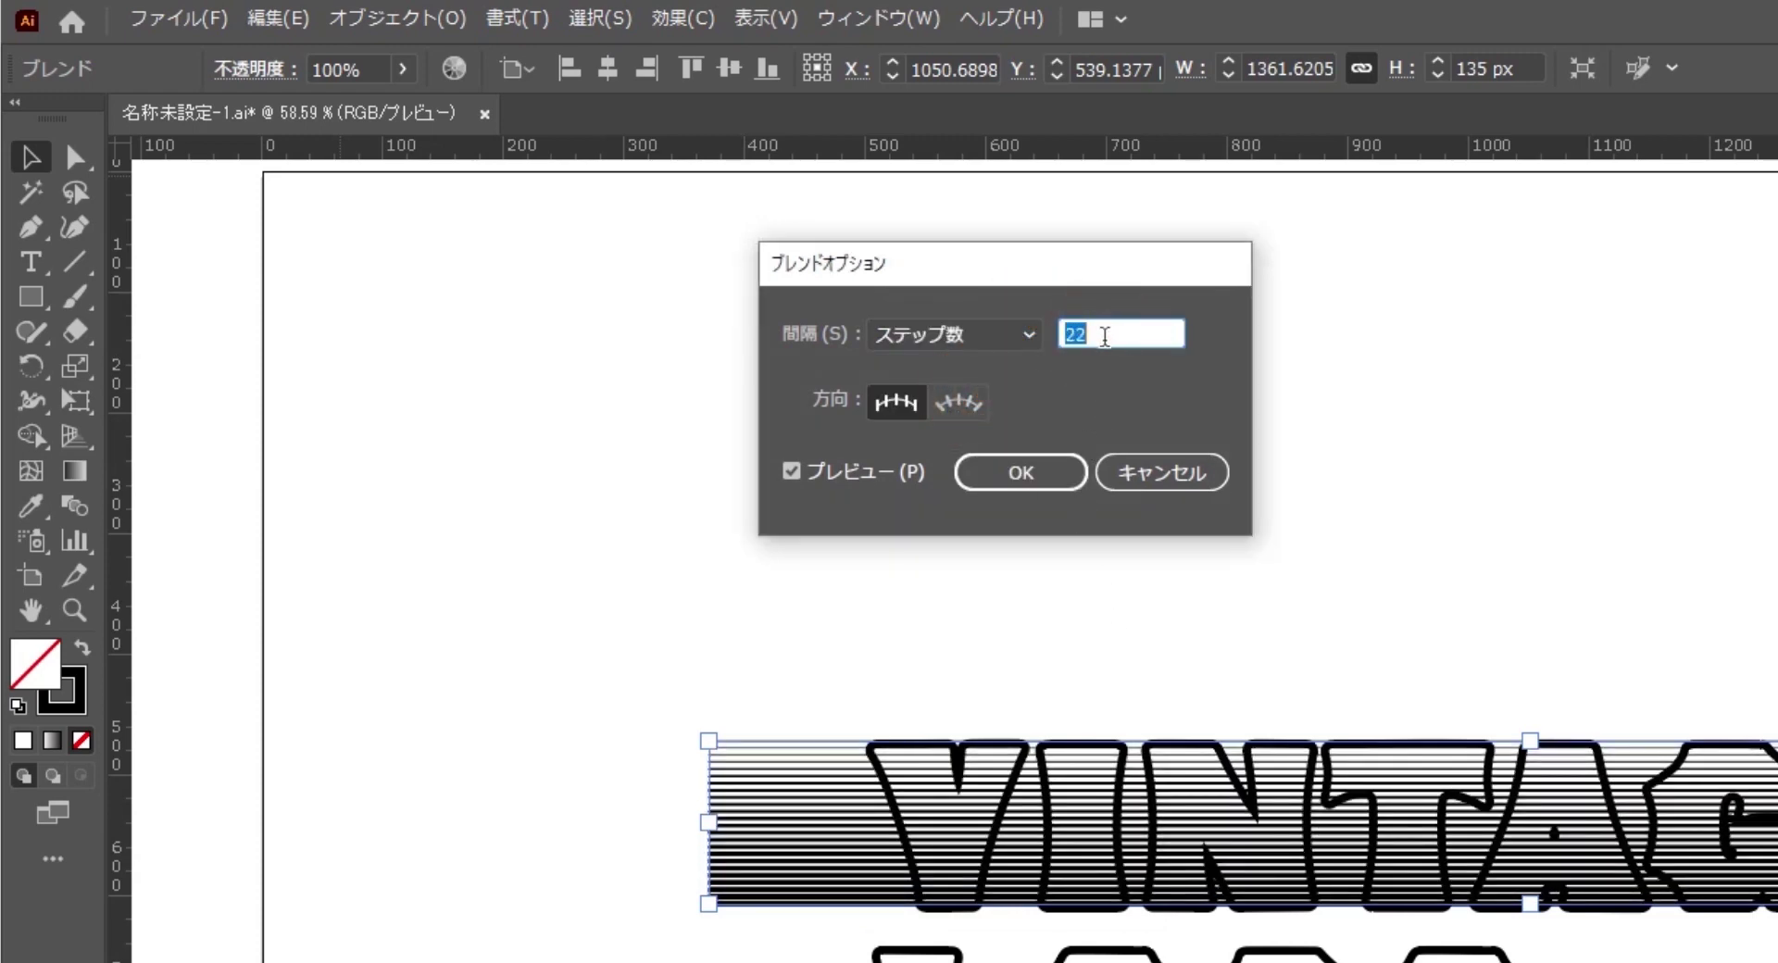
pyautogui.press('Up')
pyautogui.press('Up')
pyautogui.press('Up')
pyautogui.press('Up')
pyautogui.press('Up')
pyautogui.press('Up')
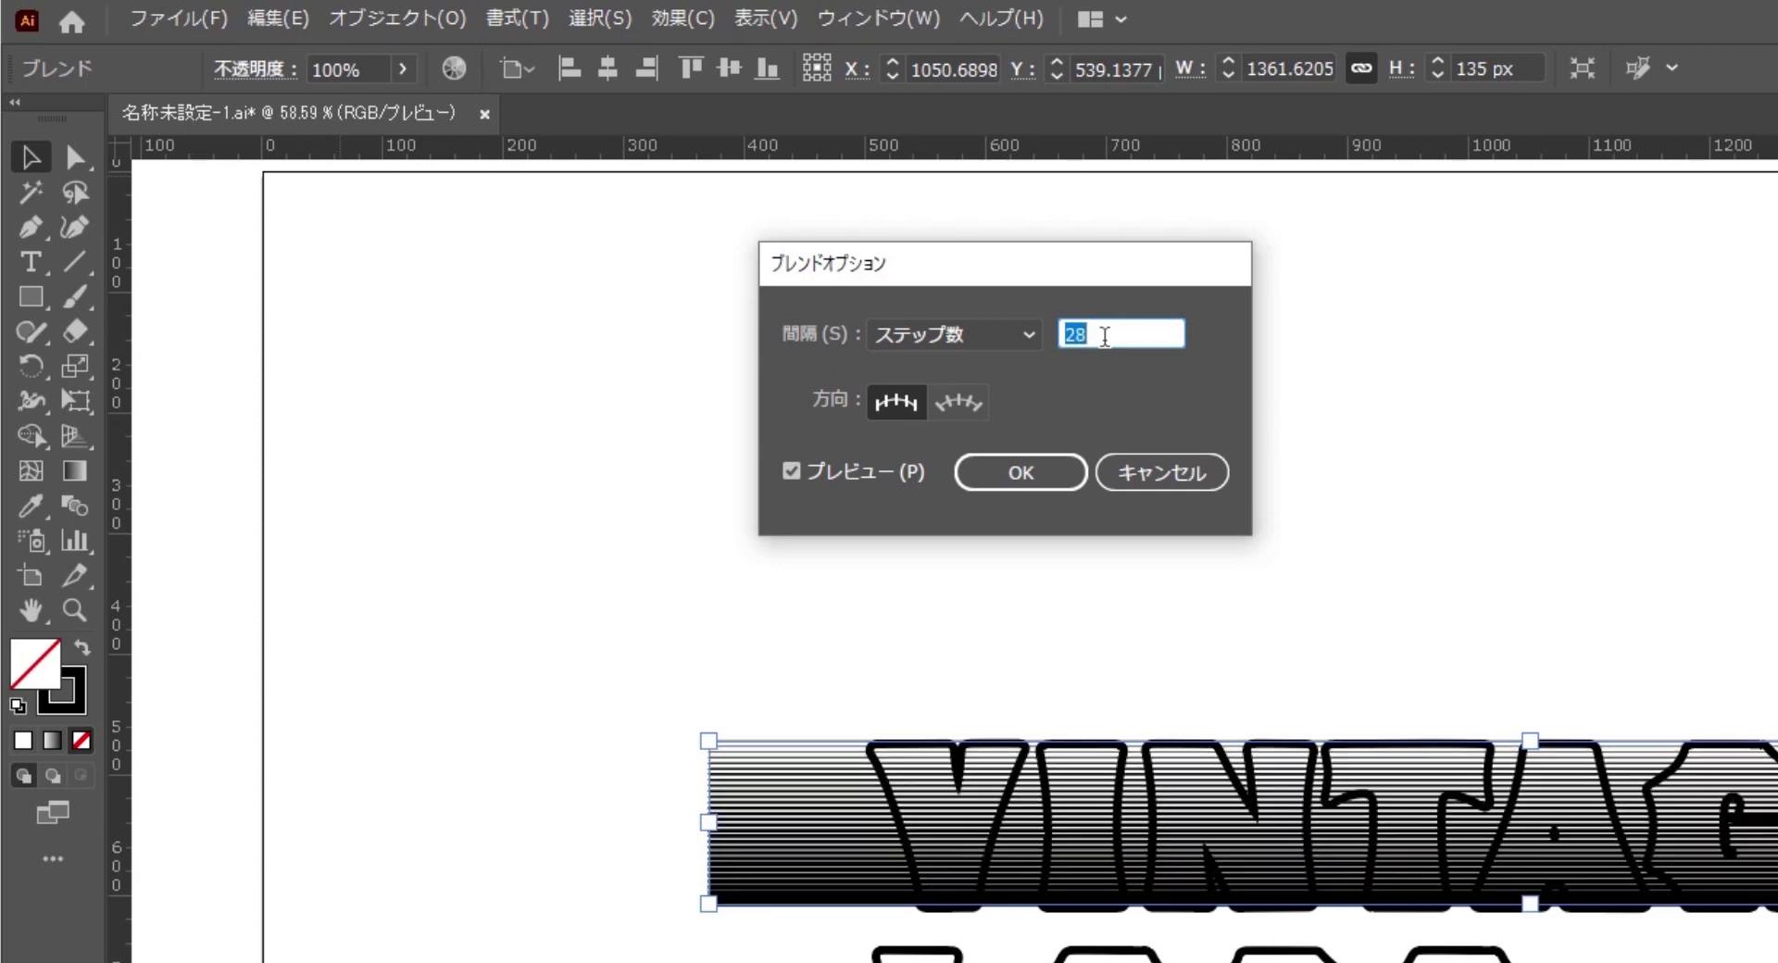
pyautogui.press('Up')
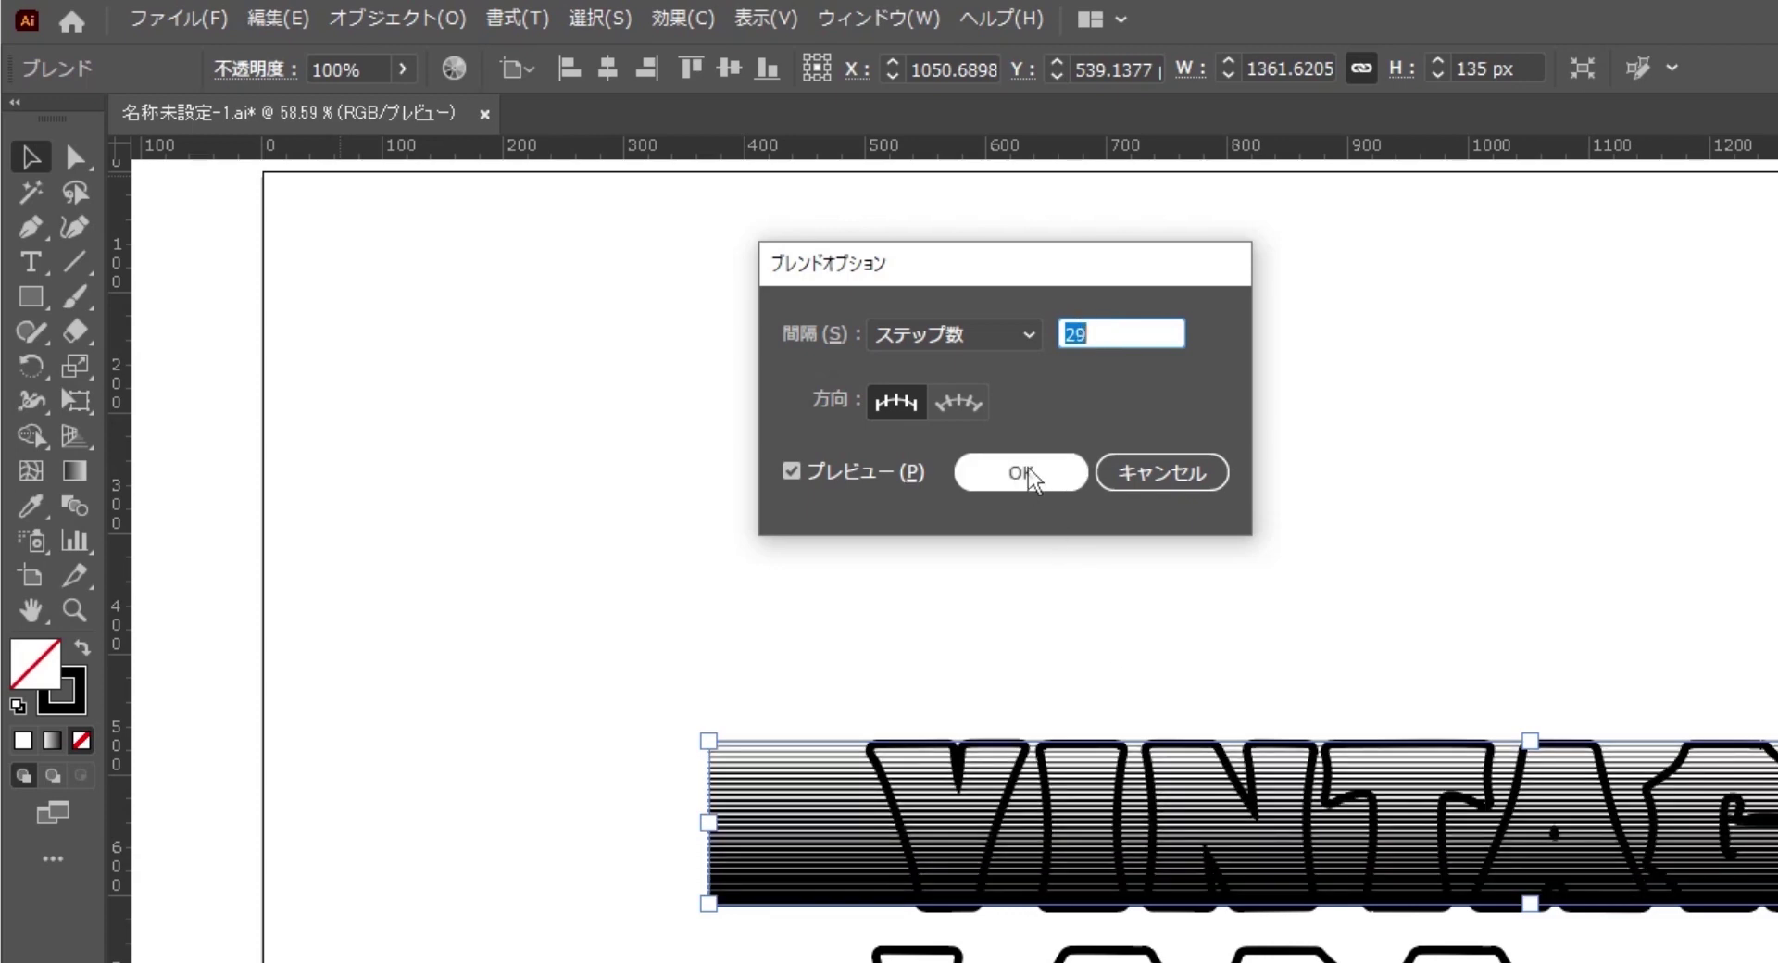
pyautogui.click(1026, 473)
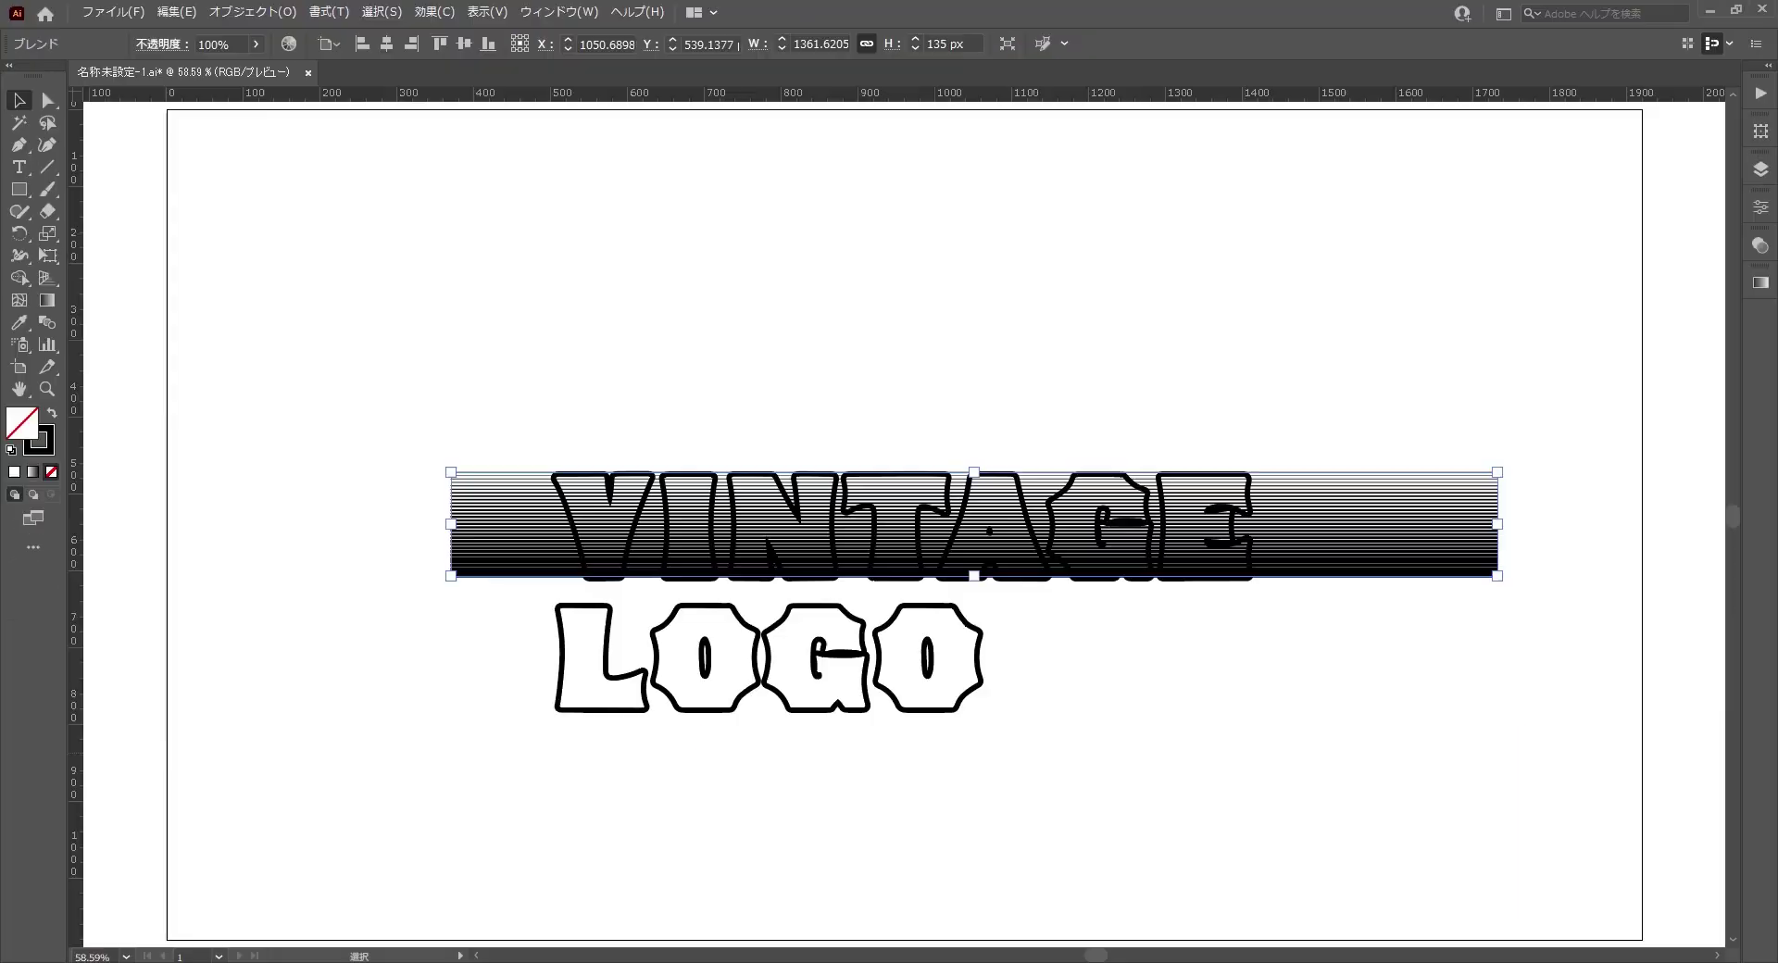
# - Expand the stripe blend and apply Outline Stroke to the stripes
pyautogui.moveTo(1390, 375); pyautogui.dragTo(1397, 725)
pyautogui.click(236, 15)
pyautogui.moveTo(307, 536)
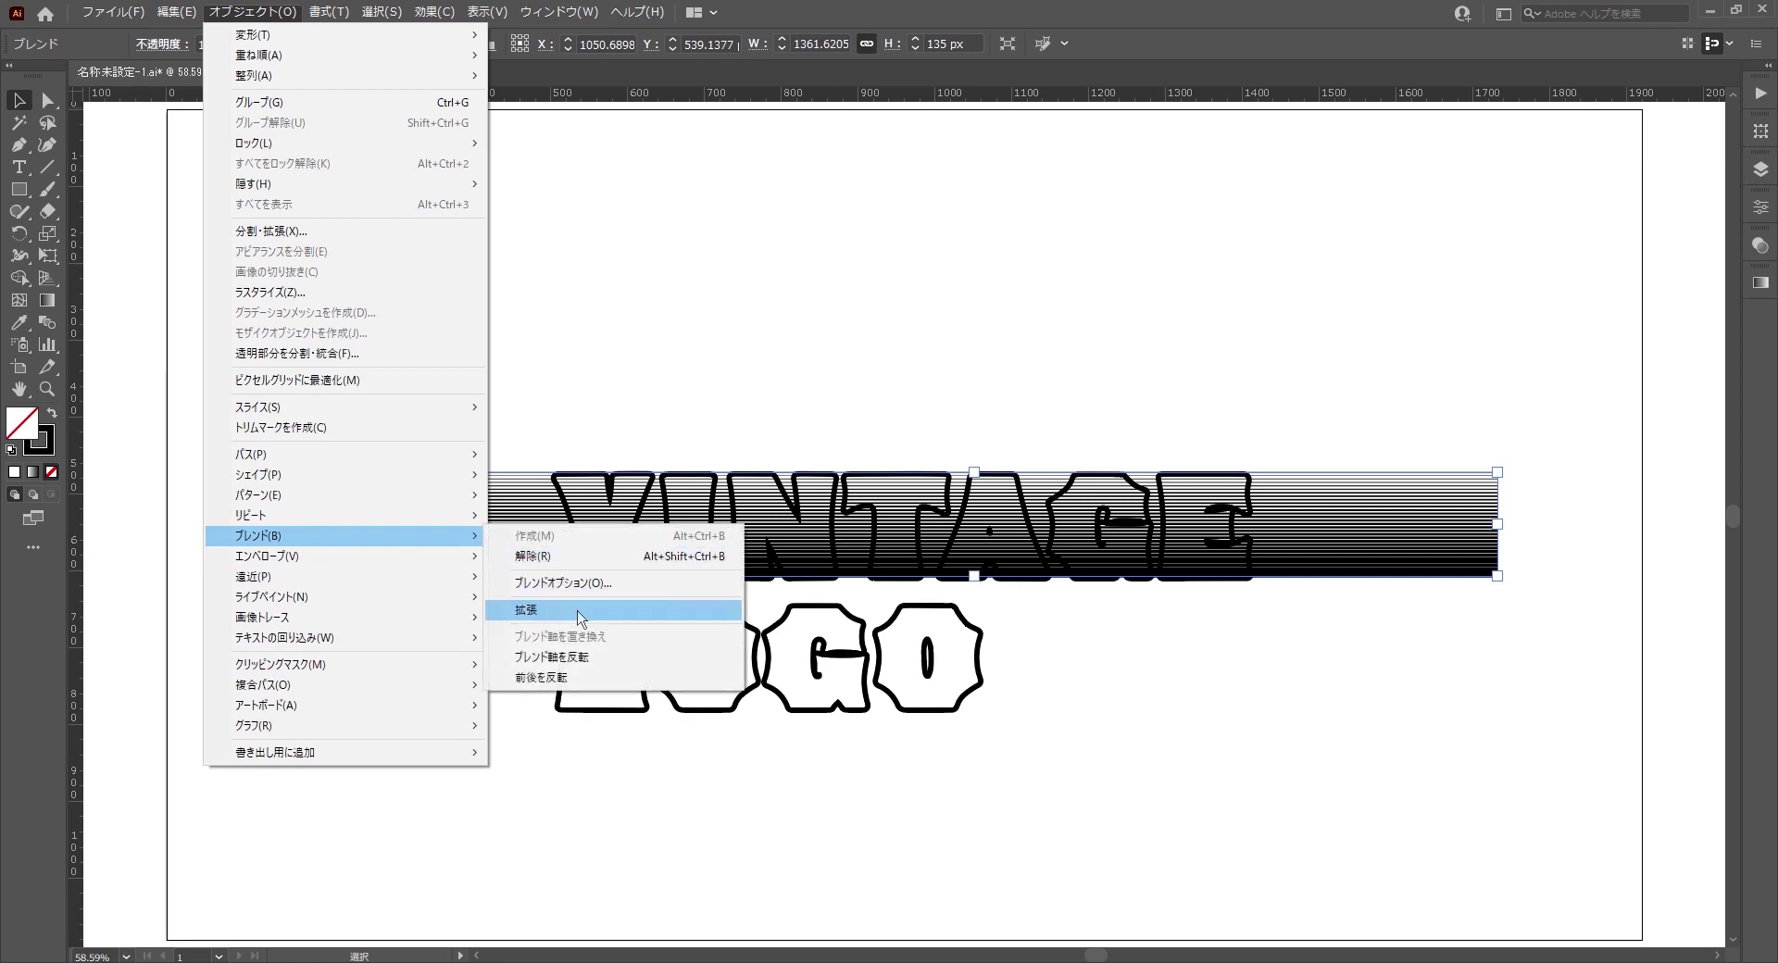
pyautogui.click(576, 609)
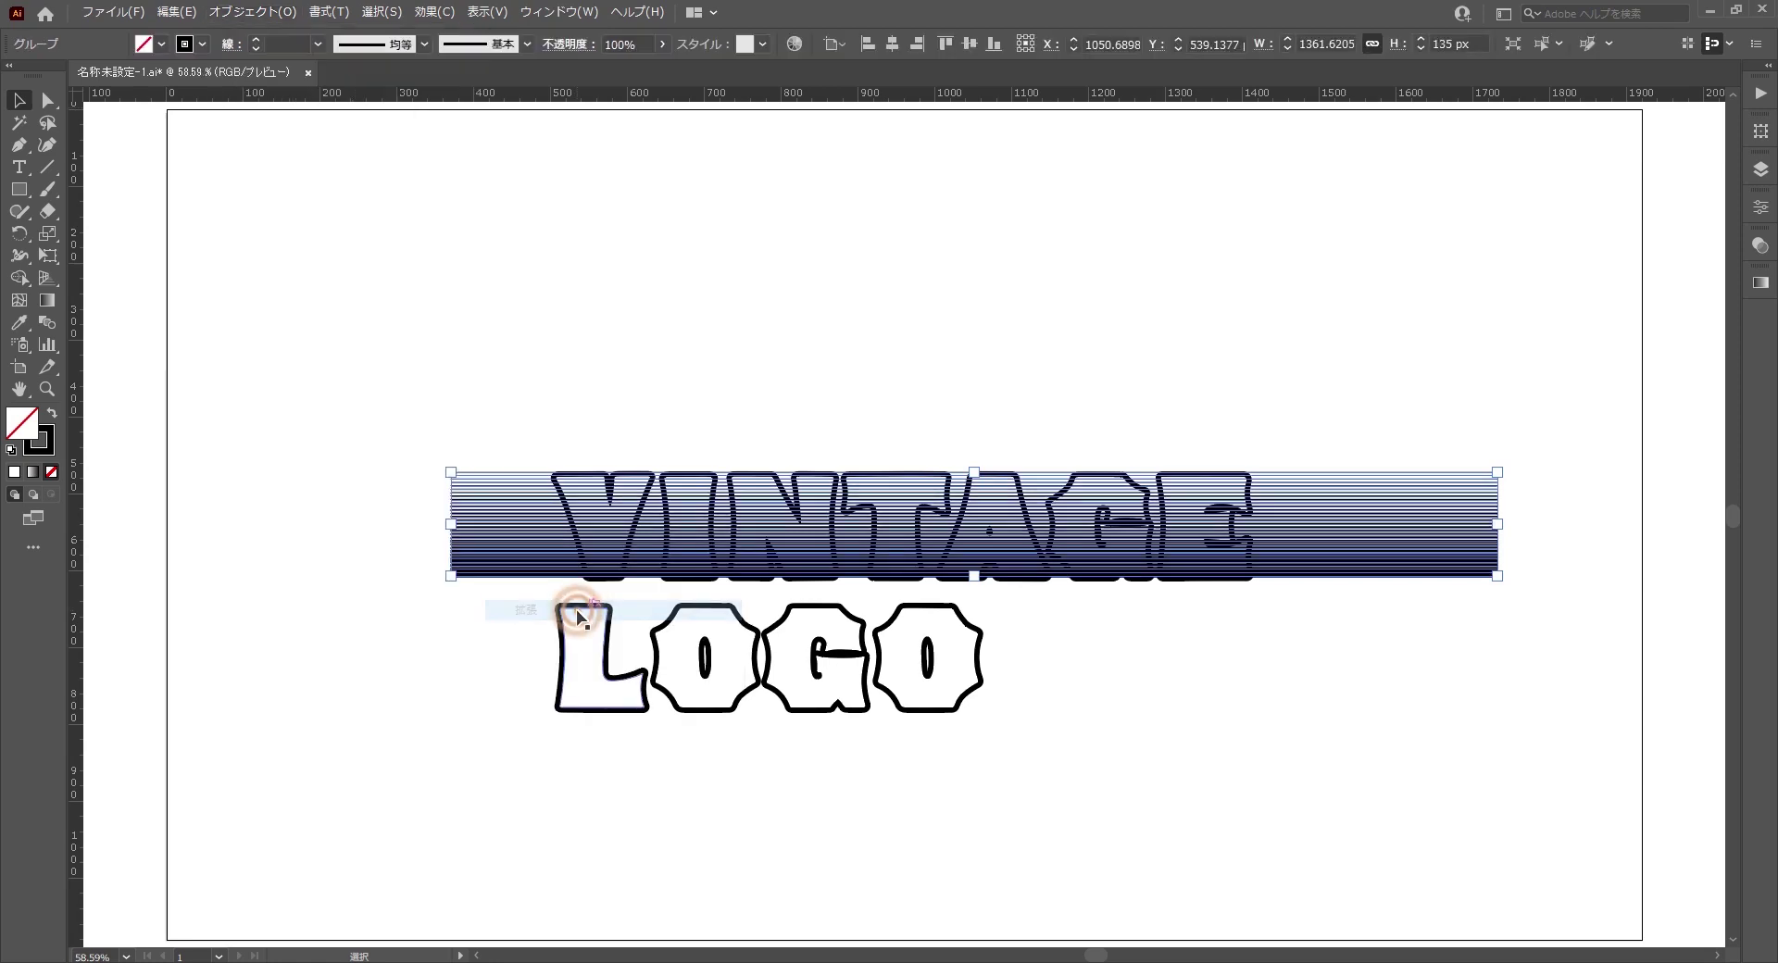
pyautogui.click(251, 17)
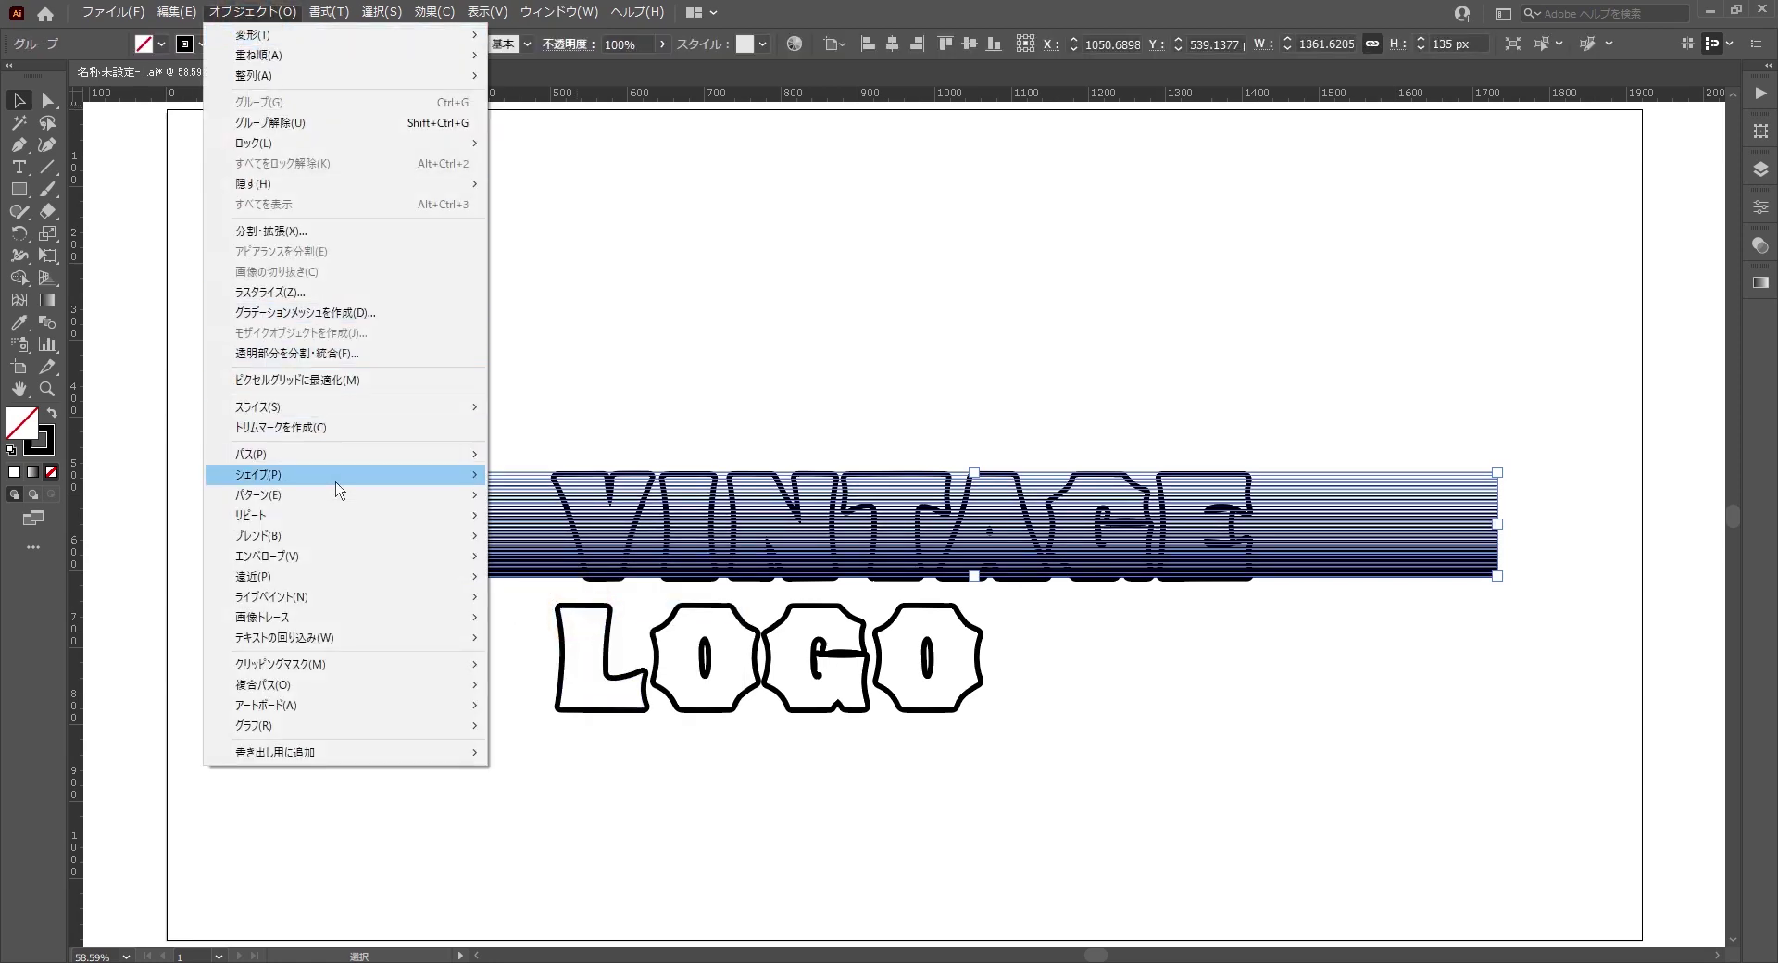
pyautogui.moveTo(341, 454)
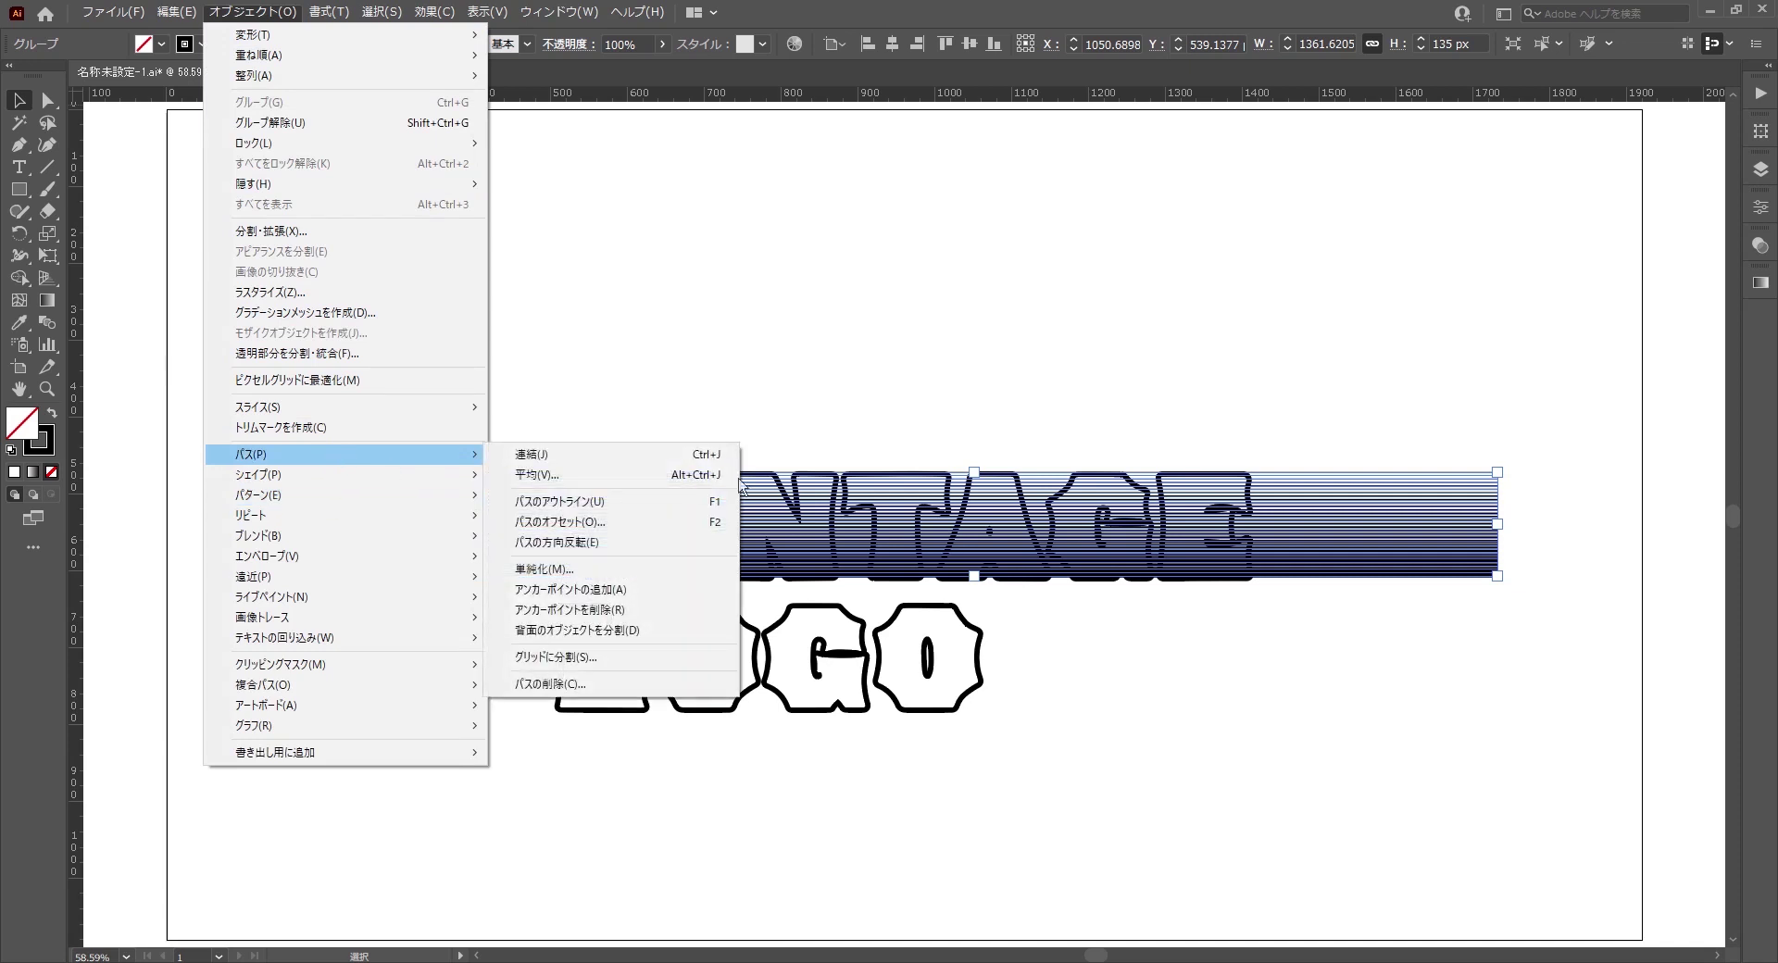
pyautogui.click(702, 502)
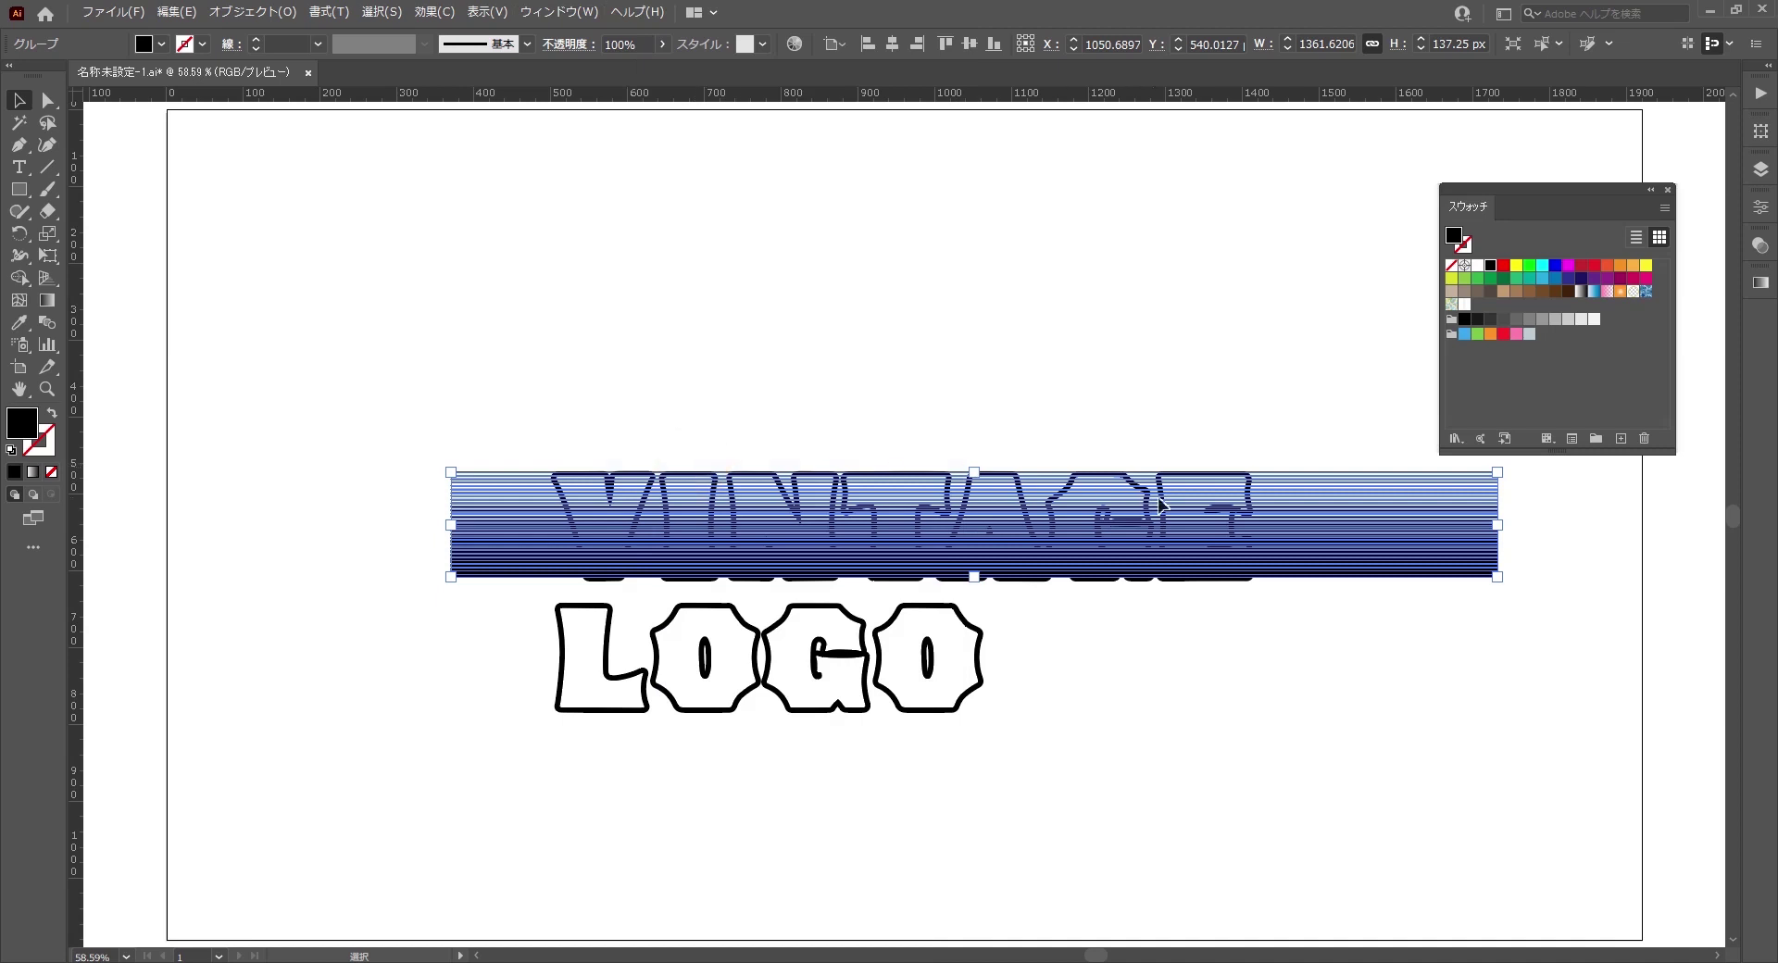
# - Save the stripes as a pattern swatch and move the band above the lettering
pyautogui.moveTo(1334, 574); pyautogui.dragTo(1480, 312)
pyautogui.moveTo(1362, 580); pyautogui.dragTo(1353, 330)
pyautogui.click(1342, 598)
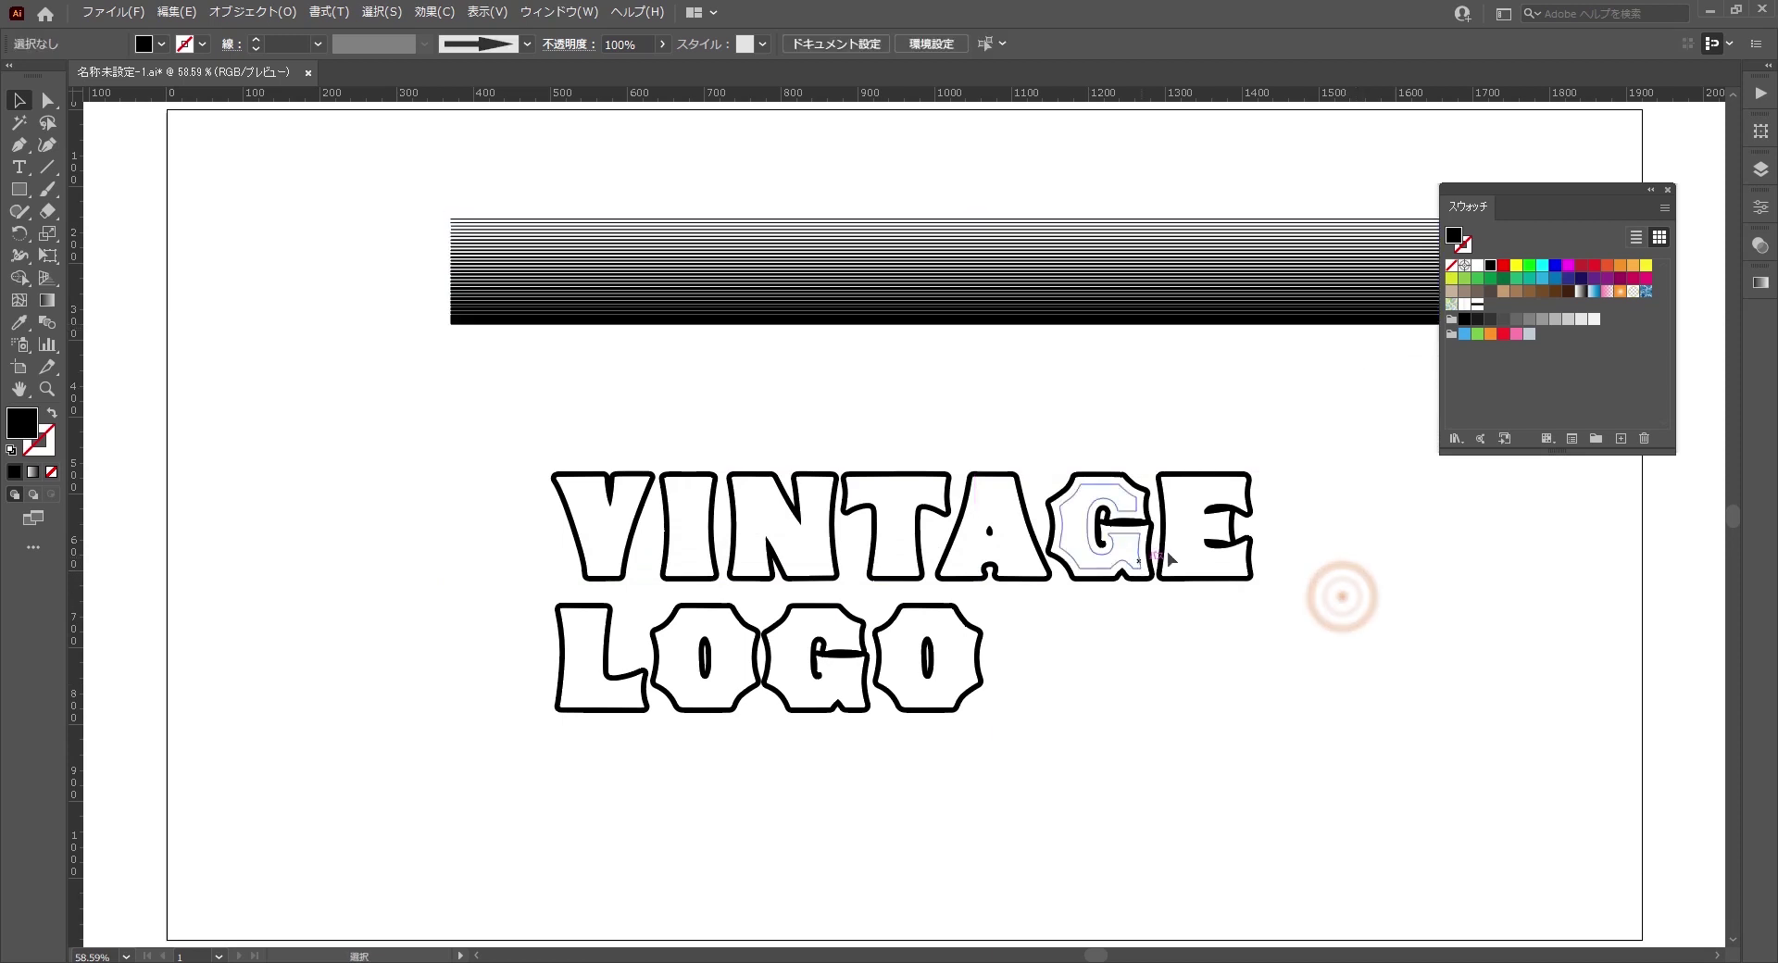
# - Fill the ungrouped VINTAGE LOGO letters with the stripe pattern and delete the striped bar
pyautogui.click(1193, 556)
pyautogui.hotkey('ctrl', 'shift', 'g')
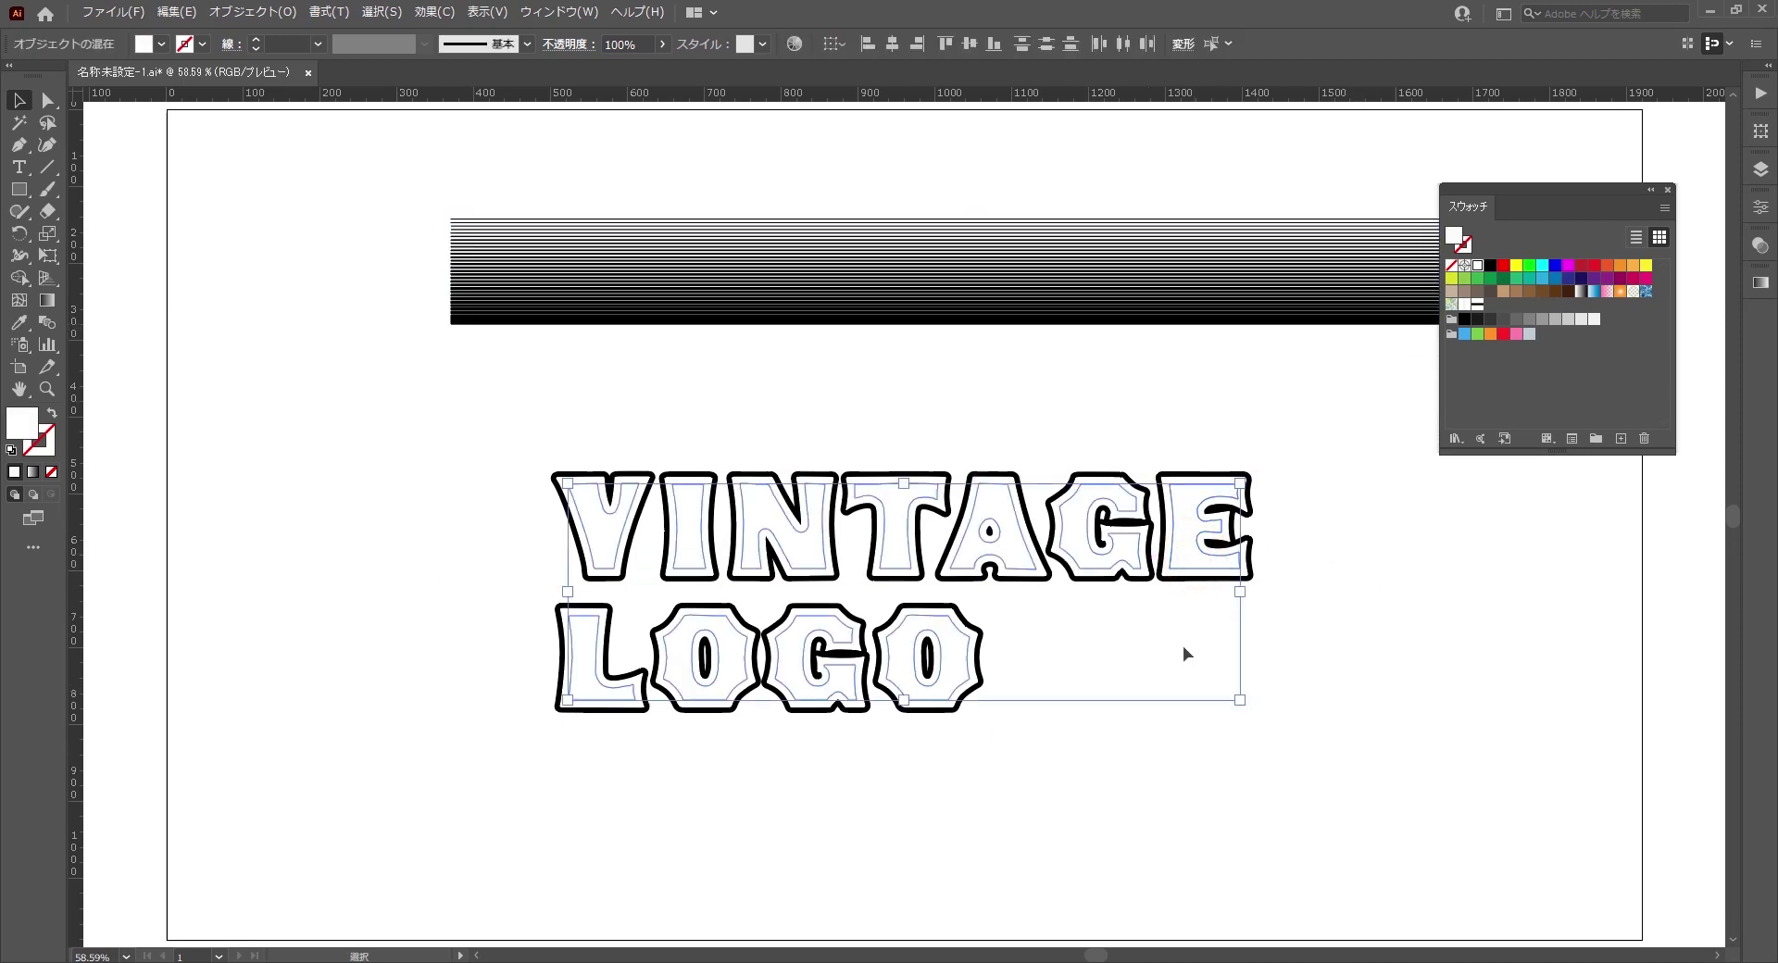
pyautogui.click(1472, 307)
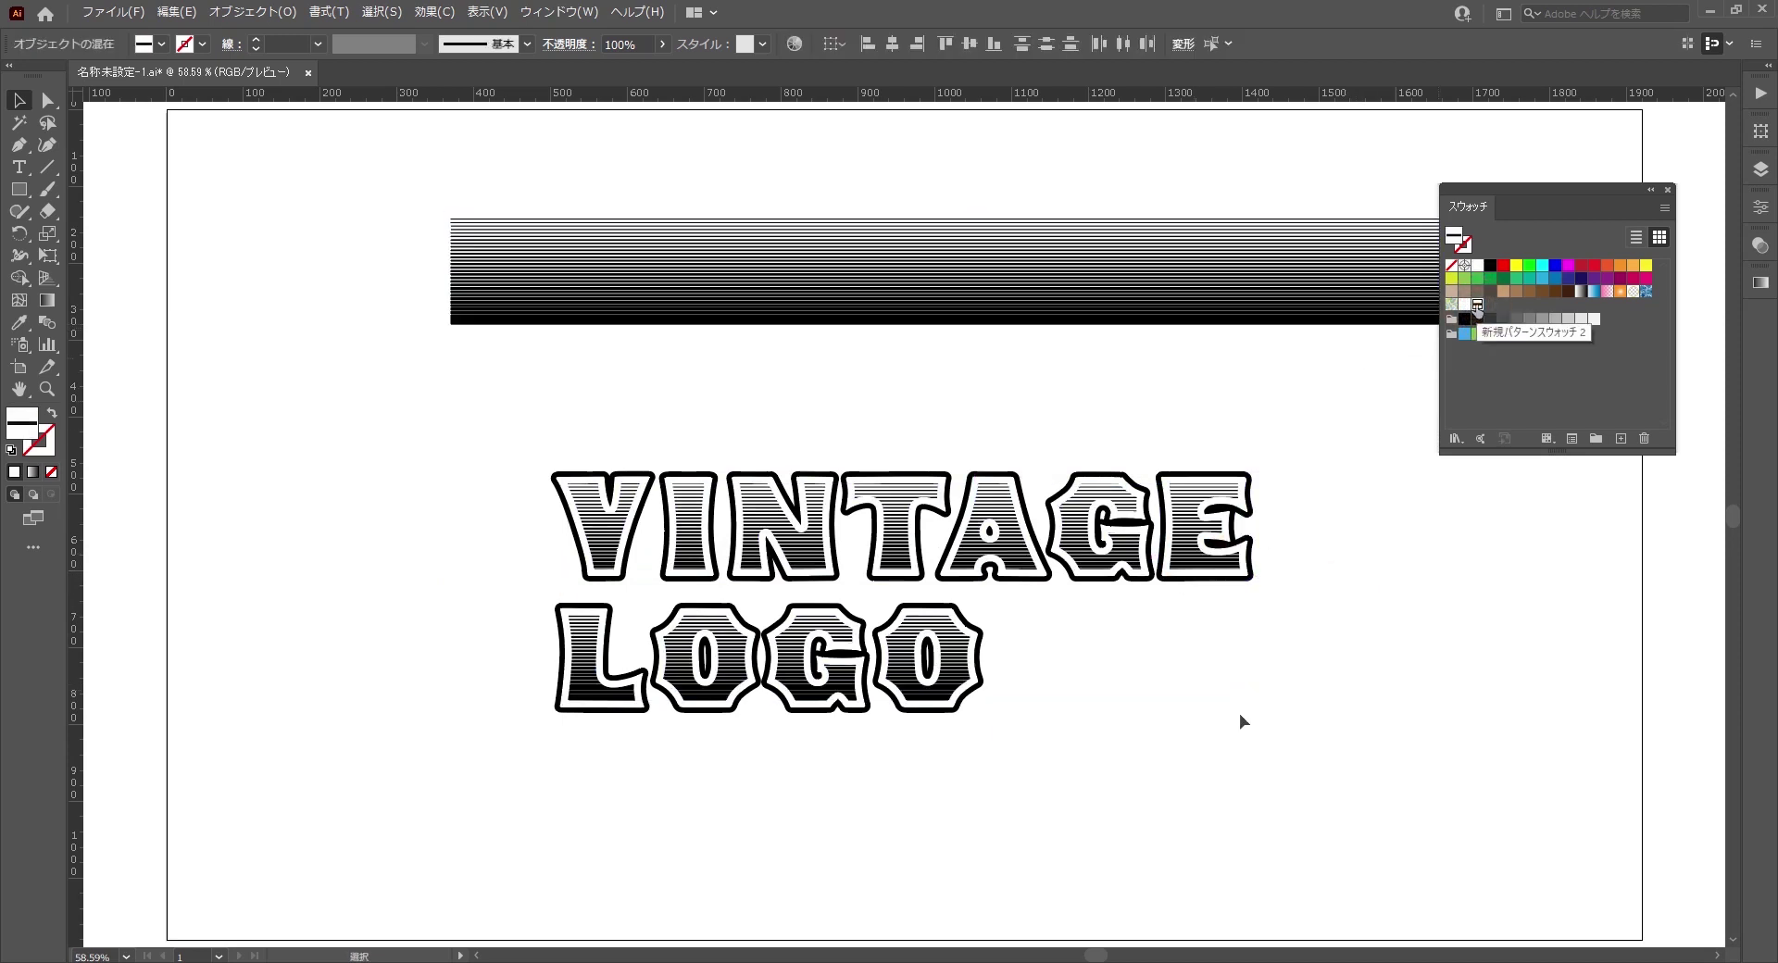
pyautogui.moveTo(299, 199); pyautogui.dragTo(806, 425)
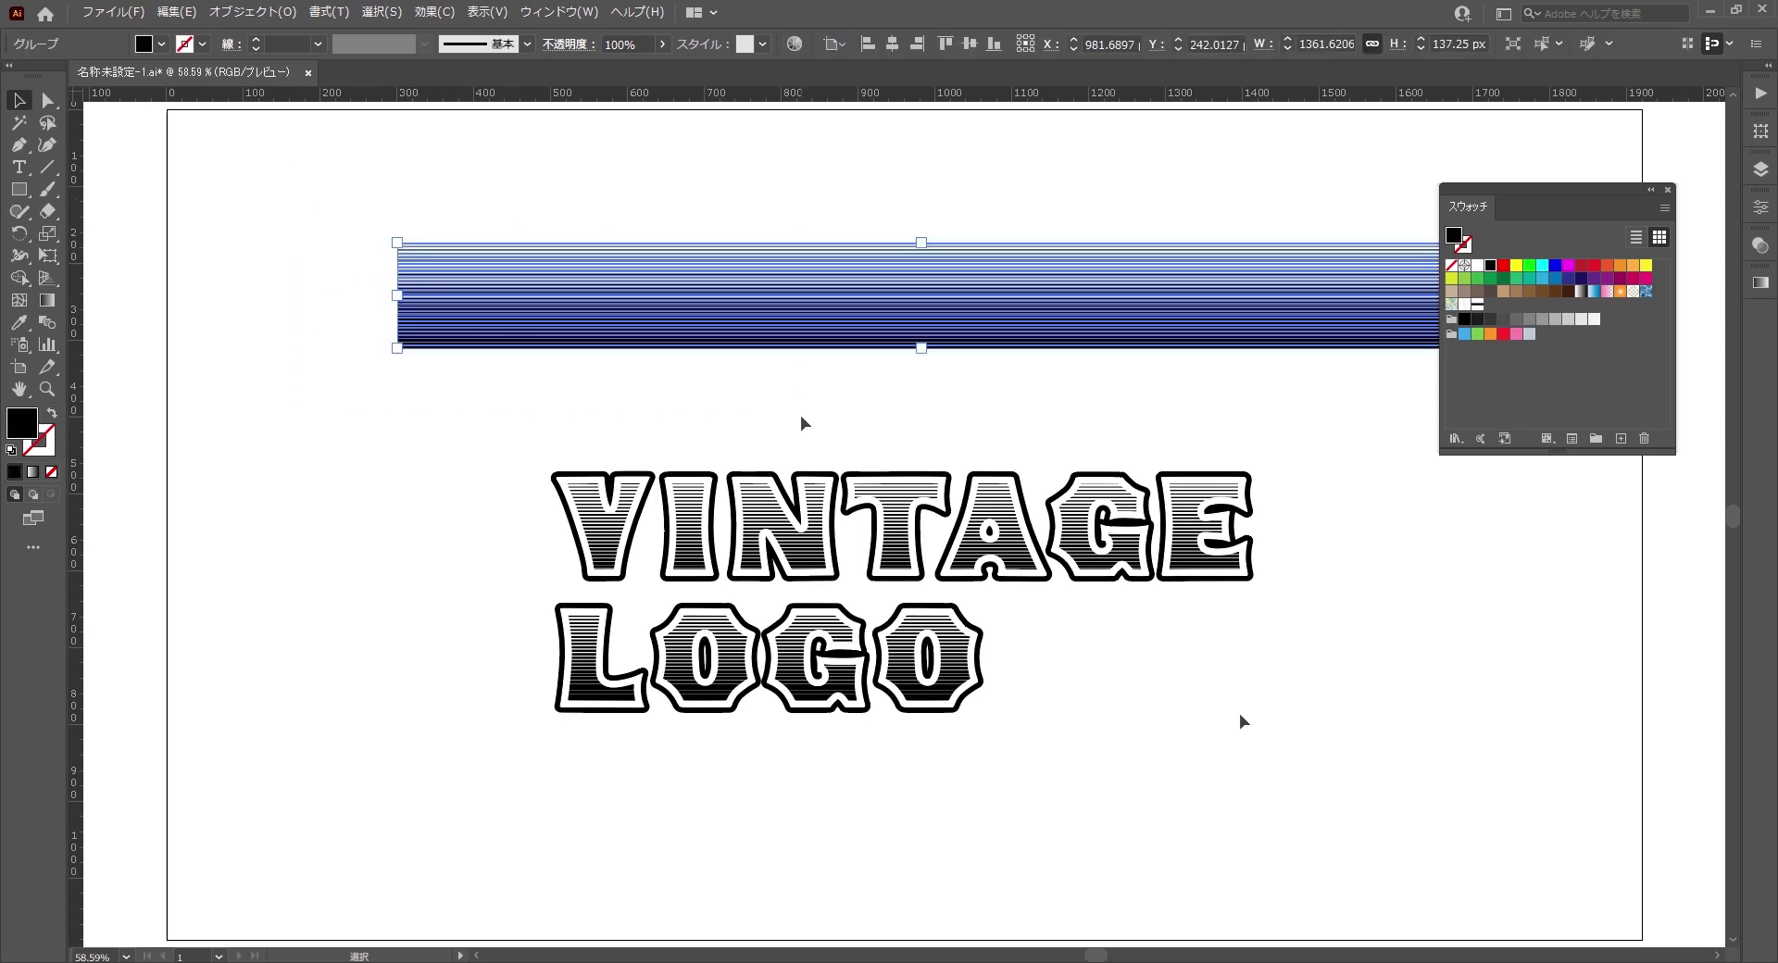
pyautogui.press('Delete')
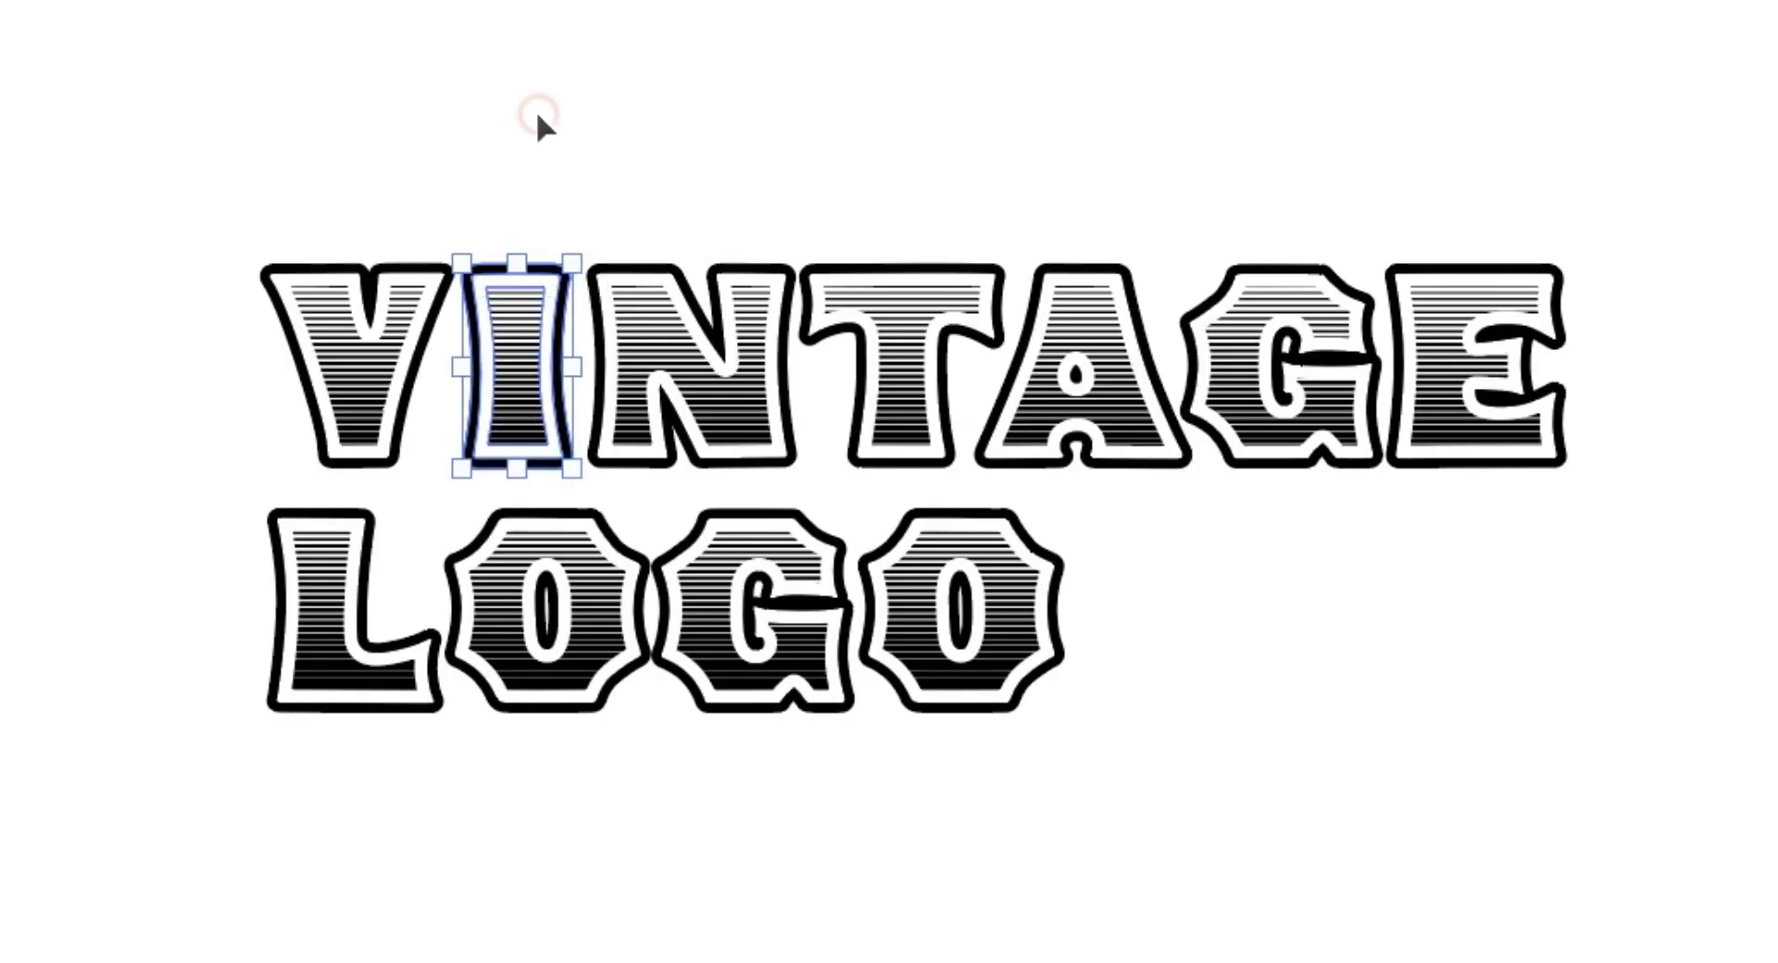
# - Nudge the VINTAGE letters after VI one step to the left
pyautogui.moveTo(692, 388); pyautogui.dragTo(1233, 528)
pyautogui.moveTo(1532, 370); pyautogui.dragTo(1607, 412)
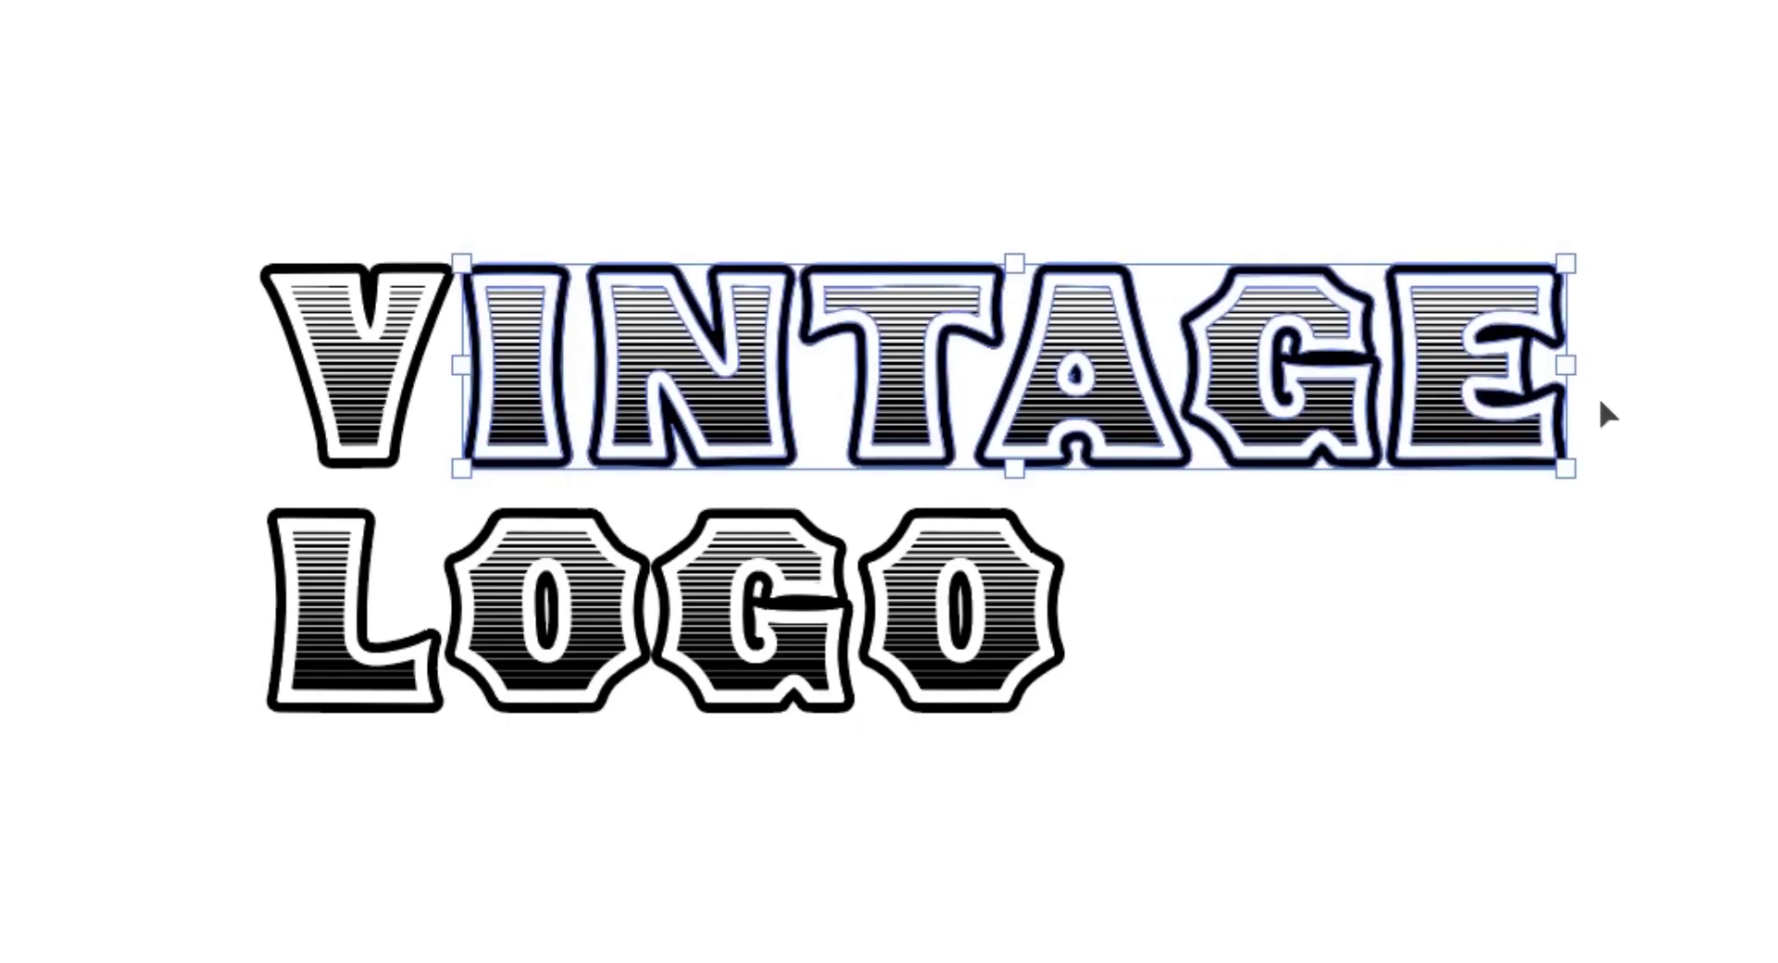
pyautogui.click(1565, 111)
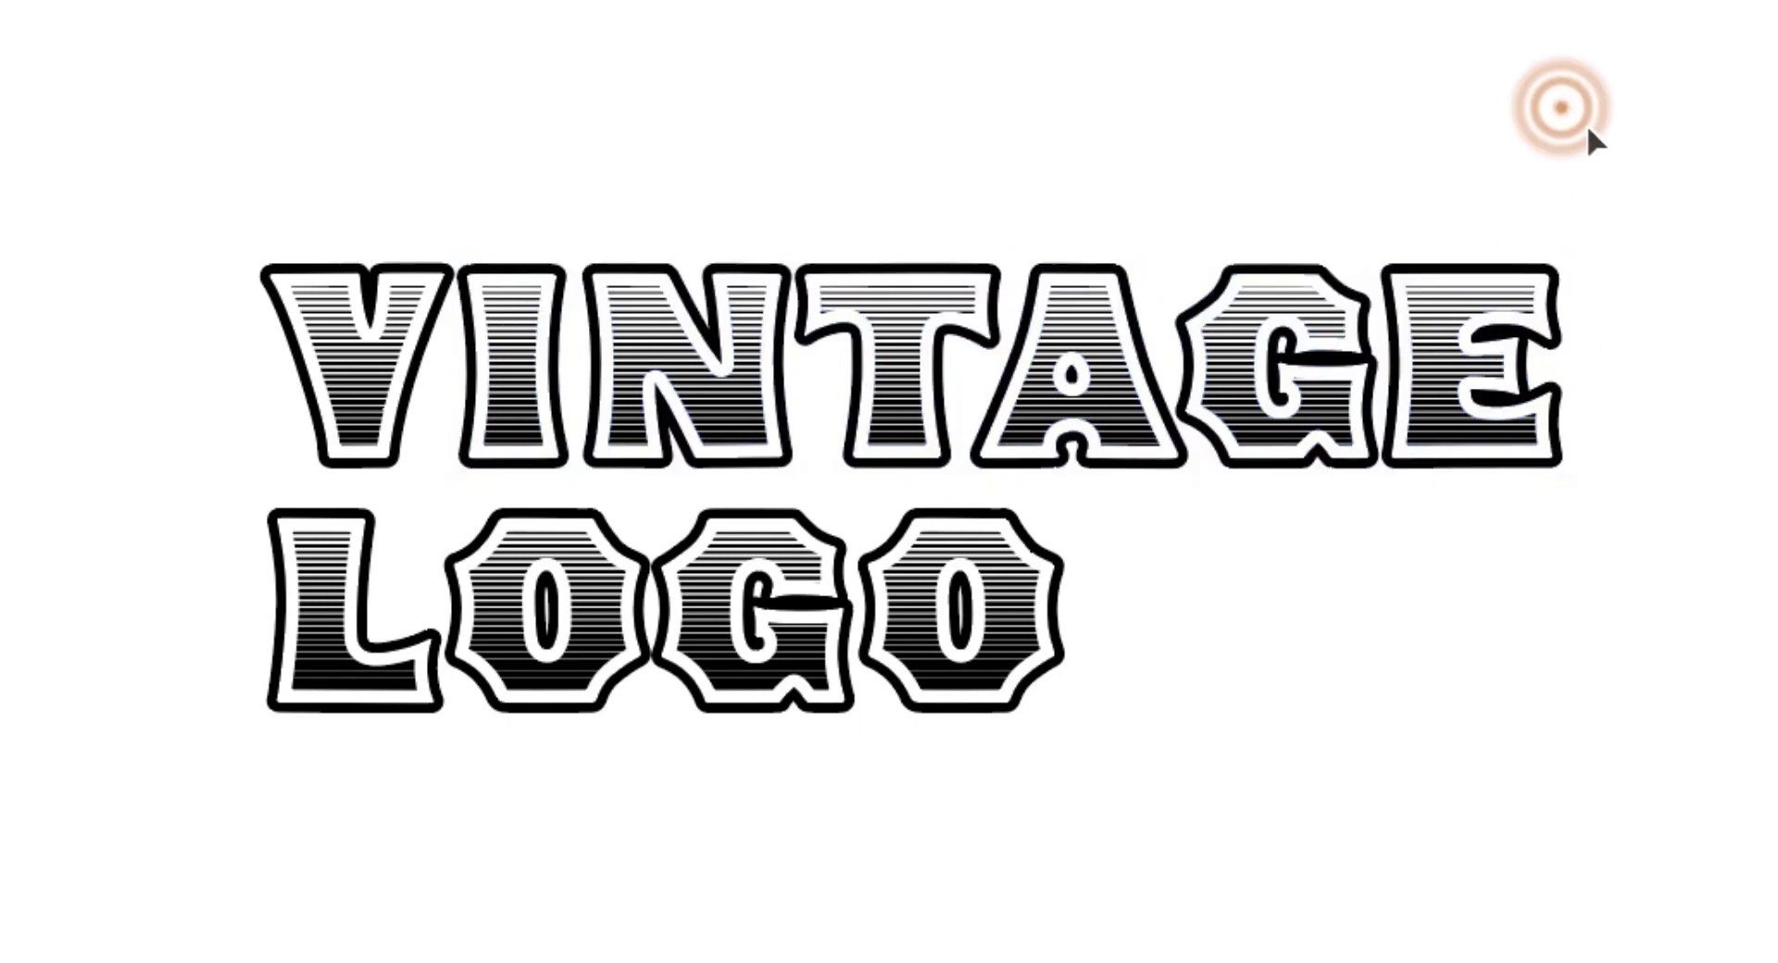
pyautogui.moveTo(1601, 119); pyautogui.dragTo(625, 457)
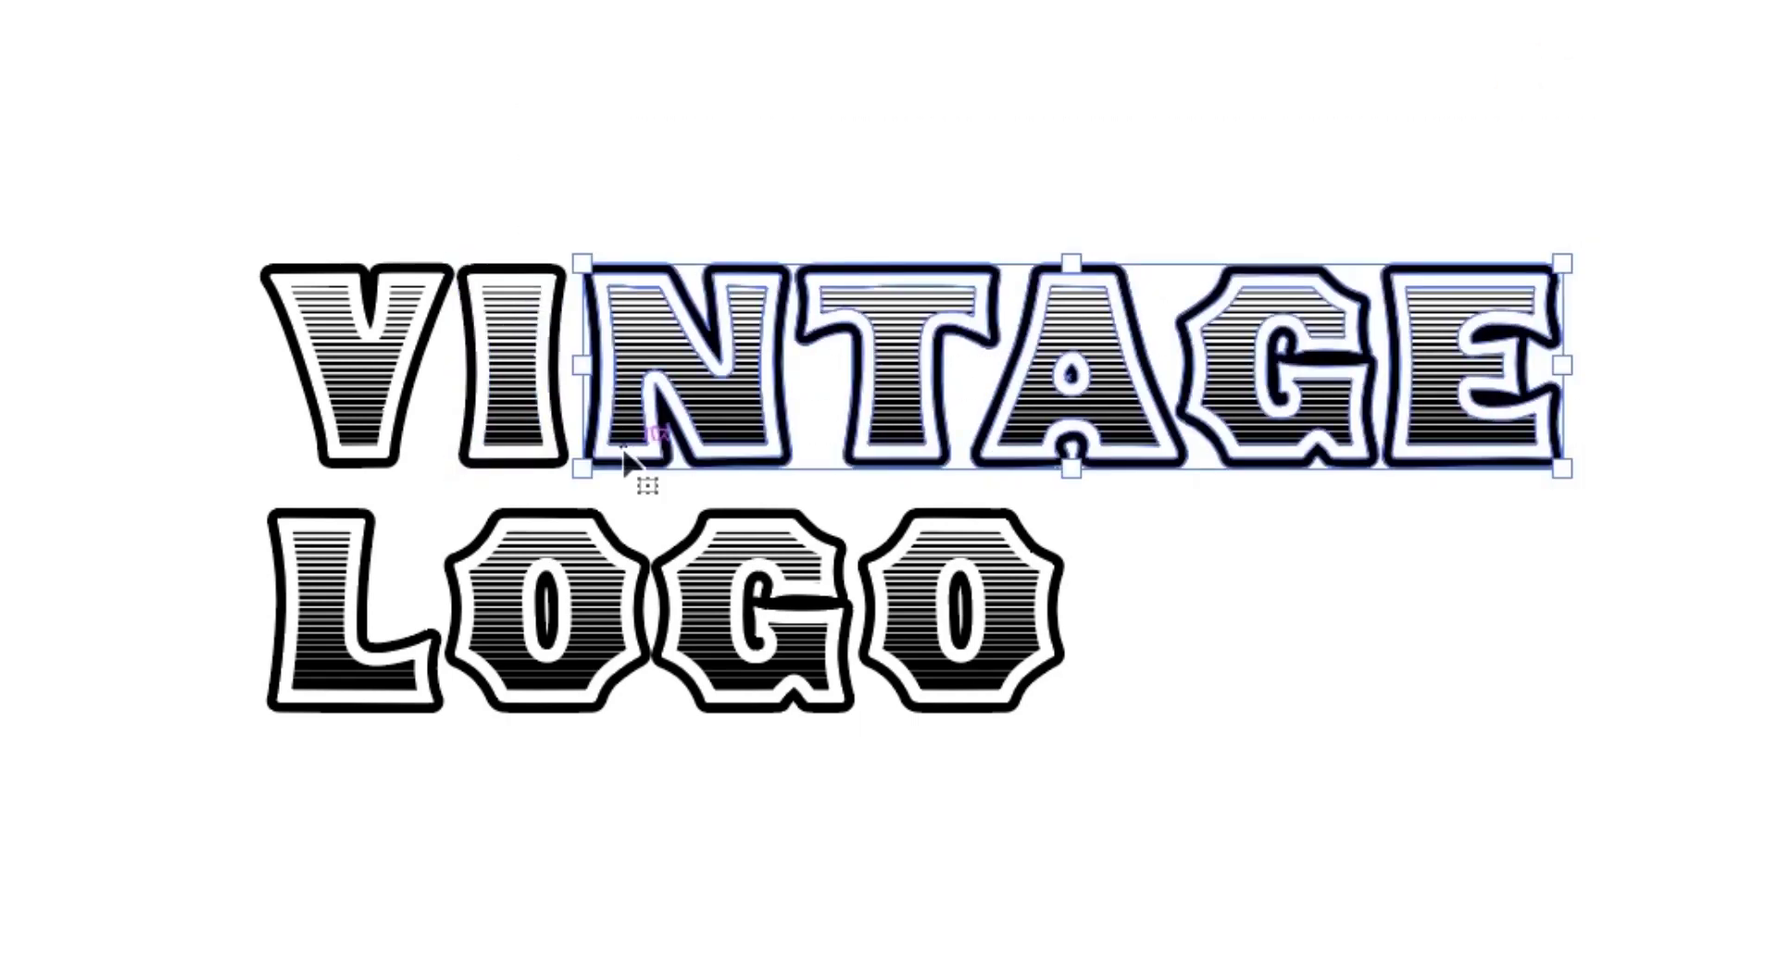
pyautogui.press('Left')
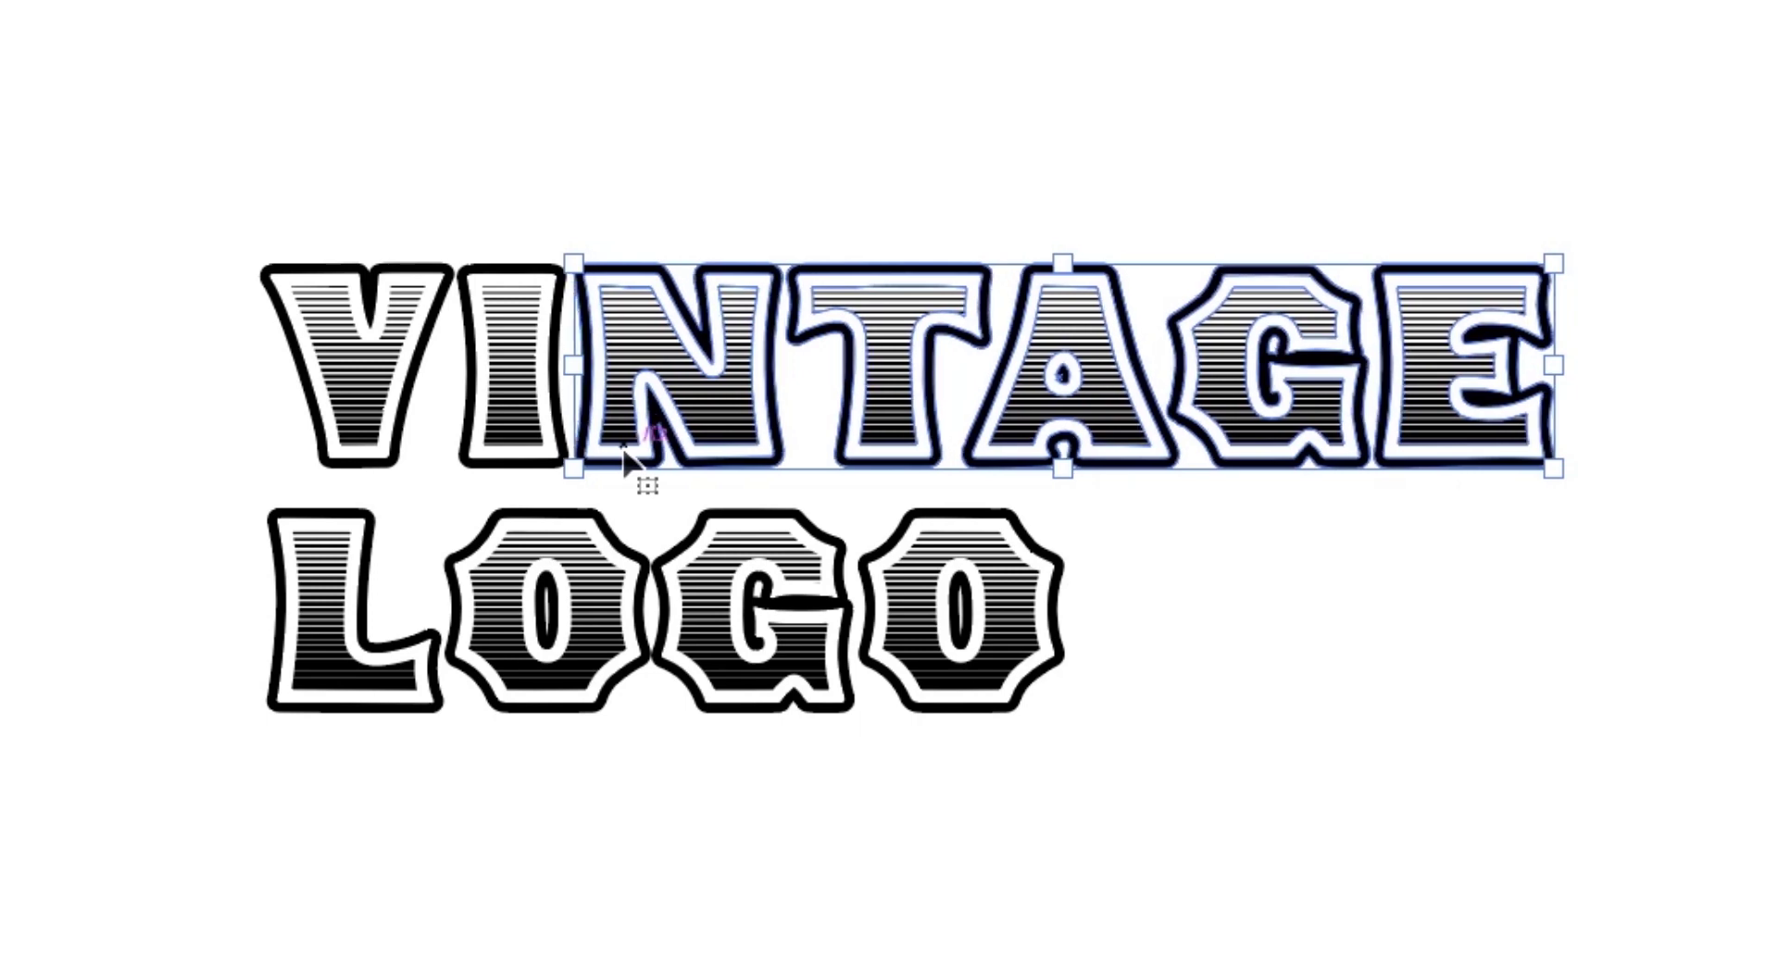
pyautogui.click(1112, 47)
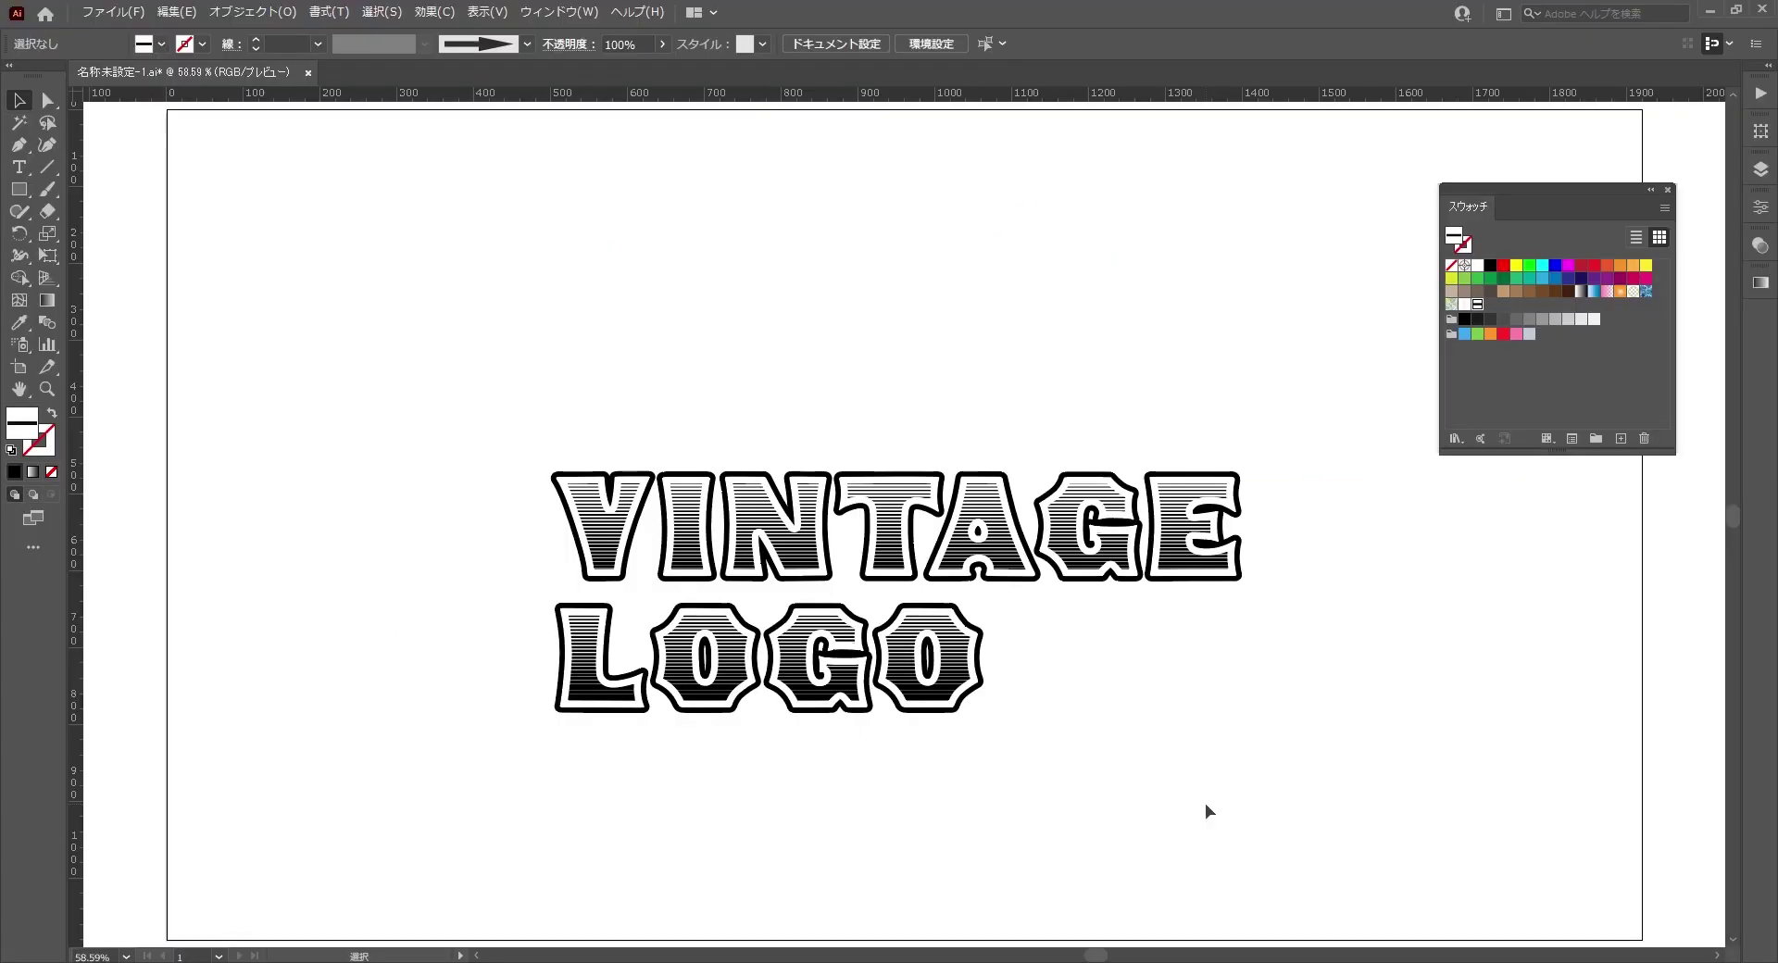
# - Magic Wand–select all striped letter fills, test-move them back, and fill them solid Black
pyautogui.click(20, 123)
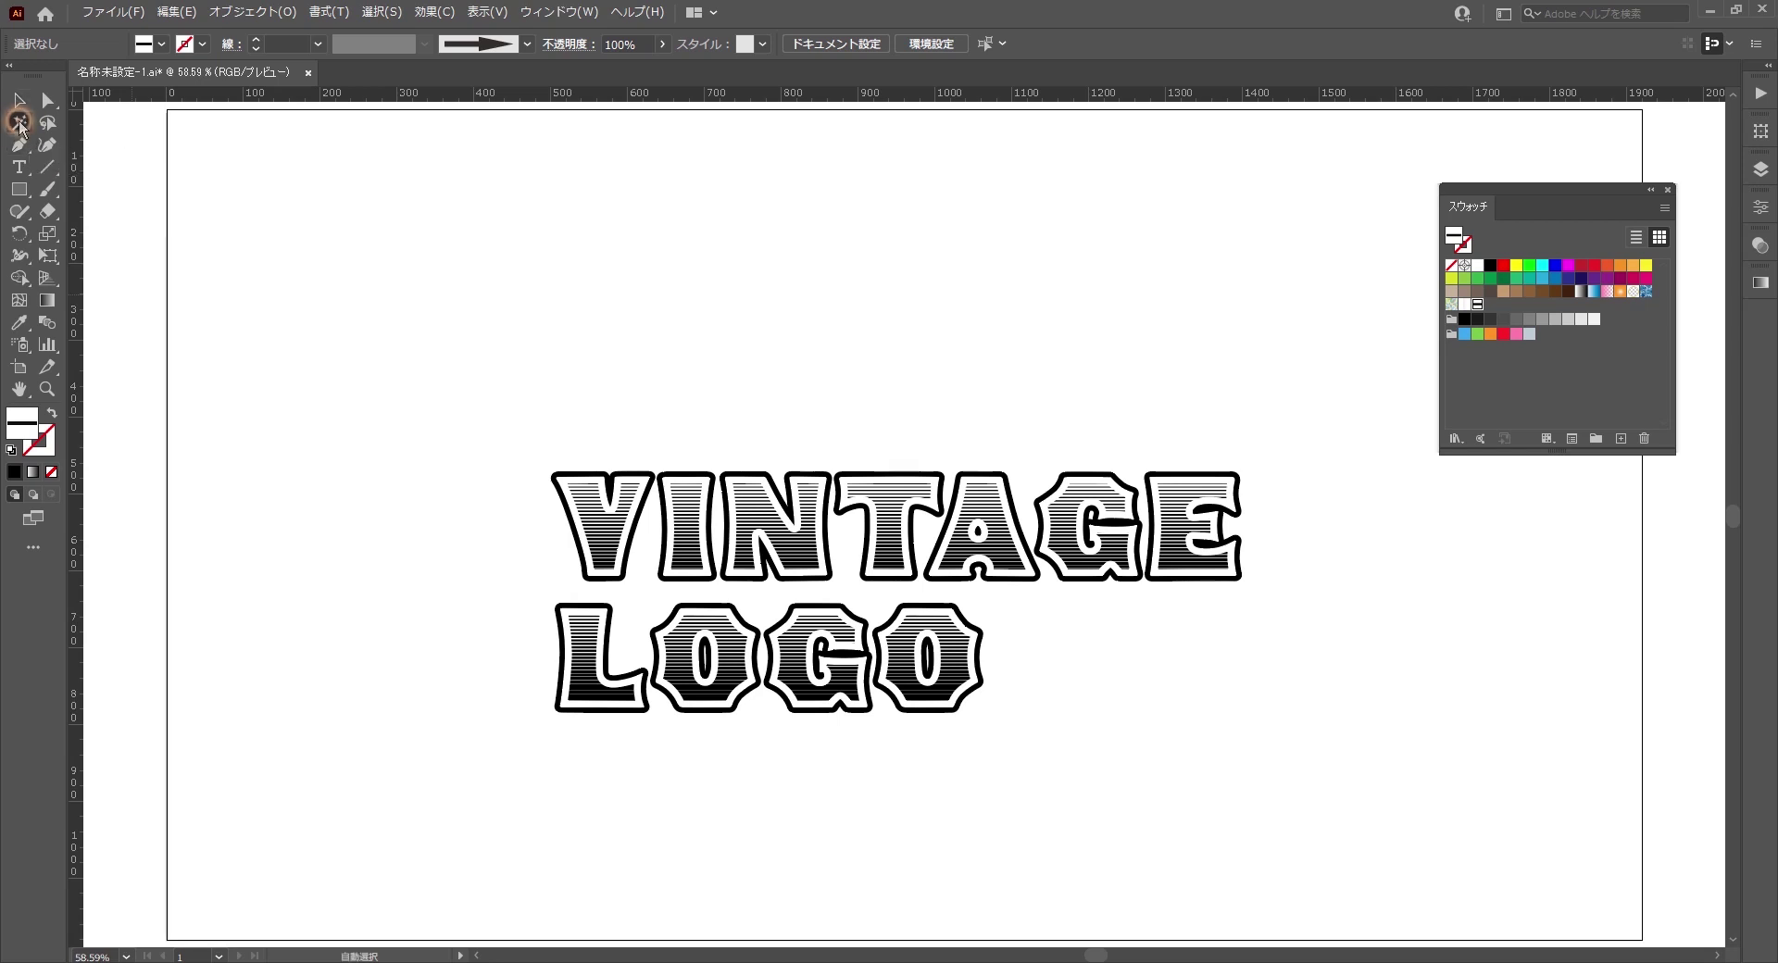
pyautogui.click(675, 564)
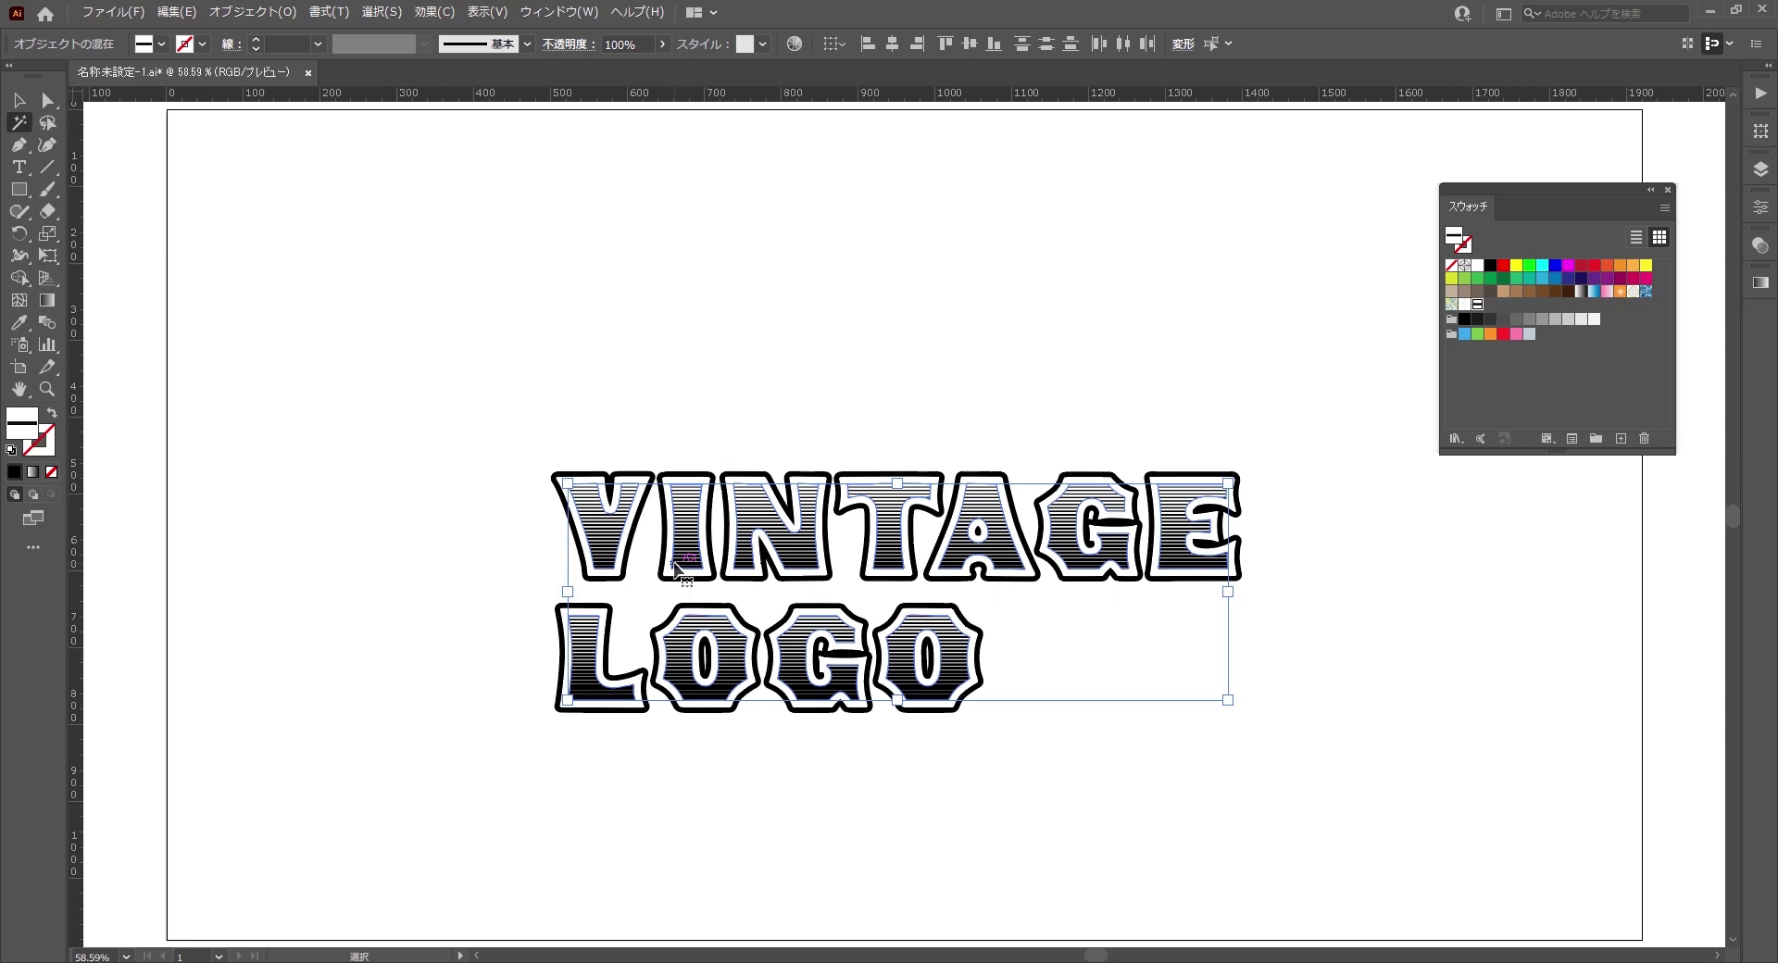
pyautogui.press('v')
pyautogui.moveTo(691, 533); pyautogui.dragTo(870, 329)
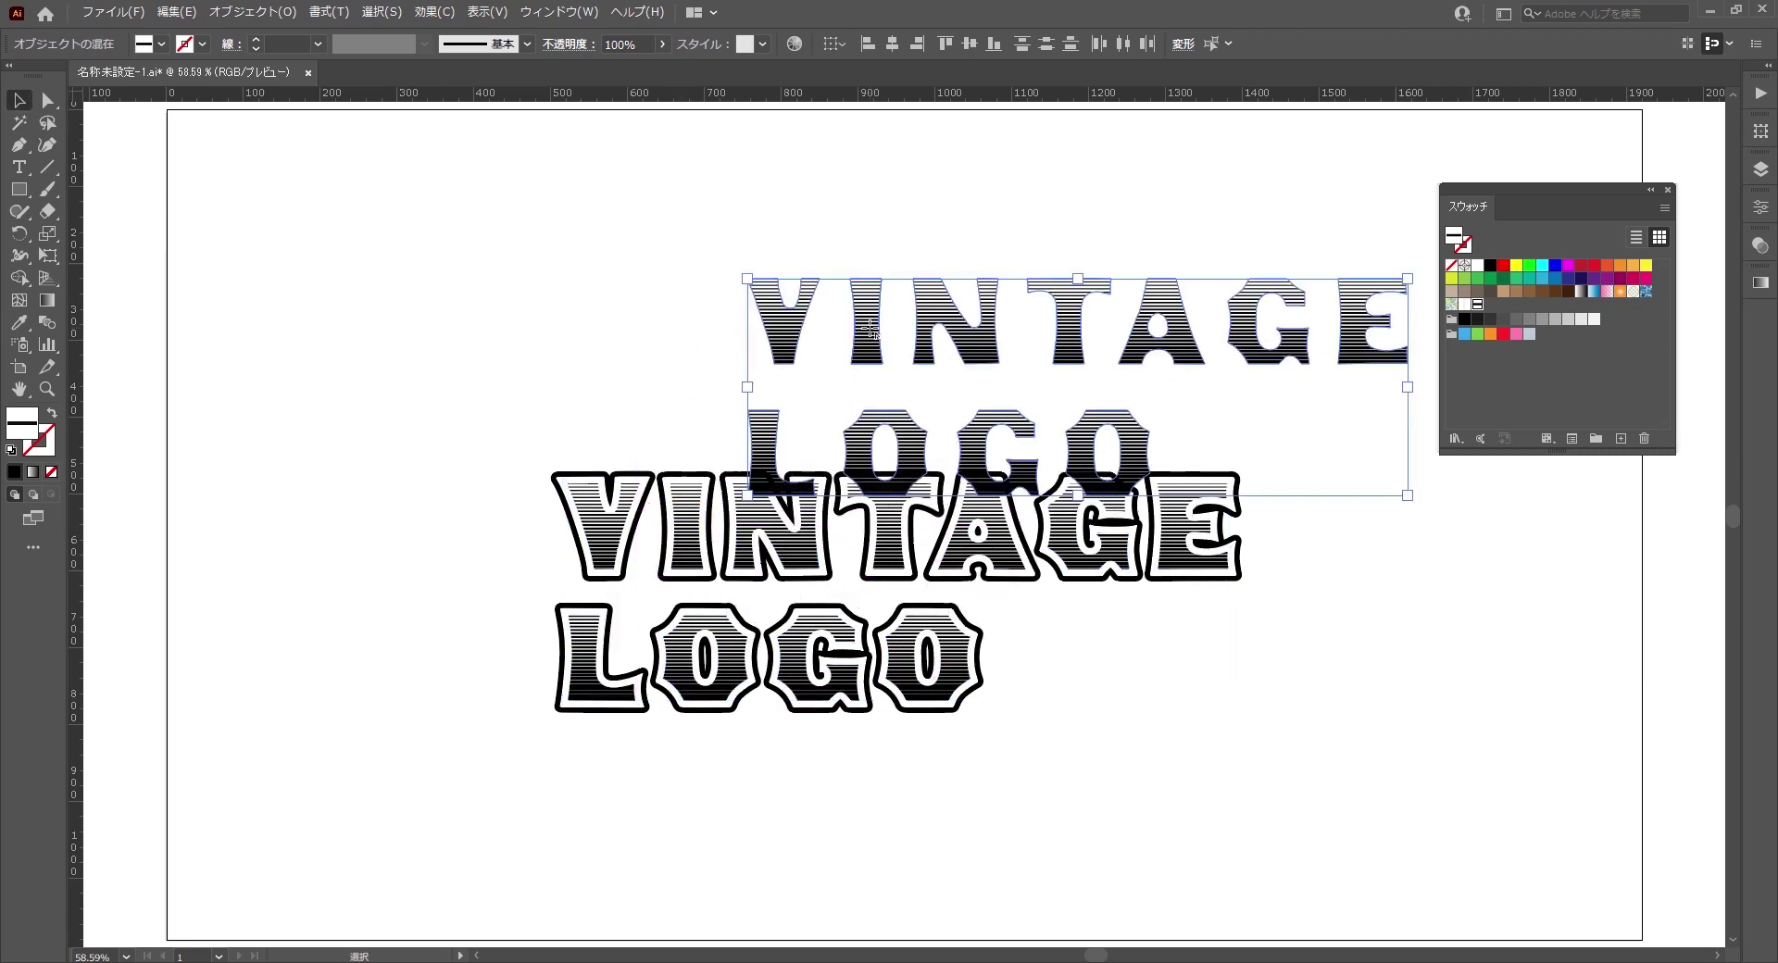
pyautogui.press('a')
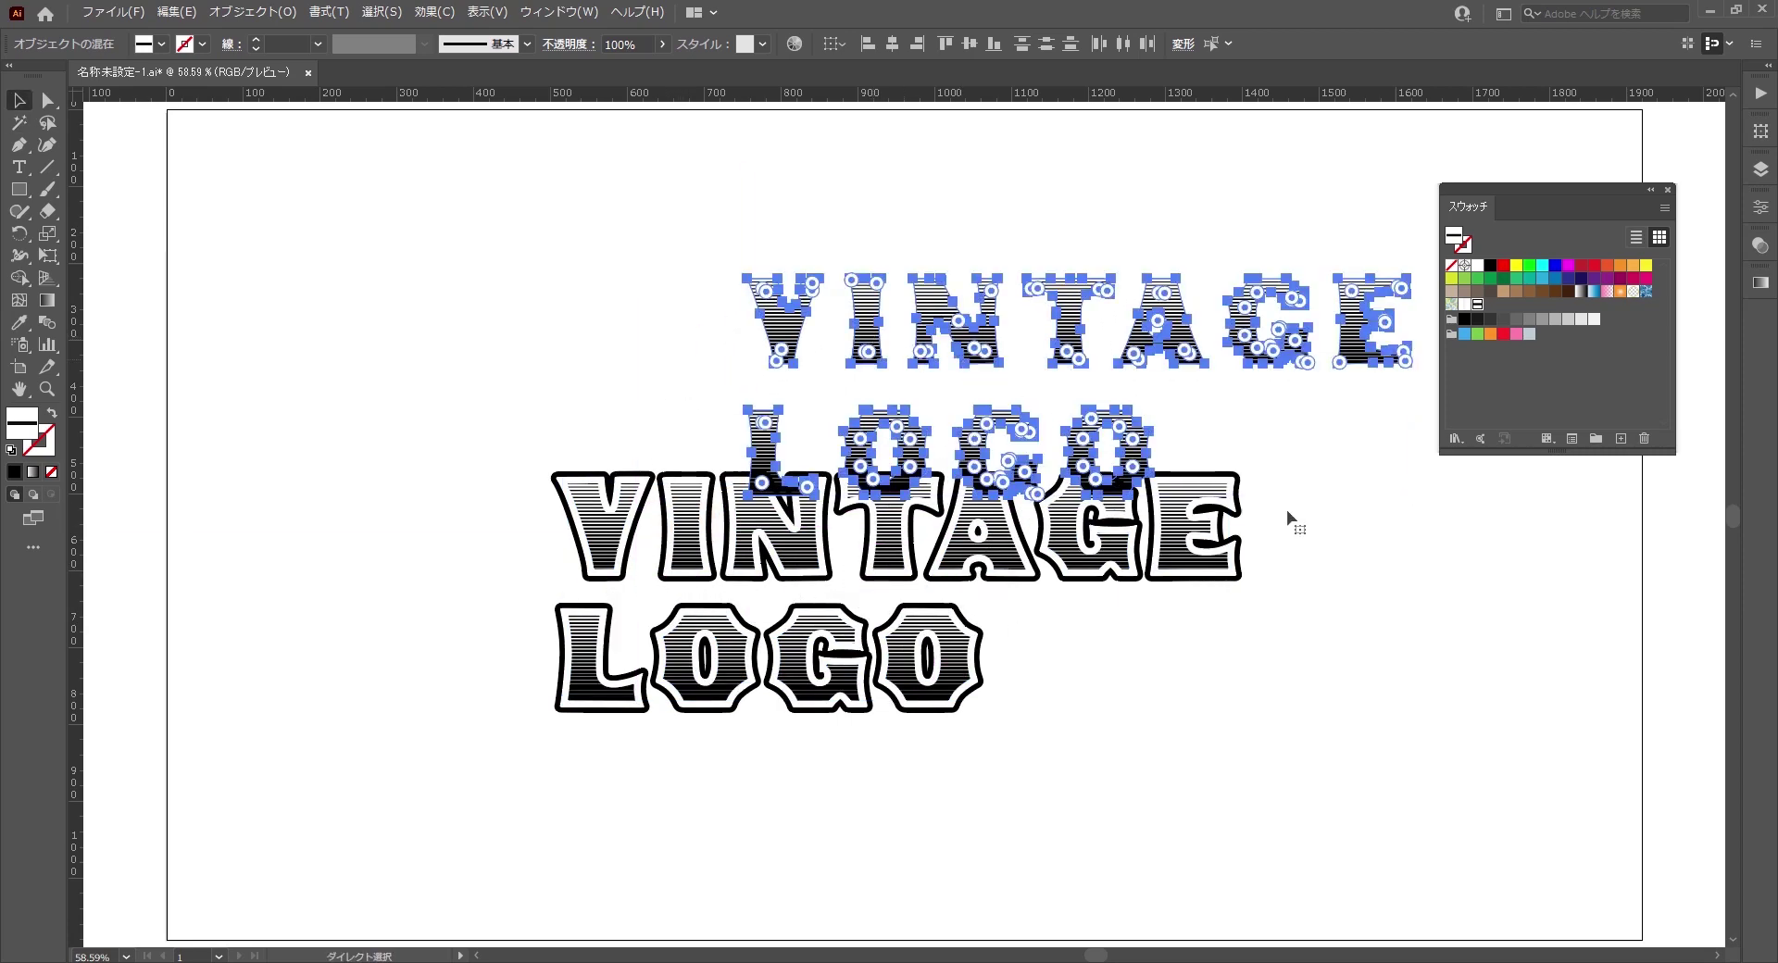
pyautogui.hotkey('ctrl', 'z')
pyautogui.press('v')
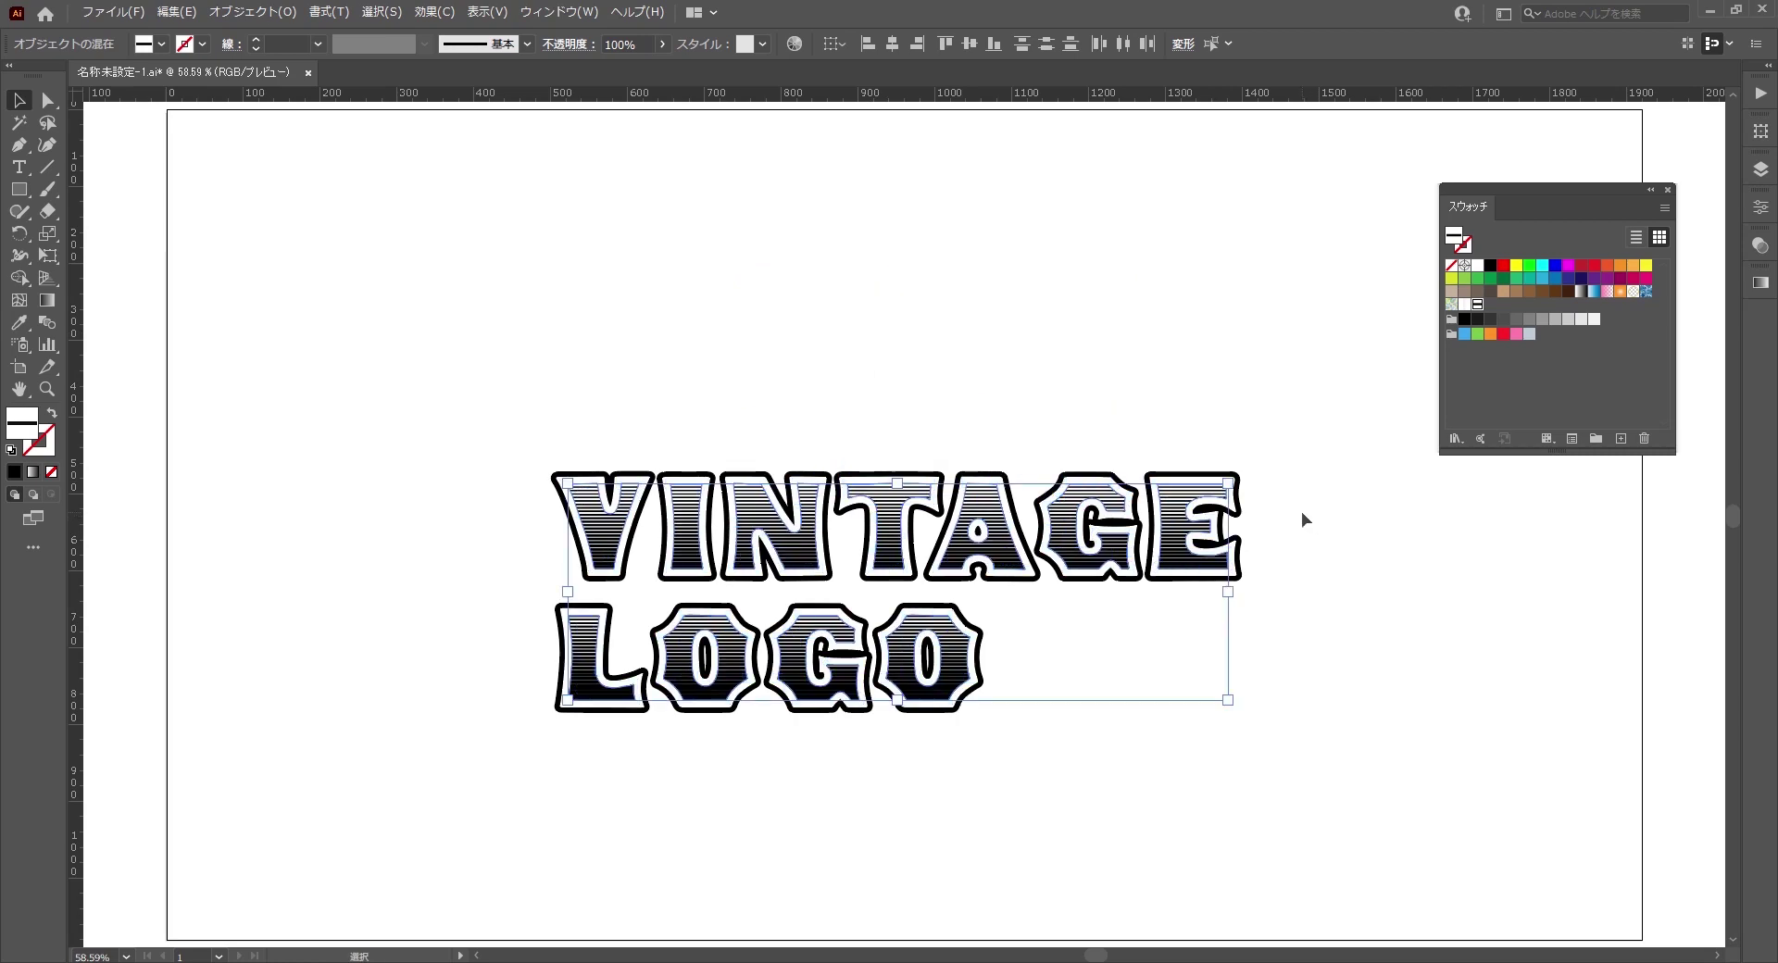
pyautogui.click(162, 45)
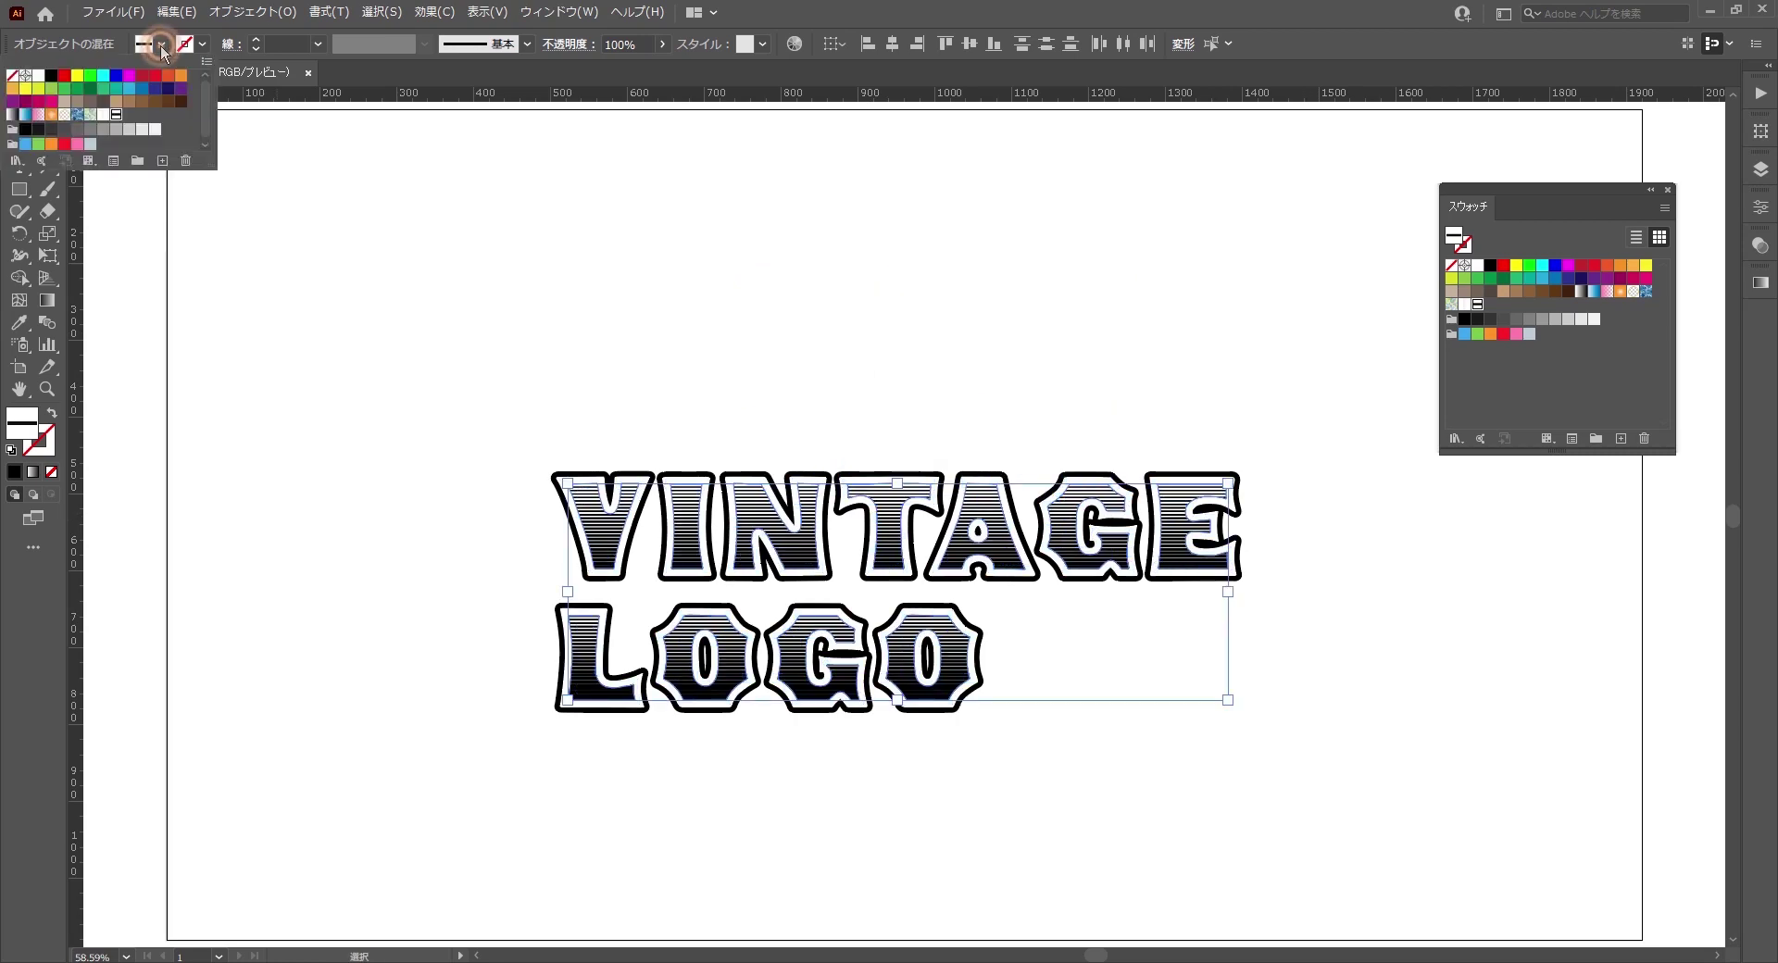
pyautogui.click(52, 79)
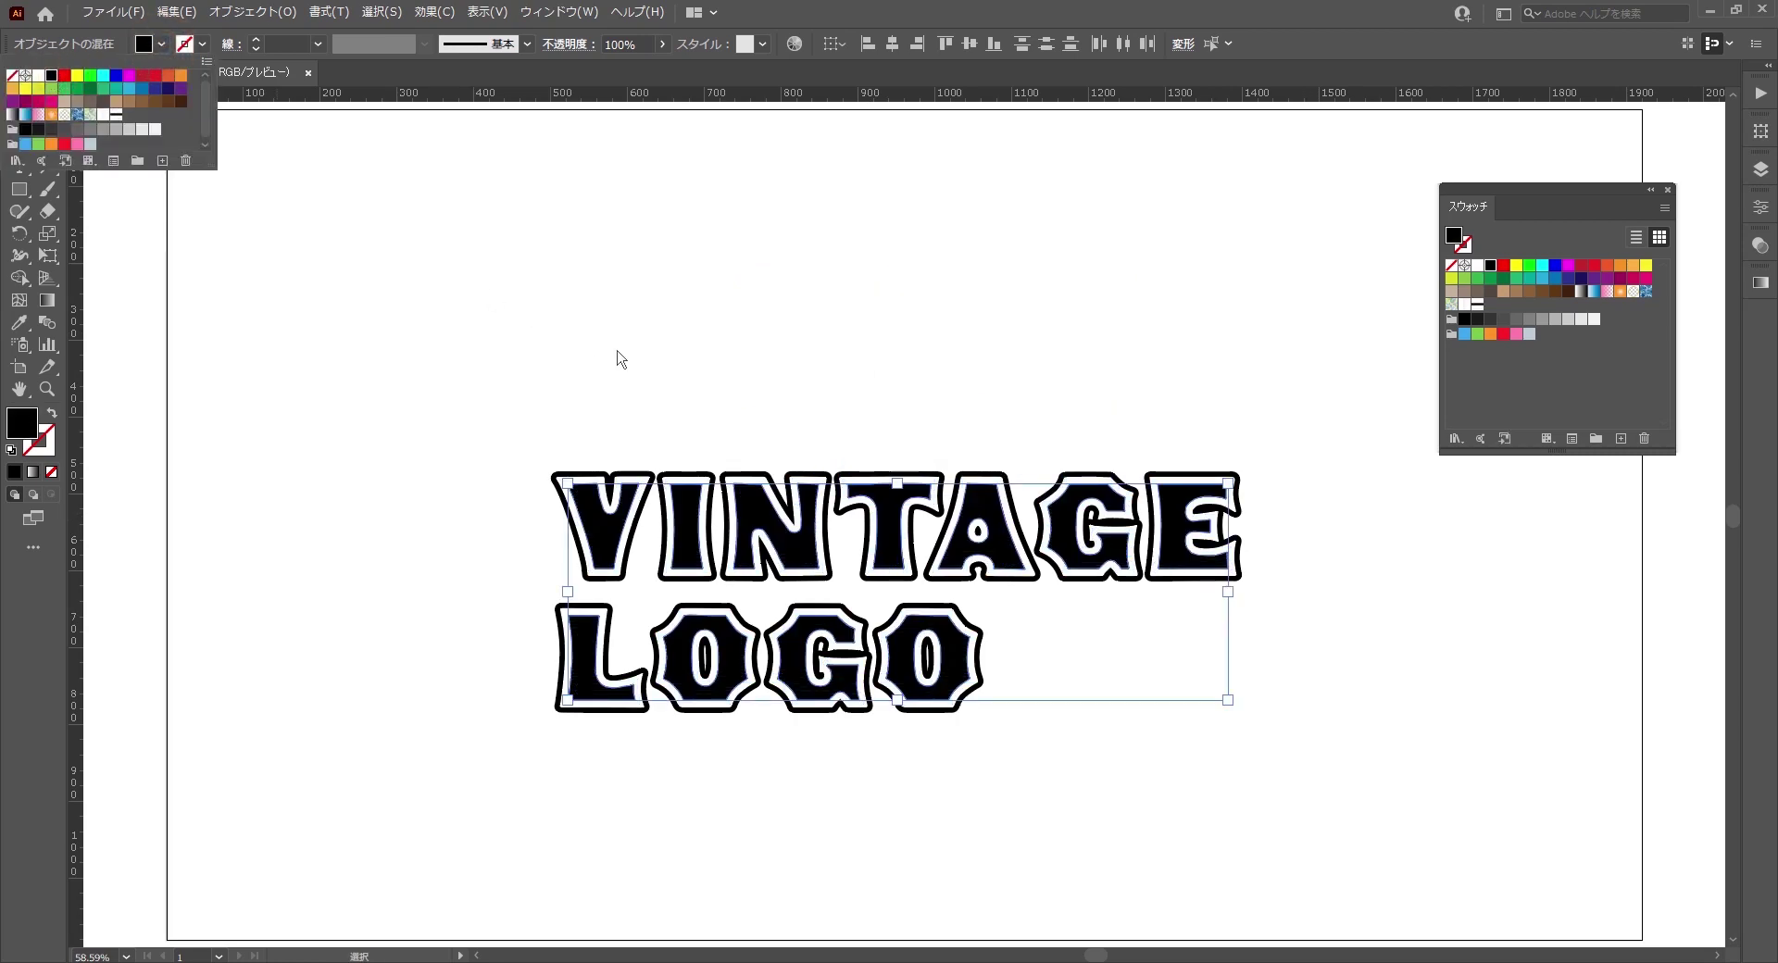
pyautogui.click(255, 12)
pyautogui.click(259, 13)
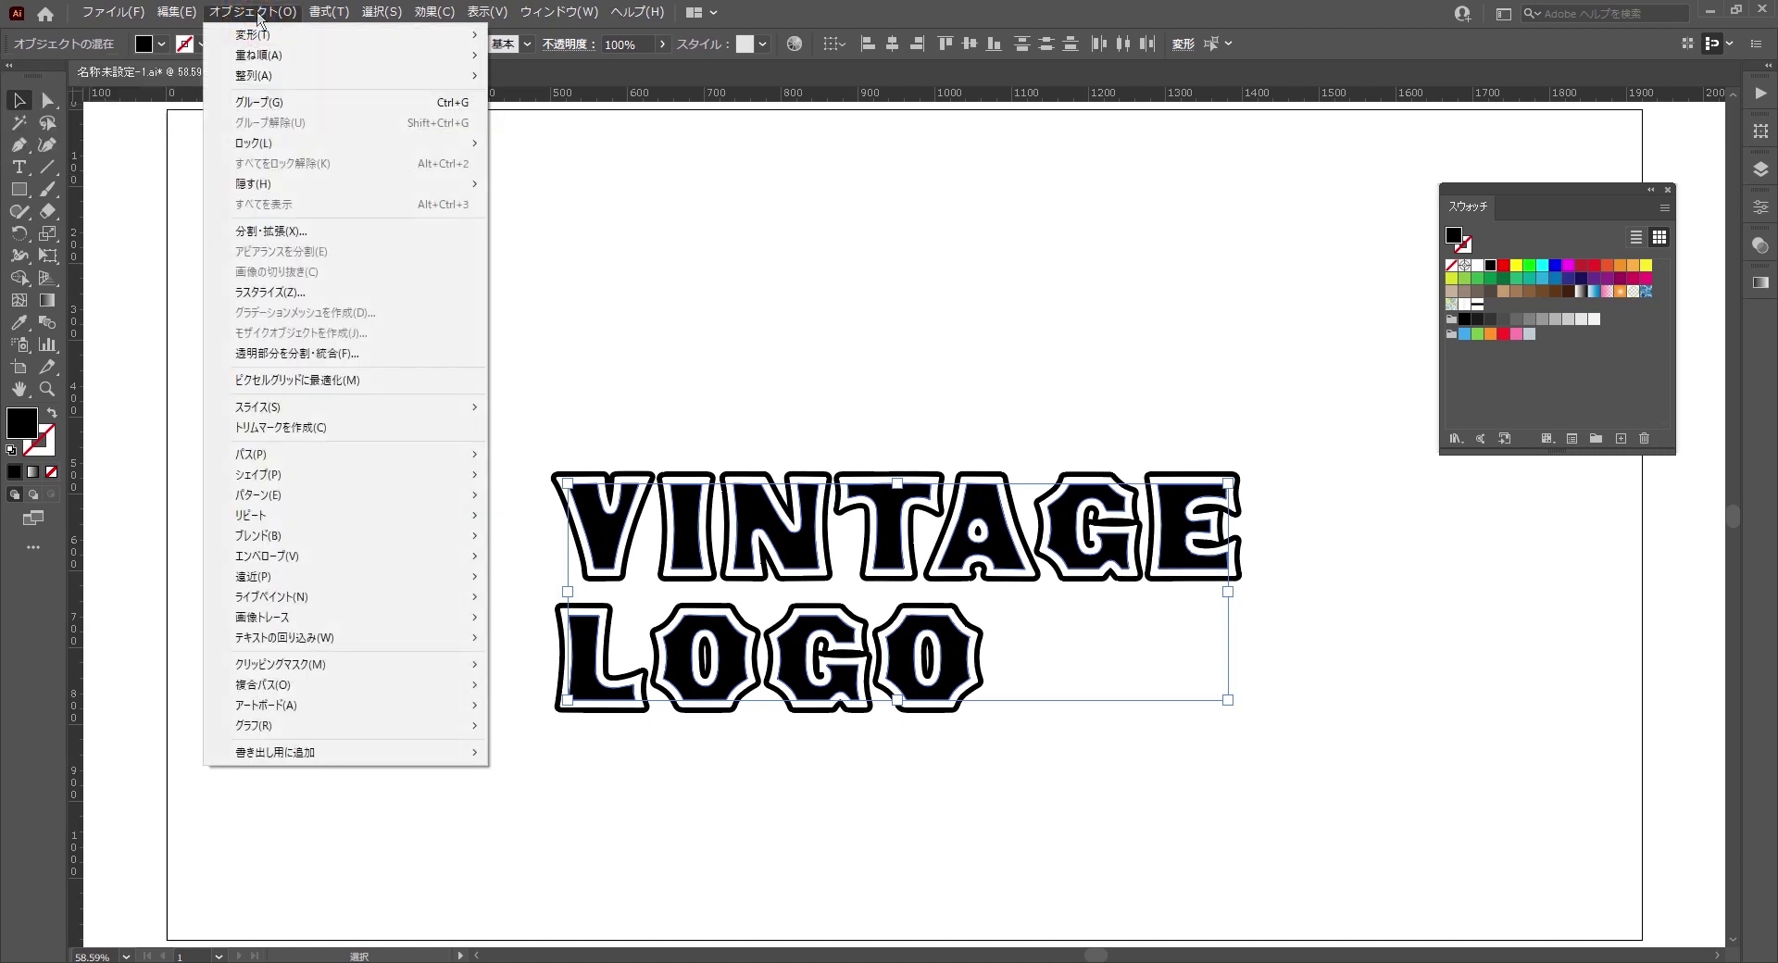
pyautogui.moveTo(340, 143)
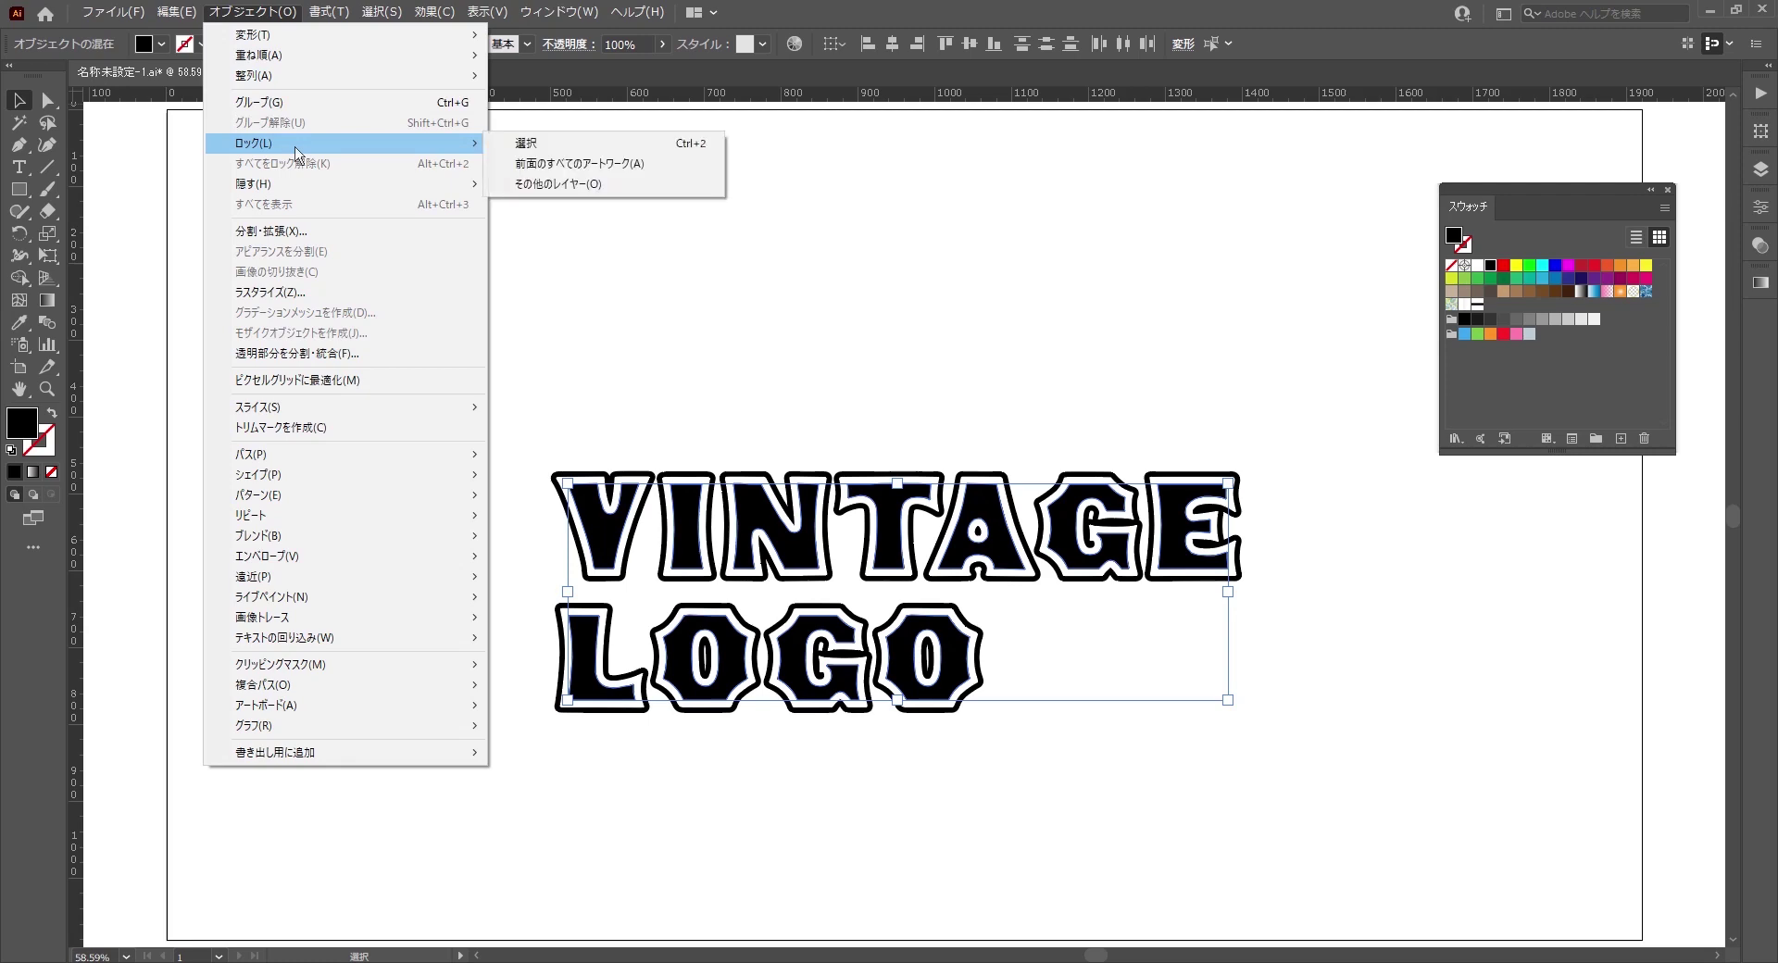
# - Lock the black letter fills, hide the selected letter outlines, then unlock the fills
pyautogui.click(518, 144)
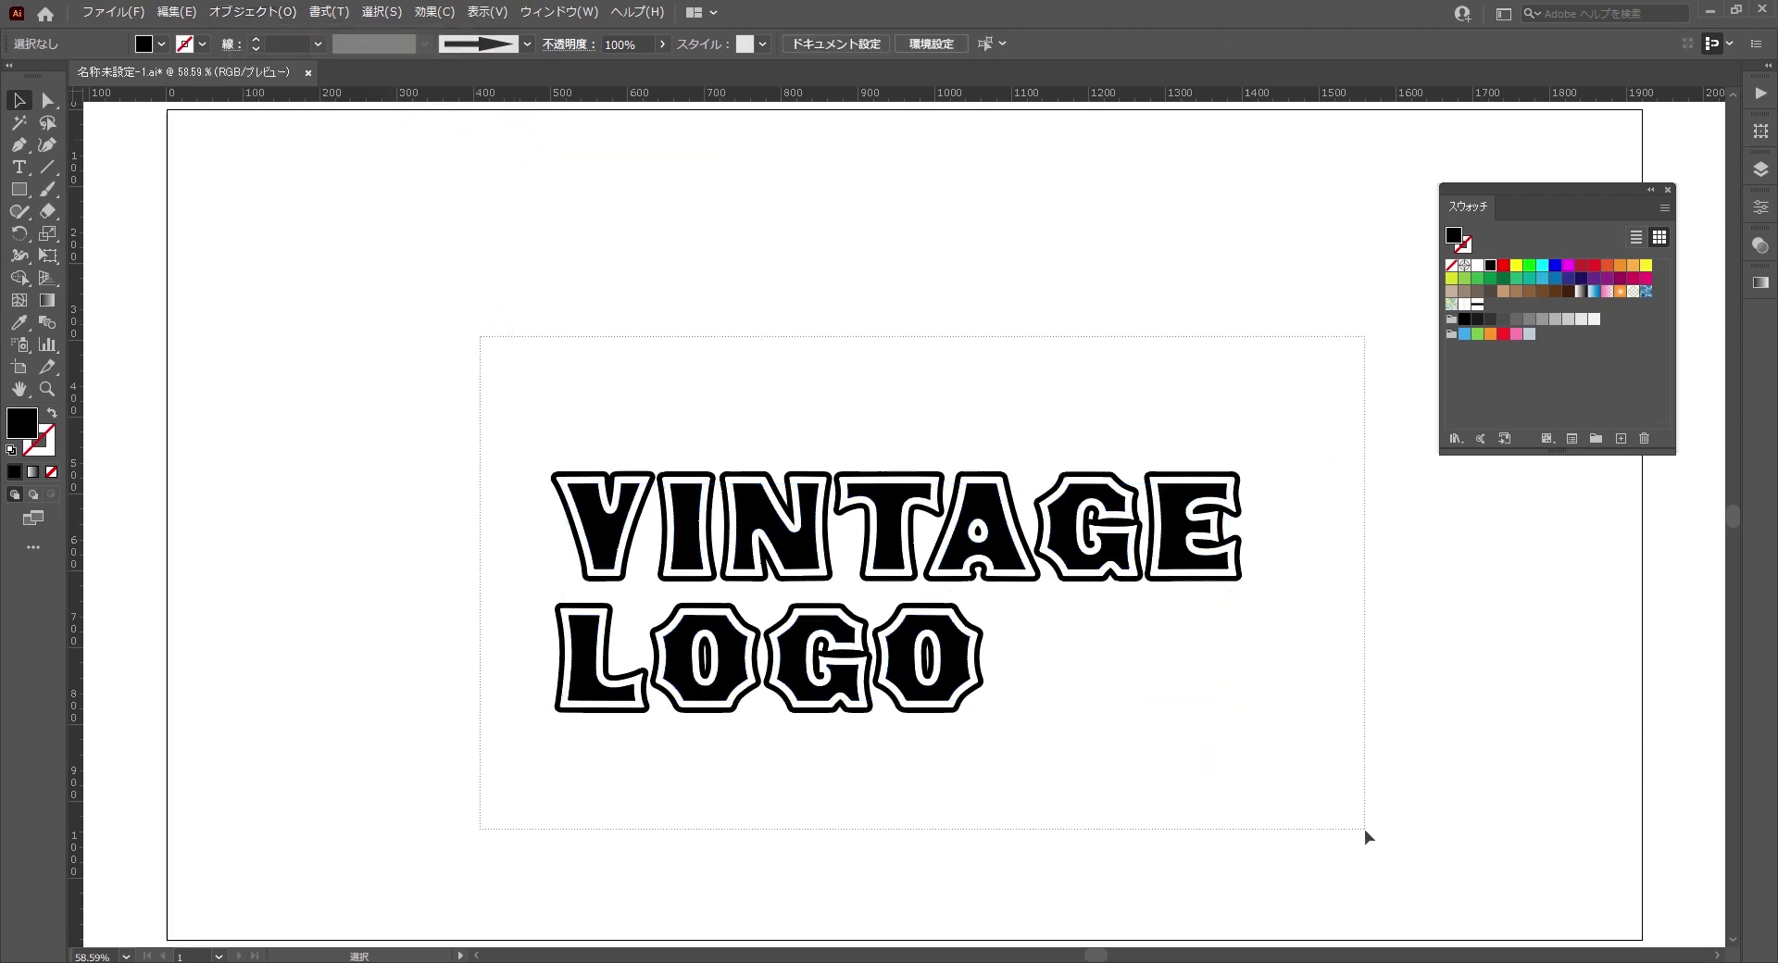
pyautogui.moveTo(568, 393); pyautogui.dragTo(1365, 828)
pyautogui.click(252, 12)
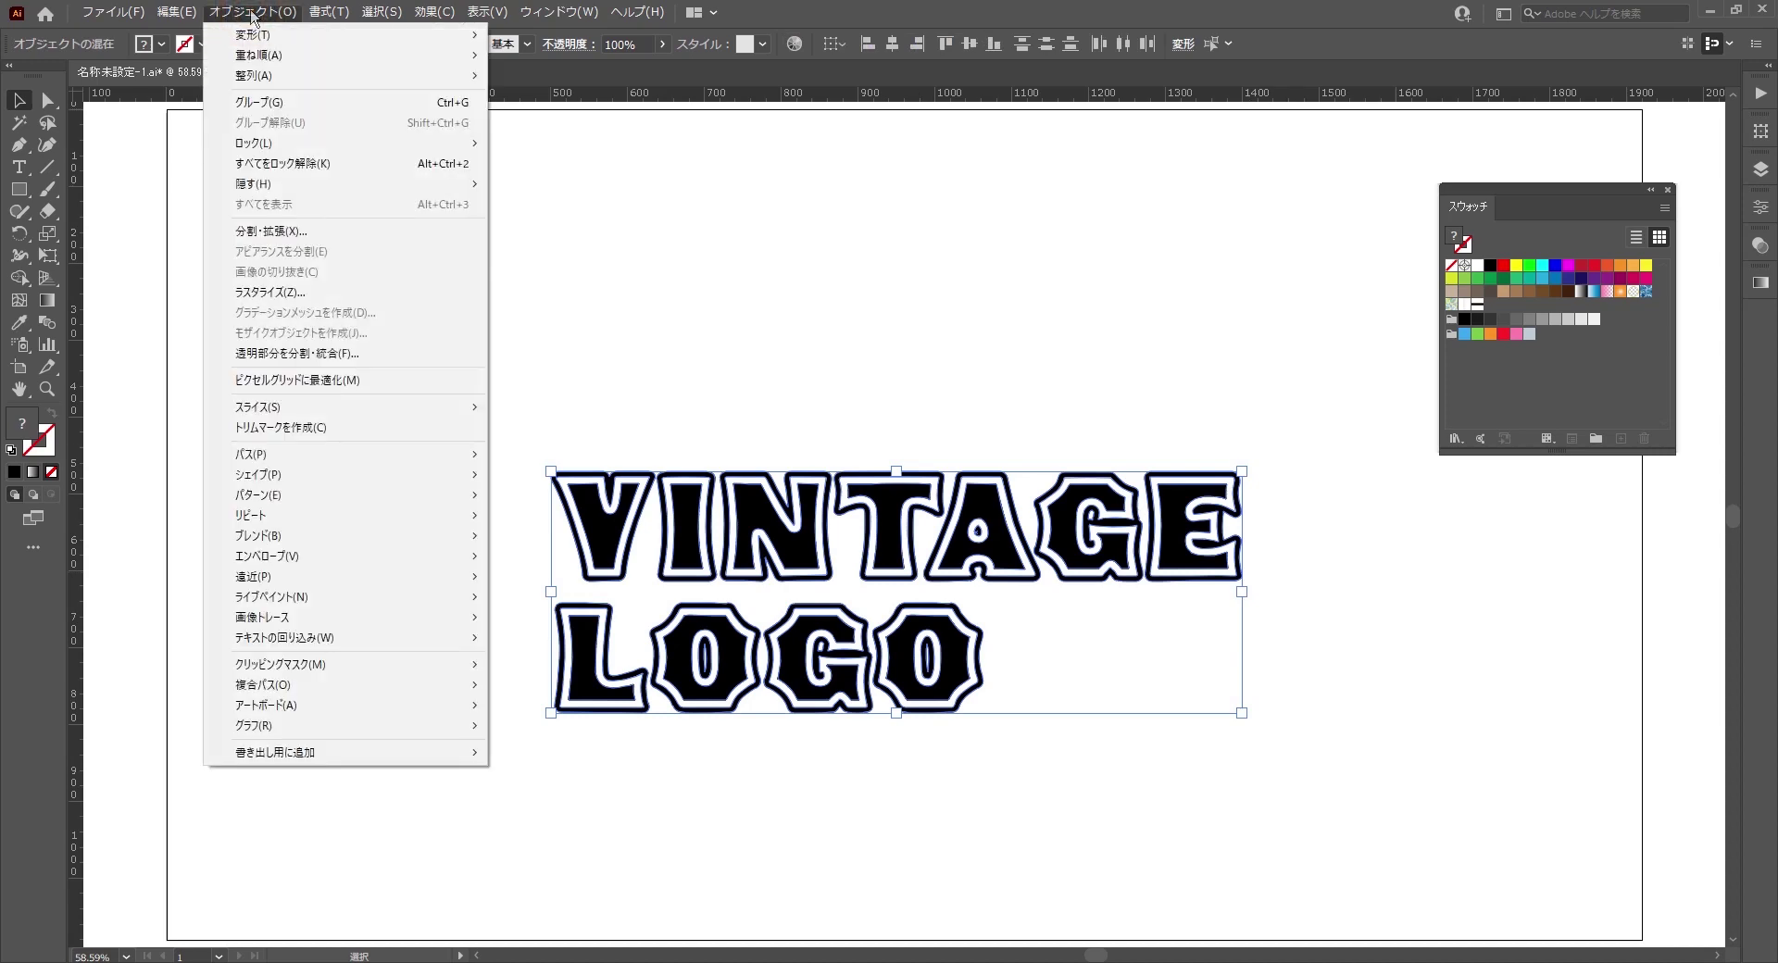
pyautogui.moveTo(253, 184)
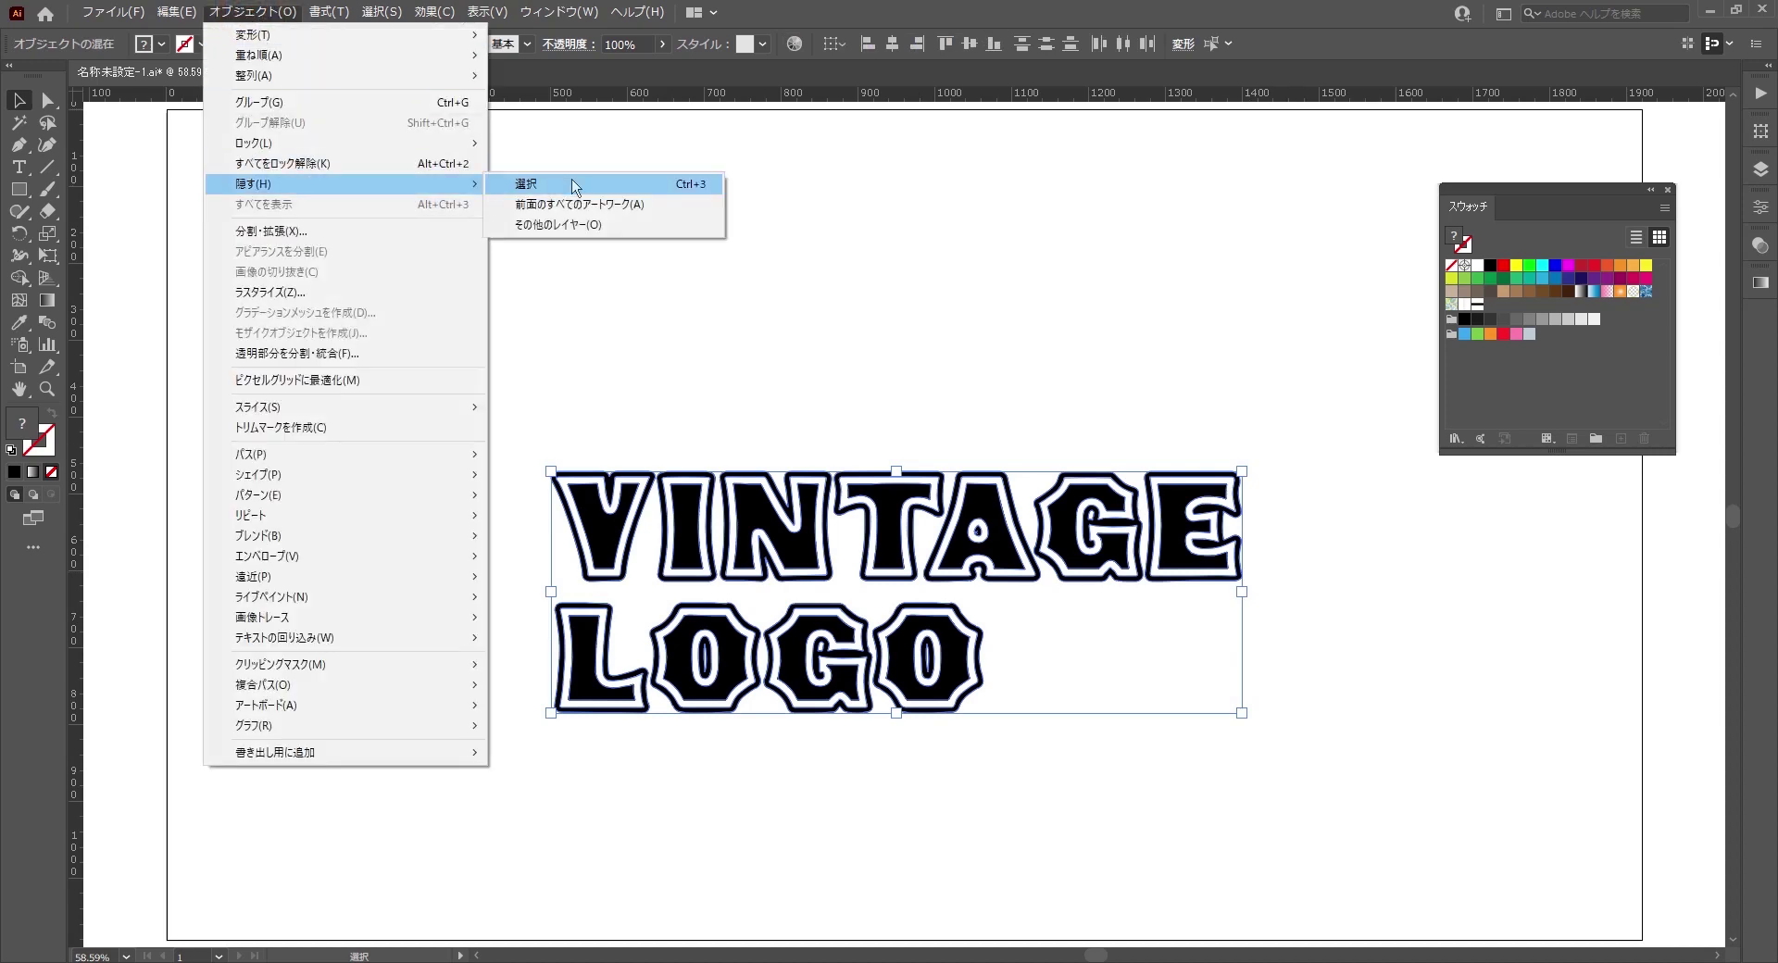
pyautogui.click(574, 191)
pyautogui.moveTo(475, 345); pyautogui.dragTo(1315, 781)
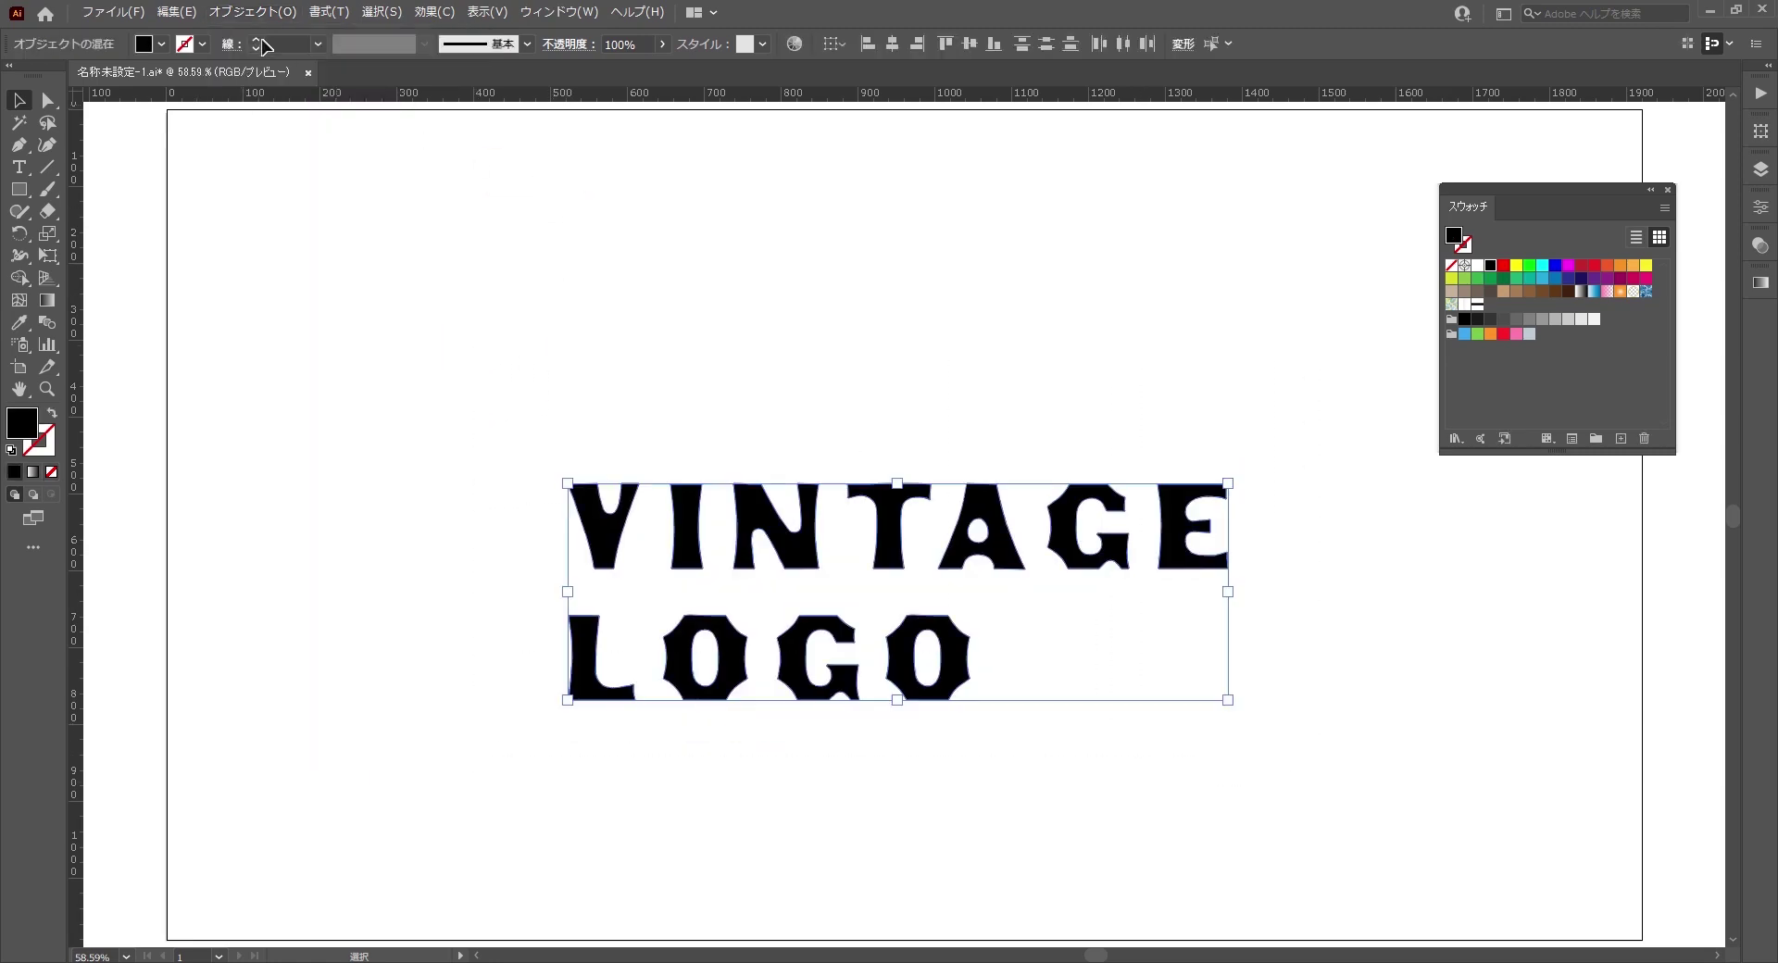
pyautogui.click(252, 11)
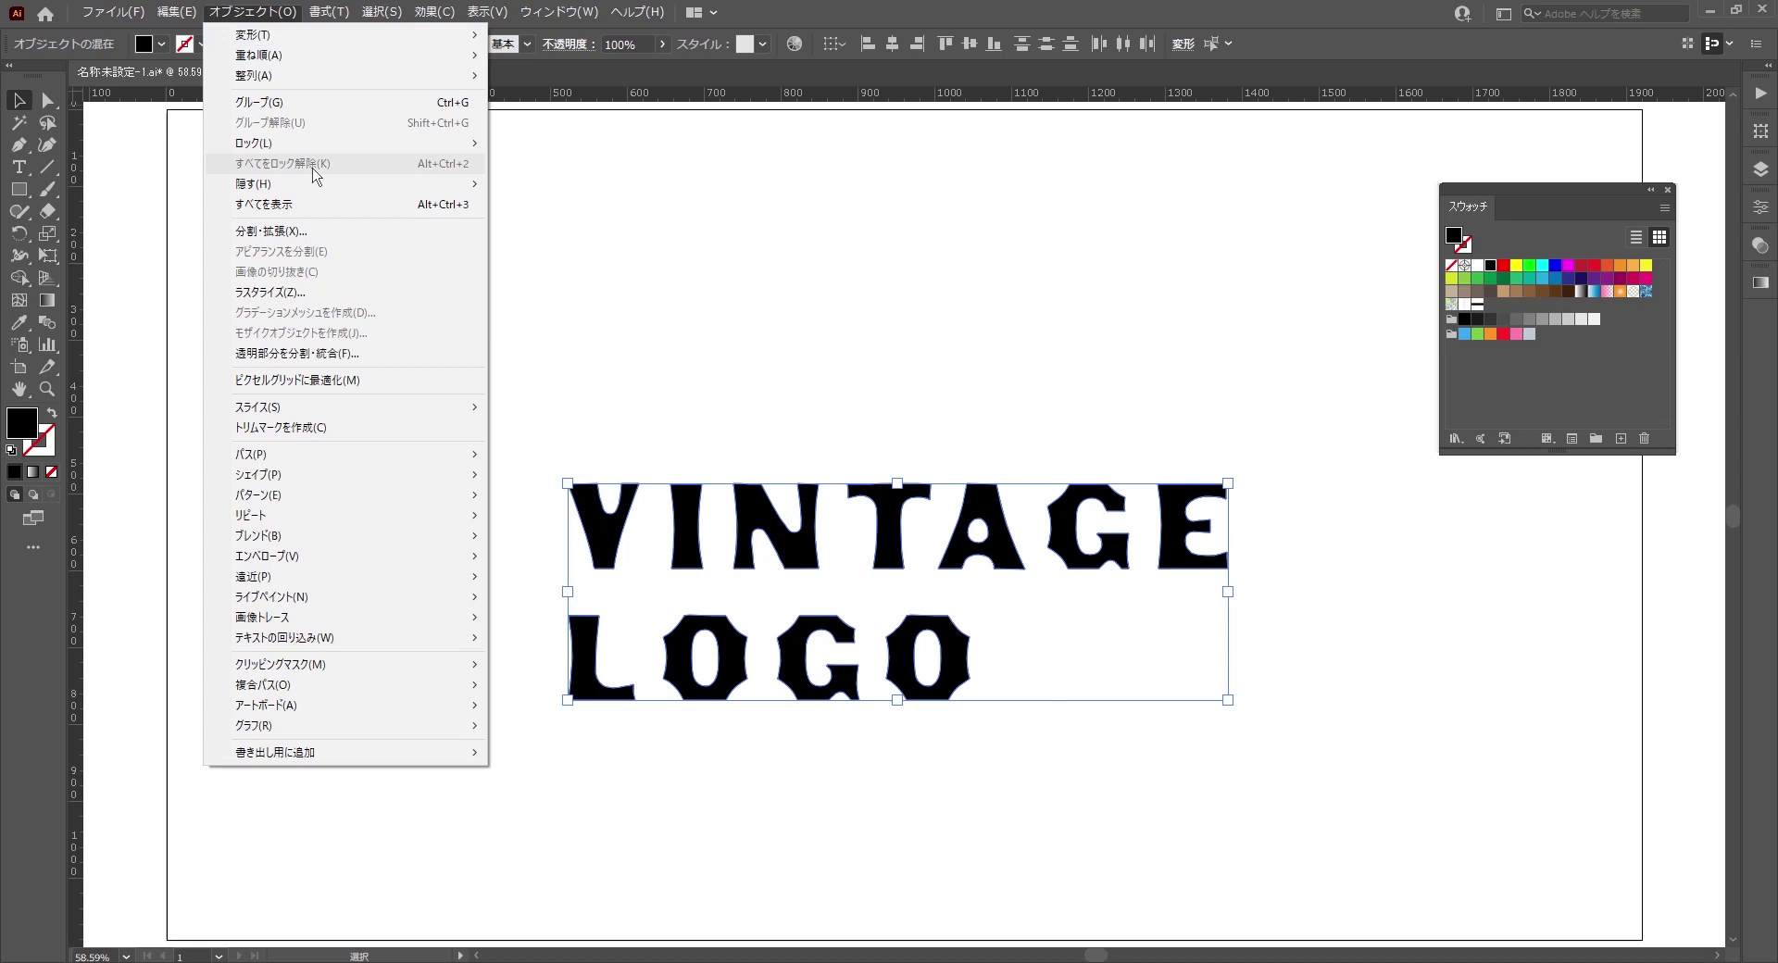
pyautogui.moveTo(348, 685)
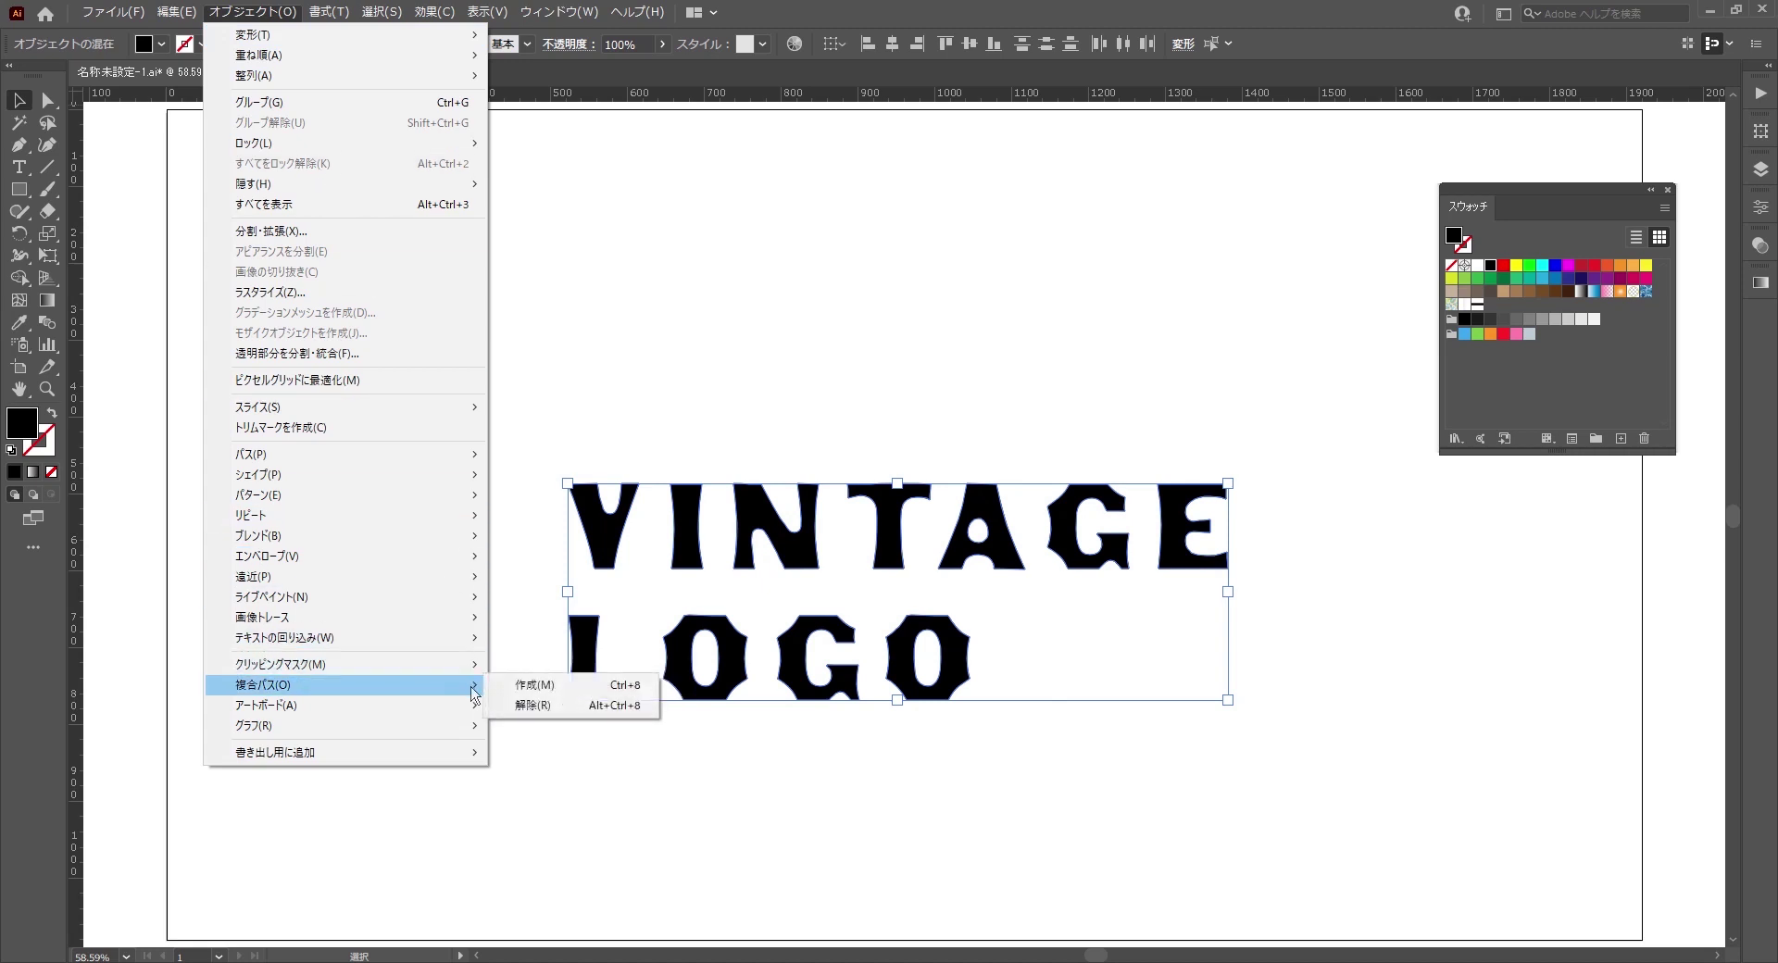
# - Make the black letters one compound path and paste a copy in front
pyautogui.click(556, 685)
pyautogui.click(1350, 765)
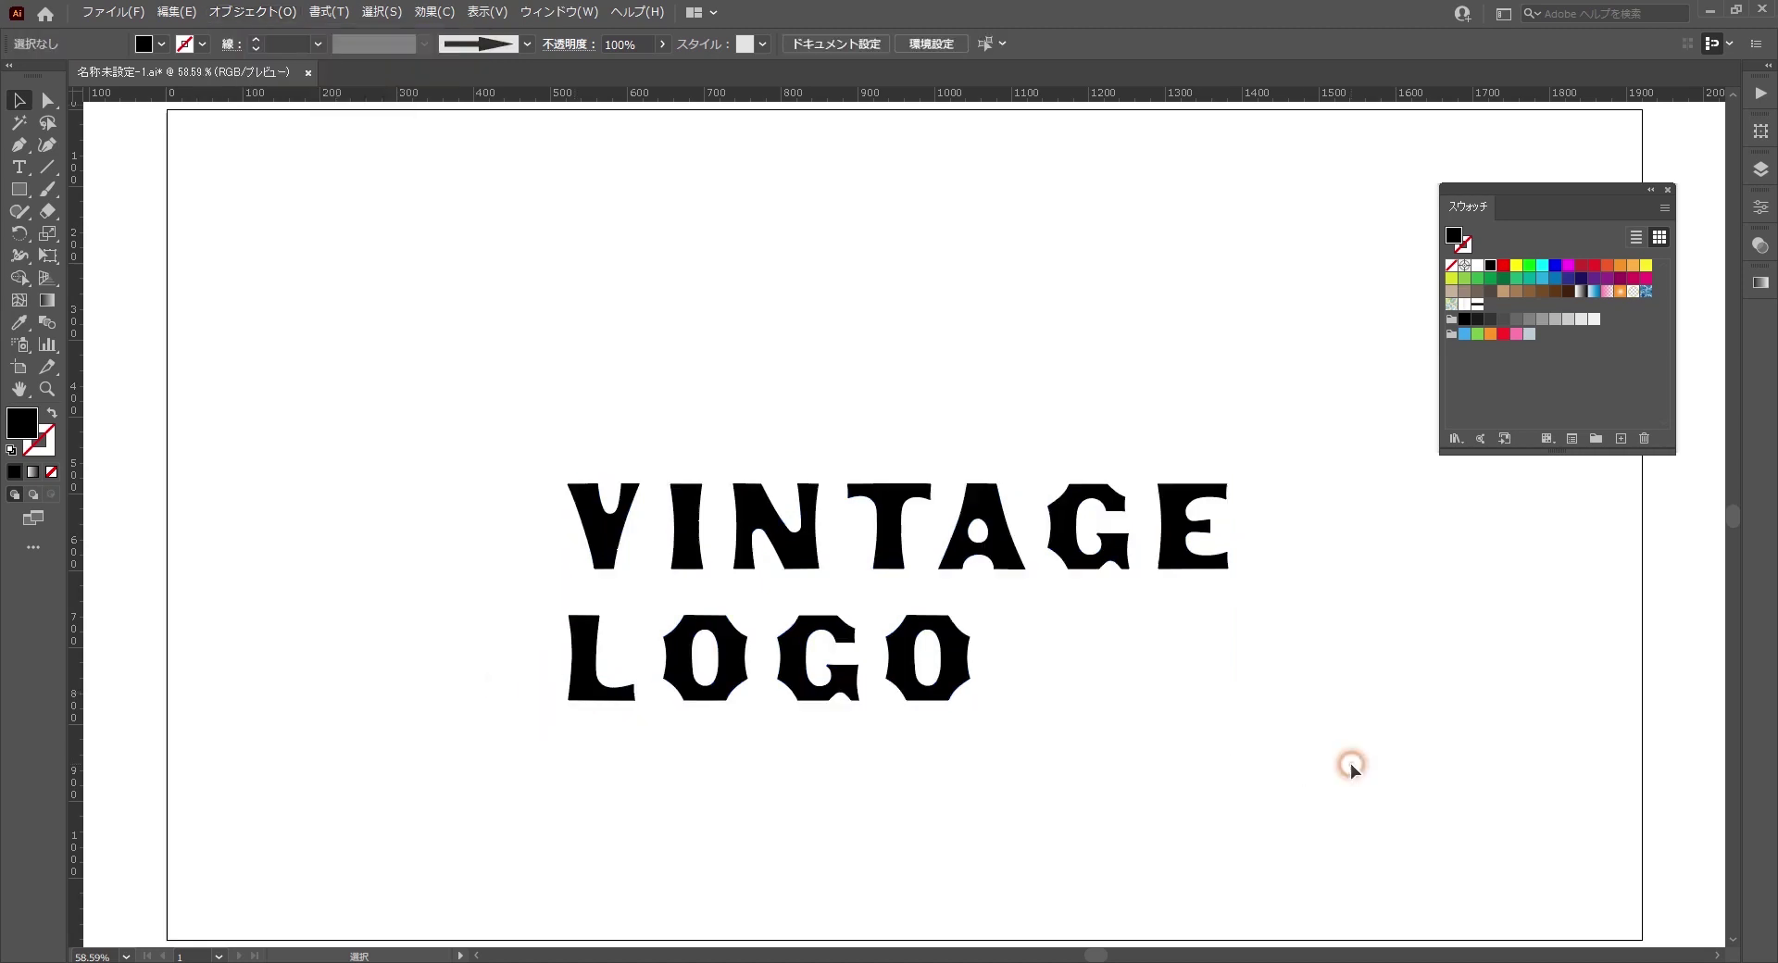
pyautogui.click(687, 553)
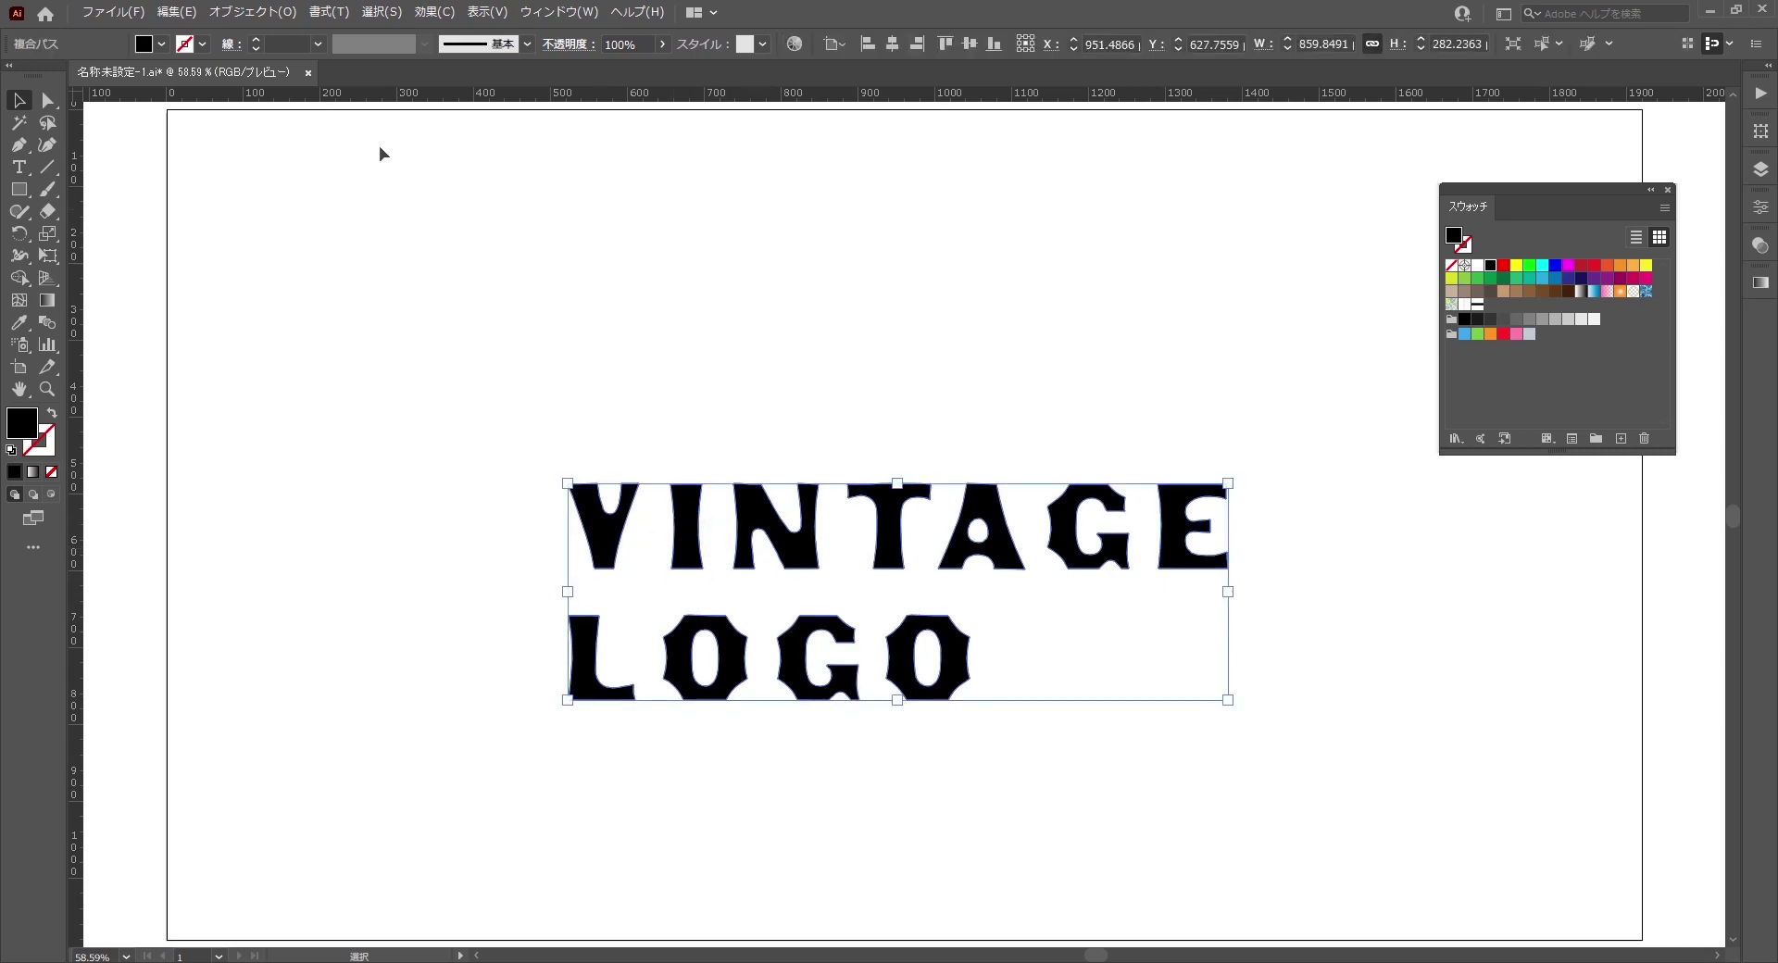
pyautogui.click(264, 11)
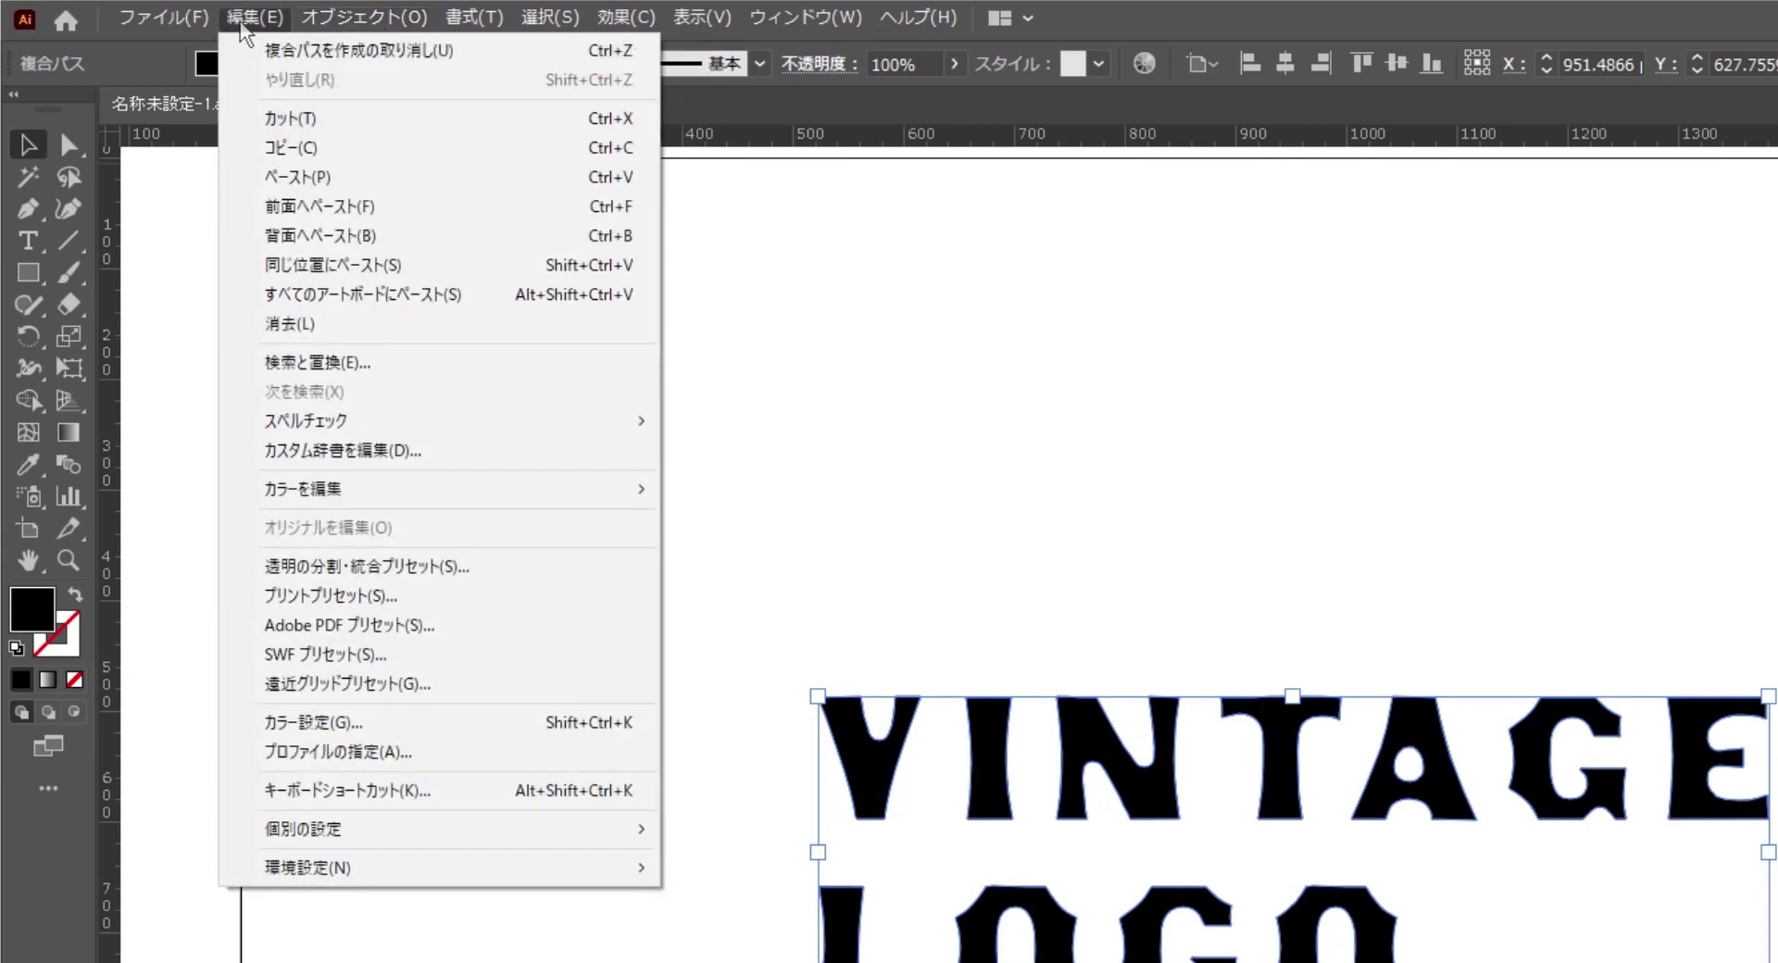
pyautogui.click(363, 219)
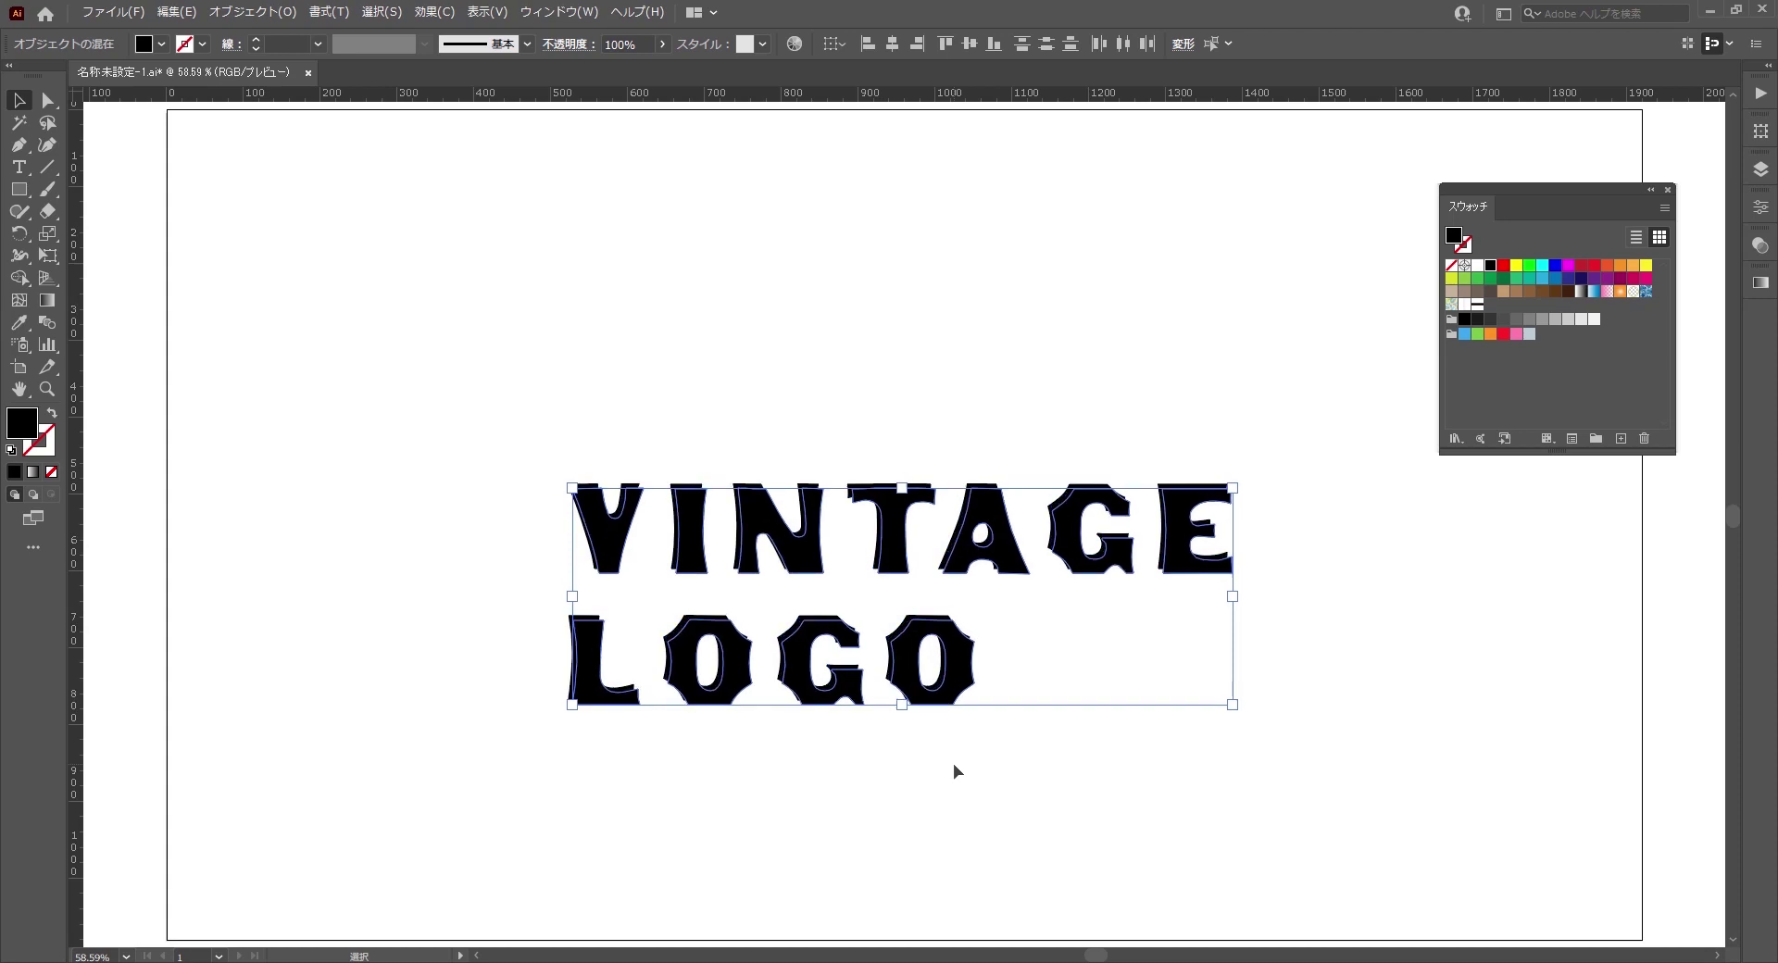
# - Subtract the front copy from the letters with Pathfinder Minus Front
pyautogui.click(1095, 808)
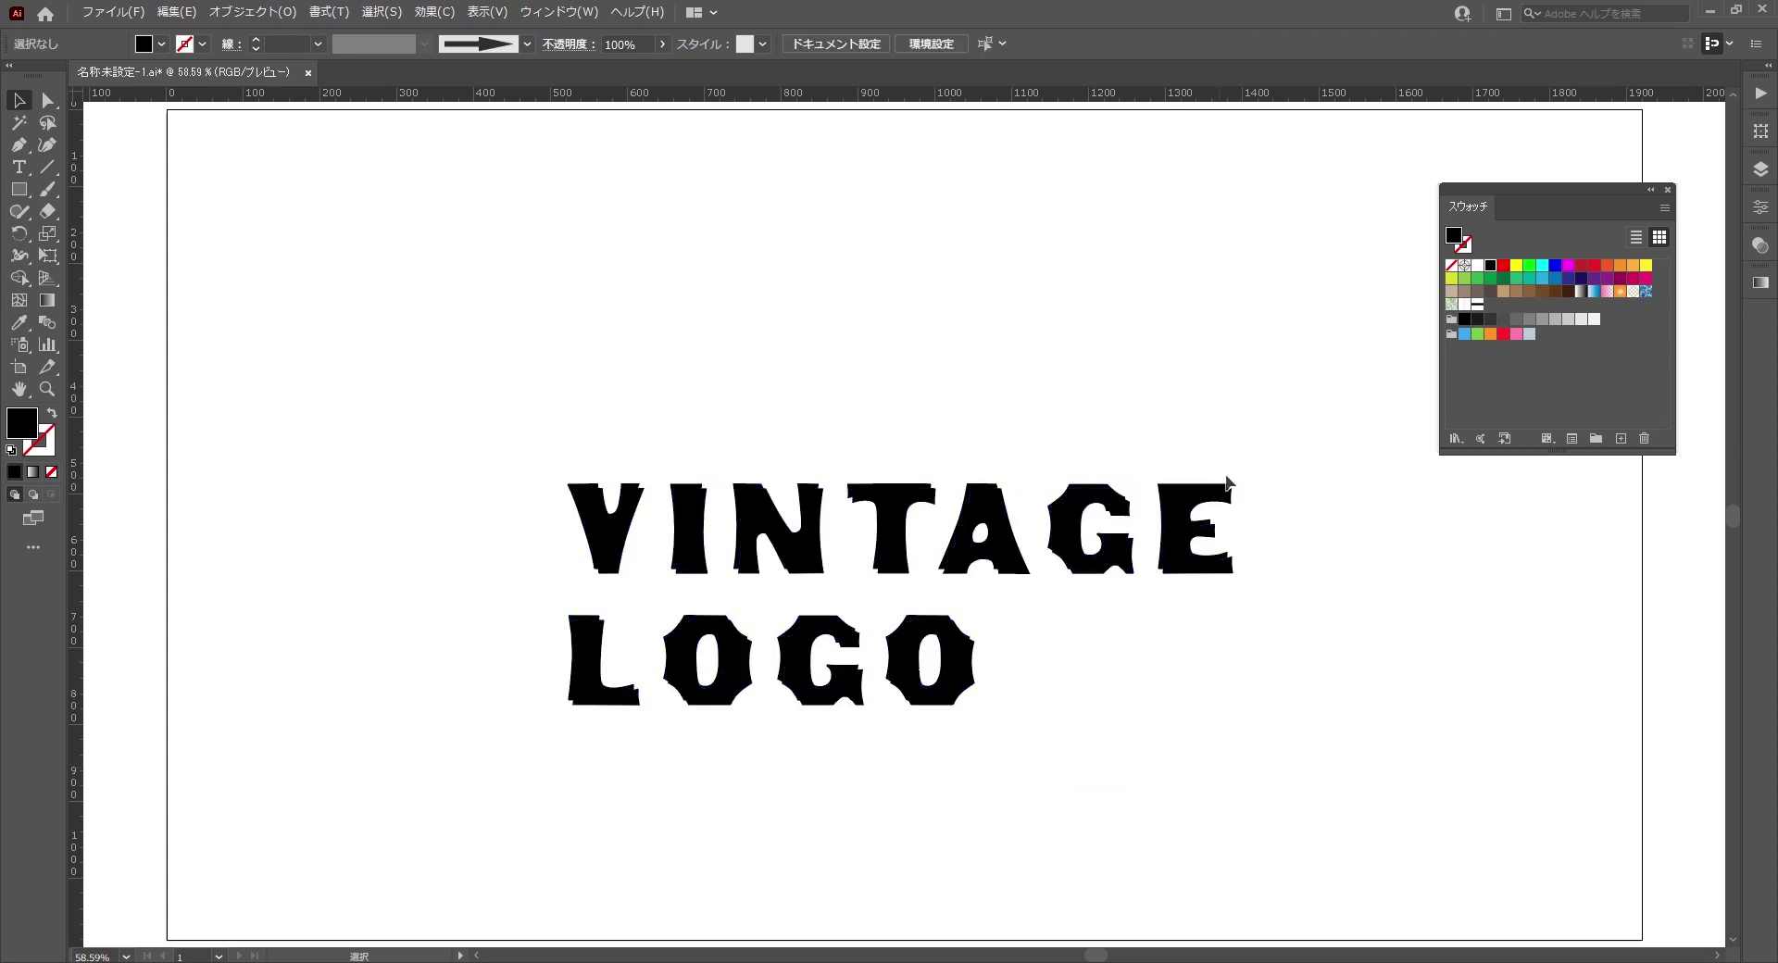
pyautogui.click(1277, 401)
pyautogui.moveTo(941, 547); pyautogui.dragTo(528, 783)
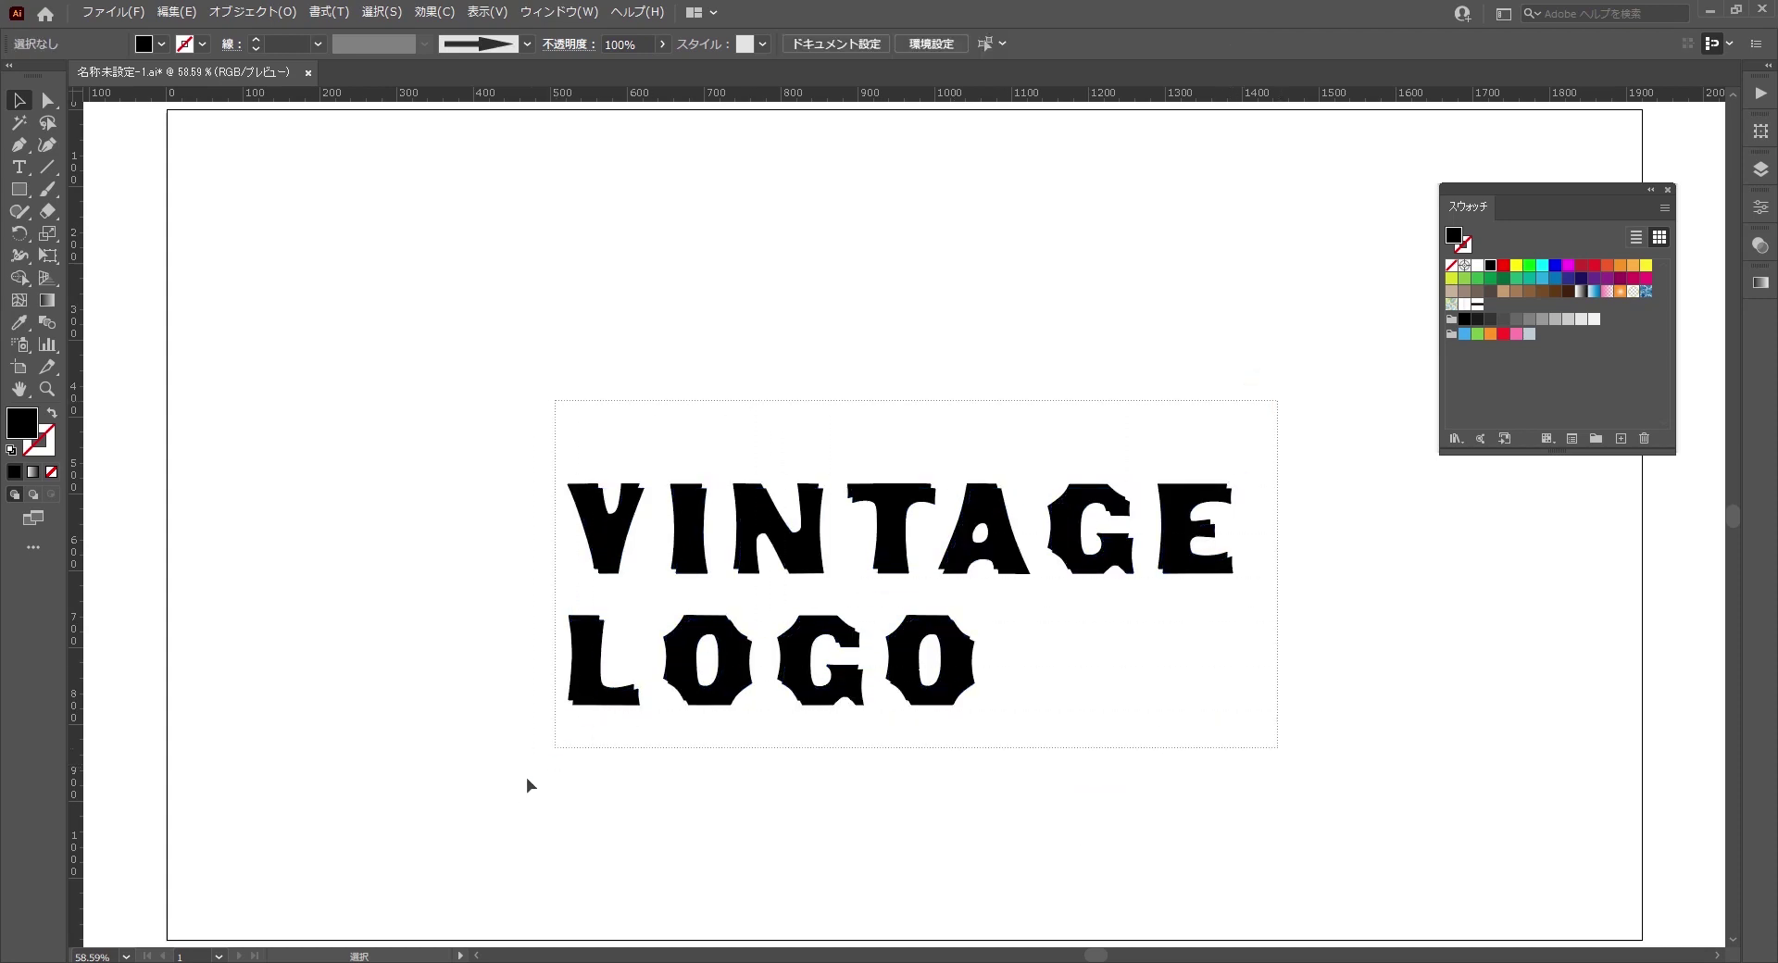
pyautogui.hotkey('ctrl', 'shift', 'F9')
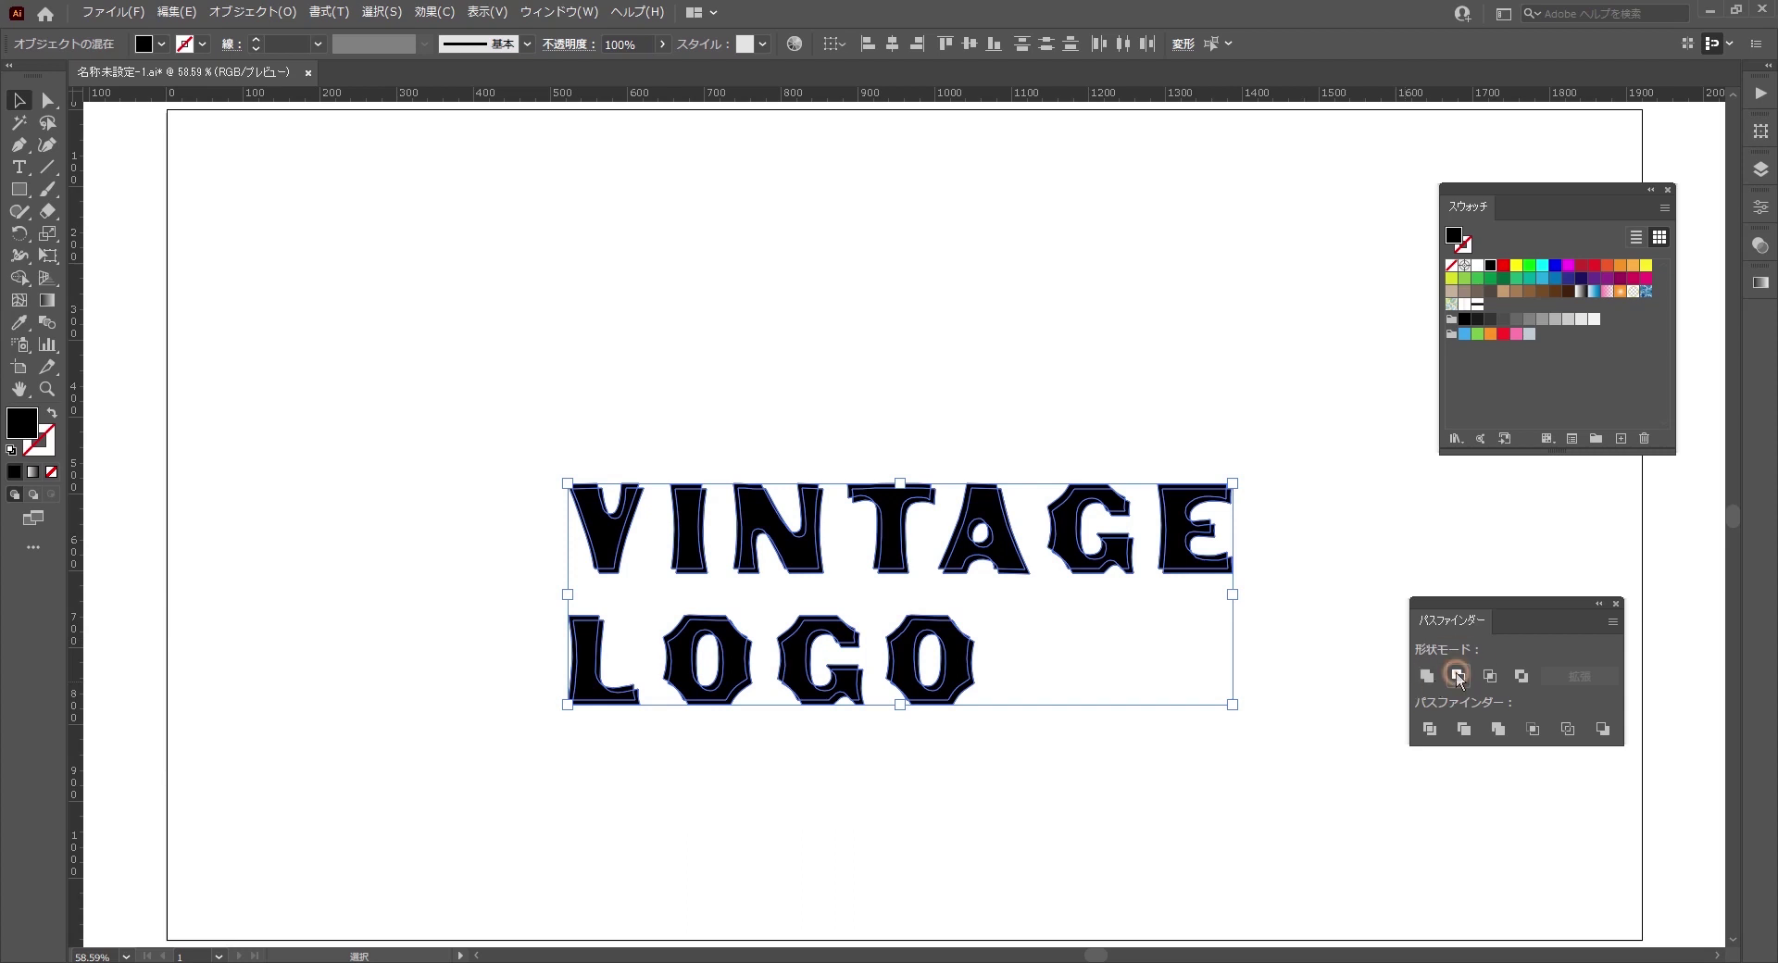
pyautogui.click(1459, 677)
pyautogui.click(1335, 710)
# - Show all hidden outlines and enlarge the LOGO line to sit under VINTAGE
pyautogui.click(223, 11)
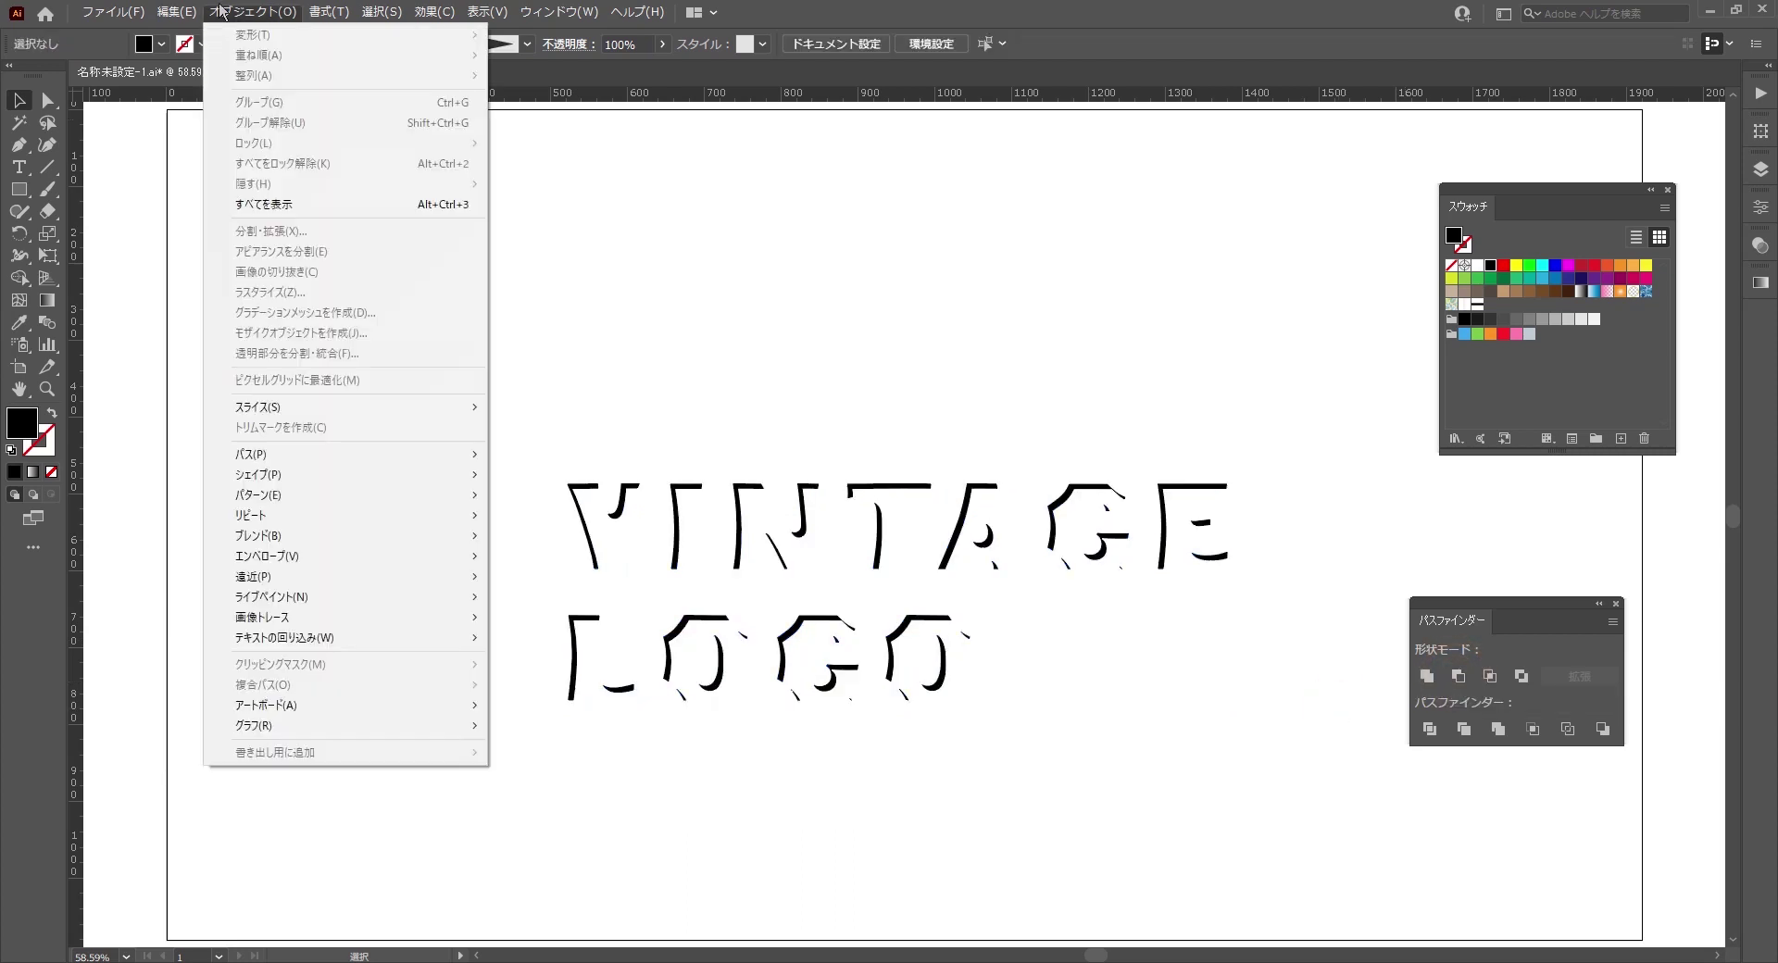
pyautogui.click(324, 204)
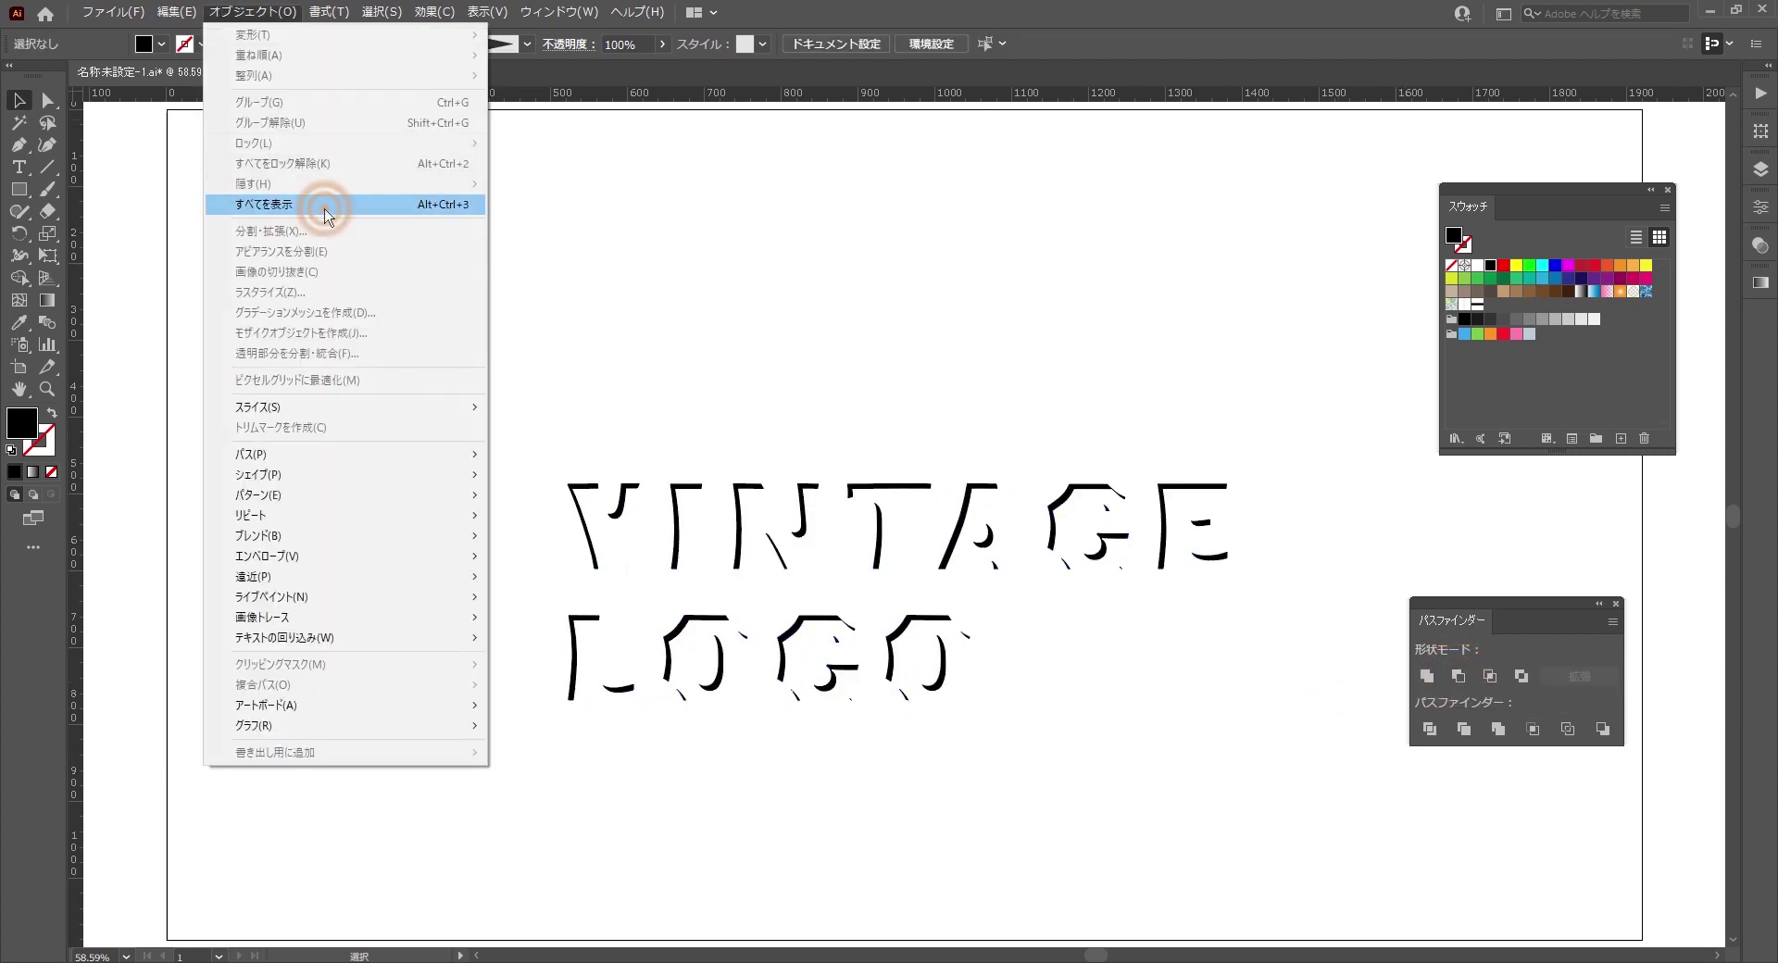
pyautogui.click(1326, 788)
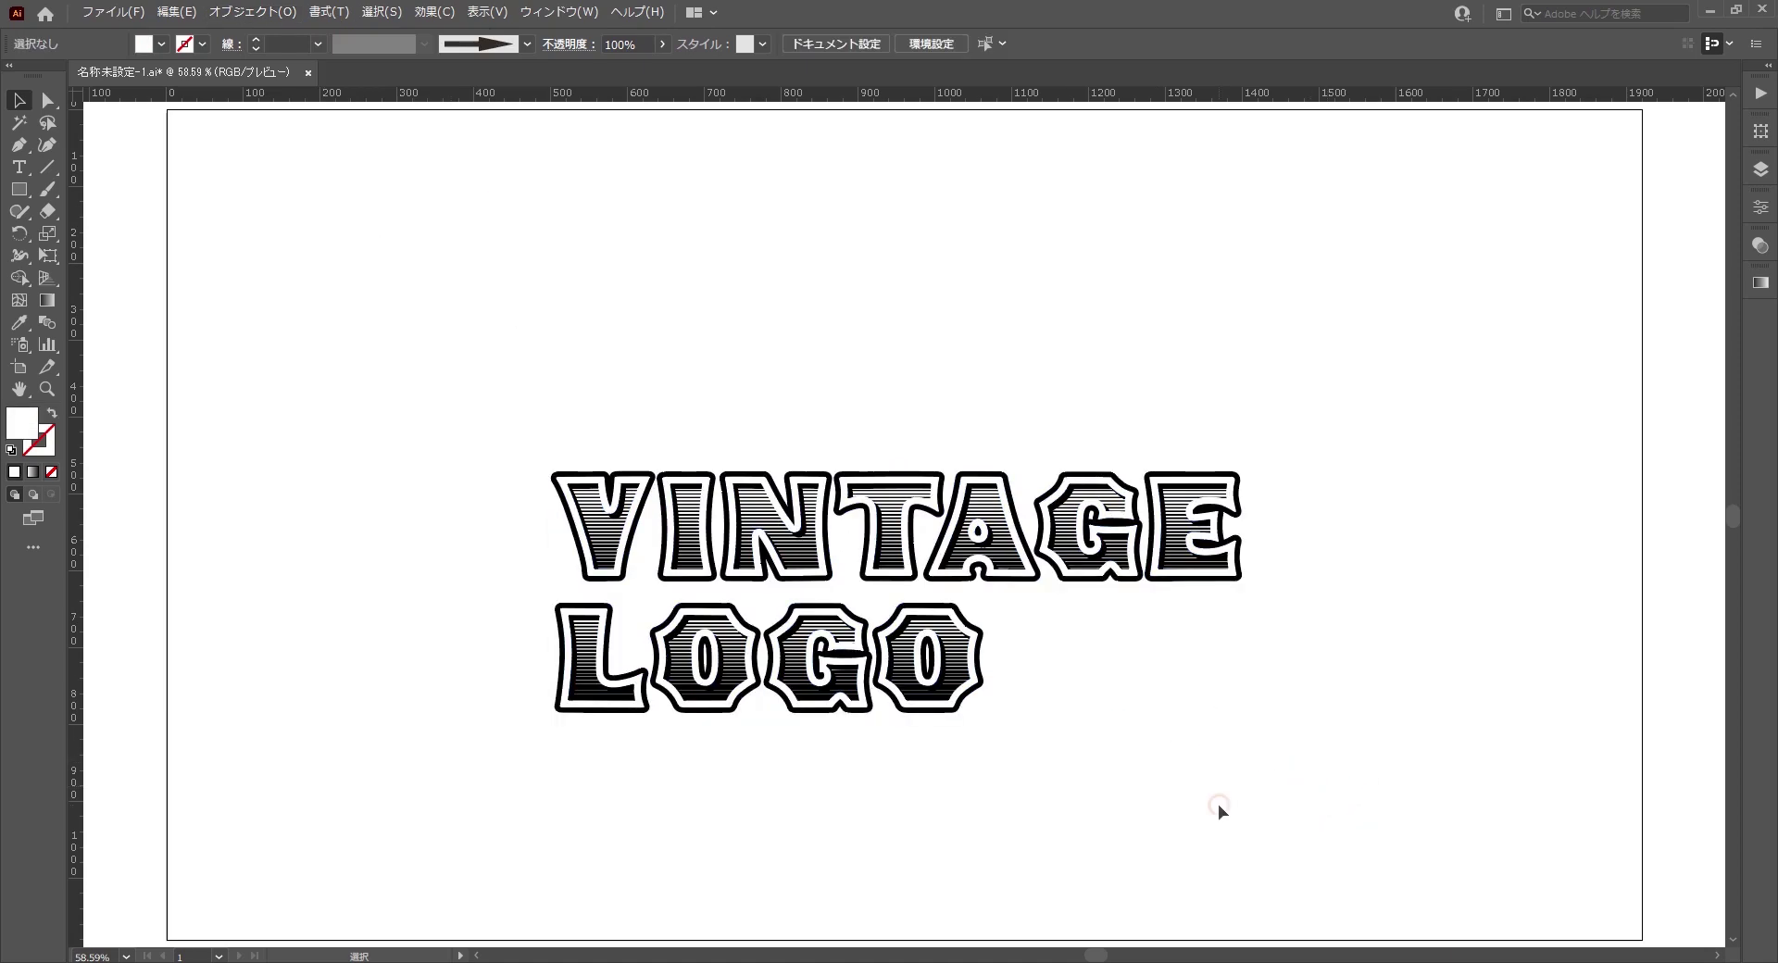
pyautogui.moveTo(1218, 804); pyautogui.dragTo(465, 604)
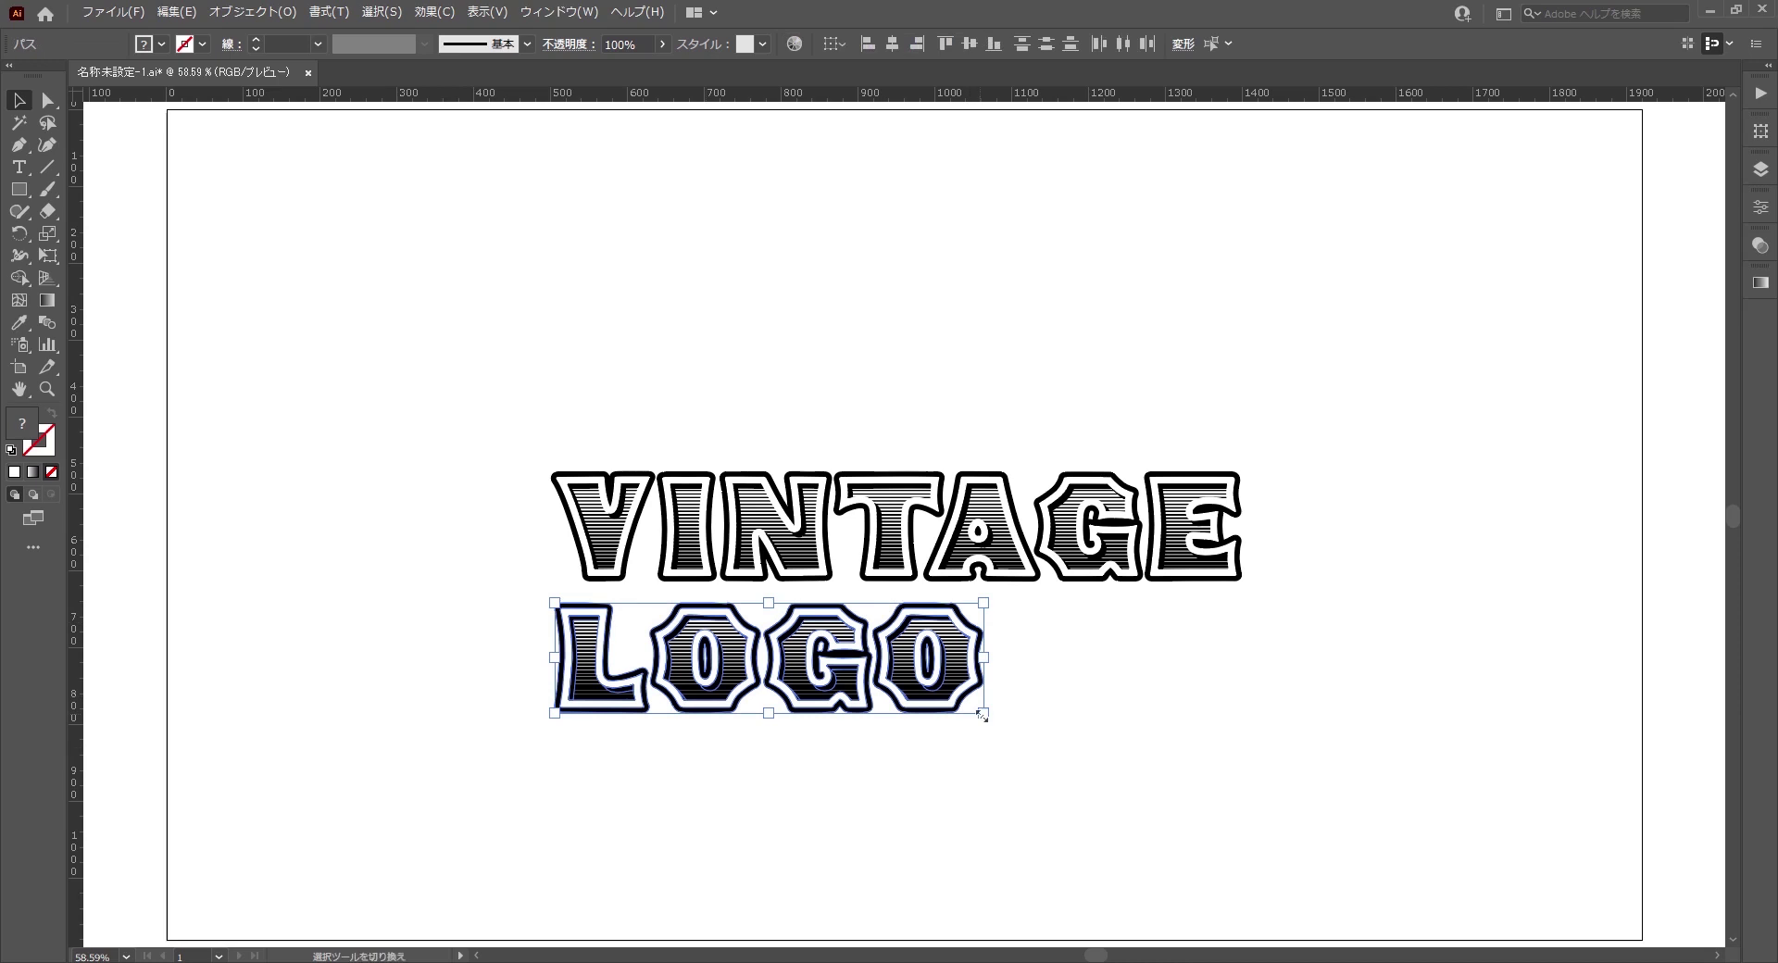
pyautogui.moveTo(983, 728); pyautogui.dragTo(1095, 760)
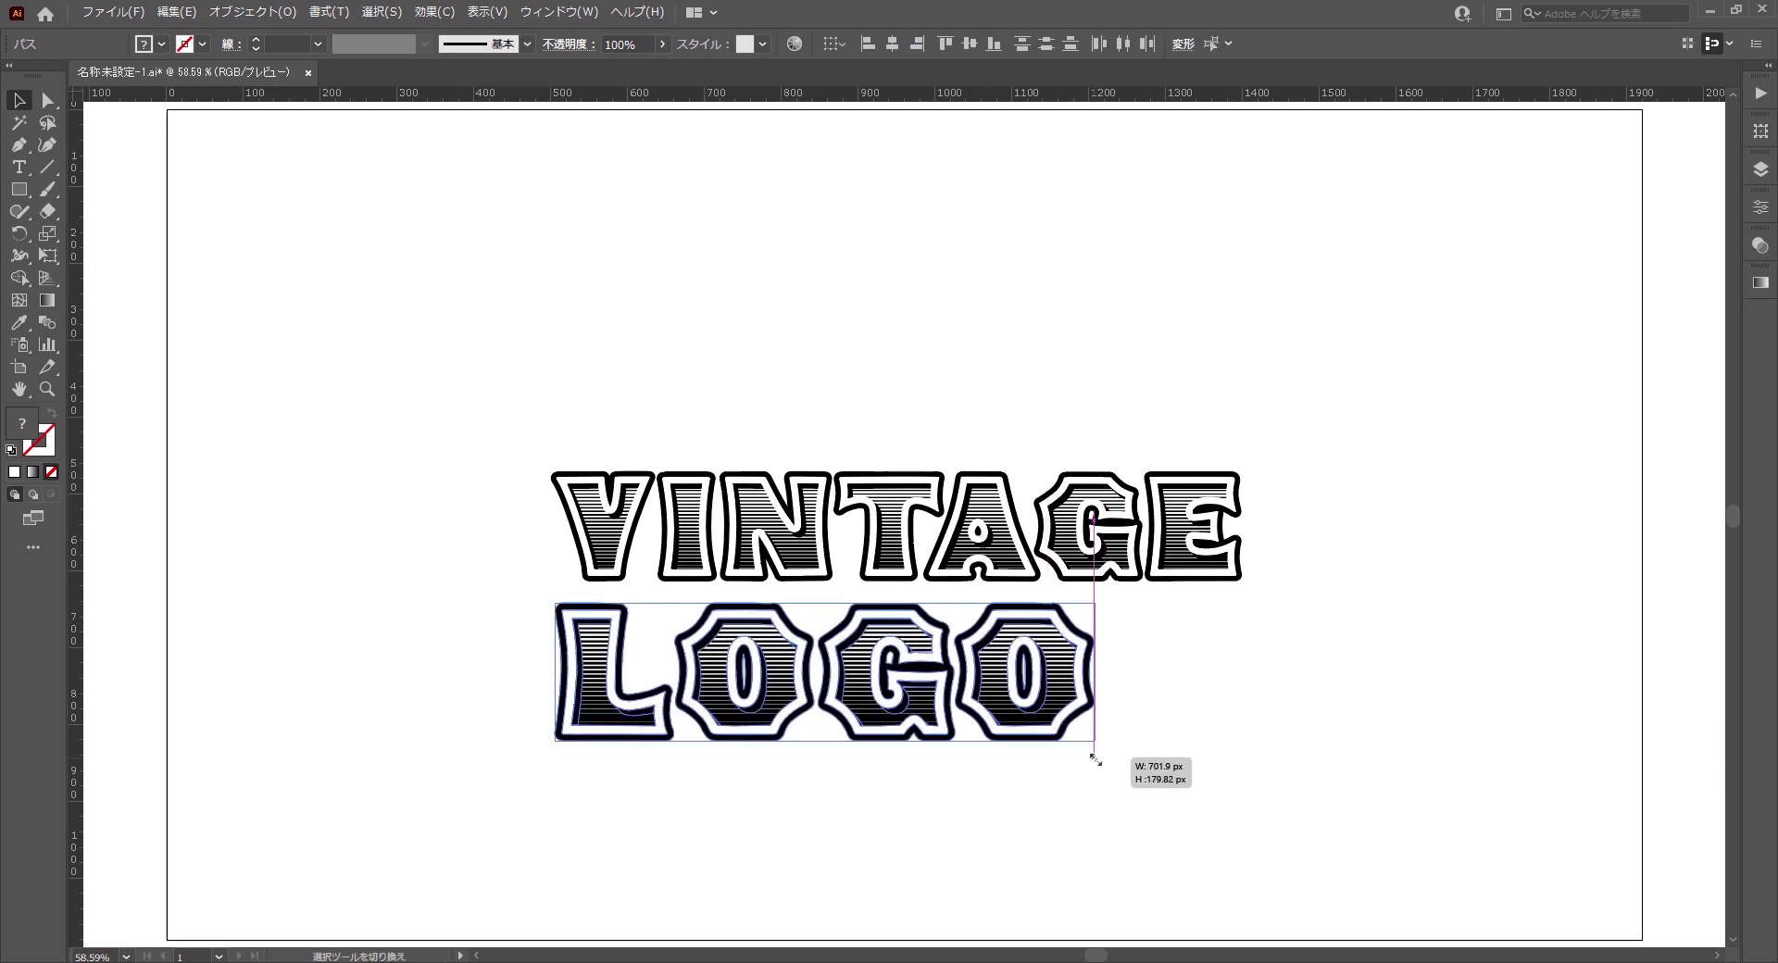
pyautogui.moveTo(1095, 760); pyautogui.dragTo(1096, 760)
pyautogui.click(1241, 717)
# - Magic Wand–select the striped fills and give them a 2 px black stroke
pyautogui.press('y')
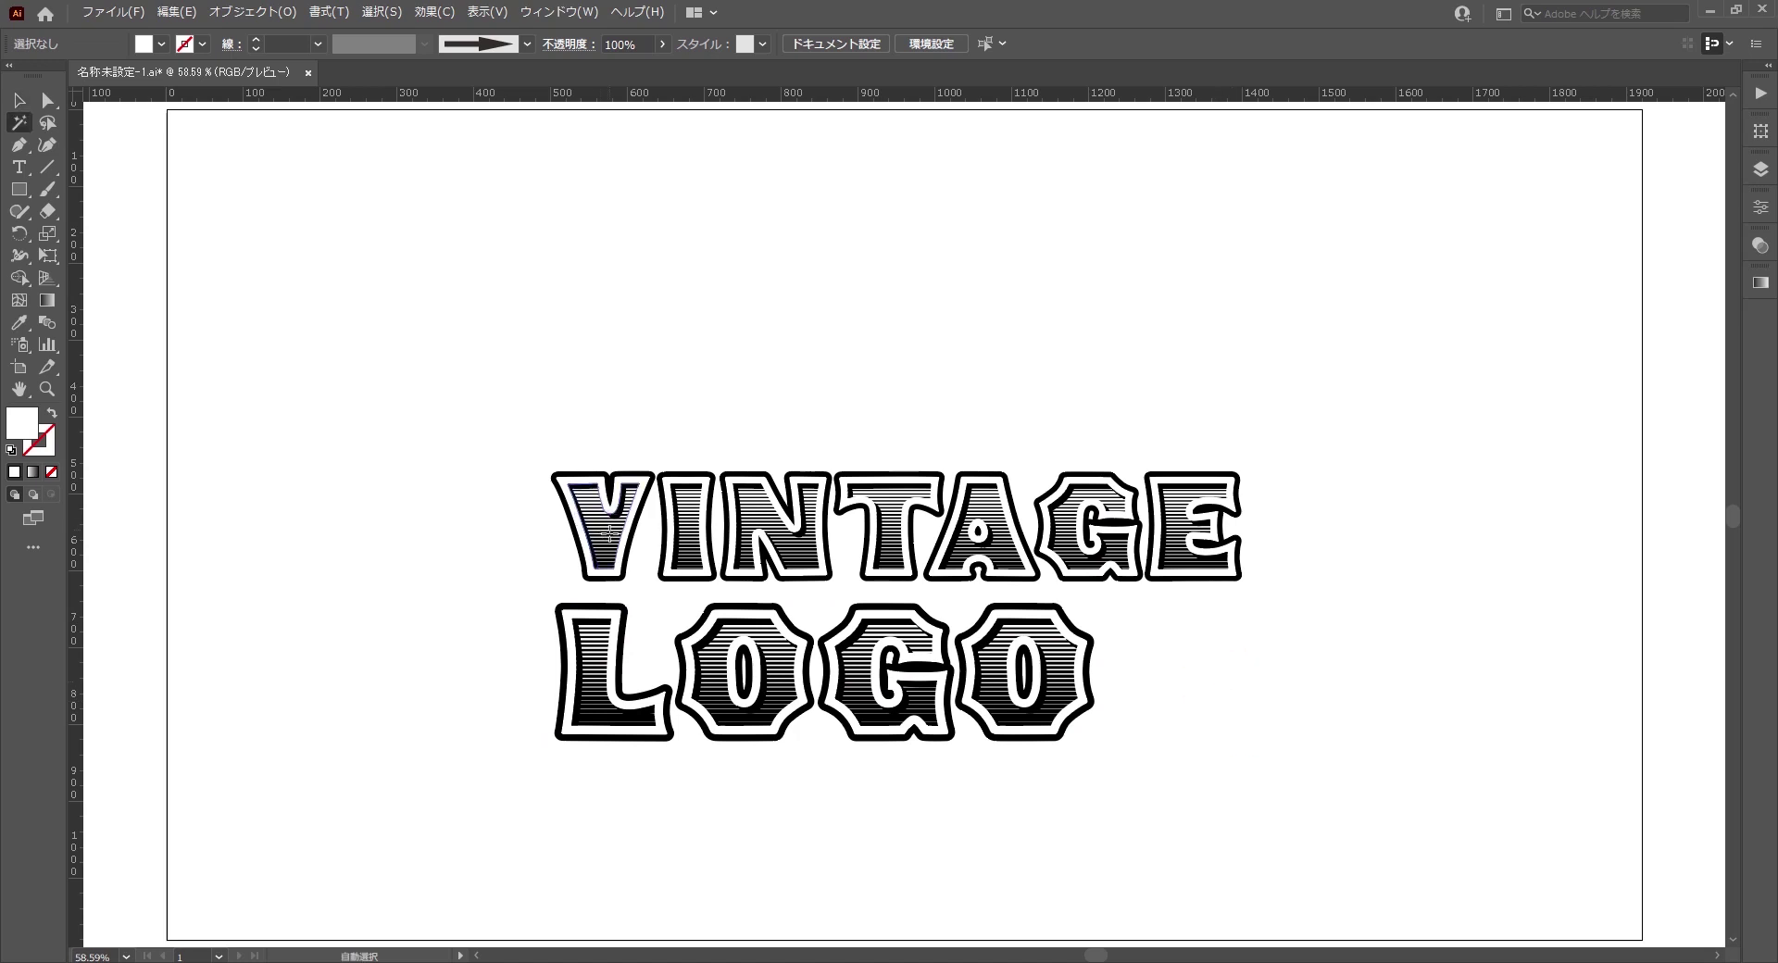
pyautogui.click(610, 533)
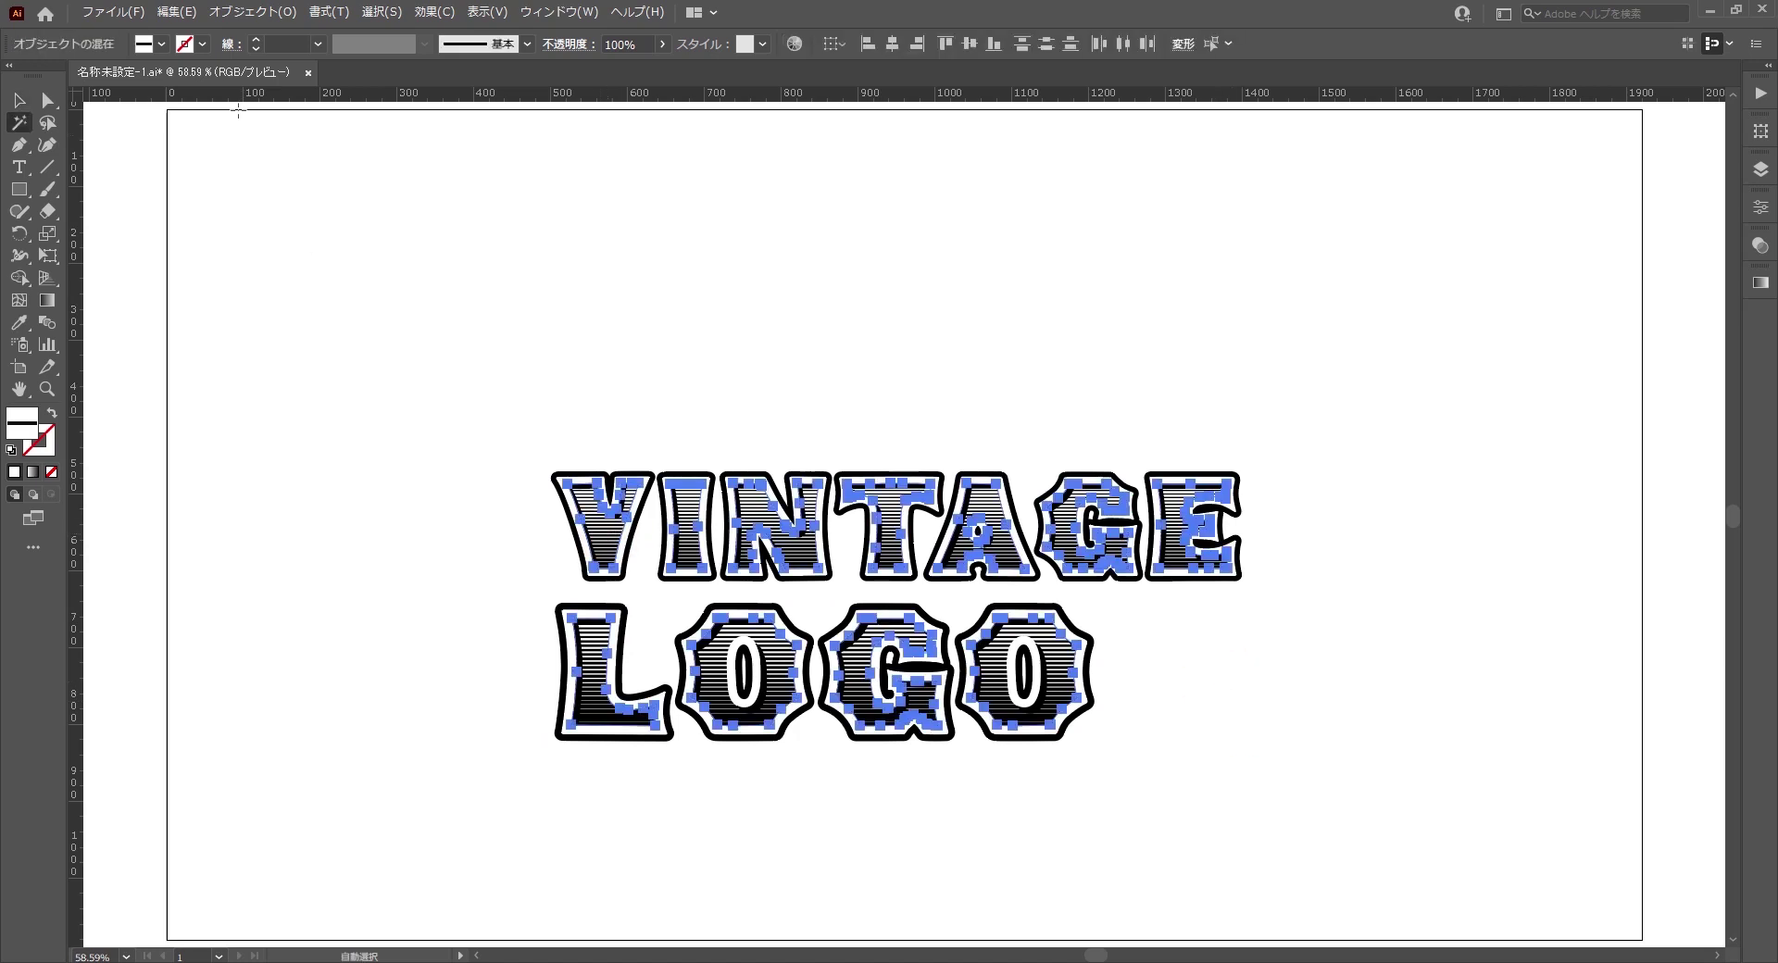
pyautogui.hotkey('ctrl', 'h')
pyautogui.click(202, 43)
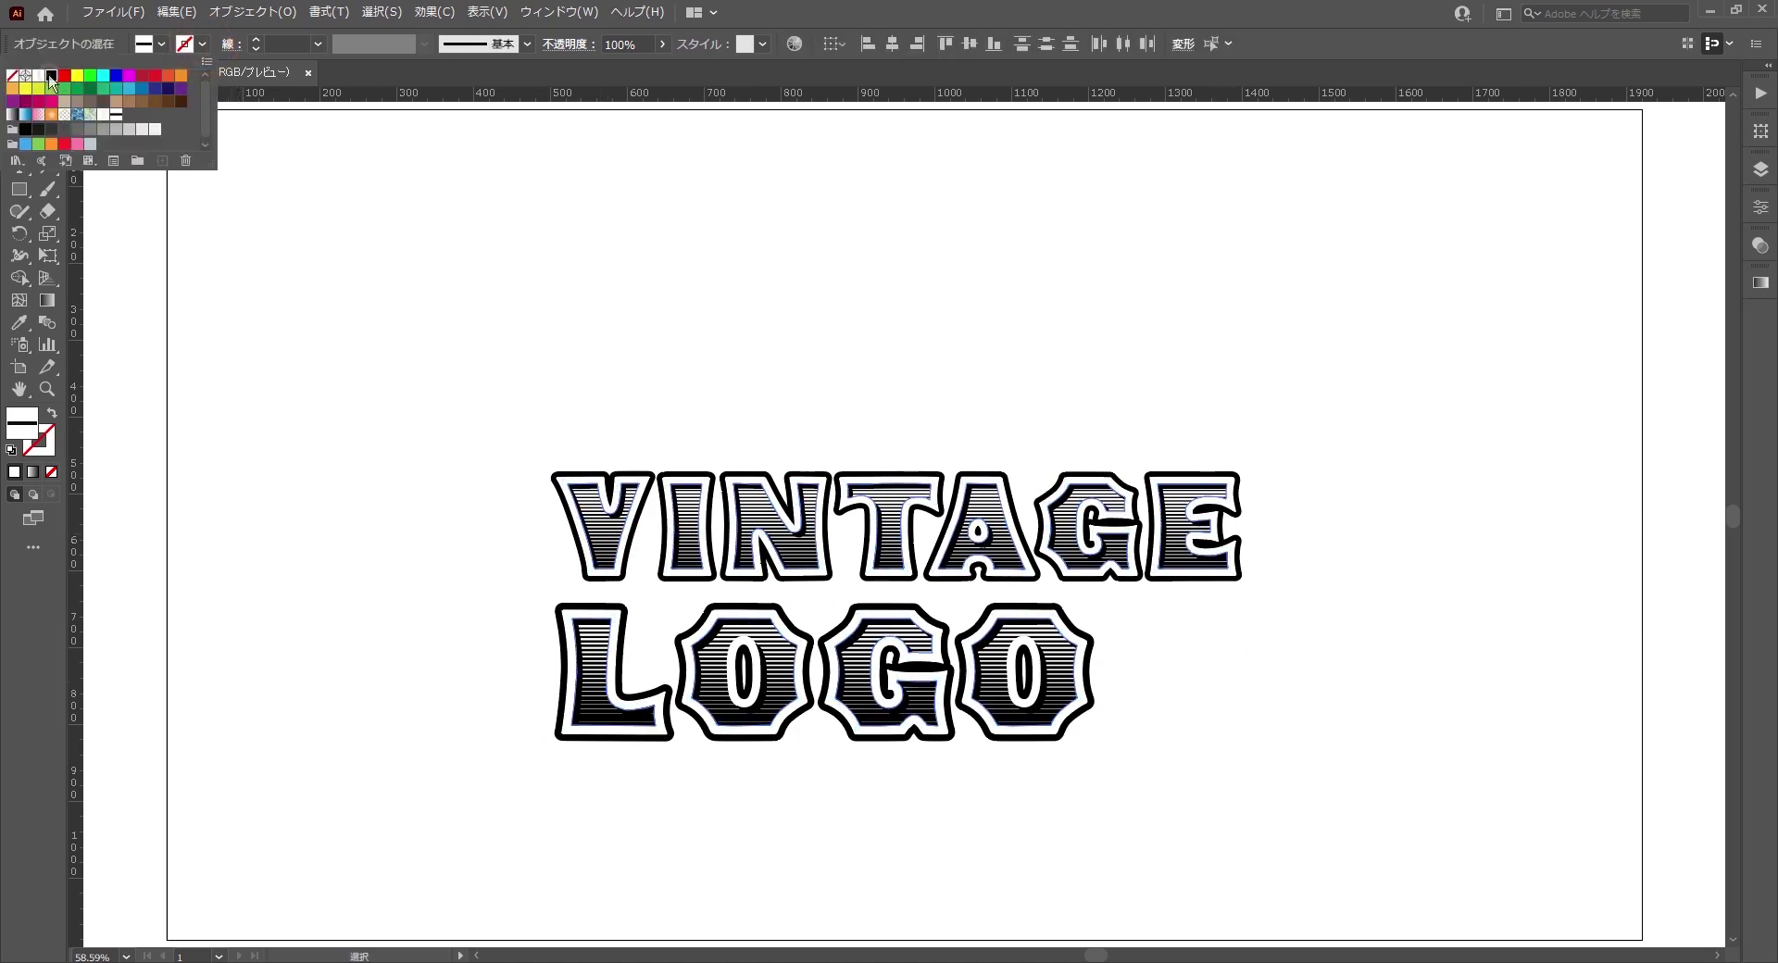
pyautogui.click(51, 77)
pyautogui.click(1137, 9)
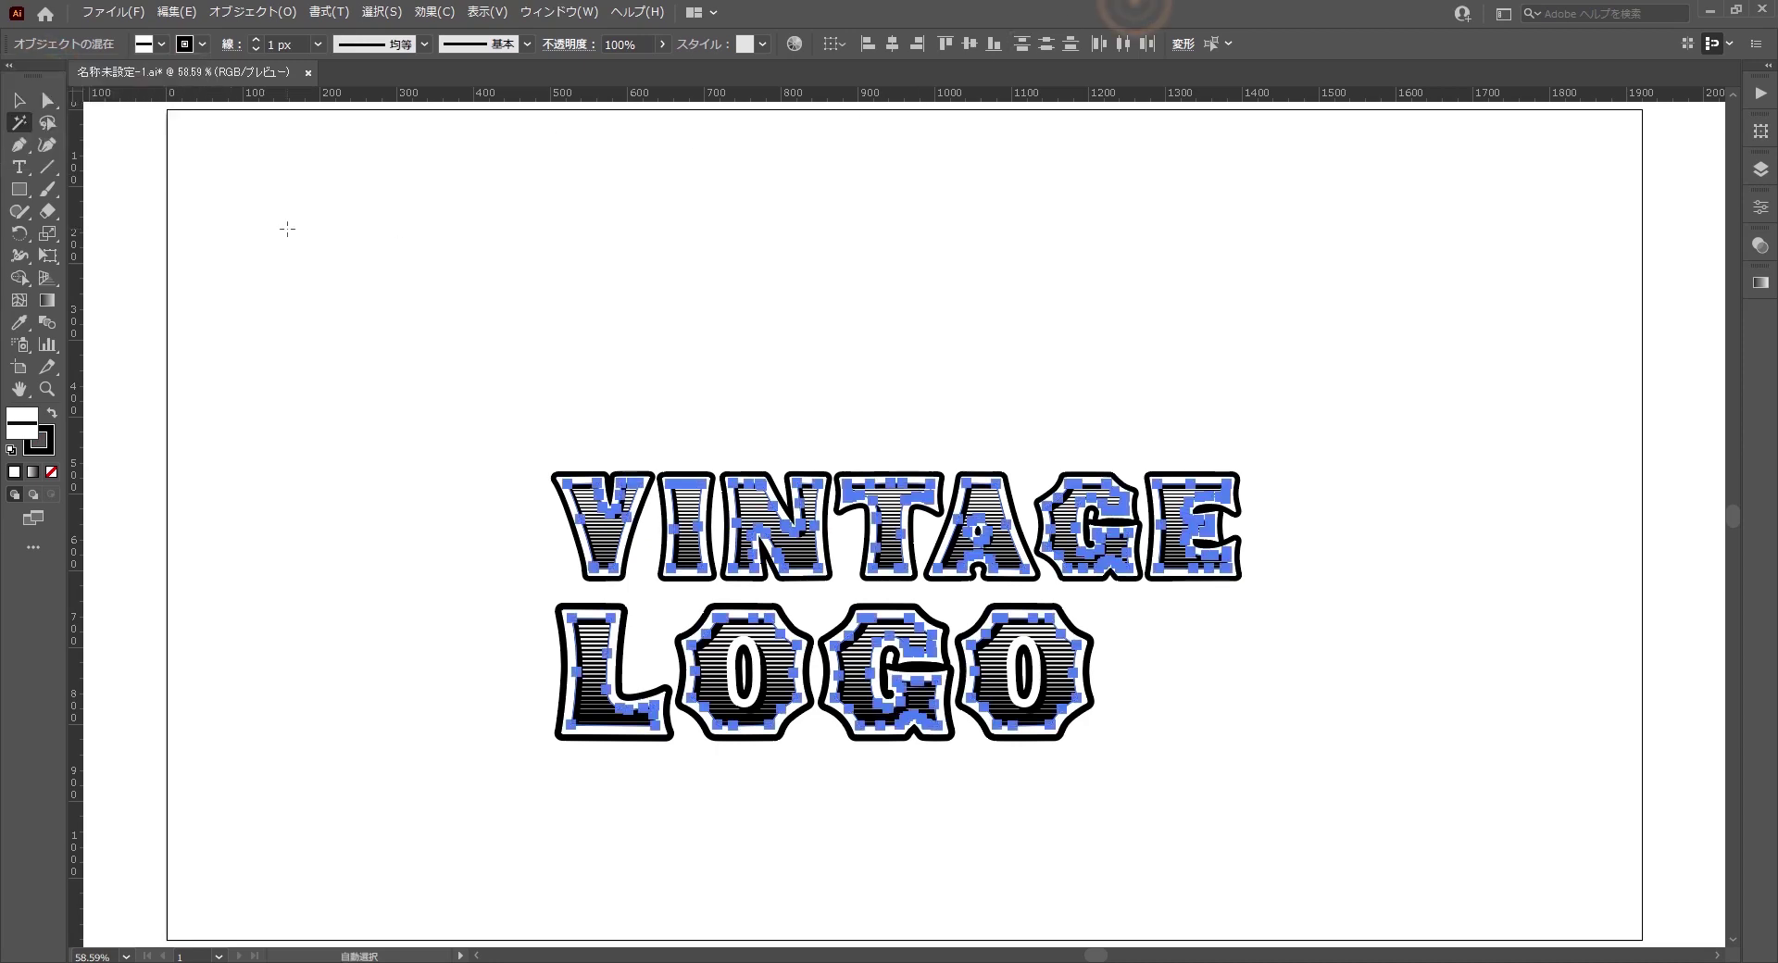
pyautogui.click(255, 41)
pyautogui.hotkey('ctrl', 'shift', 'a')
# - Zoom in on the lettering and Shift-select all seven VINTAGE letters
pyautogui.press('z')
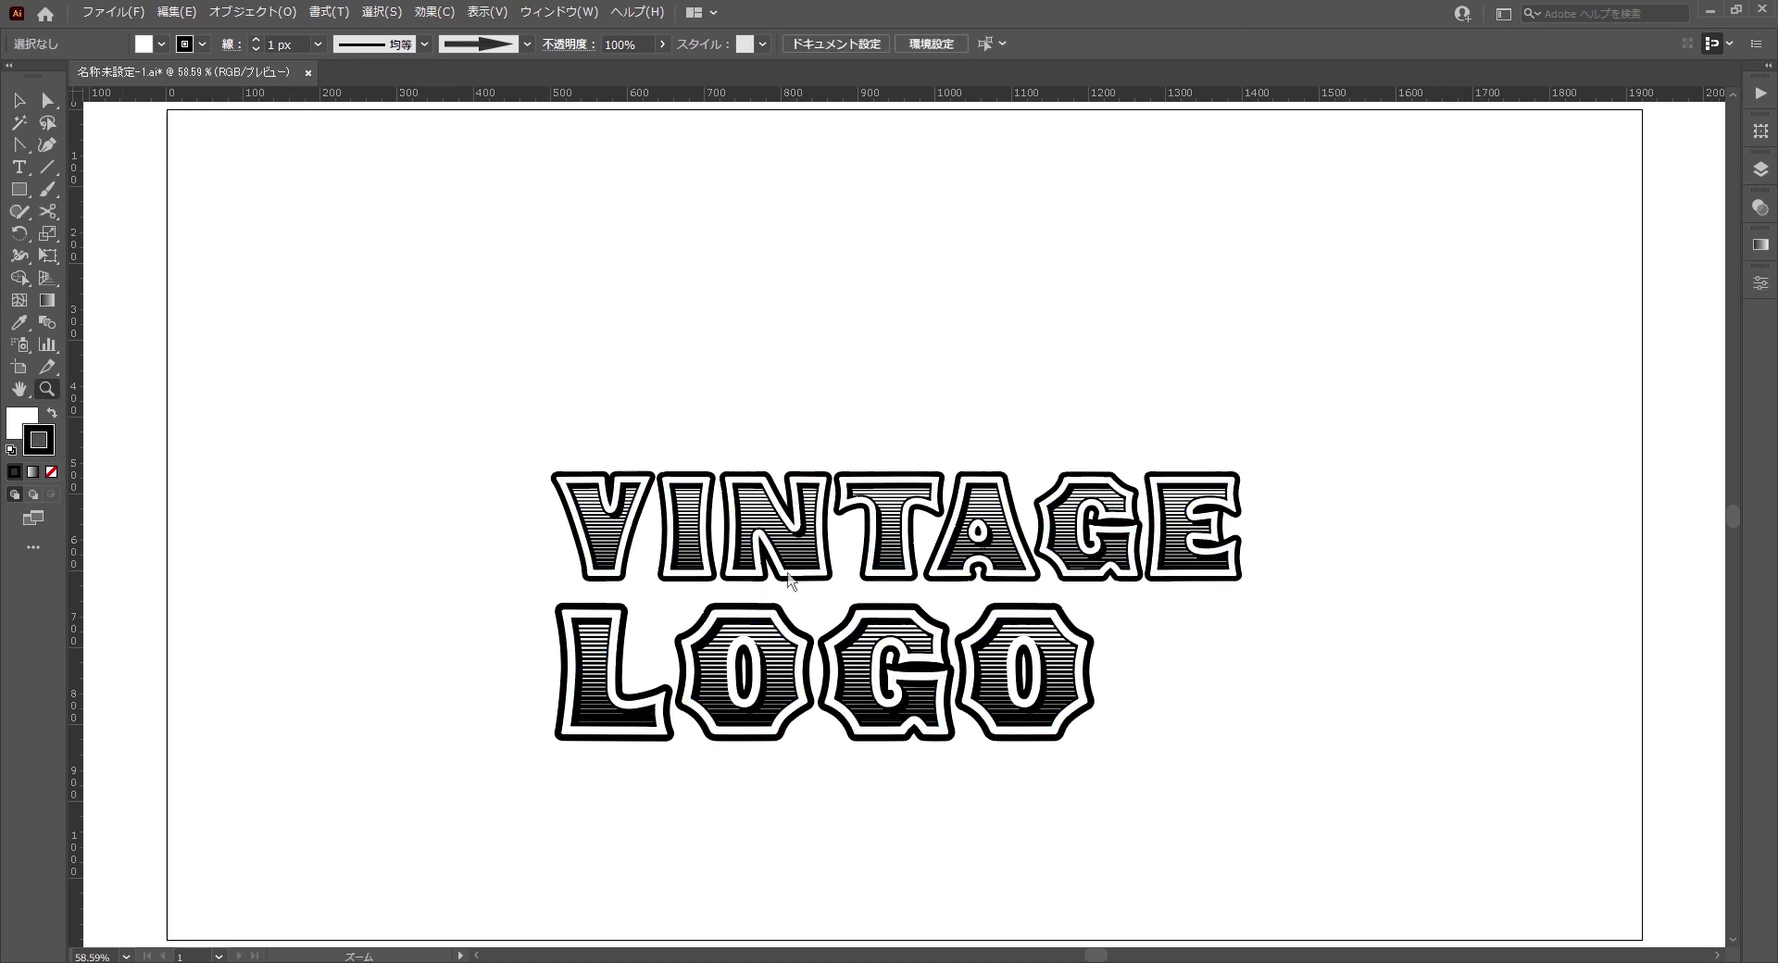
pyautogui.moveTo(785, 571); pyautogui.dragTo(861, 574)
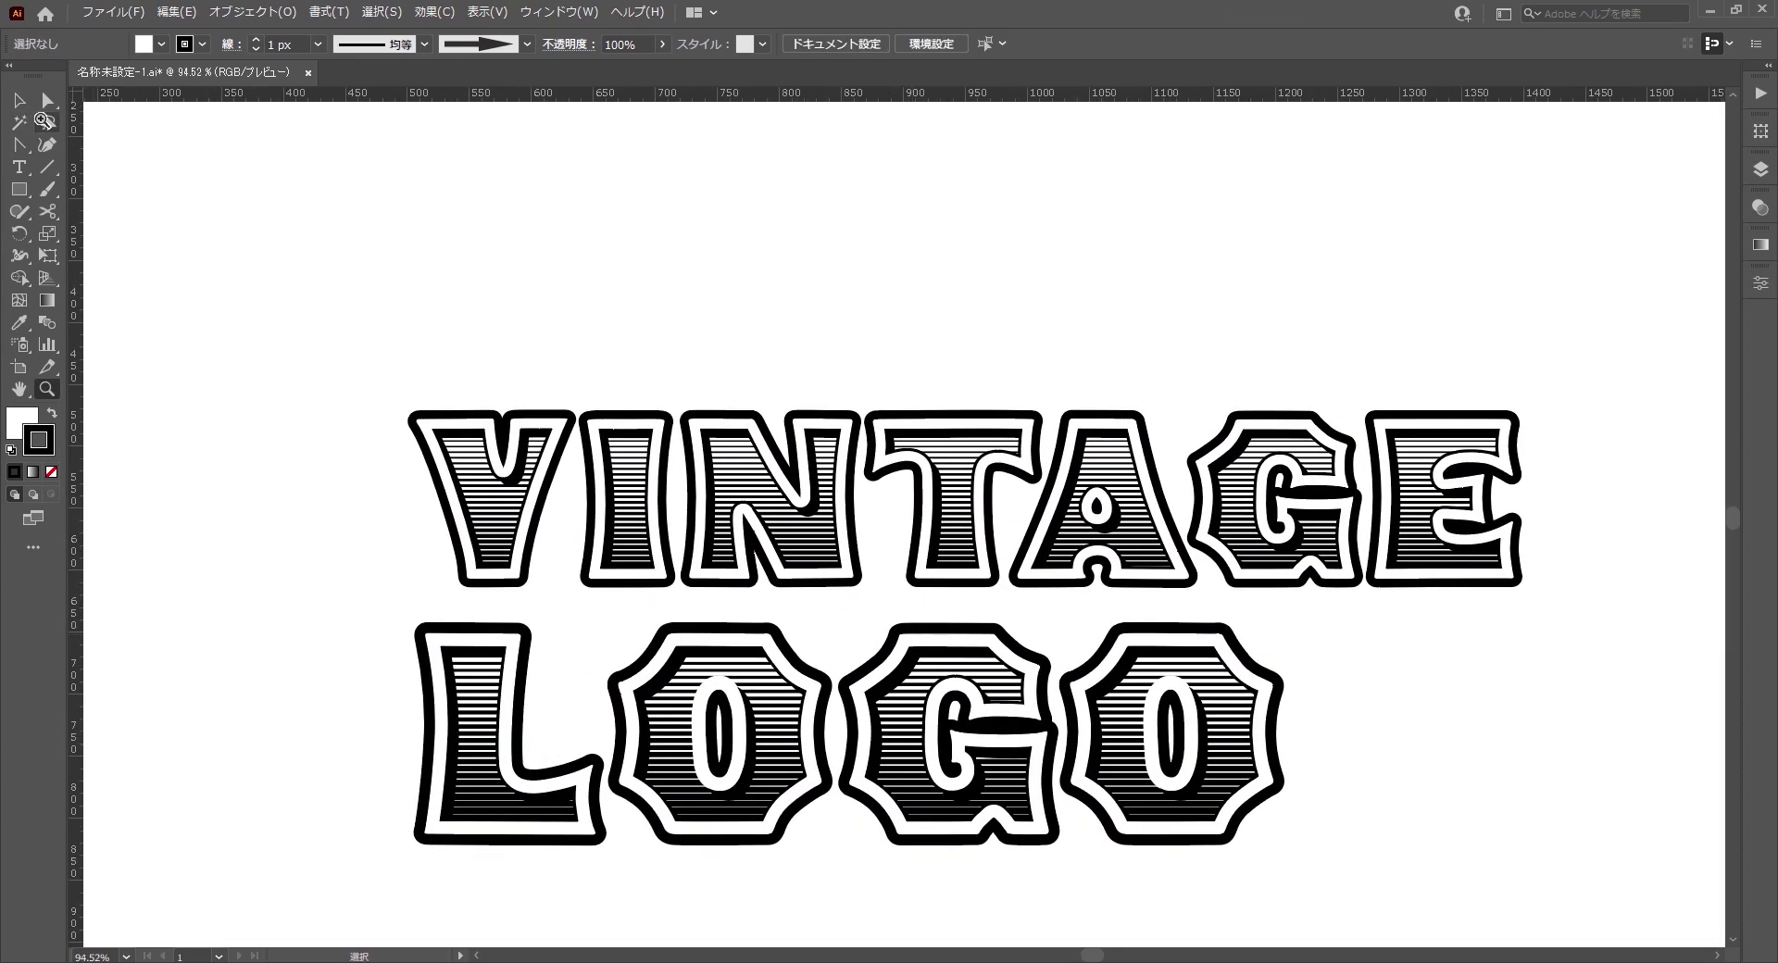
pyautogui.click(19, 99)
pyautogui.scroll(-2, 1175, 698)
pyautogui.hscroll(3, 1176, 698)
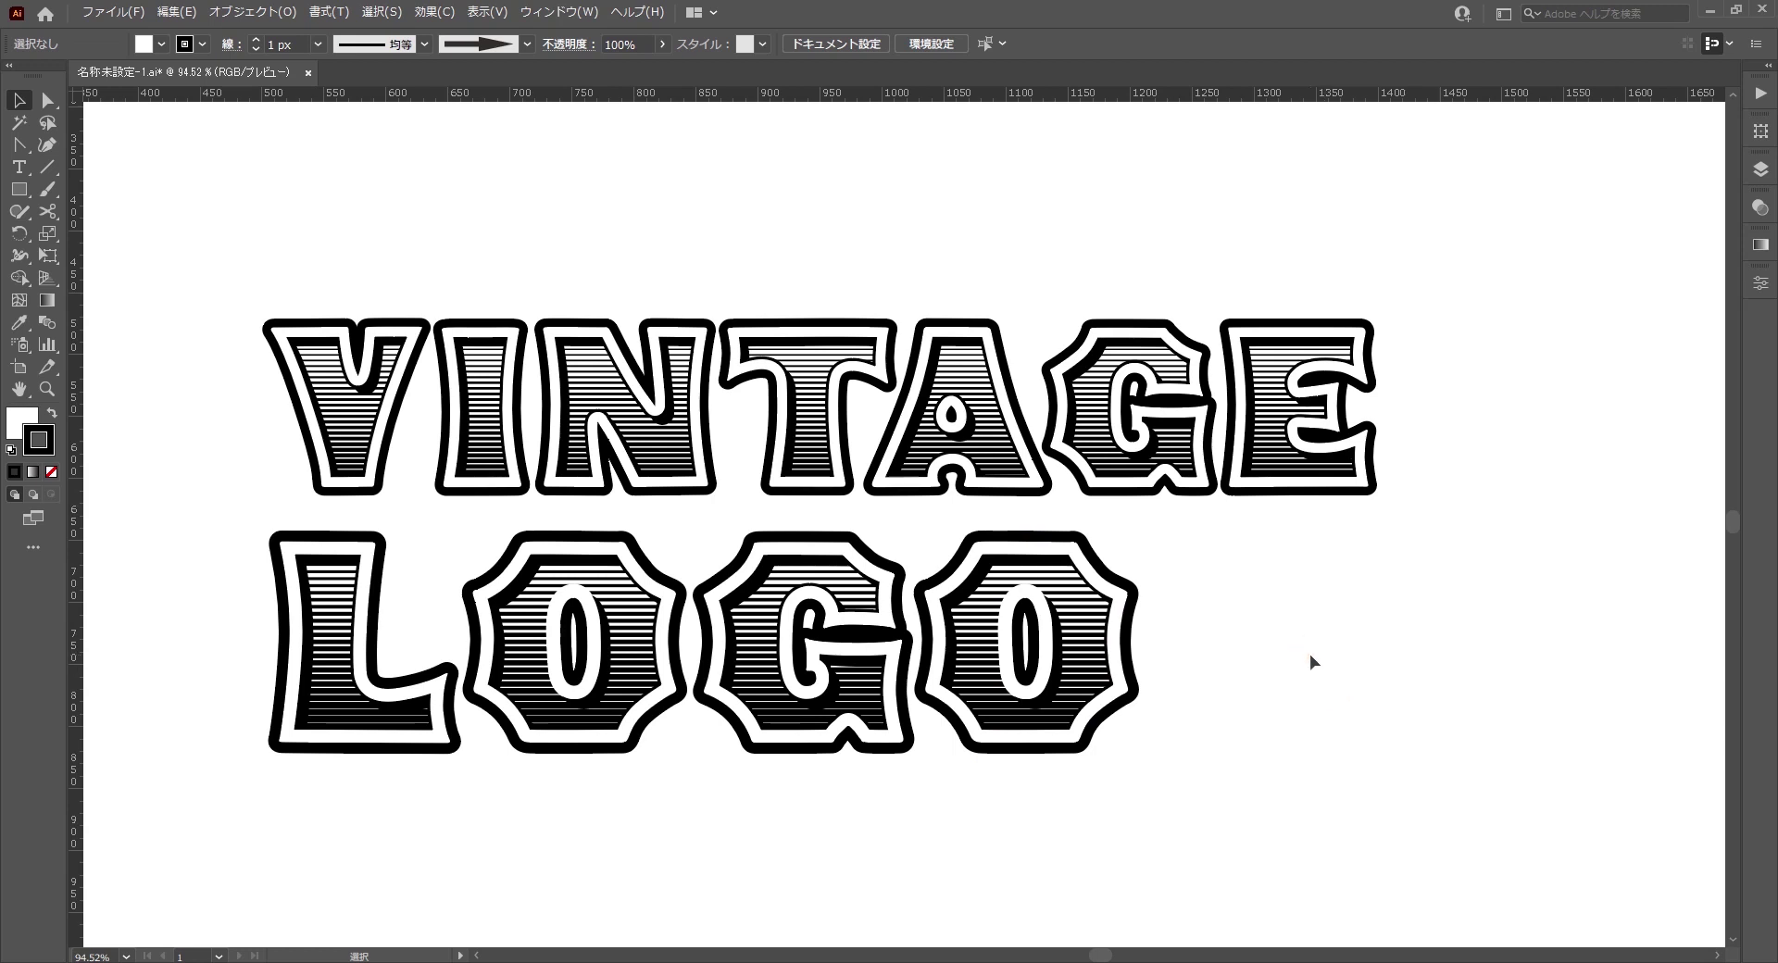
pyautogui.click(406, 321)
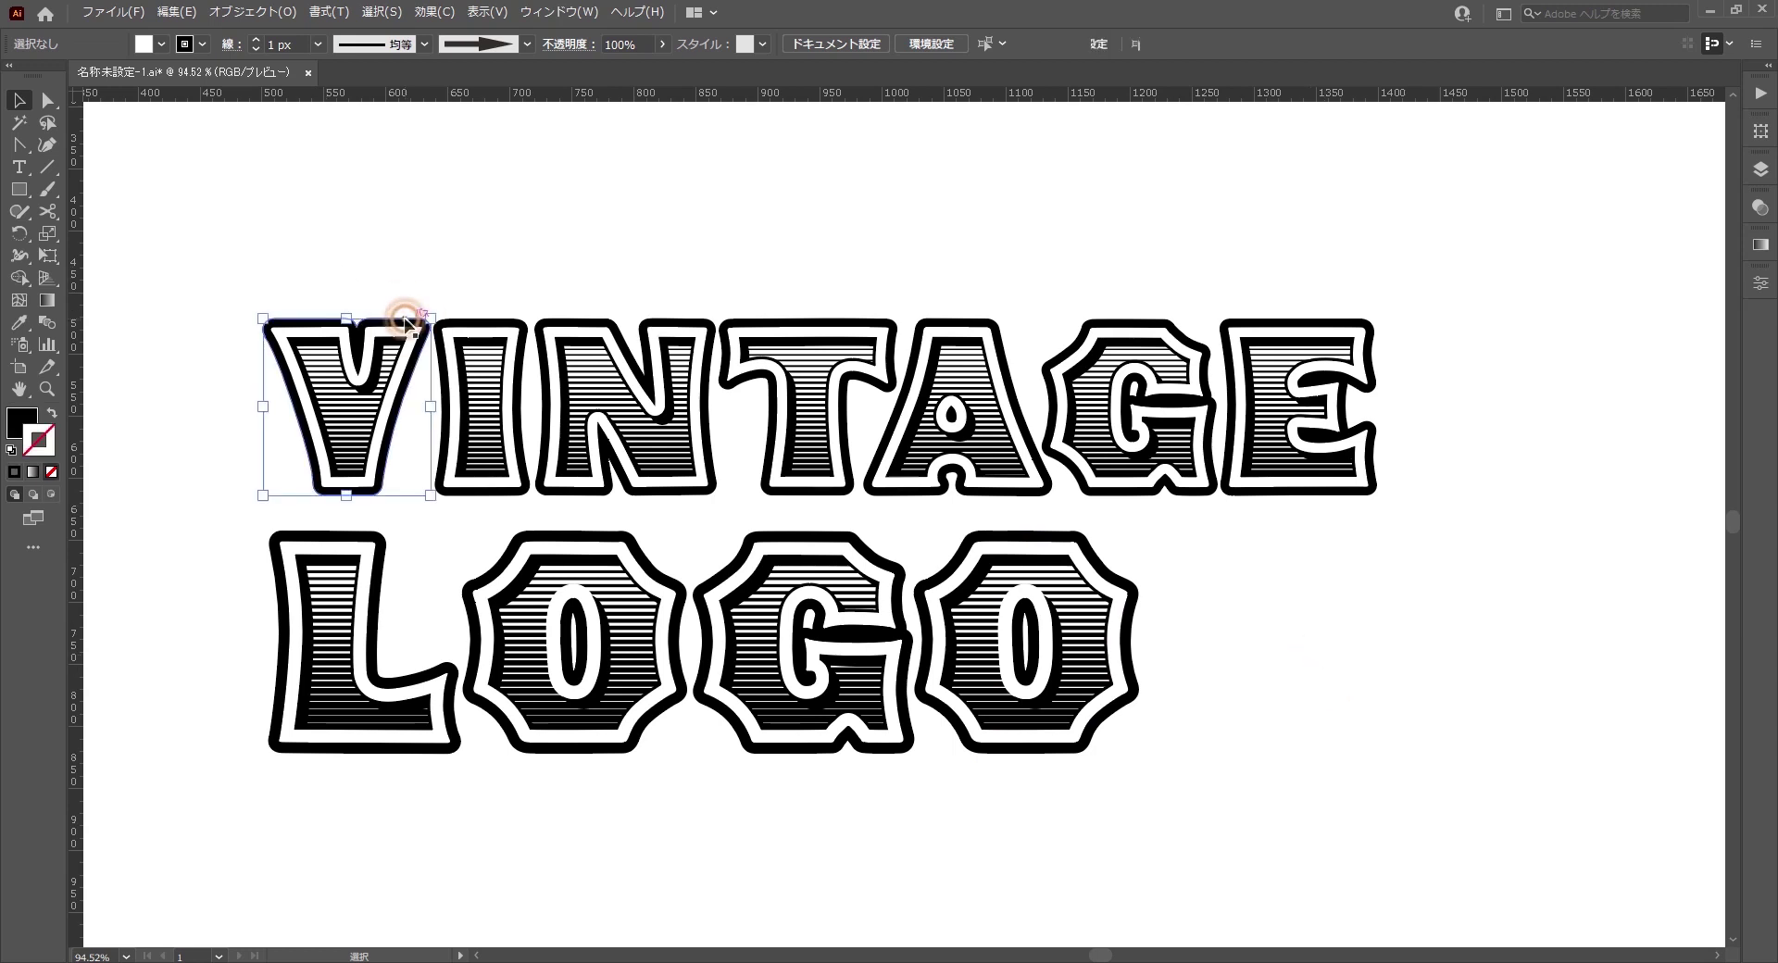
pyautogui.keyDown('shift'); pyautogui.click(482, 326); pyautogui.keyUp('shift')
pyautogui.keyDown('shift'); pyautogui.click(620, 326); pyautogui.keyUp('shift')
pyautogui.keyDown('shift'); pyautogui.click(806, 326); pyautogui.keyUp('shift')
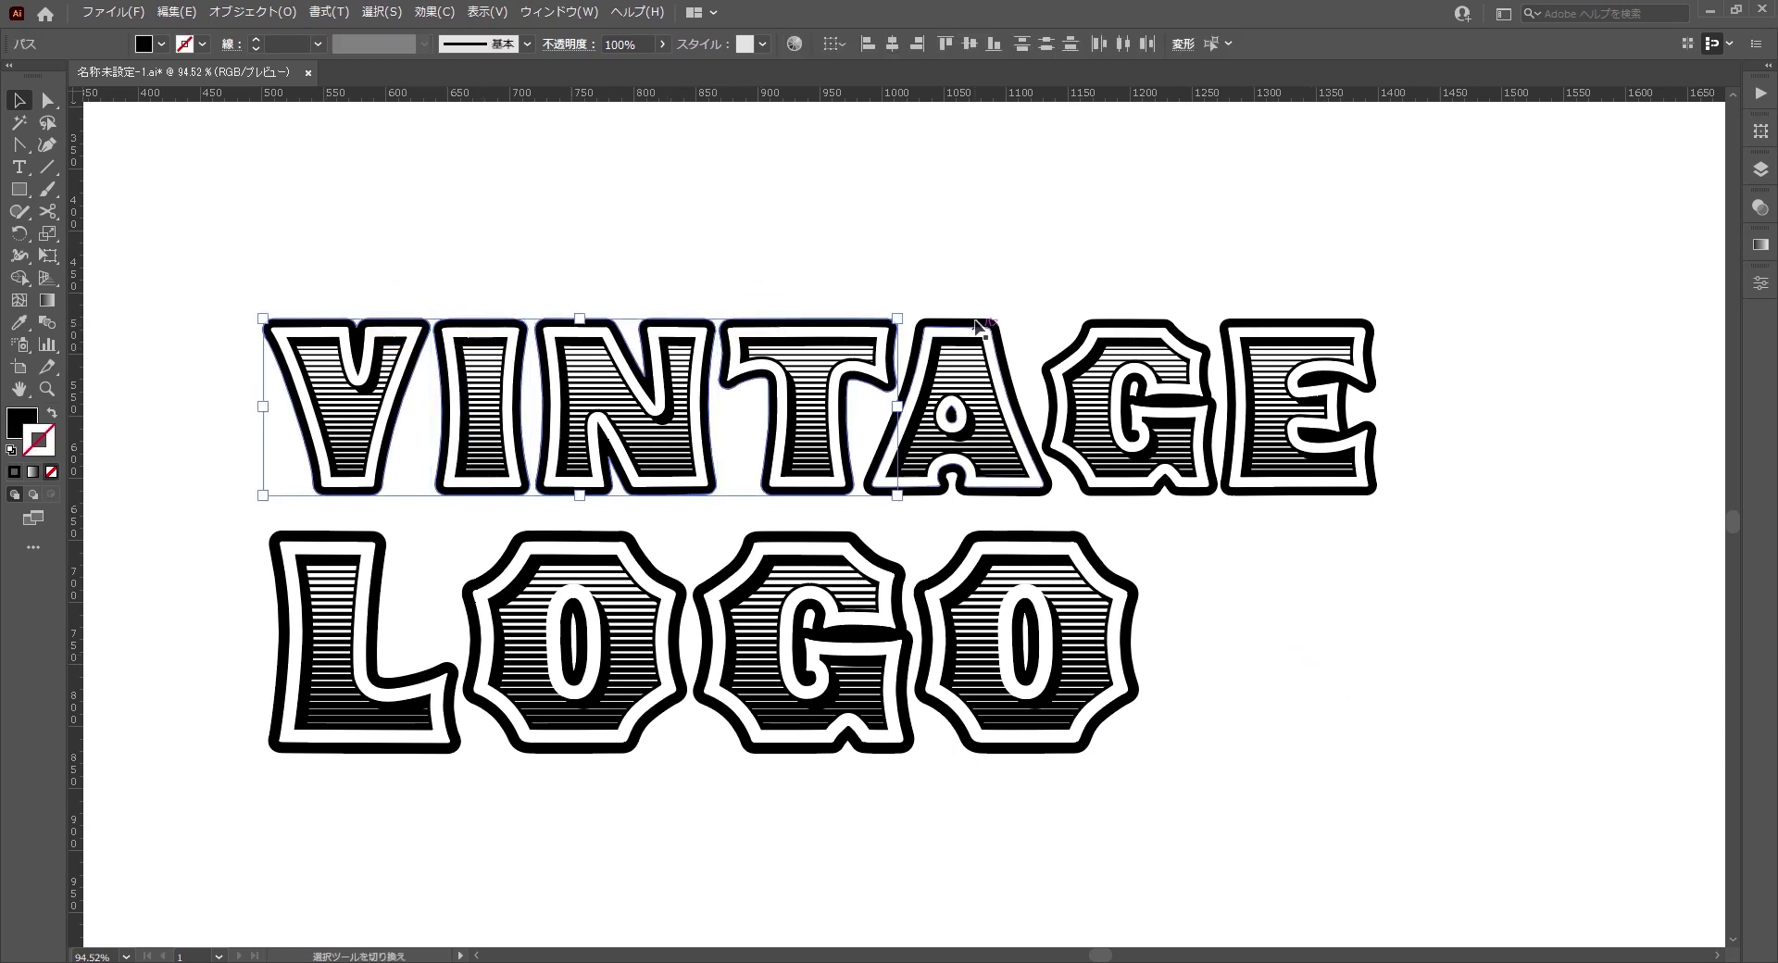
pyautogui.keyDown('shift'); pyautogui.click(954, 333); pyautogui.keyUp('shift')
pyautogui.keyDown('shift'); pyautogui.click(1130, 326); pyautogui.keyUp('shift')
pyautogui.keyDown('shift'); pyautogui.click(1296, 326); pyautogui.keyUp('shift')
# - Add the four LOGO letters to the selection and group everything with Object > Group
pyautogui.keyDown('shift'); pyautogui.click(404, 556); pyautogui.keyUp('shift')
pyautogui.keyDown('shift'); pyautogui.click(556, 541); pyautogui.keyUp('shift')
pyautogui.keyDown('shift'); pyautogui.click(796, 537); pyautogui.keyUp('shift')
pyautogui.keyDown('shift'); pyautogui.click(986, 534); pyautogui.keyUp('shift')
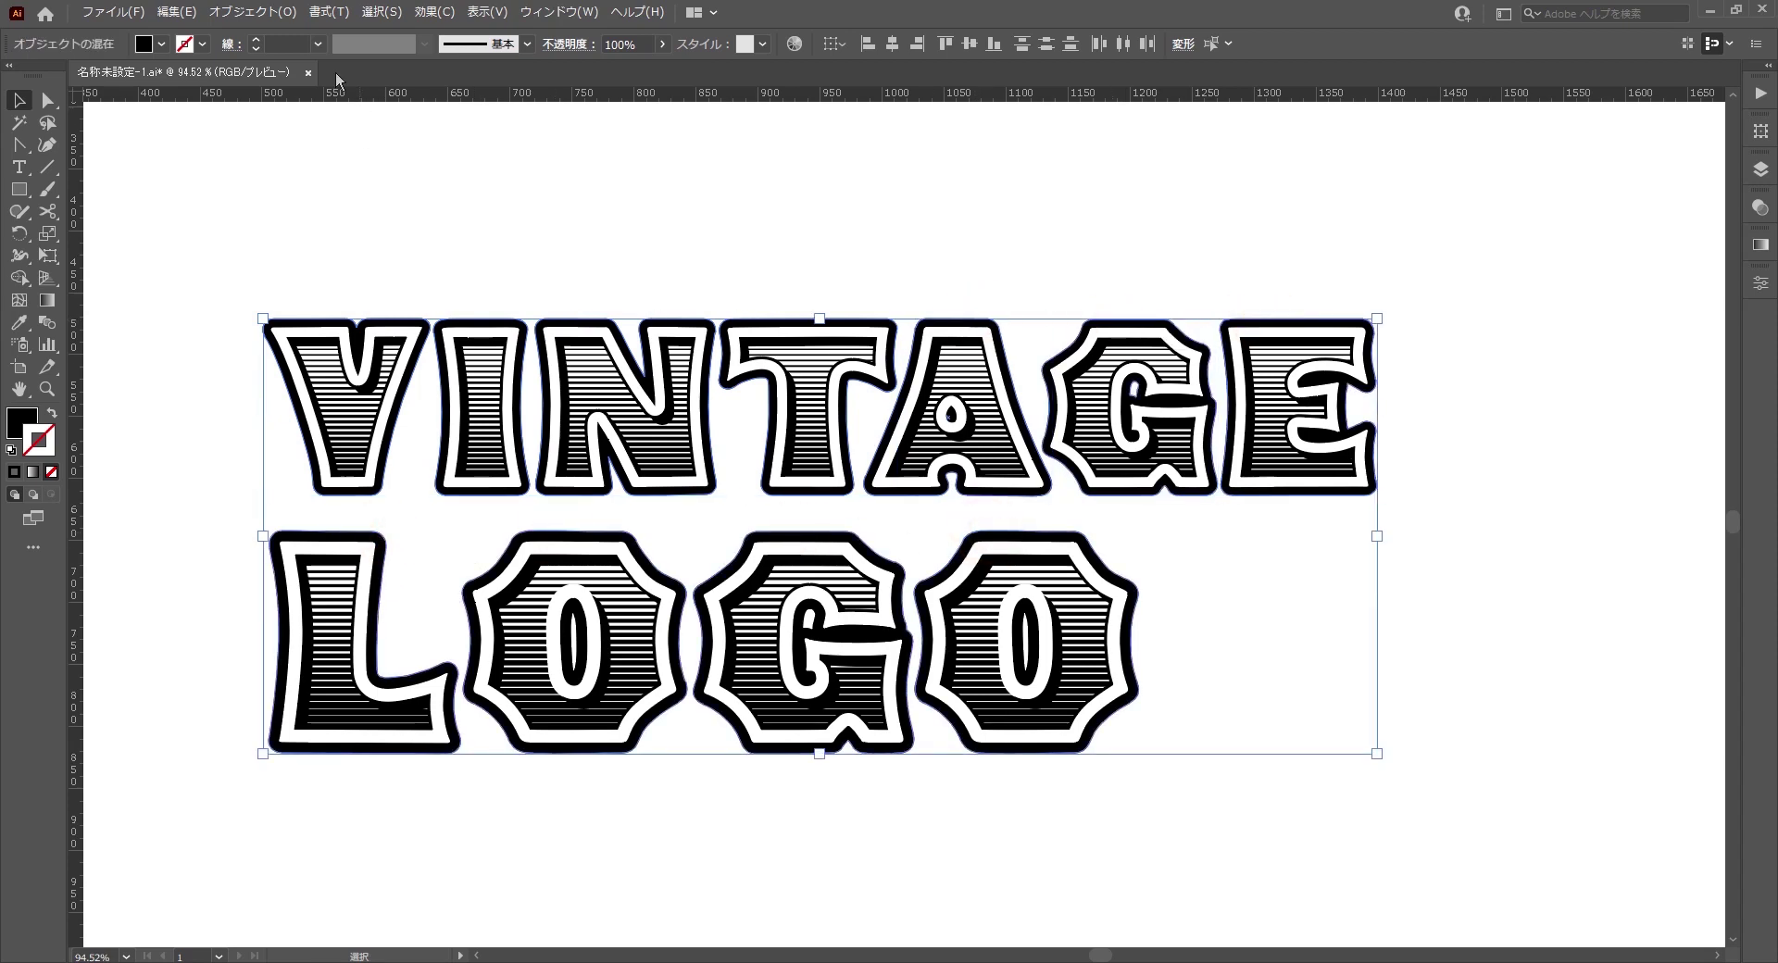
pyautogui.click(252, 12)
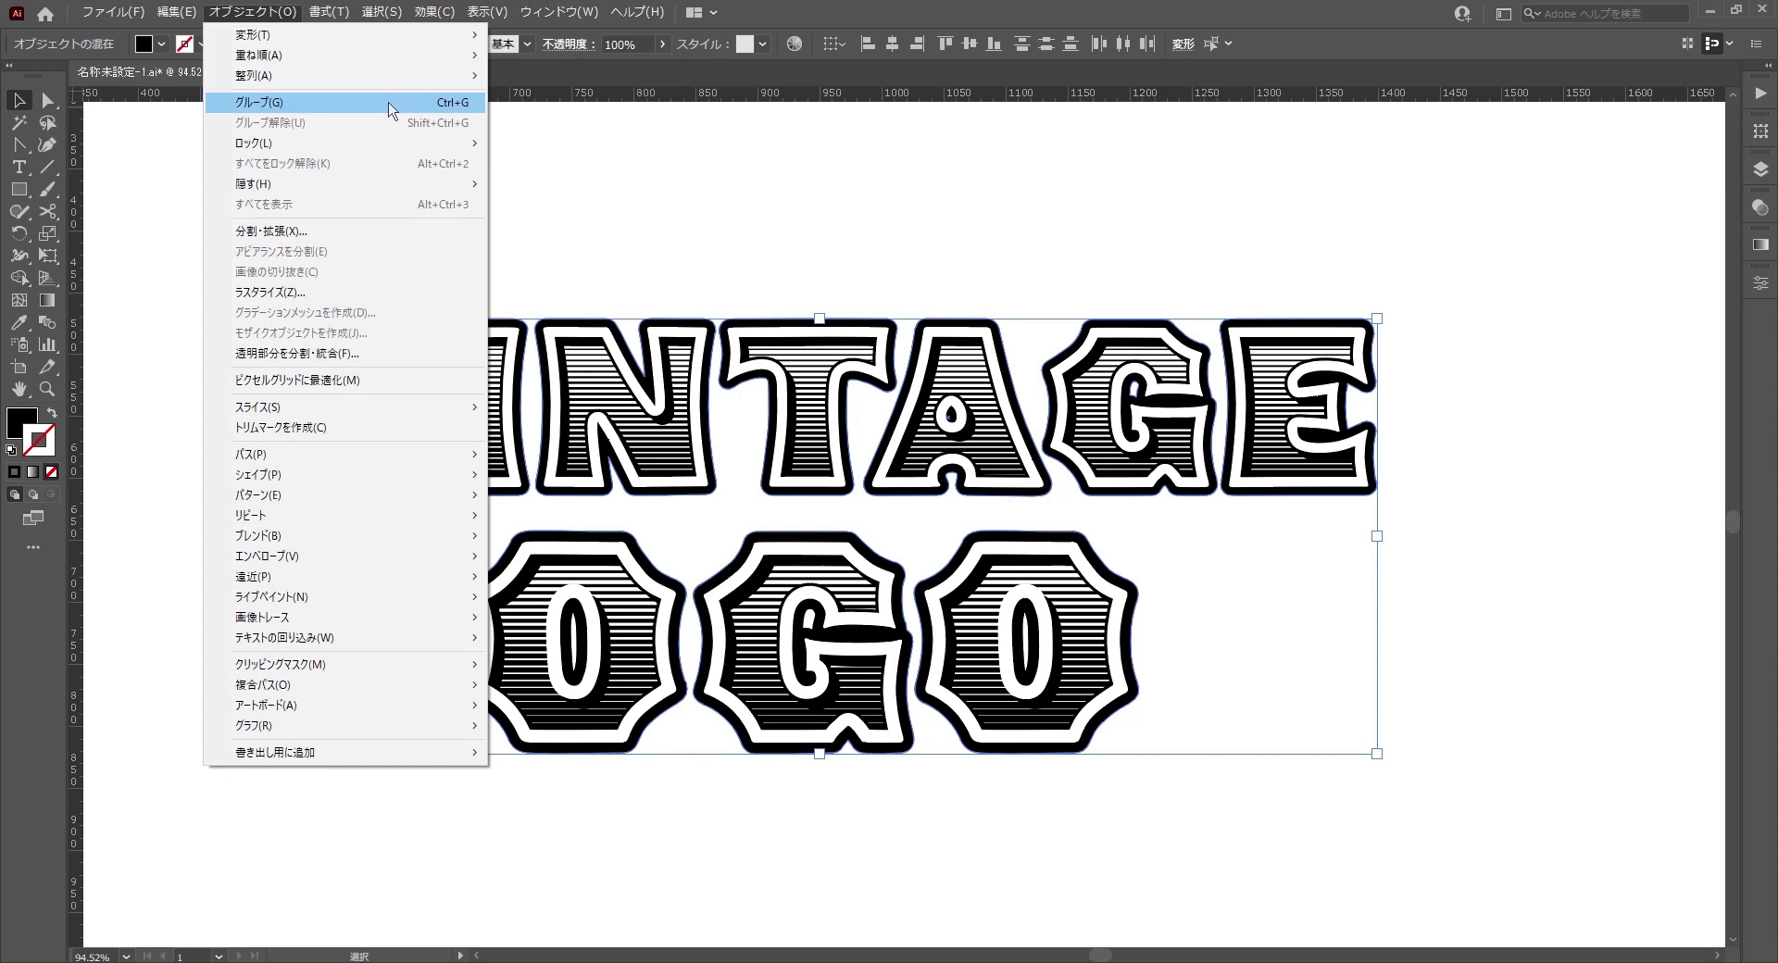
pyautogui.click(389, 109)
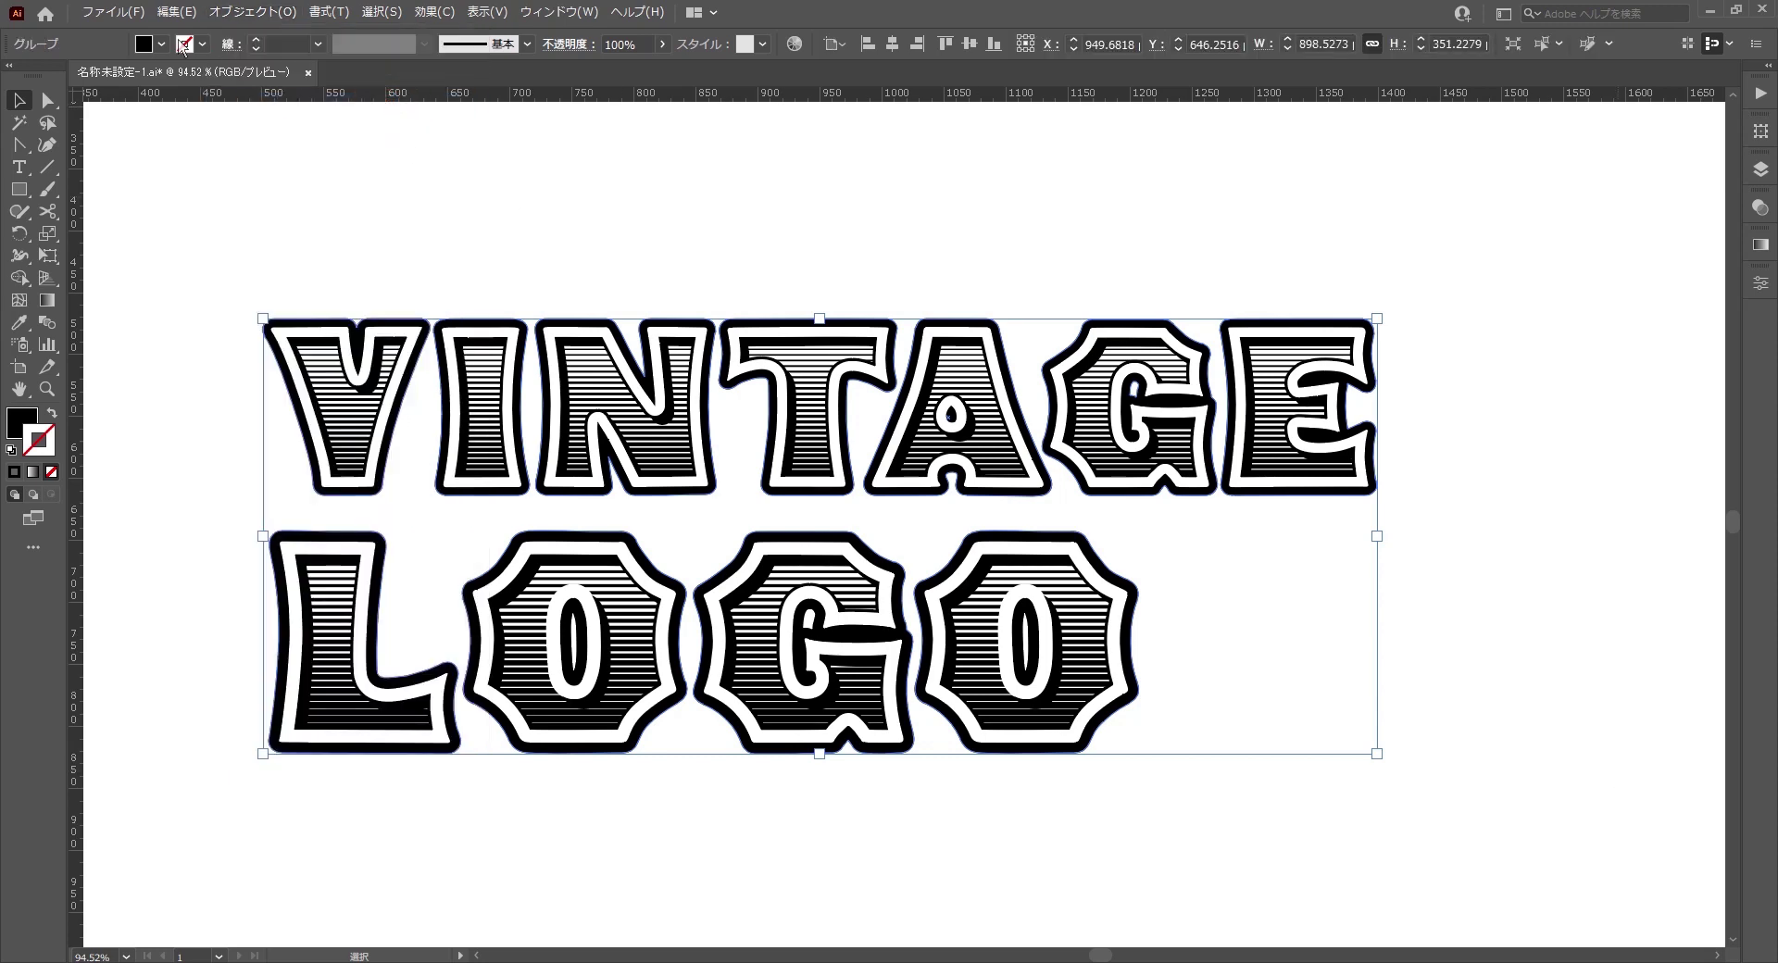
pyautogui.click(262, 11)
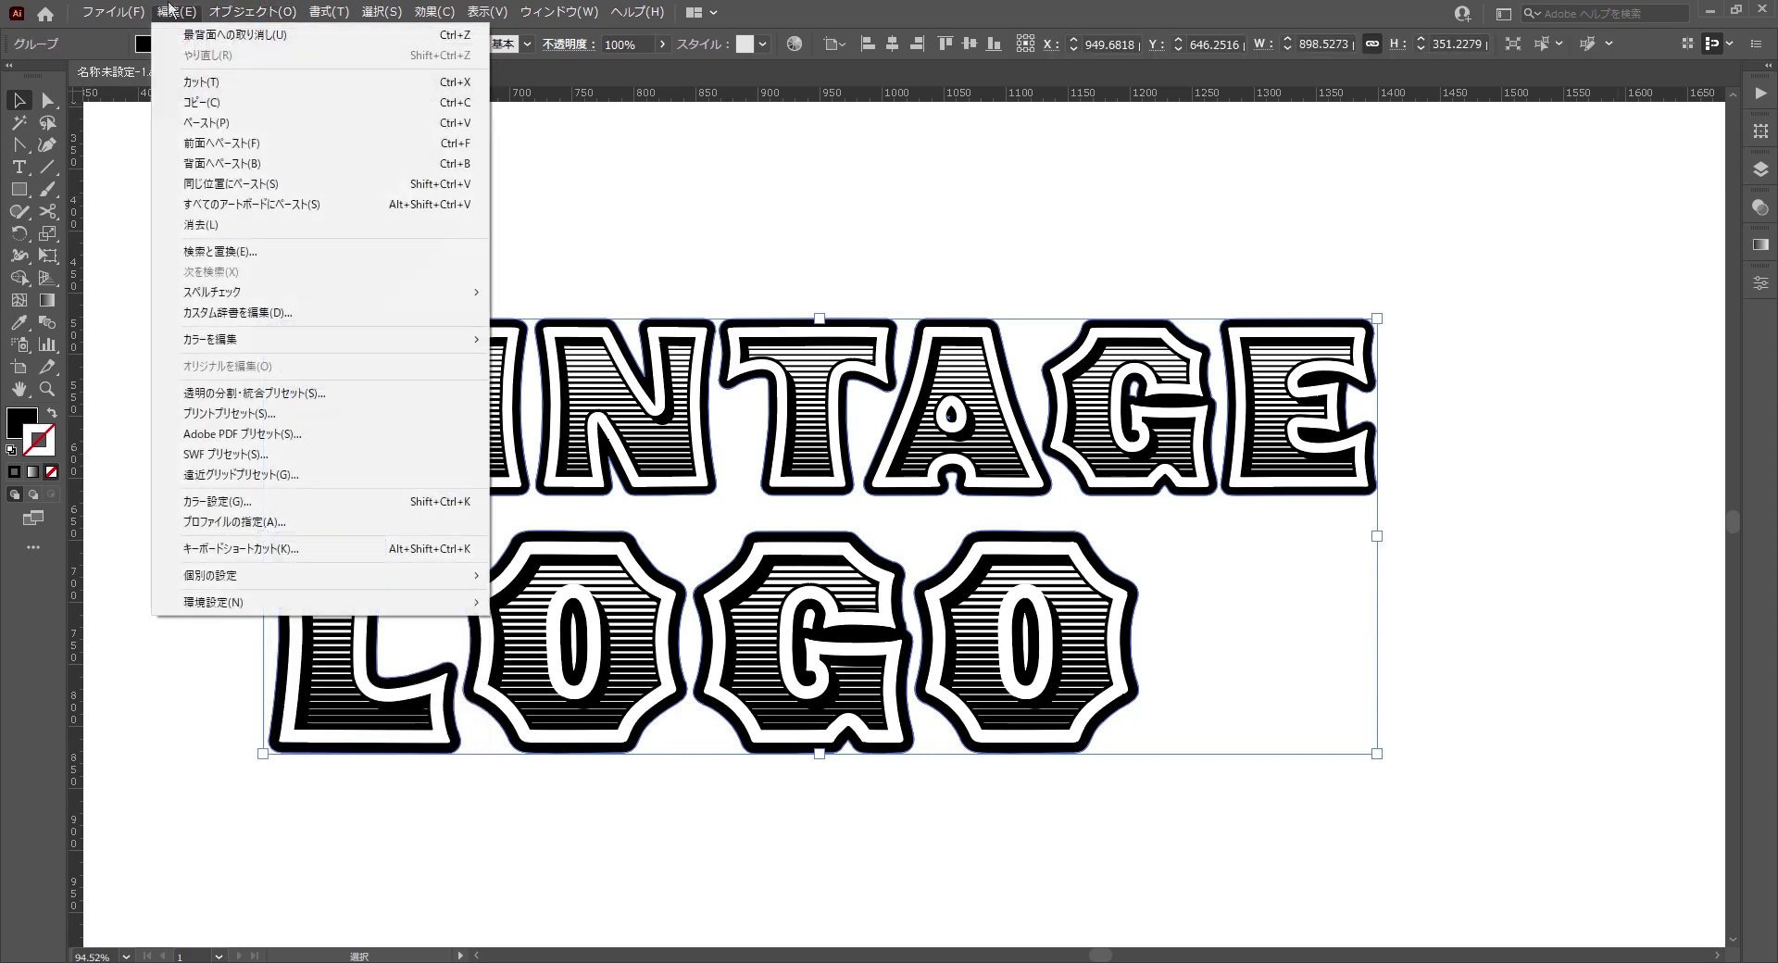
# - Paste a copy of the lettering behind, nudge it down-right, and select both
pyautogui.click(259, 171)
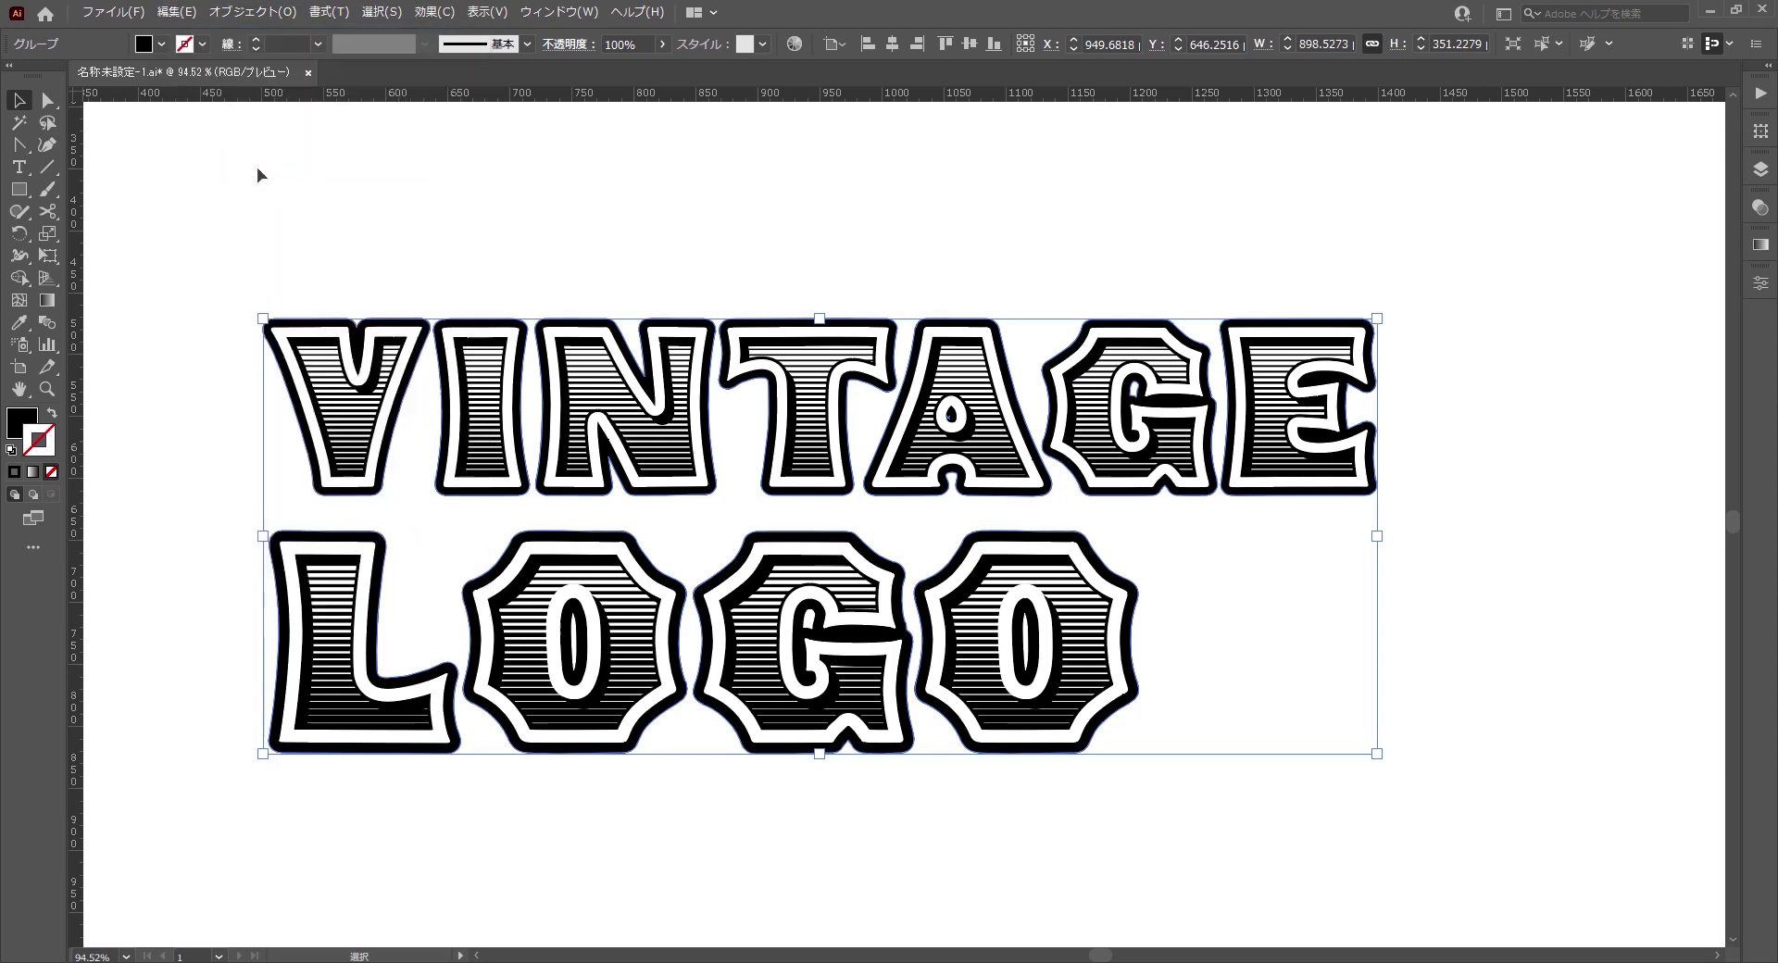
pyautogui.press('Right')
pyautogui.press('Right')
pyautogui.press('Right')
pyautogui.press('Down')
pyautogui.press('Down')
pyautogui.press('Down')
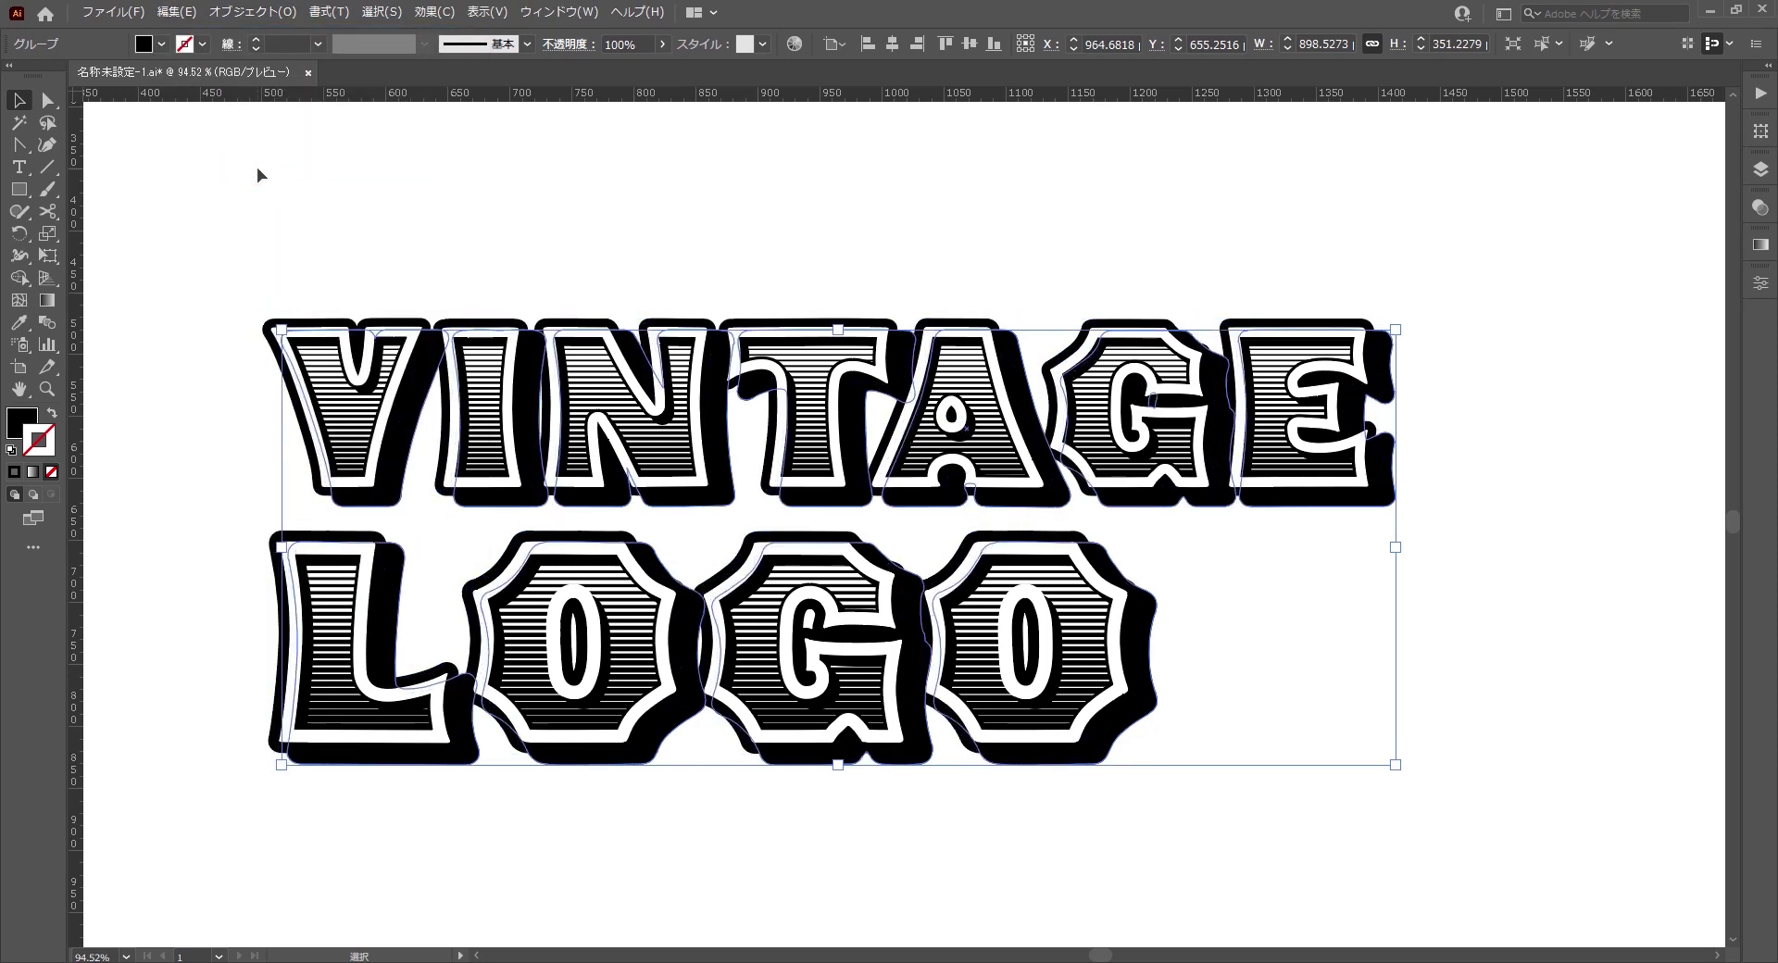
pyautogui.click(14, 107)
pyautogui.keyDown('shift'); pyautogui.click(1371, 323); pyautogui.keyUp('shift')
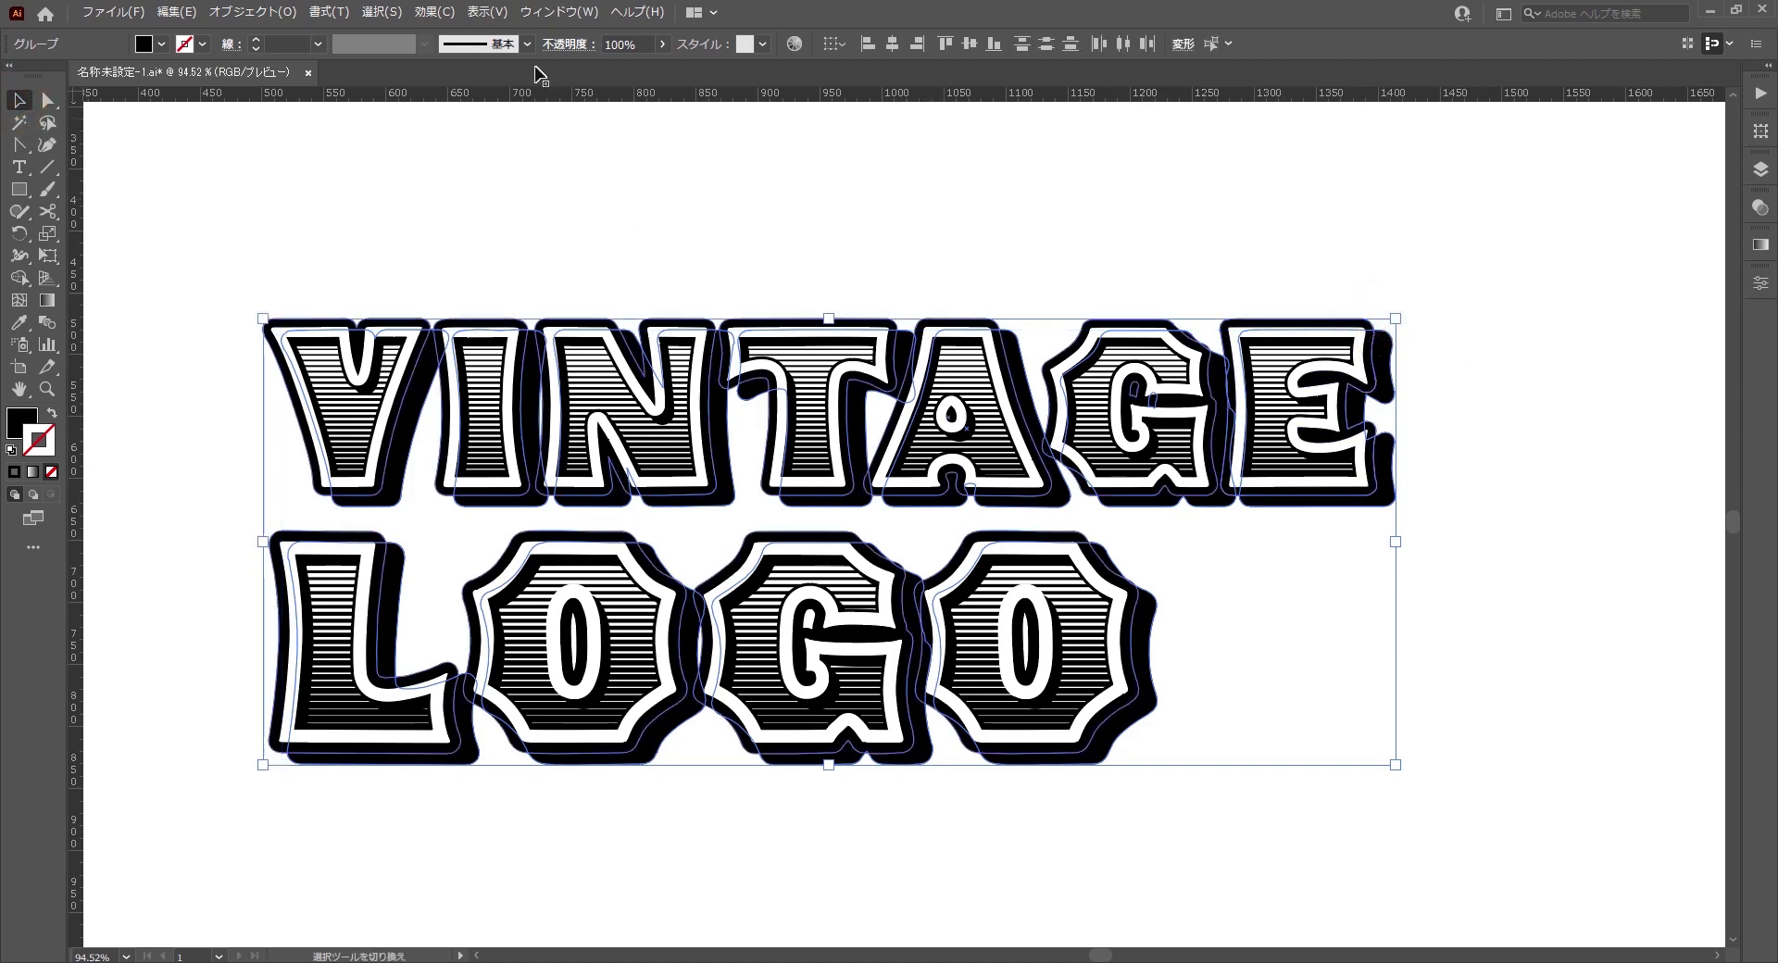
# - Blend the lettering with its offset copy using 200 specified steps
pyautogui.click(252, 12)
pyautogui.moveTo(344, 535)
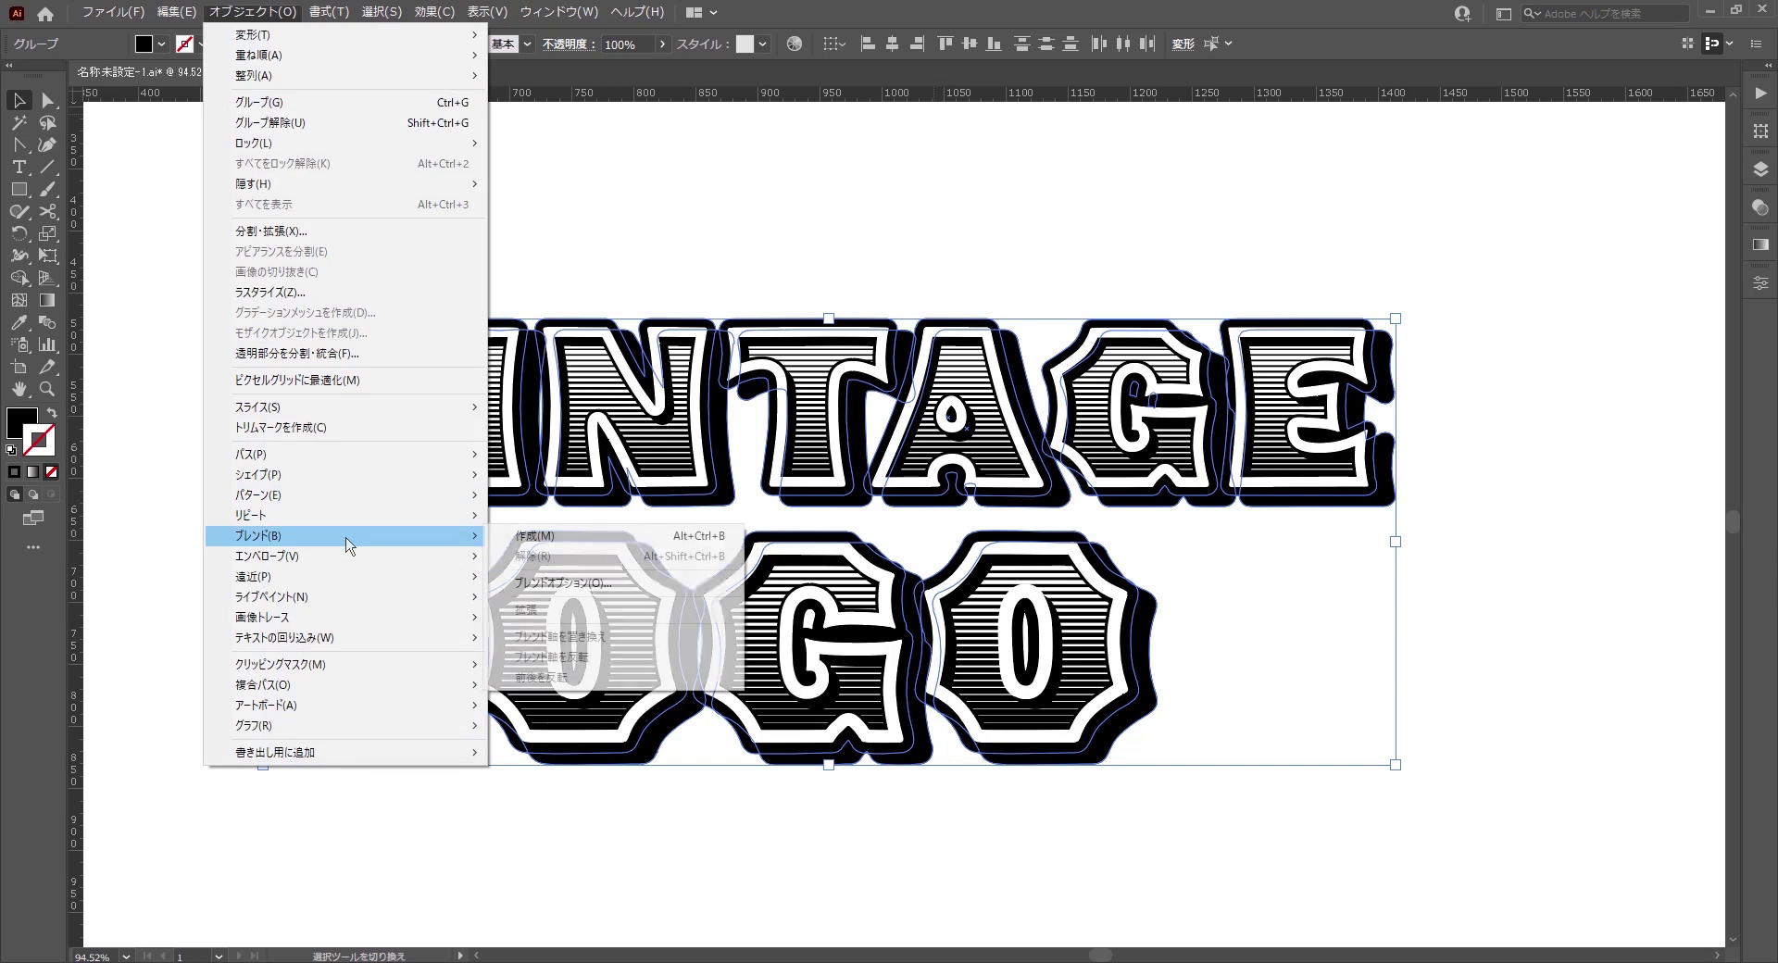
pyautogui.click(541, 547)
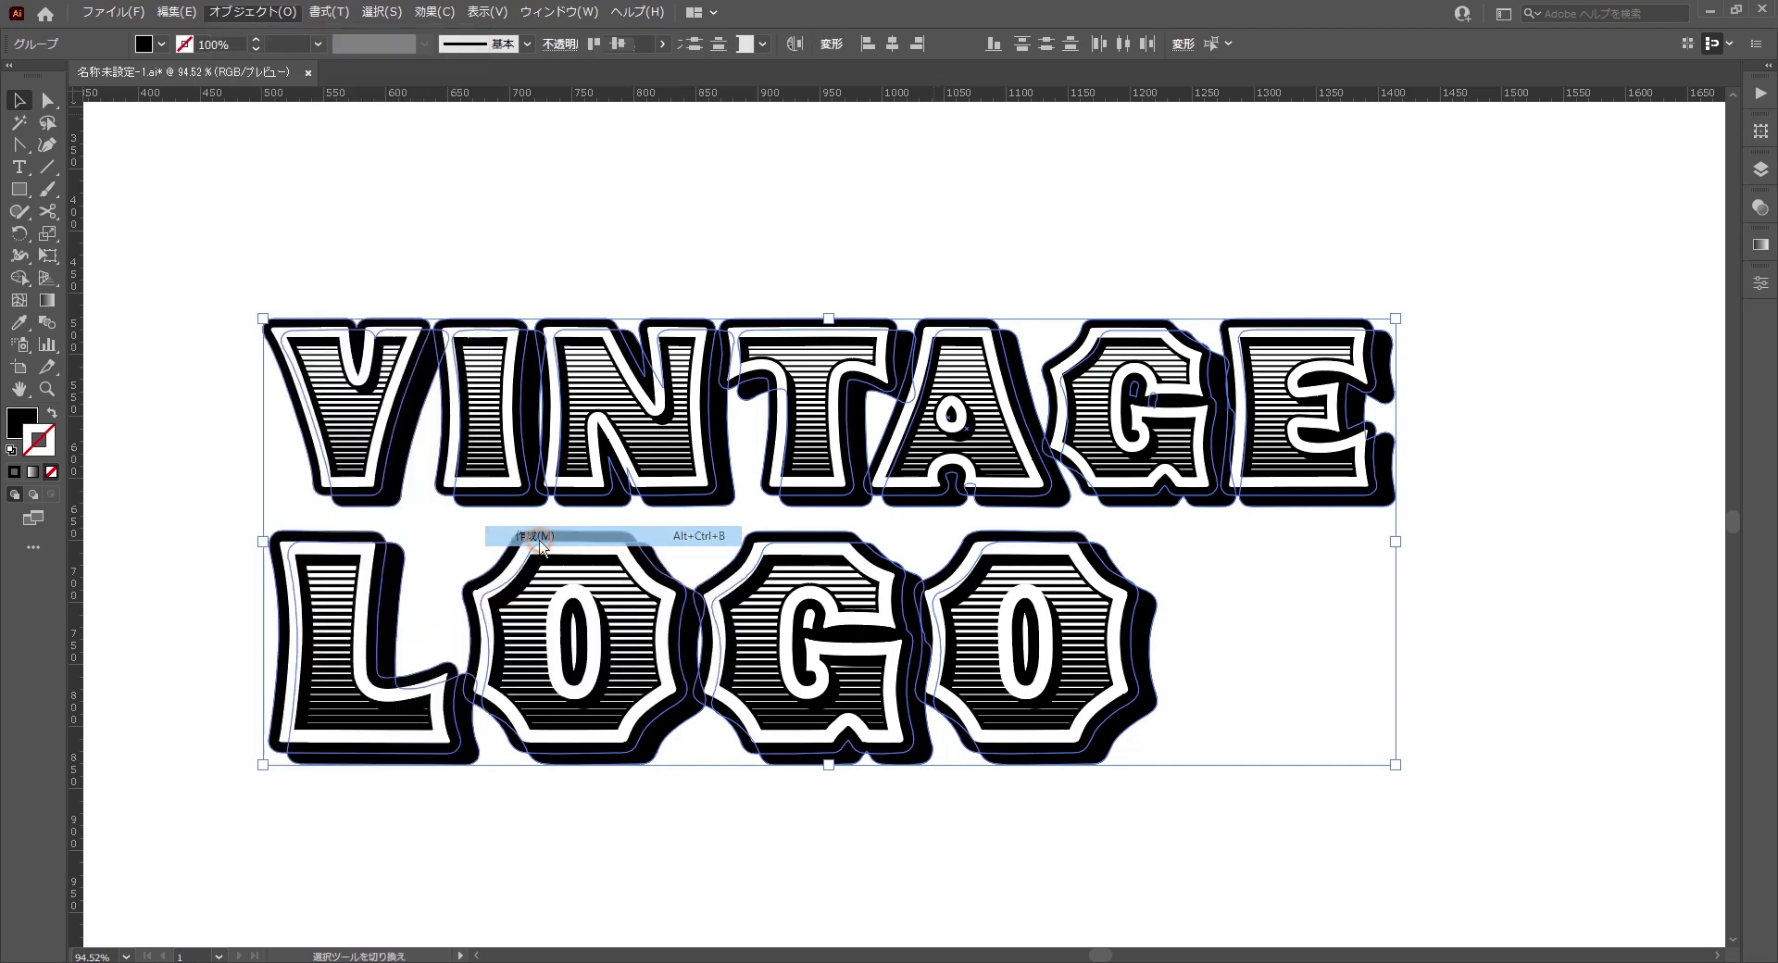
pyautogui.click(626, 218)
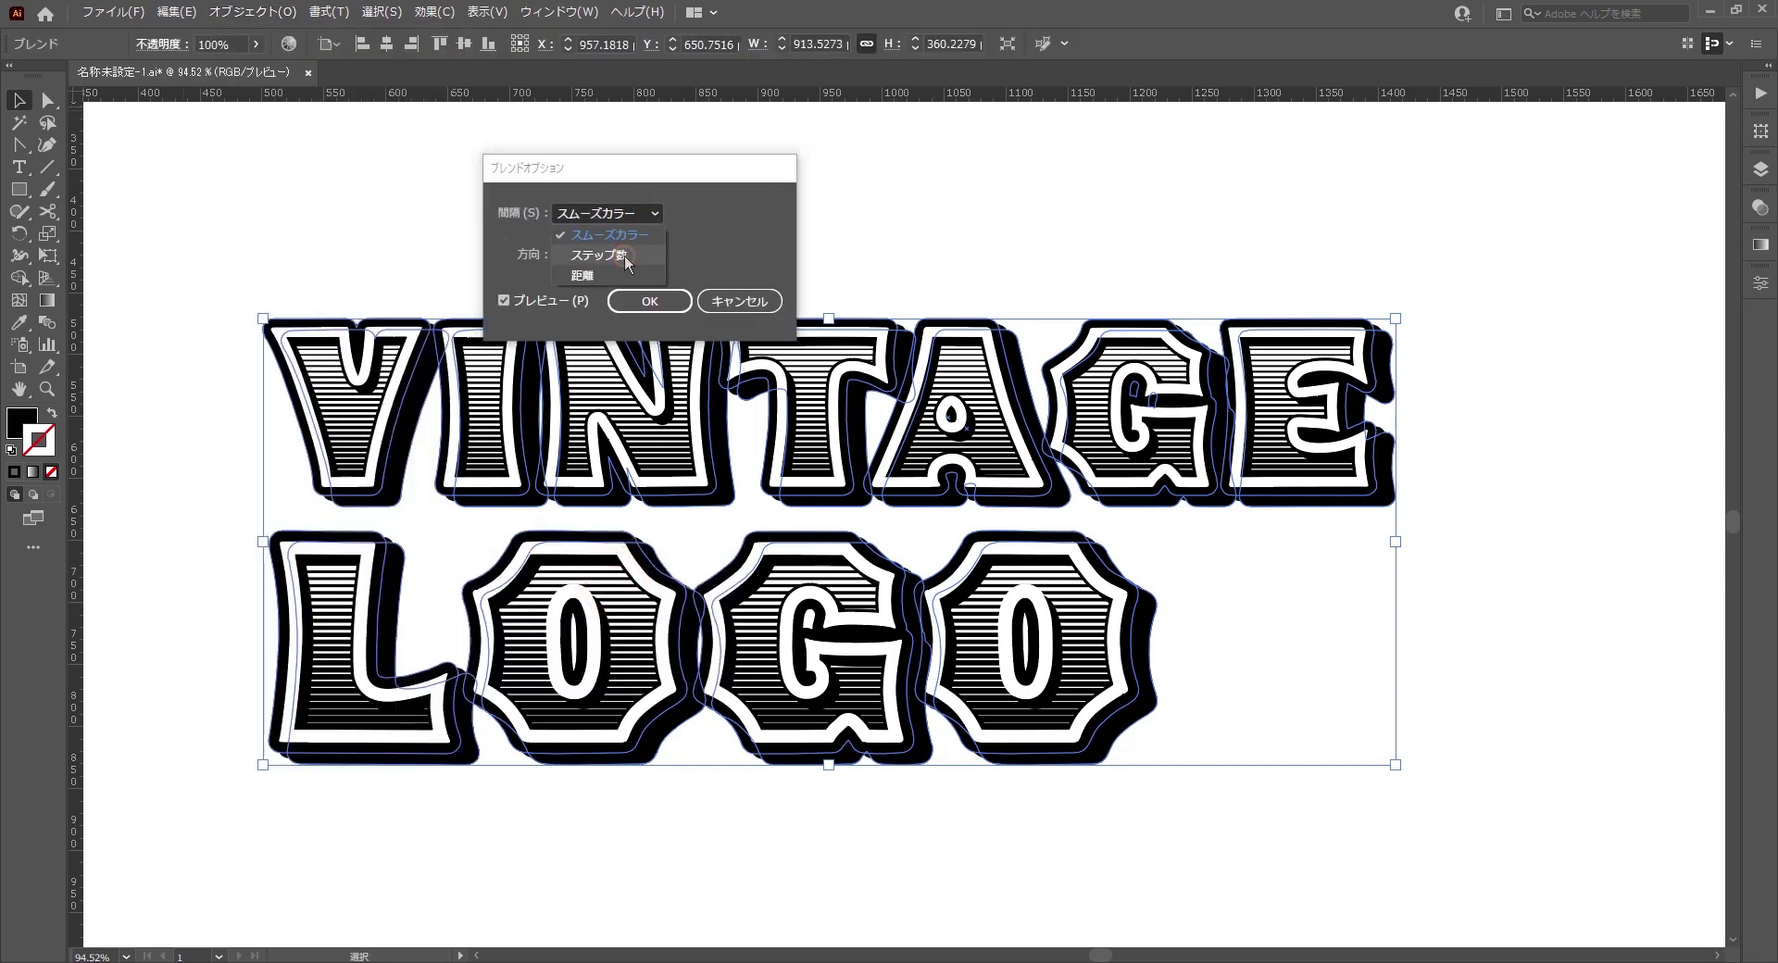
pyautogui.click(623, 243)
pyautogui.write('200')
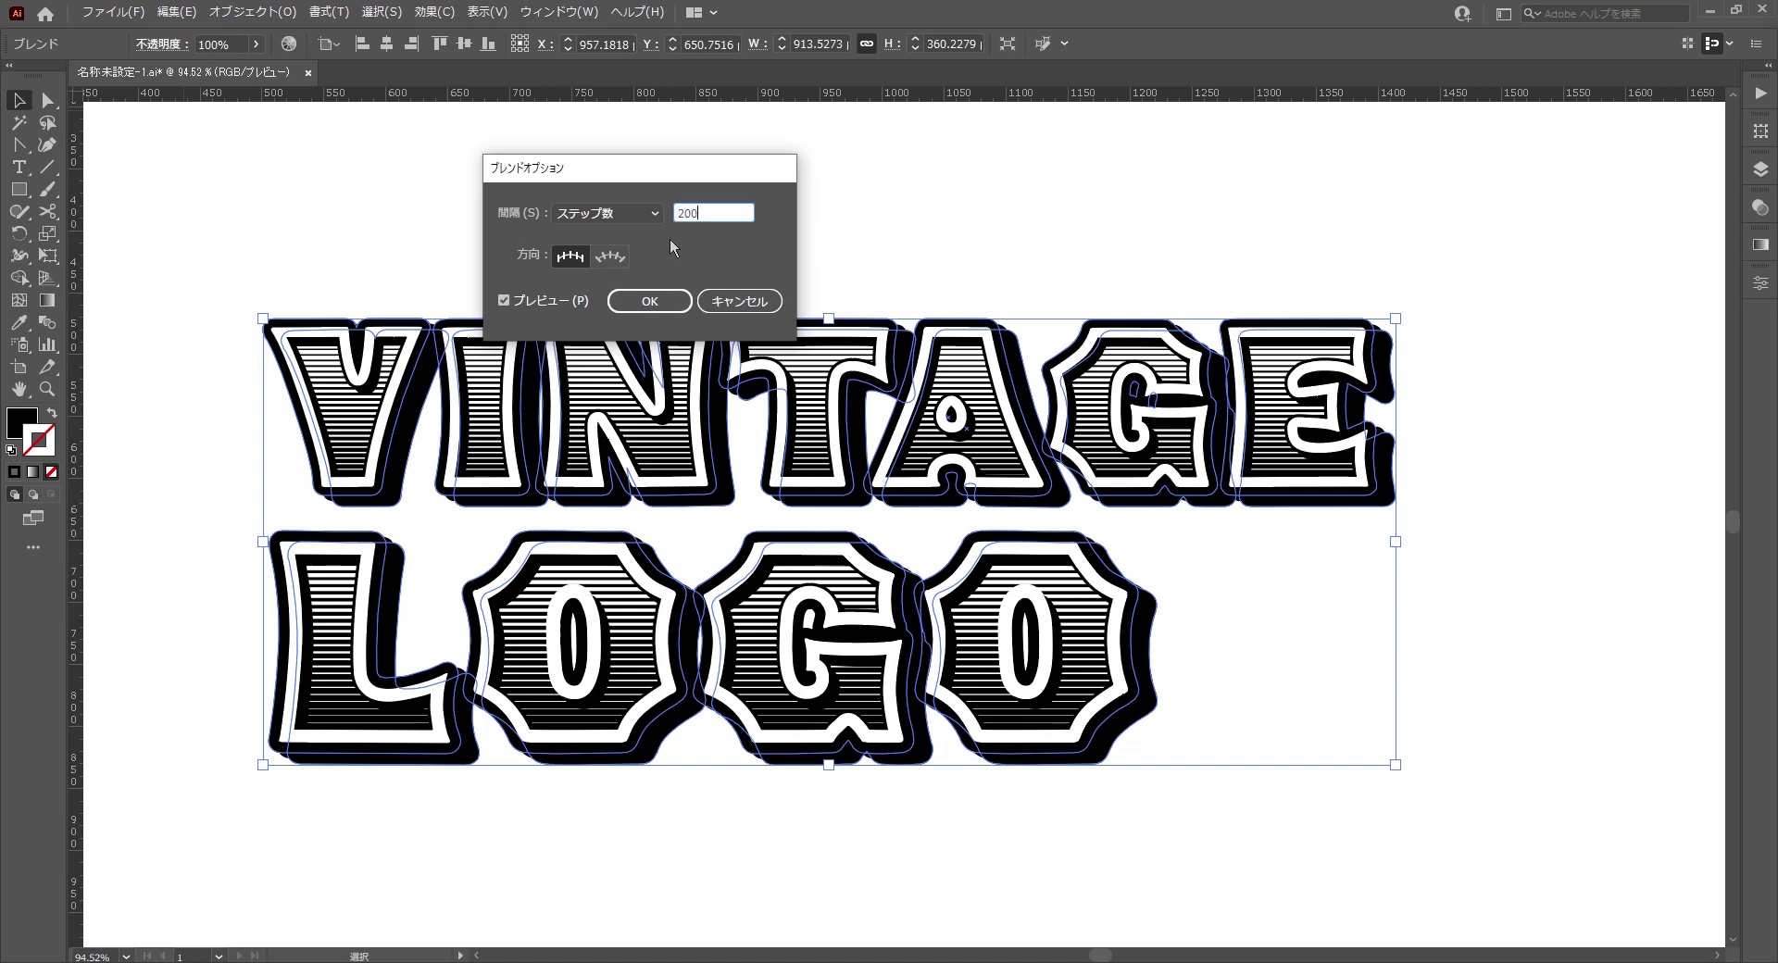
pyautogui.press('Return')
pyautogui.click(1143, 218)
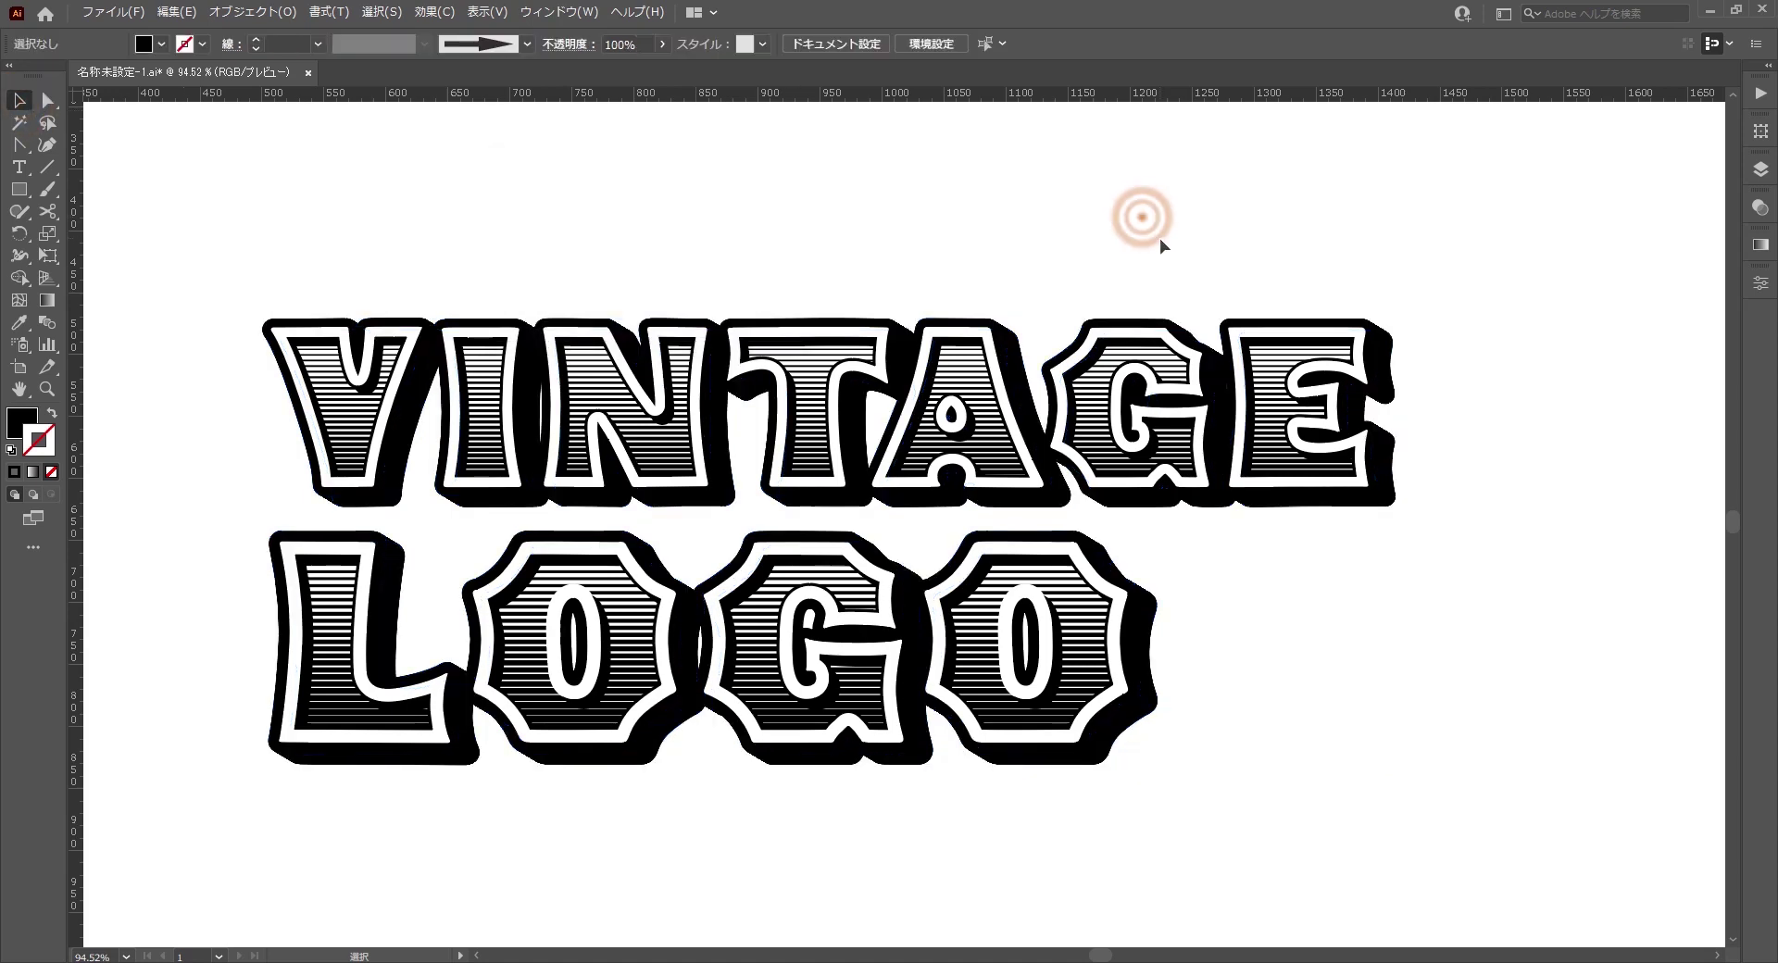
pyautogui.hotkey('ctrl', '0')
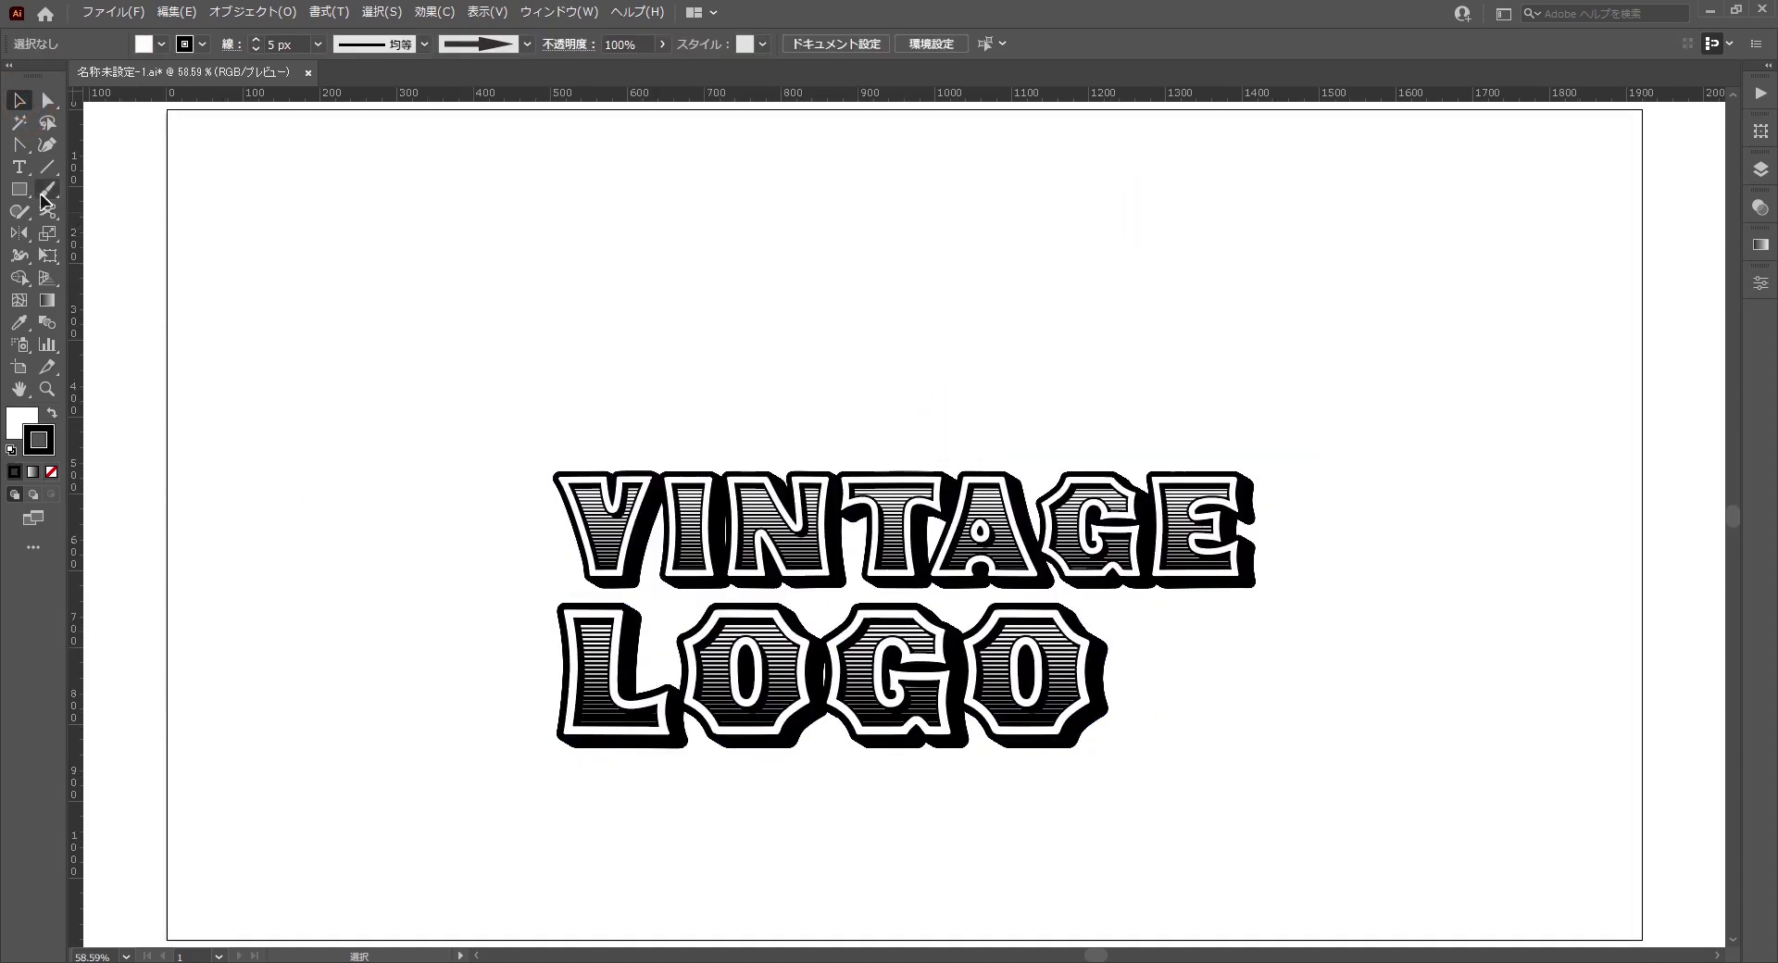
# - Draw a rectangle around the logo, send it to back, centre it, and give it a 2 px stroke
pyautogui.click(18, 189)
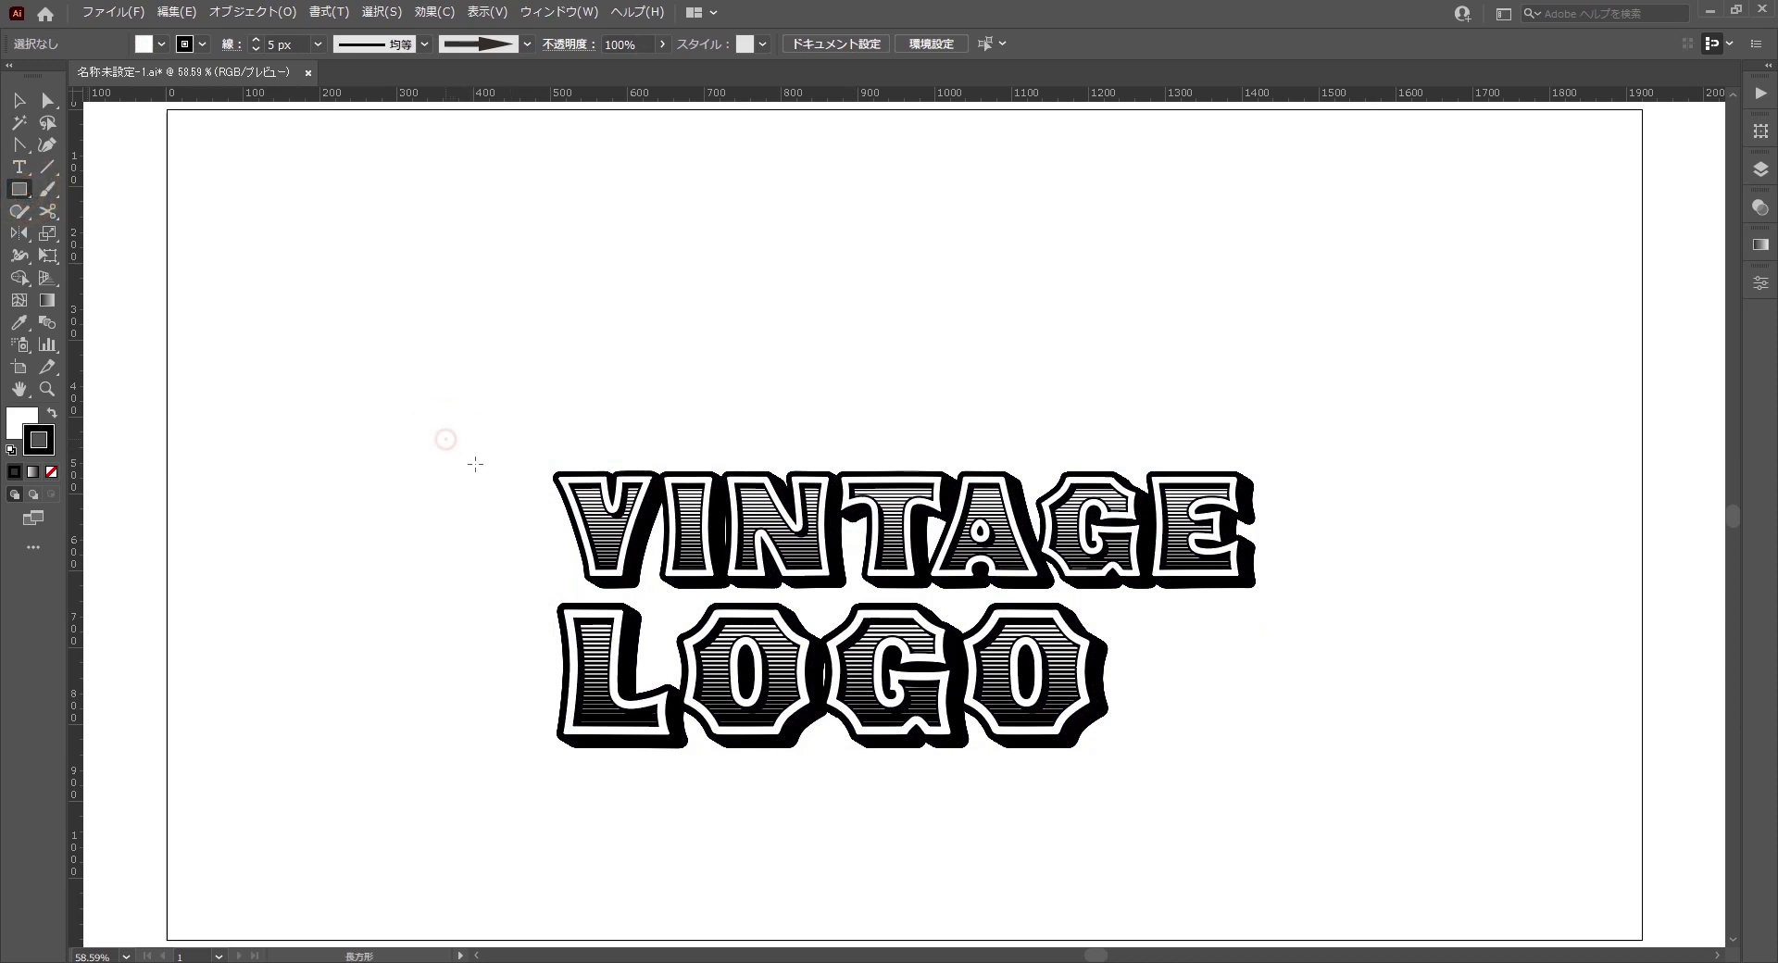
pyautogui.moveTo(446, 439); pyautogui.dragTo(1329, 782)
pyautogui.hotkey('ctrl', 'shift', '[')
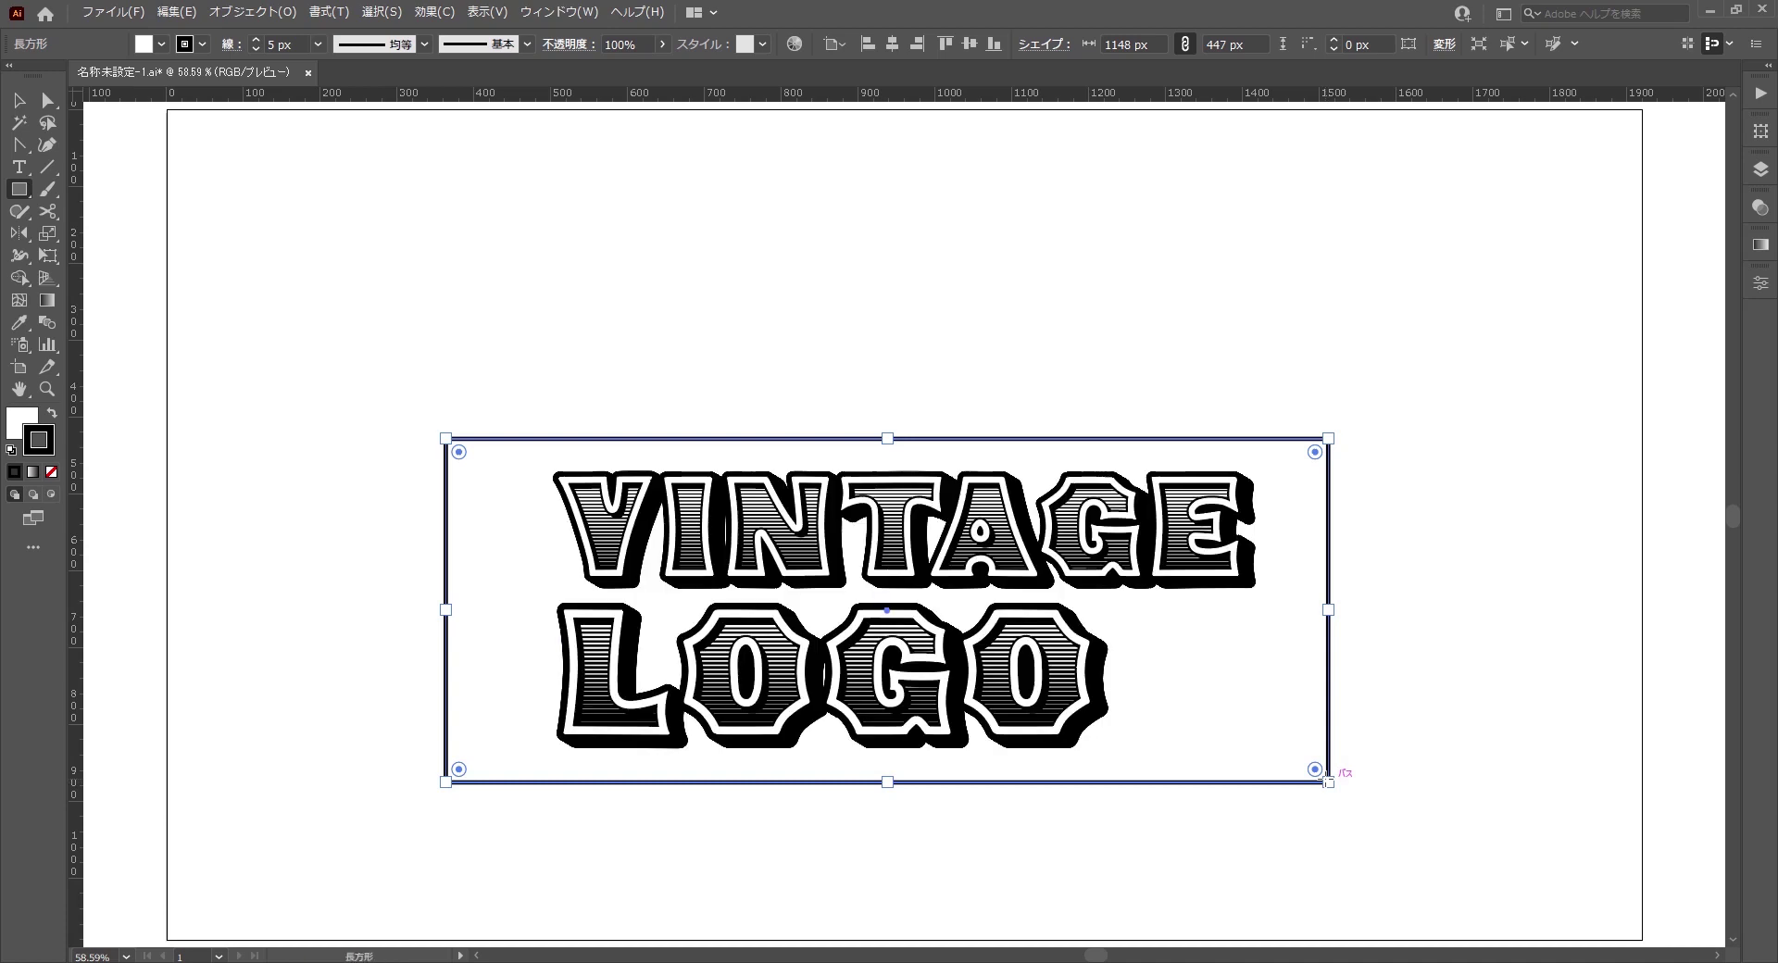
pyautogui.press('v')
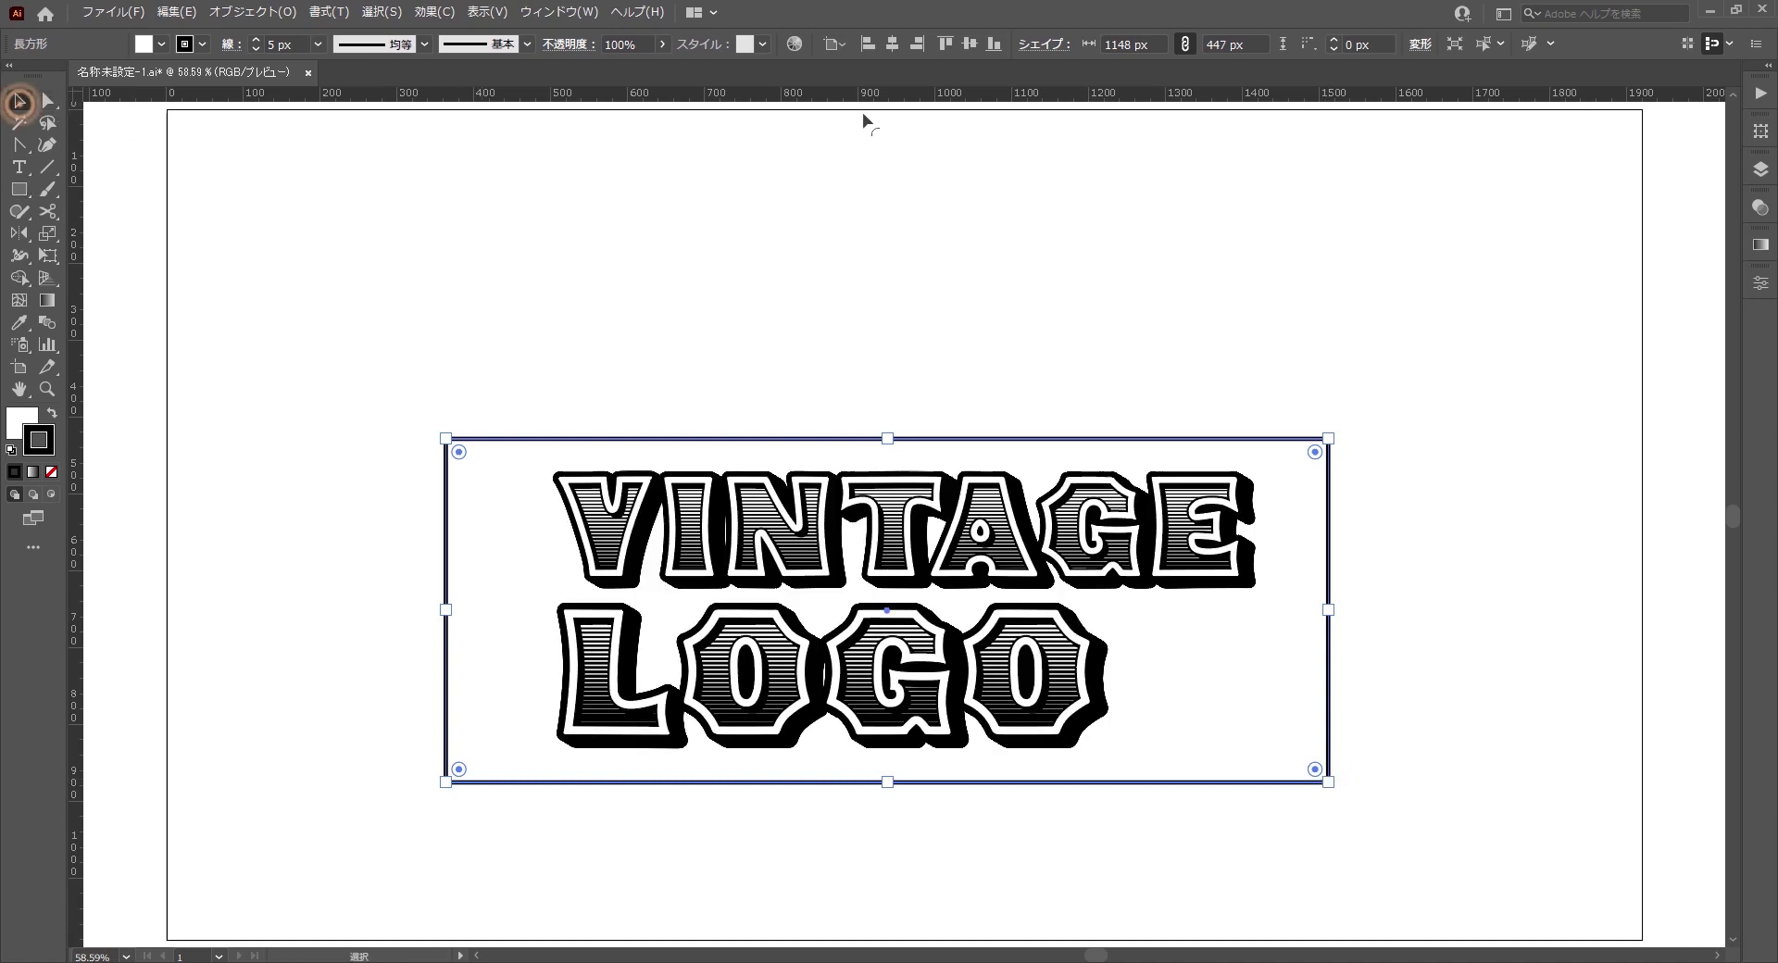
pyautogui.click(891, 45)
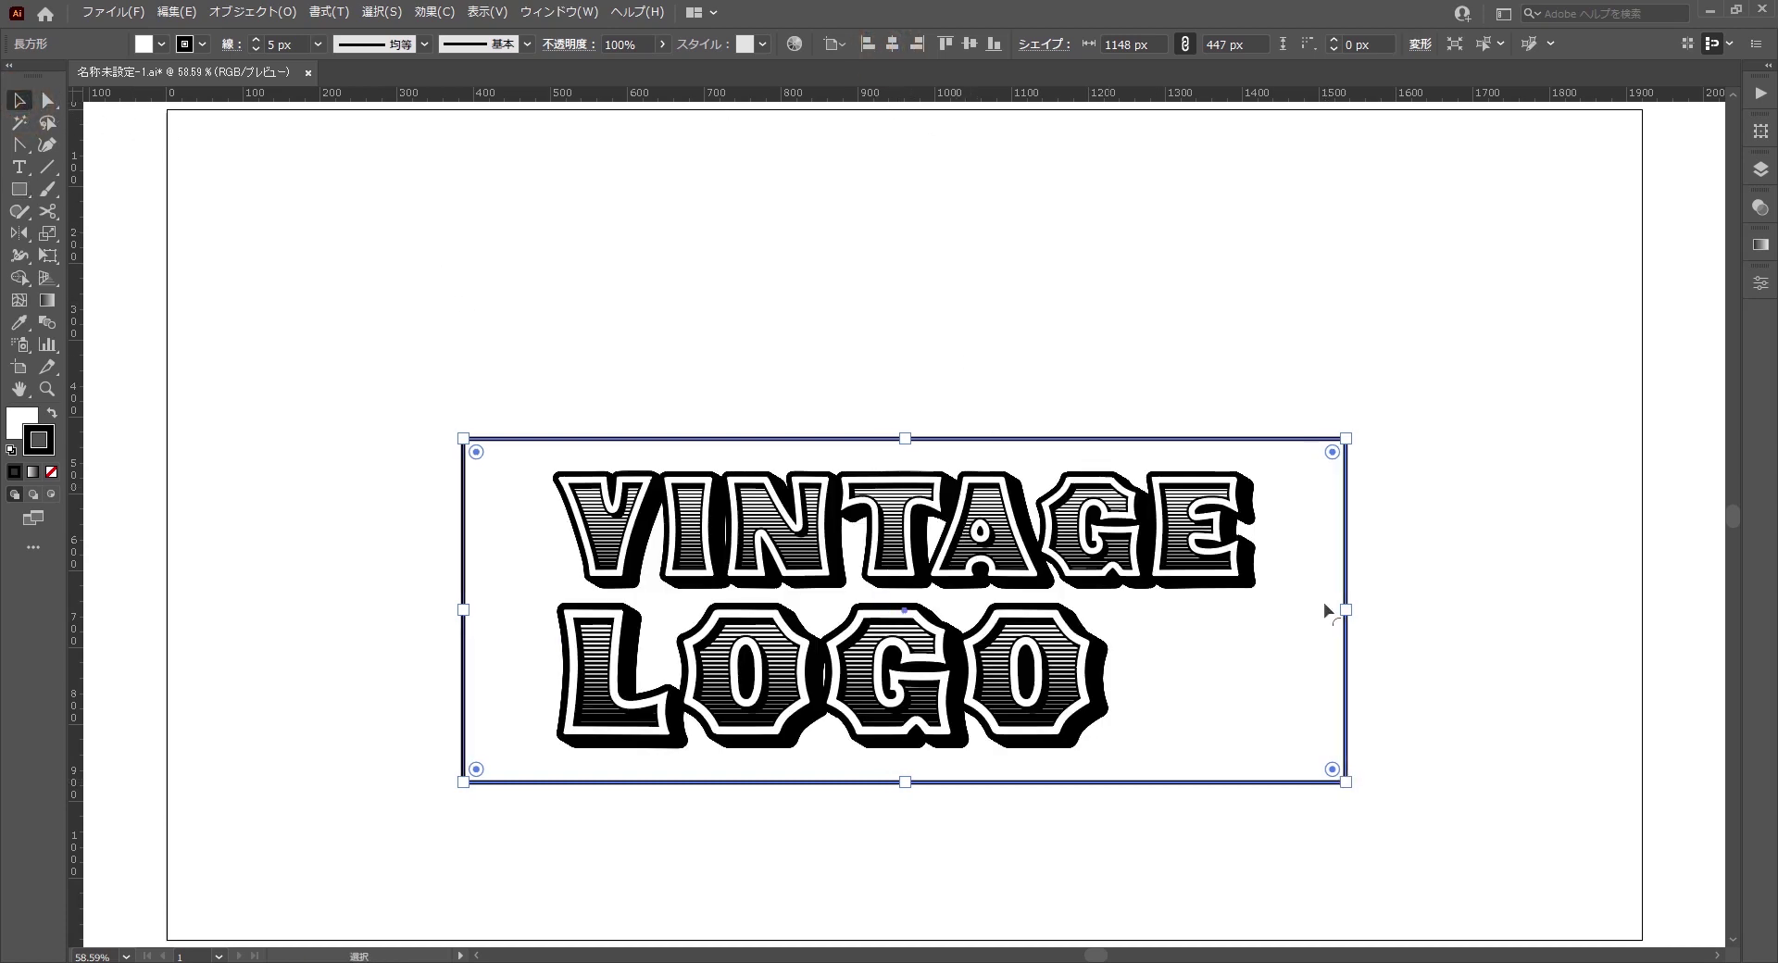
pyautogui.moveTo(1352, 611)
pyautogui.mouseDown()
pyautogui.moveTo(1331, 621)
pyautogui.moveTo(1386, 615)
pyautogui.moveTo(1386, 567)
pyautogui.mouseUp()
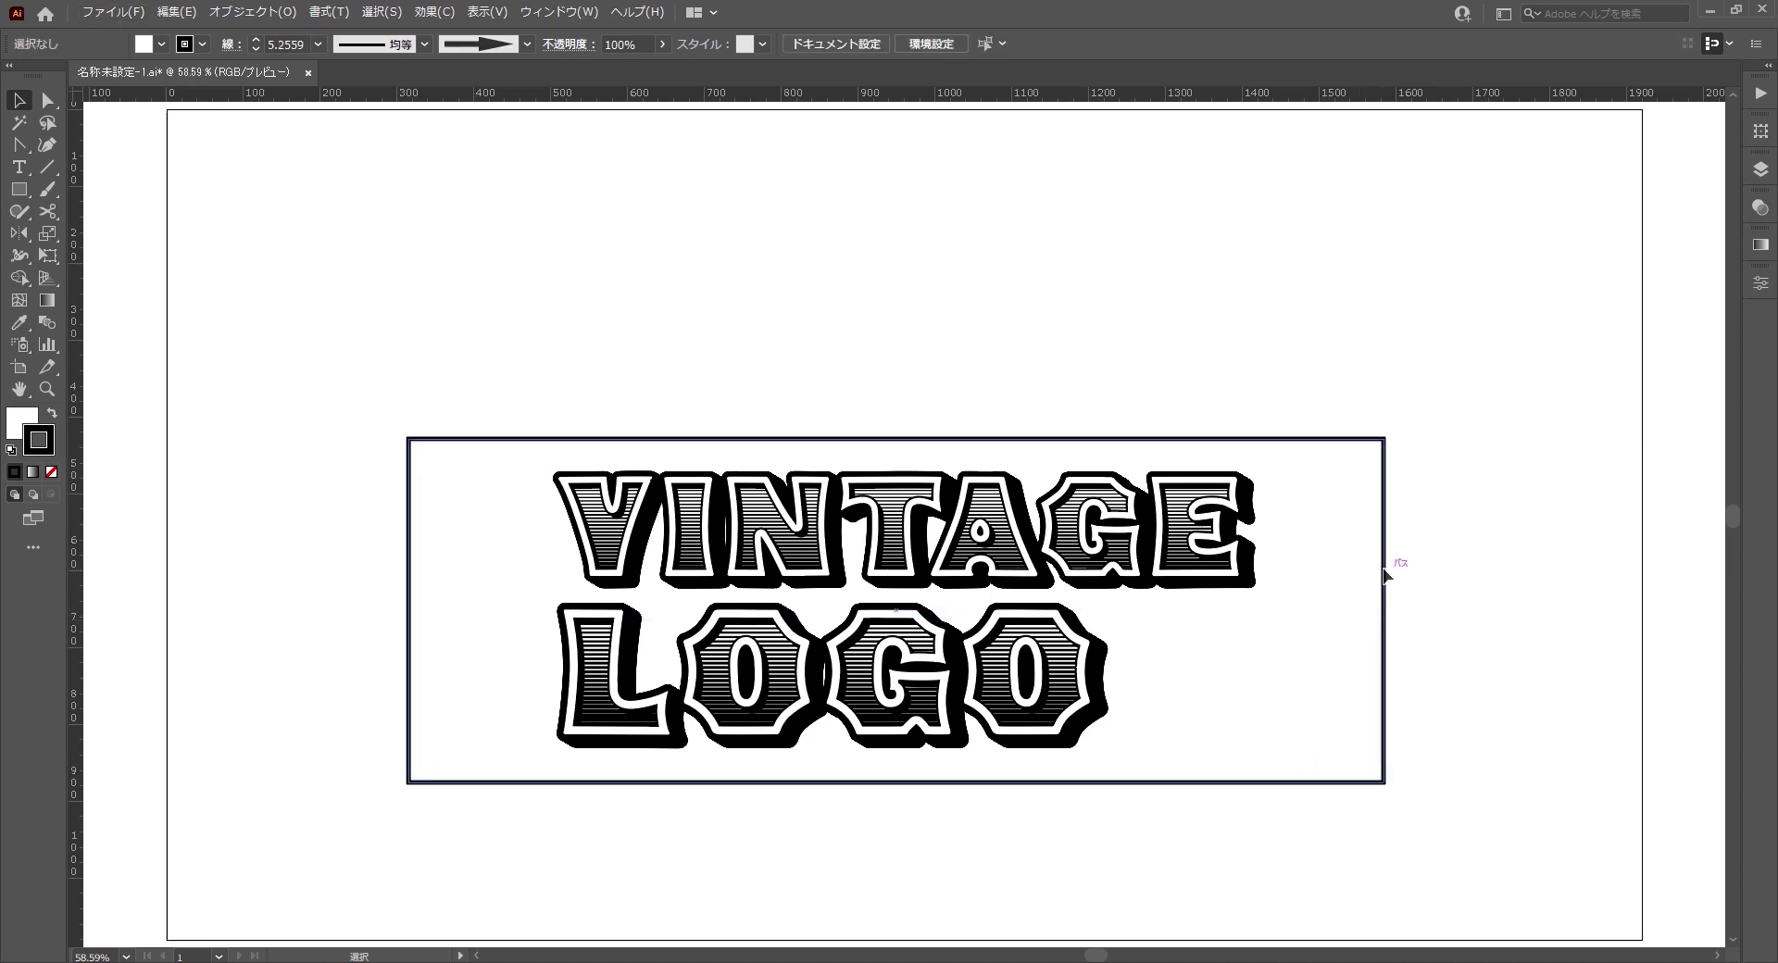
pyautogui.click(318, 44)
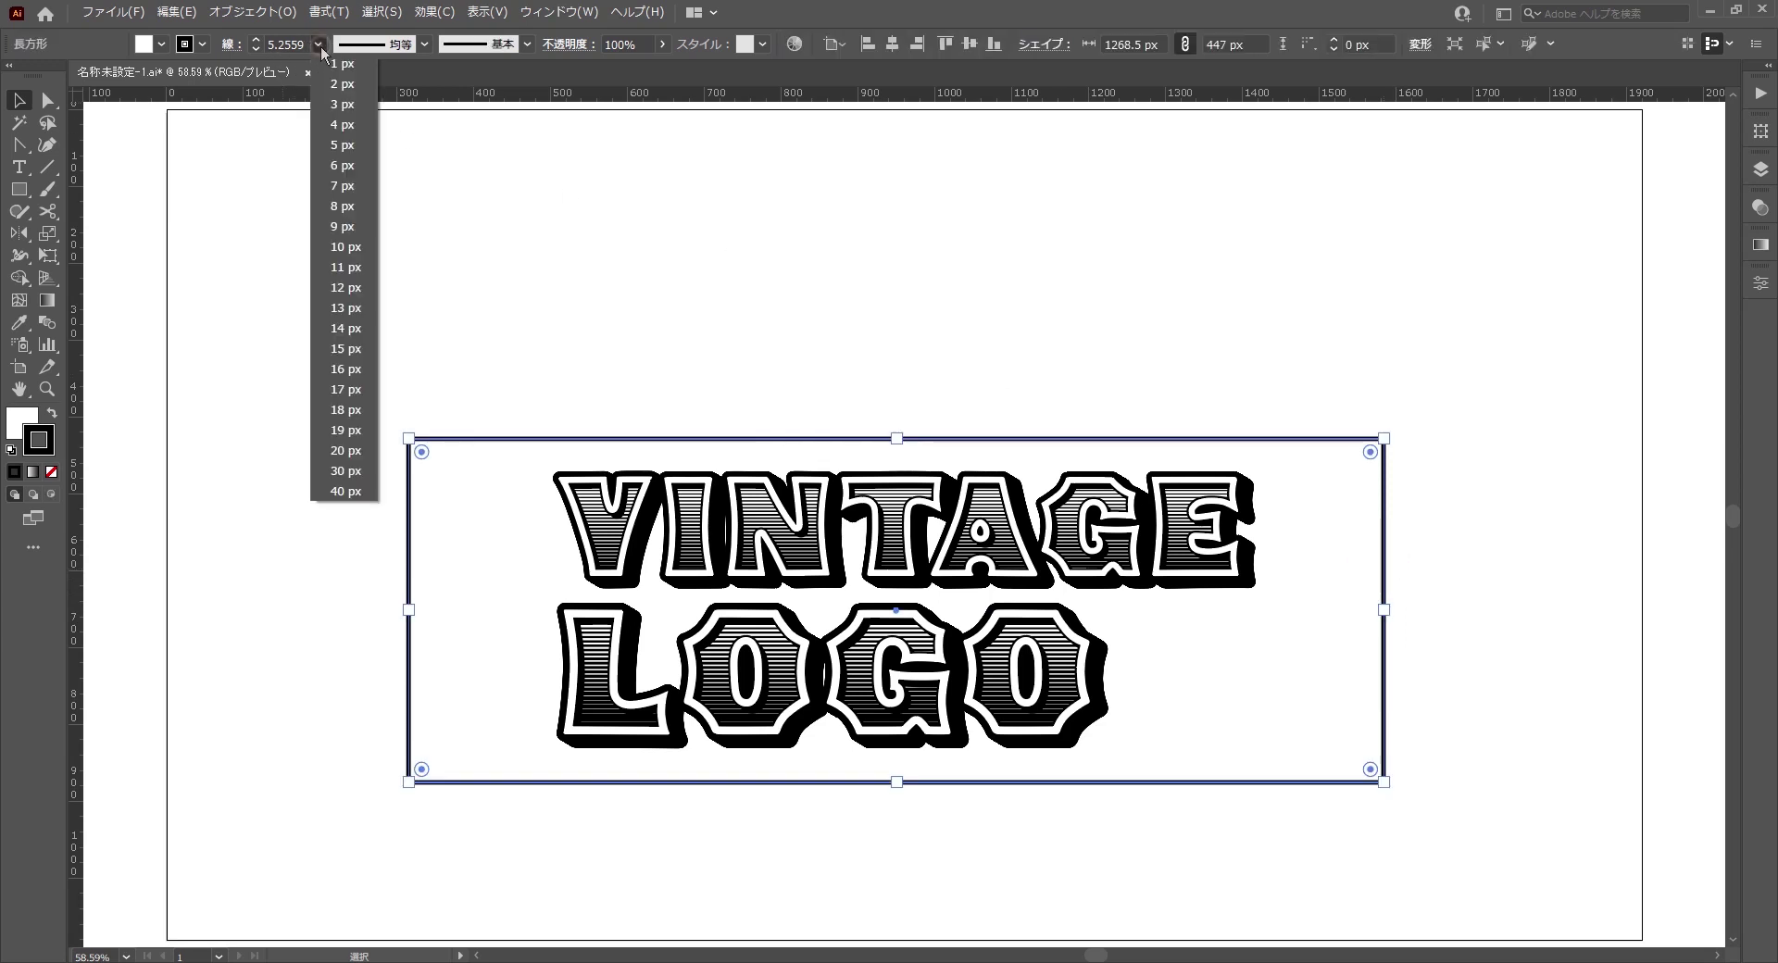
pyautogui.click(328, 74)
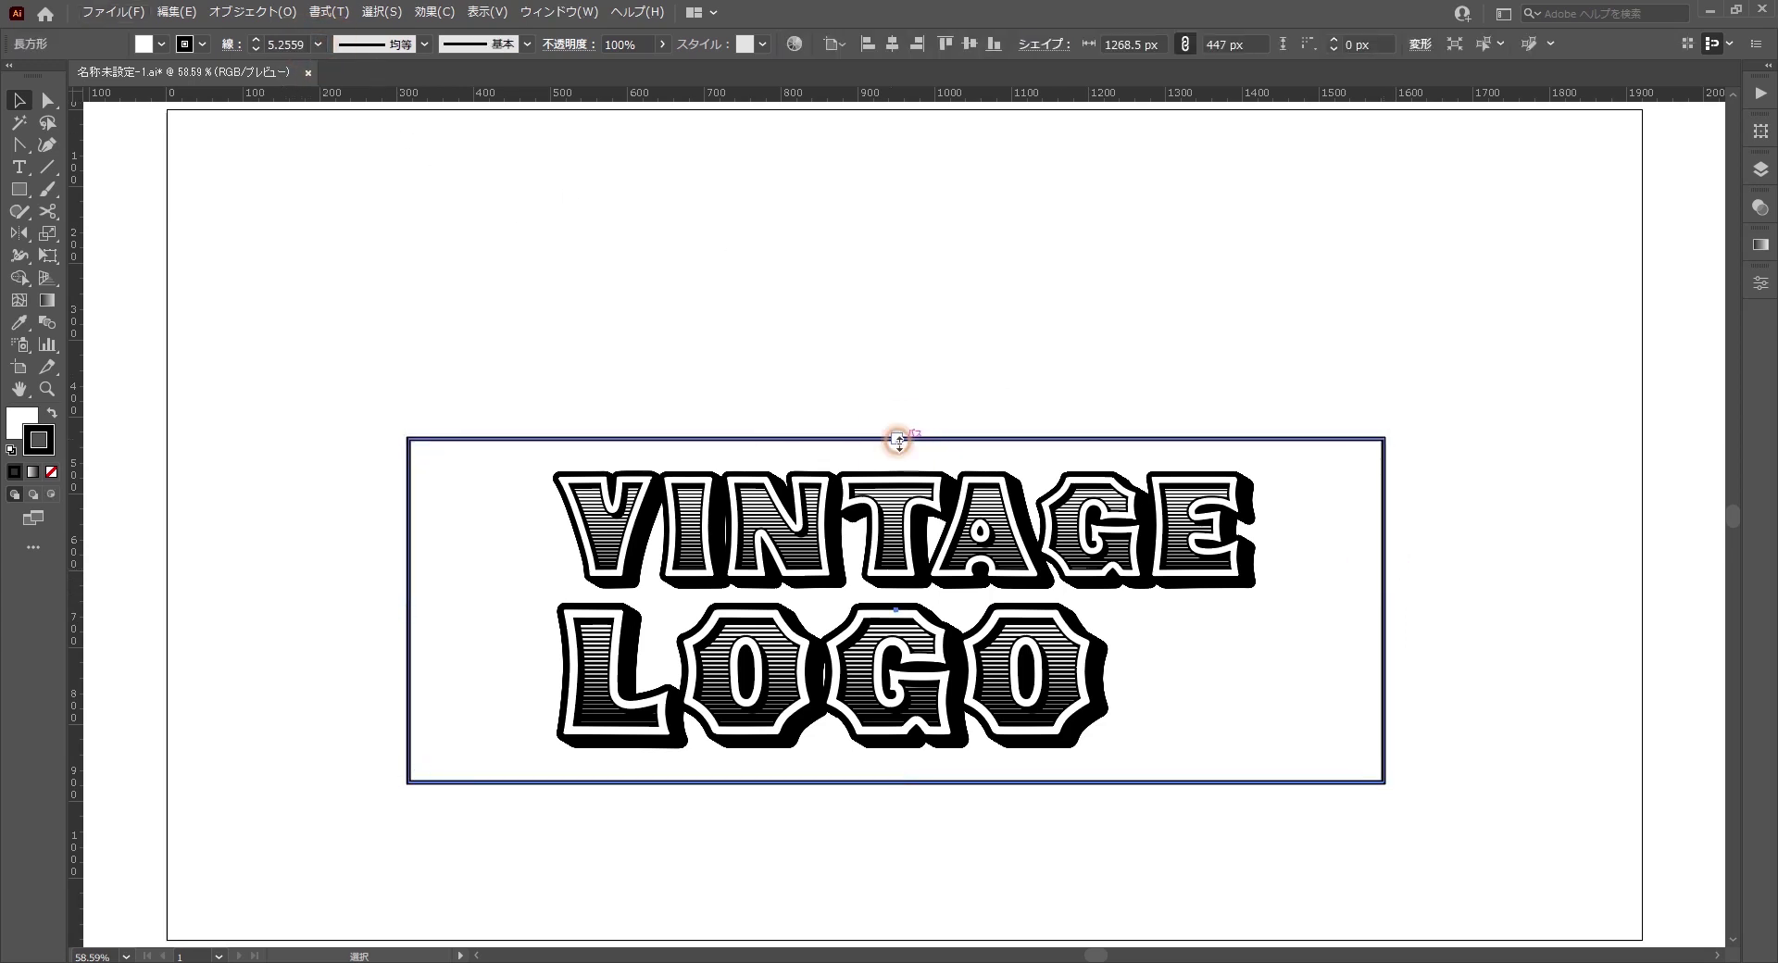
pyautogui.moveTo(899, 443); pyautogui.dragTo(898, 447)
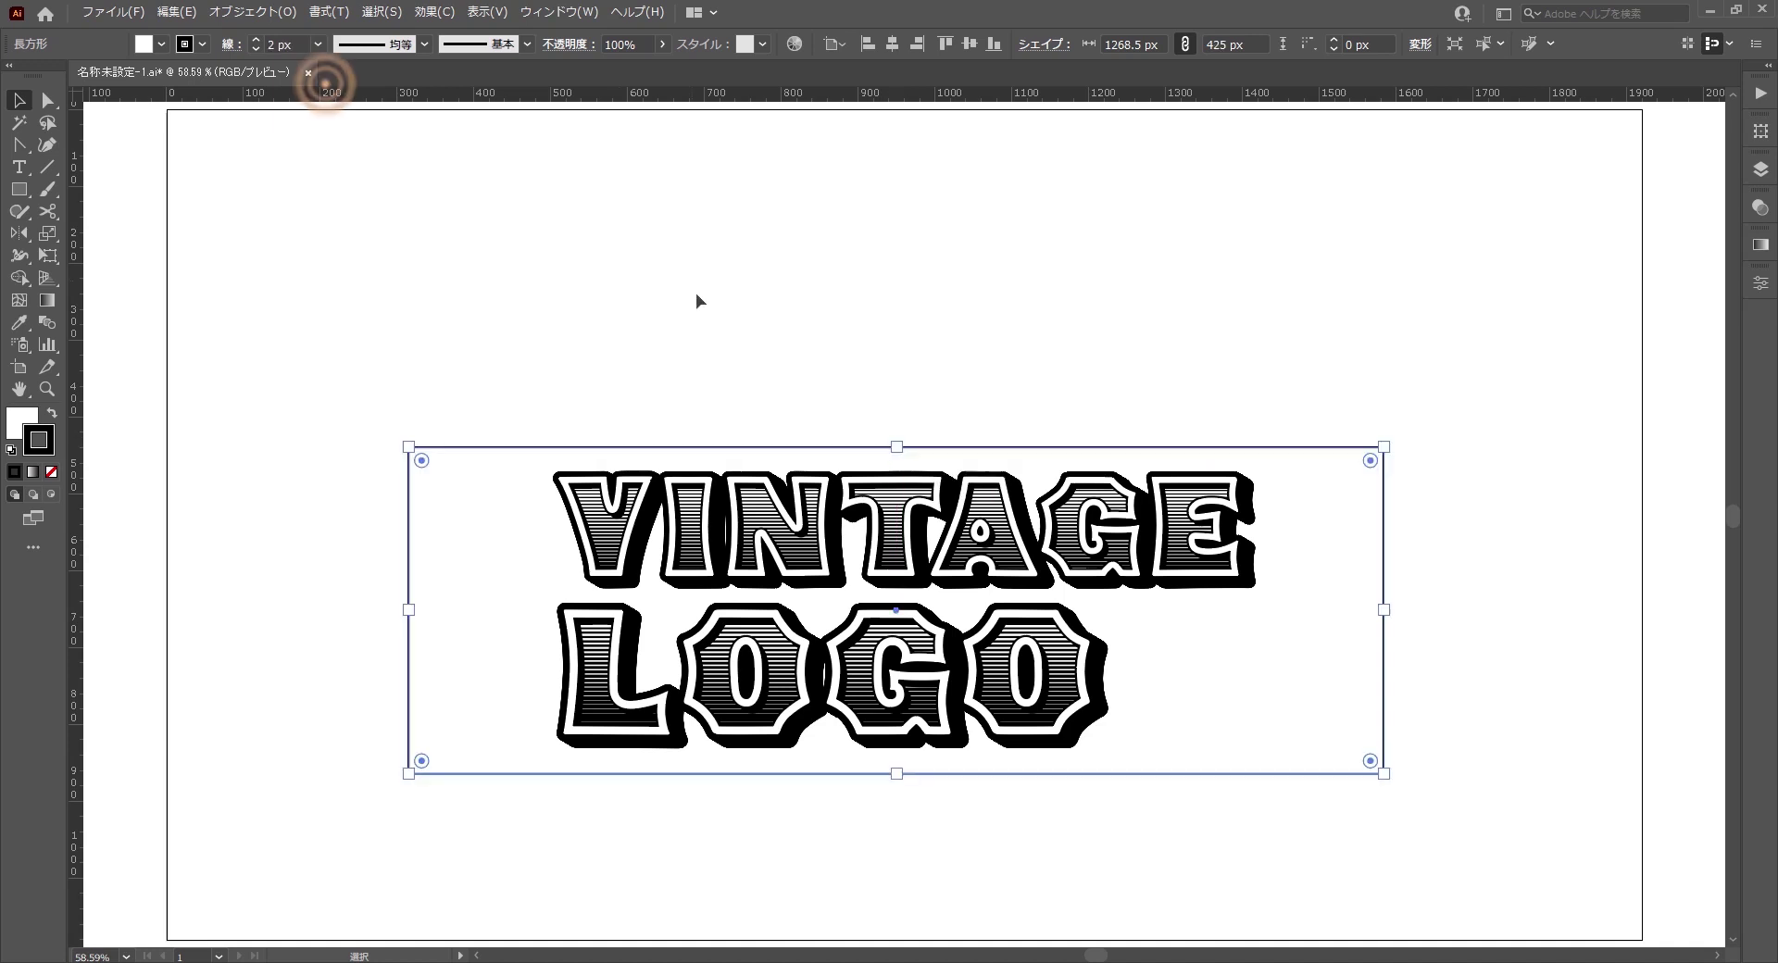
pyautogui.click(698, 293)
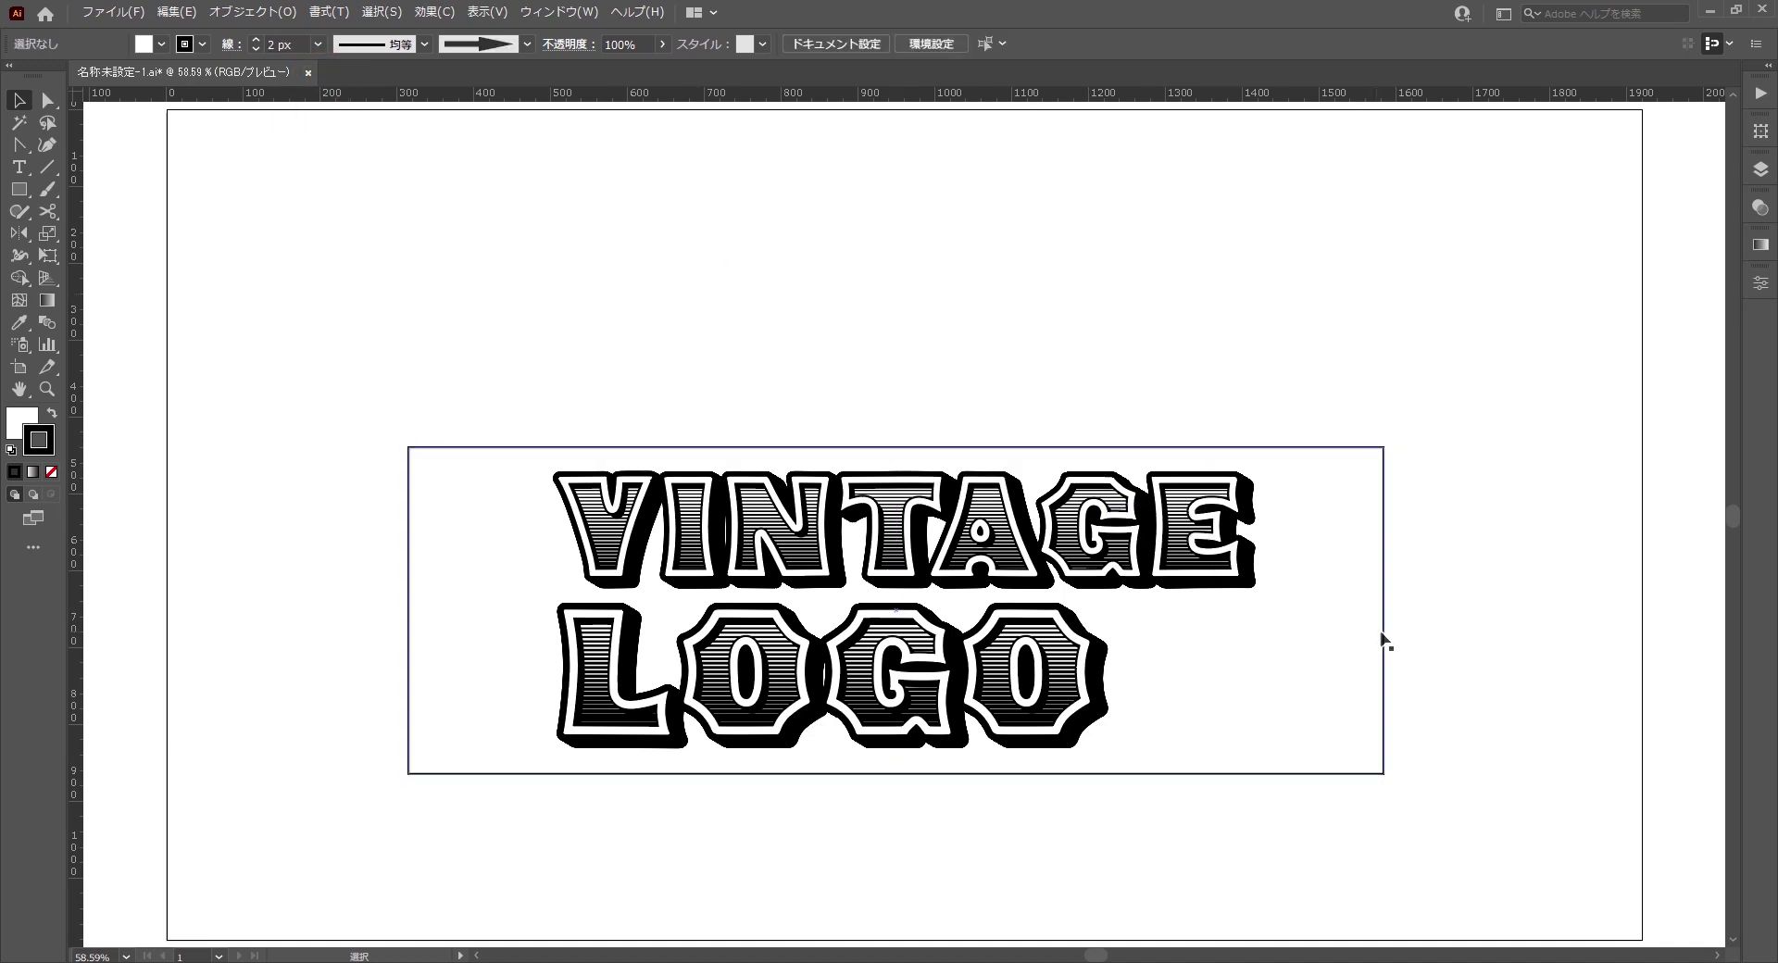
# - Alt-drag a copy down-left, send it to back, and resize it to a 425 px square
pyautogui.moveTo(1381, 637)
pyautogui.mouseDown()
pyautogui.moveTo(1254, 706)
pyautogui.moveTo(1136, 691)
pyautogui.mouseUp()
pyautogui.hotkey('ctrl', 'shift', '[')
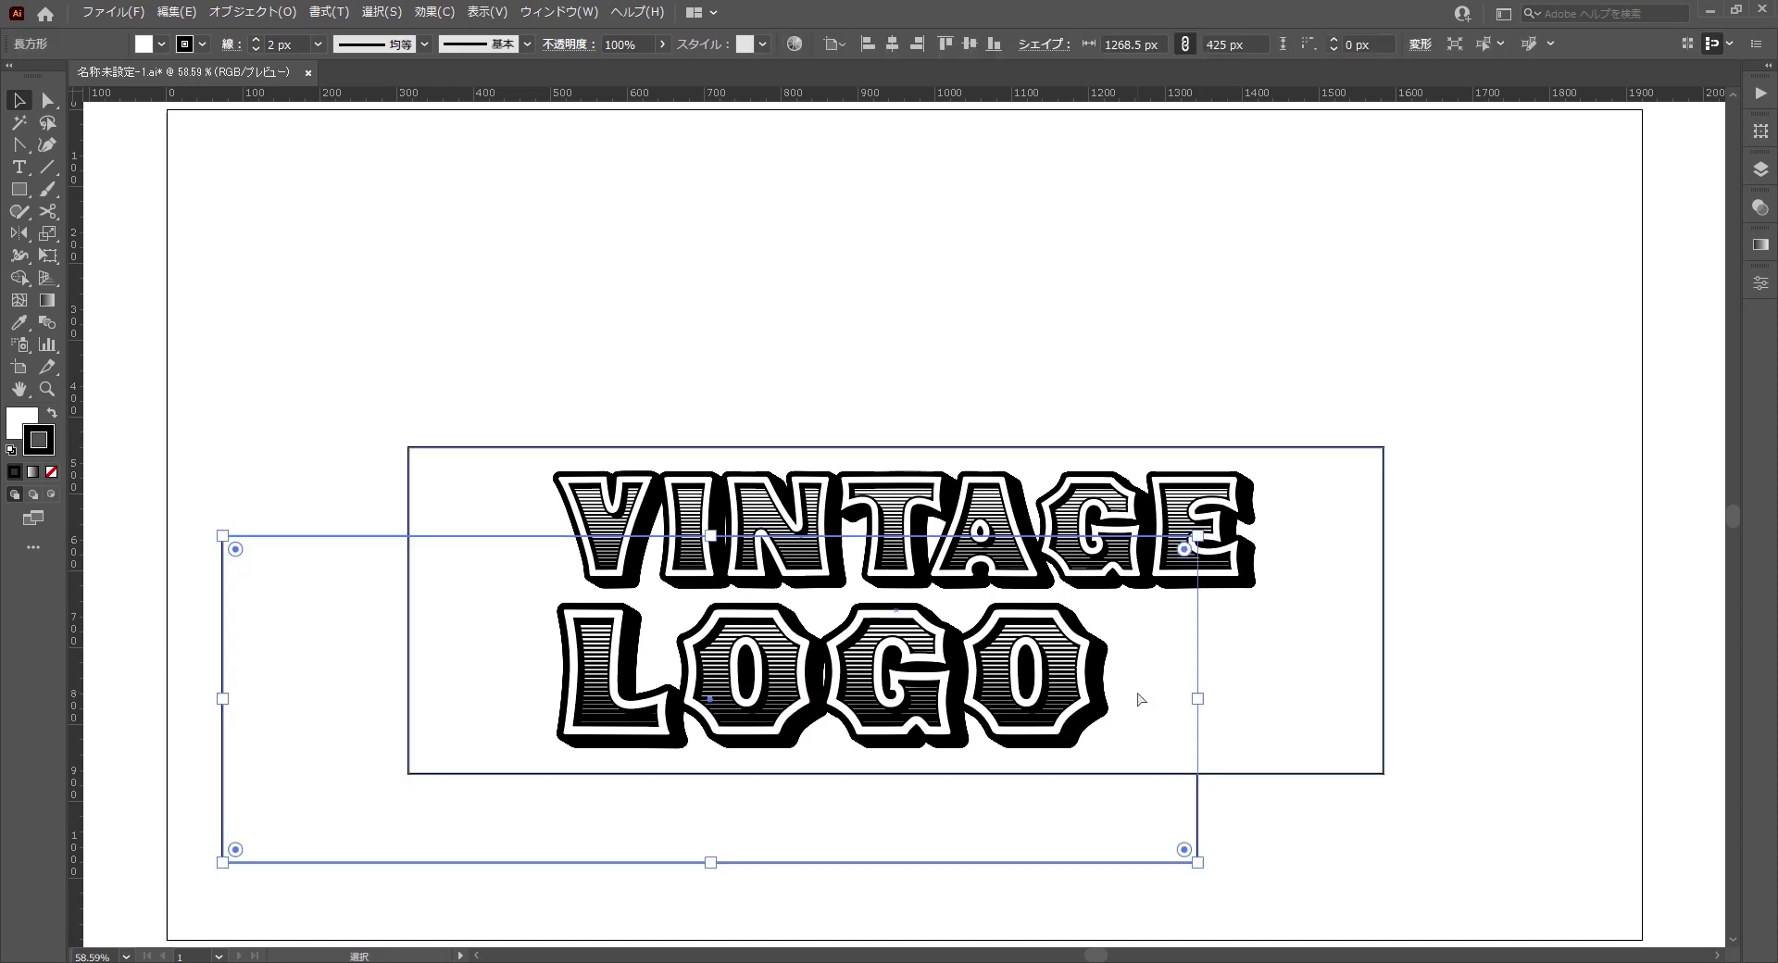
pyautogui.moveTo(1199, 699); pyautogui.dragTo(549, 720)
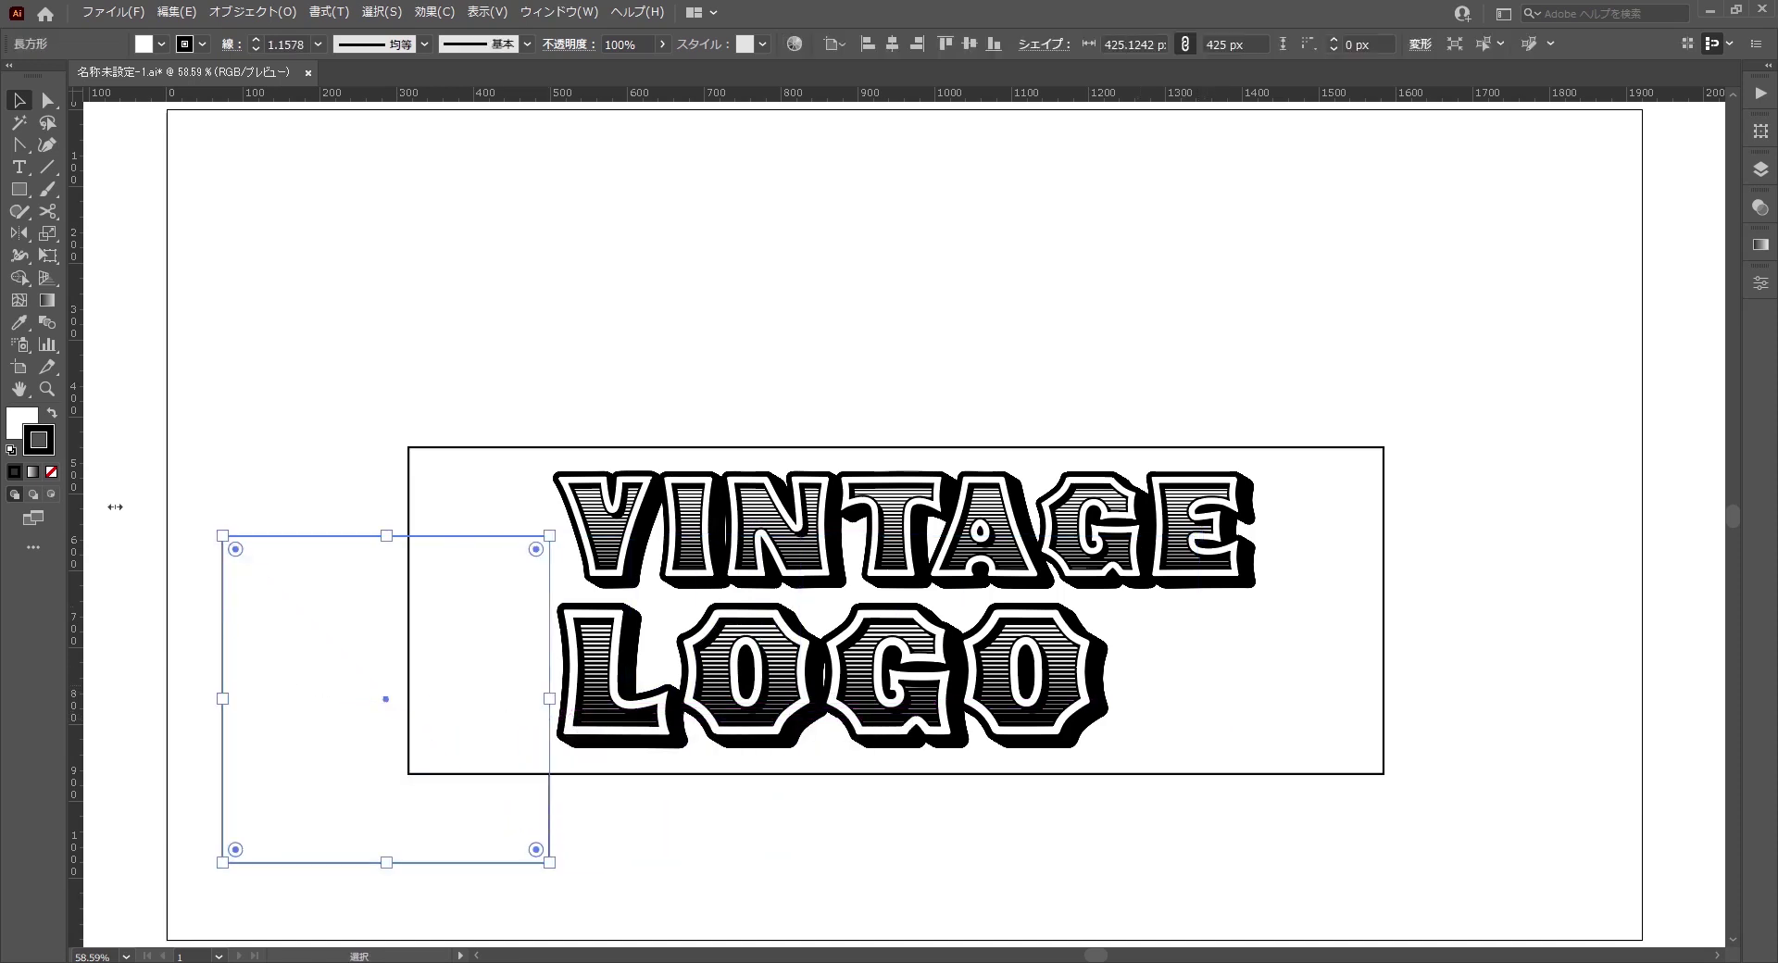
pyautogui.click(466, 400)
pyautogui.click(330, 639)
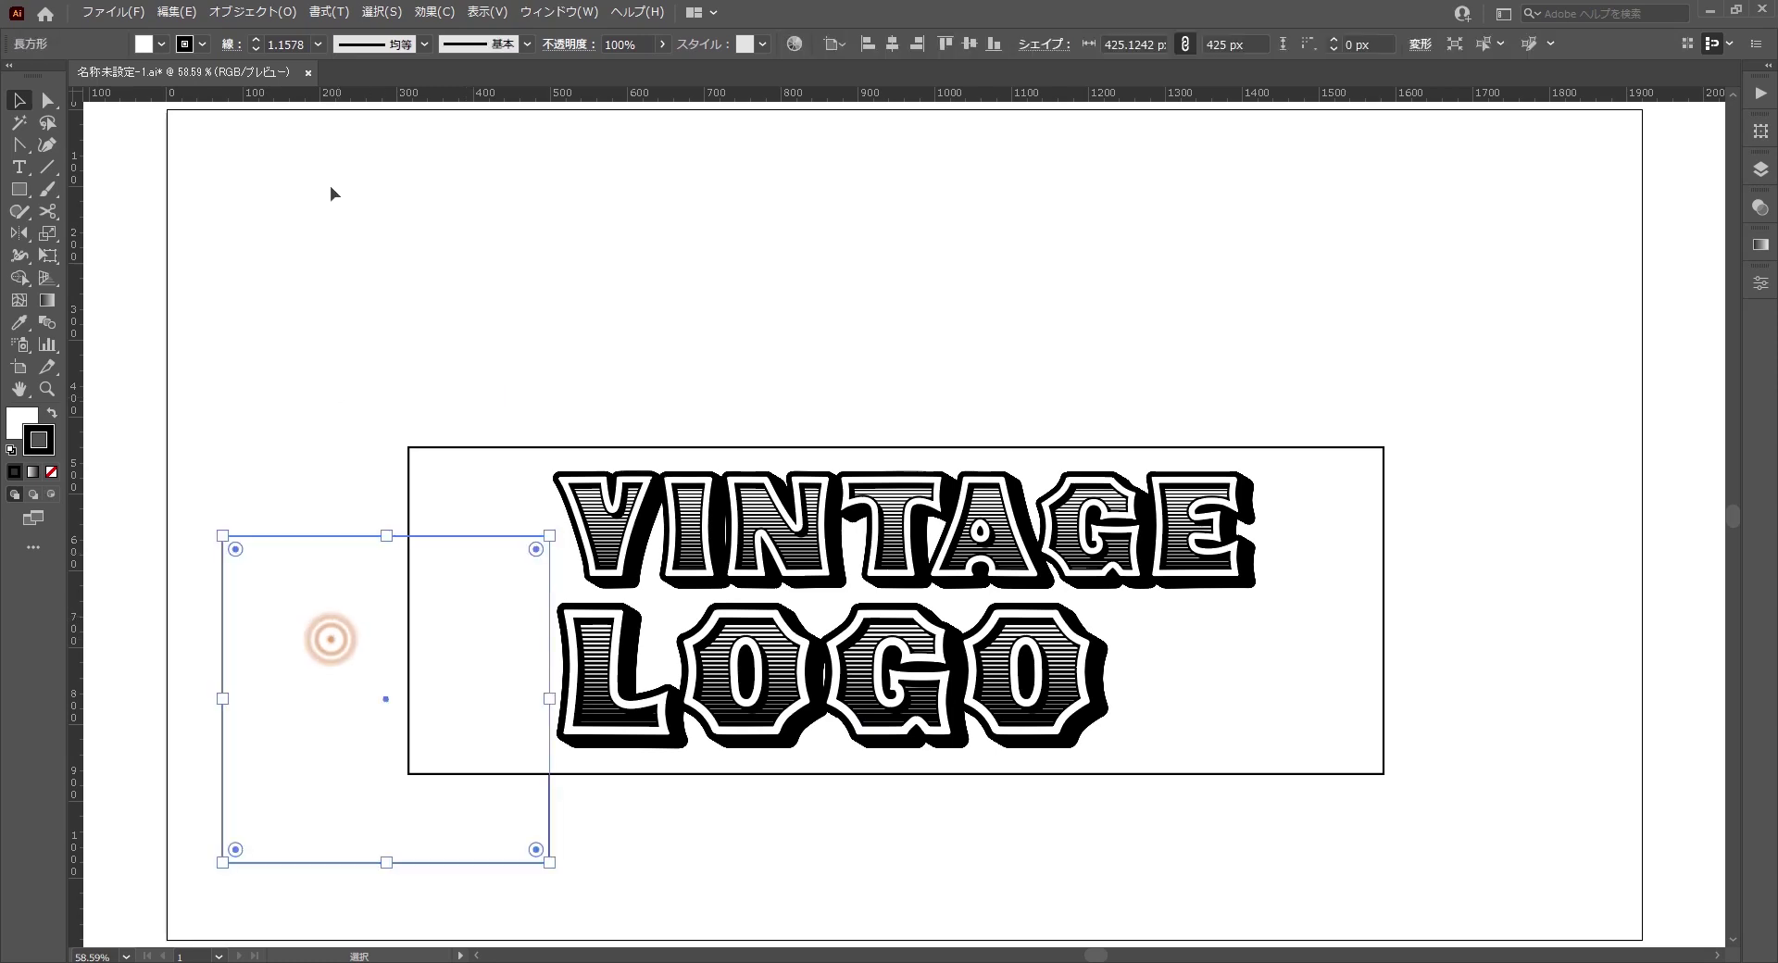
# - Drag the rectangle's left-middle anchor inward to notch a ribbon tail
pyautogui.click(256, 13)
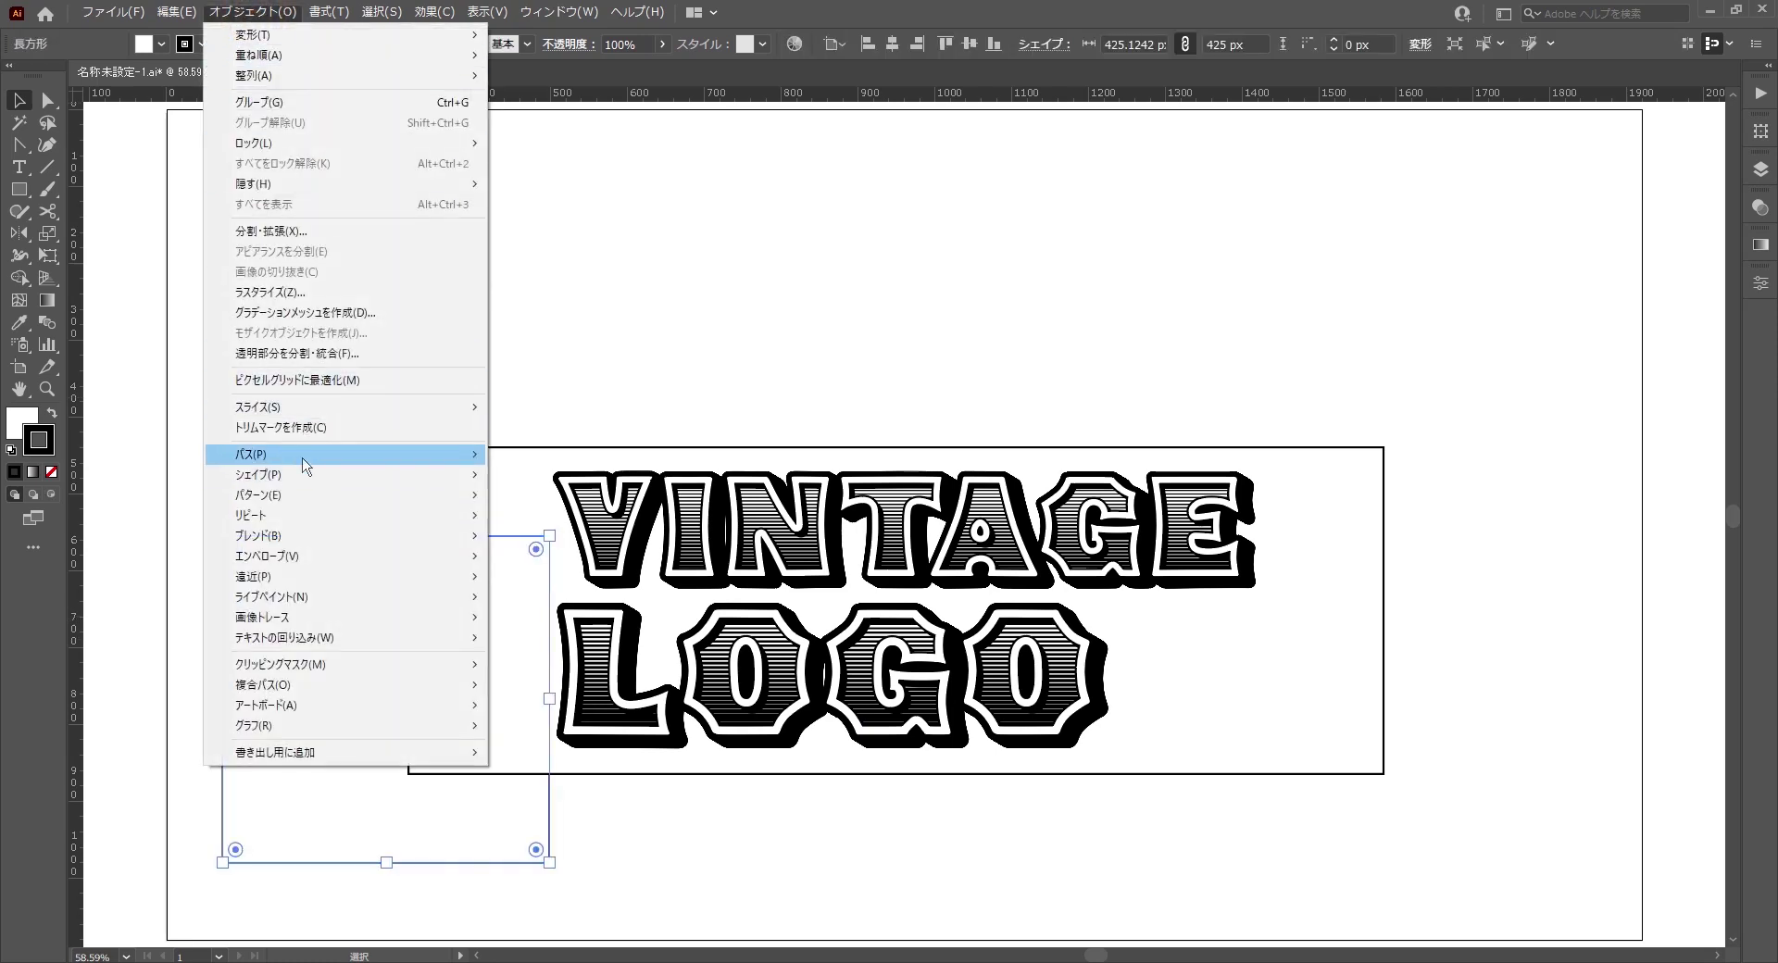
pyautogui.moveTo(341, 454)
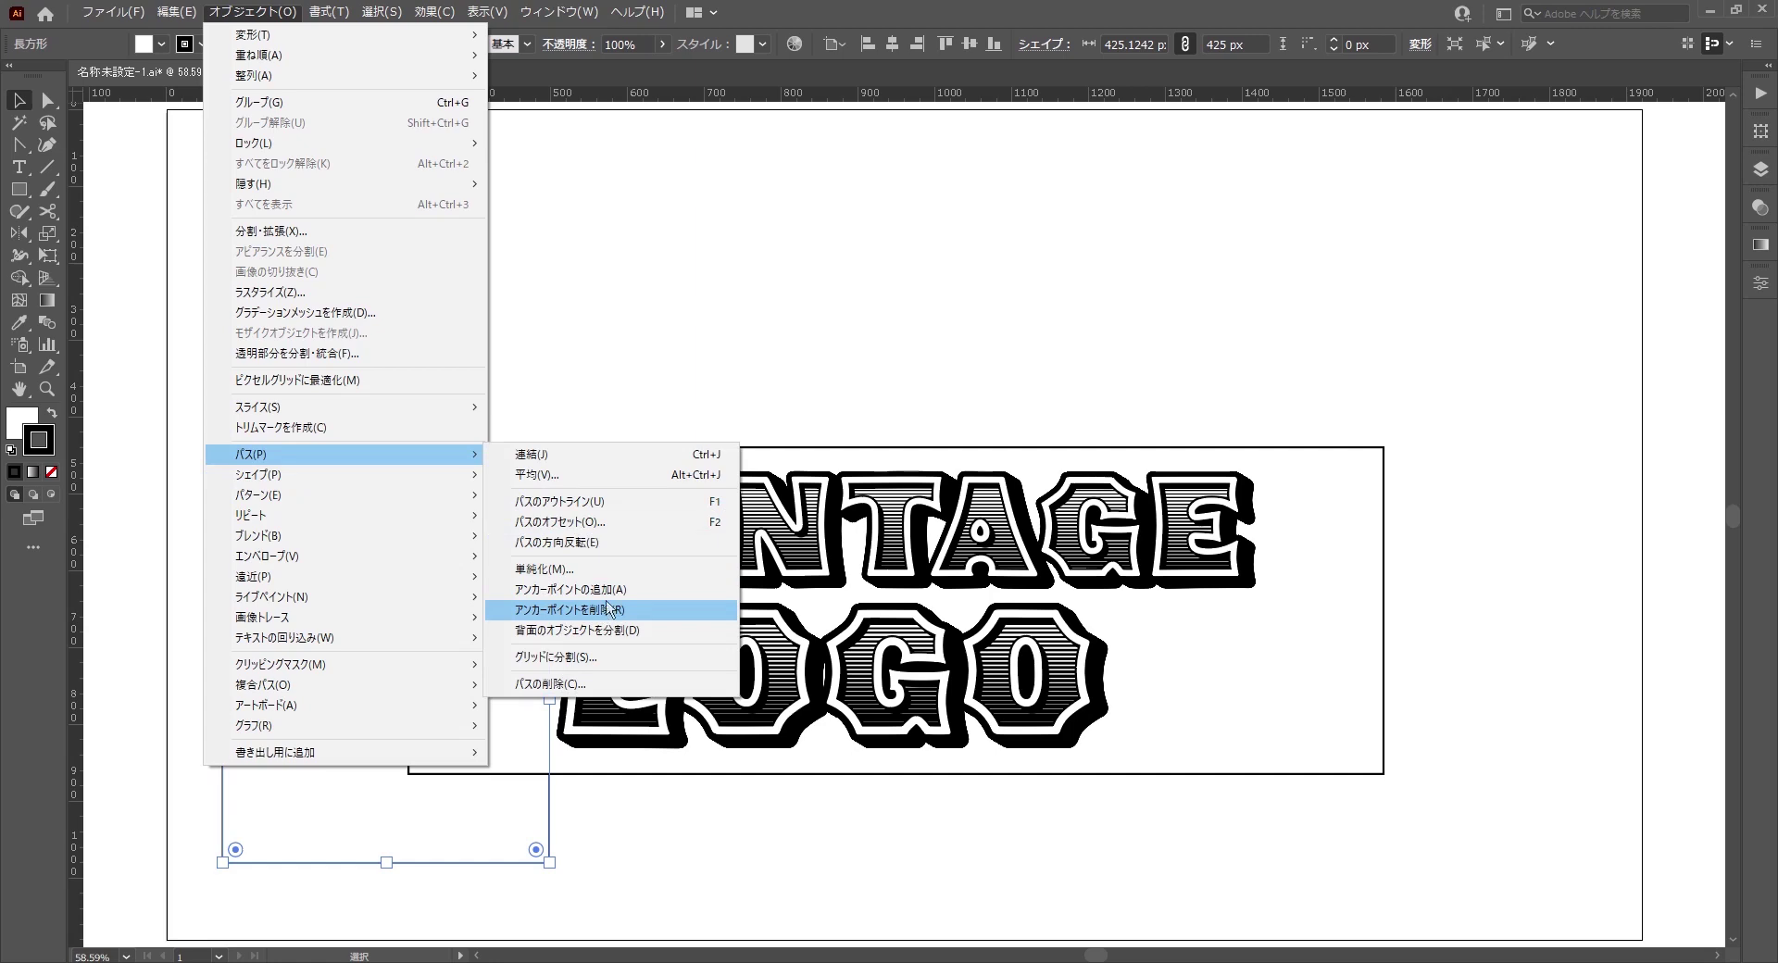
pyautogui.click(609, 610)
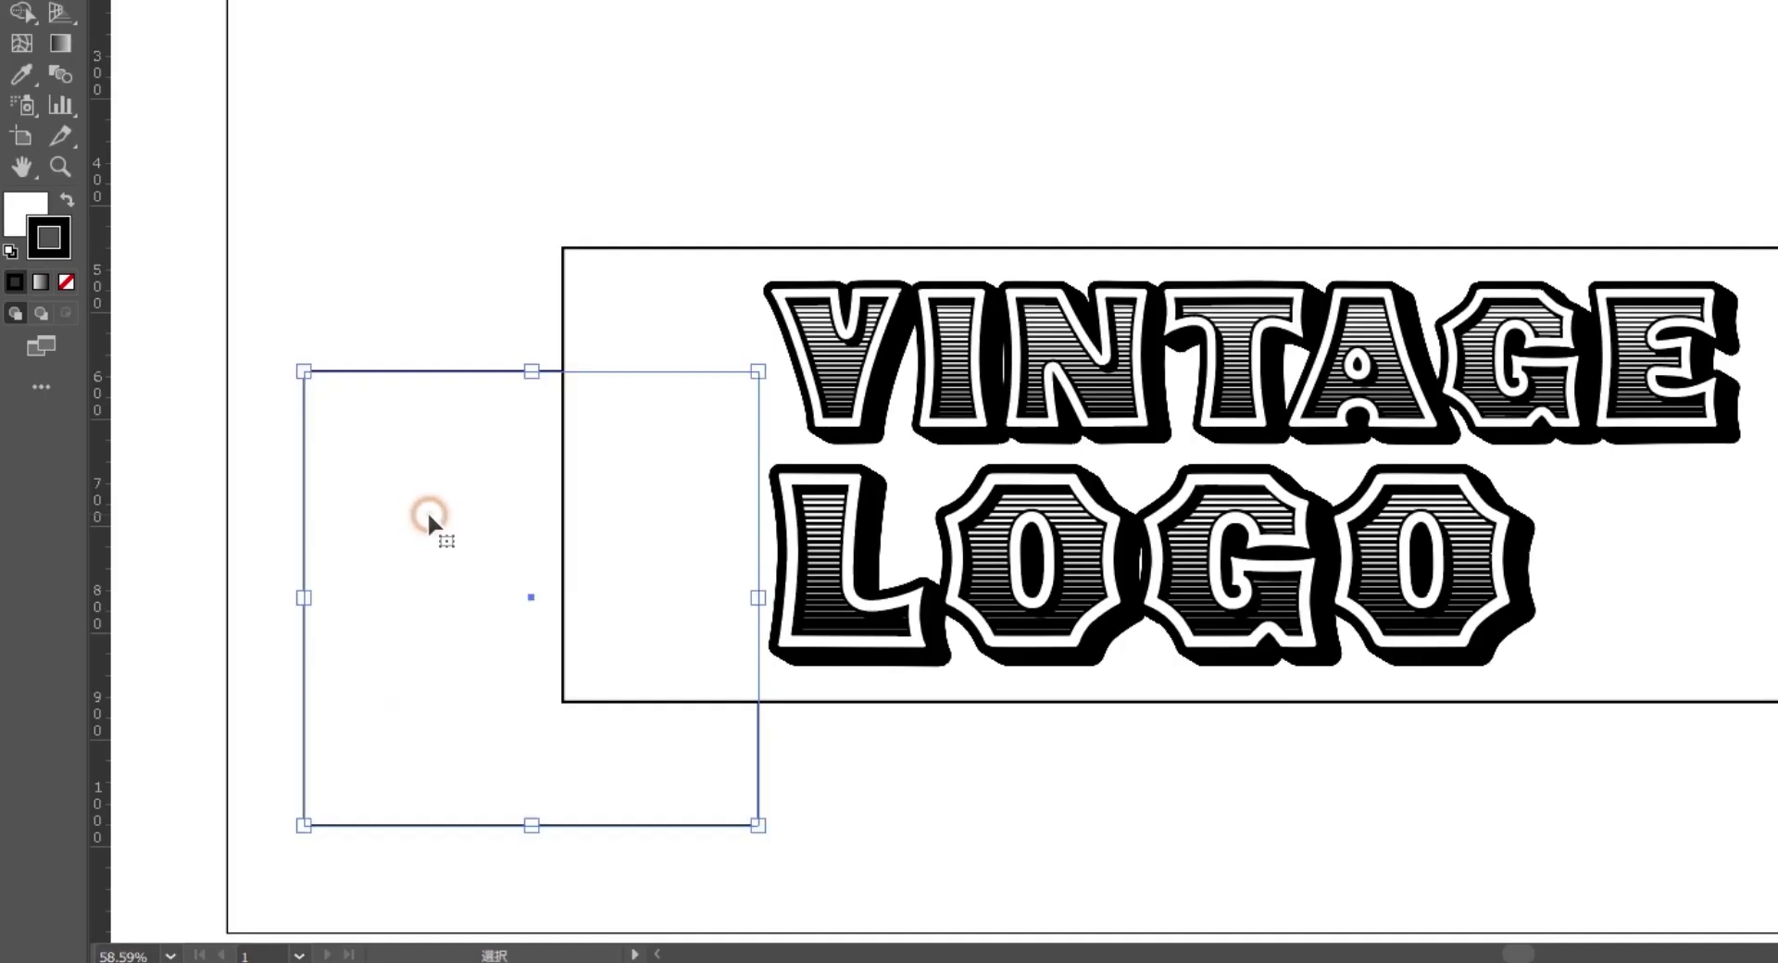
pyautogui.press('a')
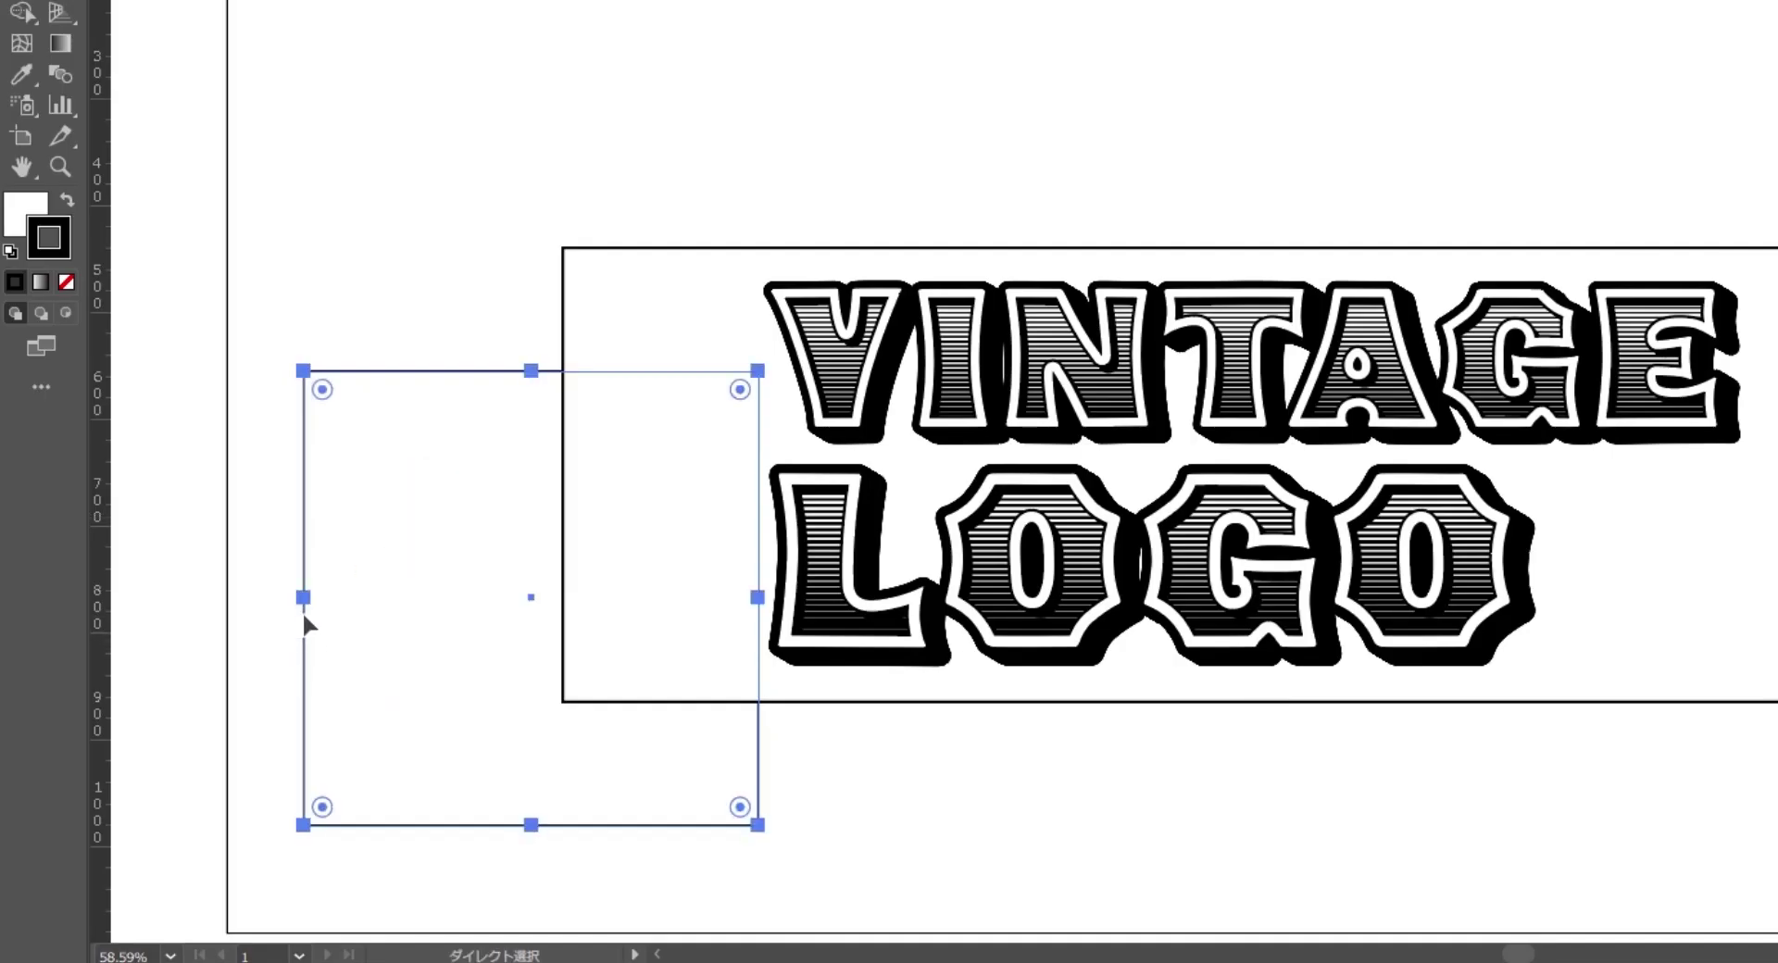
pyautogui.moveTo(304, 600)
pyautogui.mouseDown()
pyautogui.moveTo(357, 623)
pyautogui.moveTo(389, 607)
pyautogui.mouseUp()
pyautogui.press('v')
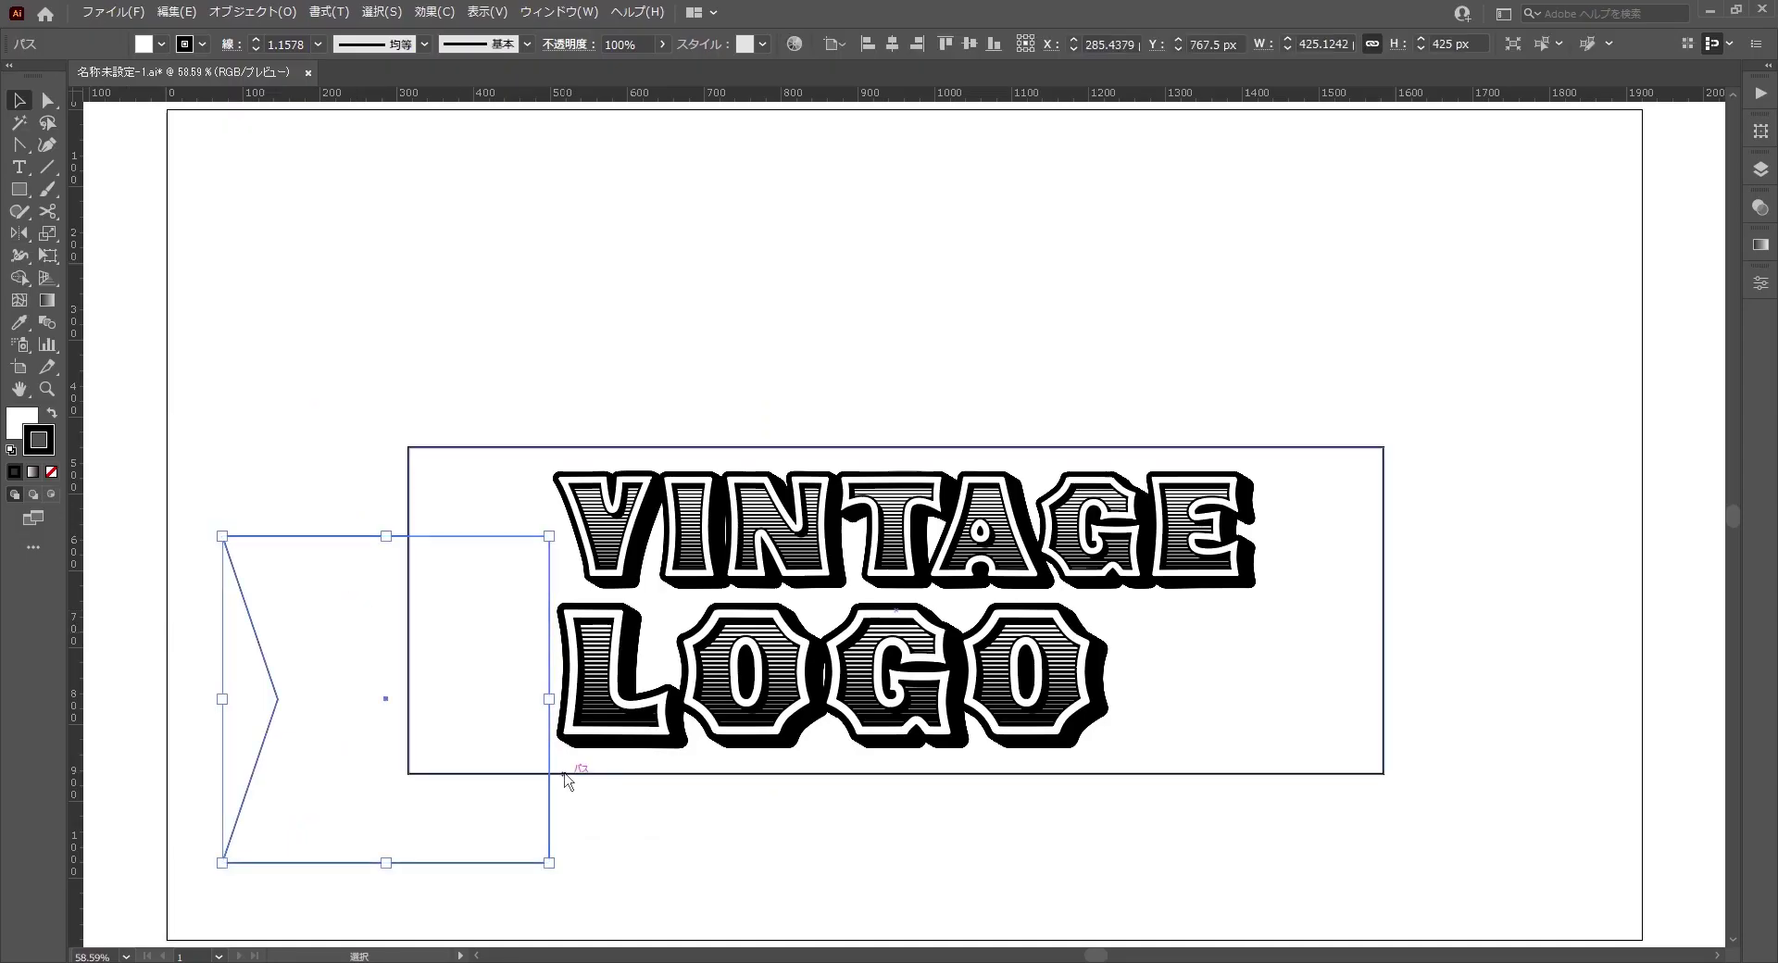
# - Reflect a copy of the ribbon tail vertically and move it to the right side
pyautogui.press('o')
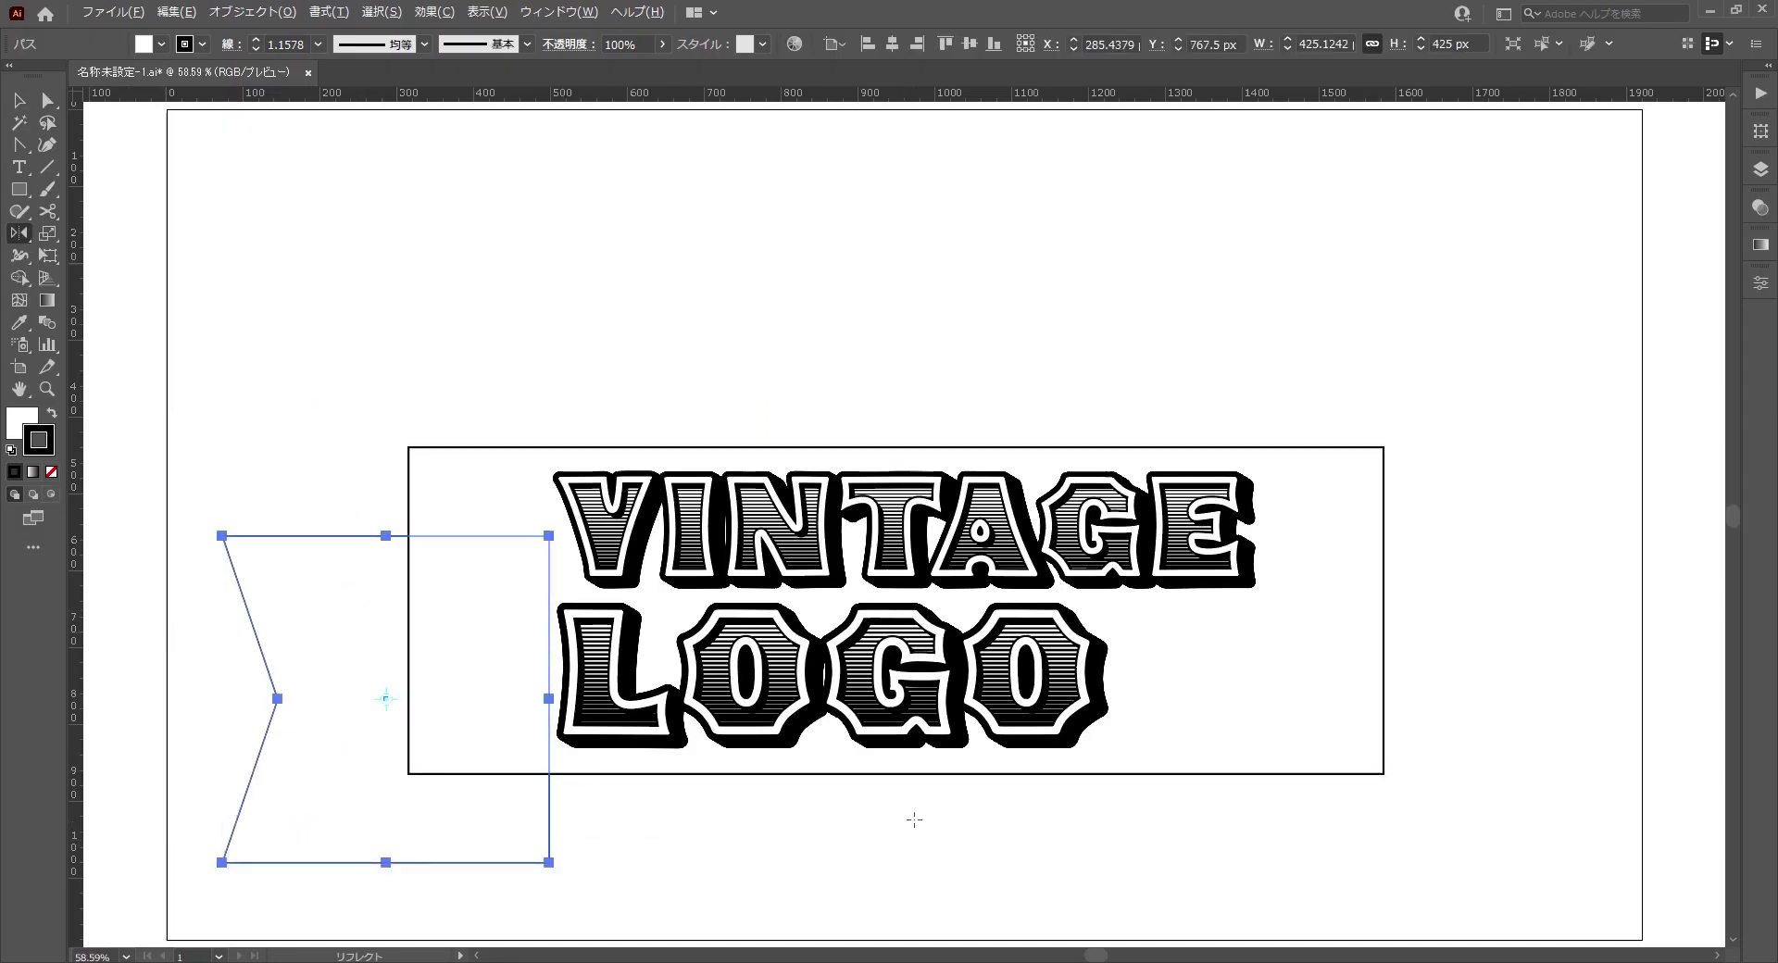
pyautogui.keyDown('alt'); pyautogui.click(863, 788); pyautogui.keyUp('alt')
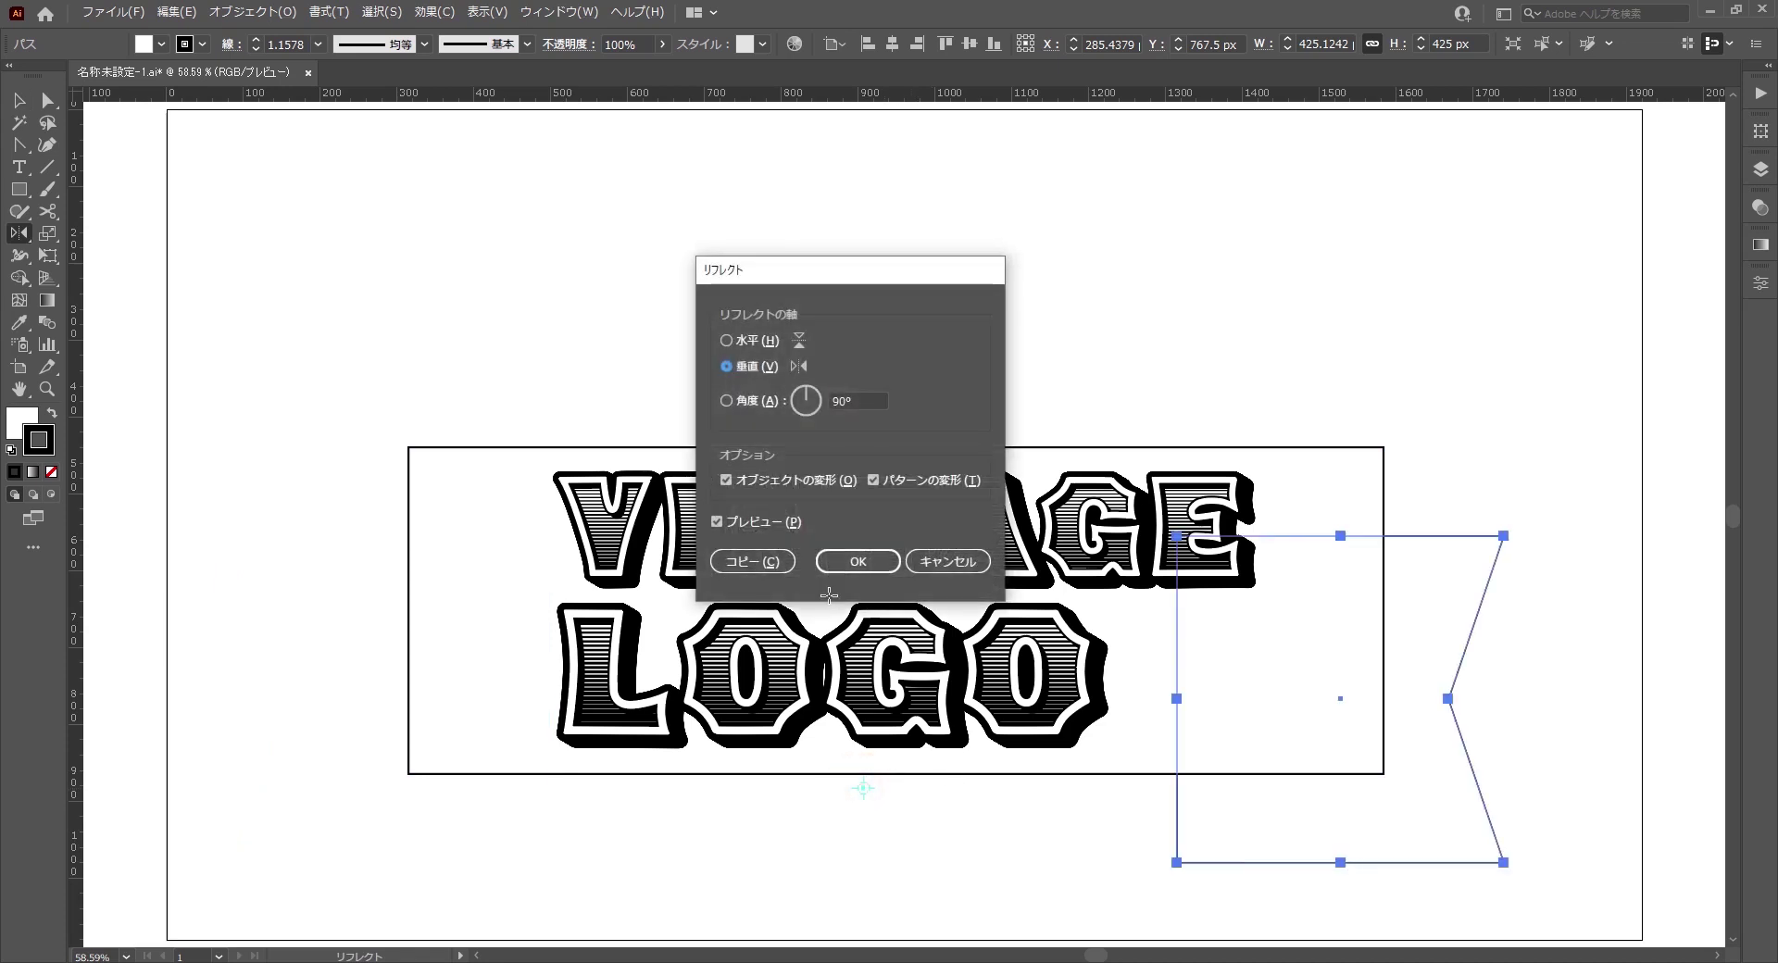
pyautogui.click(751, 561)
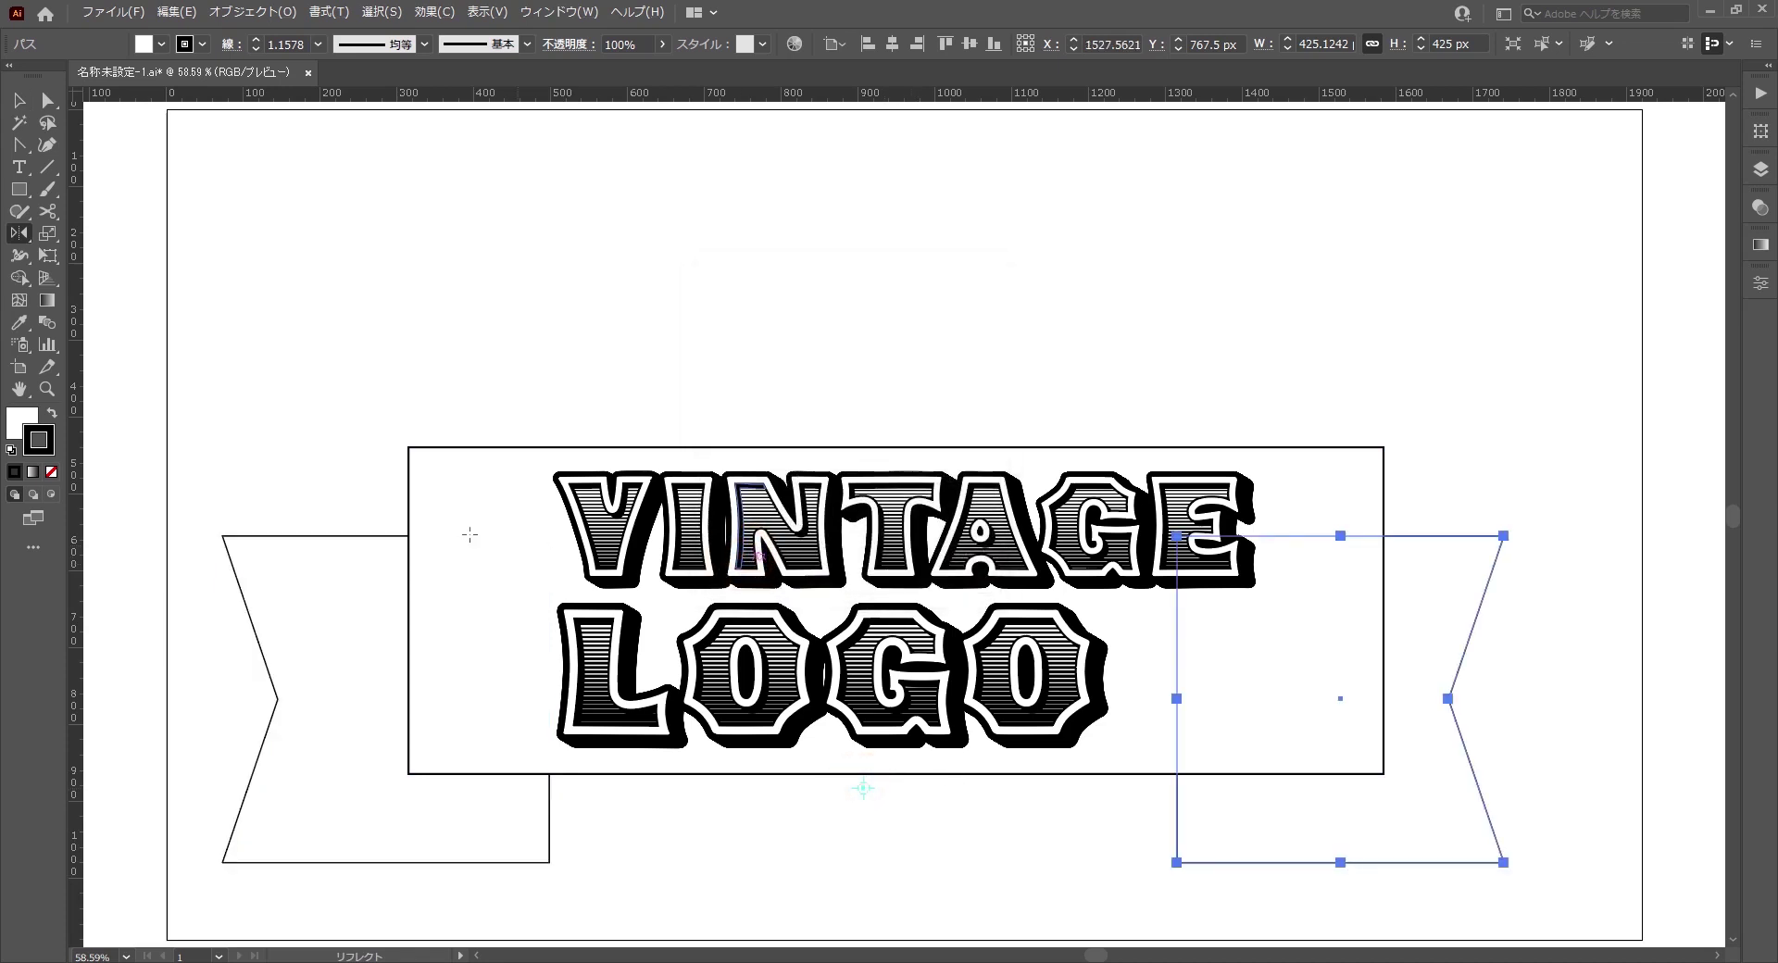
pyautogui.press('v')
pyautogui.moveTo(1296, 862); pyautogui.dragTo(1404, 863)
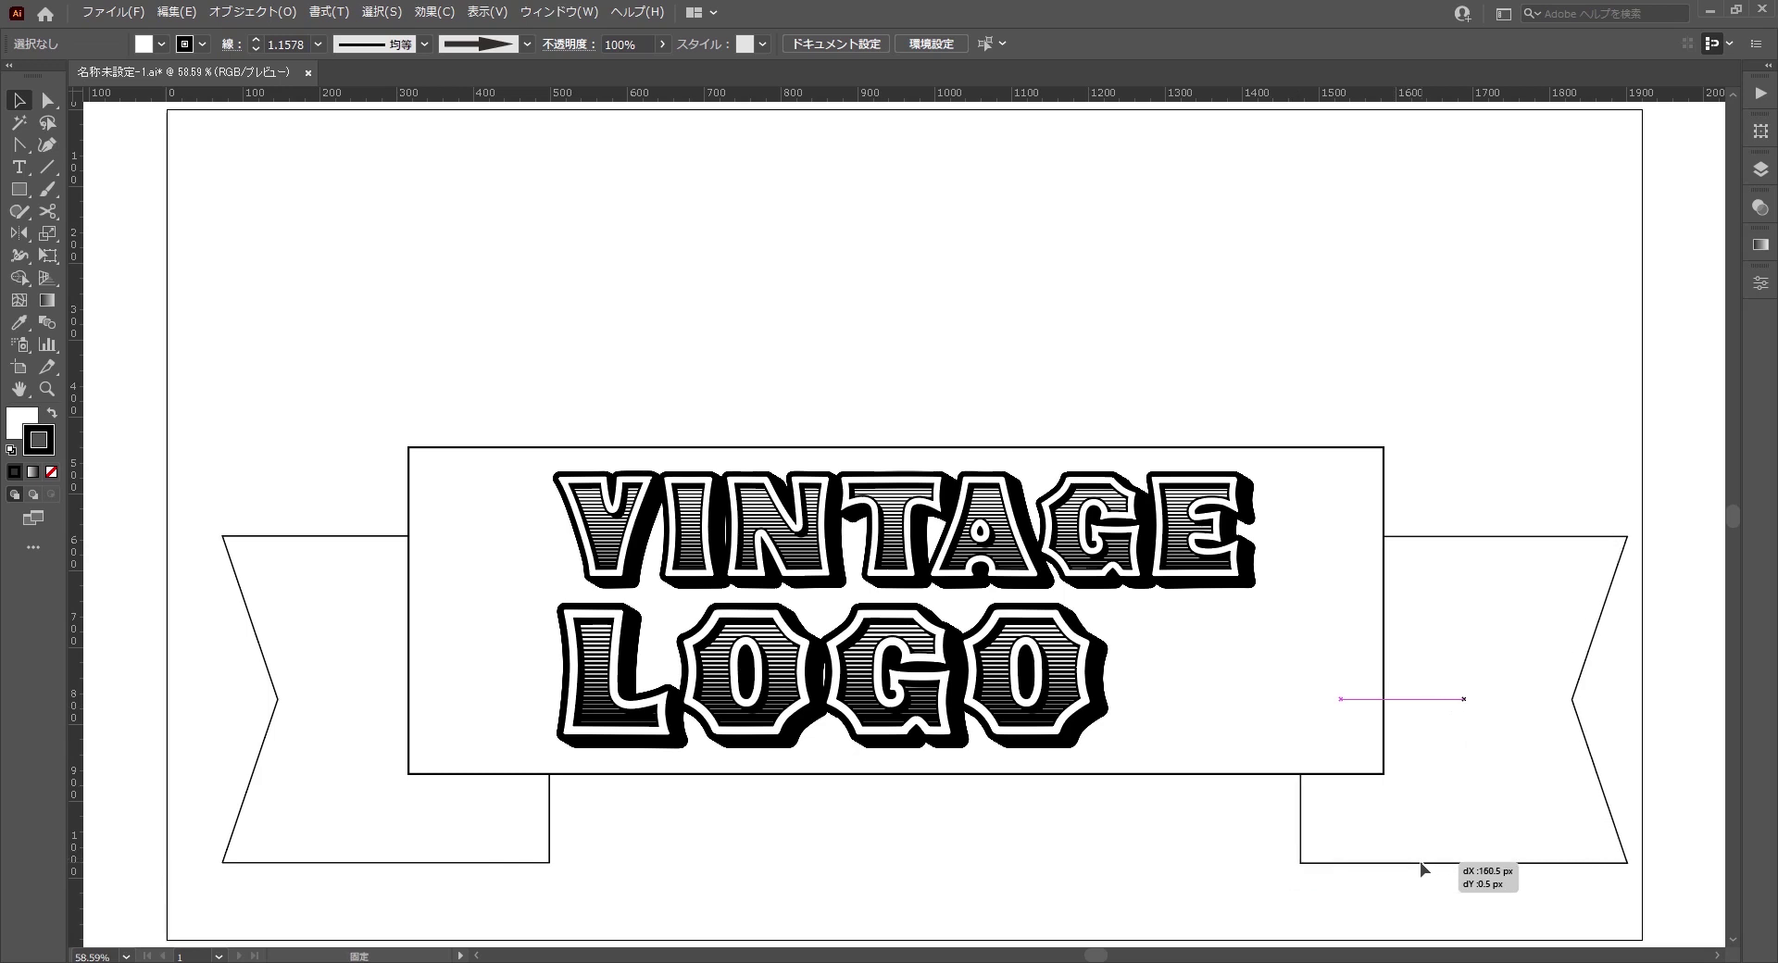
# - Select the rectangle and both tails, distribute their spacing evenly, and align horizontal centres
pyautogui.click(1329, 381)
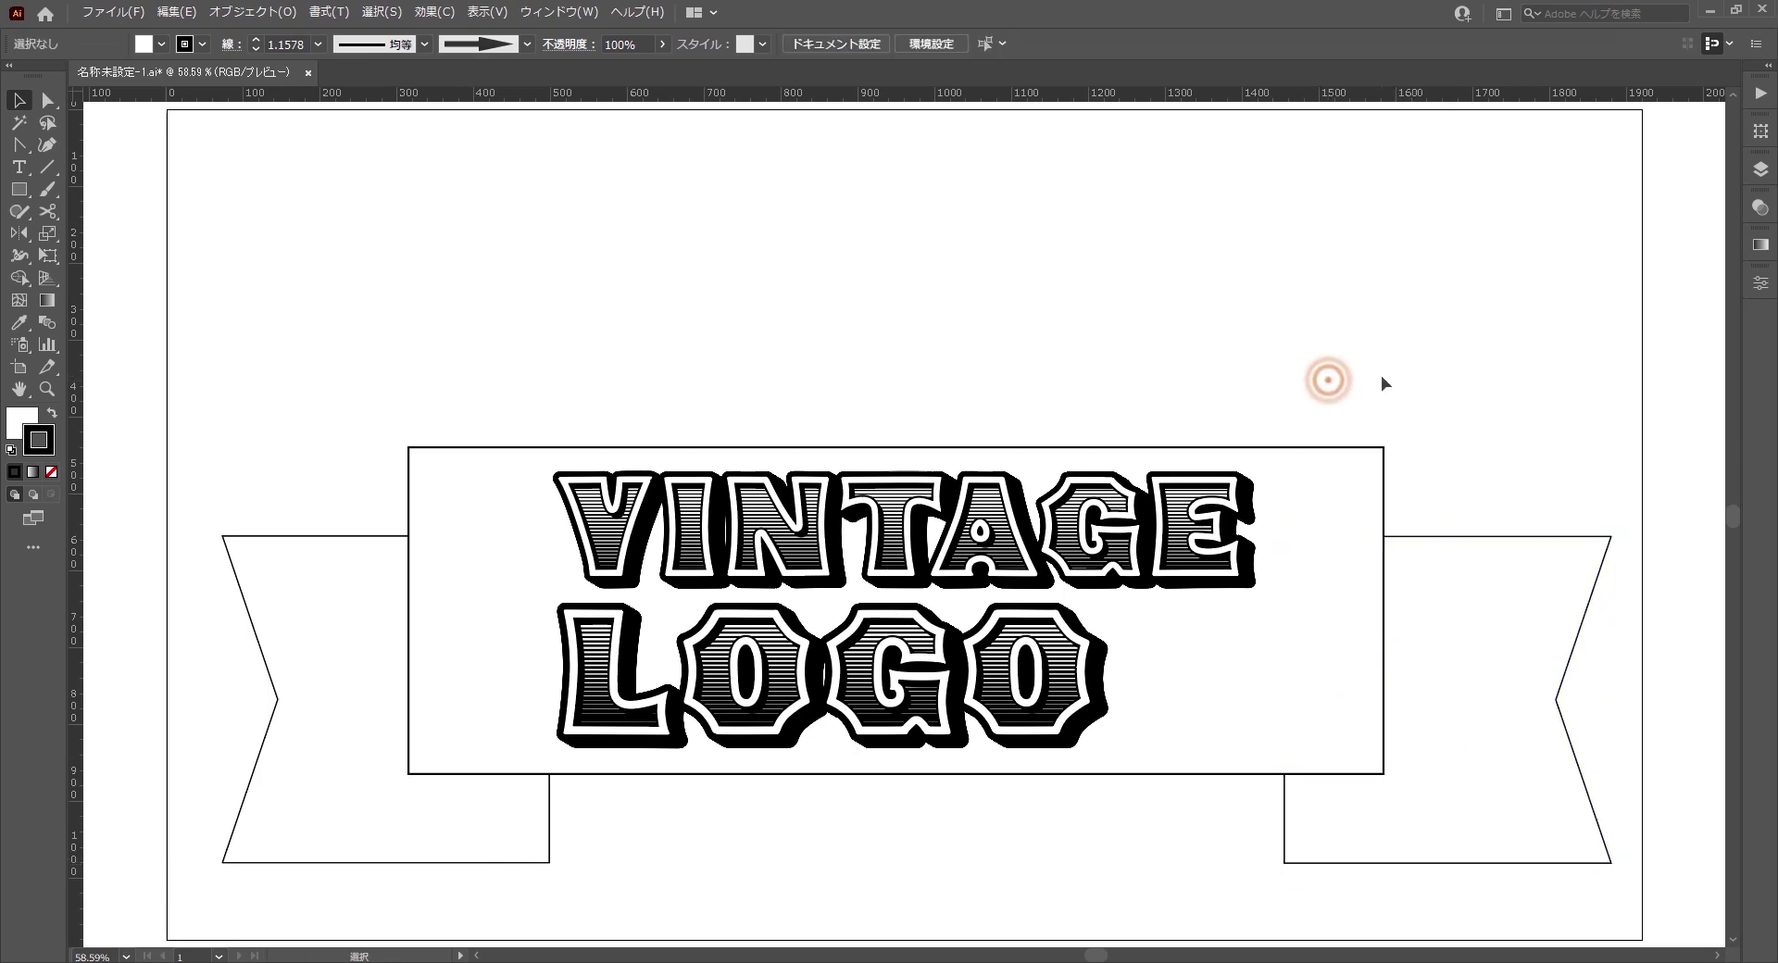
pyautogui.moveTo(1389, 416); pyautogui.dragTo(924, 606)
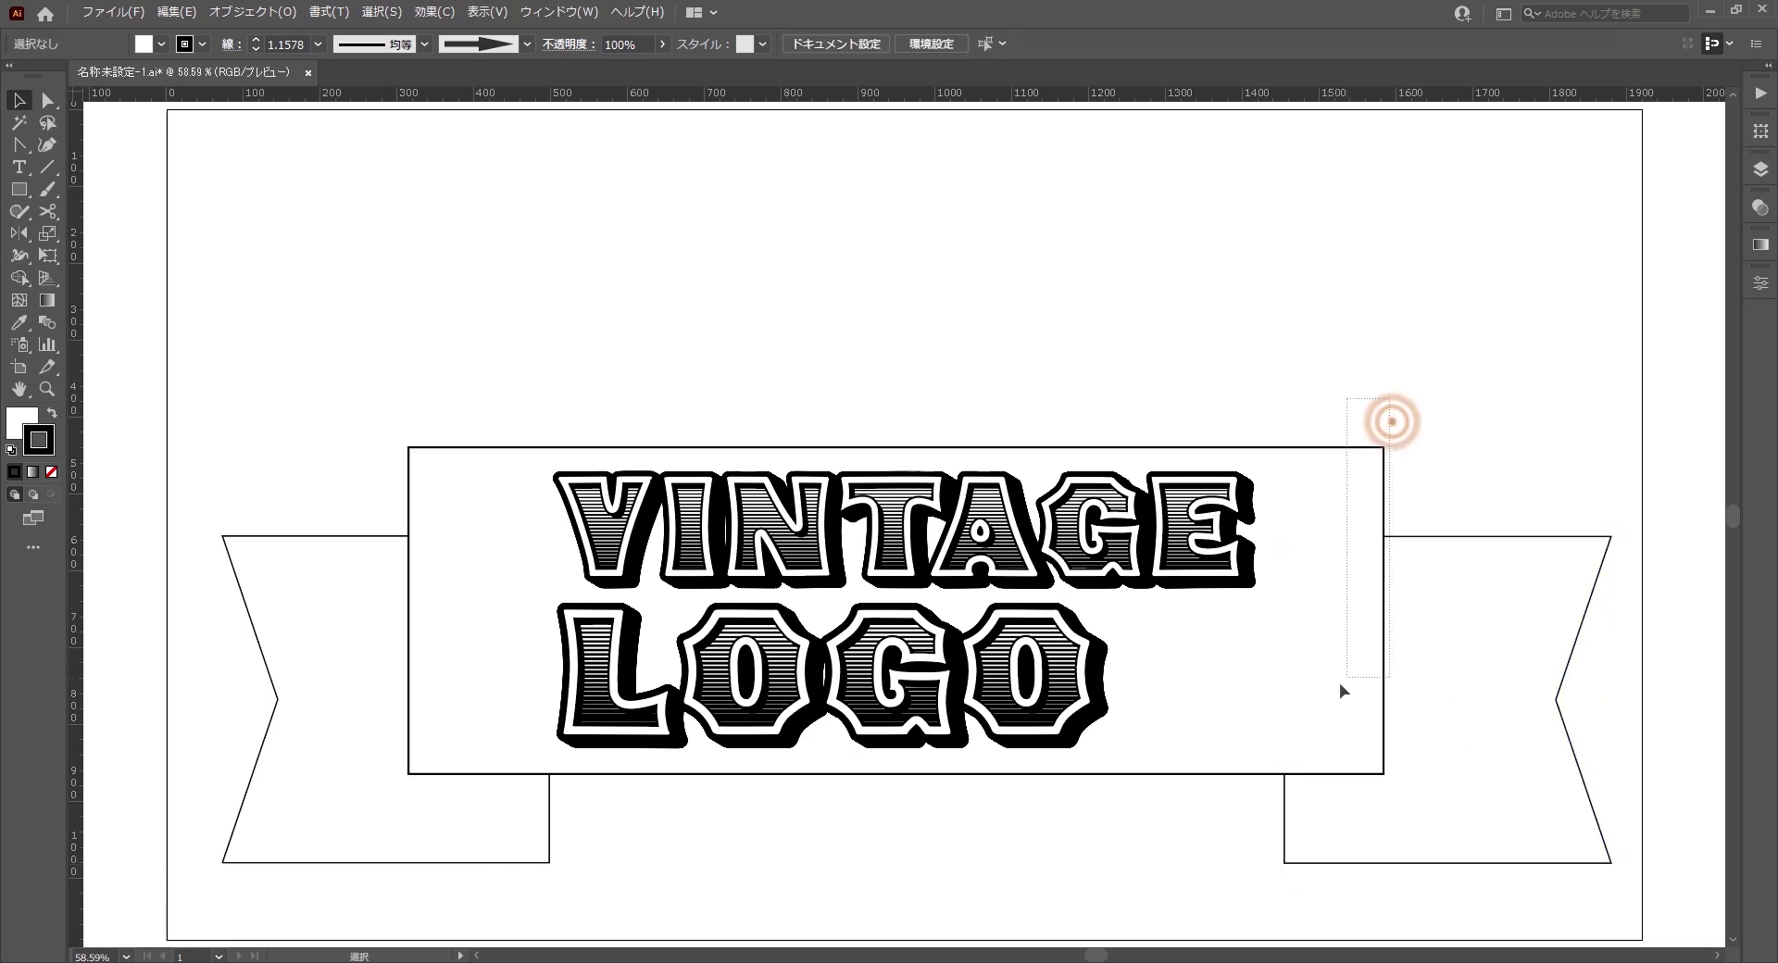
pyautogui.keyDown('shift'); pyautogui.click(329, 552); pyautogui.keyUp('shift')
pyautogui.hotkey('shift', 'F7')
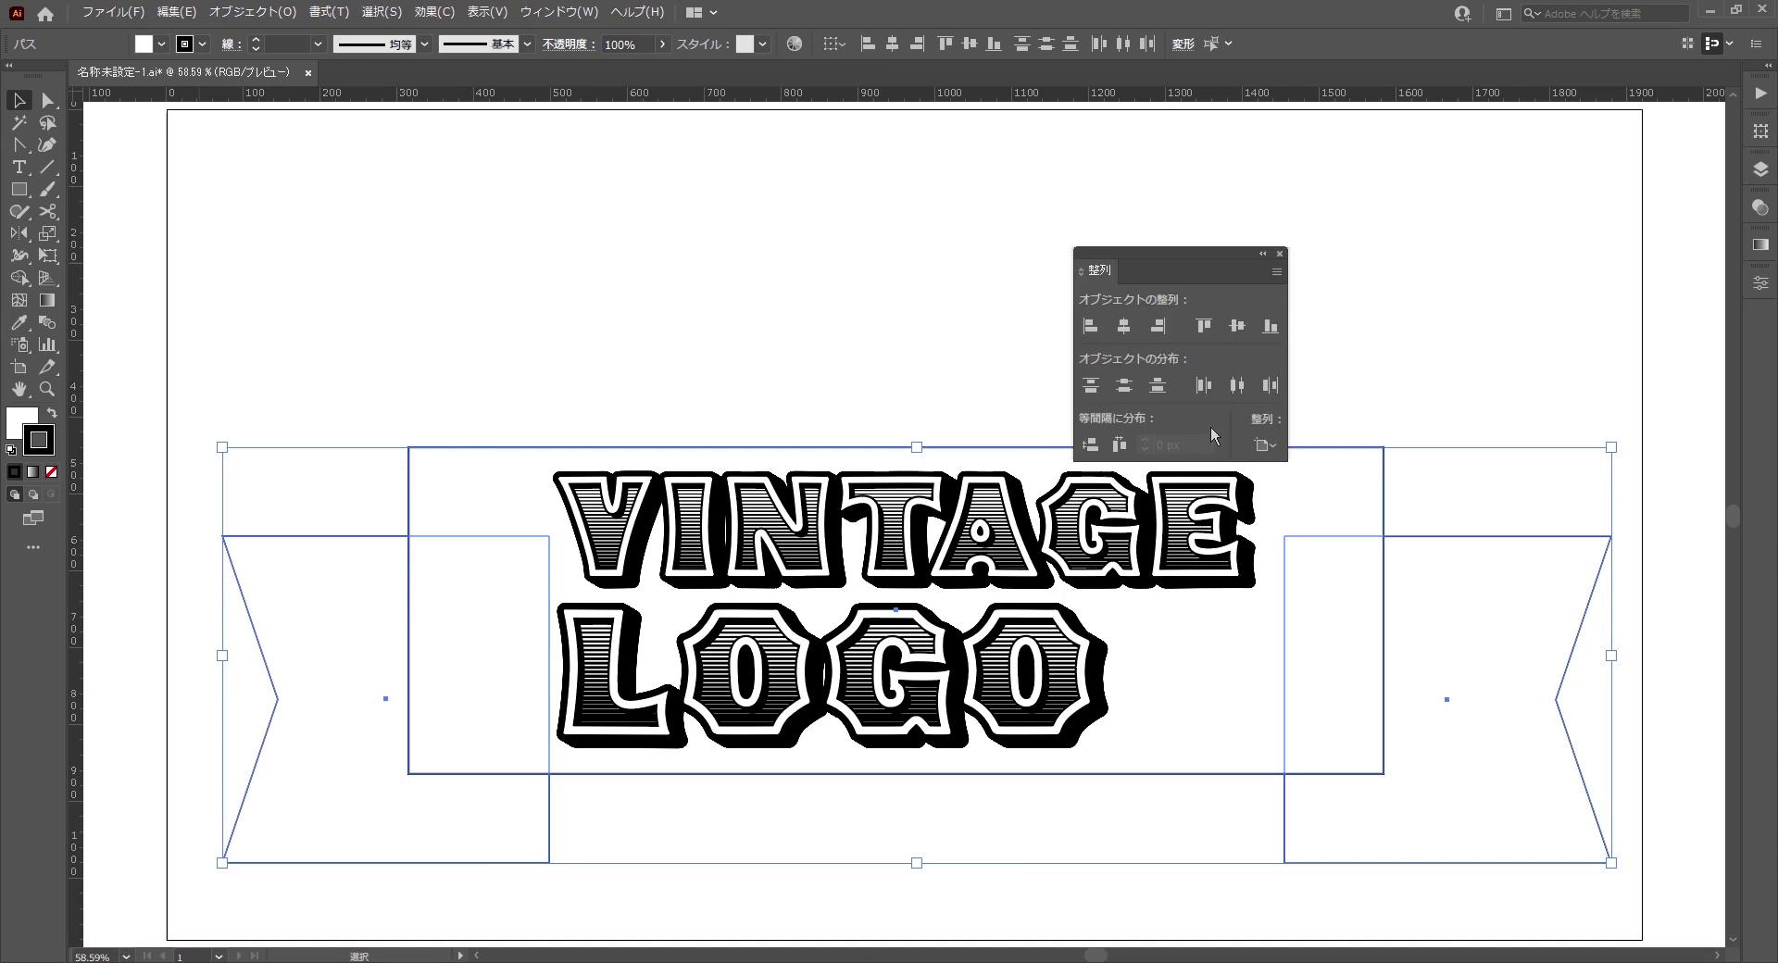
pyautogui.click(1119, 444)
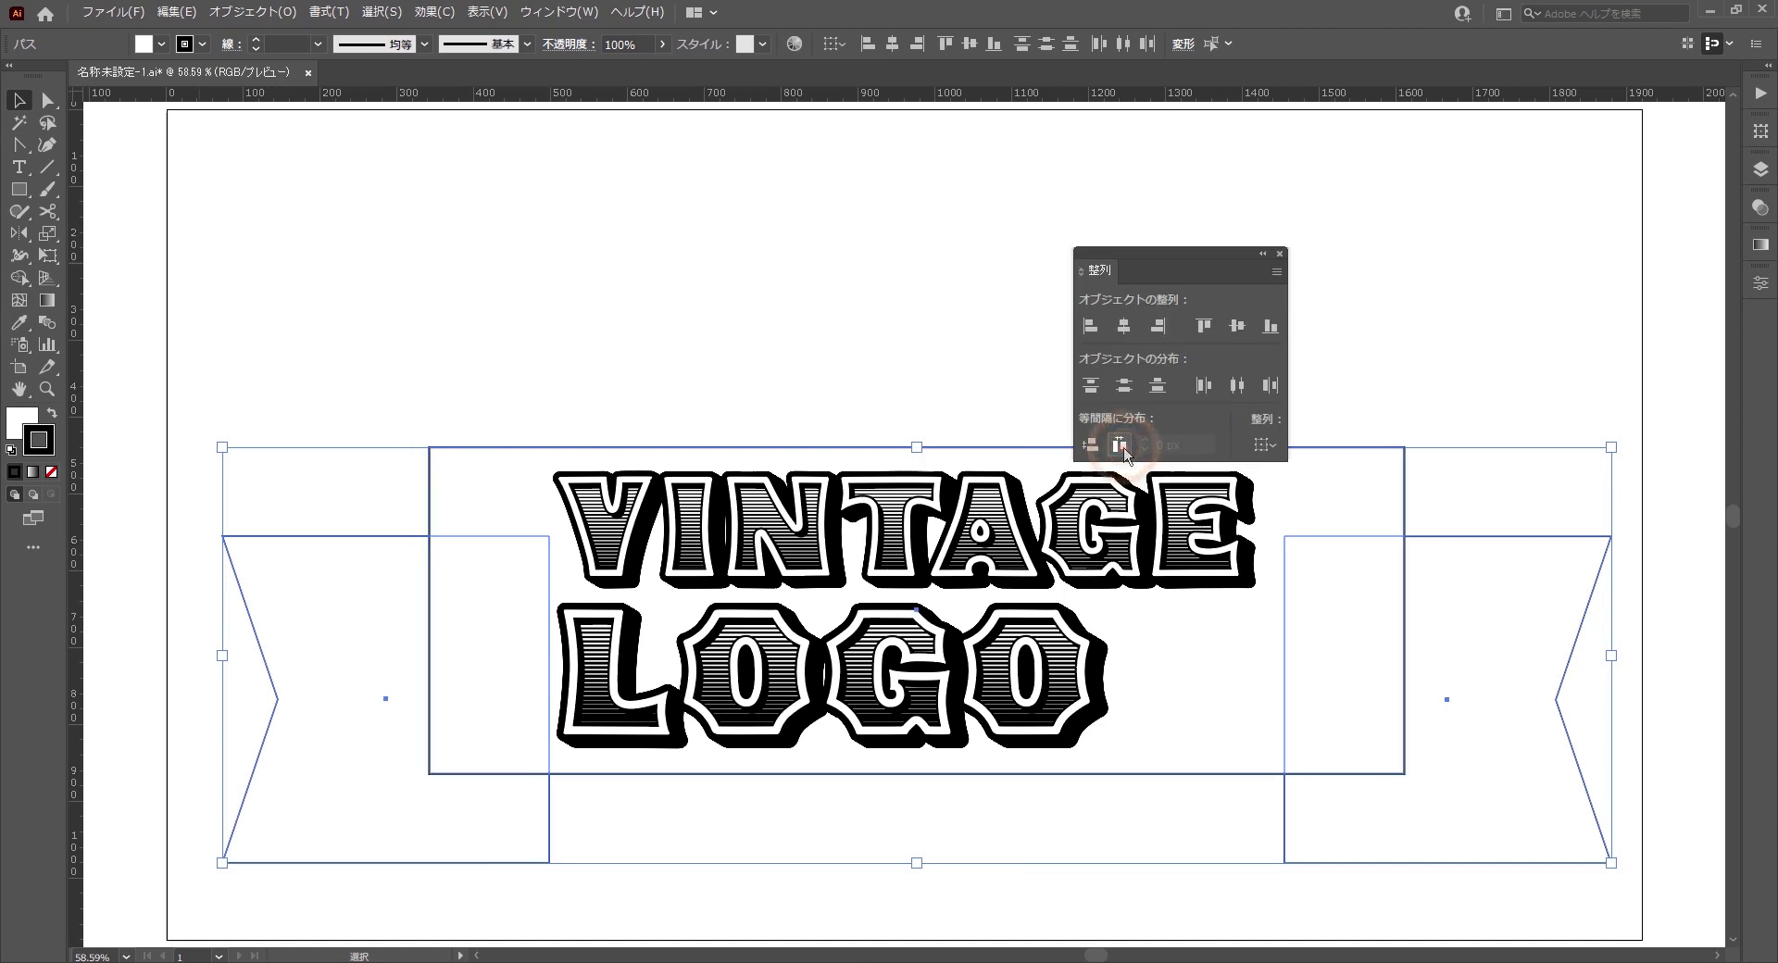
pyautogui.click(1124, 326)
pyautogui.click(1377, 288)
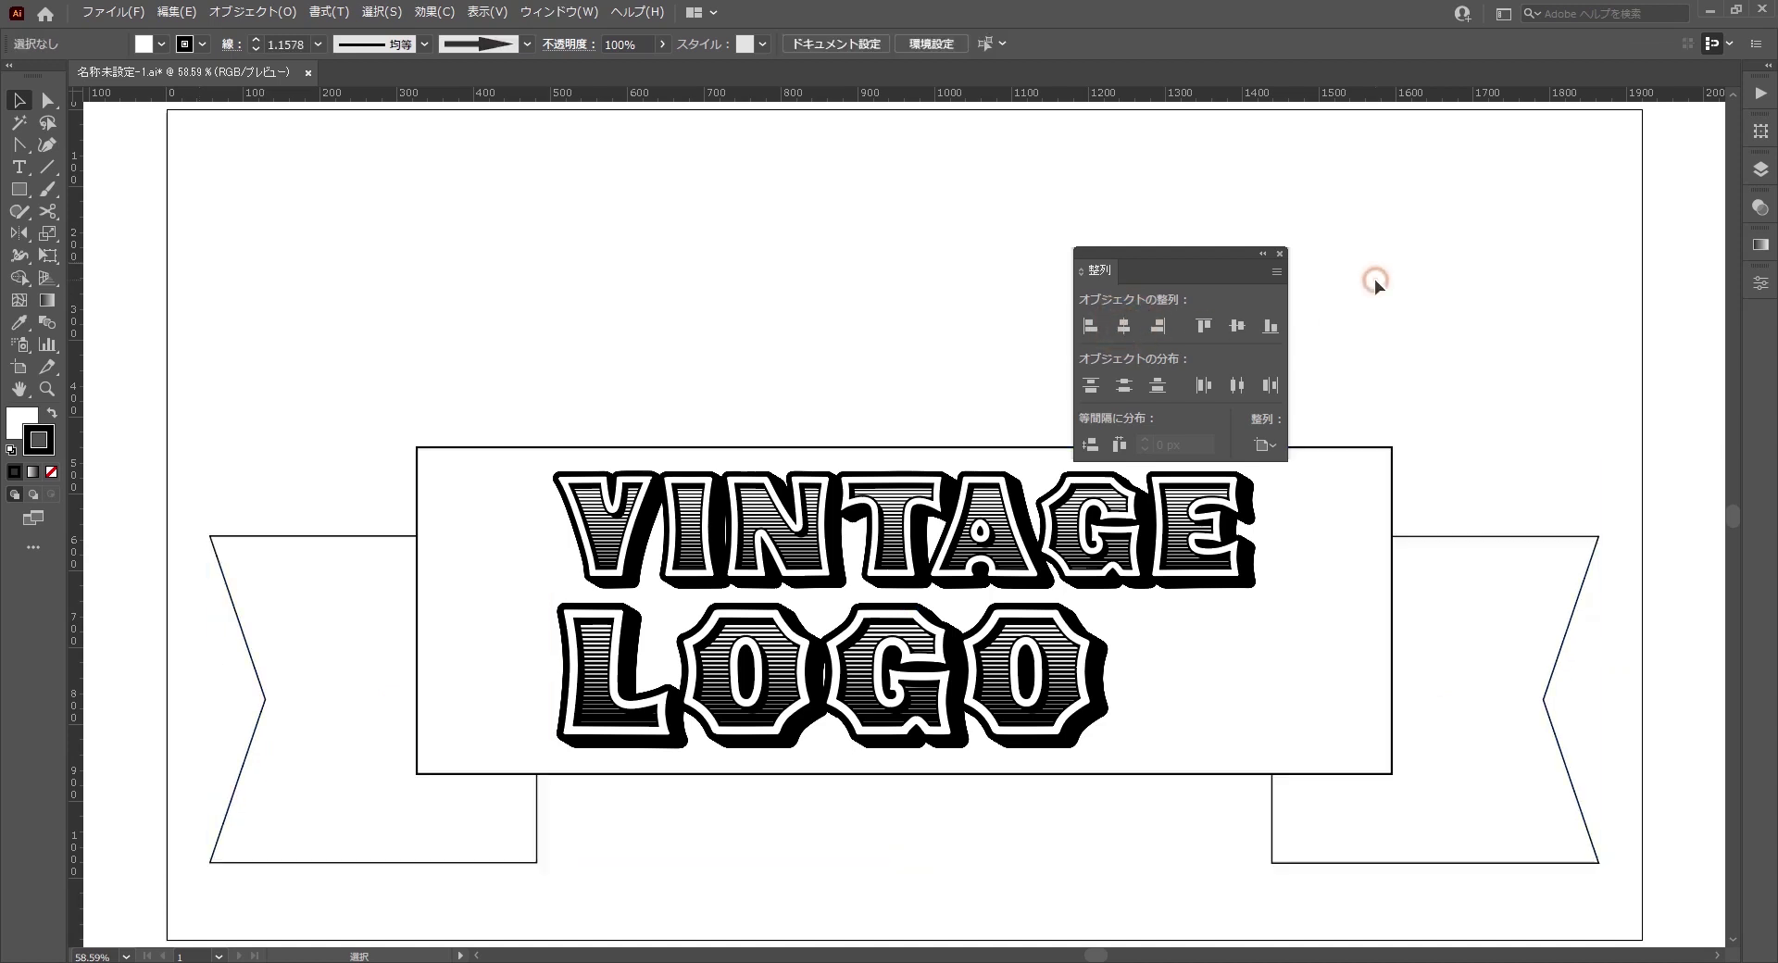
# - Draw a horizontal line above the banner with the Pen tool and select it
pyautogui.press('p')
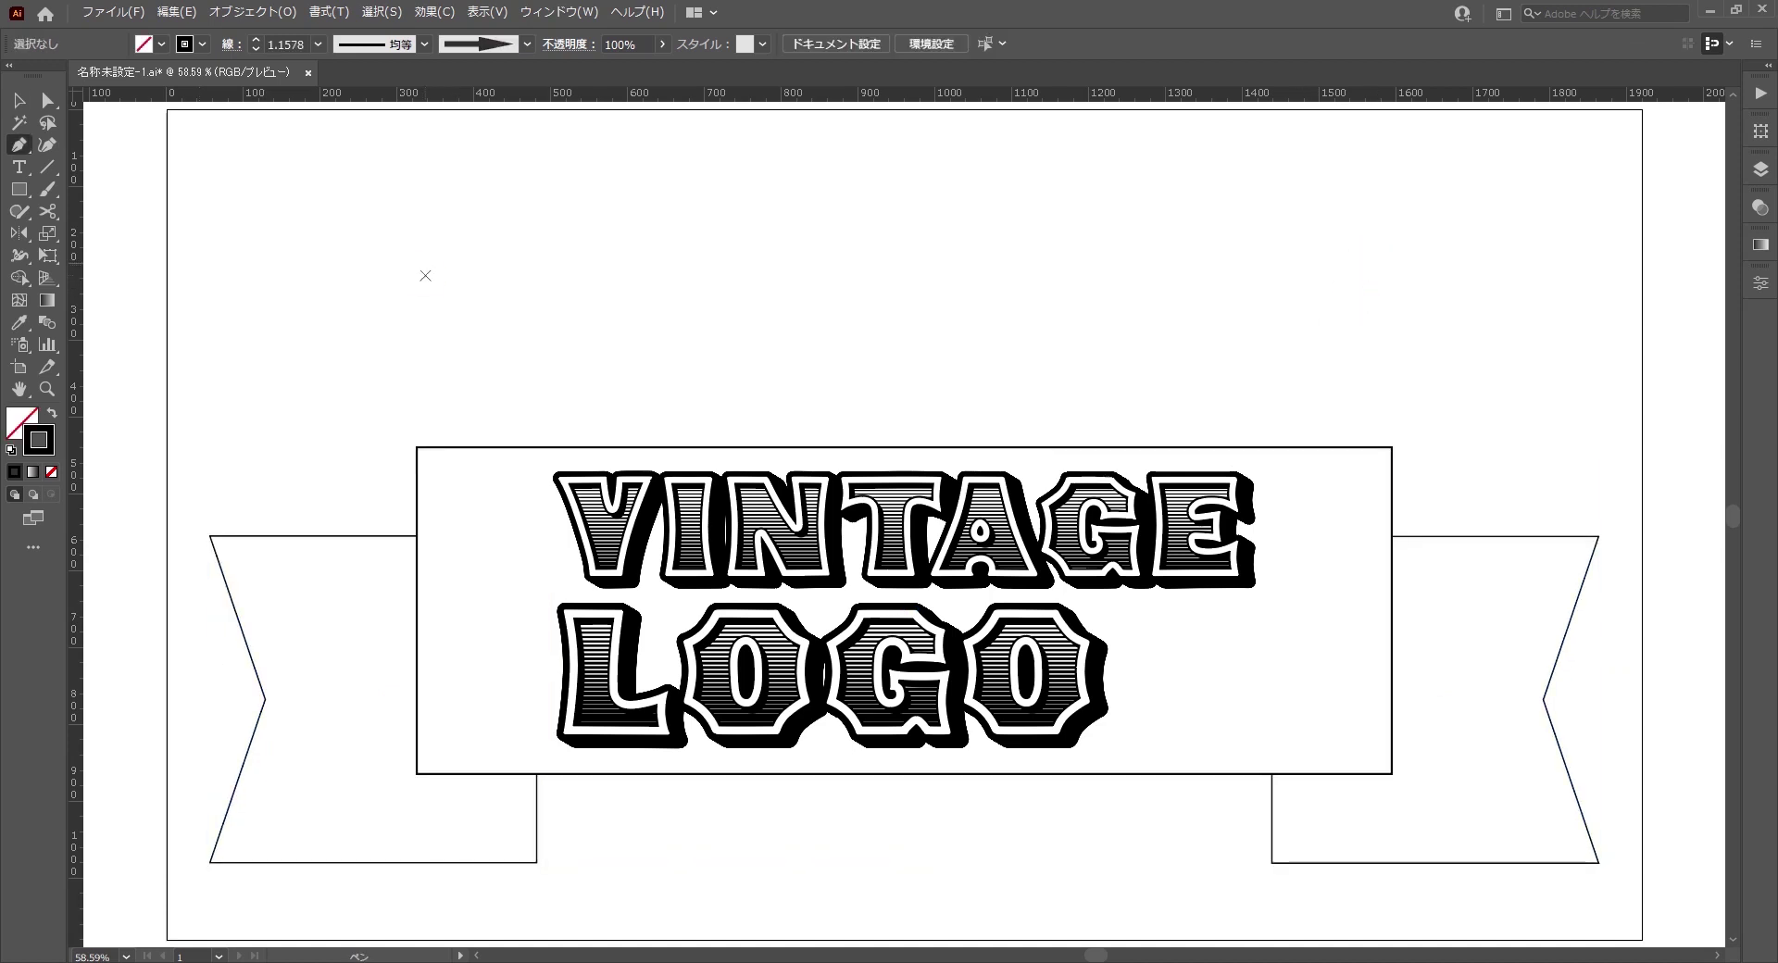
pyautogui.click(425, 275)
pyautogui.click(1334, 274)
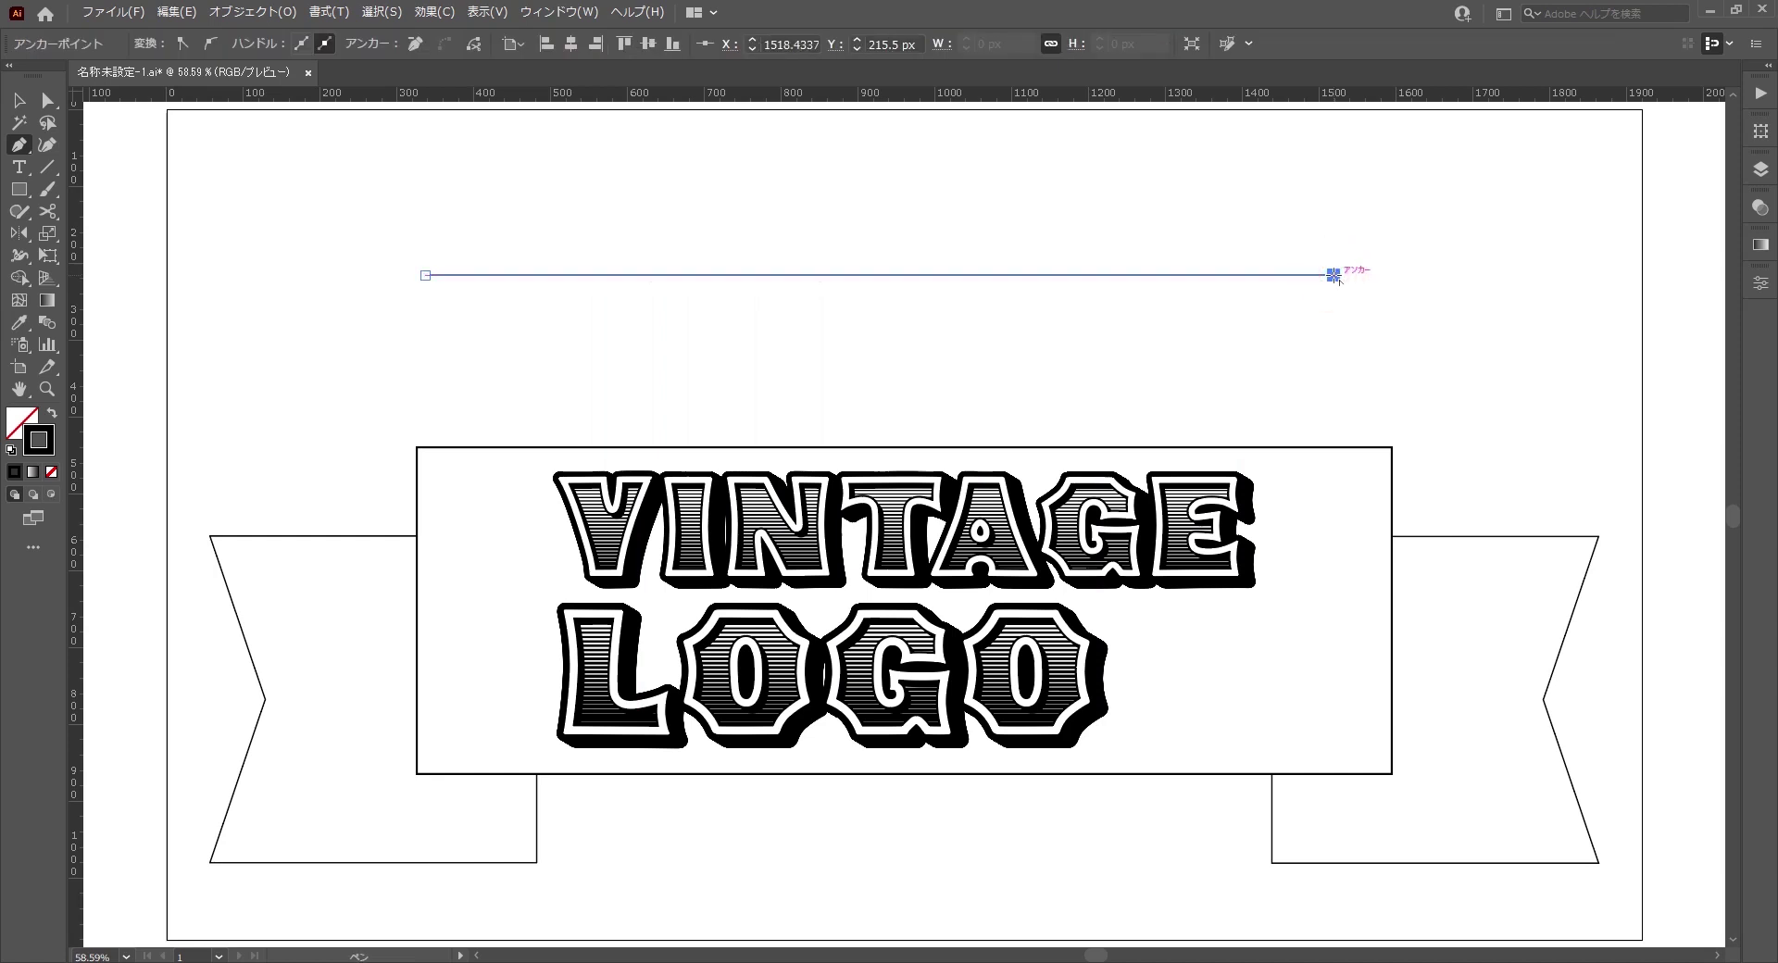
pyautogui.press('v')
pyautogui.click(591, 276)
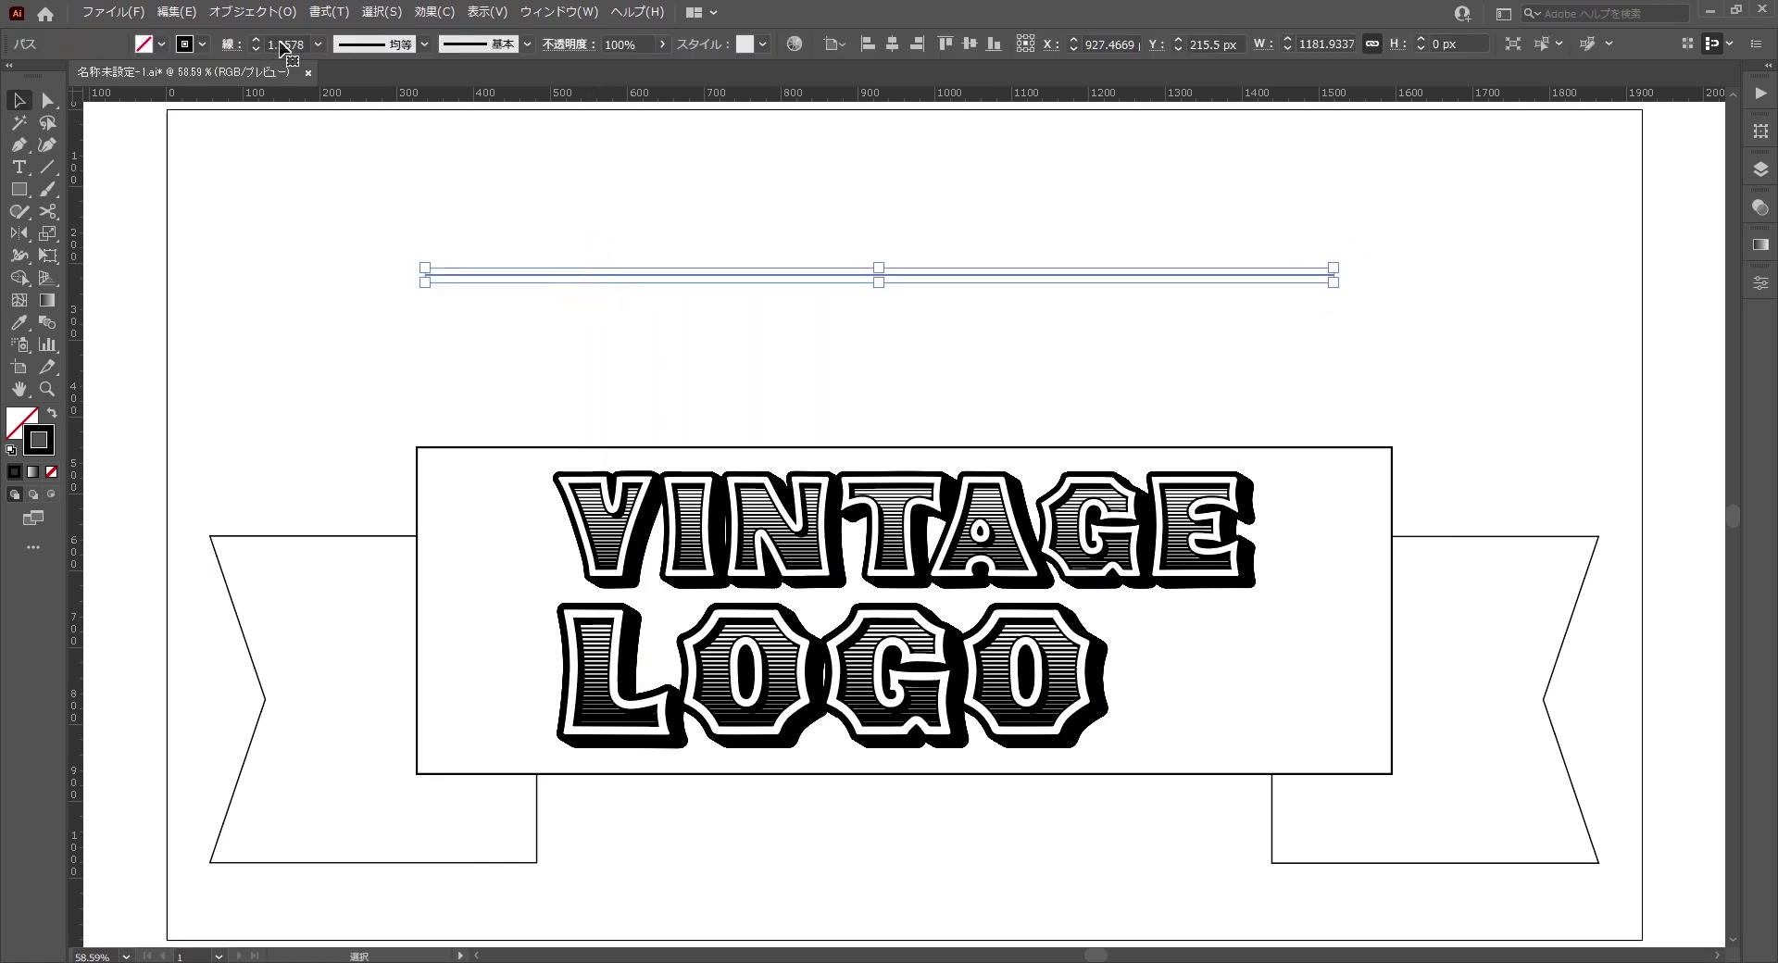
# - Set the line's stroke weight to 20 px and bring up the Stroke and Appearance panels
pyautogui.click(316, 45)
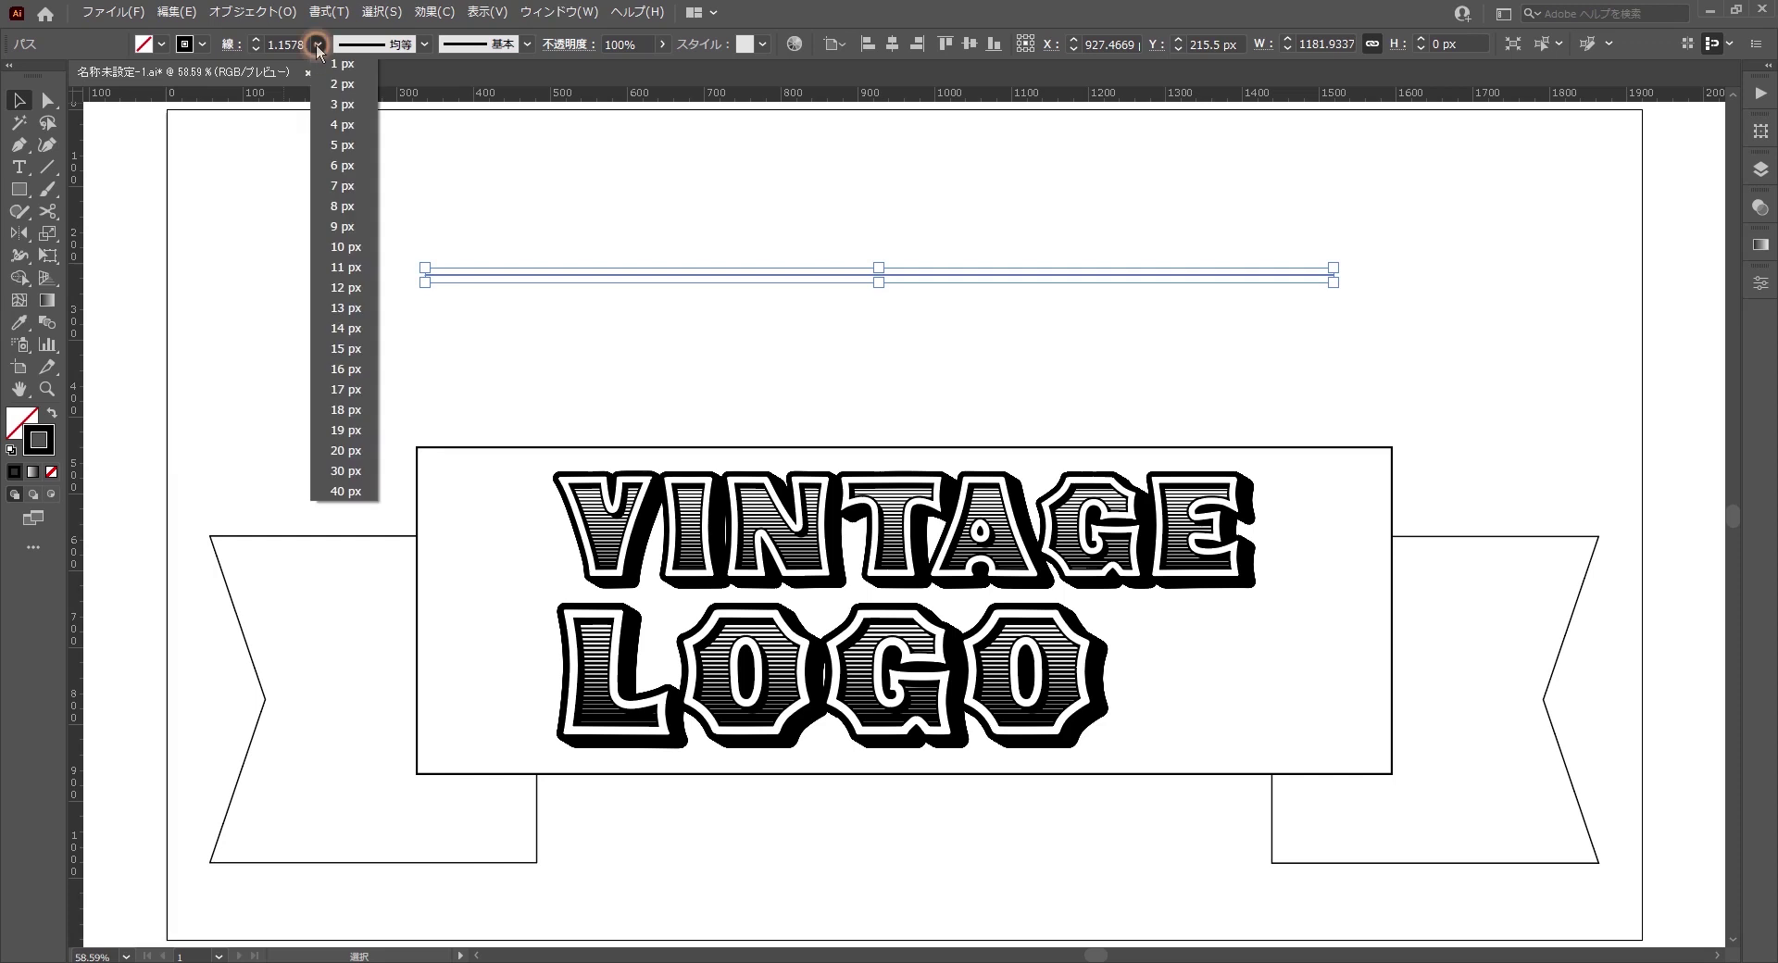
pyautogui.click(345, 451)
pyautogui.hotkey('ctrl', 'F10')
pyautogui.moveTo(1460, 519); pyautogui.dragTo(865, 354)
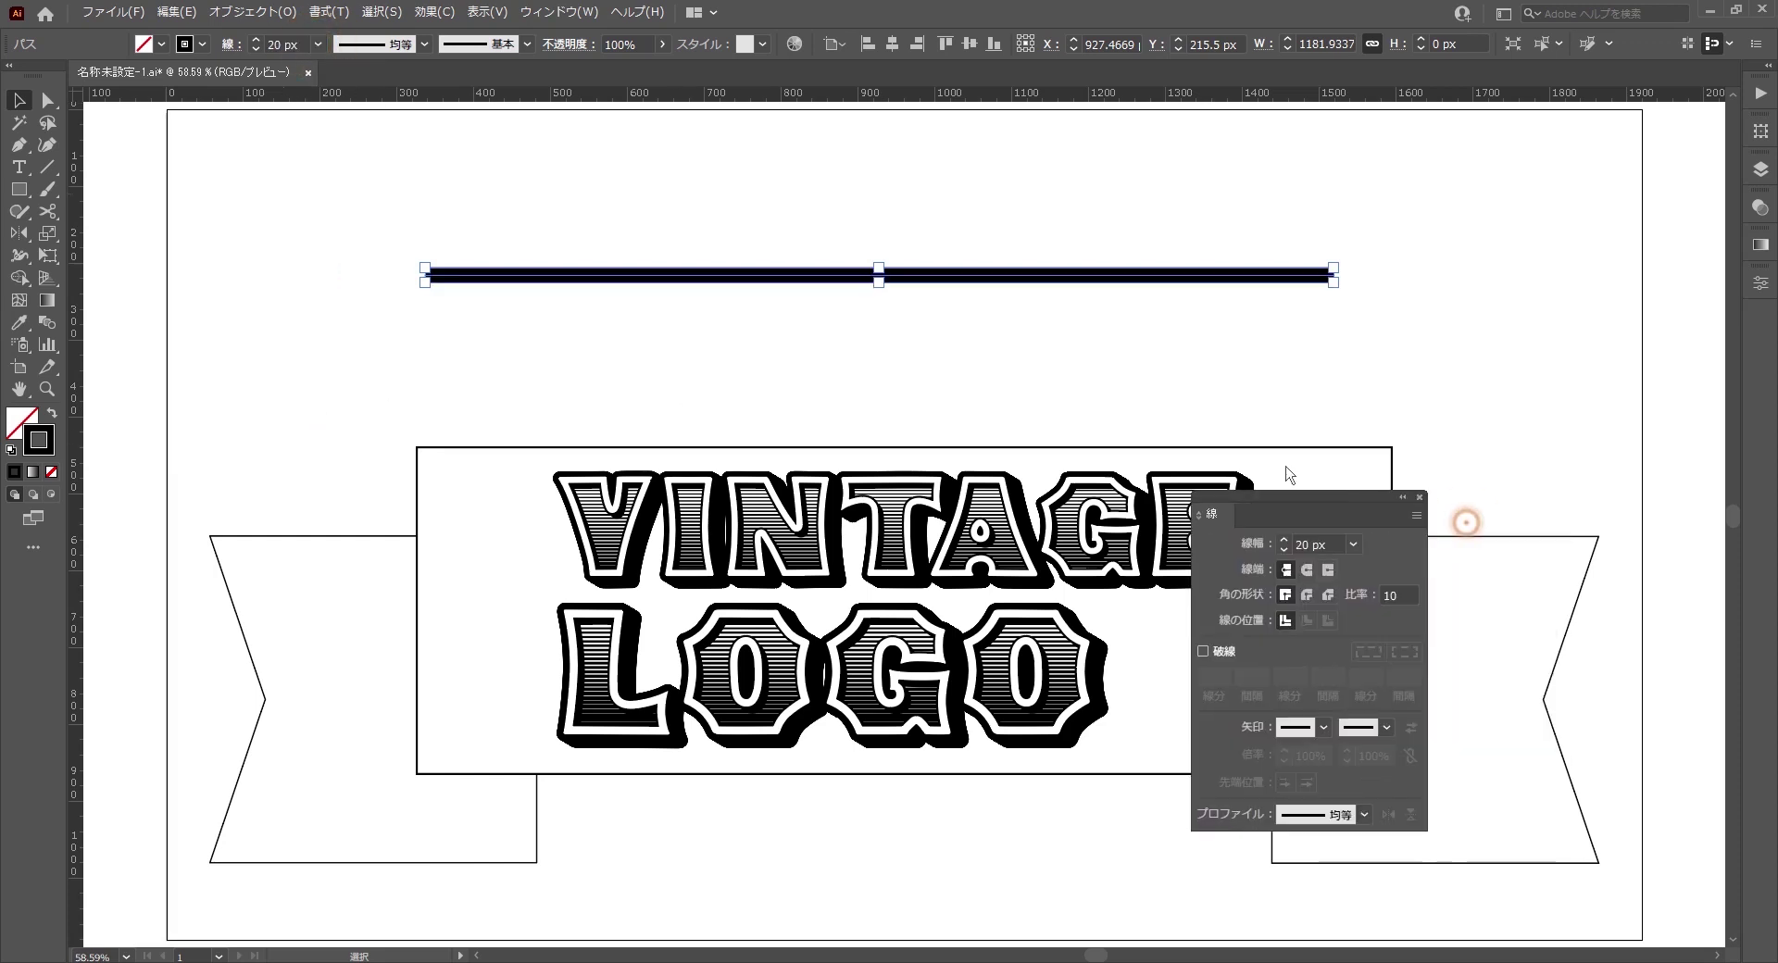
pyautogui.hotkey('shift', 'F6')
pyautogui.moveTo(1441, 140); pyautogui.dragTo(1115, 351)
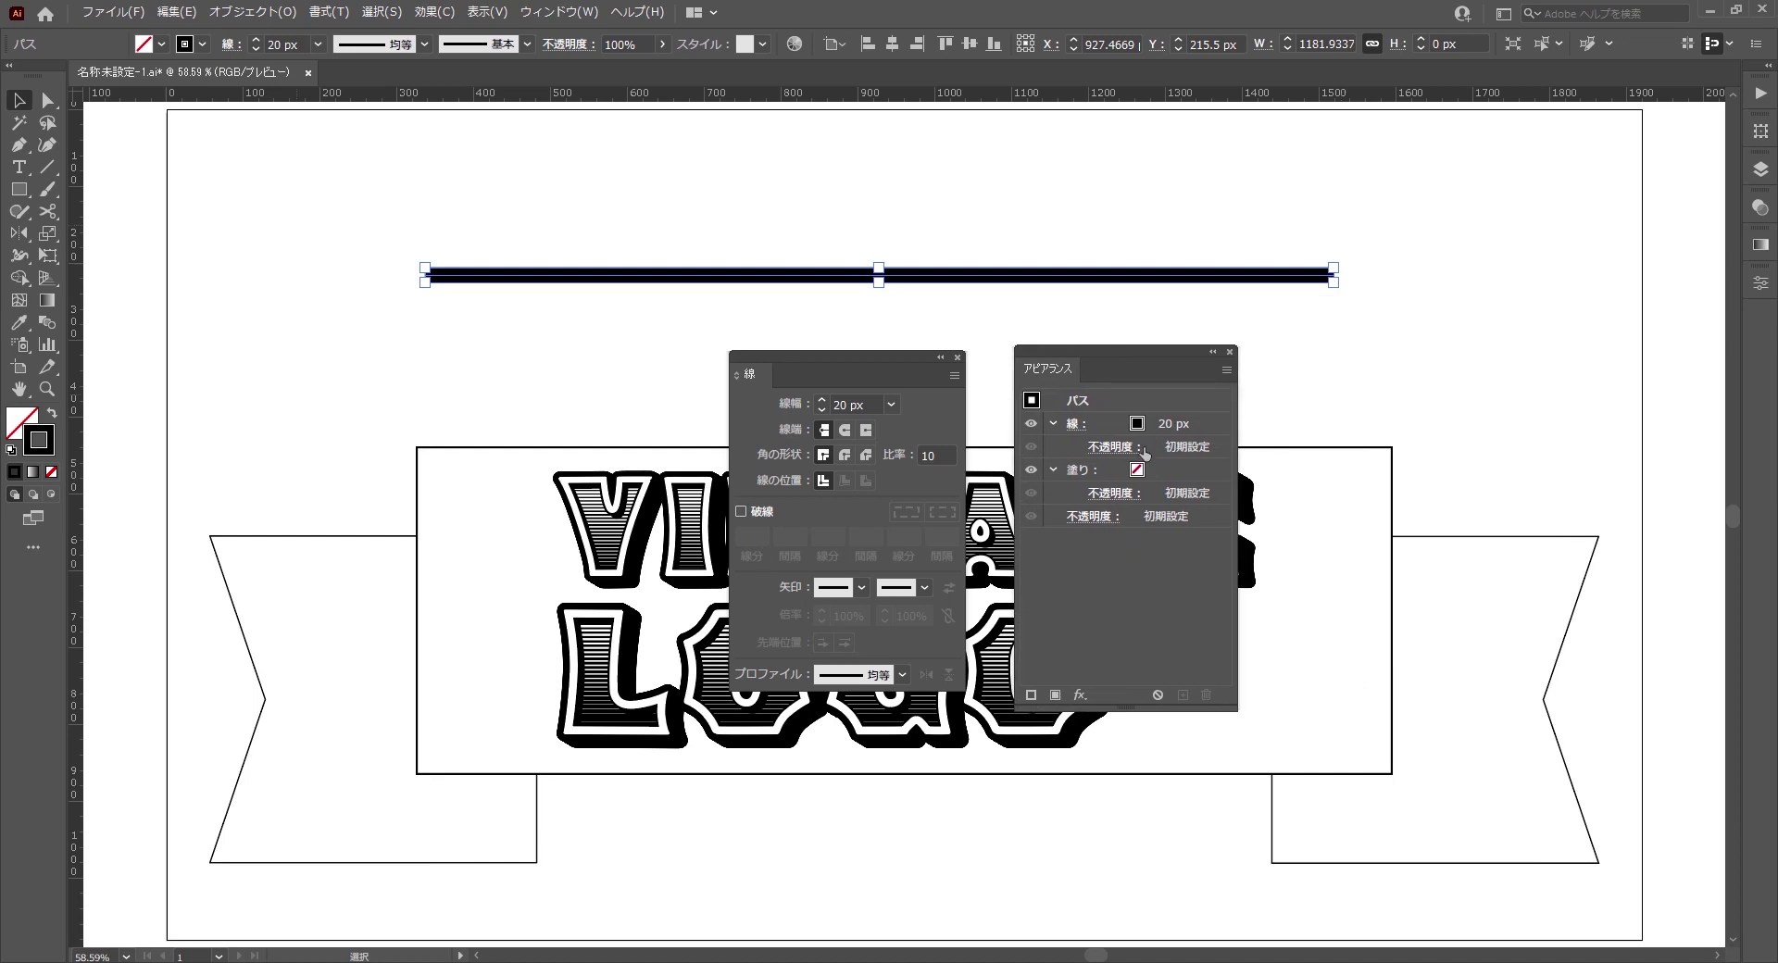
# - Add a second, white 4 px stroke on top of the thick black line
pyautogui.click(1345, 435)
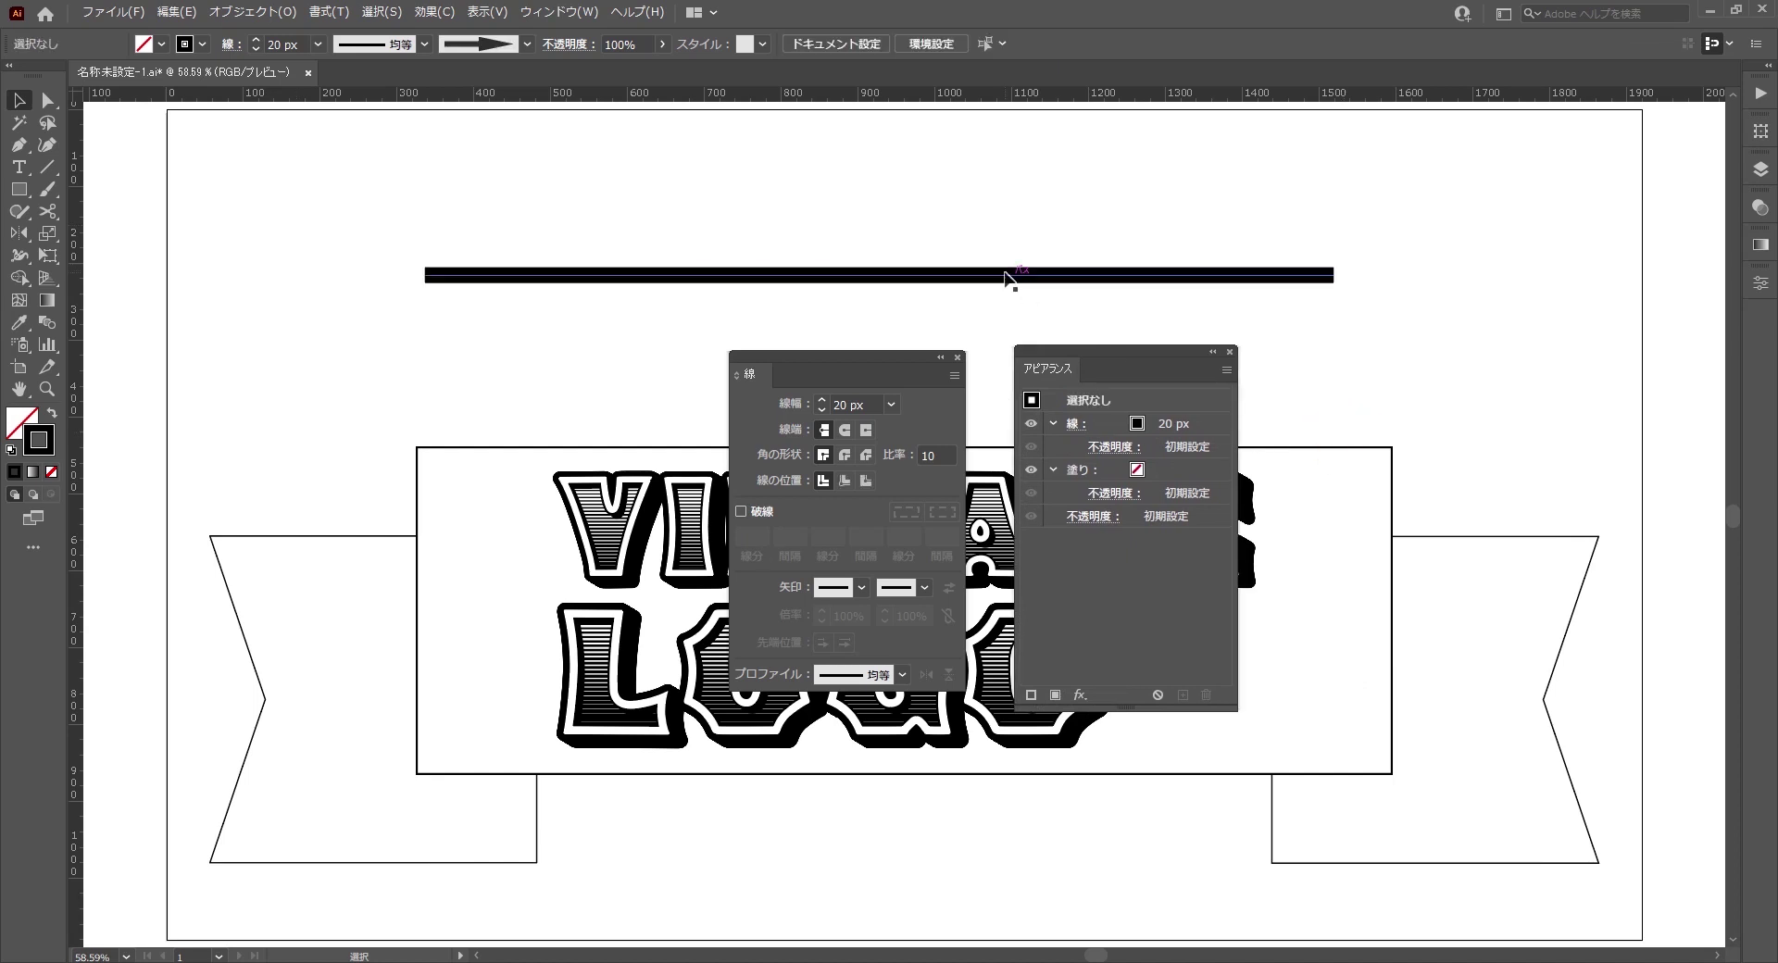
pyautogui.click(1008, 275)
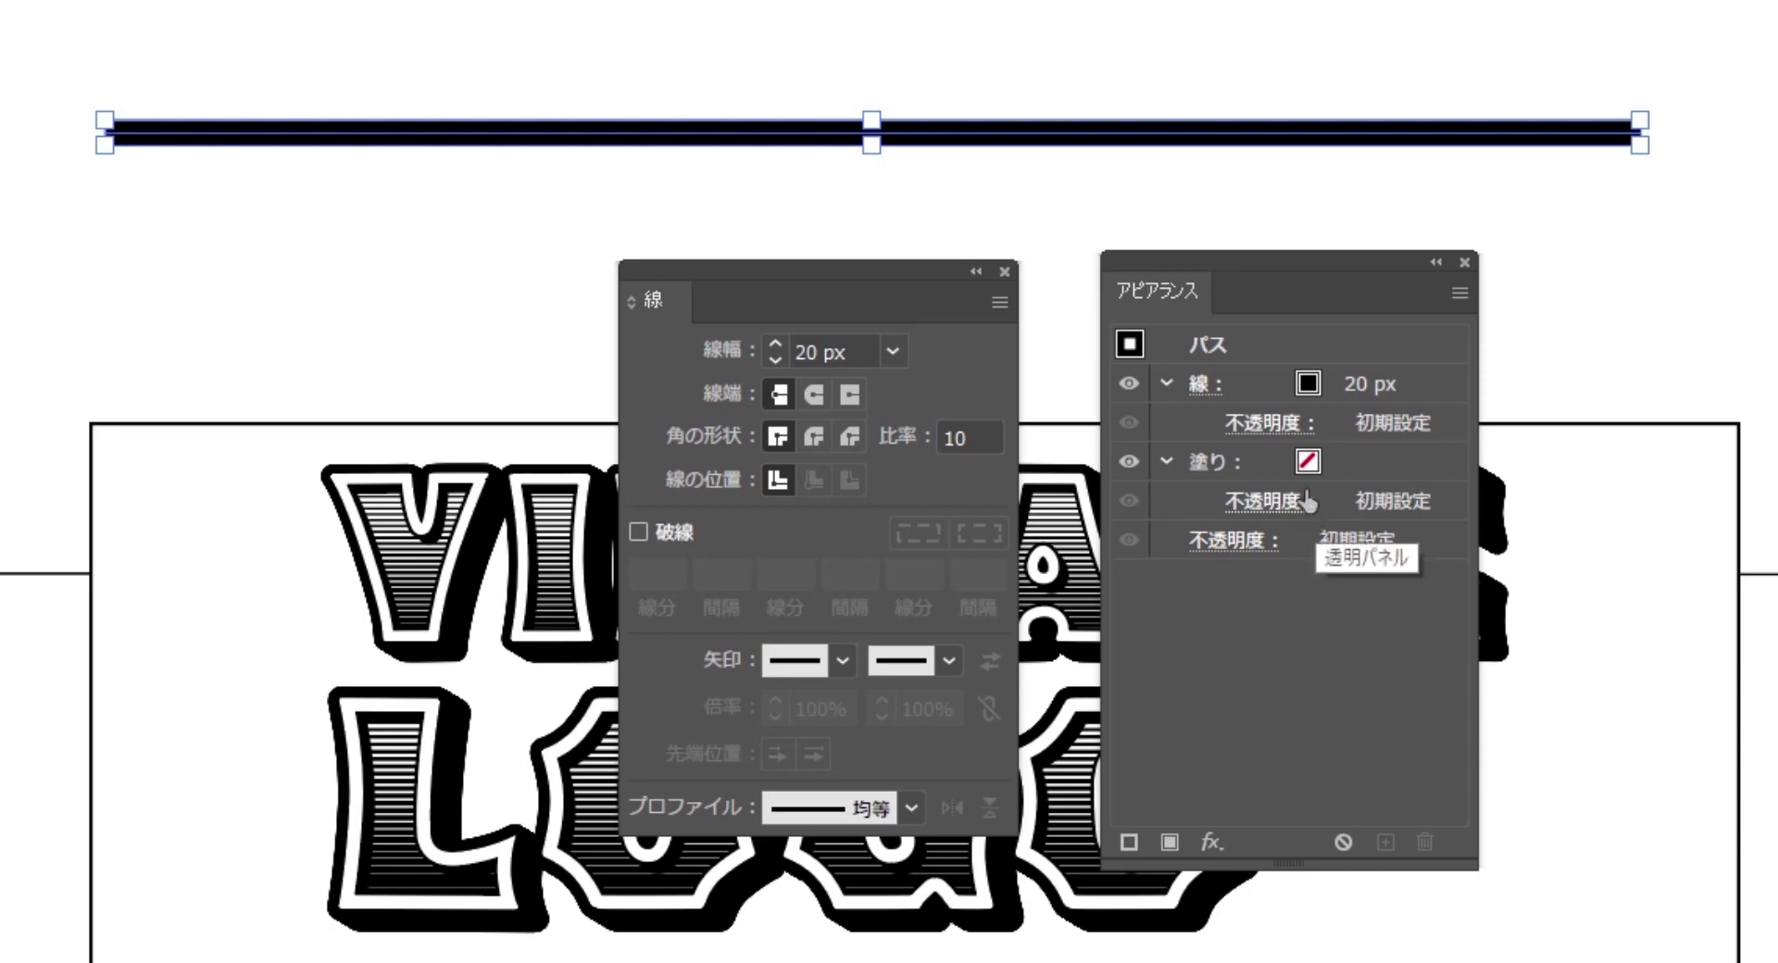
pyautogui.click(1130, 840)
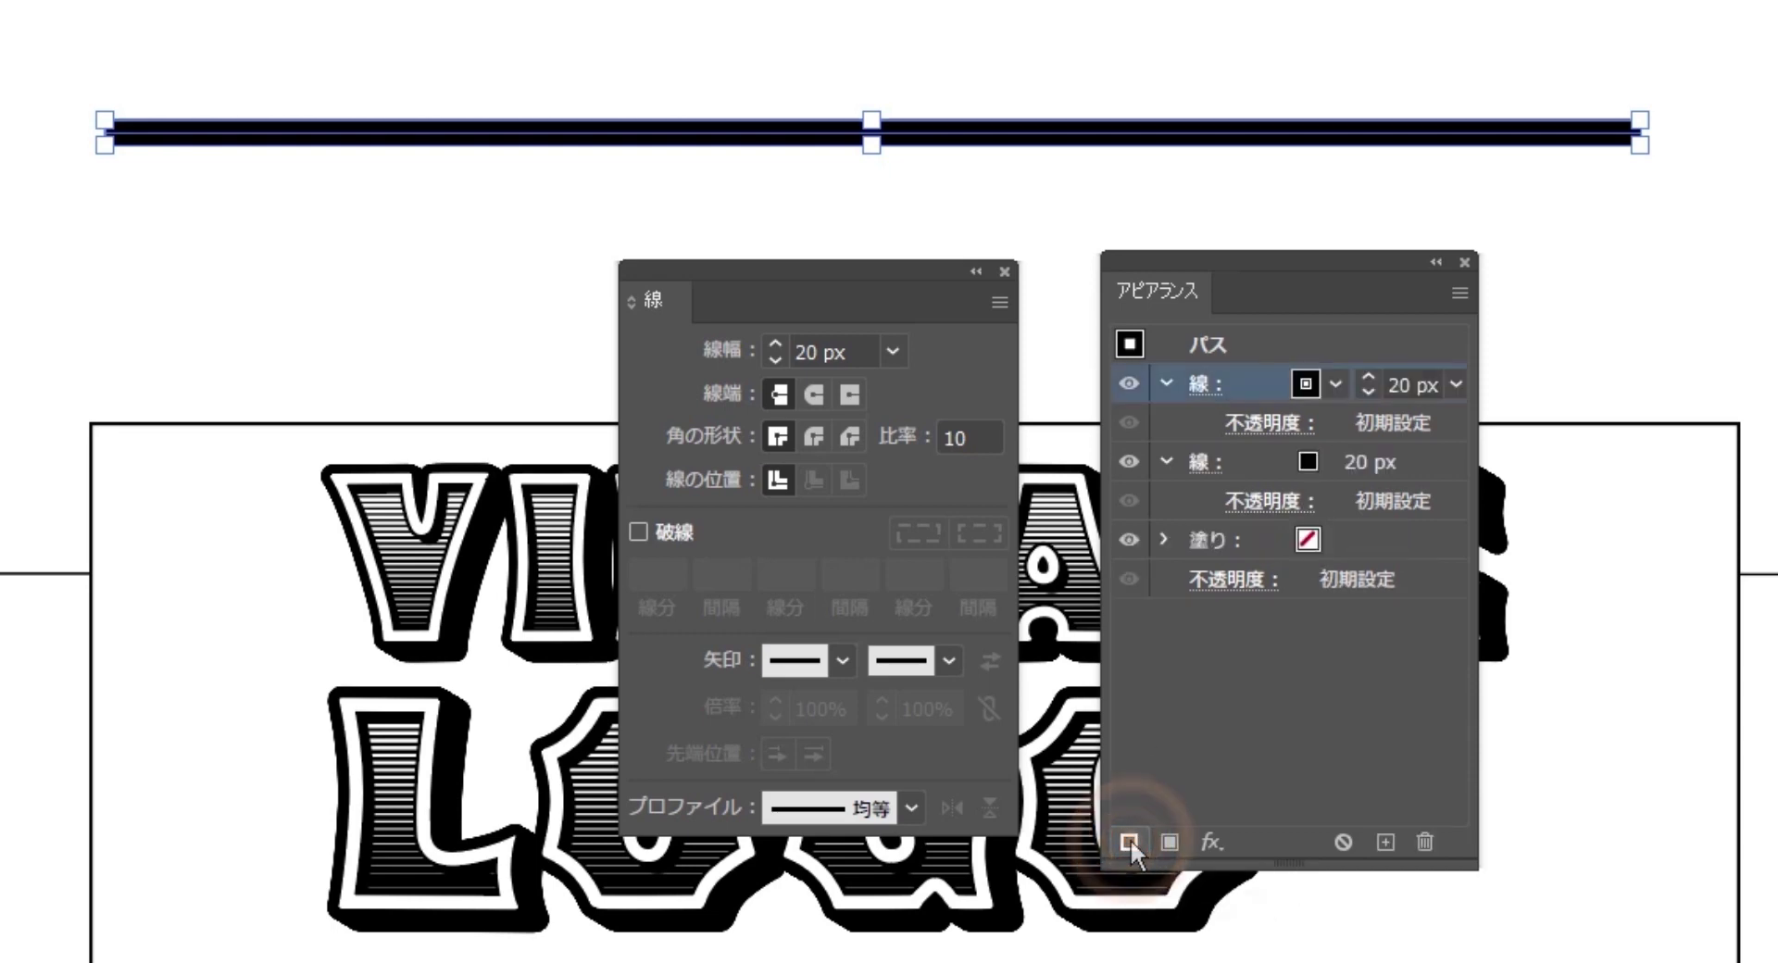
pyautogui.click(1336, 383)
pyautogui.click(1047, 436)
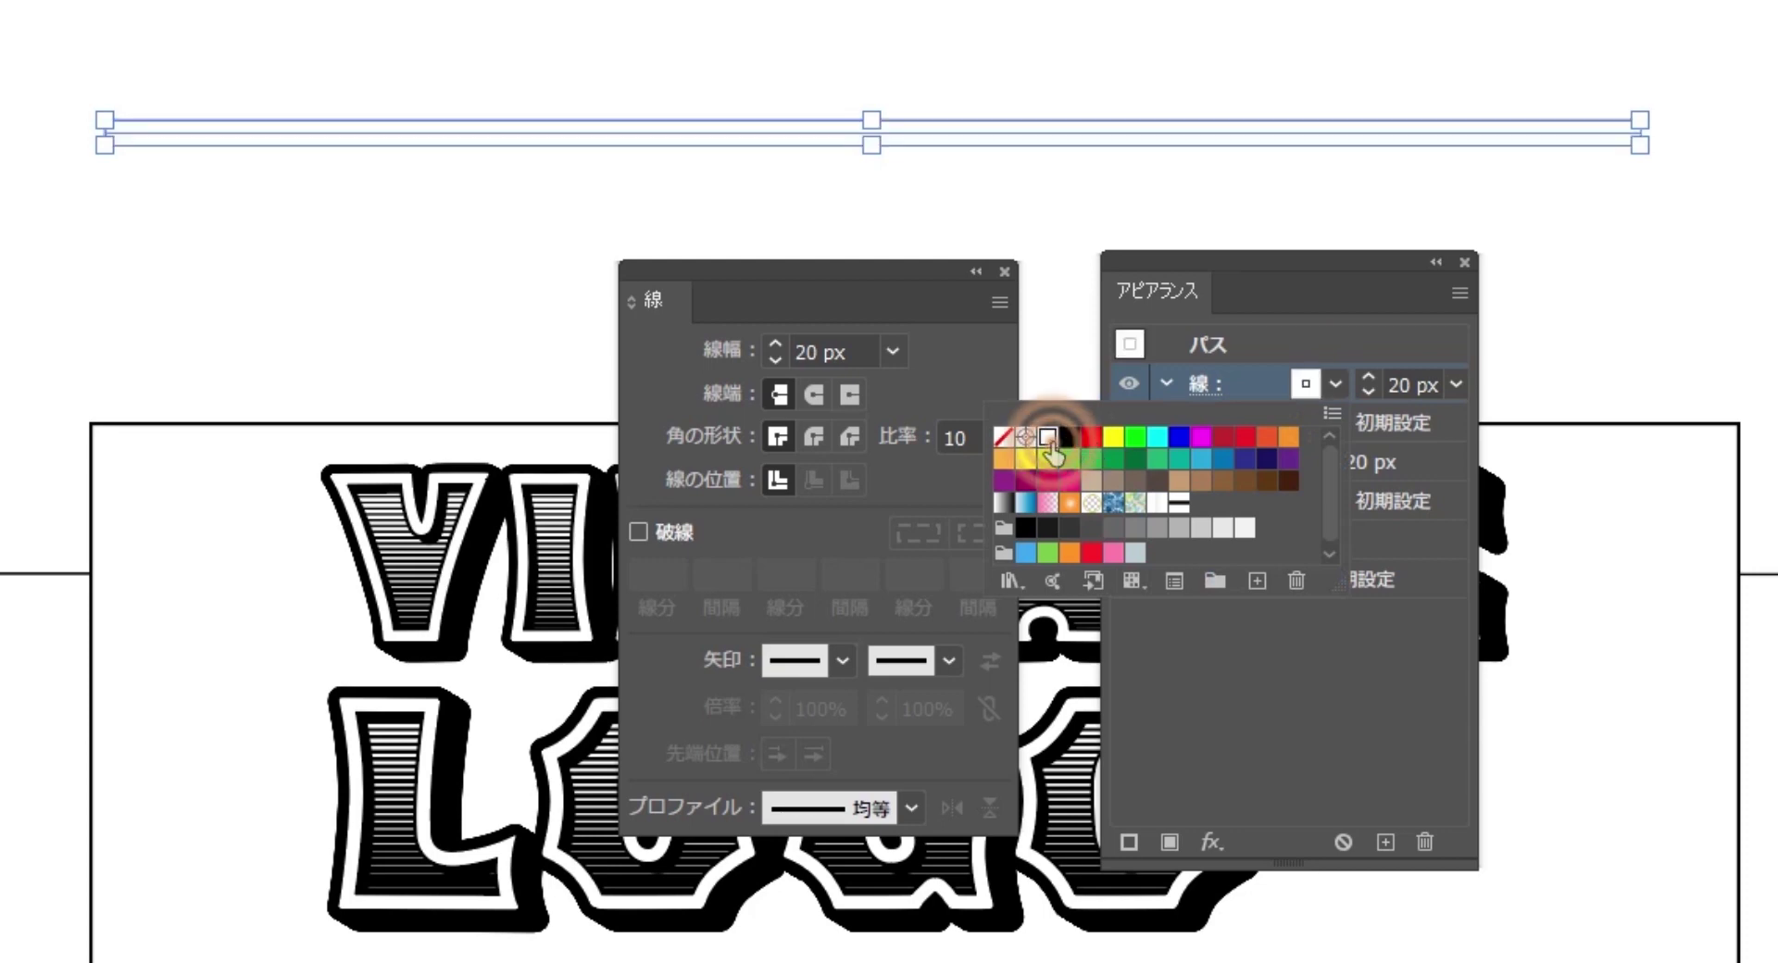
pyautogui.click(893, 351)
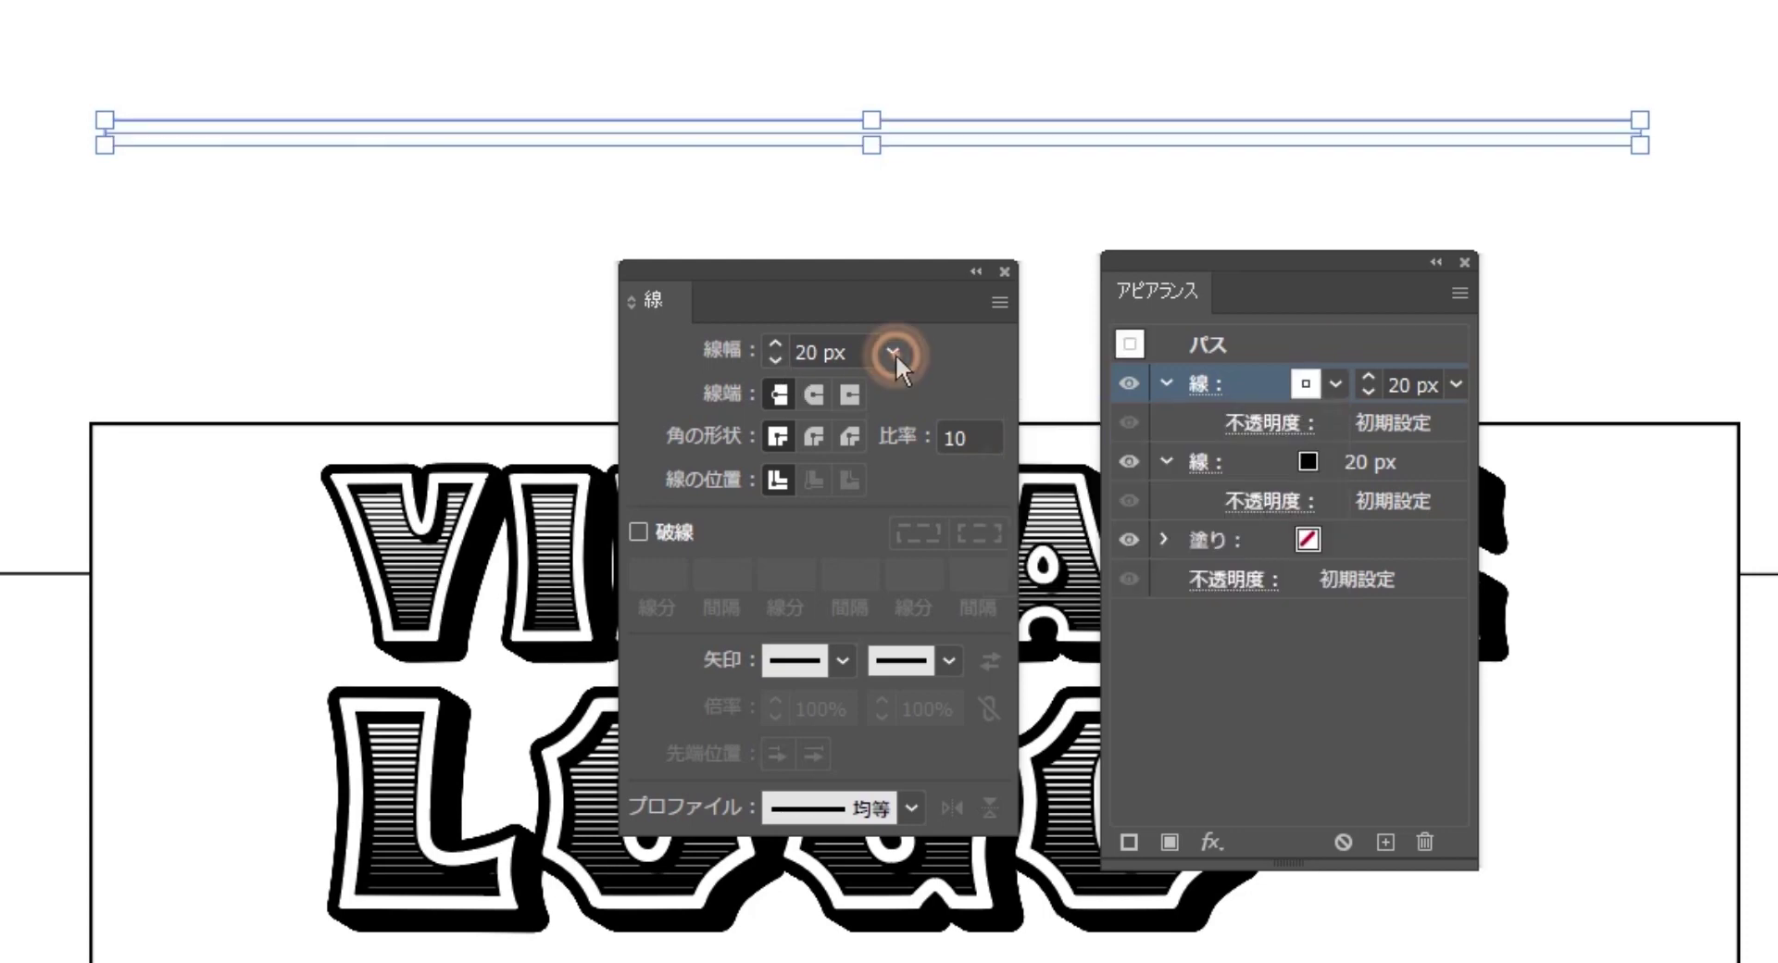
pyautogui.click(892, 352)
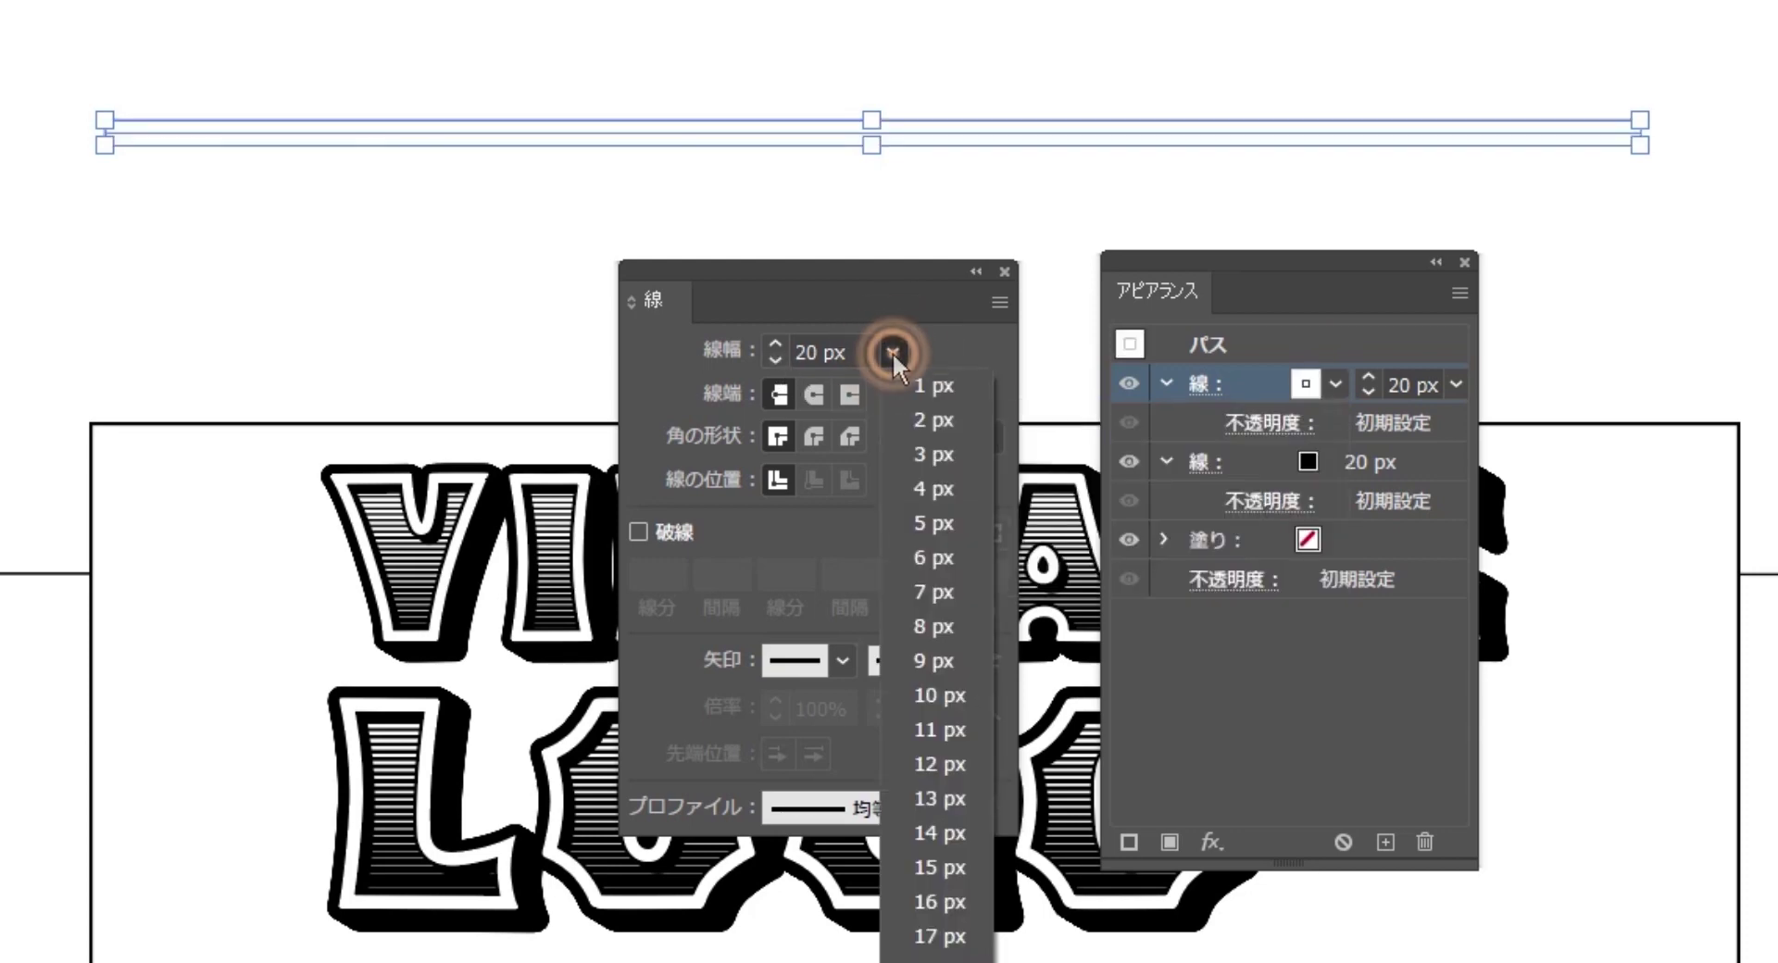
pyautogui.click(929, 487)
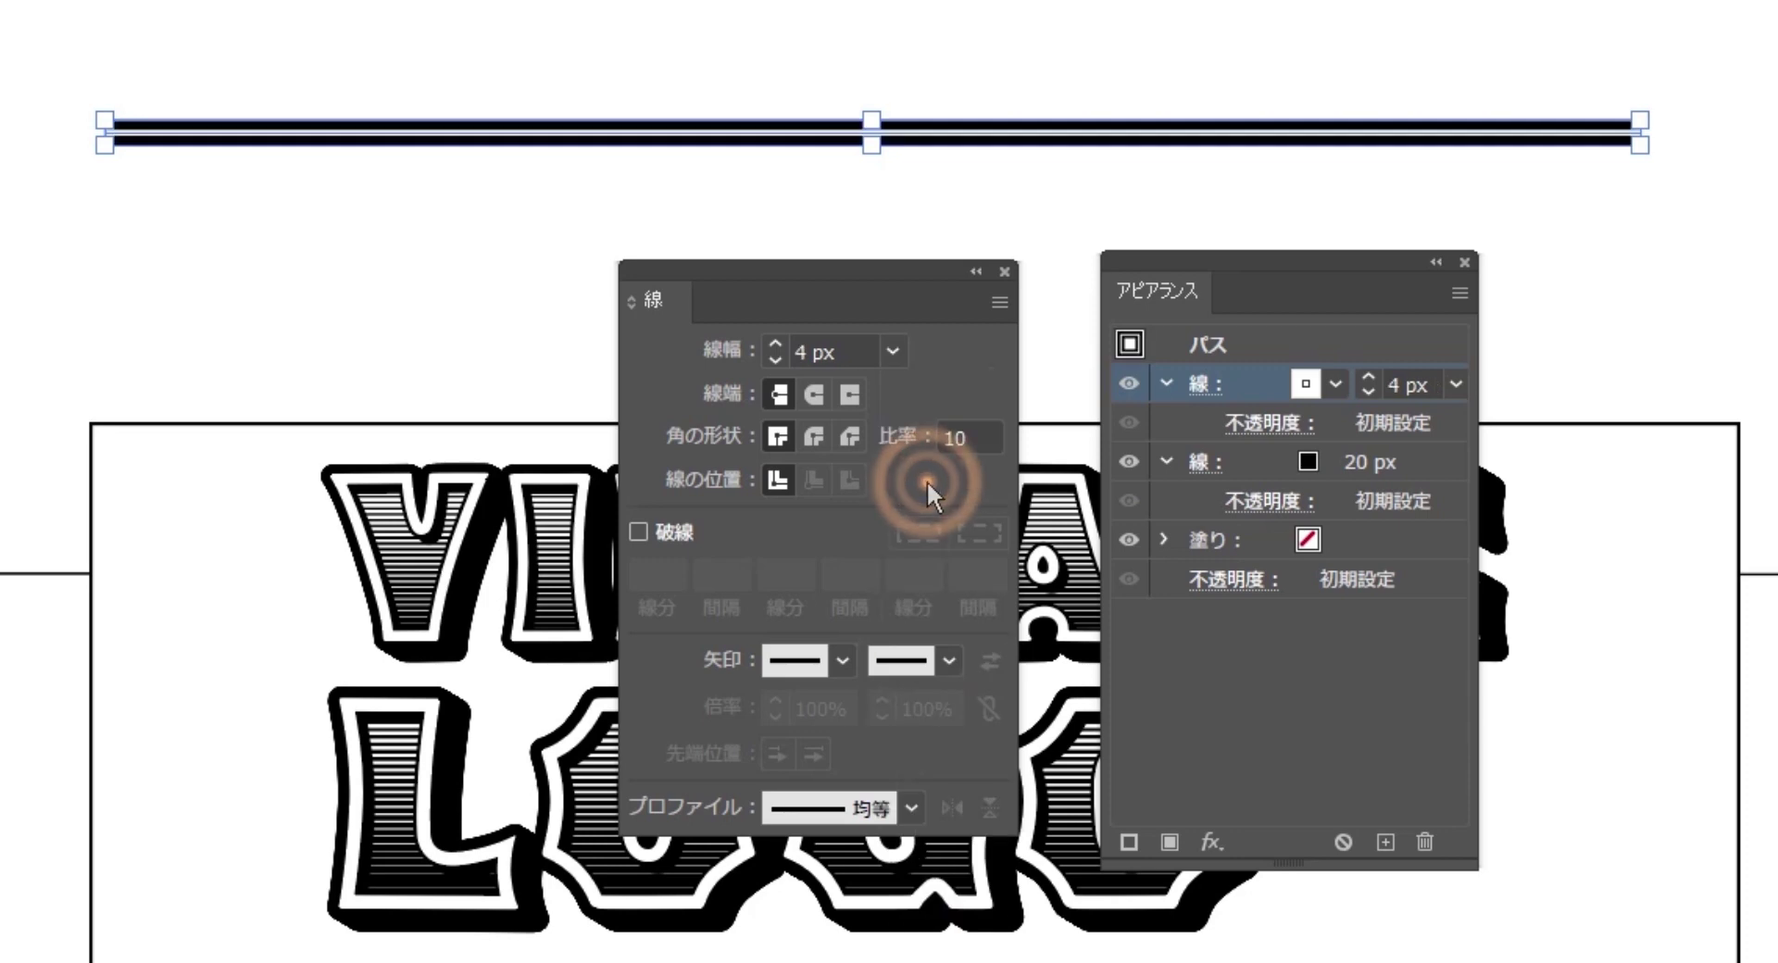
# - Make the white stroke dashed with an 8 px gap and round caps to form dots
pyautogui.click(641, 530)
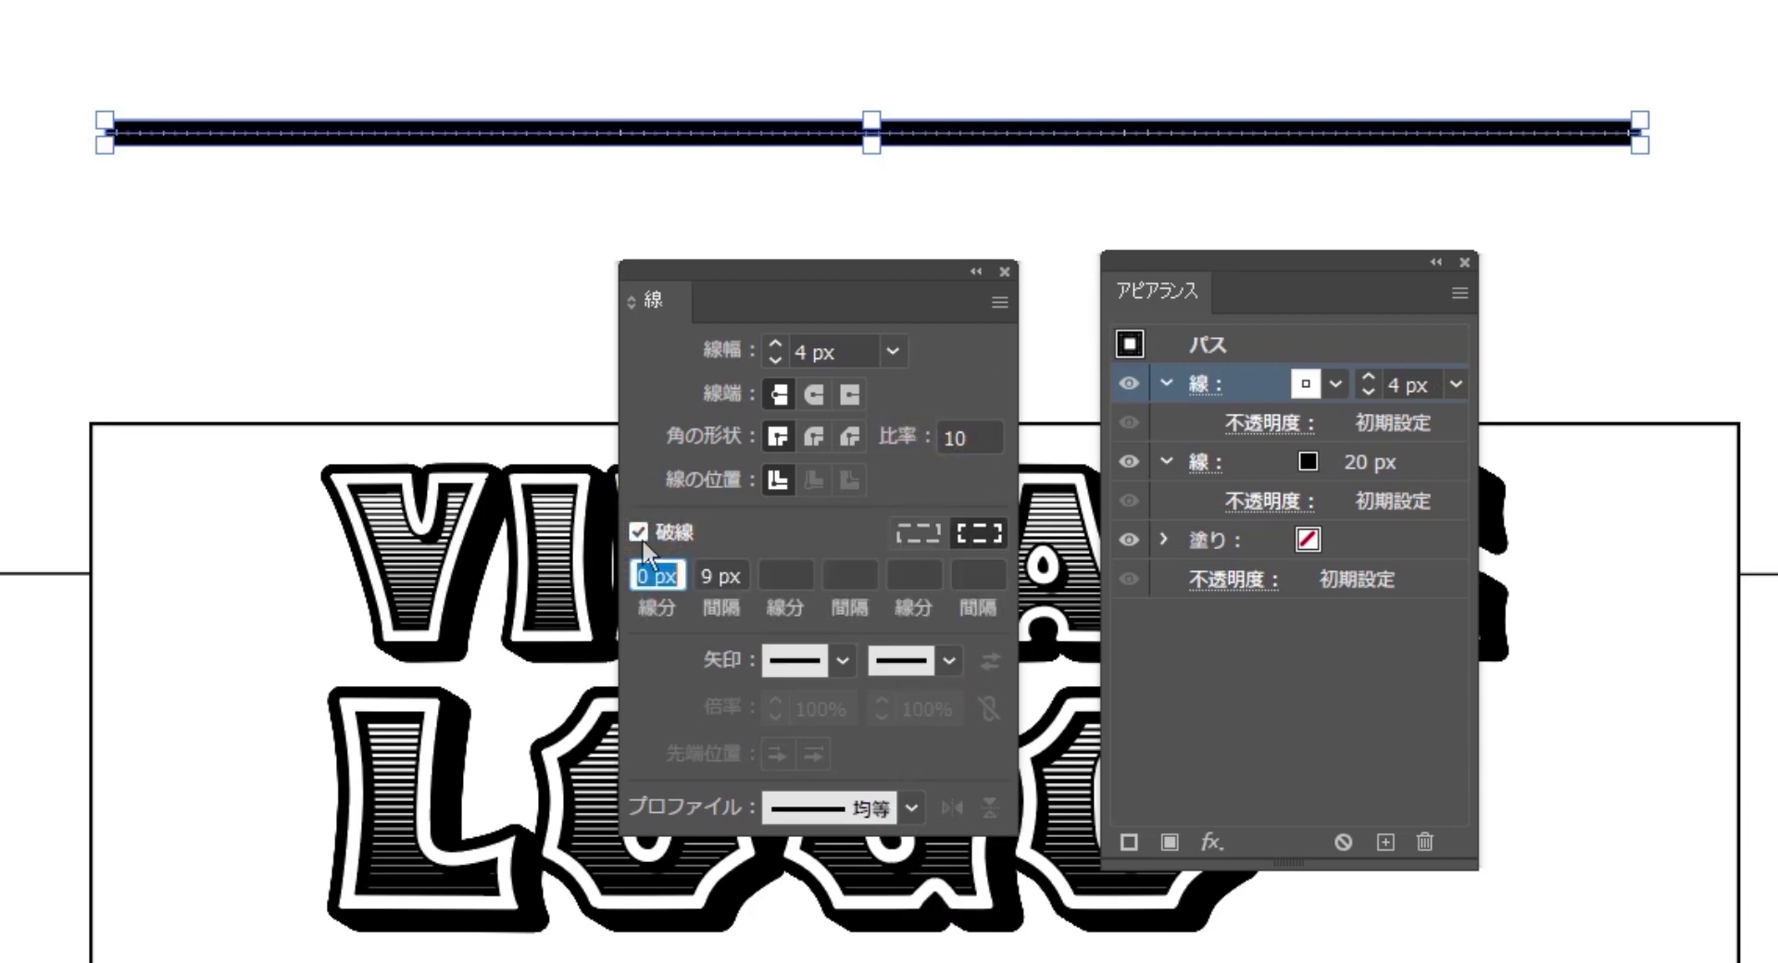
pyautogui.click(721, 576)
pyautogui.write('8')
pyautogui.press('Return')
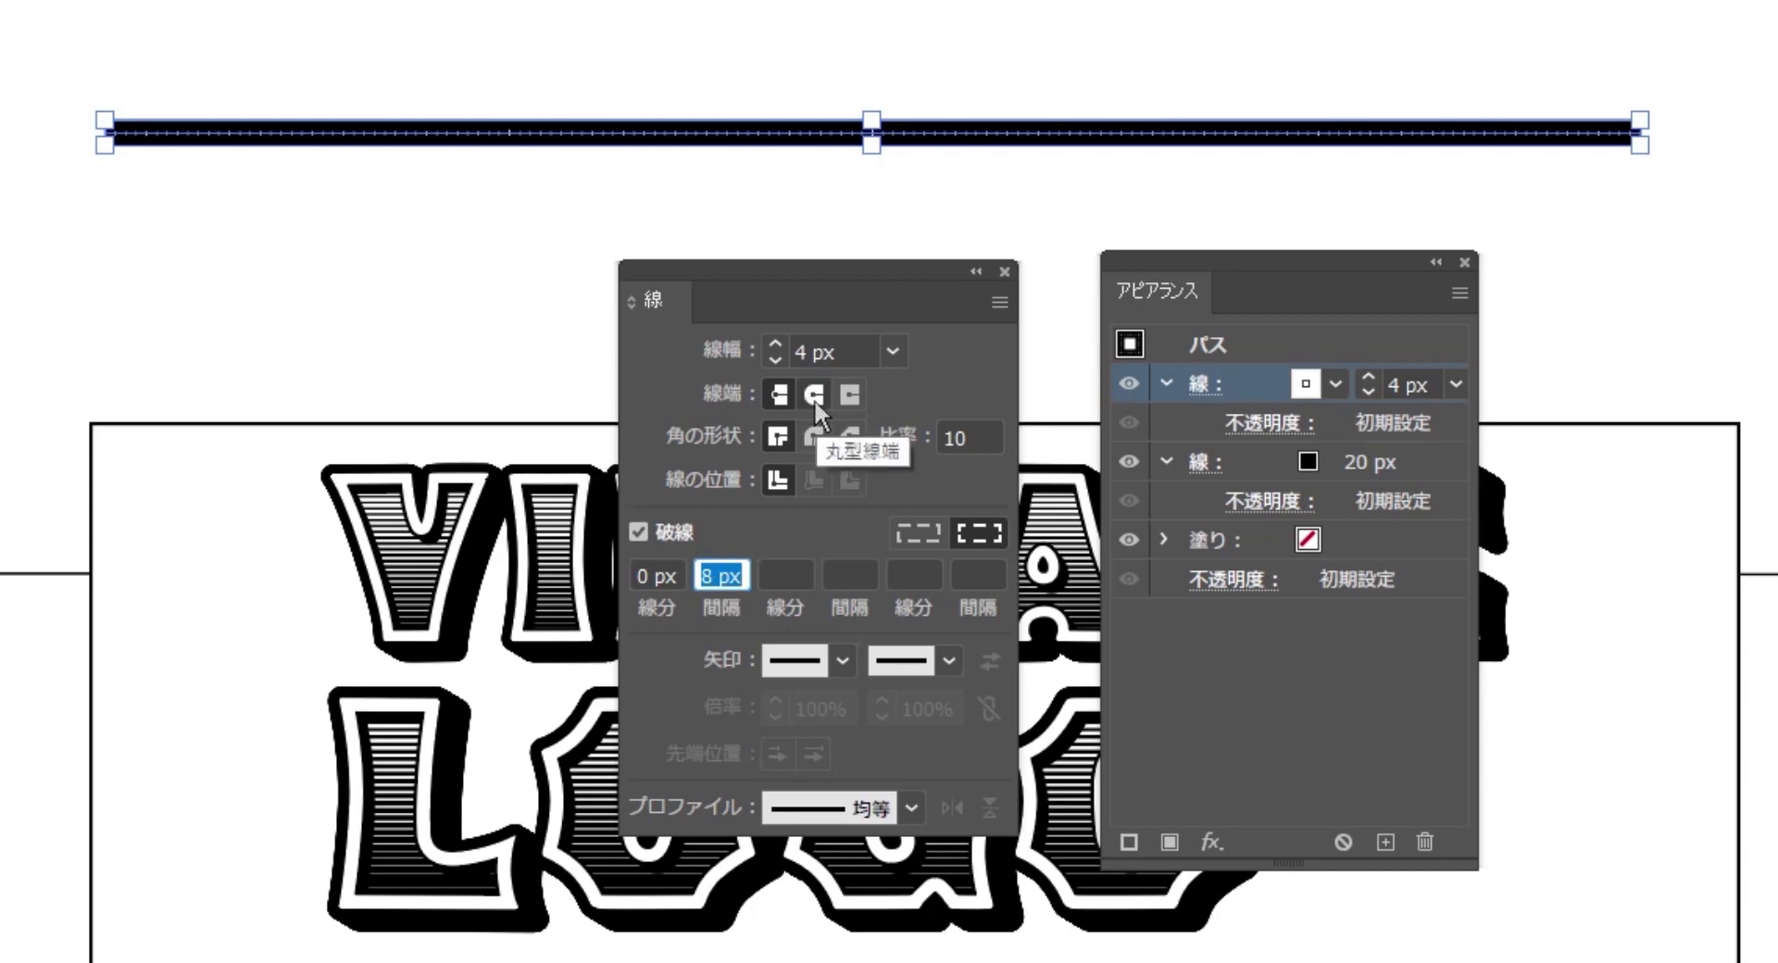
pyautogui.click(813, 396)
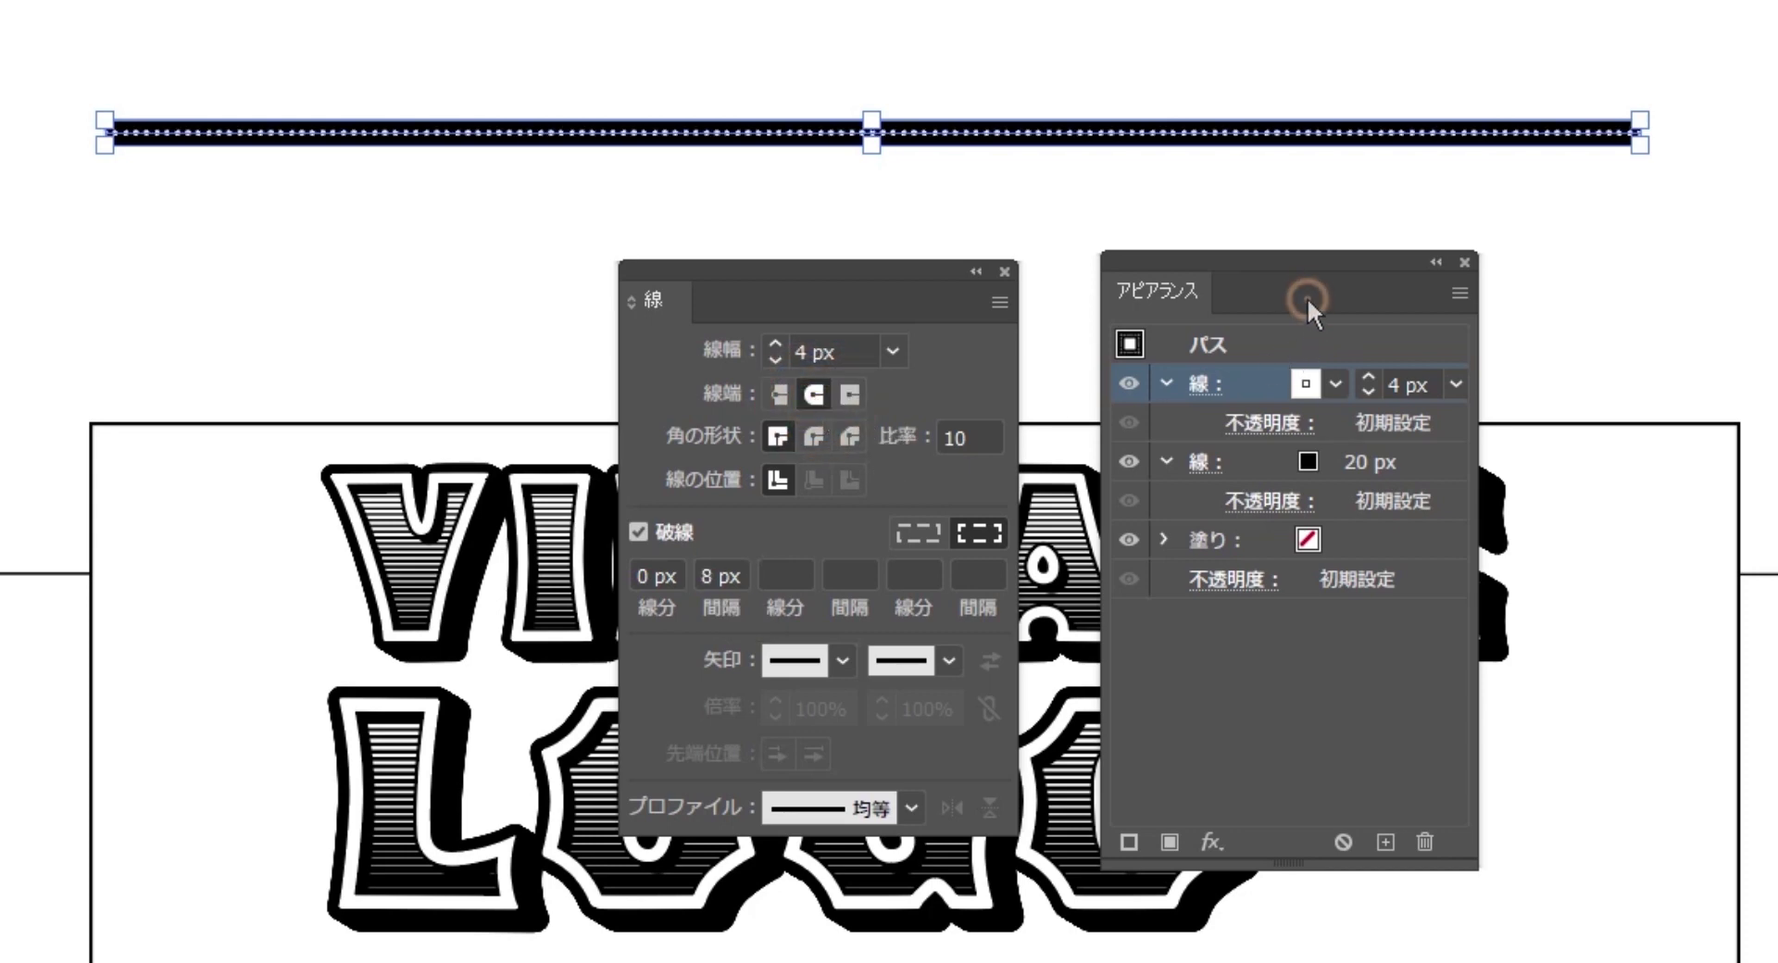
pyautogui.click(1272, 694)
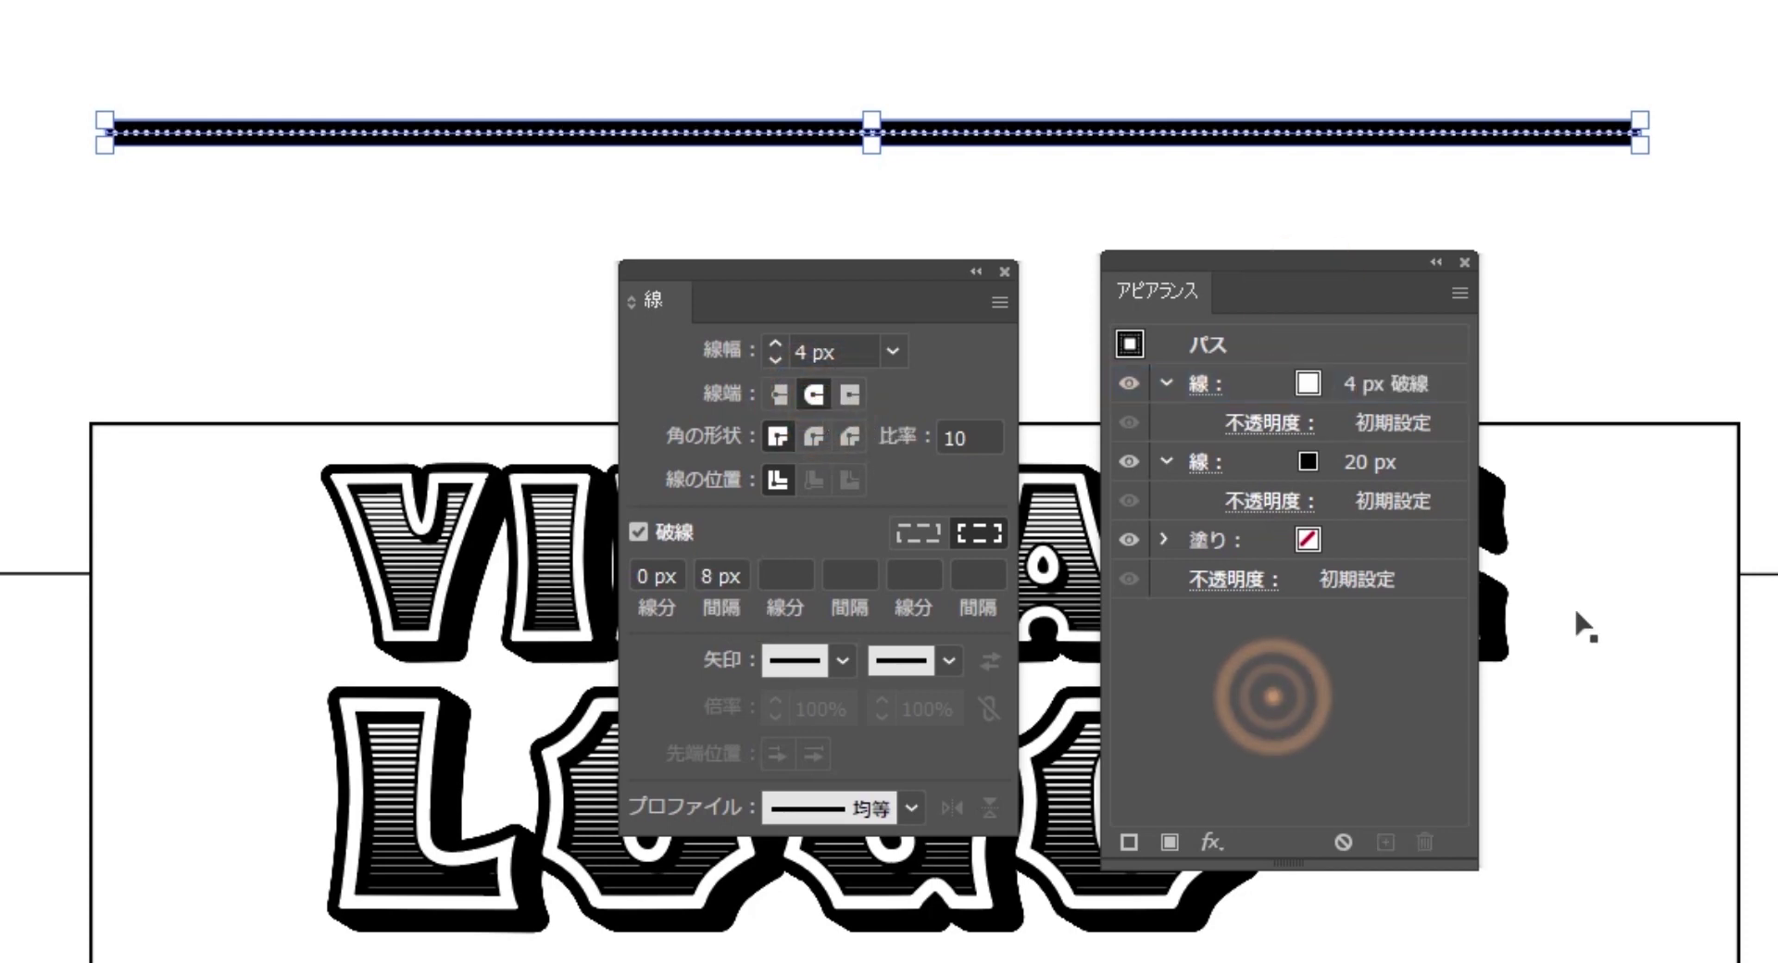
pyautogui.click(1757, 409)
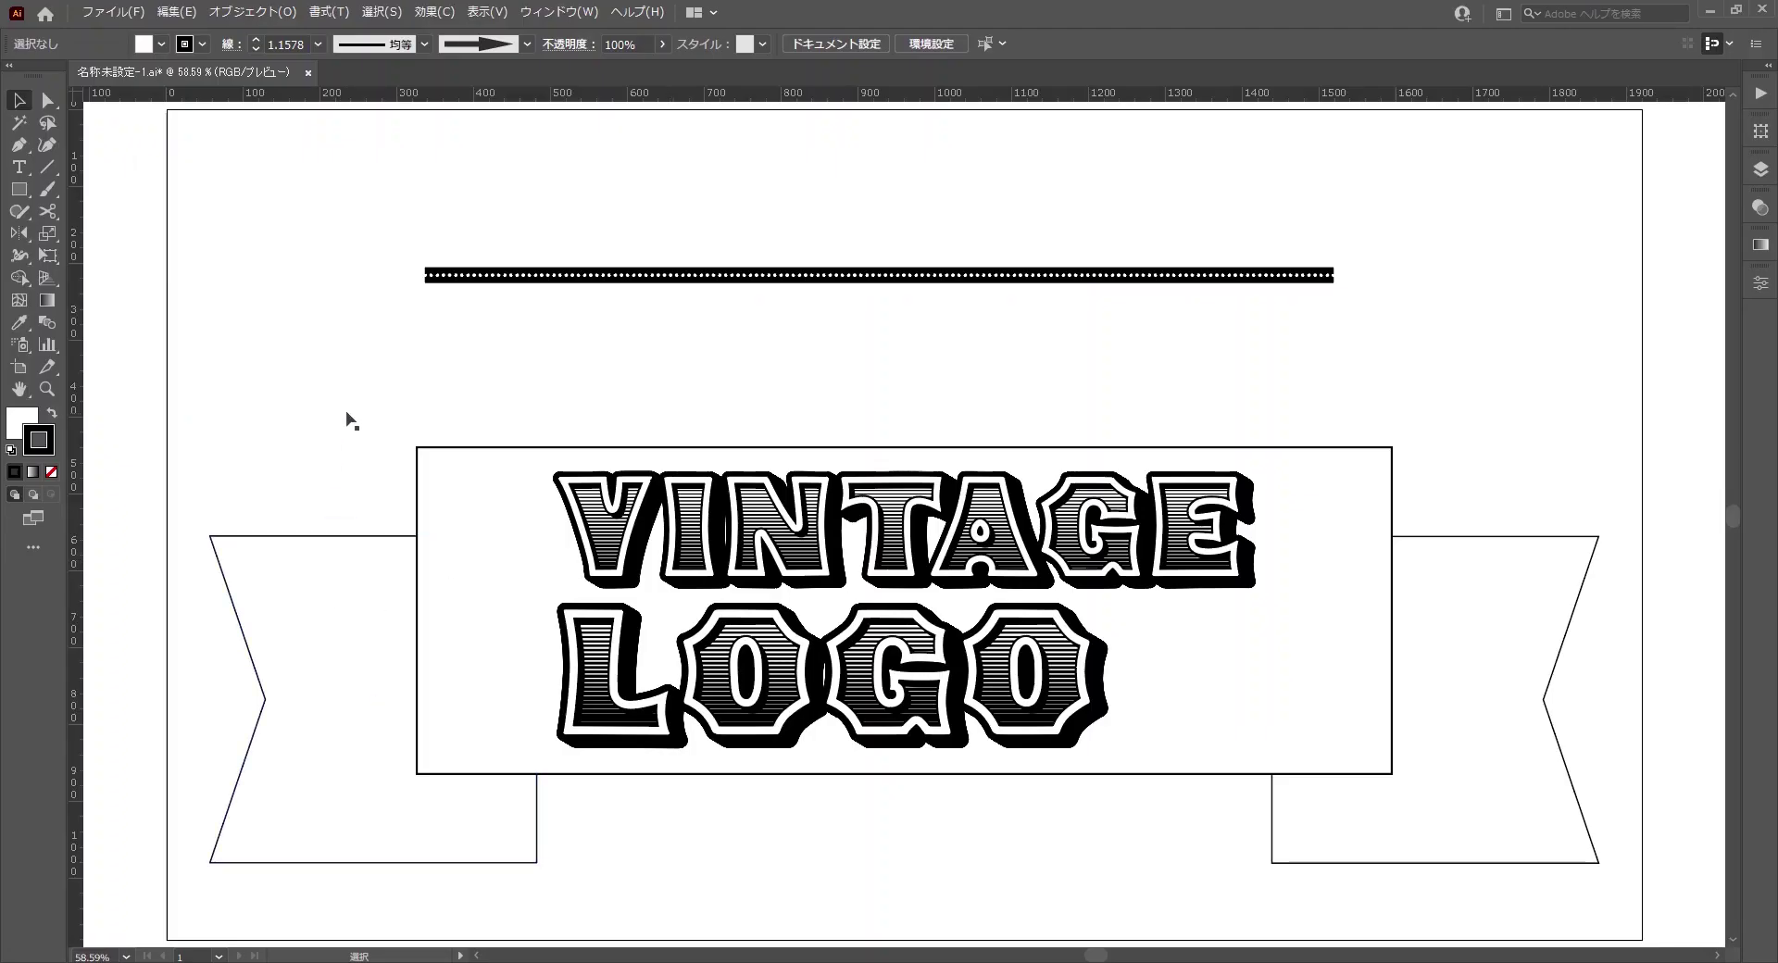
# - Give the whole ribbon banner's outlines an 8 px stroke aligned to the inside
pyautogui.moveTo(347, 408); pyautogui.dragTo(491, 624)
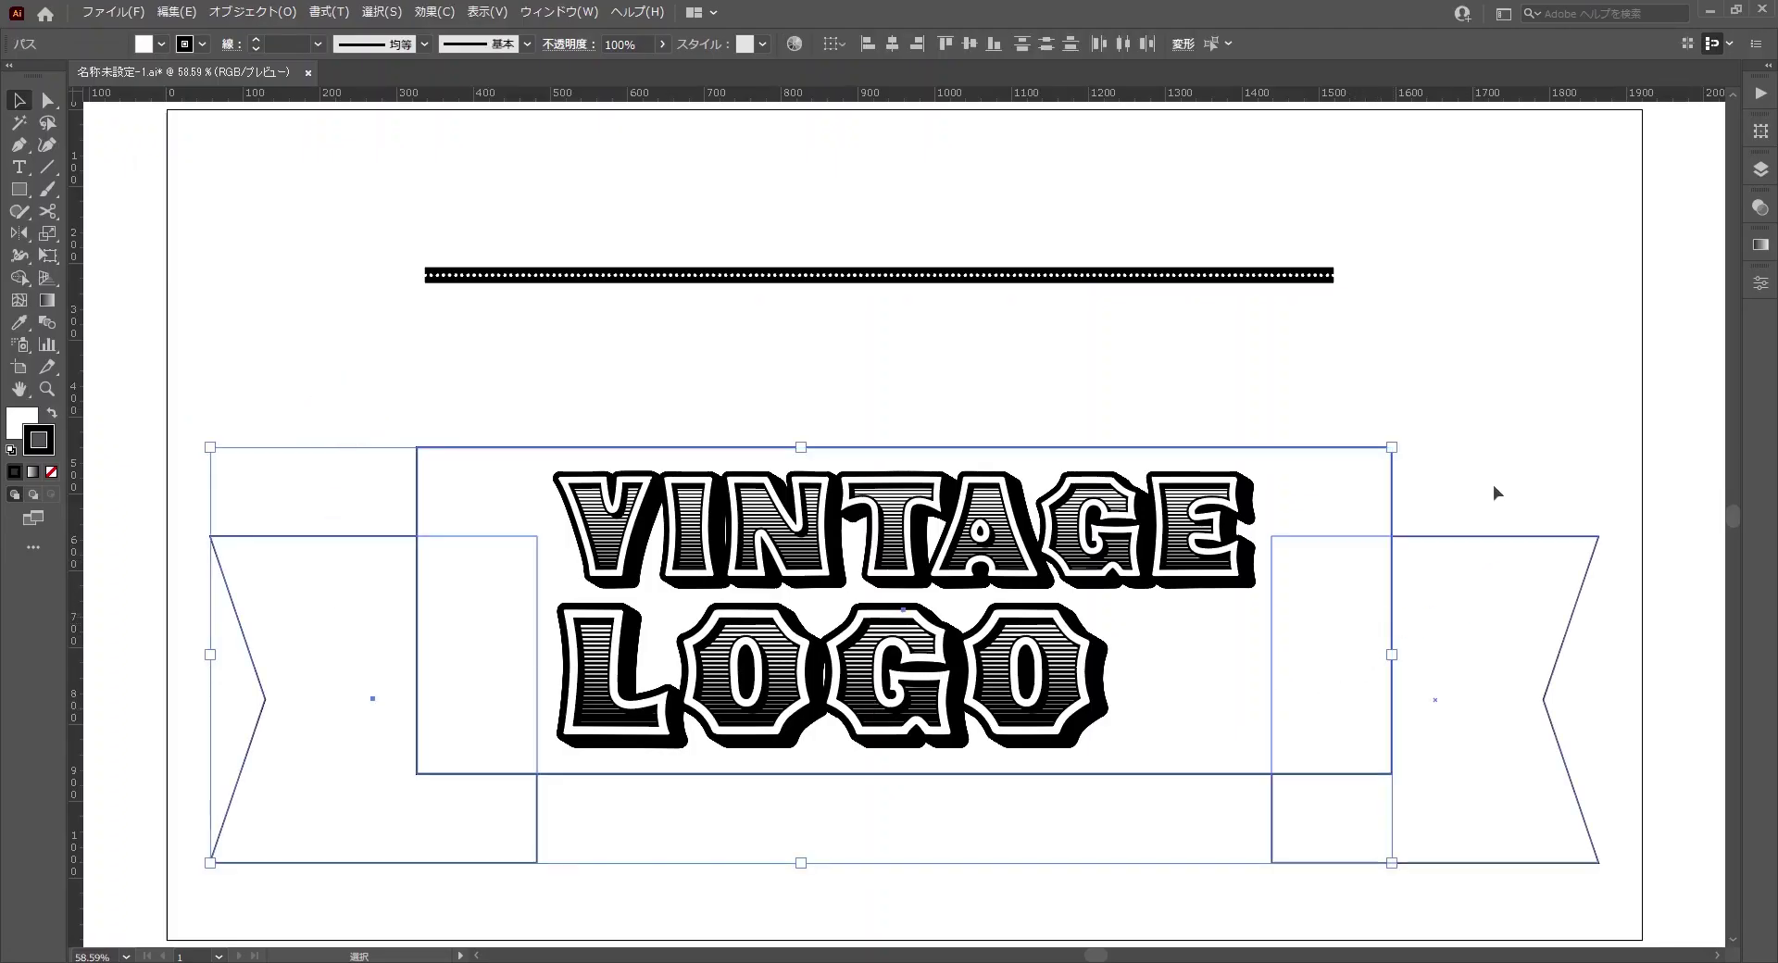
pyautogui.moveTo(1484, 474); pyautogui.dragTo(1491, 611)
pyautogui.click(318, 44)
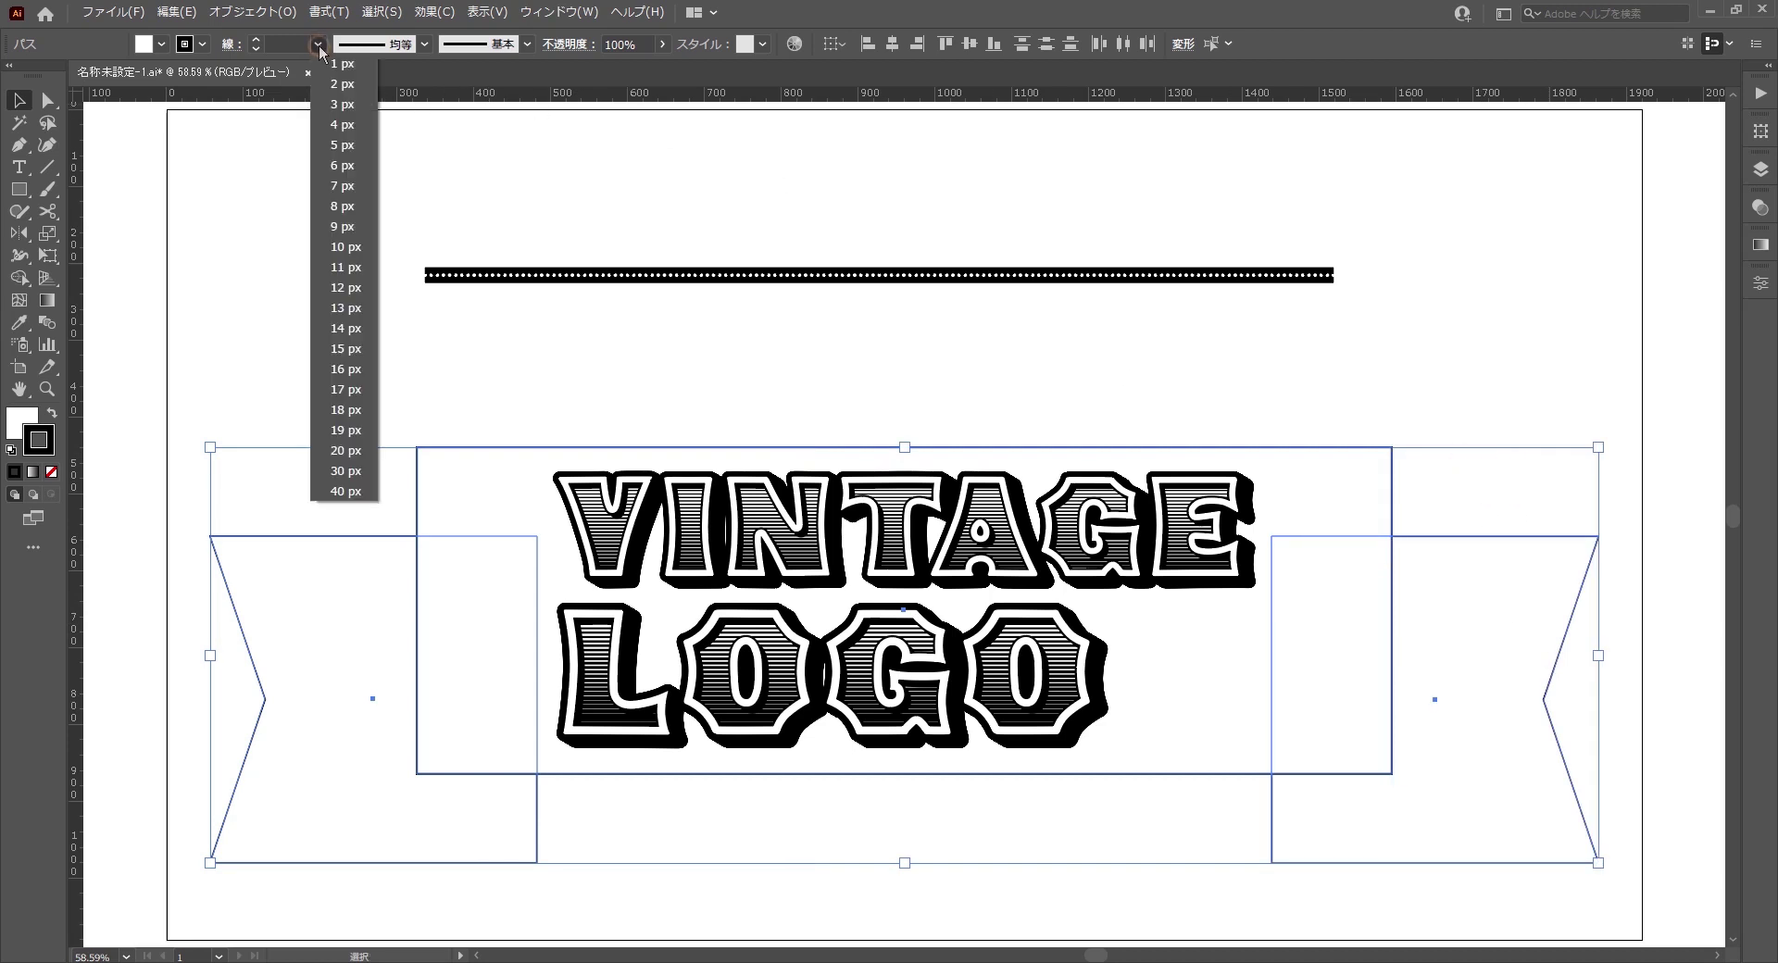
pyautogui.click(342, 206)
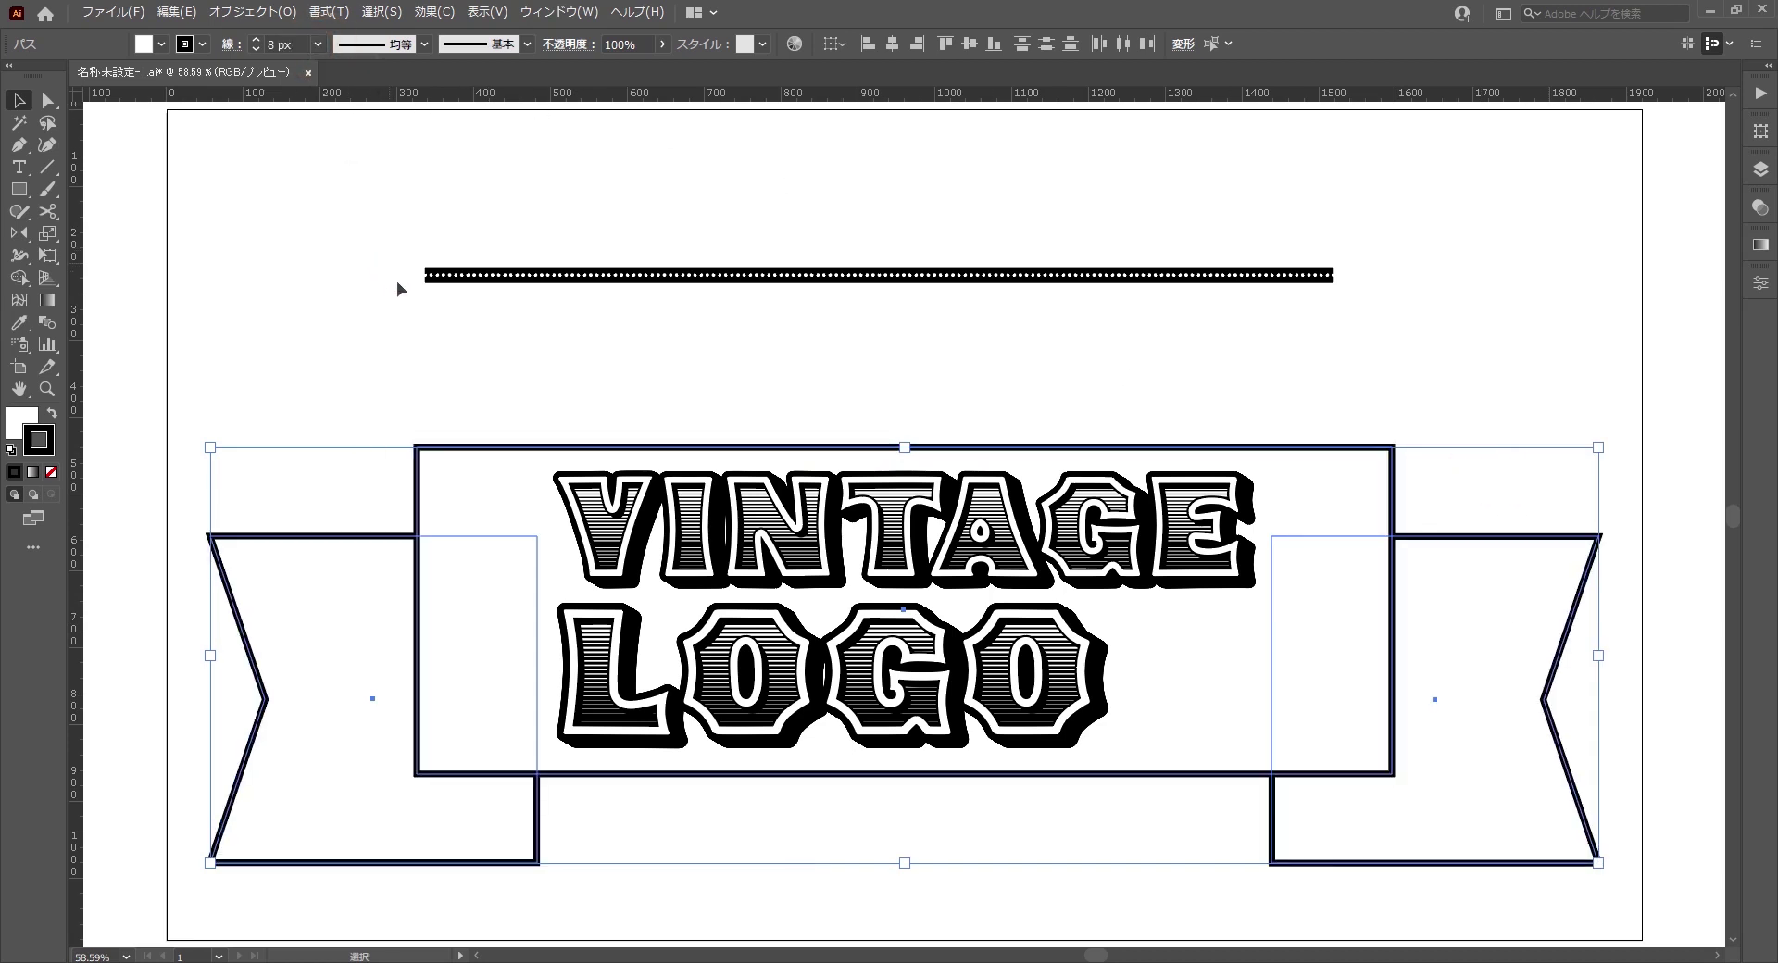
pyautogui.hotkey('ctrl', 'F10')
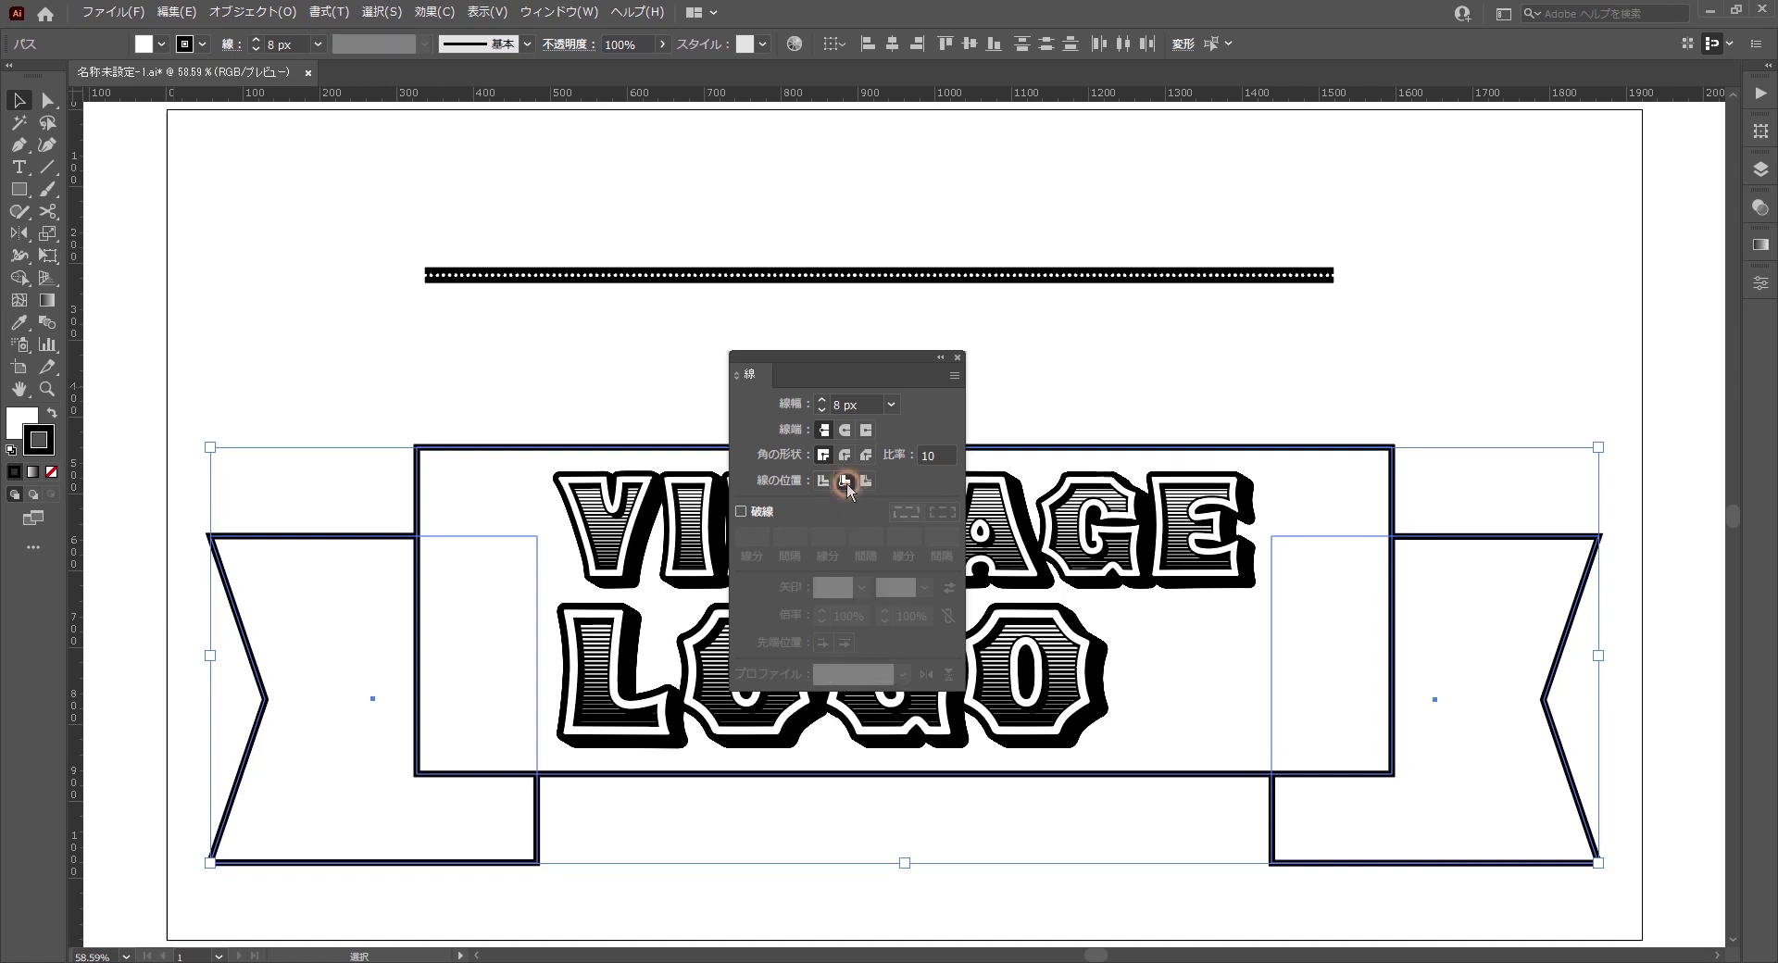
pyautogui.click(845, 480)
pyautogui.moveTo(878, 358)
pyautogui.mouseDown()
pyautogui.moveTo(1502, 146)
pyautogui.moveTo(1549, 147)
pyautogui.mouseUp()
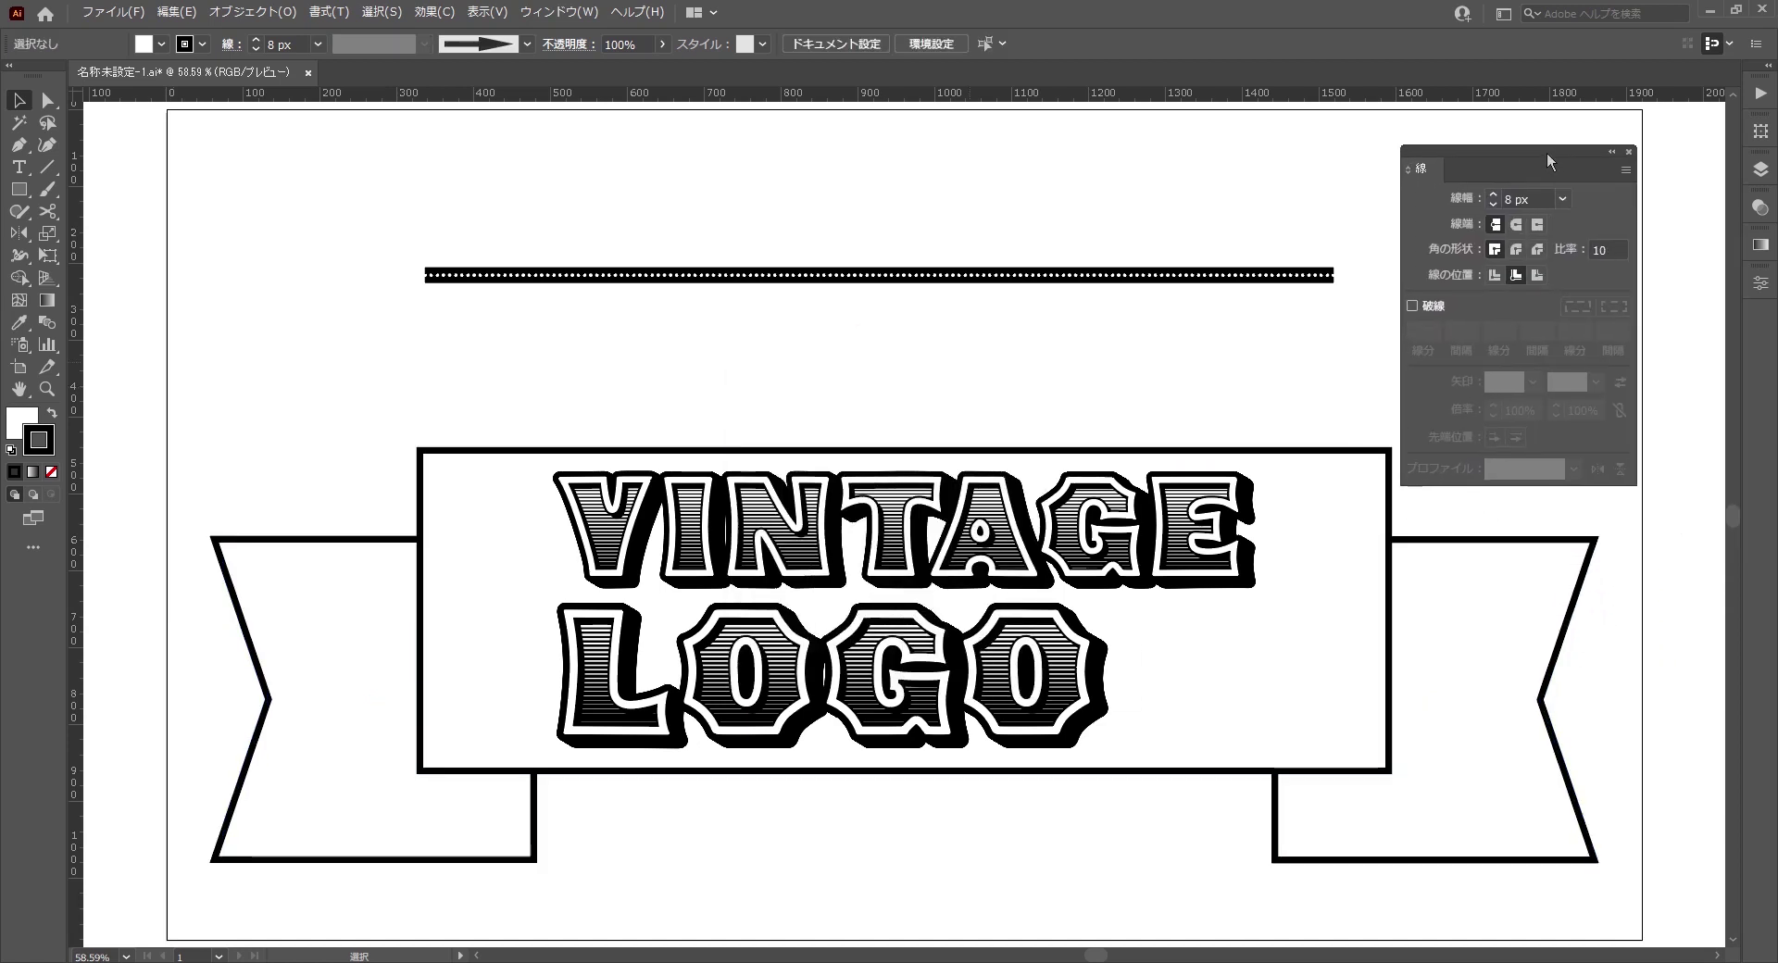
# - Paste a copy of the left ribbon piece in front and eyedropper the dotted line's stroke onto it
pyautogui.click(420, 825)
pyautogui.click(175, 12)
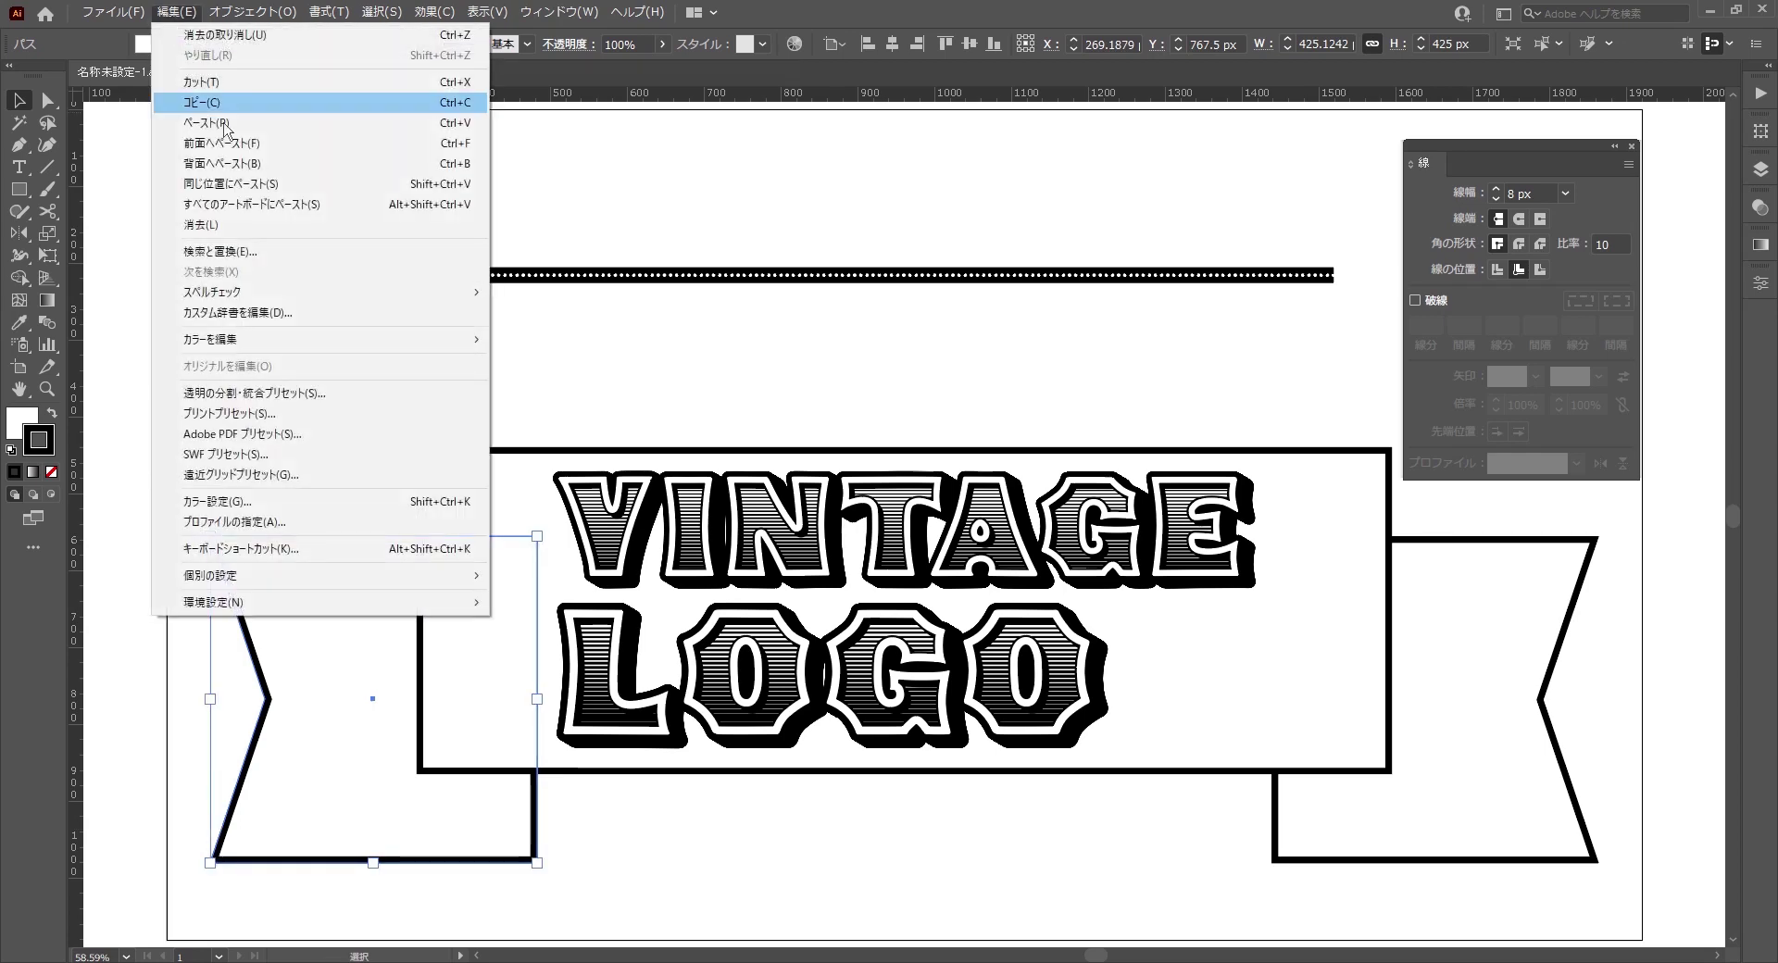
pyautogui.click(227, 143)
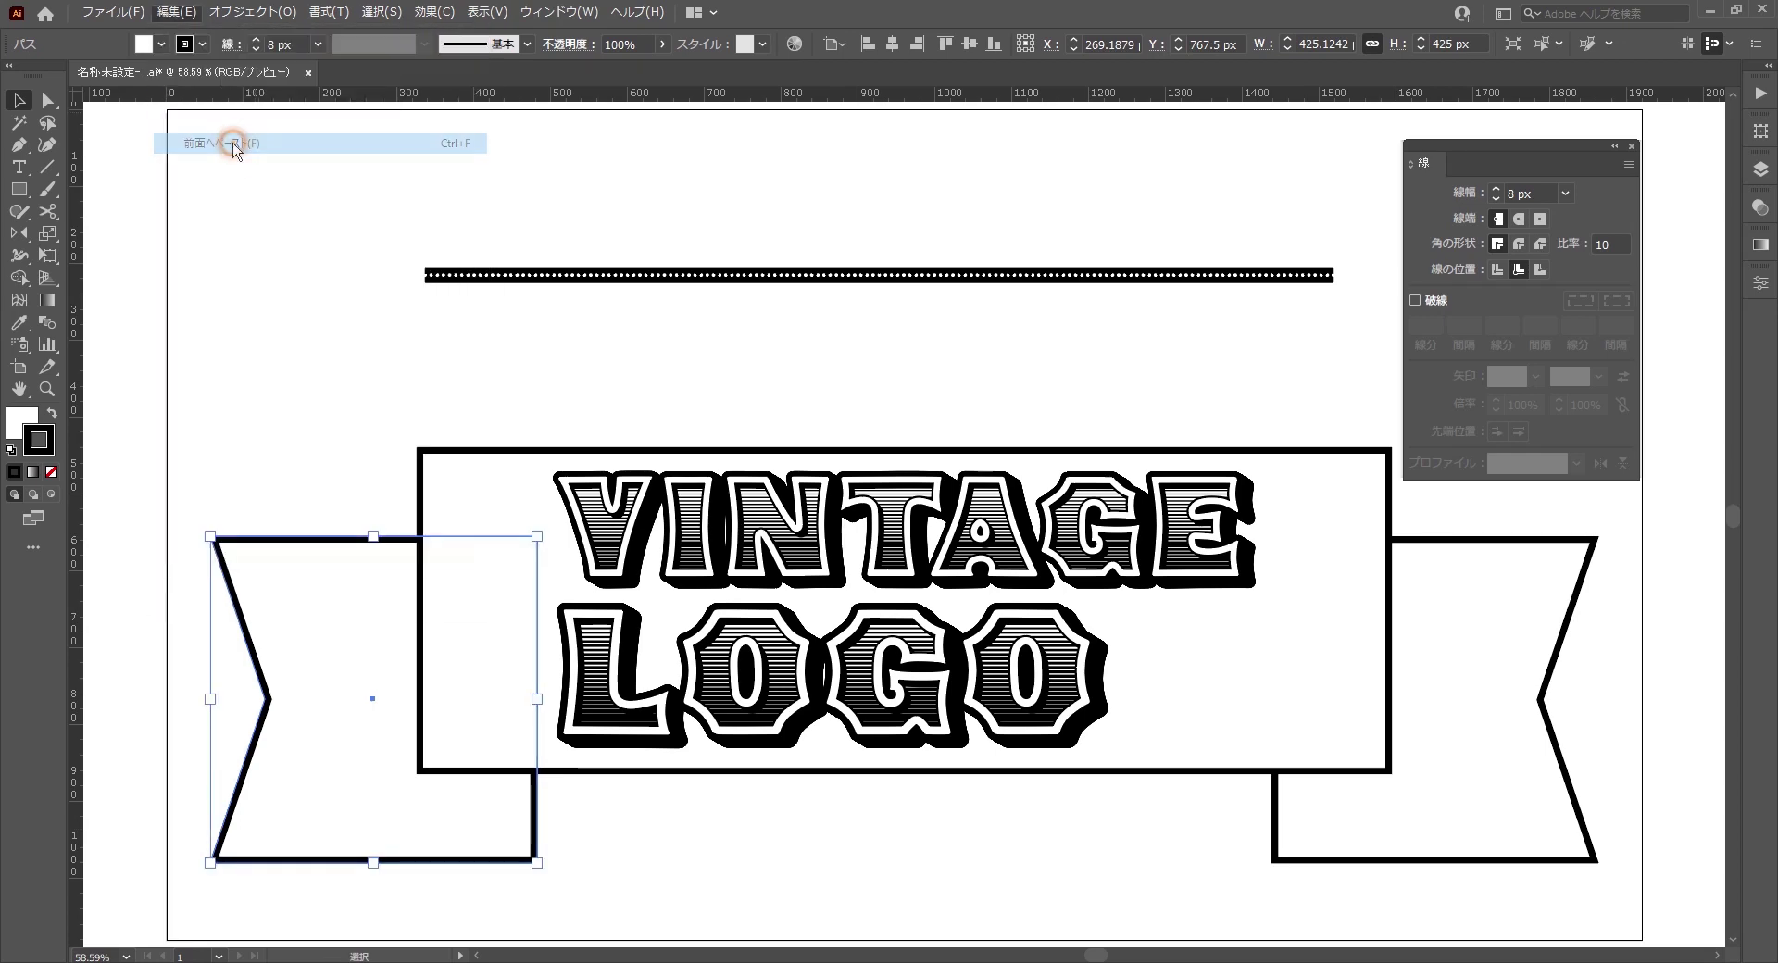
pyautogui.click(569, 841)
pyautogui.click(520, 836)
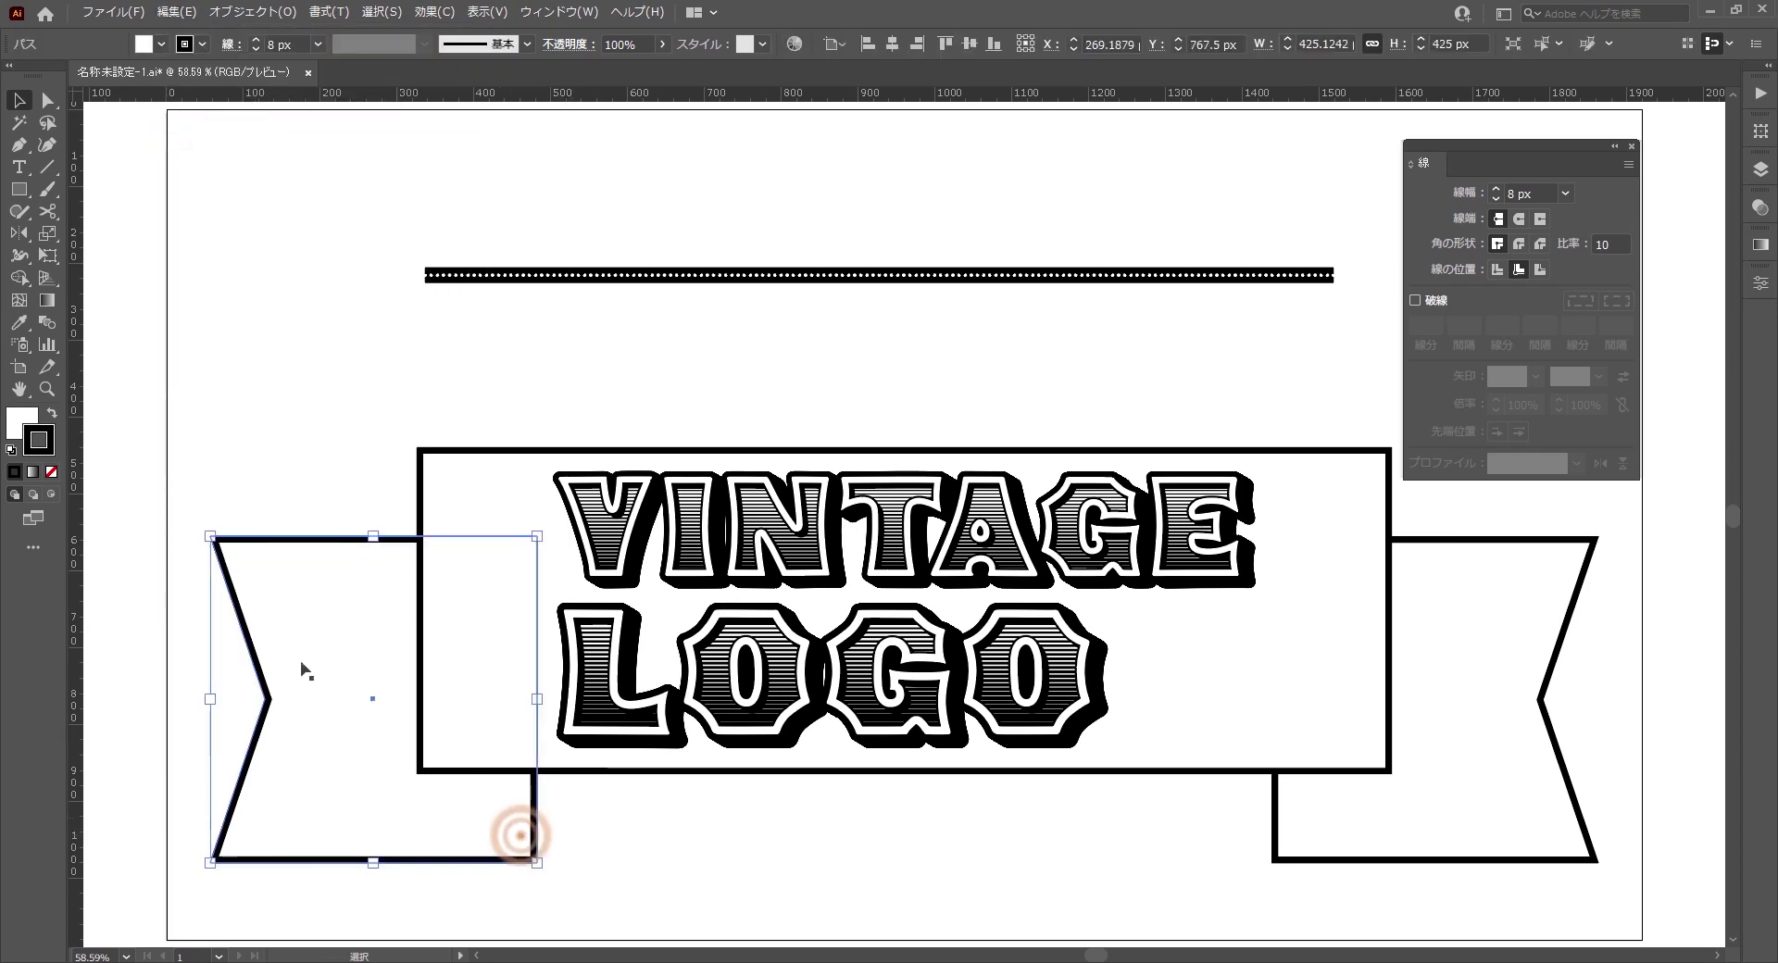
pyautogui.click(18, 323)
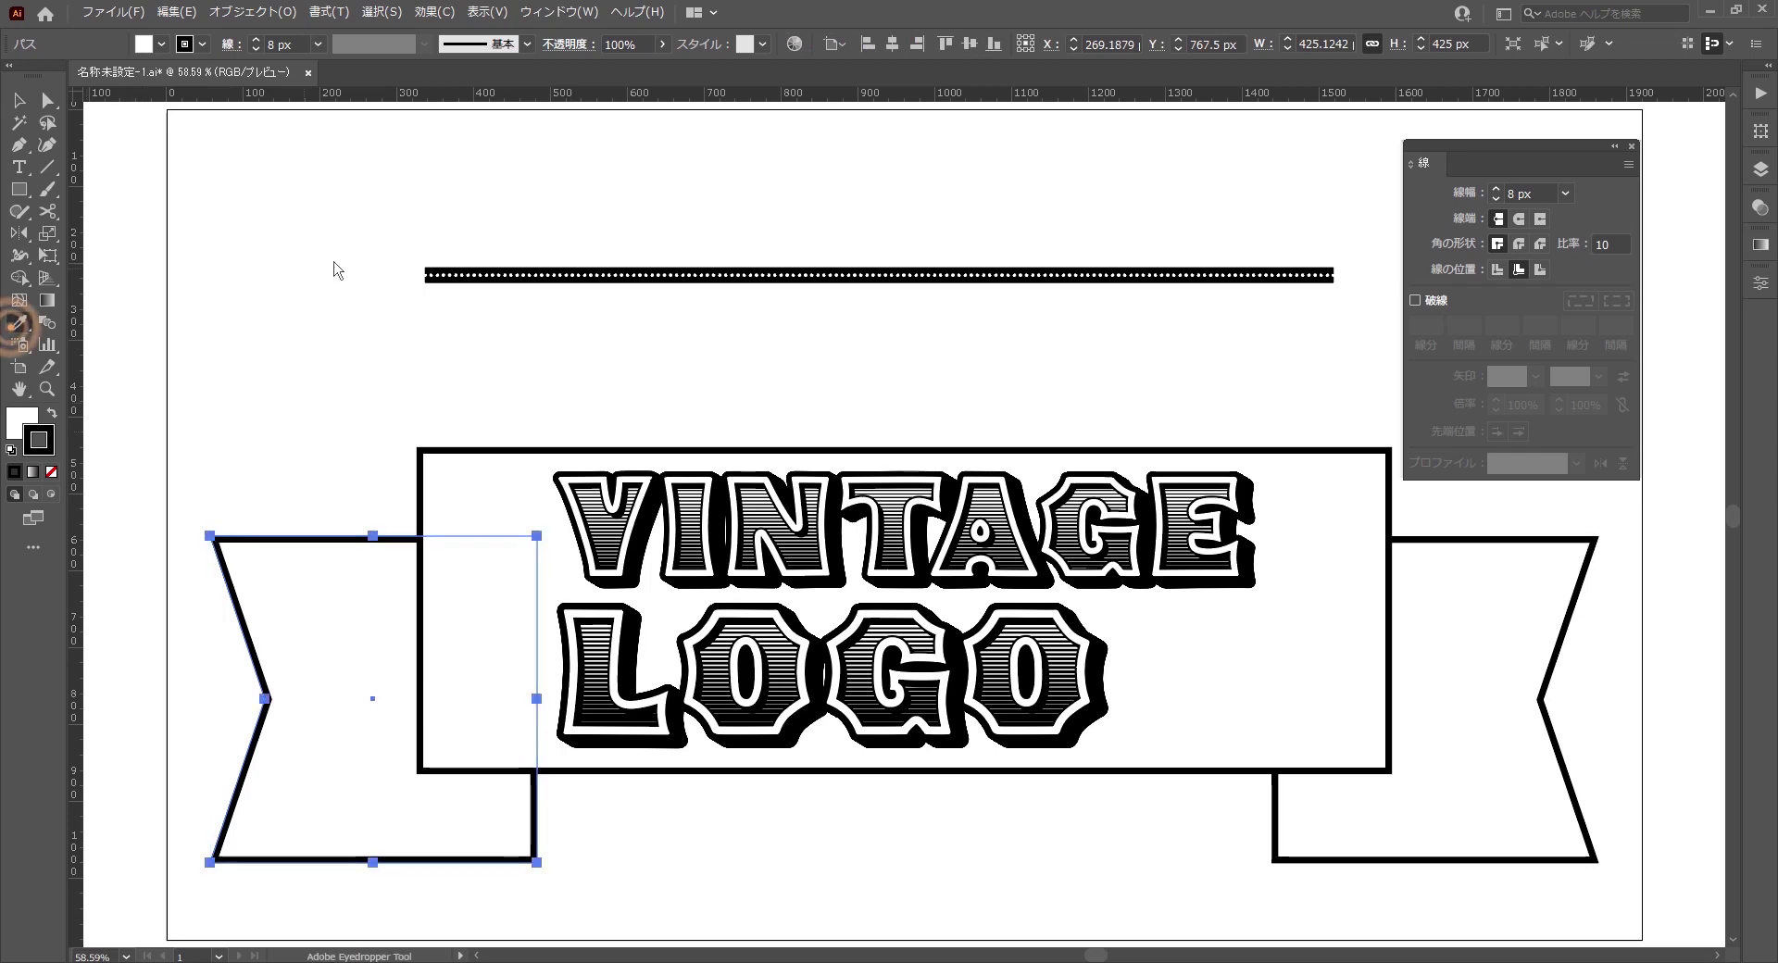
pyautogui.click(443, 278)
# - Try adjusting a corner of the dotted ribbon border, then undo the corner edits
pyautogui.press('a')
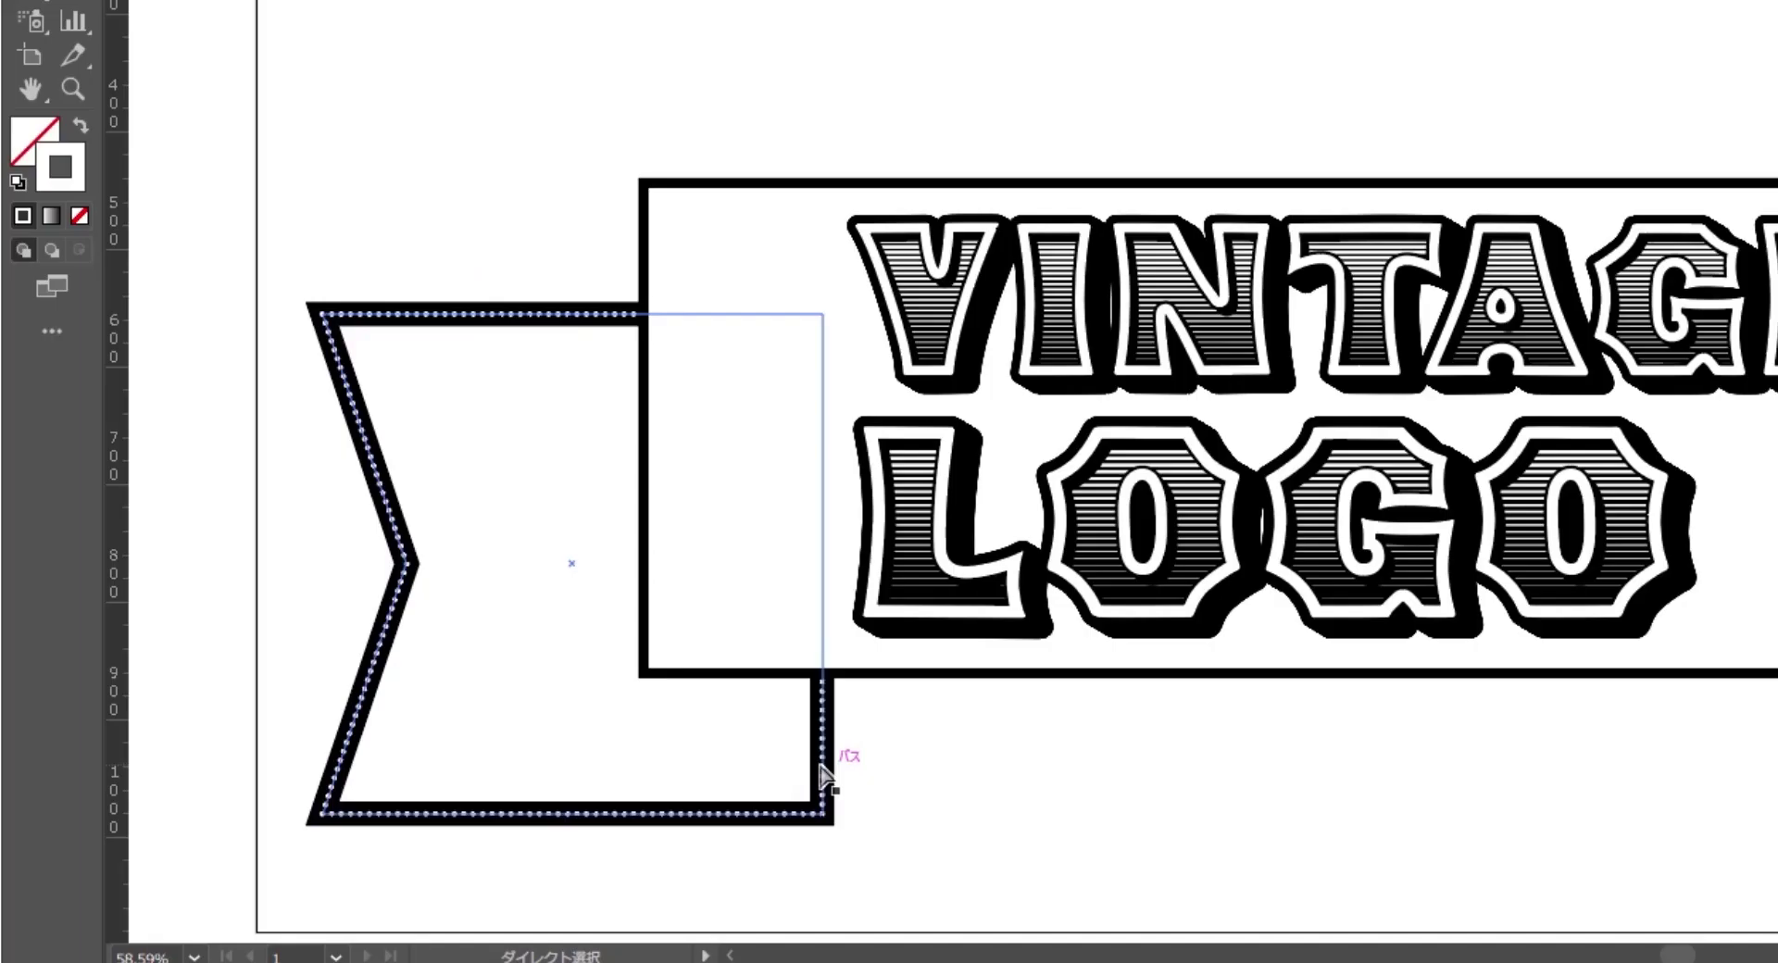
pyautogui.click(822, 774)
pyautogui.keyDown('alt'); pyautogui.click(822, 774); pyautogui.keyUp('alt')
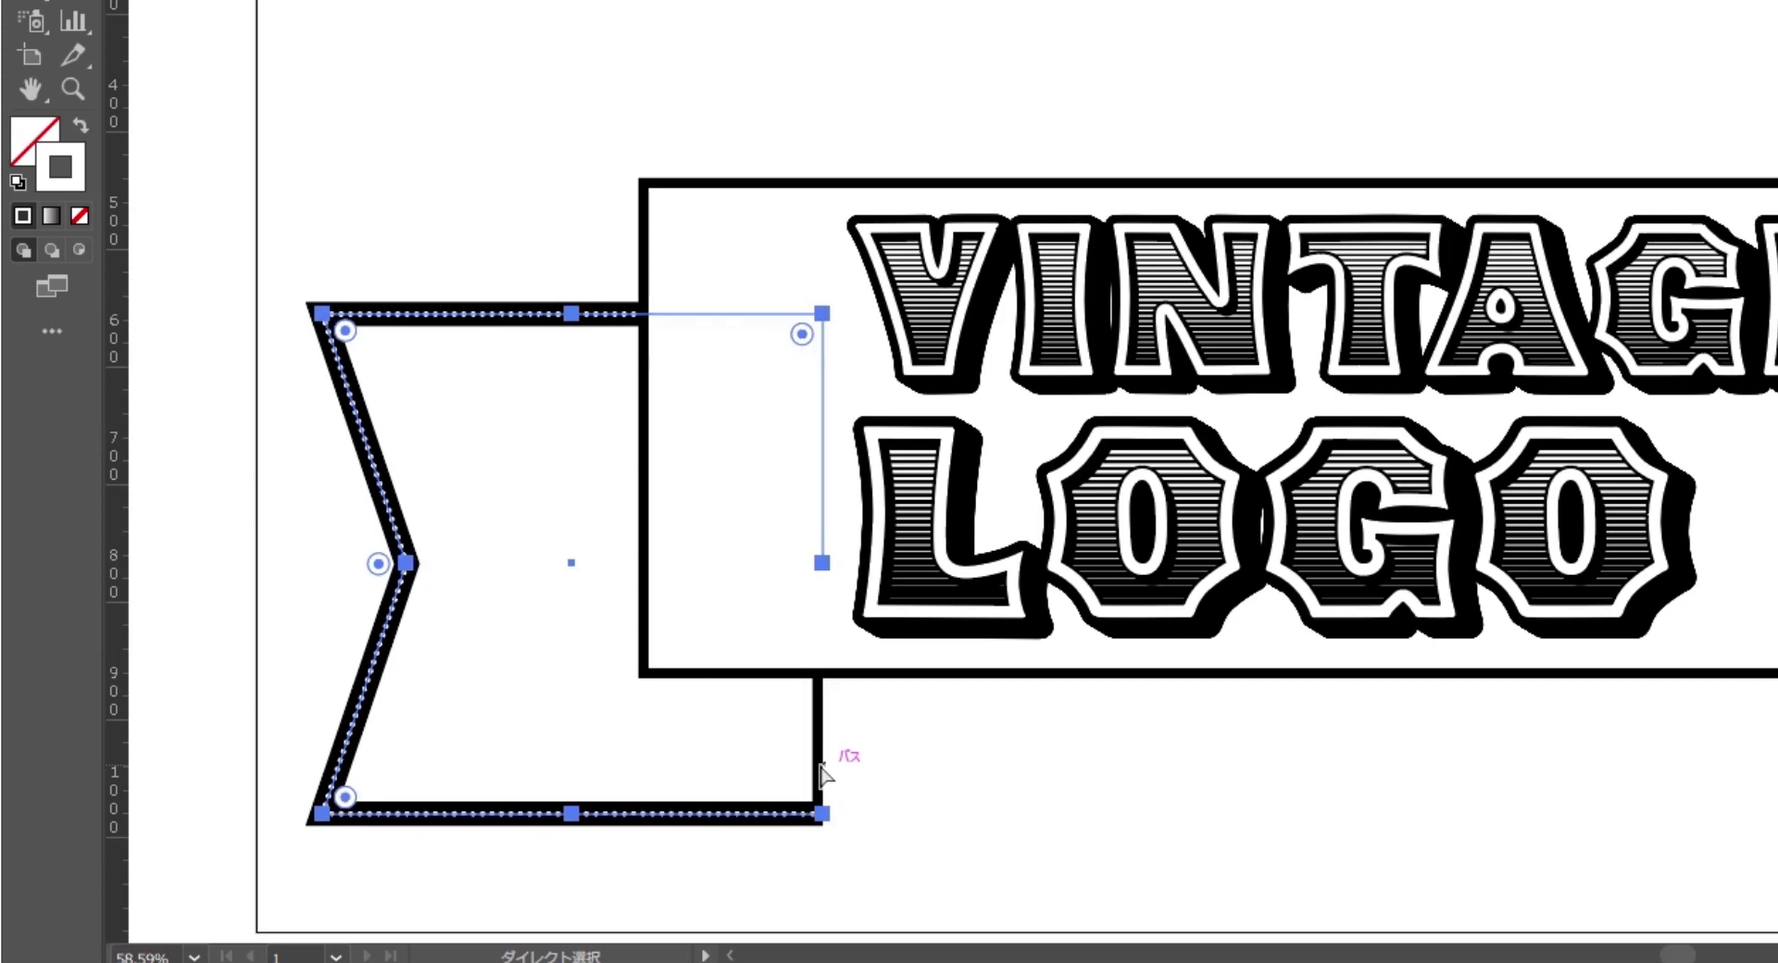
pyautogui.click(991, 820)
pyautogui.press('v')
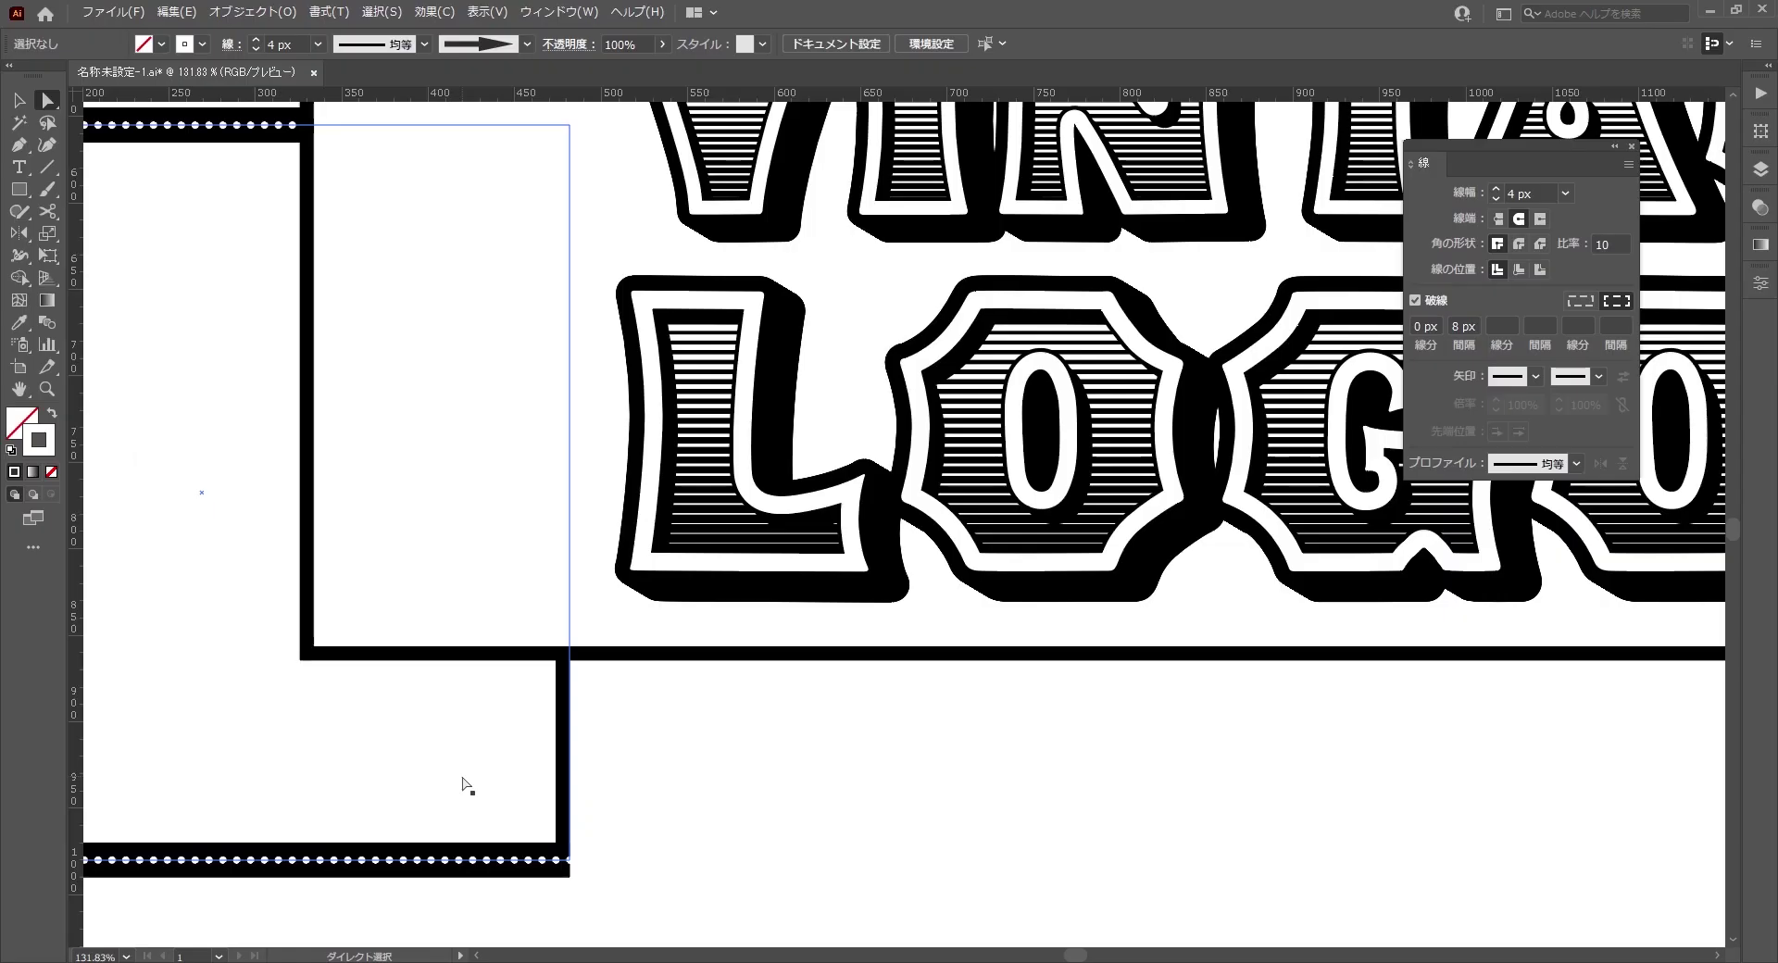
pyautogui.moveTo(457, 774)
pyautogui.mouseDown()
pyautogui.moveTo(596, 766)
pyautogui.moveTo(477, 701)
pyautogui.mouseUp()
pyautogui.click(818, 855)
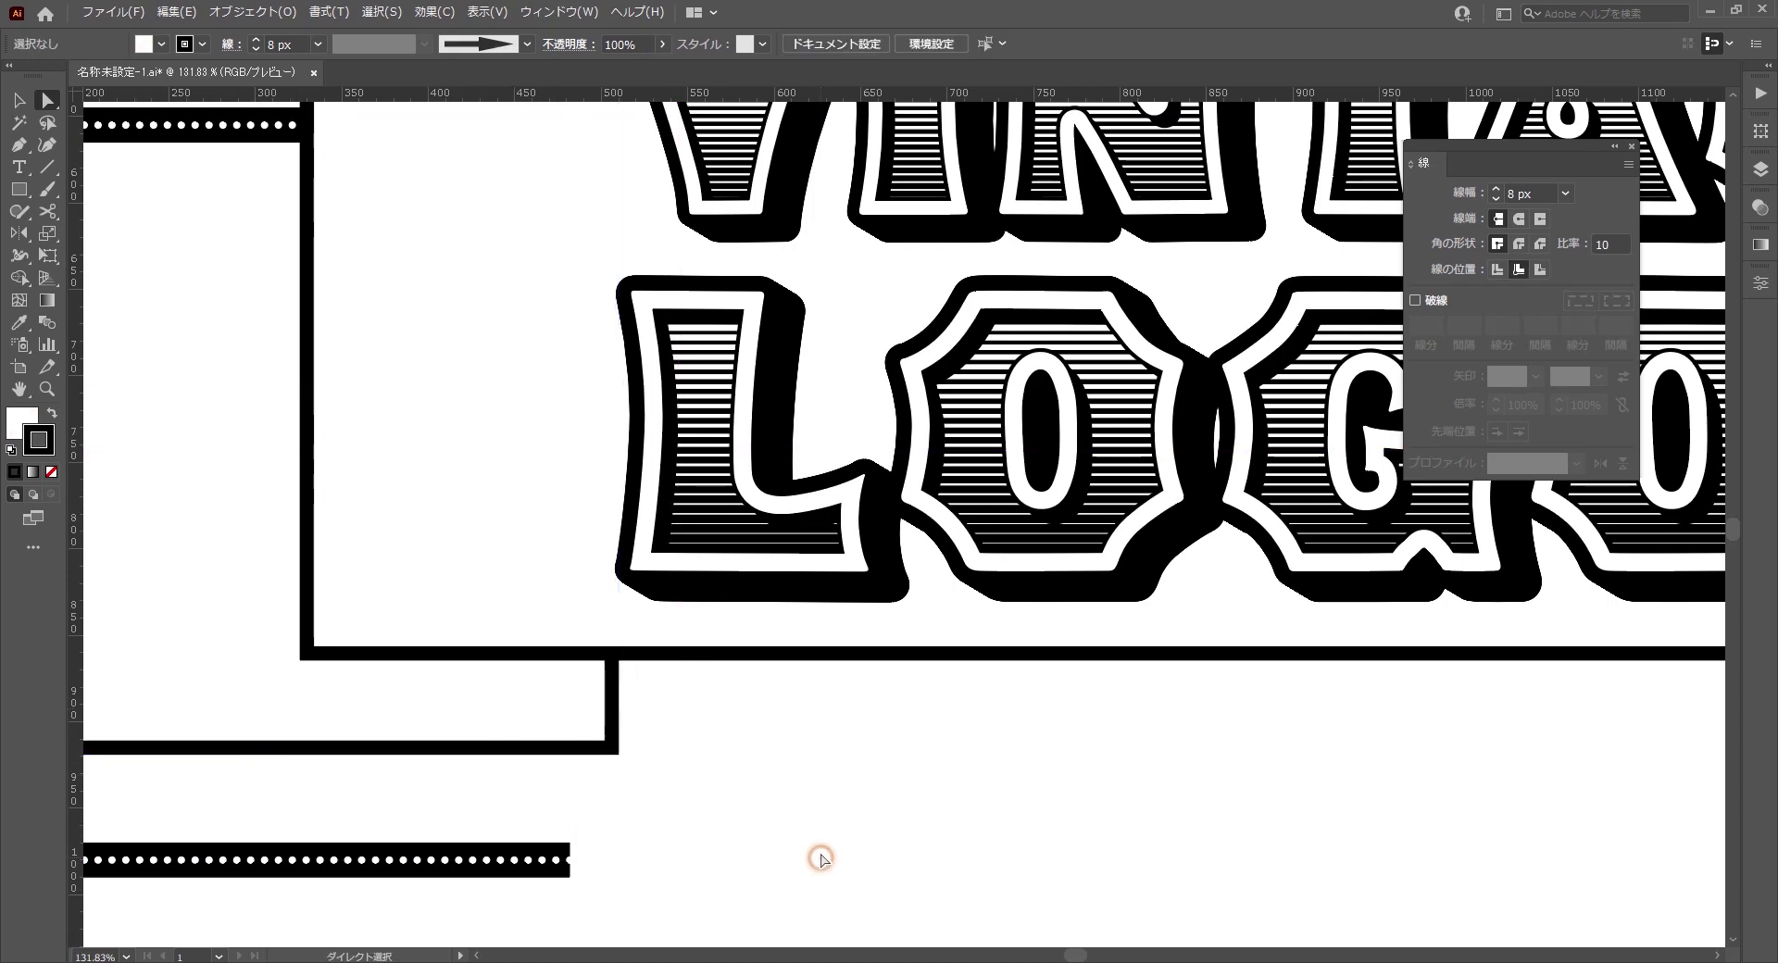
pyautogui.hotkey('ctrl', 'z')
pyautogui.hotkey('ctrl', 'z')
pyautogui.press('a')
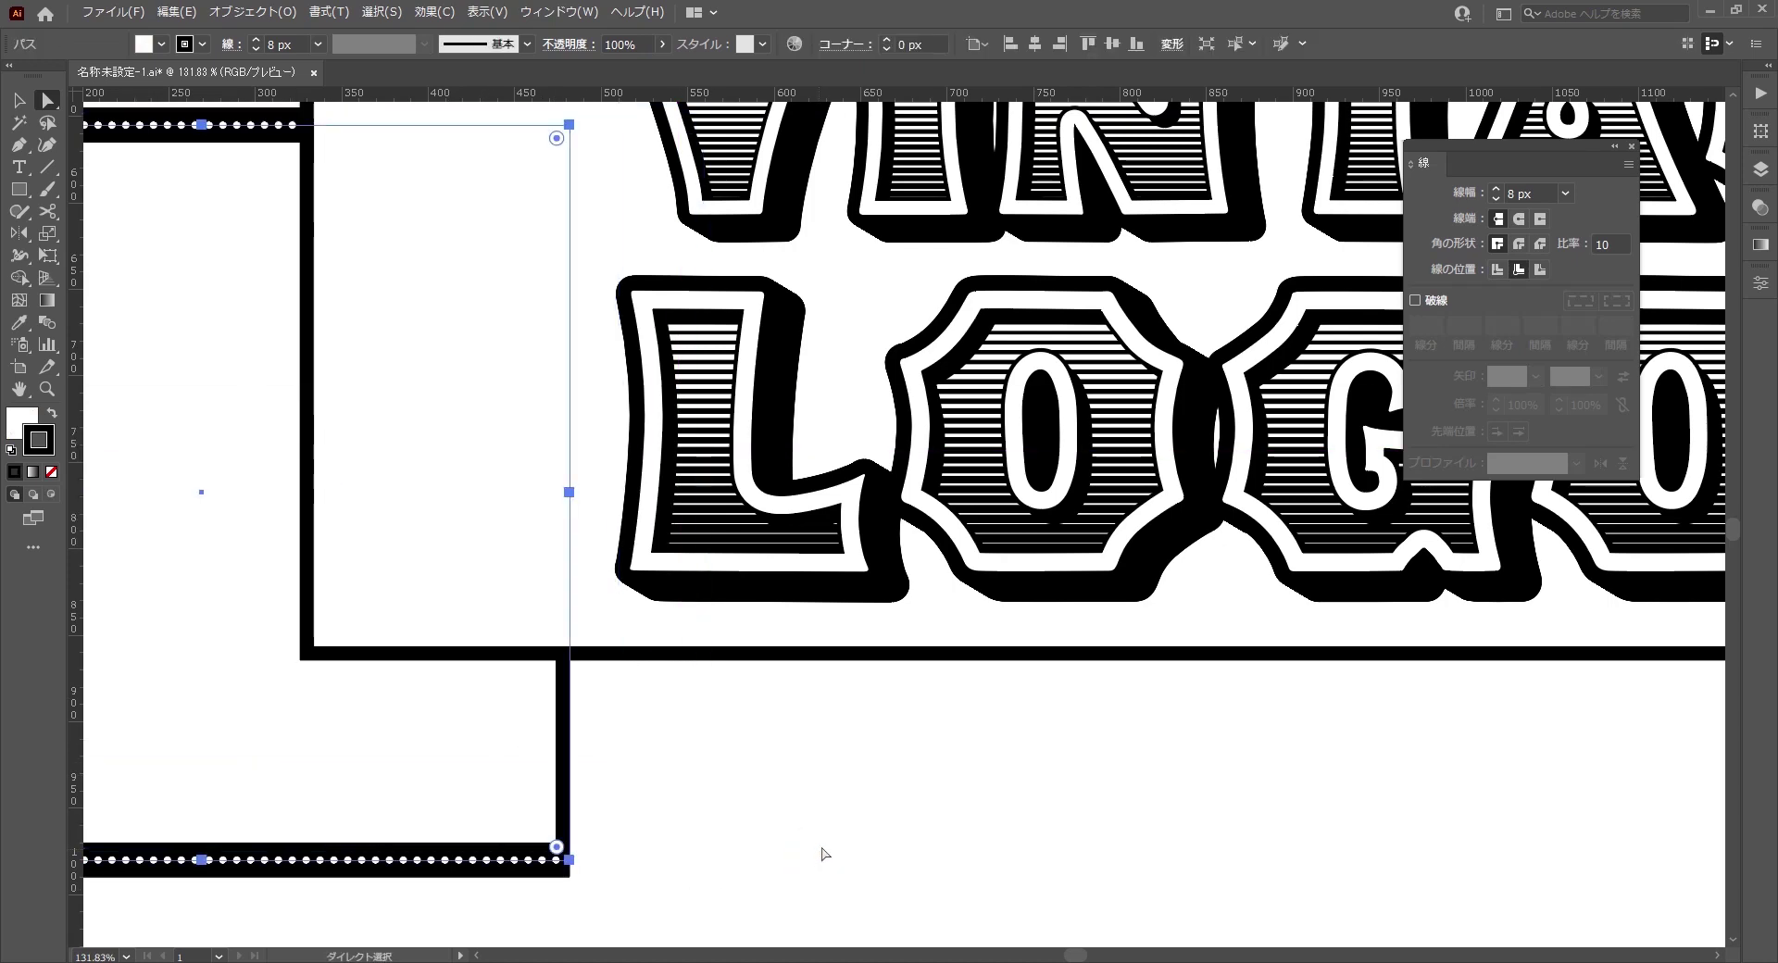
pyautogui.click(822, 847)
# - Fit the artboard in view and select the dotted sample line at the top
pyautogui.hotkey('ctrl', '0')
pyautogui.press('v')
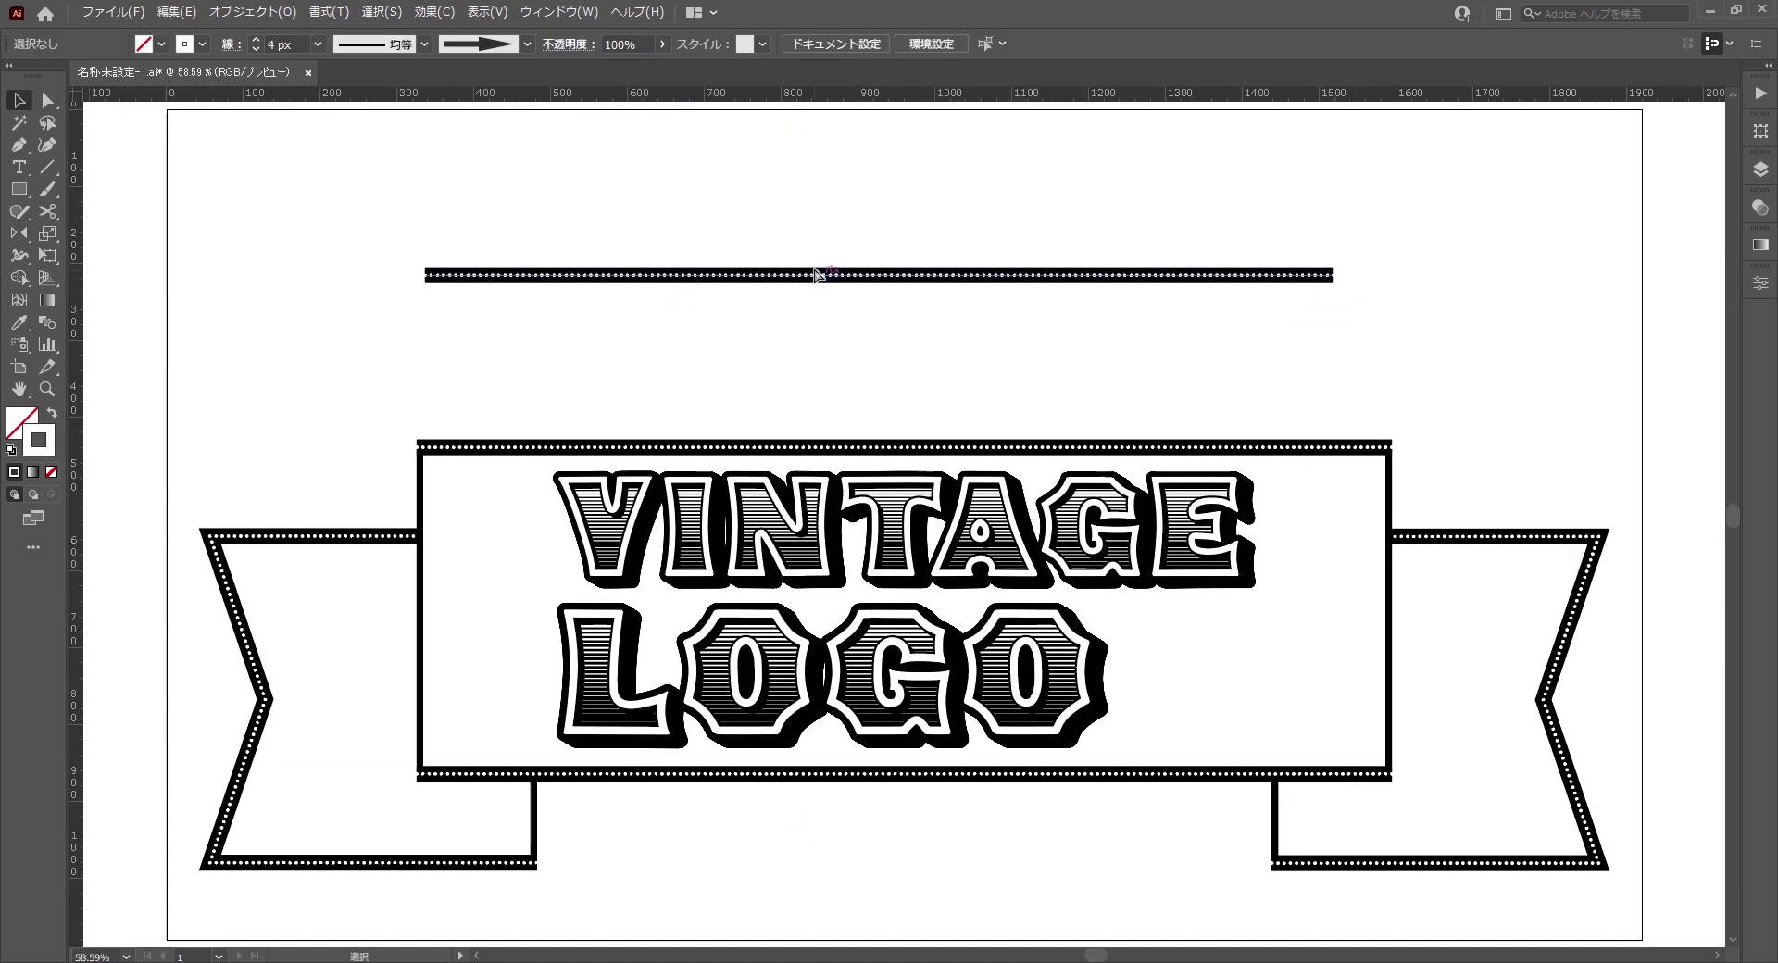
pyautogui.click(815, 276)
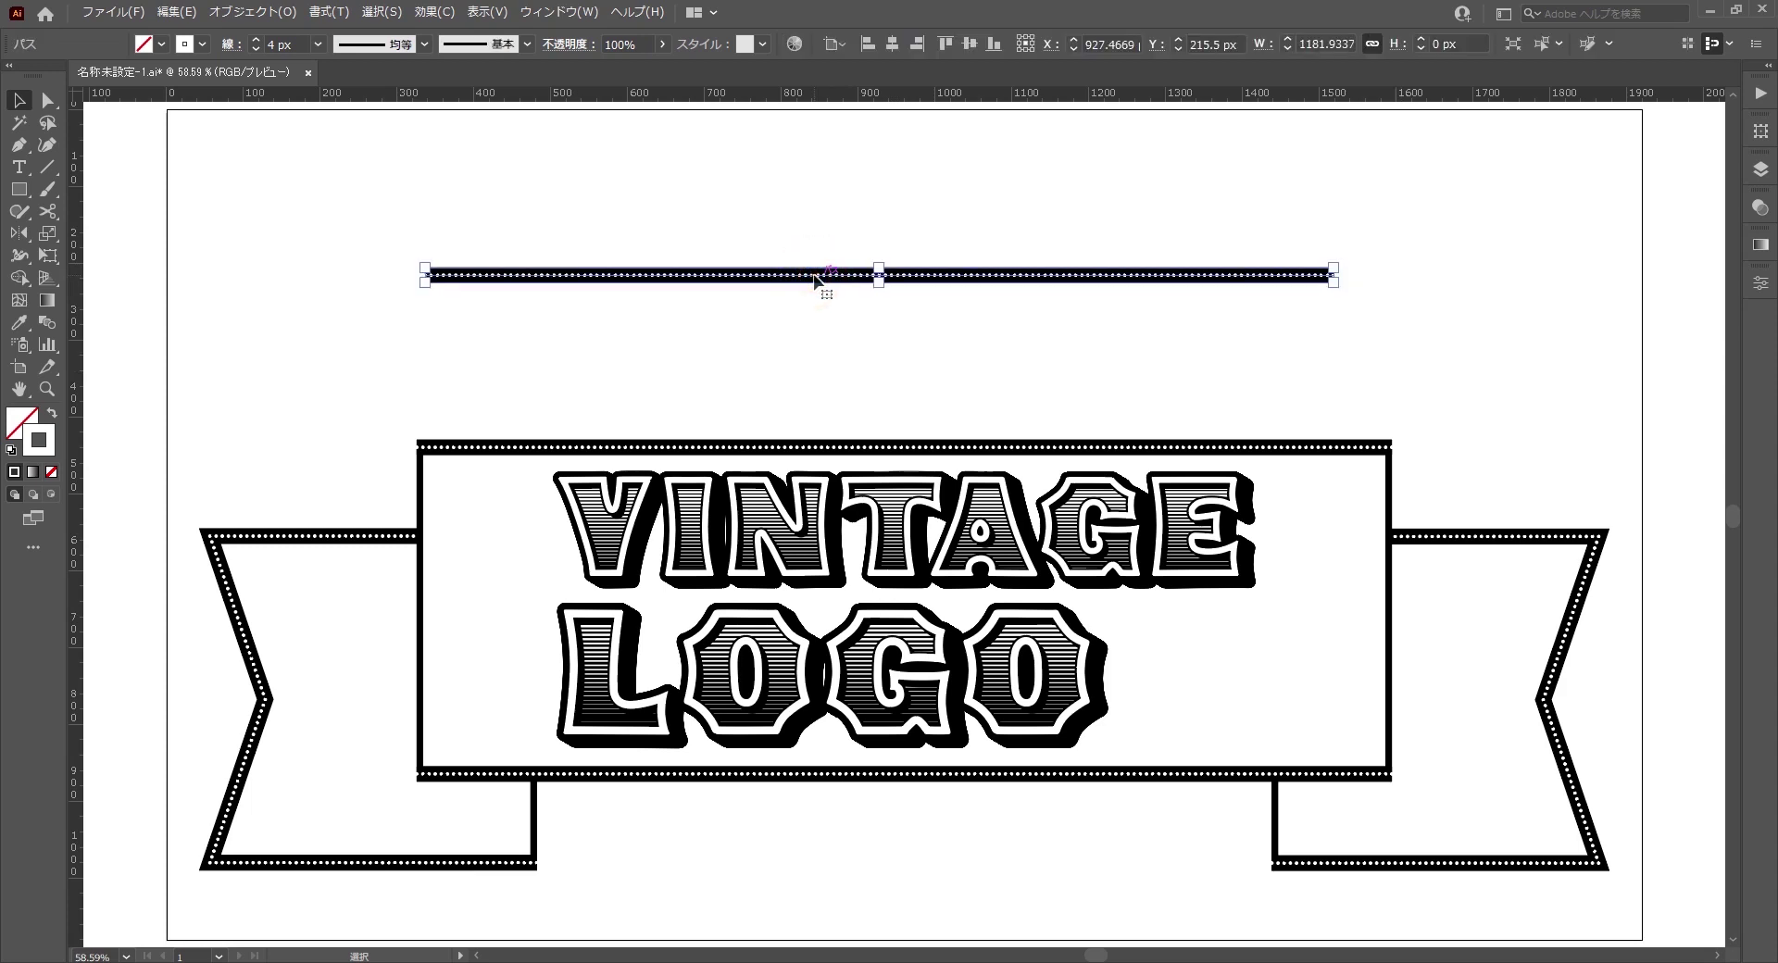
# - Delete the dotted sample line and paste the cat silhouette on top of the banner
pyautogui.press('Delete')
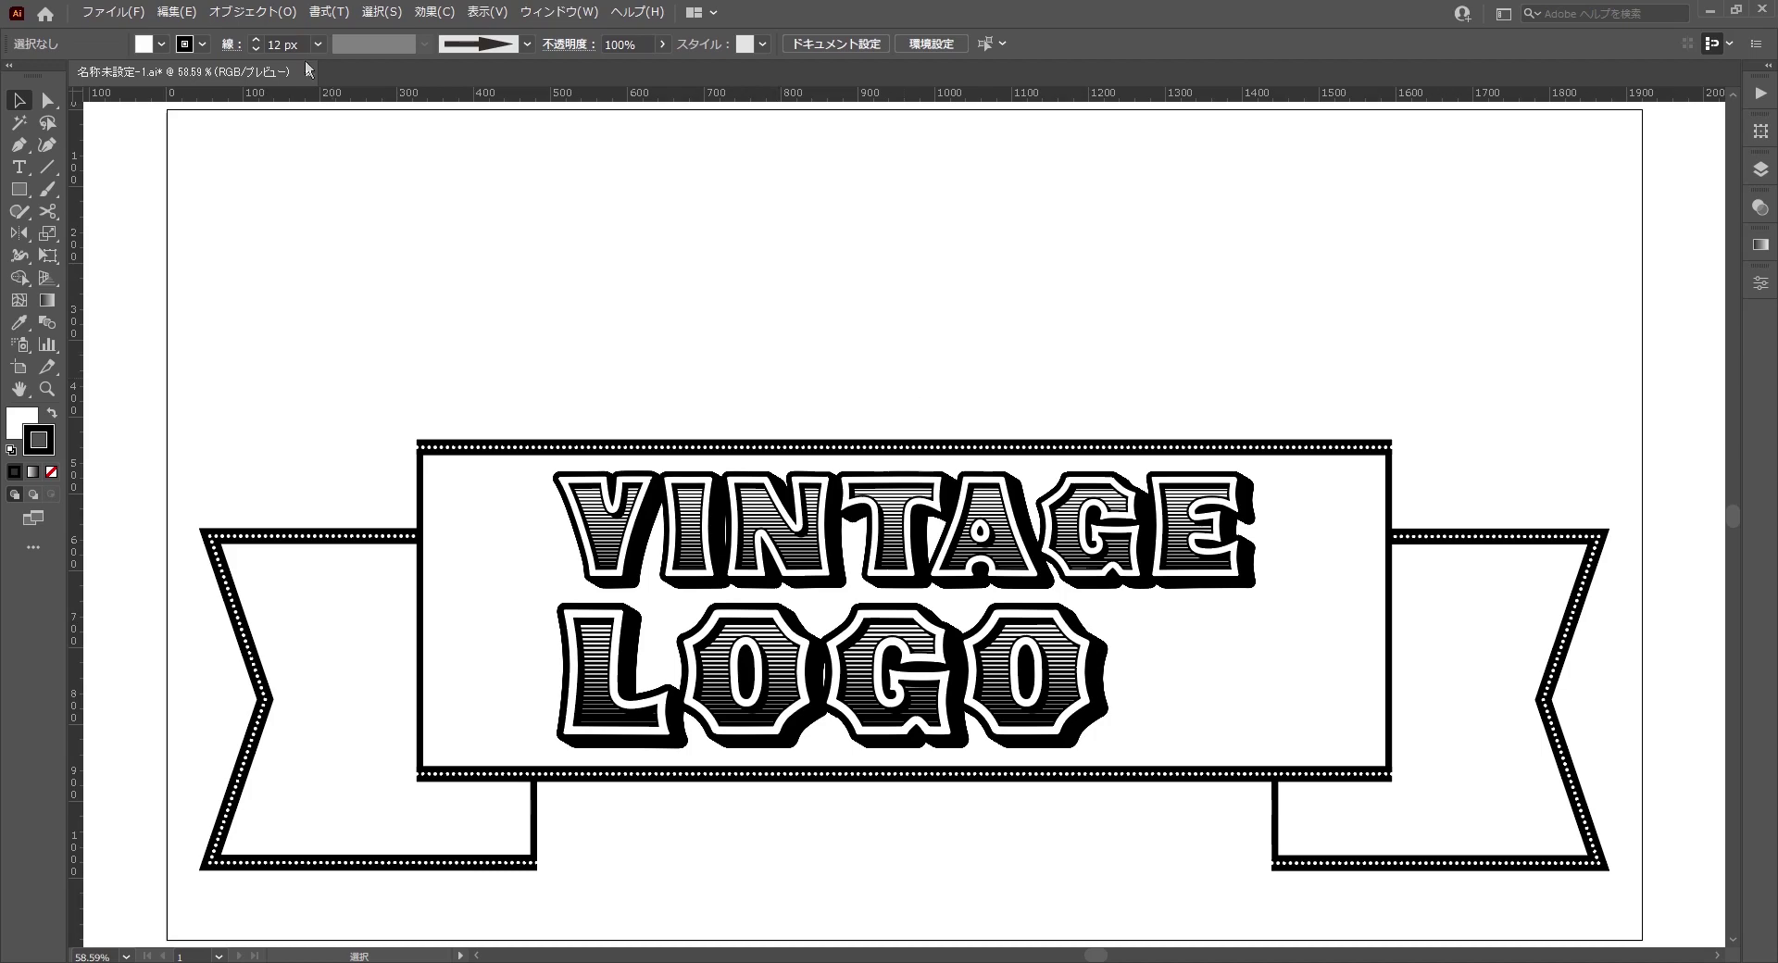
pyautogui.click(263, 11)
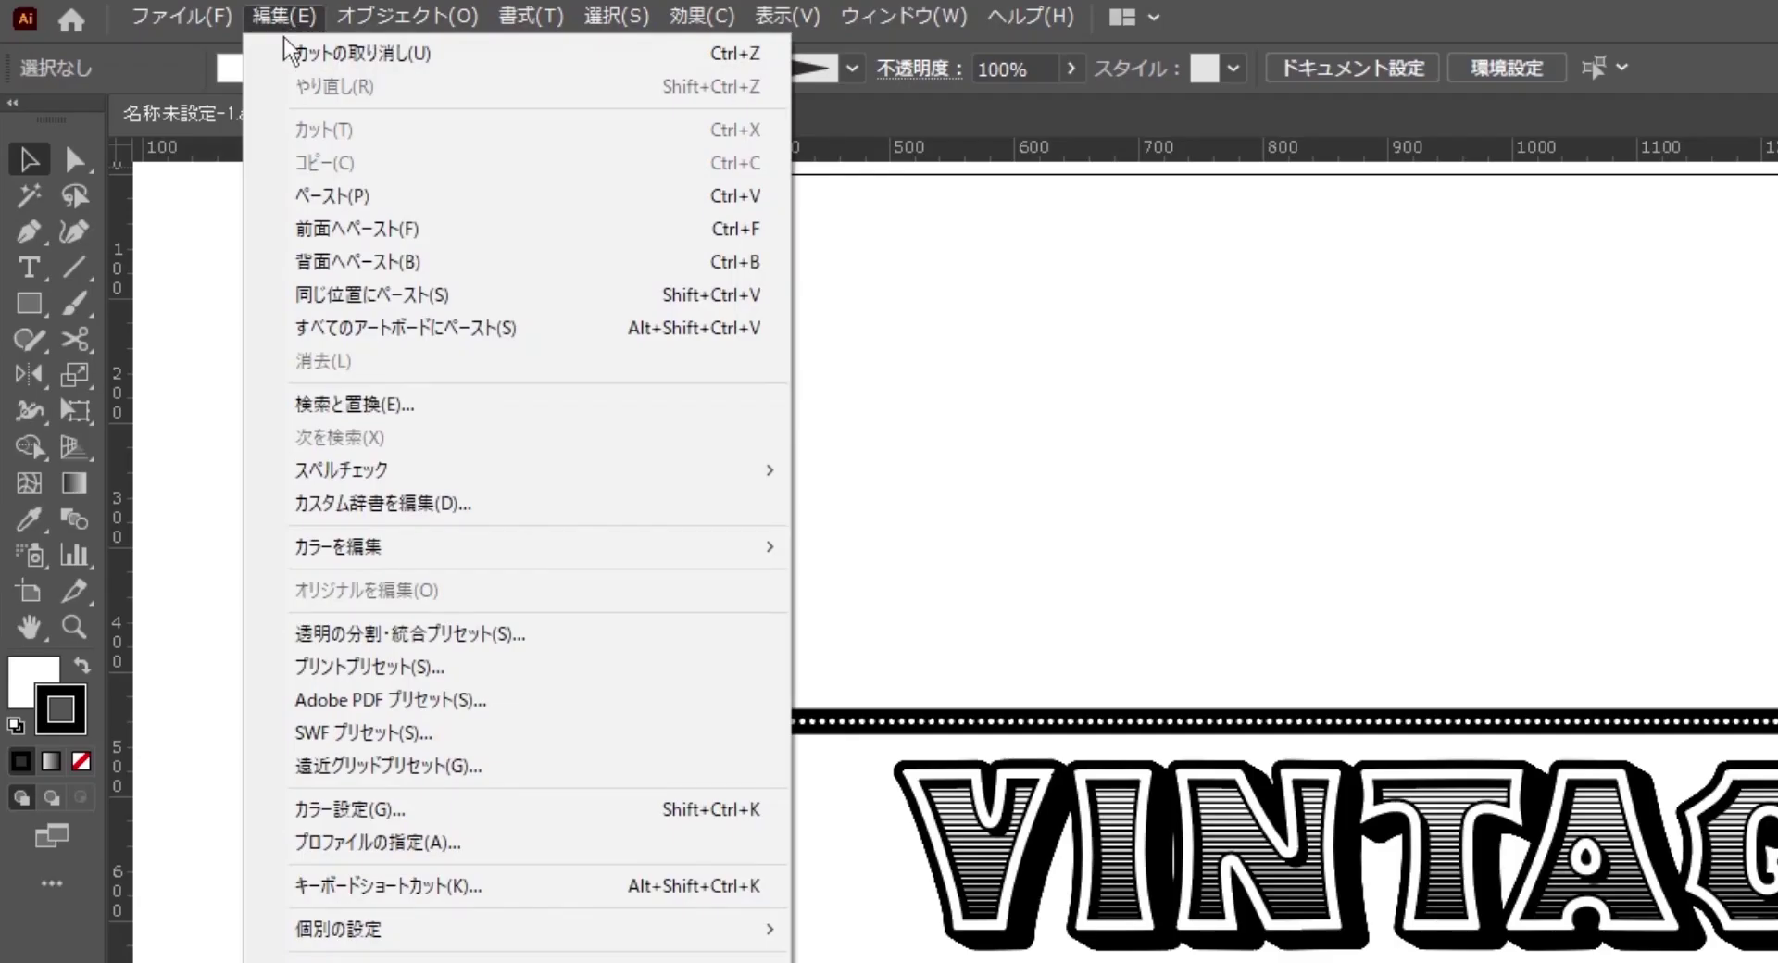
pyautogui.click(317, 198)
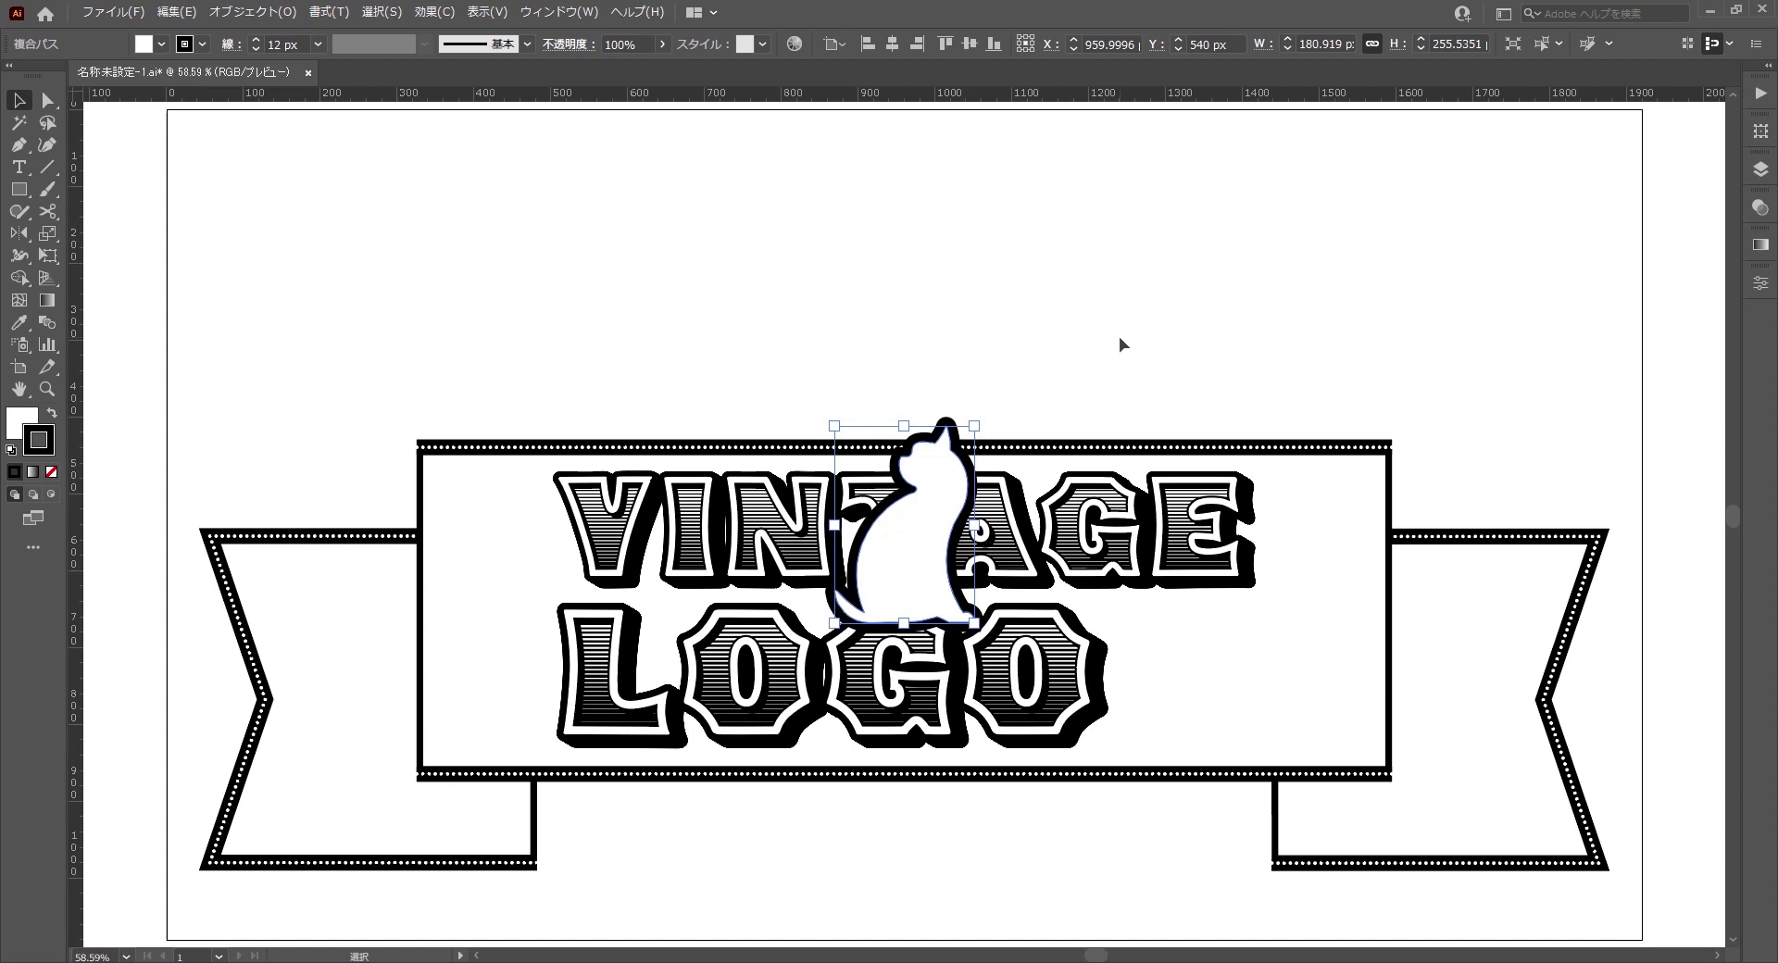
pyautogui.click(1119, 344)
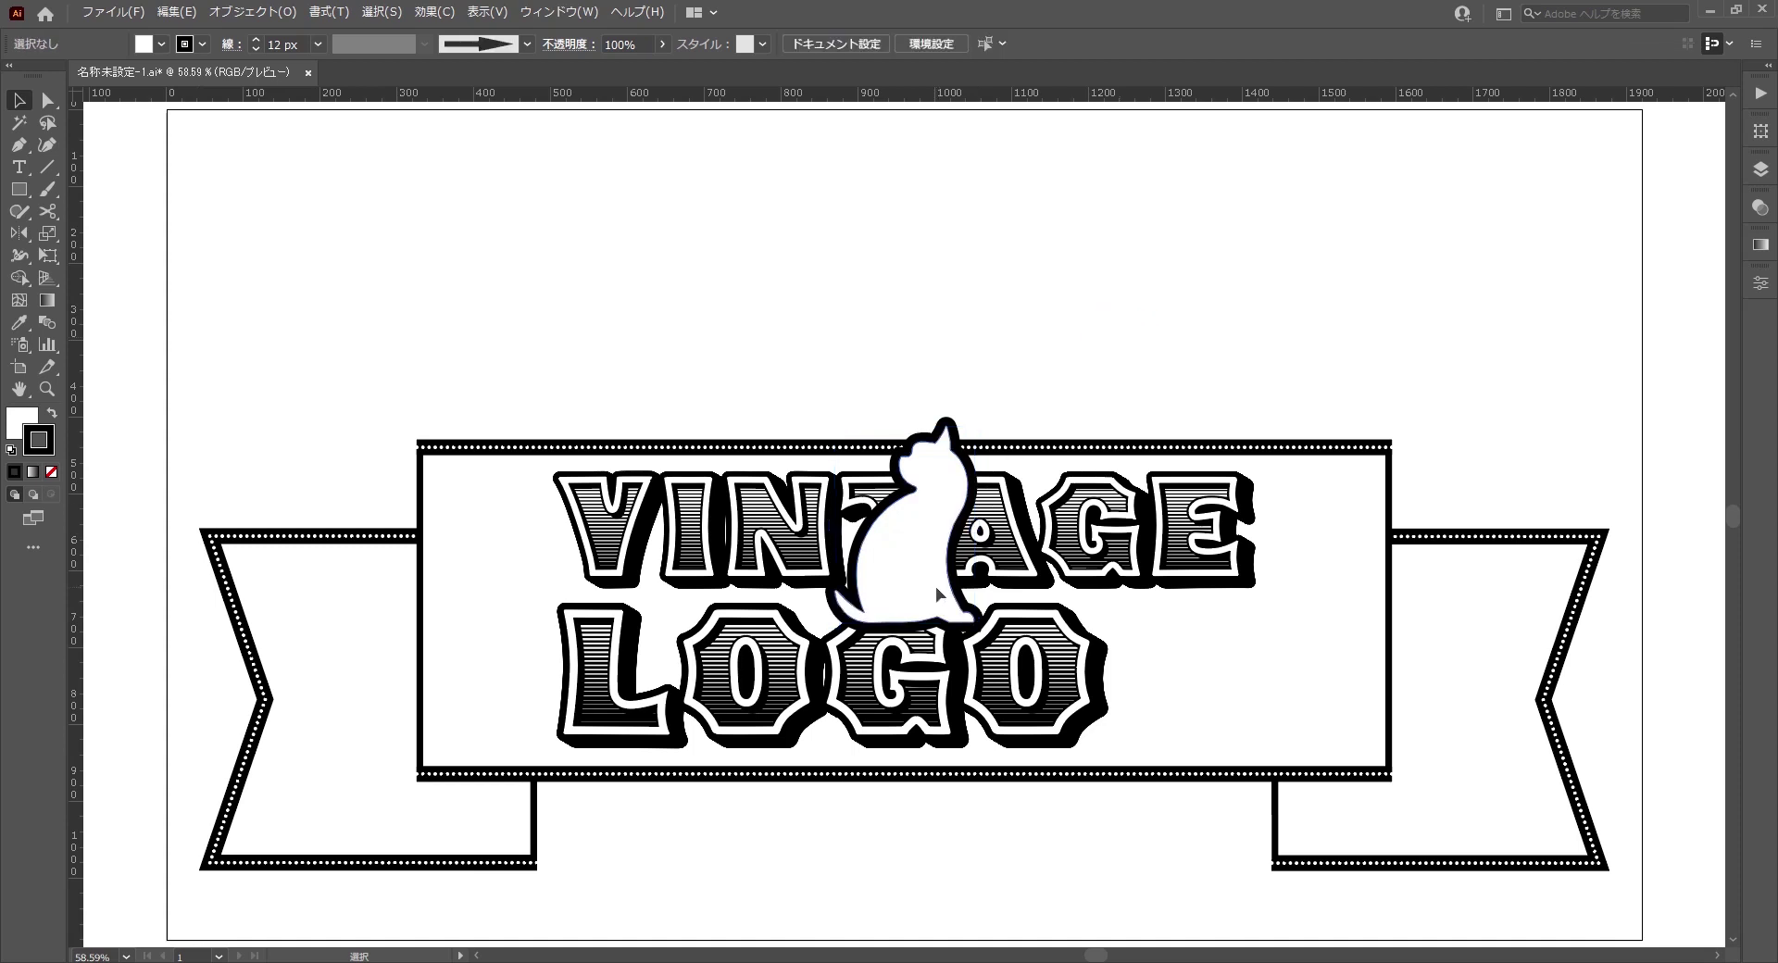
pyautogui.moveTo(936, 586)
pyautogui.mouseDown()
pyautogui.moveTo(896, 377)
pyautogui.moveTo(885, 403)
pyautogui.mouseUp()
pyautogui.click(1094, 369)
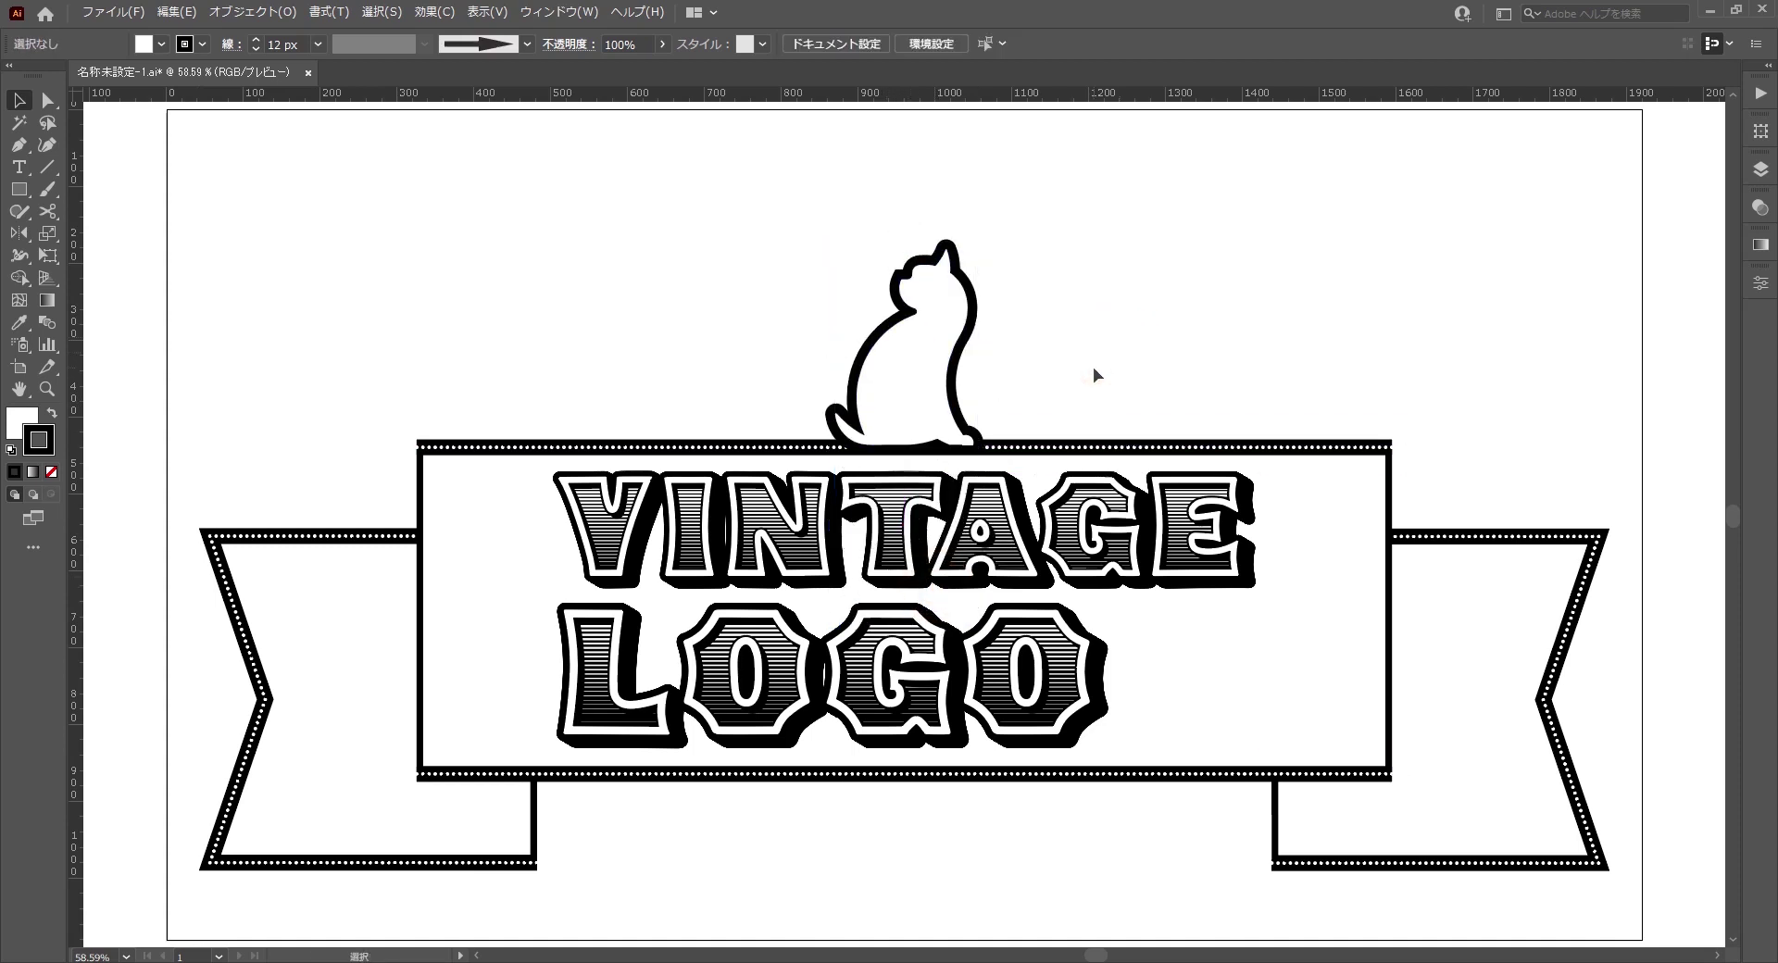
# - Draw a black-filled, stroke-free rectangle of about 427 × 357 px over the cat
pyautogui.hotkey('shift', 'x')
pyautogui.press('/')
pyautogui.press('m')
pyautogui.moveTo(747, 210)
pyautogui.mouseDown()
pyautogui.moveTo(1028, 478)
pyautogui.moveTo(1074, 483)
pyautogui.mouseUp()
# - Move the temporary black rectangle aside and delete it
pyautogui.press('v')
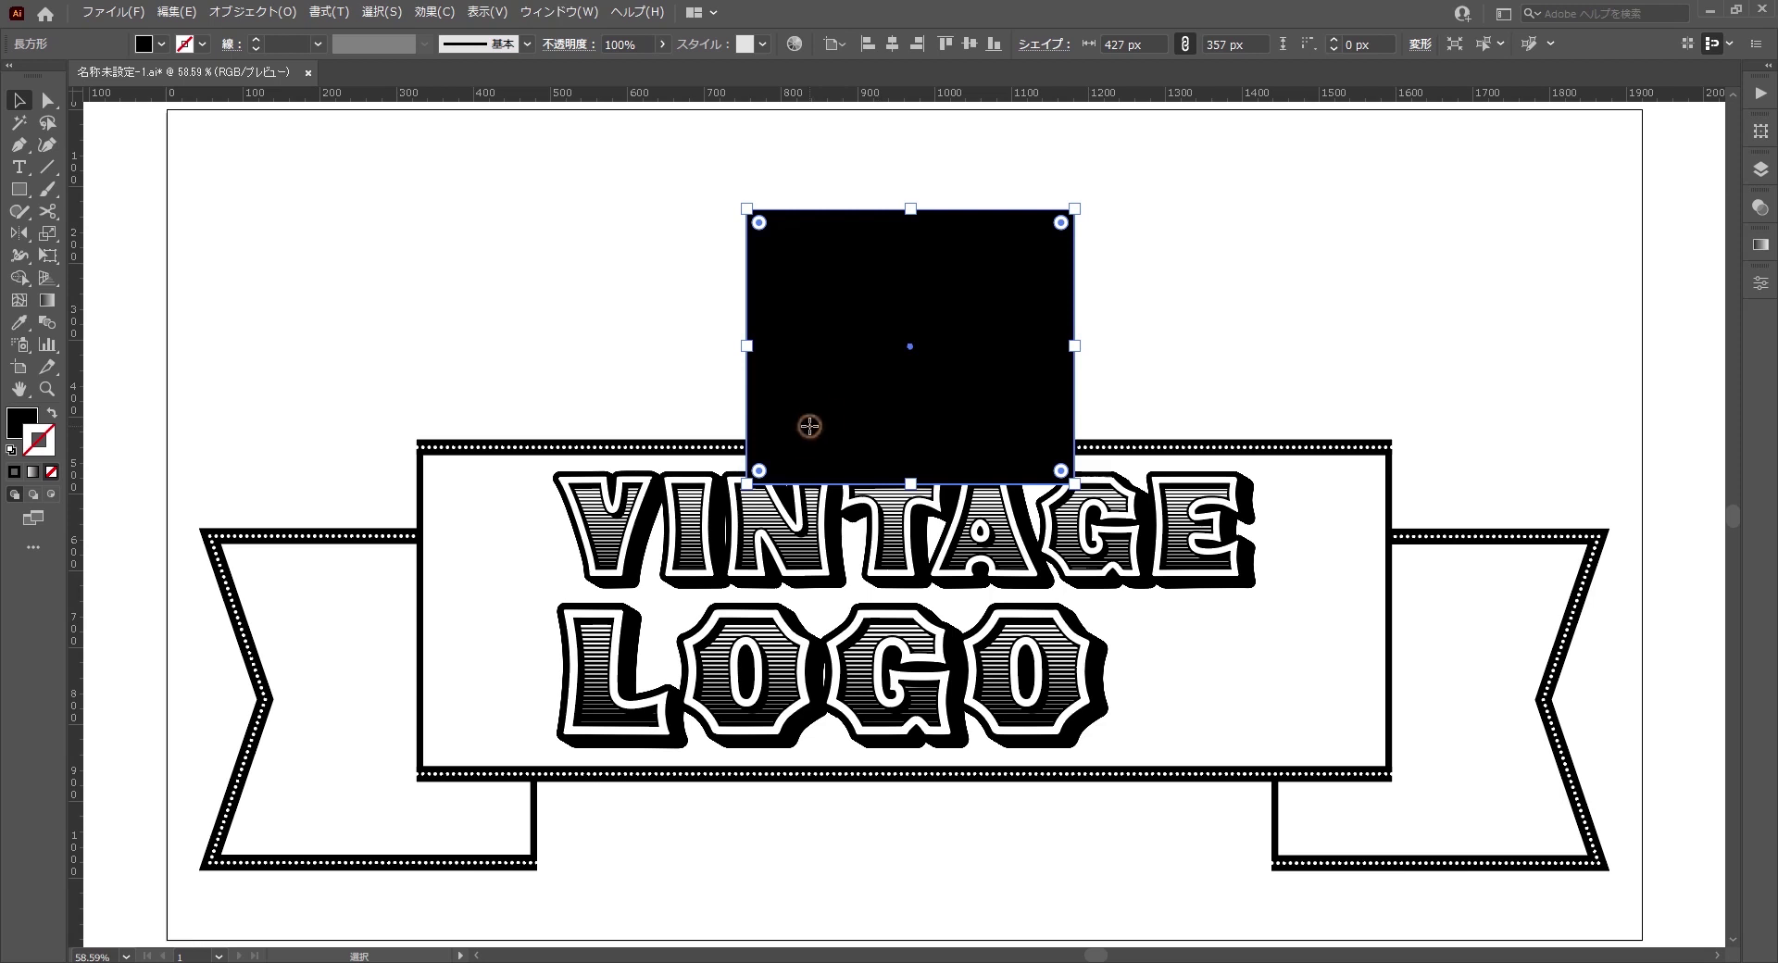
pyautogui.moveTo(809, 426); pyautogui.dragTo(1552, 283)
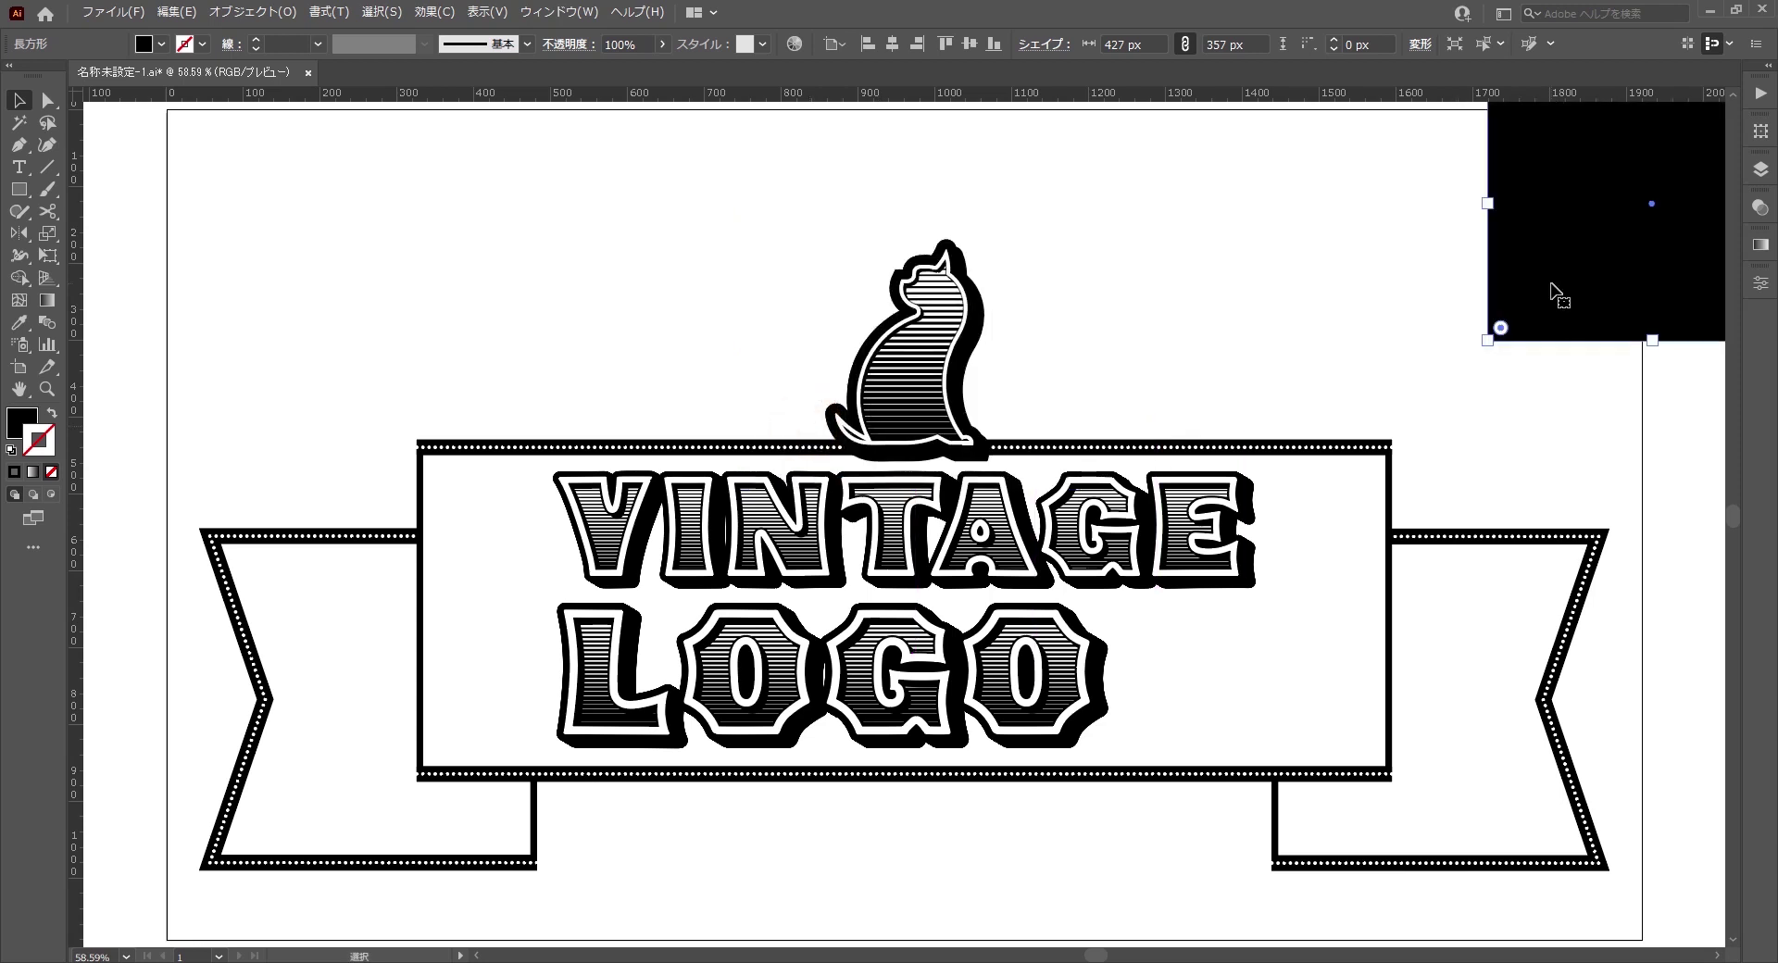
pyautogui.press('Delete')
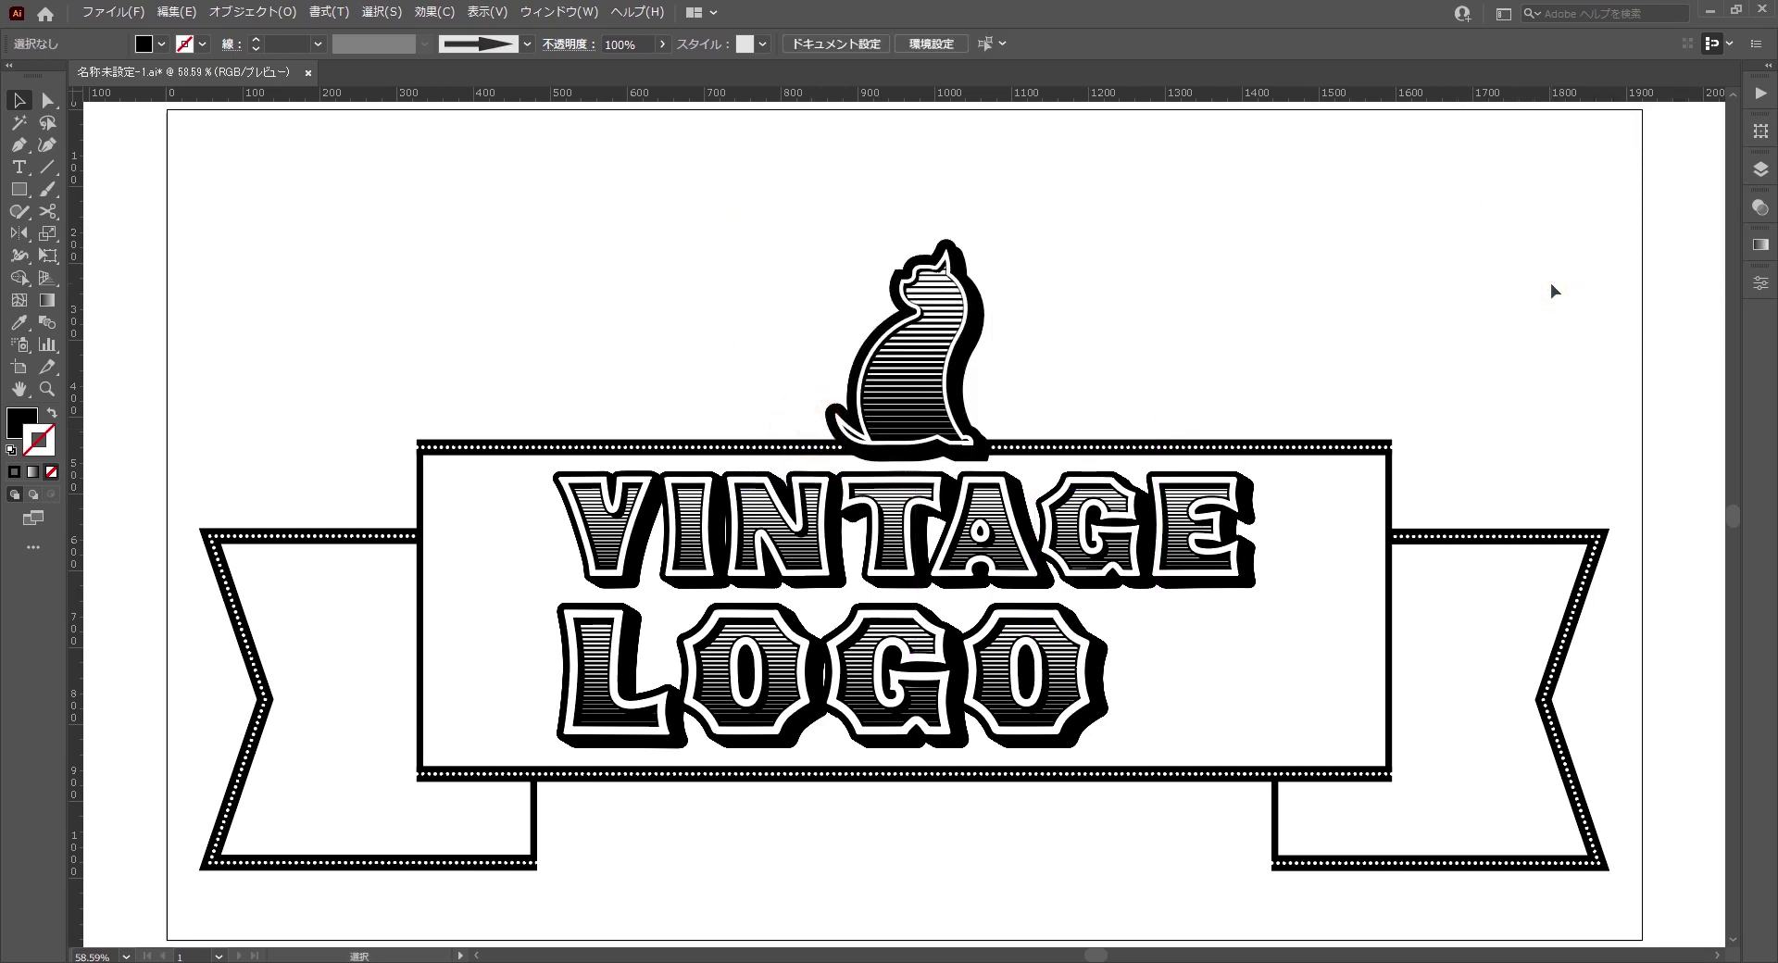
# - Float the Layers panel and lock Layer 1
pyautogui.click(1760, 168)
pyautogui.moveTo(1556, 158); pyautogui.dragTo(1310, 220)
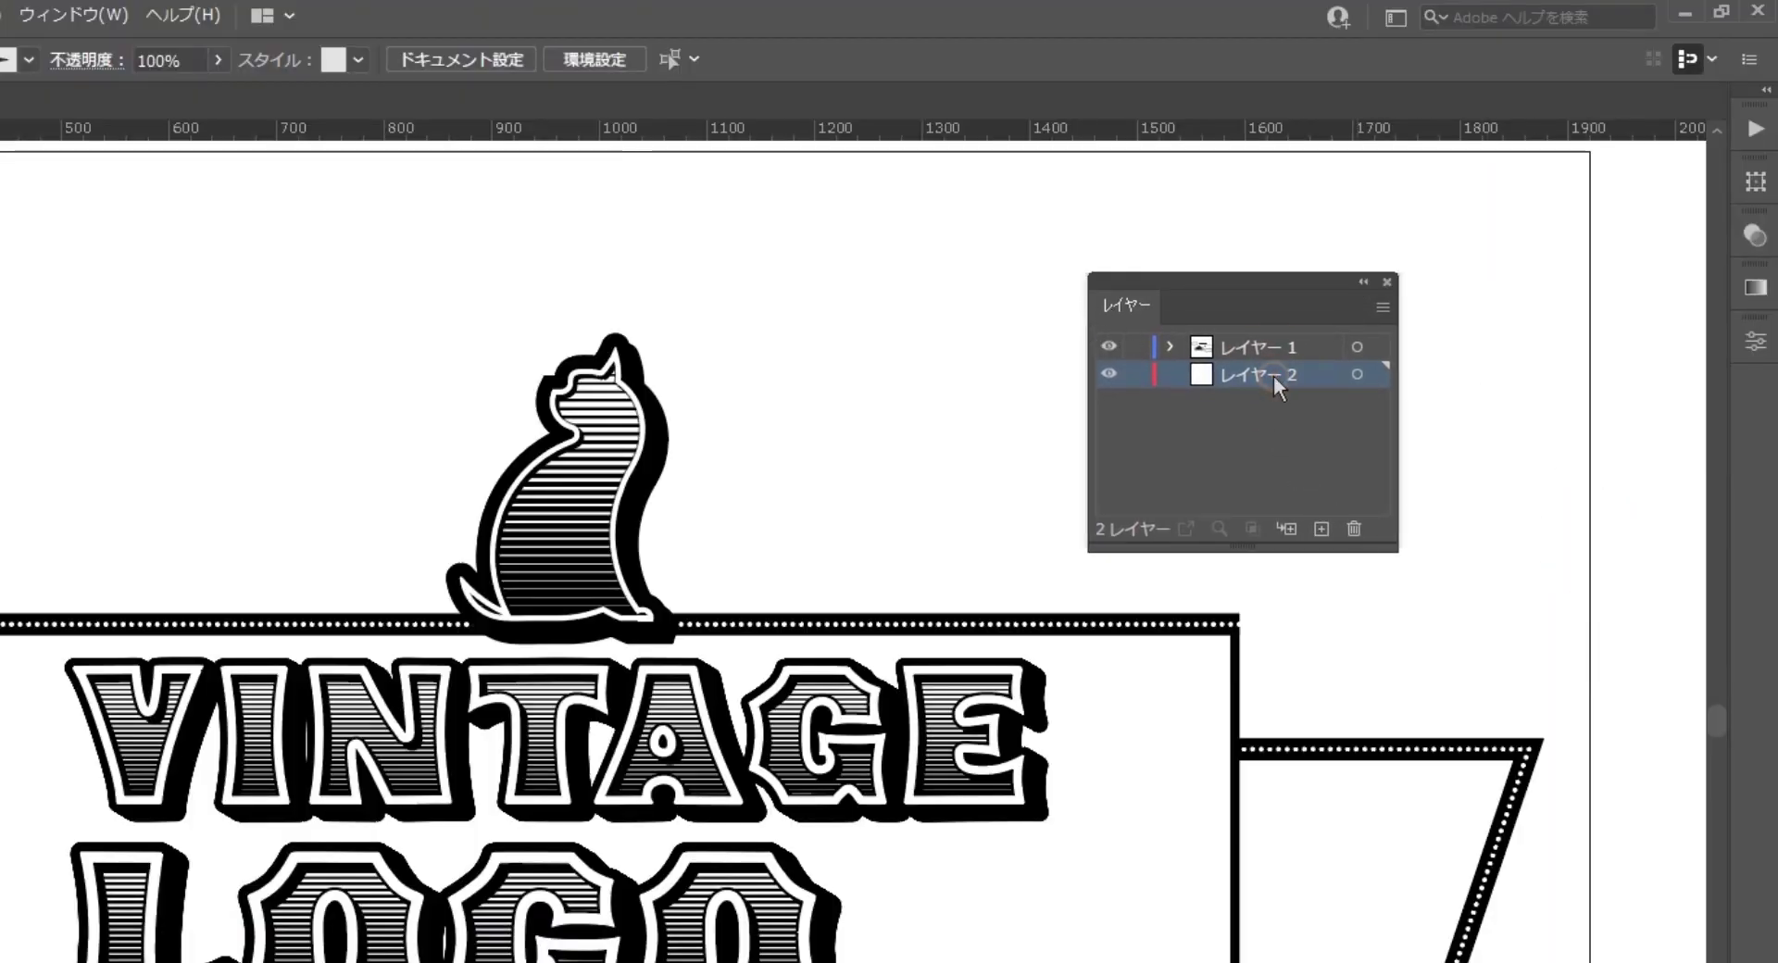
pyautogui.click(1136, 346)
pyautogui.moveTo(1260, 296); pyautogui.dragTo(1689, 409)
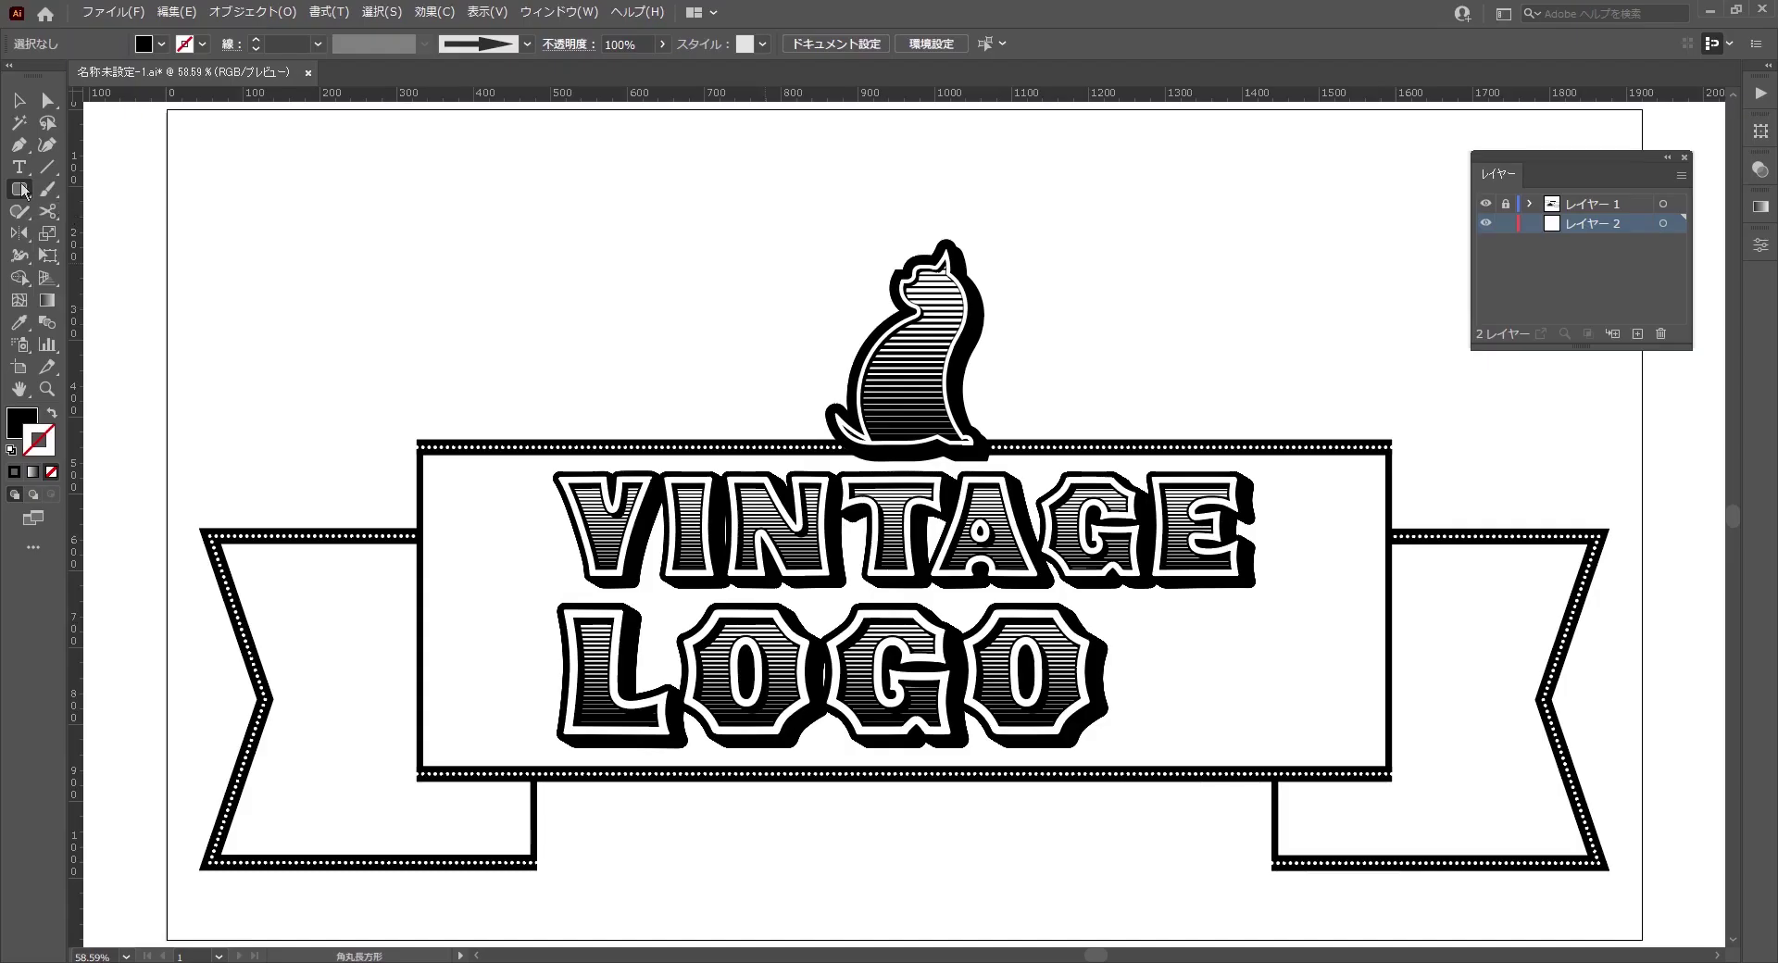
# - Draw a circle under the cat and eyedropper the ribbon's dotted border style onto it
pyautogui.click(21, 189)
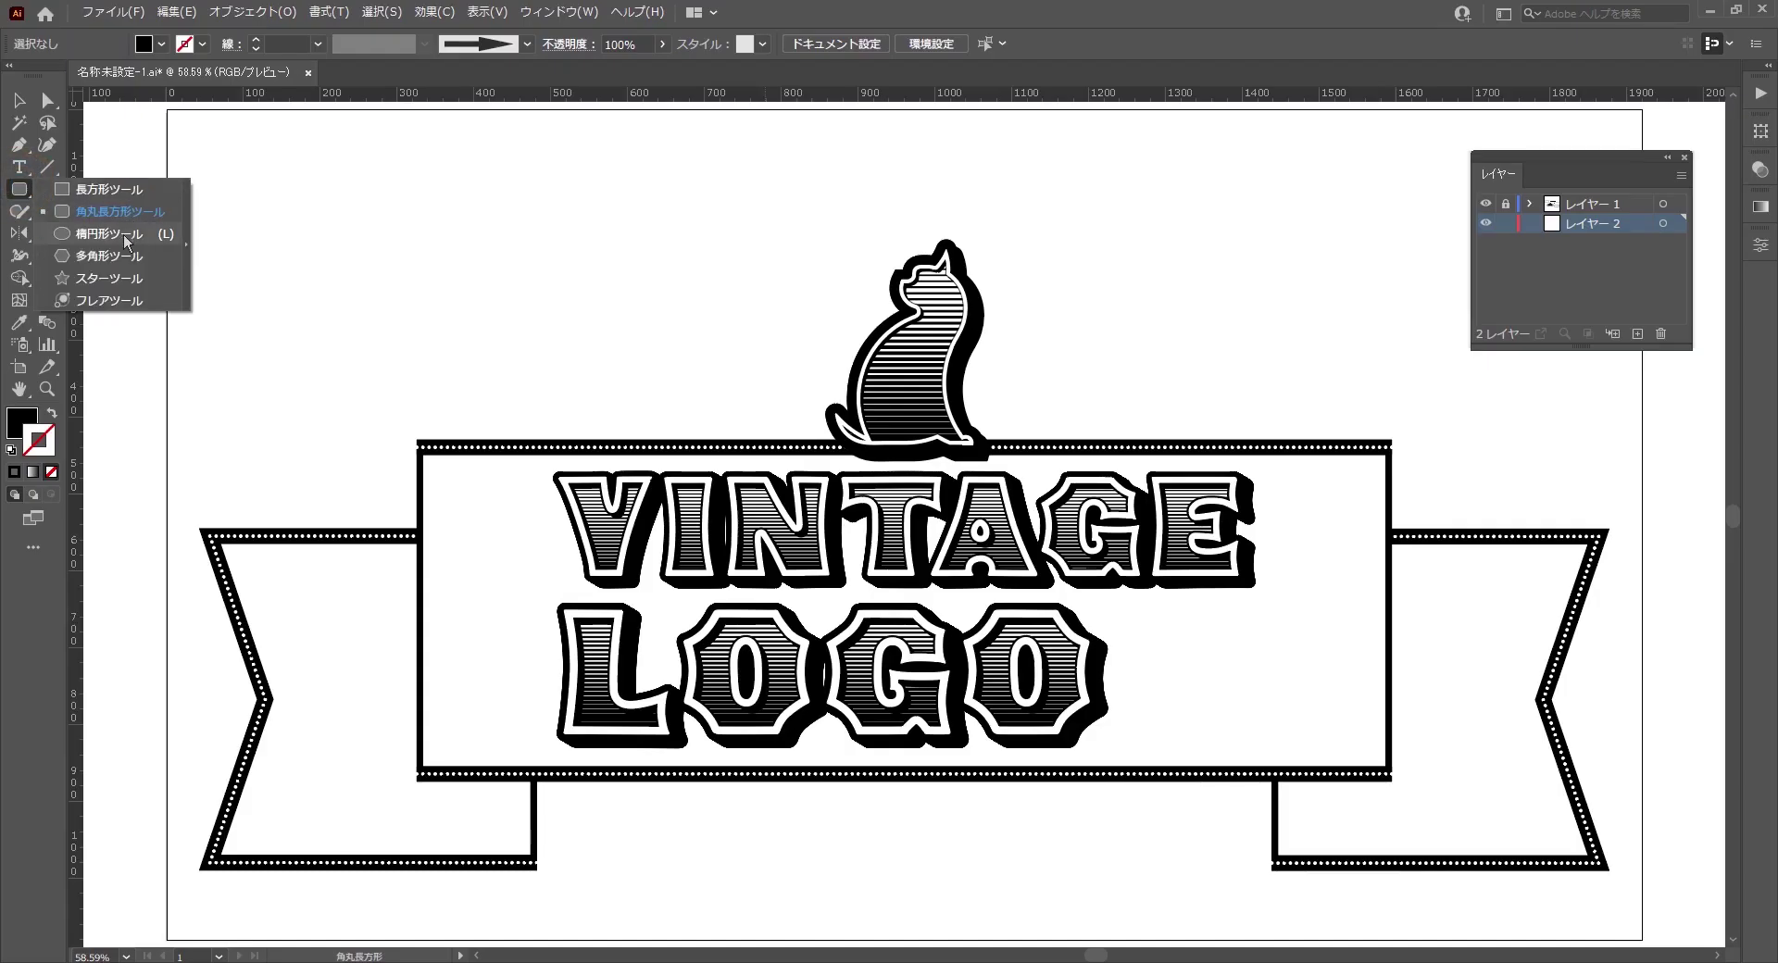
pyautogui.click(125, 236)
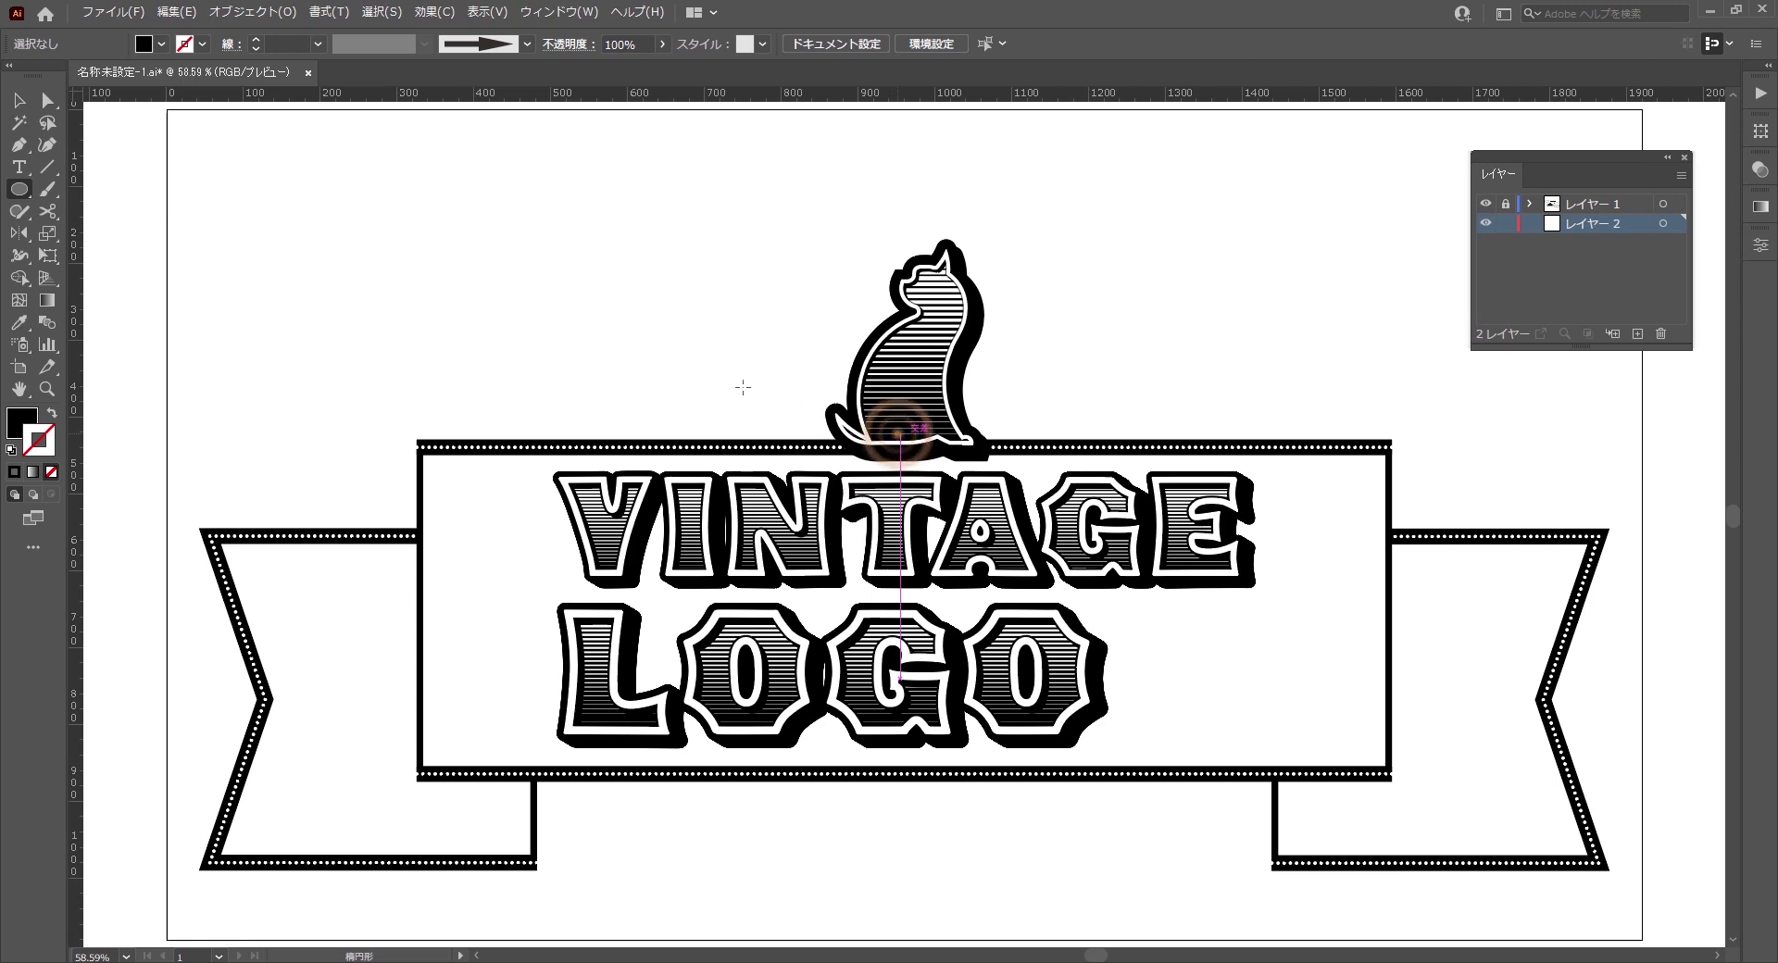
pyautogui.moveTo(900, 432); pyautogui.dragTo(710, 374)
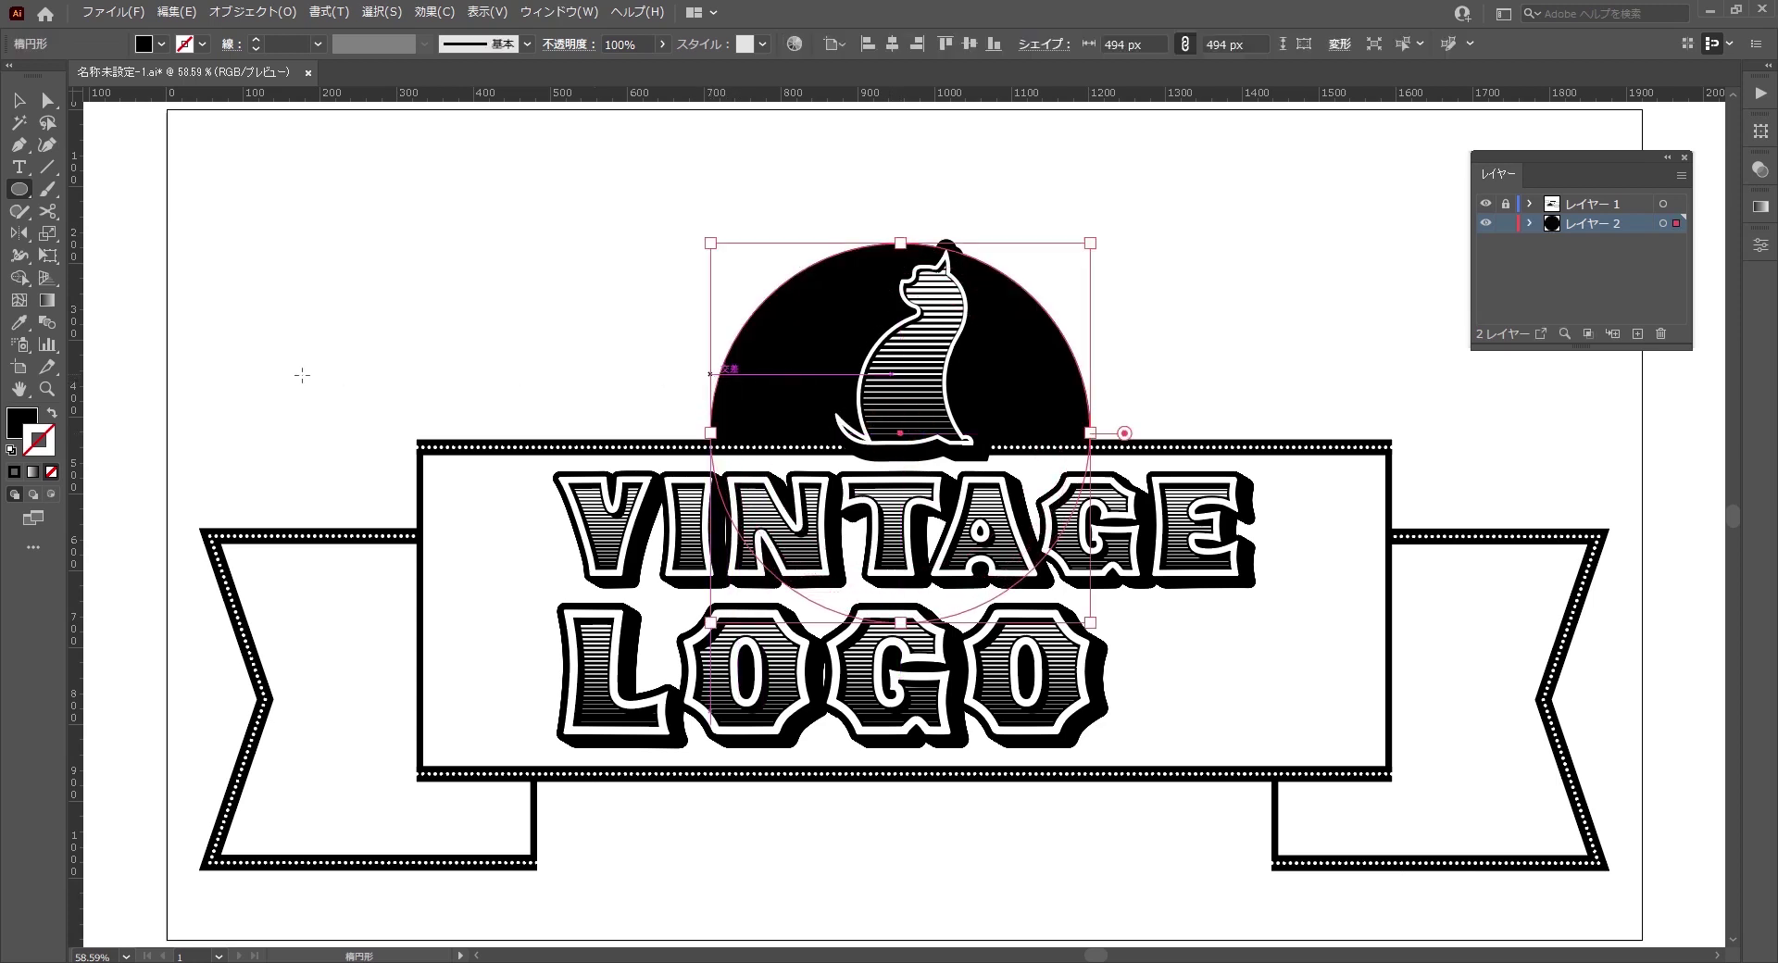
pyautogui.click(18, 321)
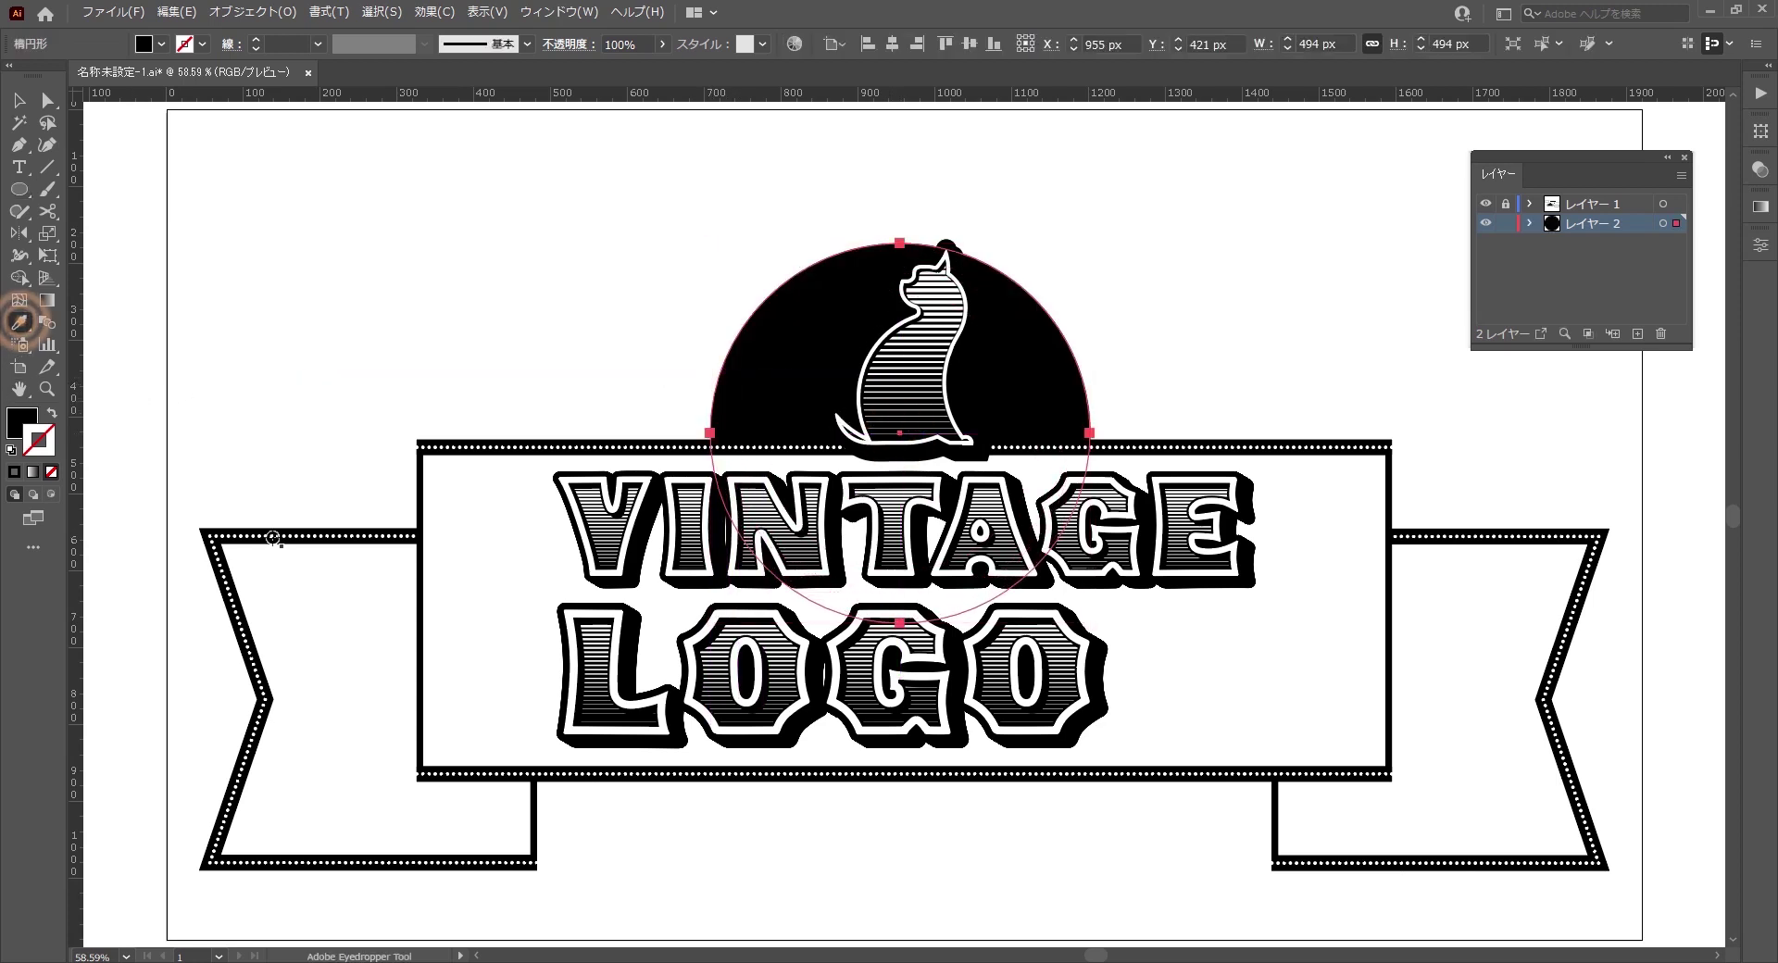
pyautogui.click(273, 537)
# - Lower the circle to arch around the cat and centre it horizontally on the artboard
pyautogui.press('v')
pyautogui.click(388, 252)
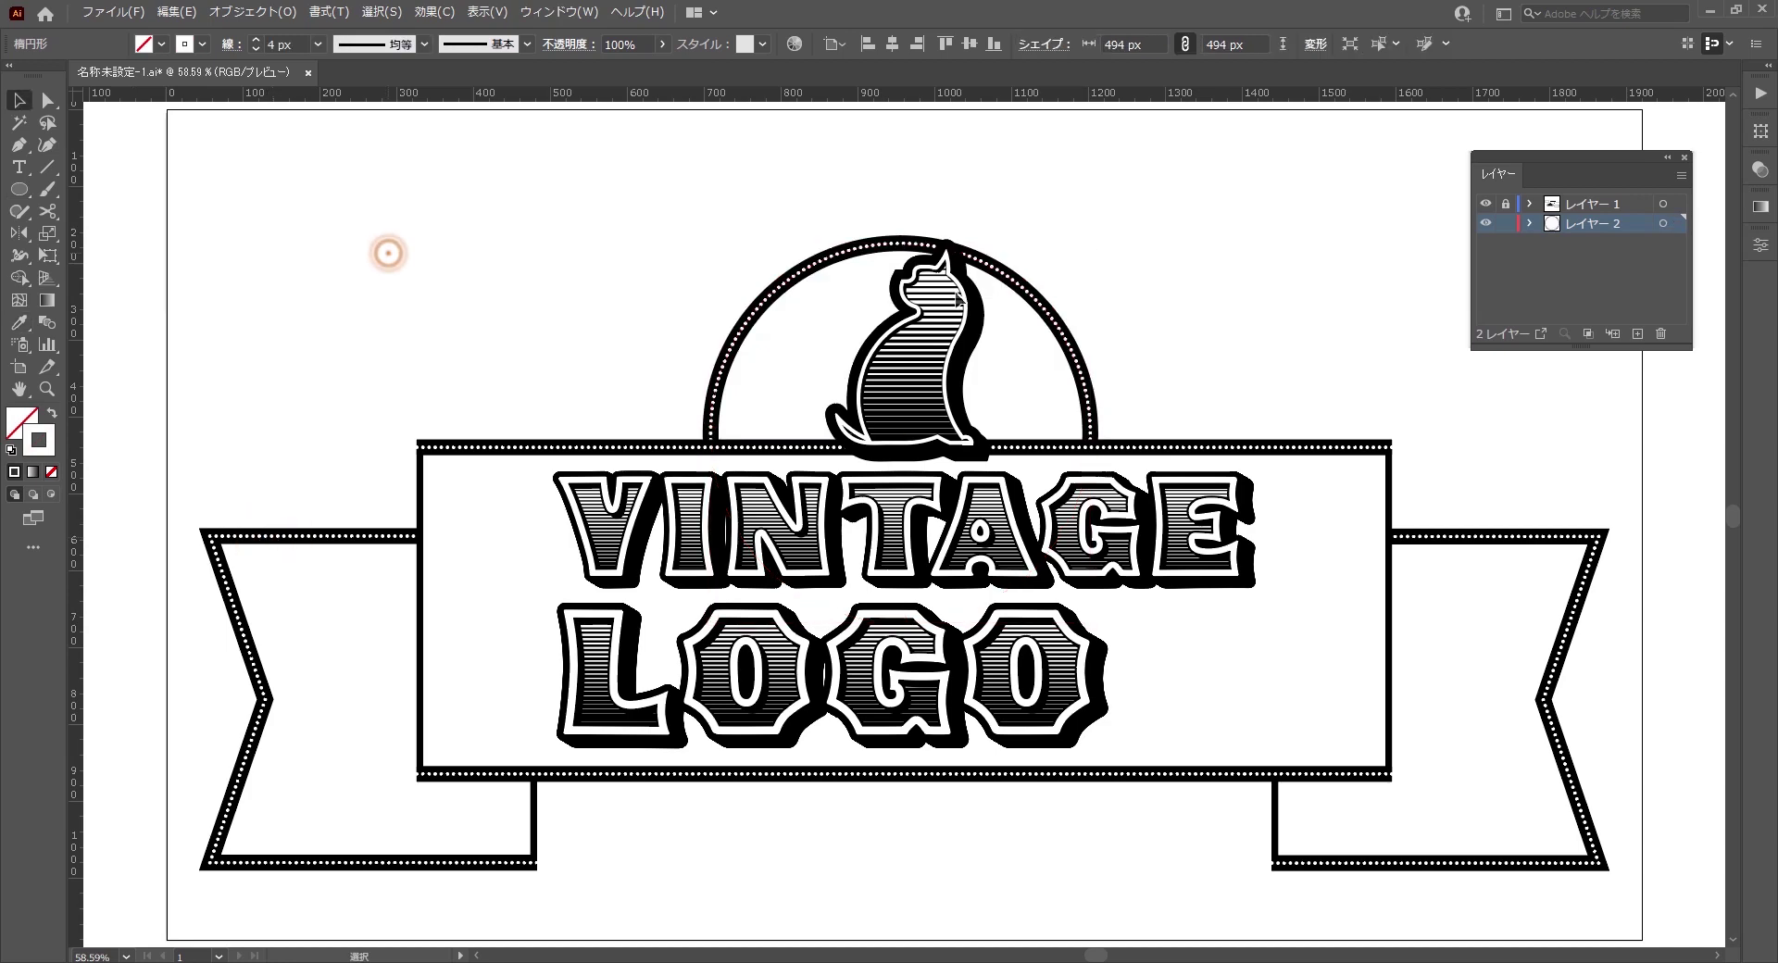
pyautogui.moveTo(1030, 294); pyautogui.dragTo(1031, 358)
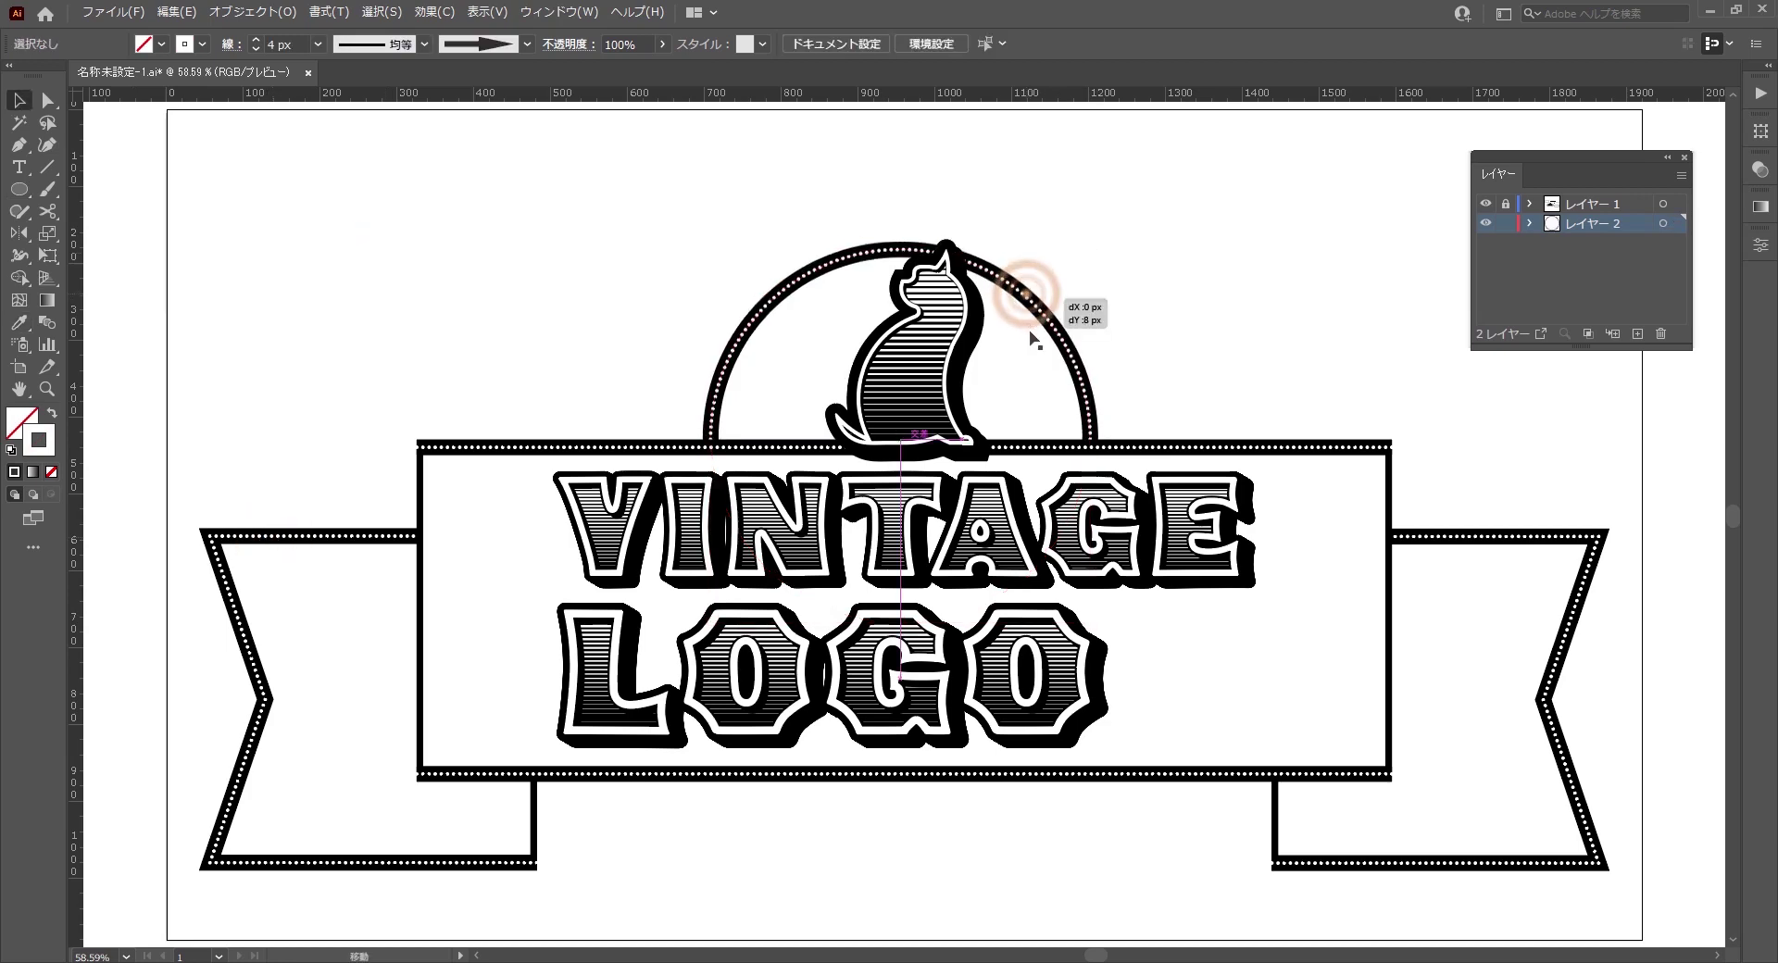
pyautogui.click(892, 44)
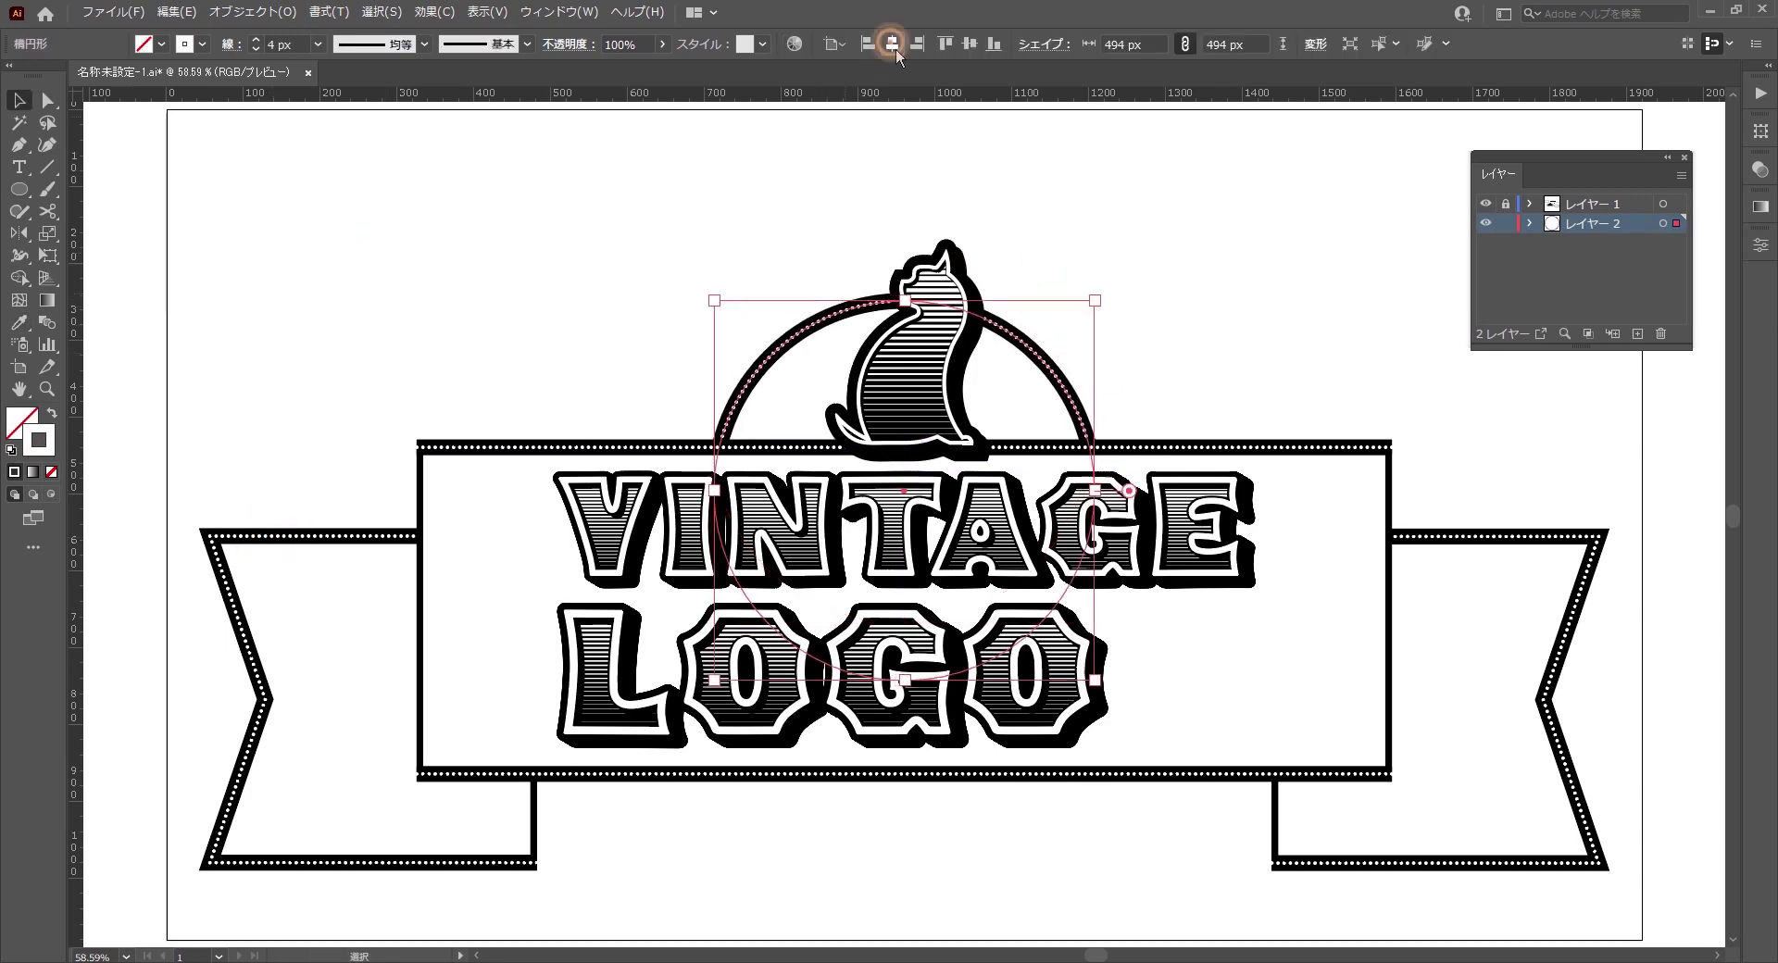
# - Shrink the circle copy to 446 px, delete its white stroke and set the black stroke to 2 px
pyautogui.moveTo(1094, 301); pyautogui.dragTo(1076, 319)
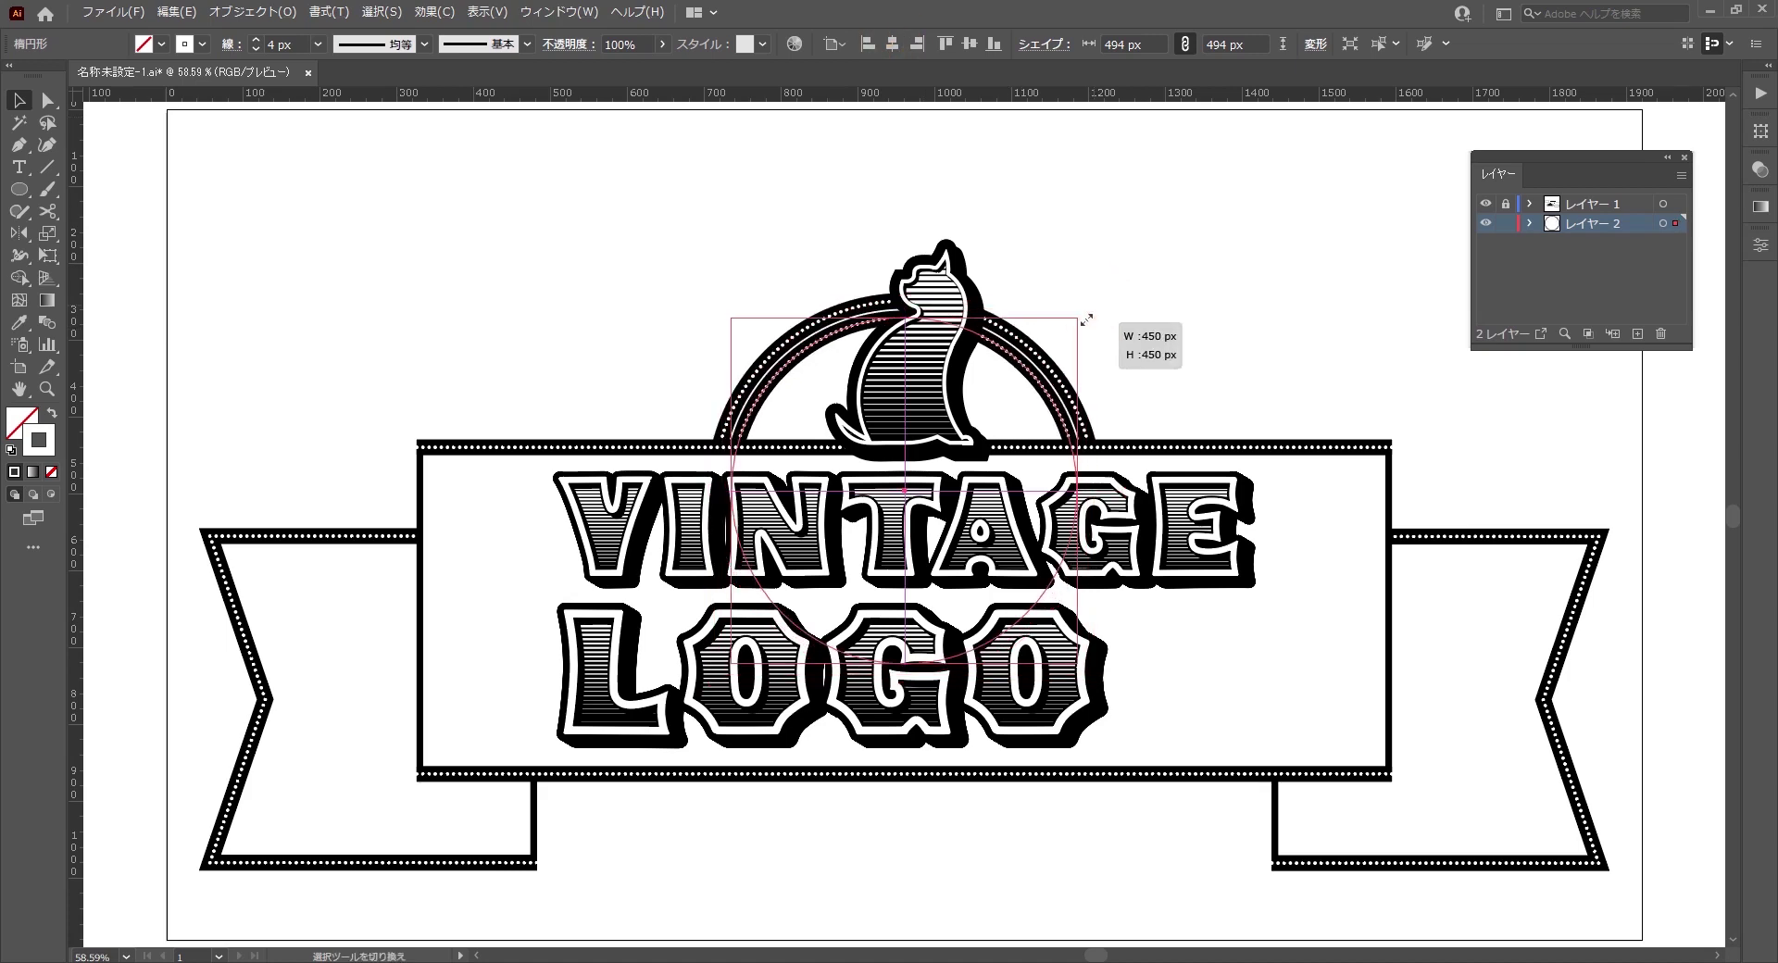
pyautogui.click(585, 16)
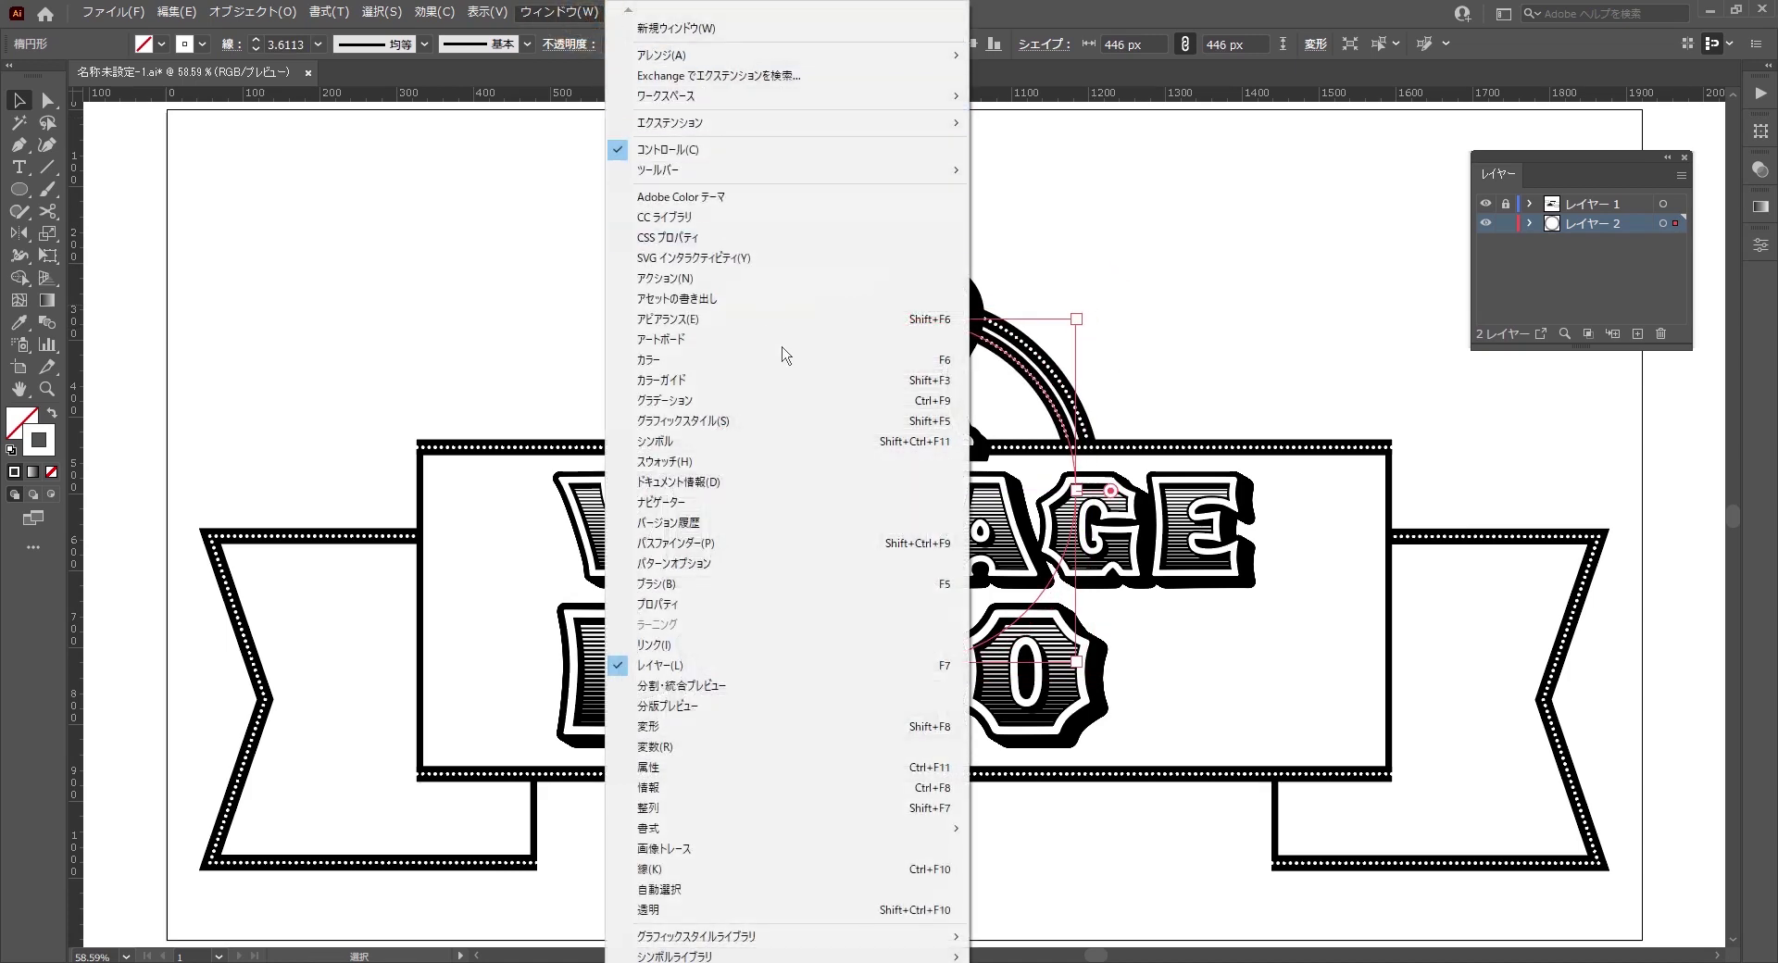
pyautogui.click(819, 340)
pyautogui.click(962, 344)
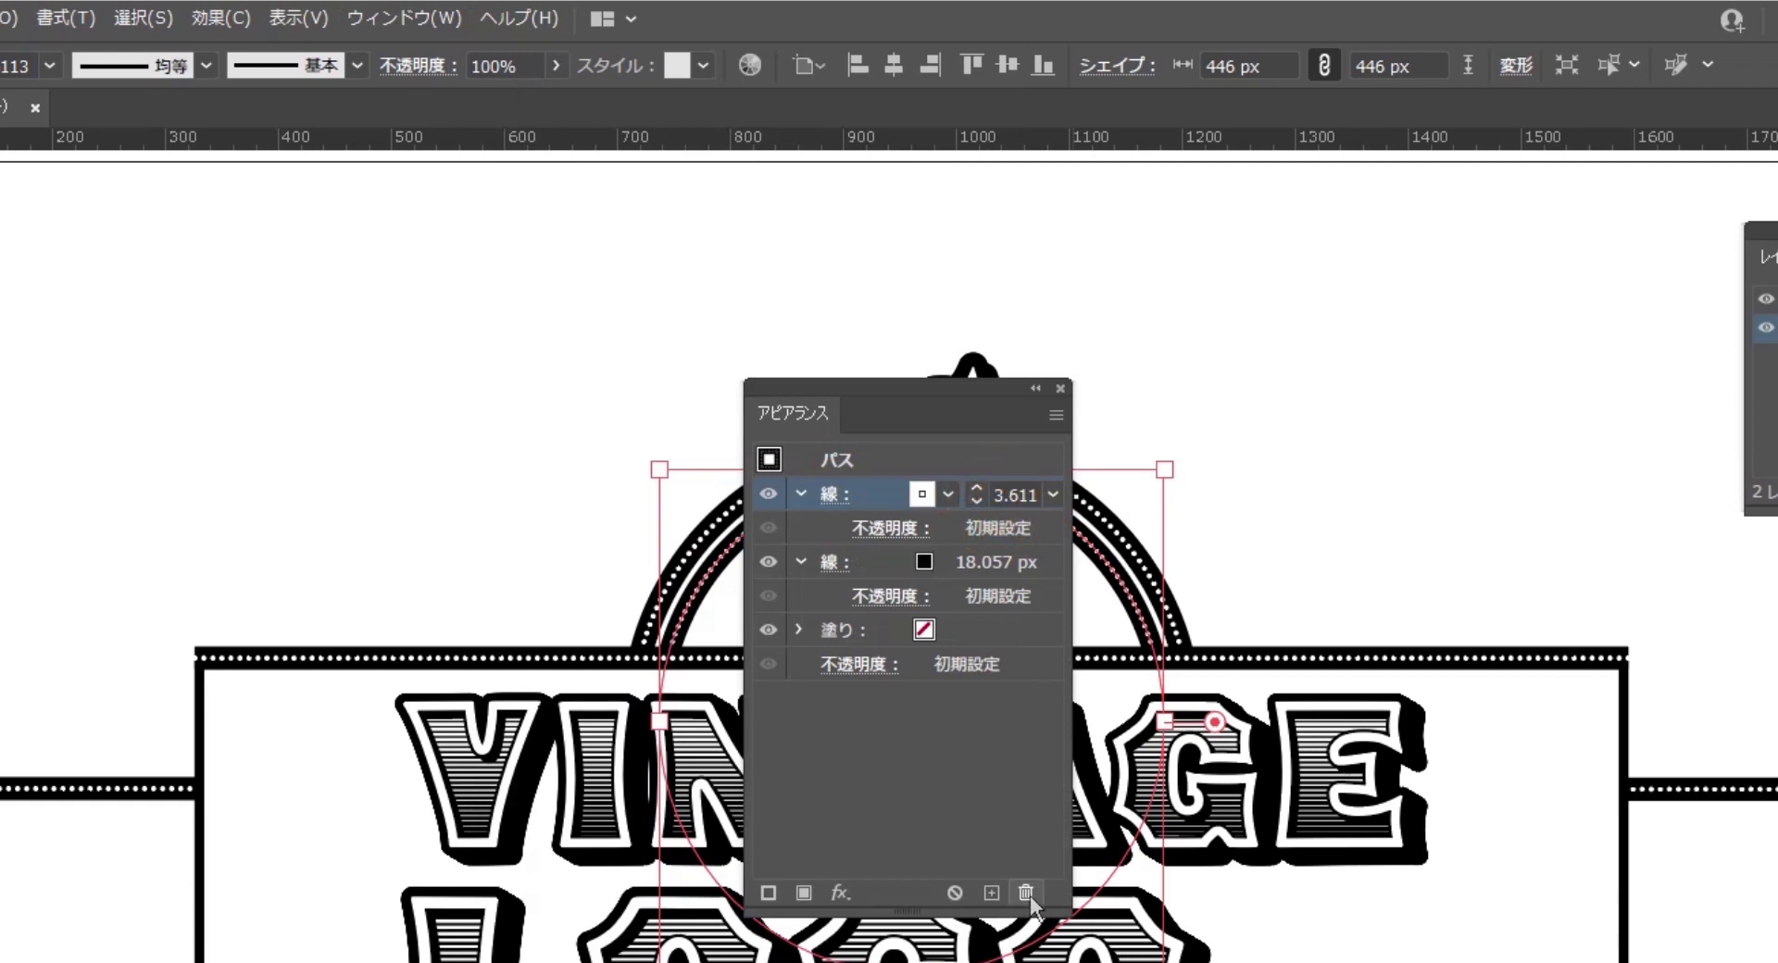
pyautogui.click(1025, 892)
pyautogui.click(982, 498)
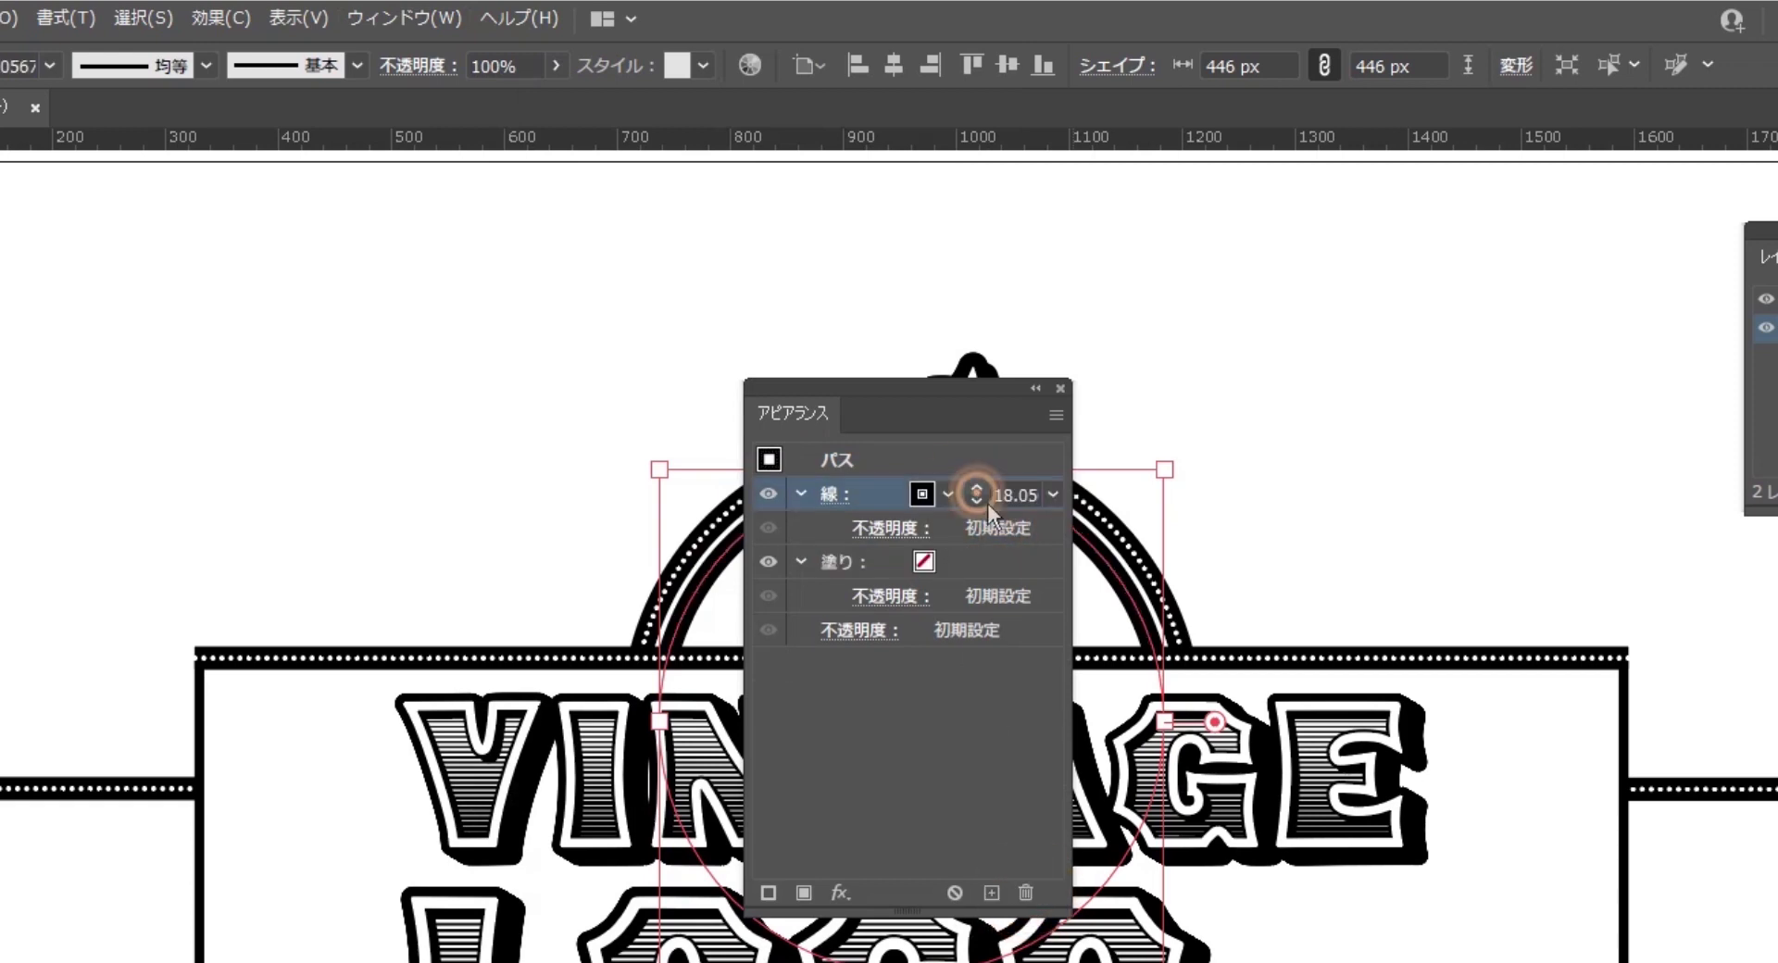
pyautogui.click(1053, 495)
pyautogui.click(1093, 548)
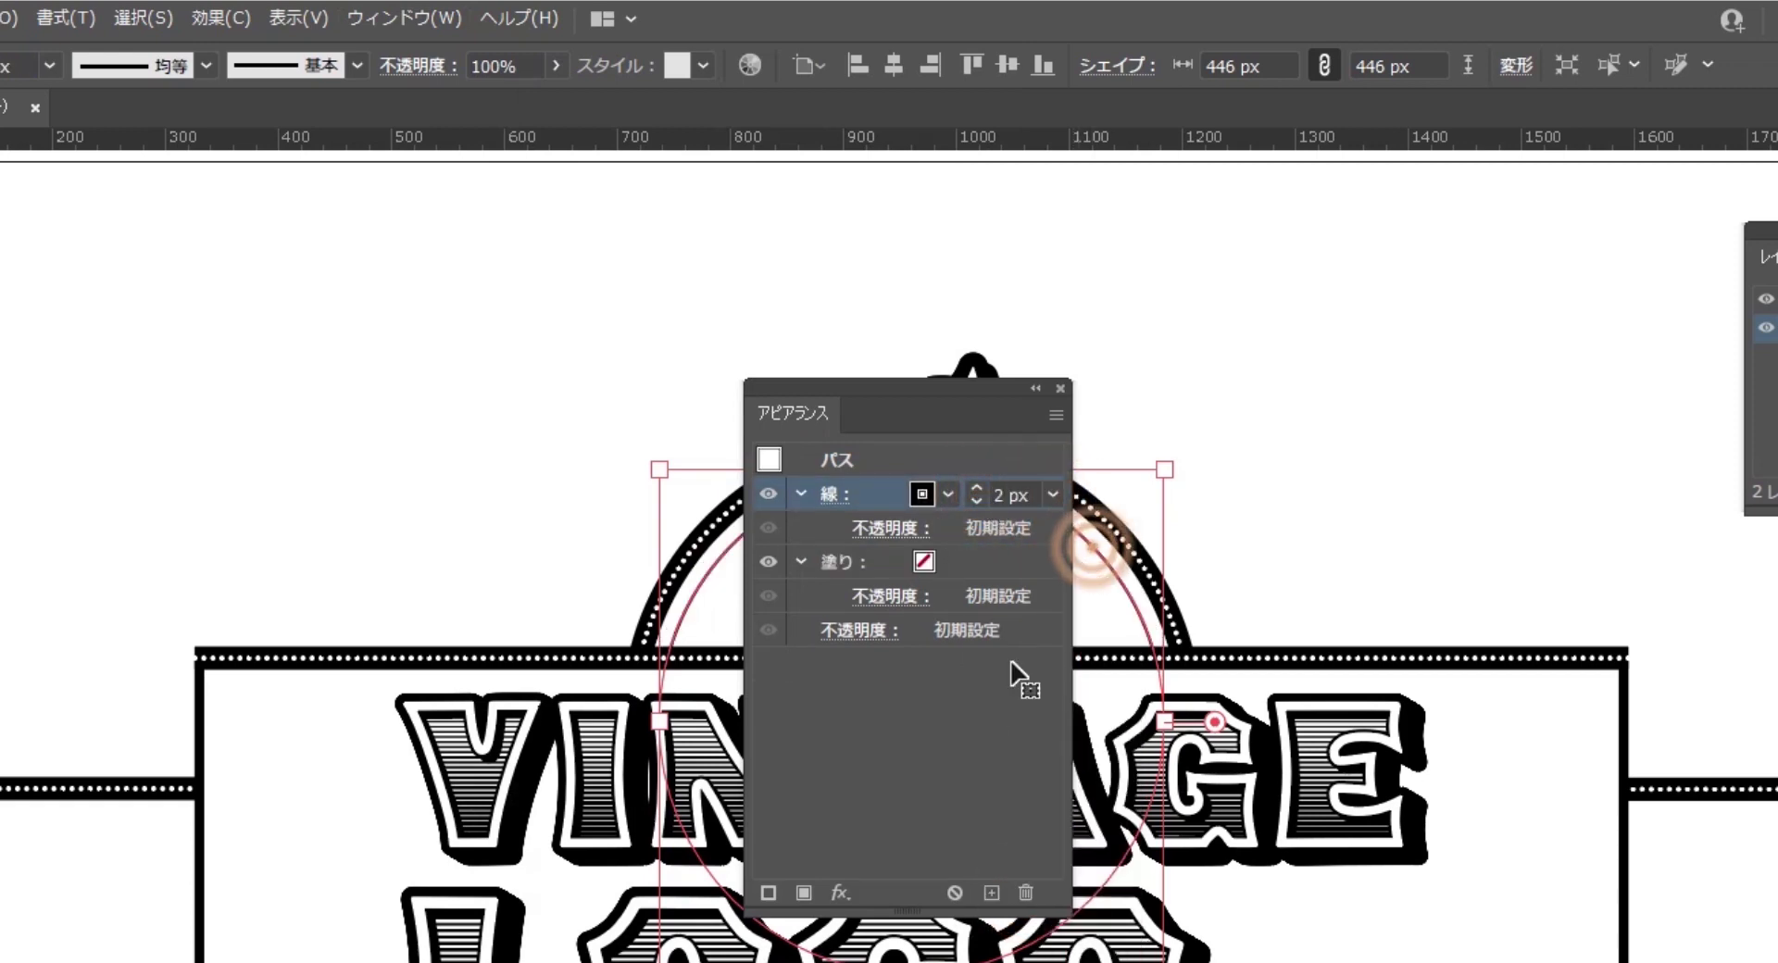
pyautogui.click(974, 755)
pyautogui.click(1061, 388)
pyautogui.click(1218, 348)
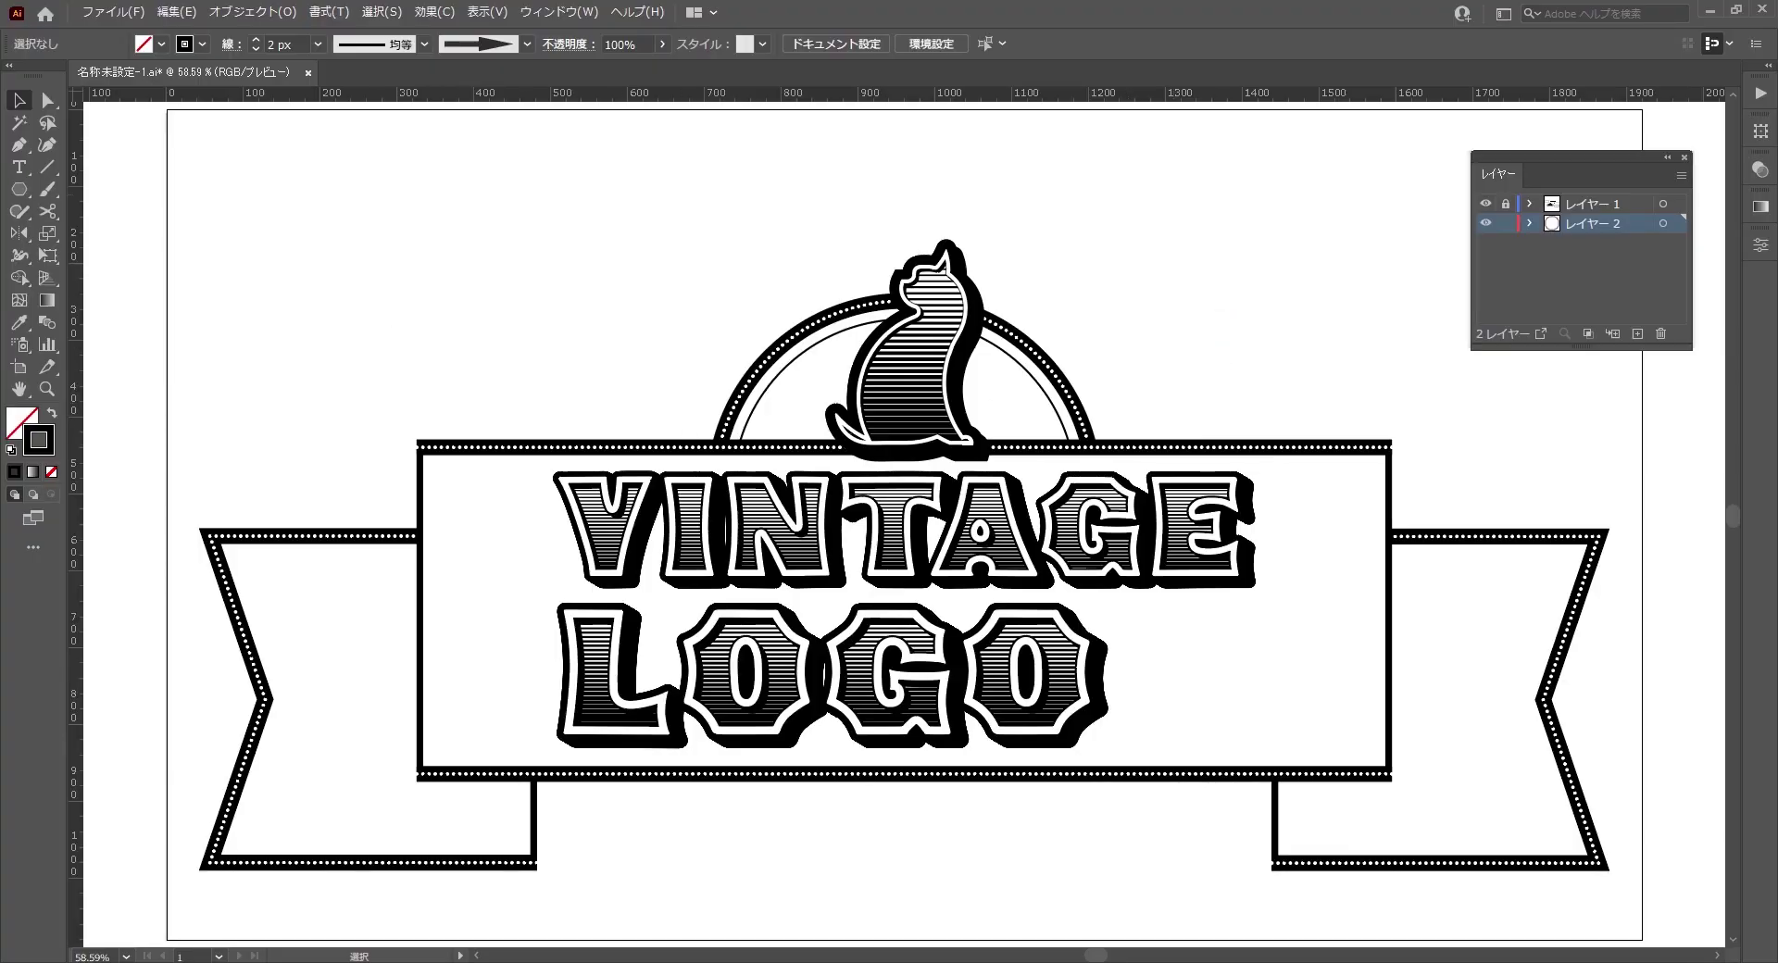
# - Create a 72-sided, 50 px radius polygon and enlarge it to about 289 px
pyautogui.click(19, 190)
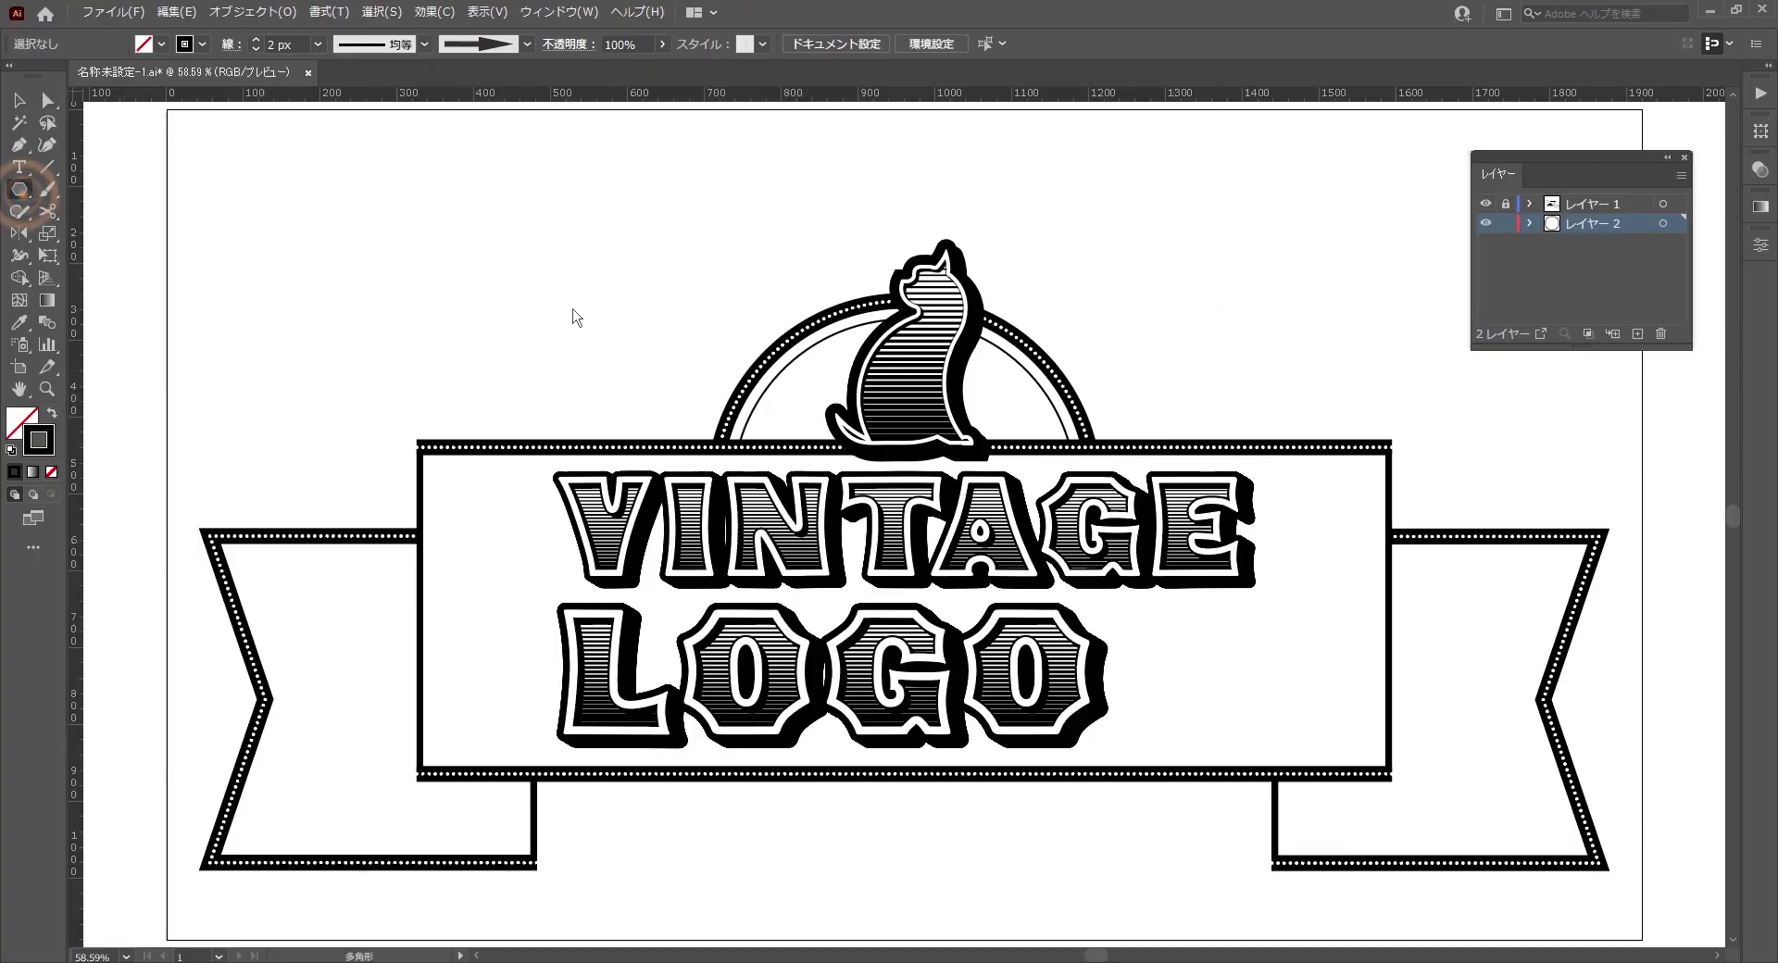
pyautogui.click(645, 319)
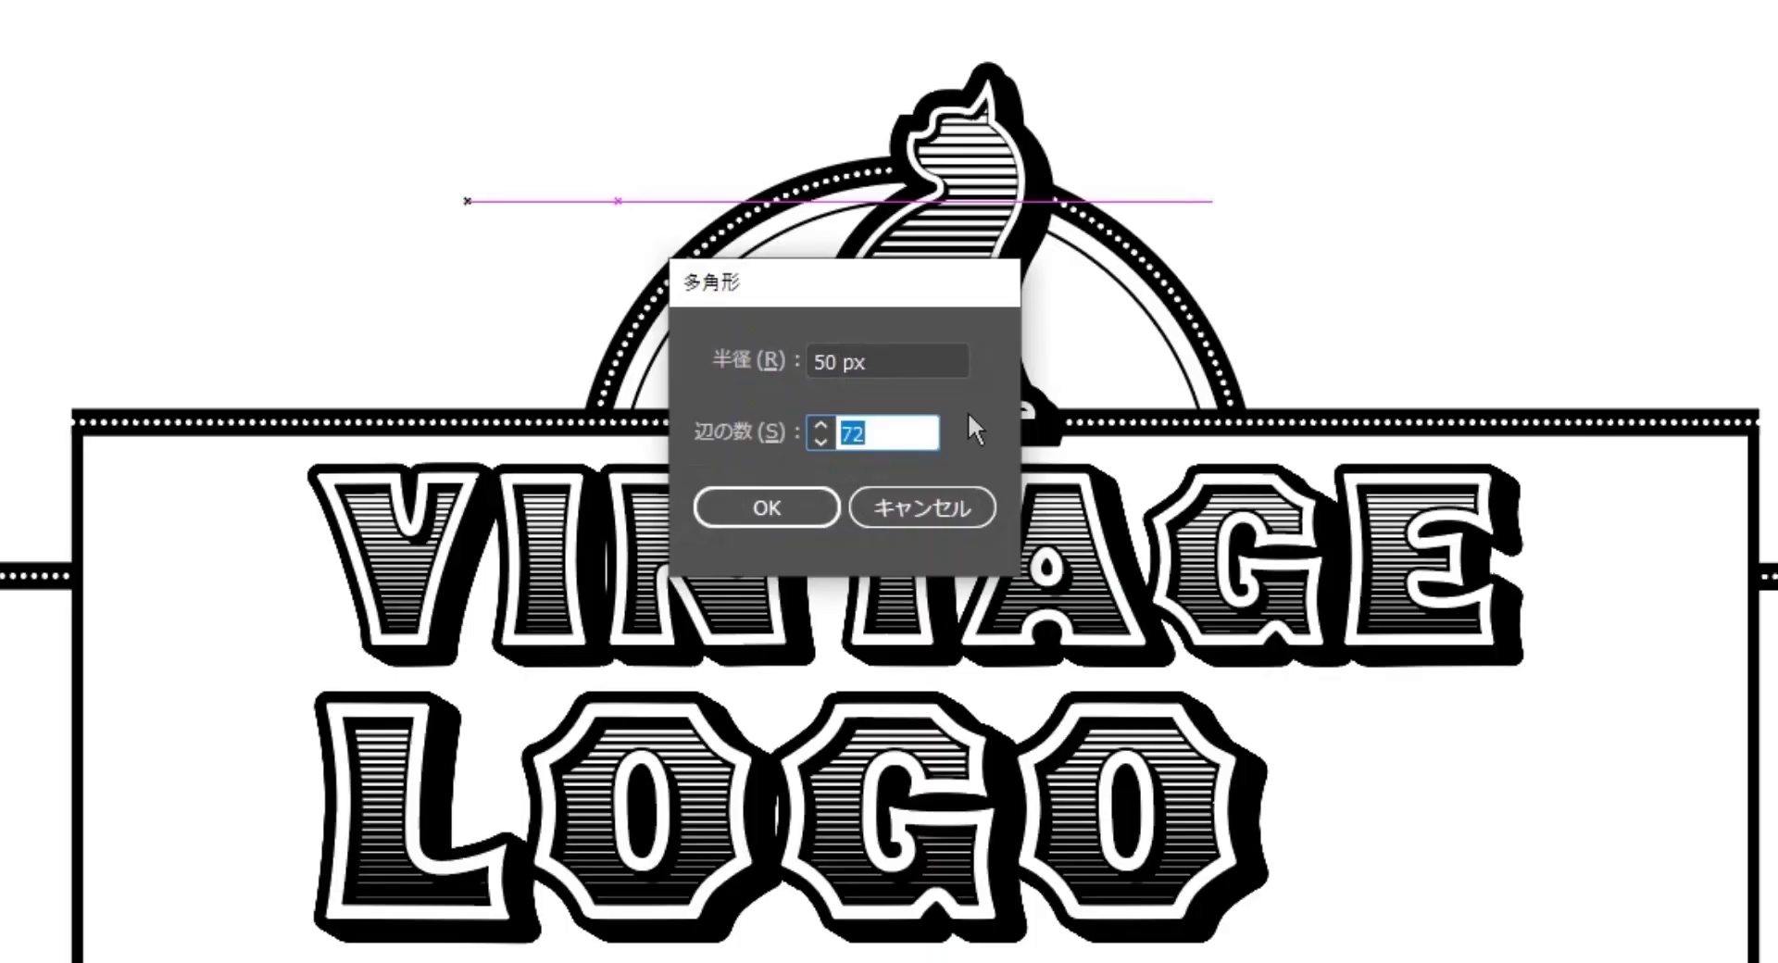
pyautogui.click(901, 440)
pyautogui.click(785, 509)
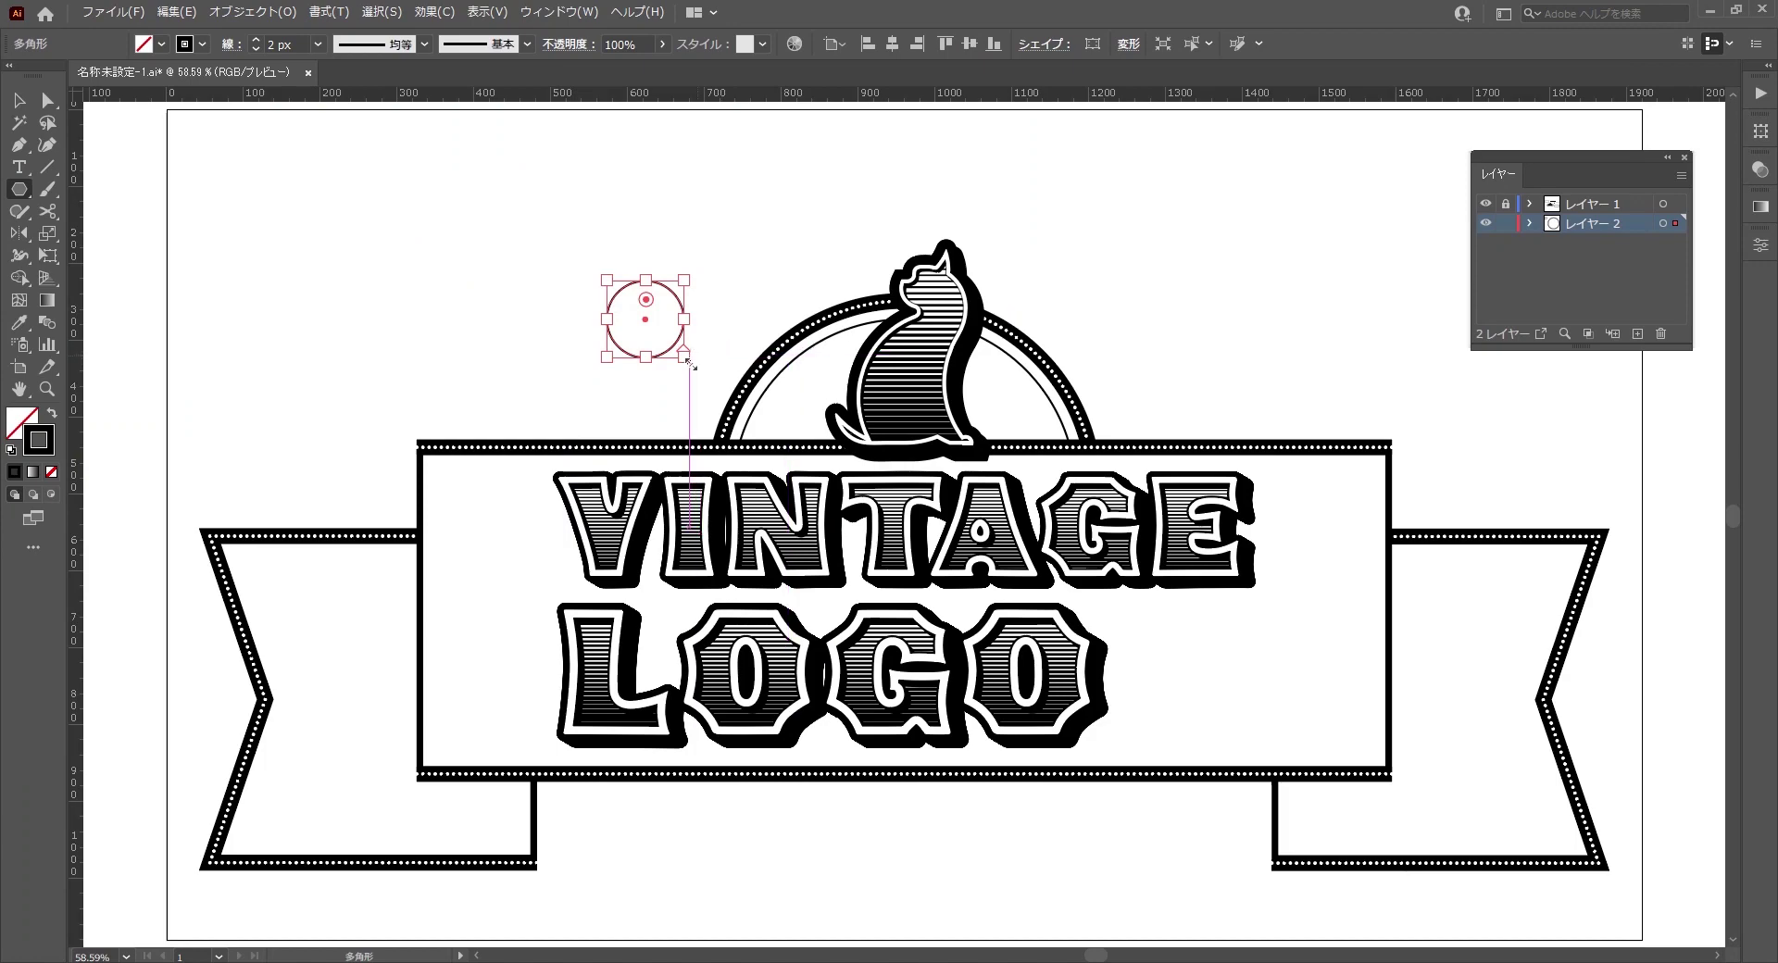
pyautogui.moveTo(699, 350)
pyautogui.mouseDown()
pyautogui.moveTo(864, 504)
pyautogui.moveTo(838, 501)
pyautogui.mouseUp()
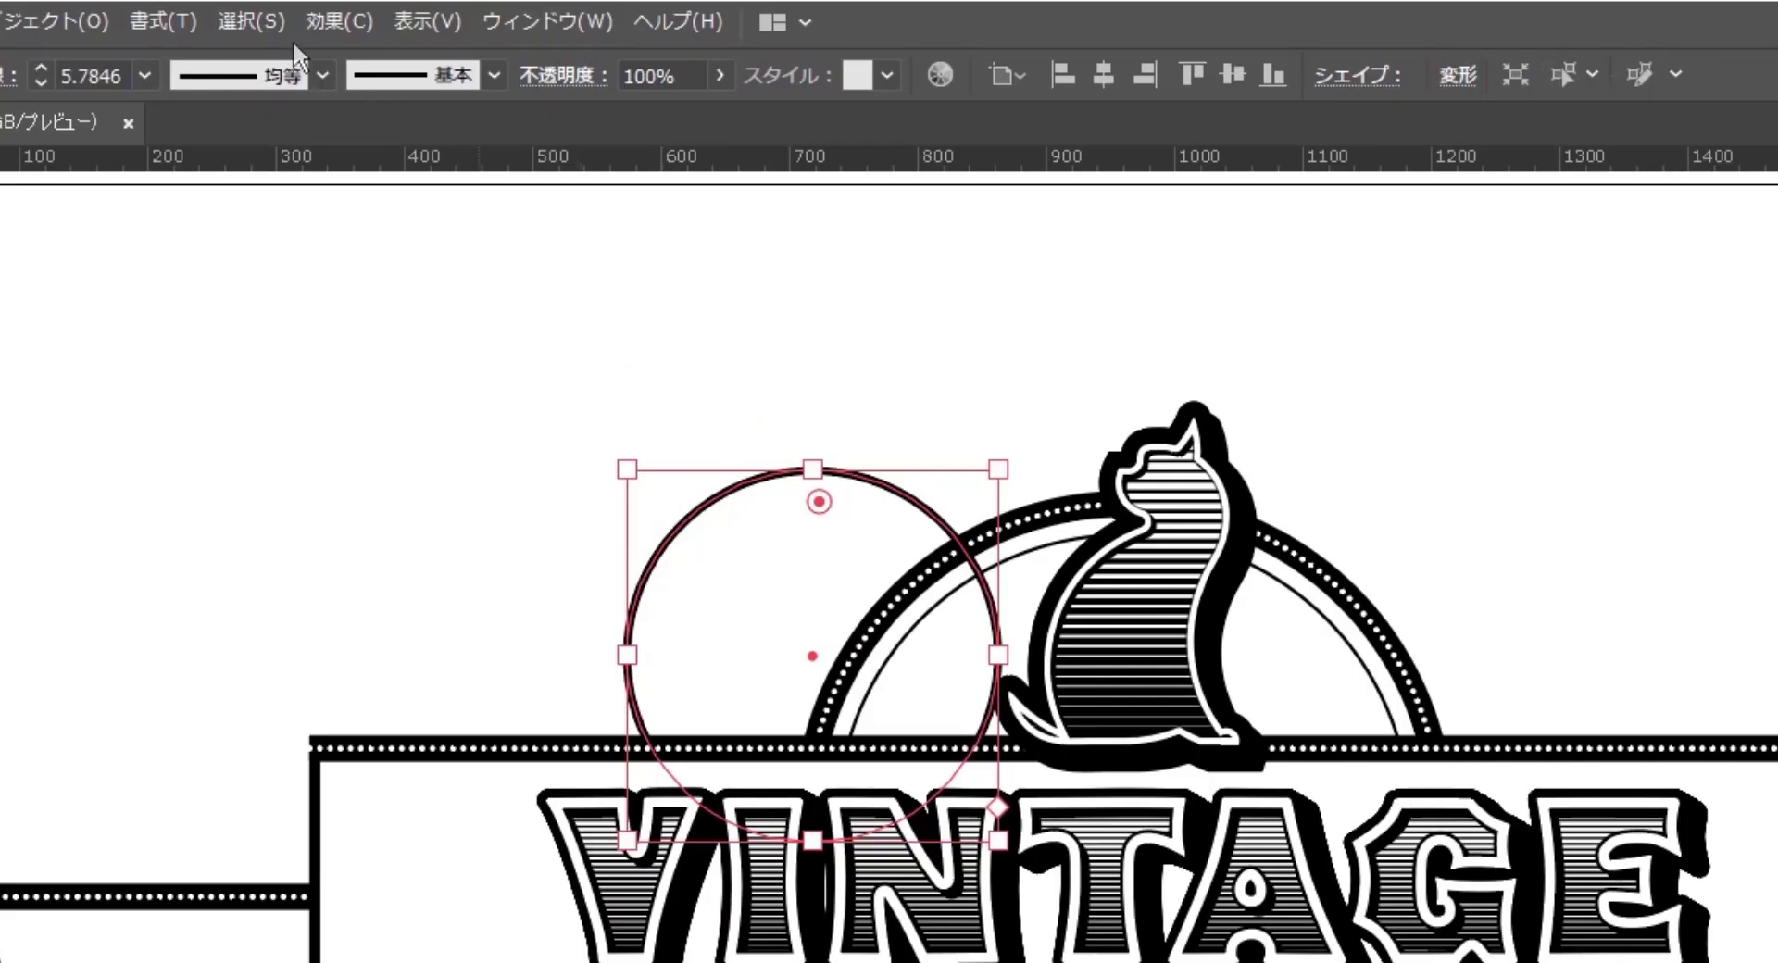
# - Apply Pucker & Bloat at about -121% to the polygon and set its stroke to 1 px
pyautogui.click(339, 23)
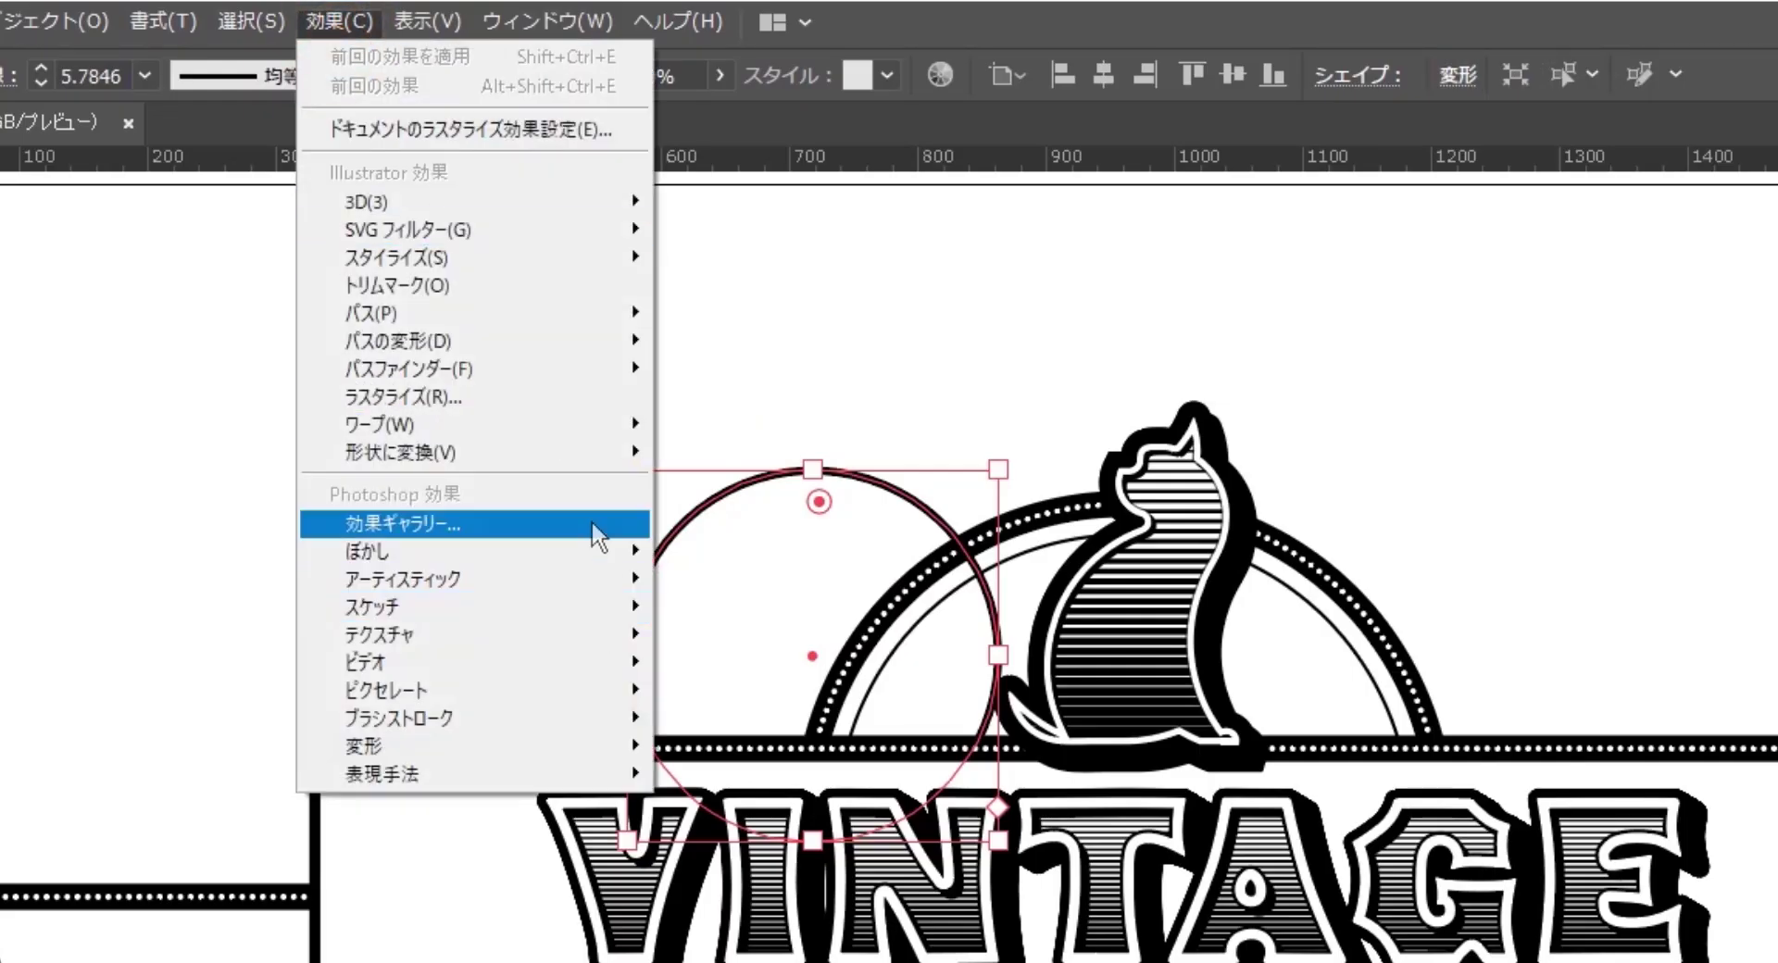
pyautogui.moveTo(402, 341)
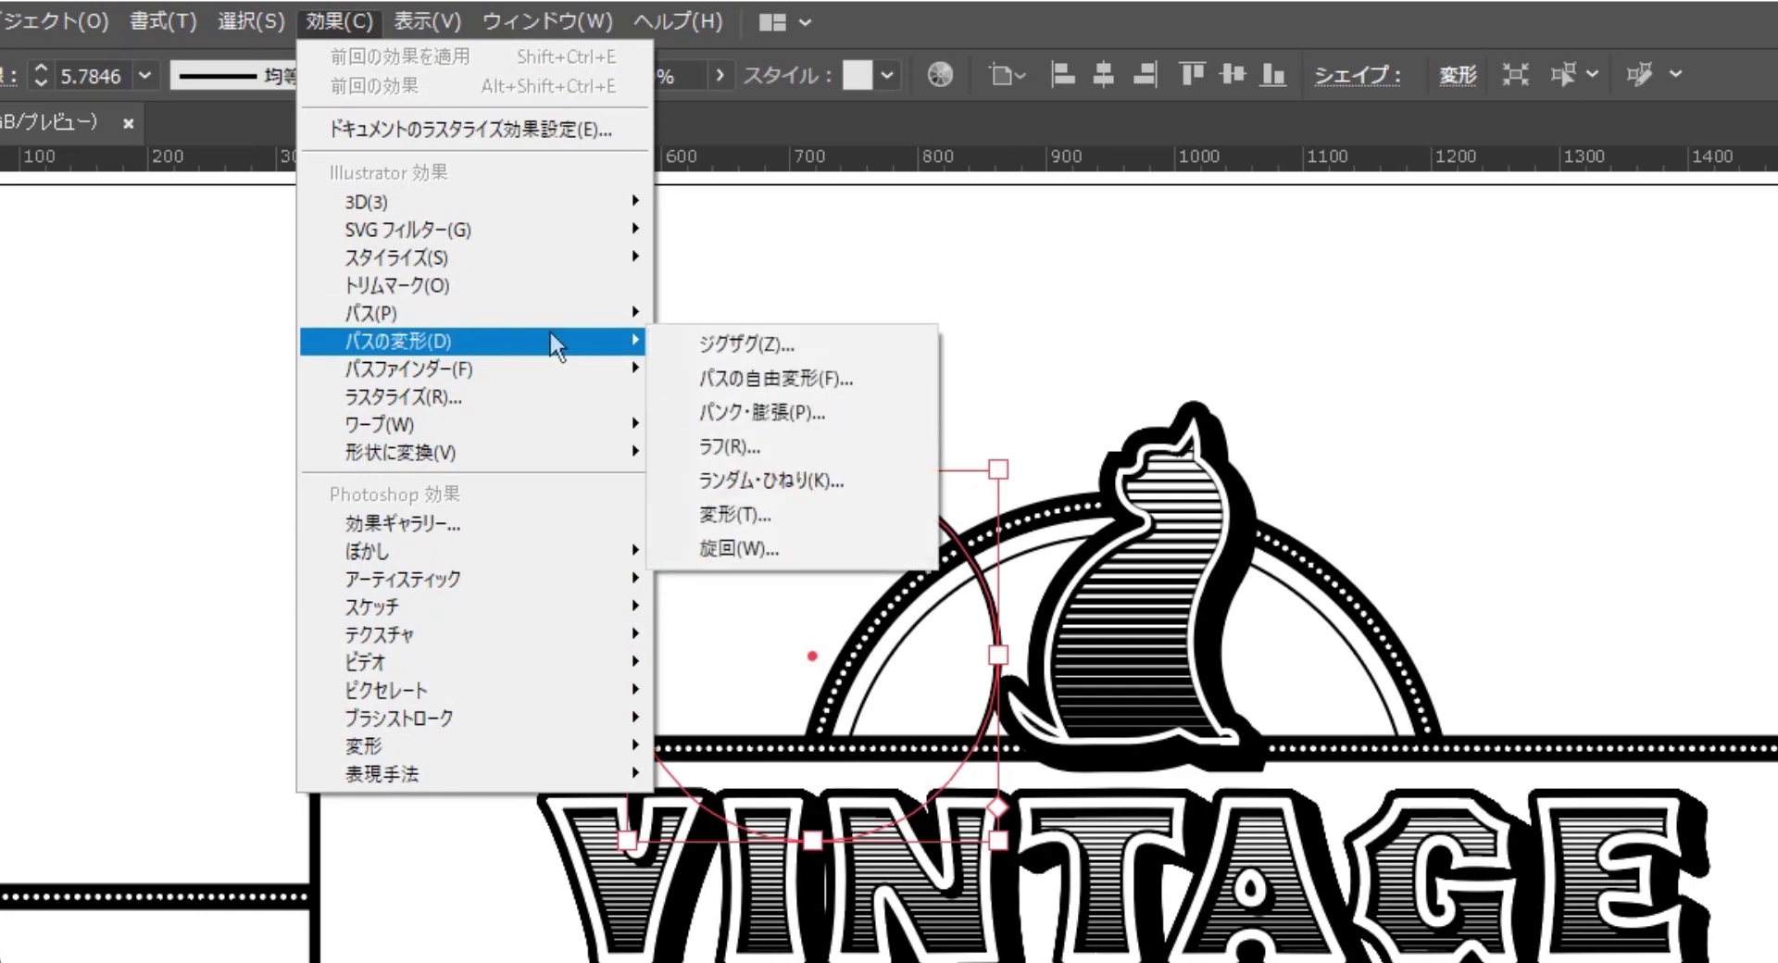
pyautogui.click(902, 407)
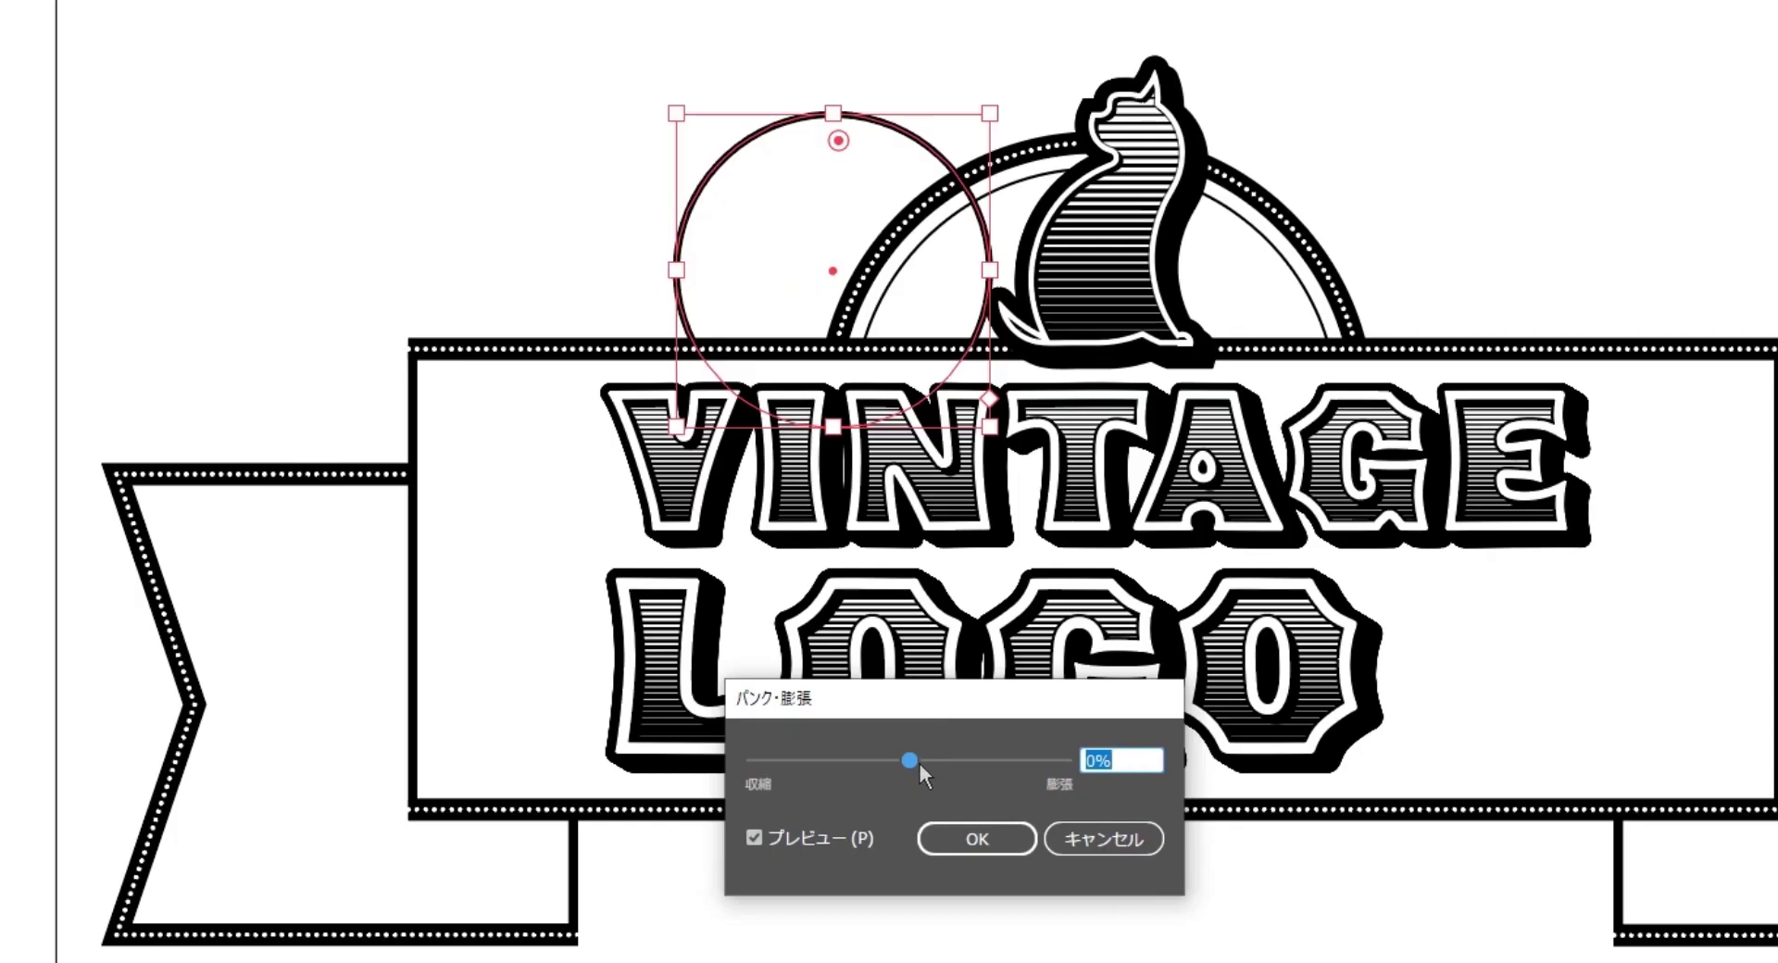
pyautogui.moveTo(778, 740); pyautogui.dragTo(720, 761)
pyautogui.moveTo(835, 791); pyautogui.dragTo(813, 824)
pyautogui.doubleClick(1115, 761)
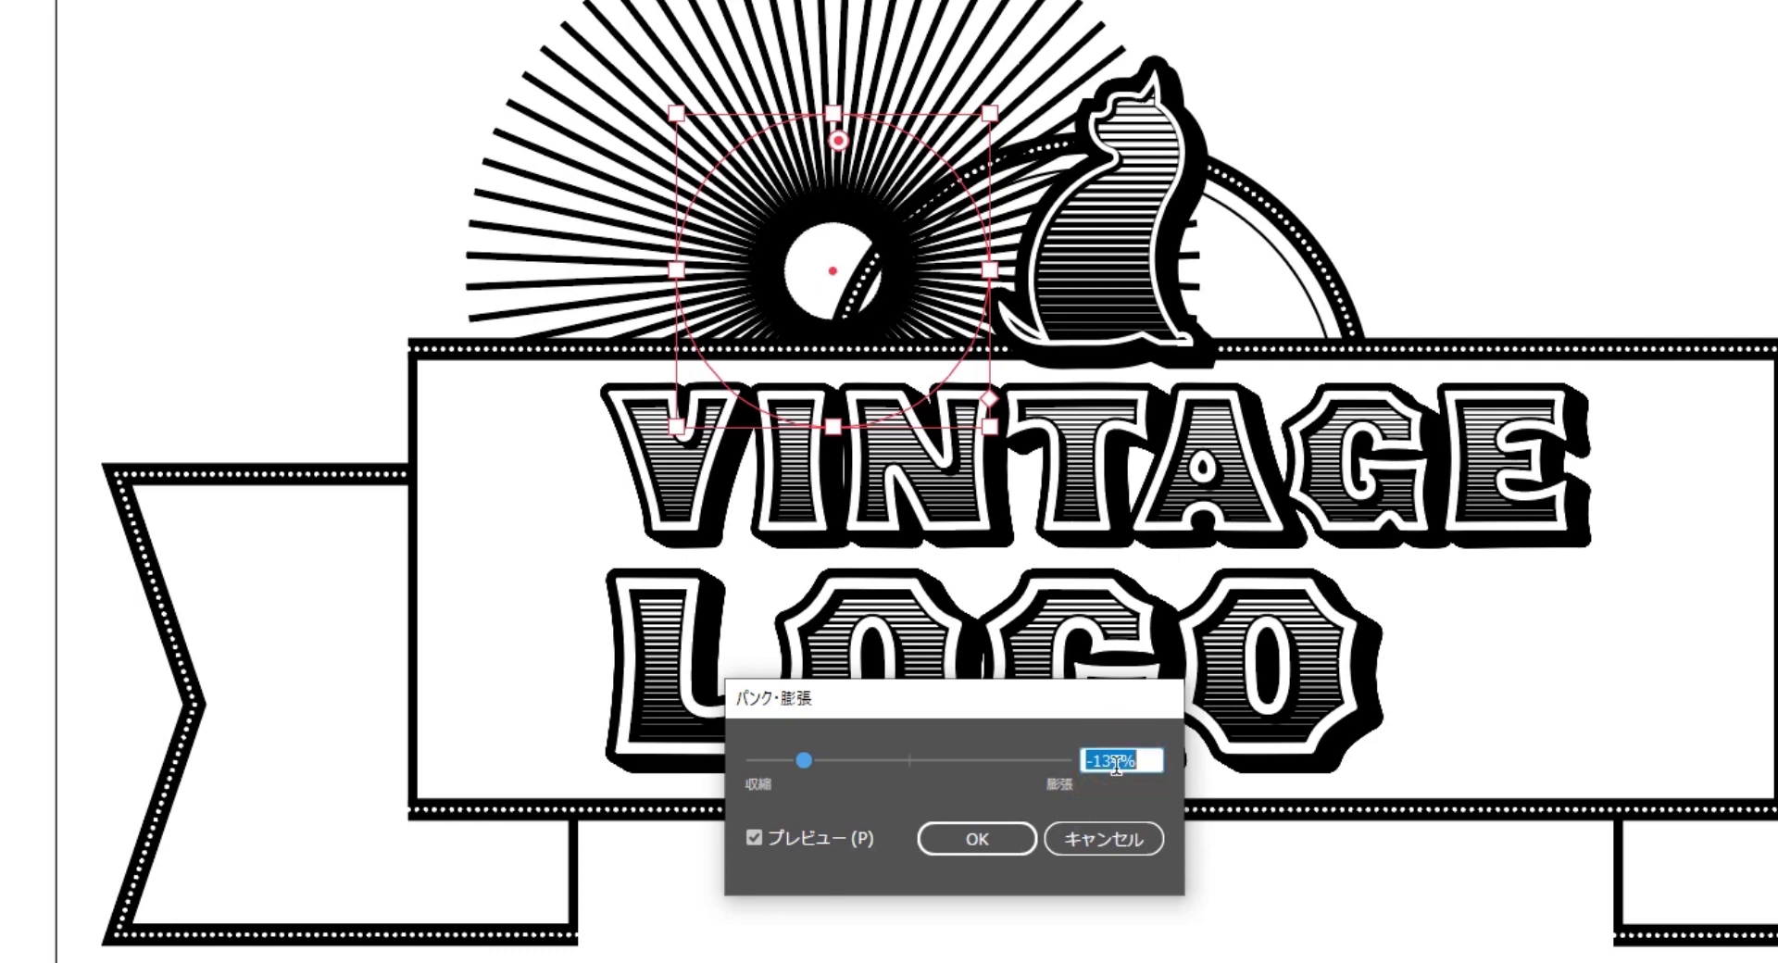
pyautogui.press('Up')
pyautogui.press('Up')
pyautogui.press('Up')
pyautogui.press('Up')
pyautogui.press('Up')
pyautogui.press('Up')
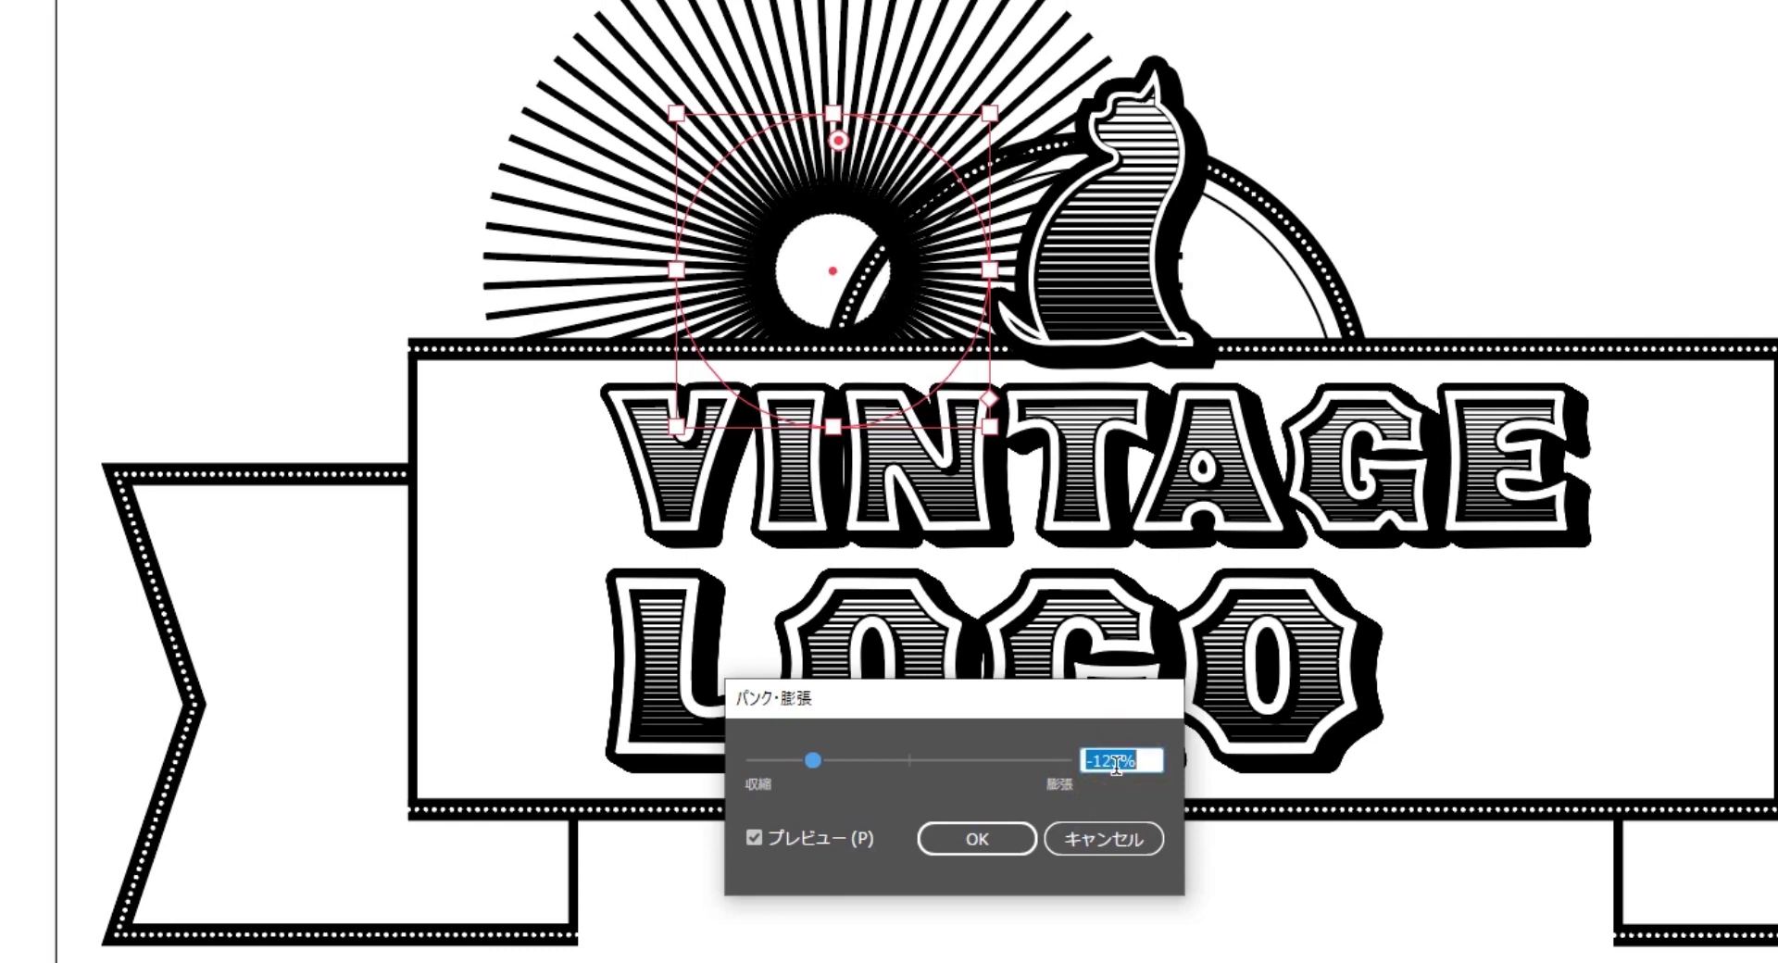
pyautogui.press('Up')
pyautogui.press('Up')
pyautogui.press('Up')
pyautogui.click(978, 839)
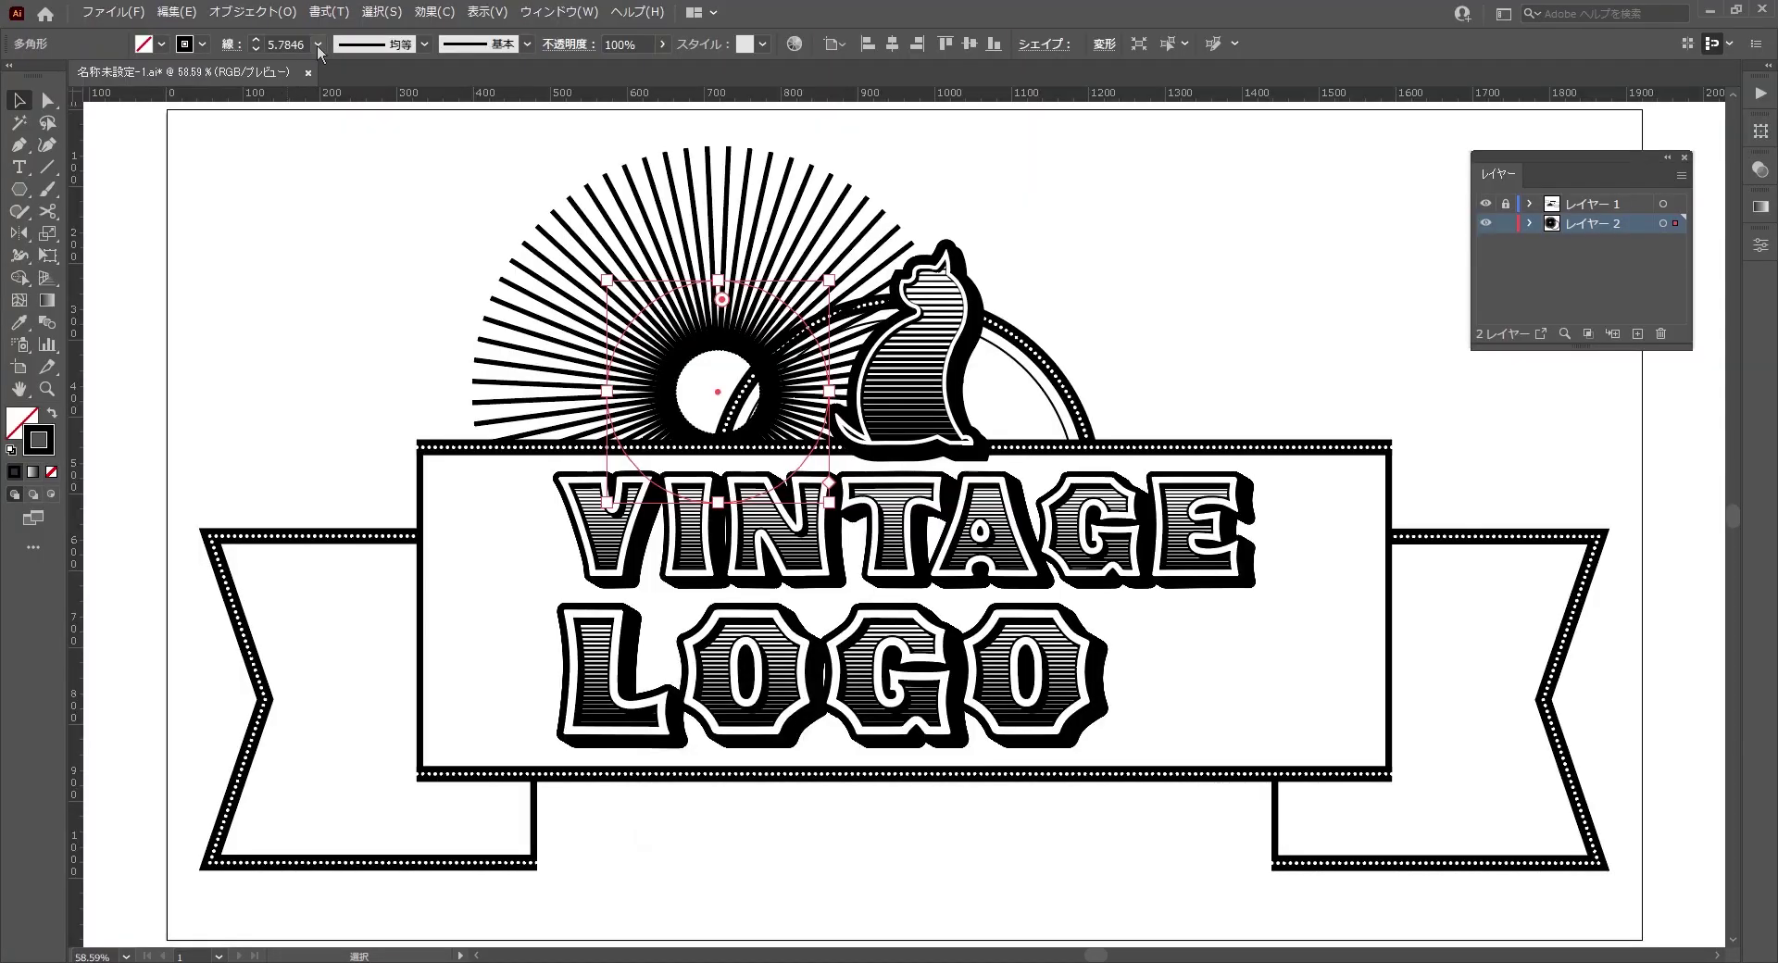
pyautogui.click(318, 44)
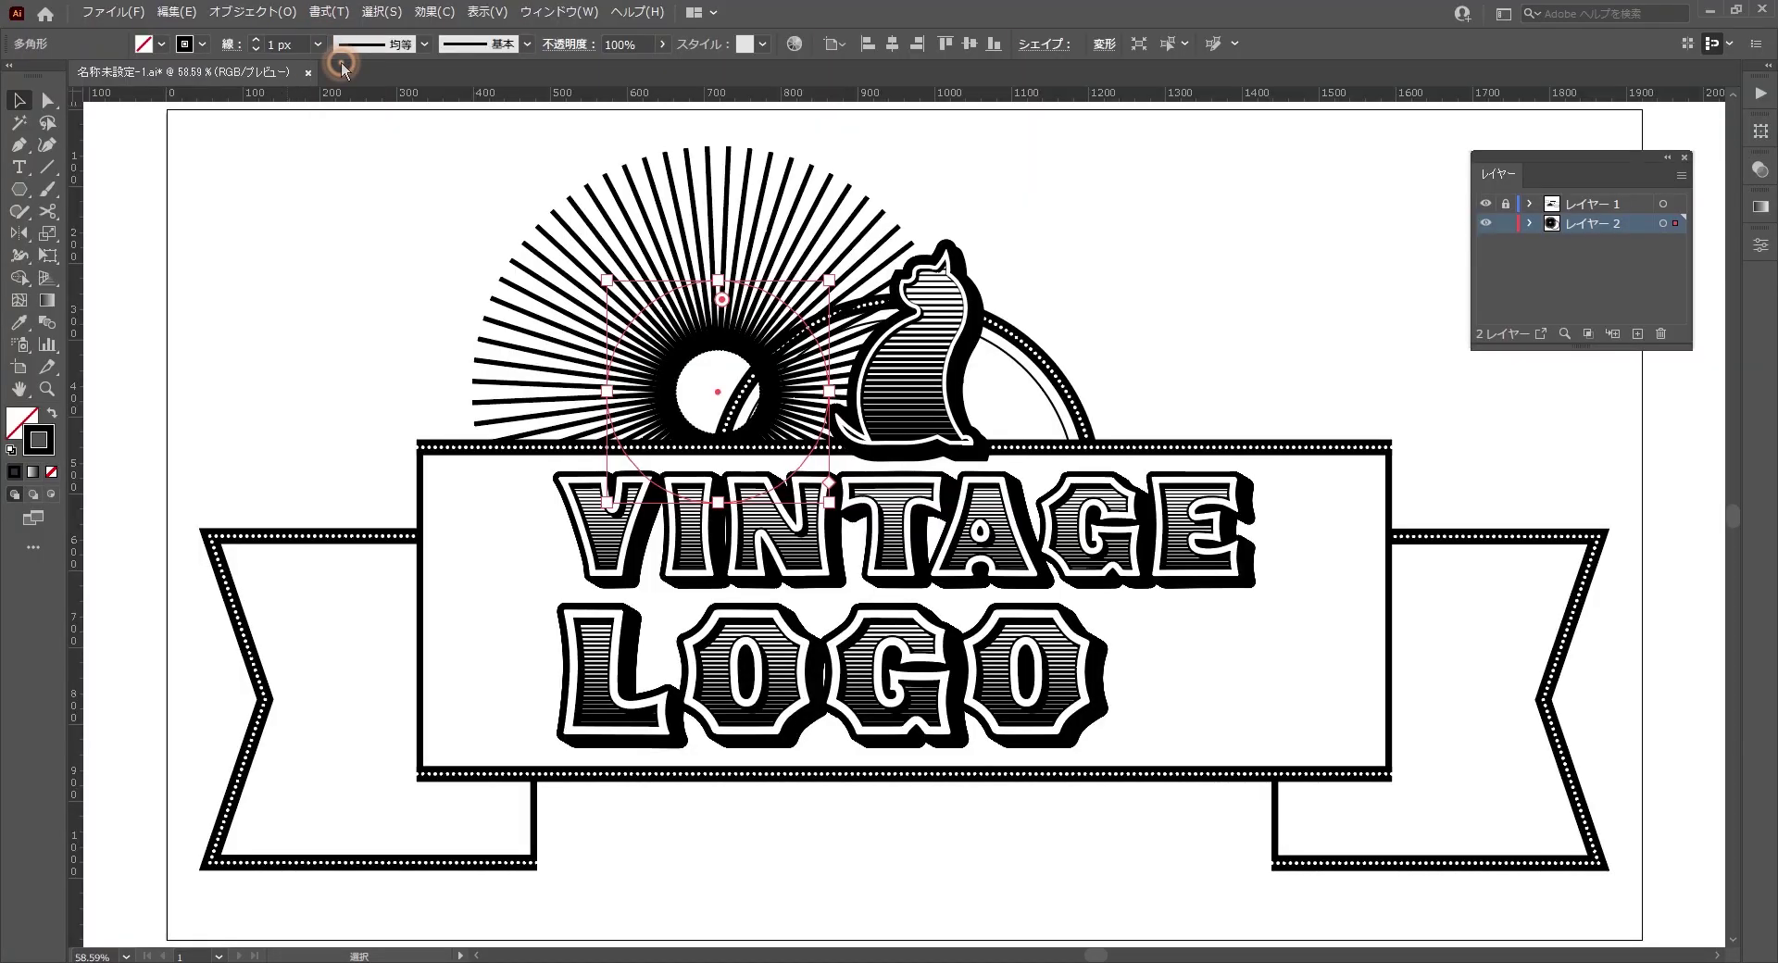
# - Move the sunburst behind the cat and fill the large arch circle white
pyautogui.click(391, 319)
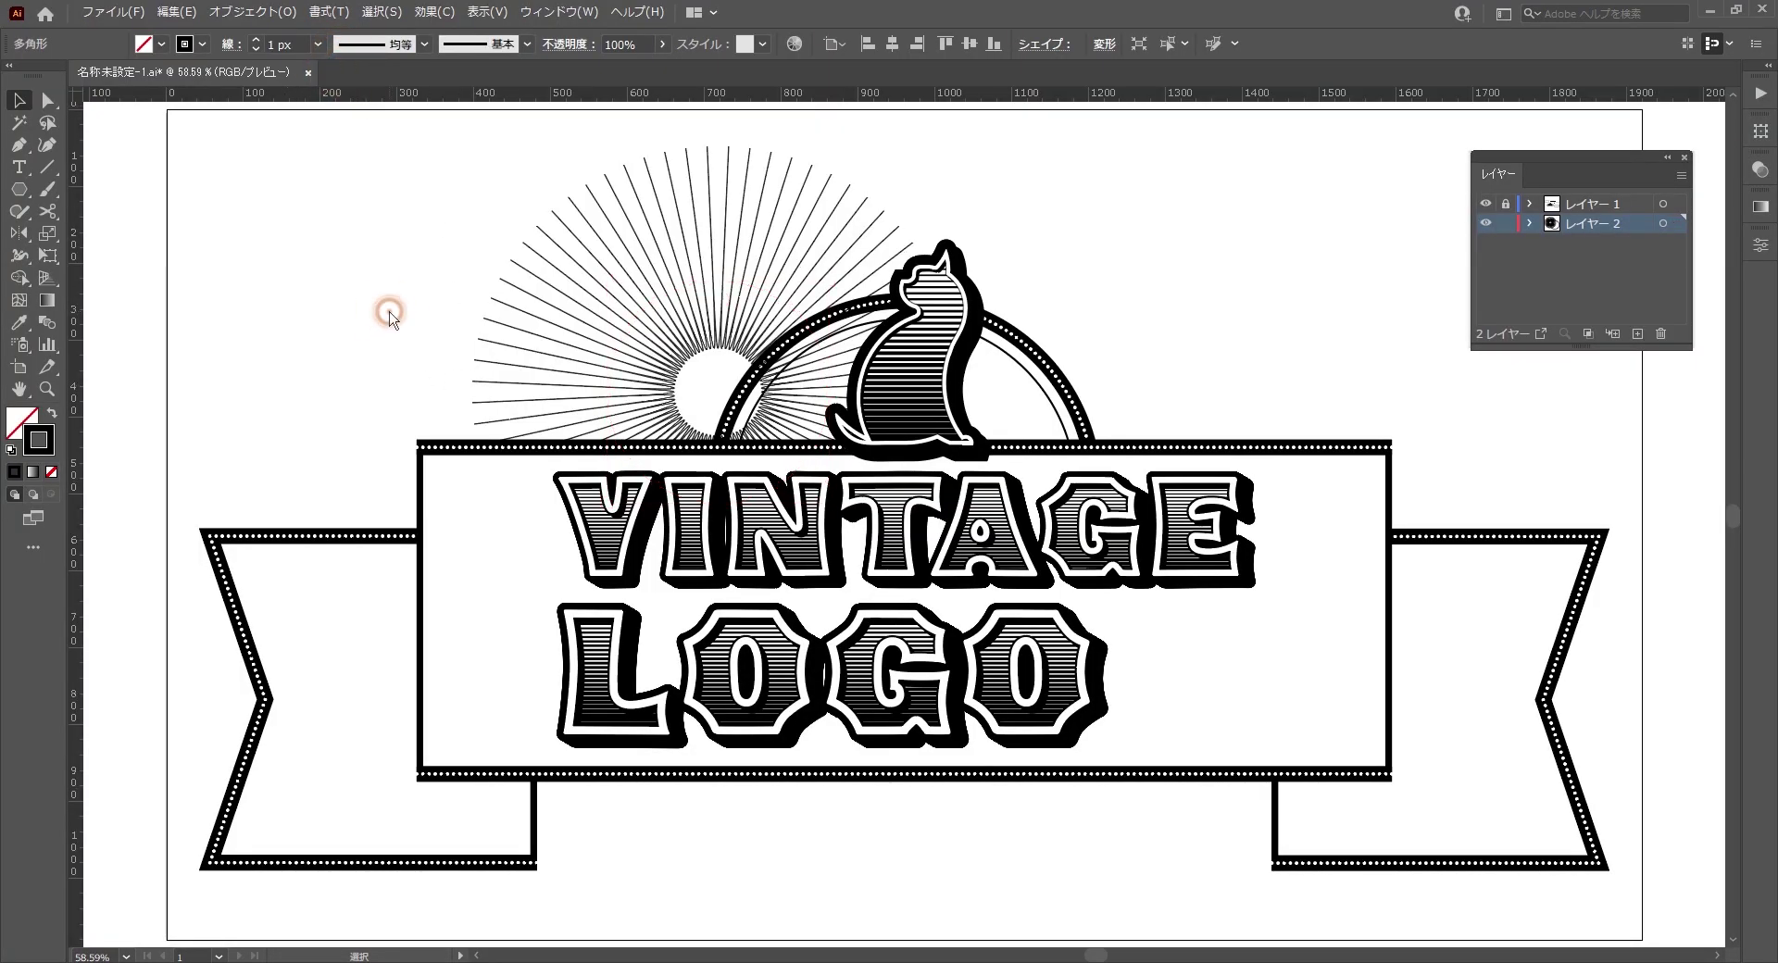
pyautogui.moveTo(704, 348); pyautogui.dragTo(901, 409)
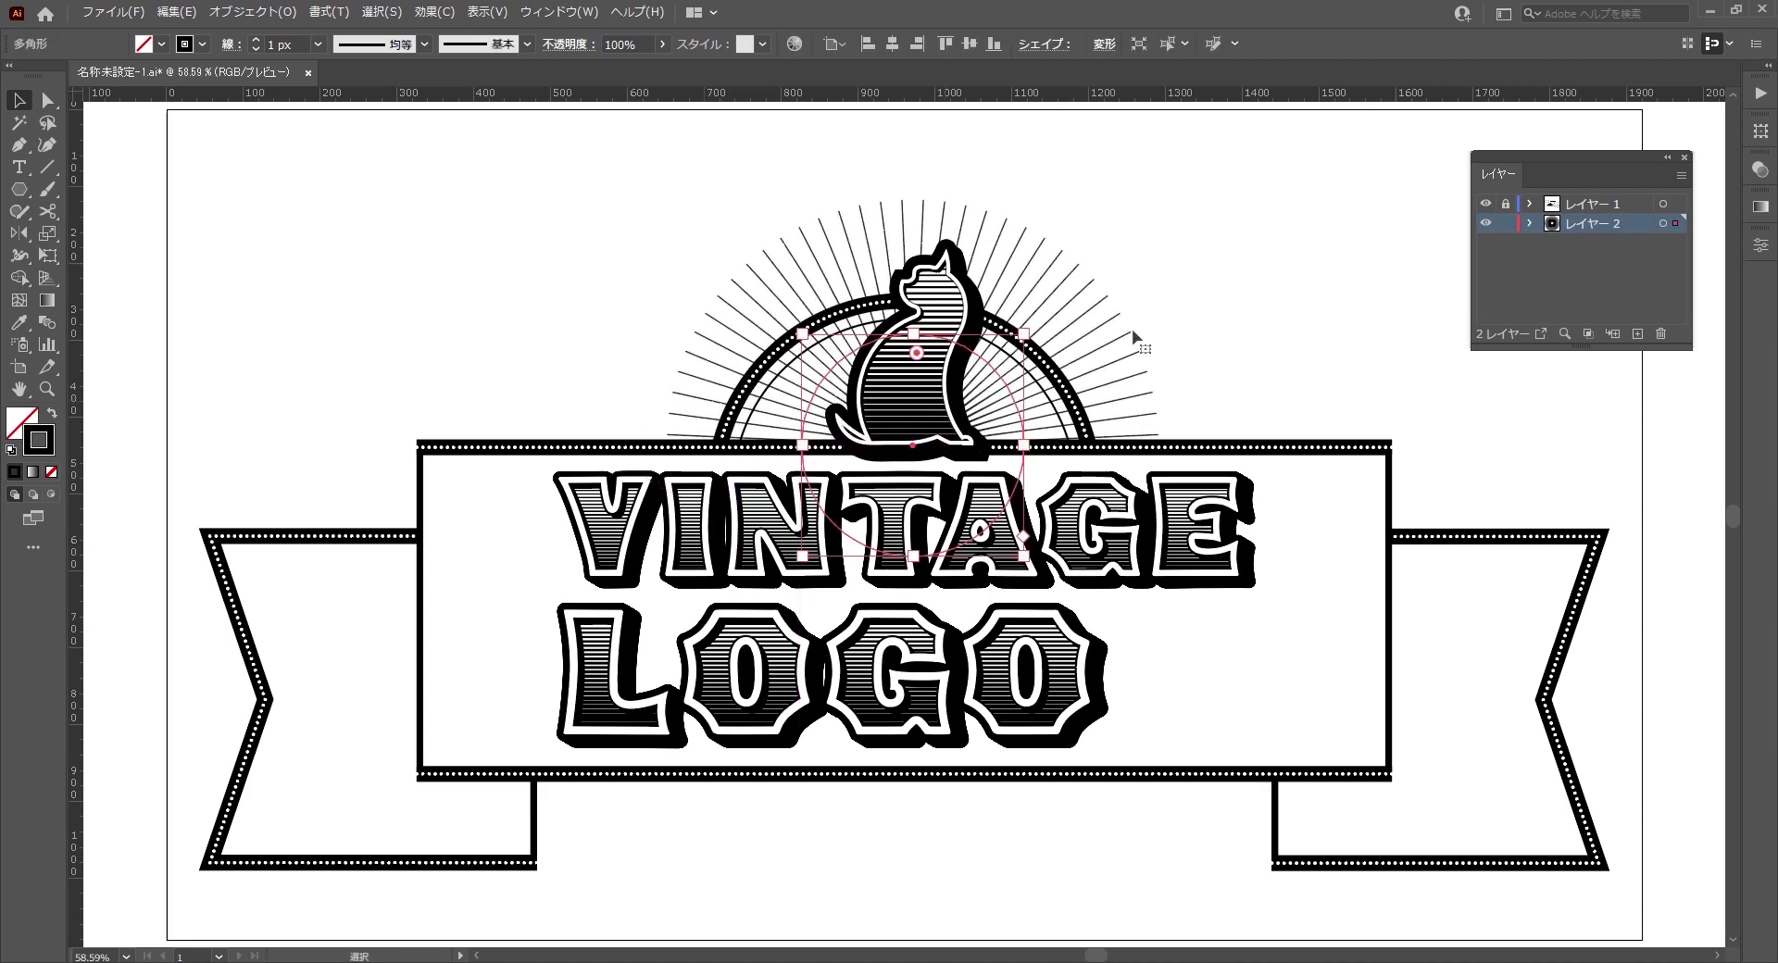
pyautogui.click(1228, 292)
pyautogui.click(1041, 360)
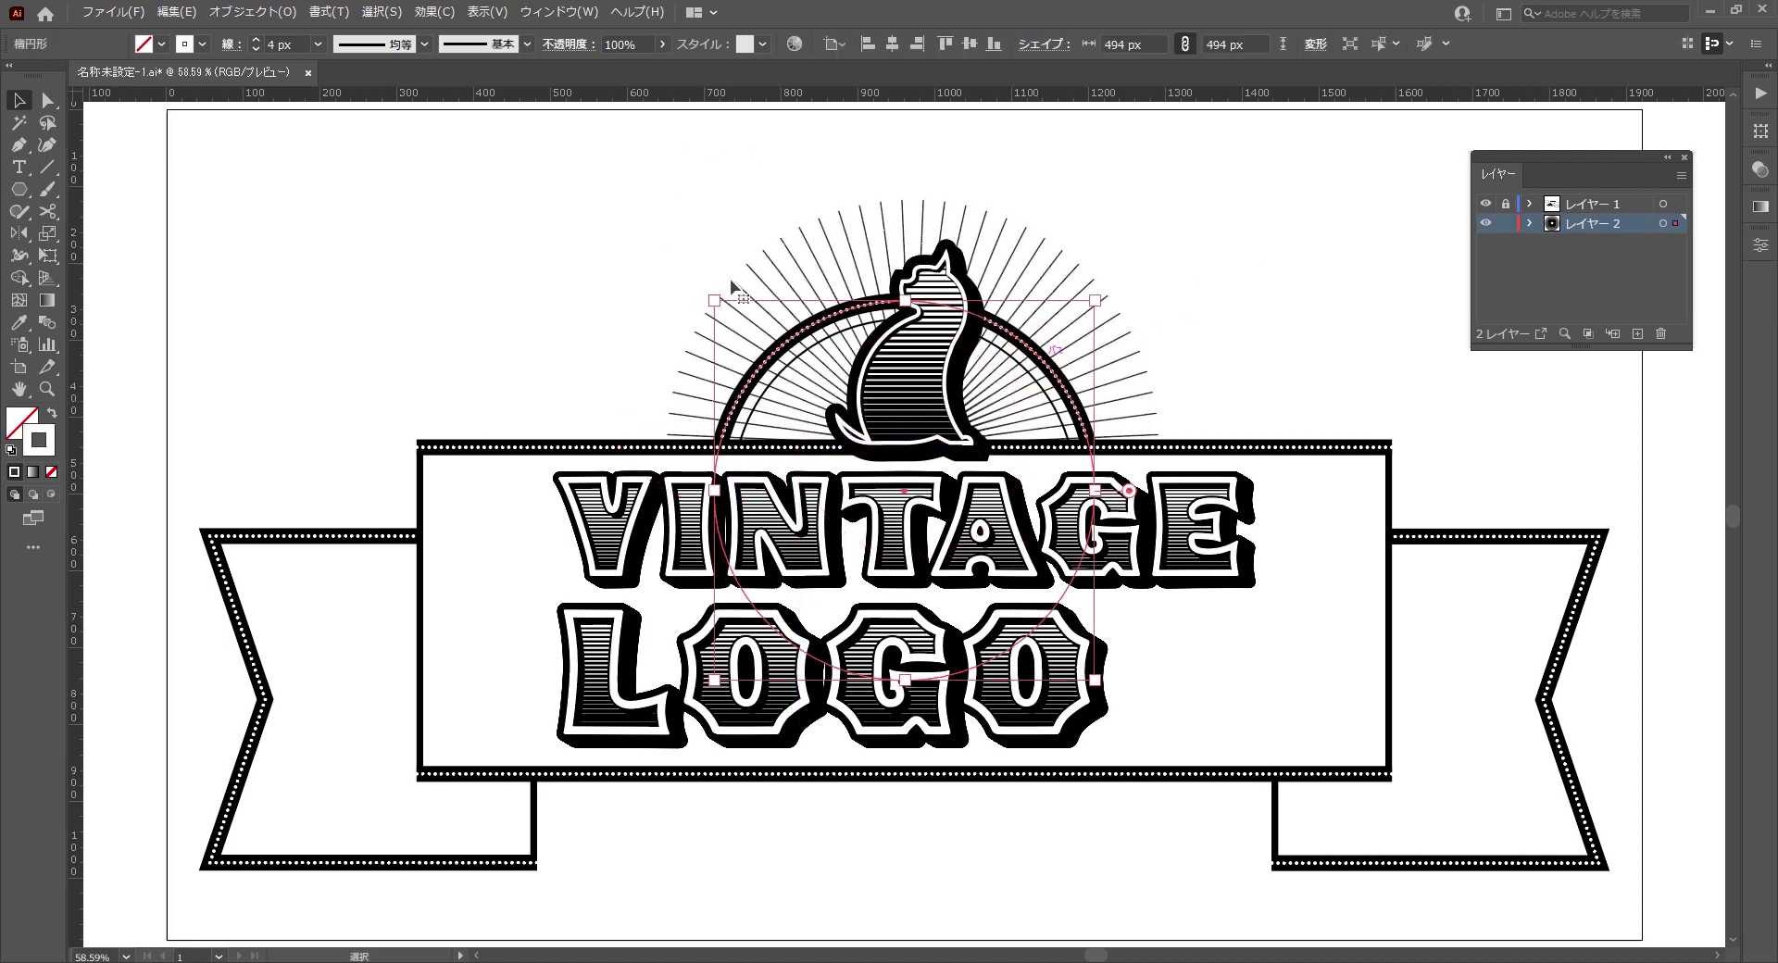
pyautogui.click(162, 44)
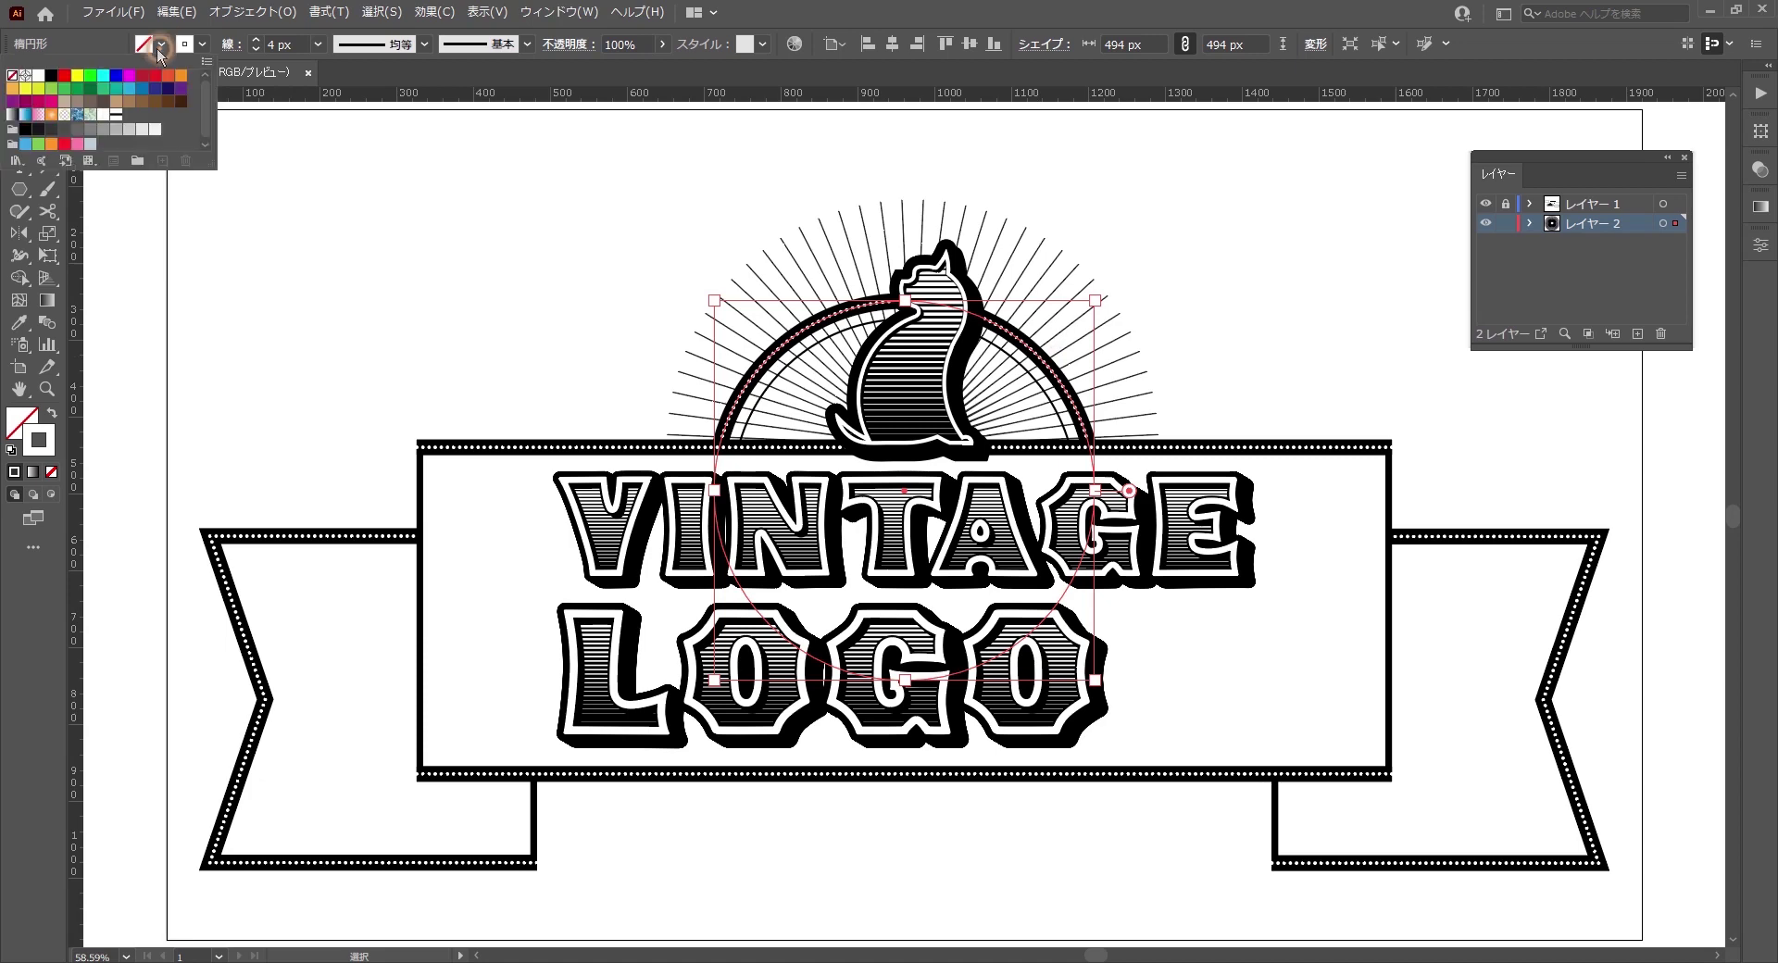
pyautogui.click(40, 76)
pyautogui.click(238, 289)
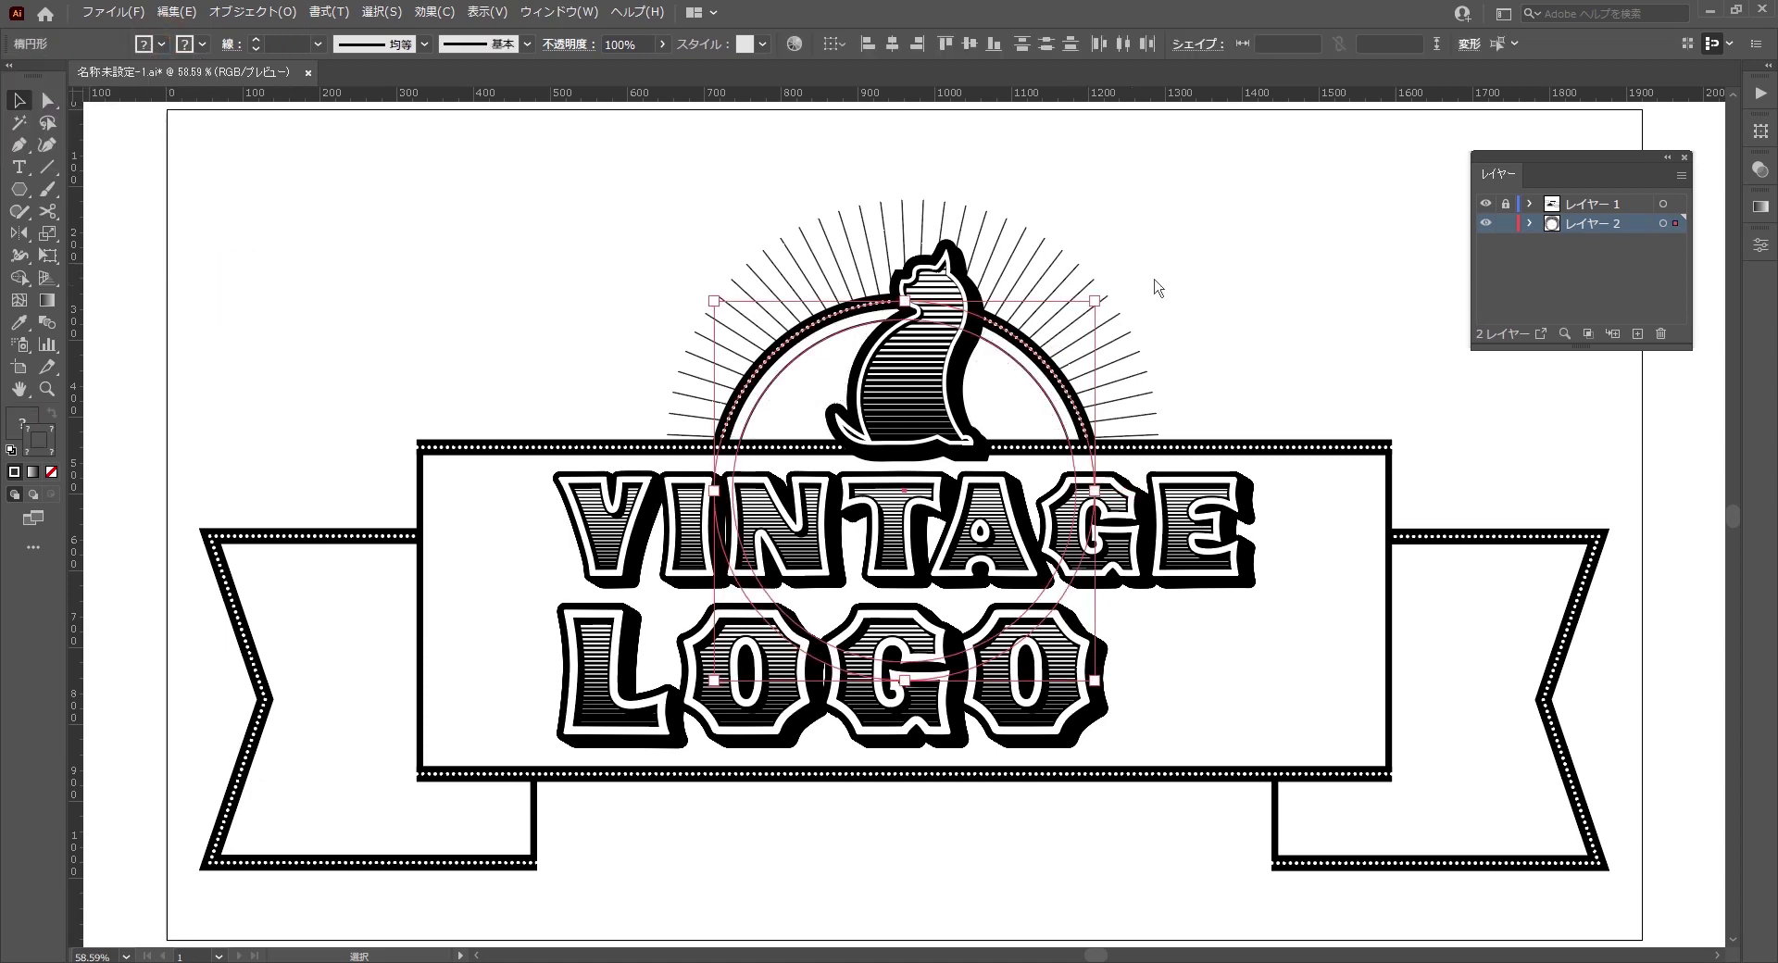
# - Centre the arch circle and rays horizontally and vertically, then enlarge the rays to about 360 px
pyautogui.moveTo(1183, 271)
pyautogui.mouseDown()
pyautogui.moveTo(1118, 342)
pyautogui.moveTo(1003, 413)
pyautogui.mouseUp()
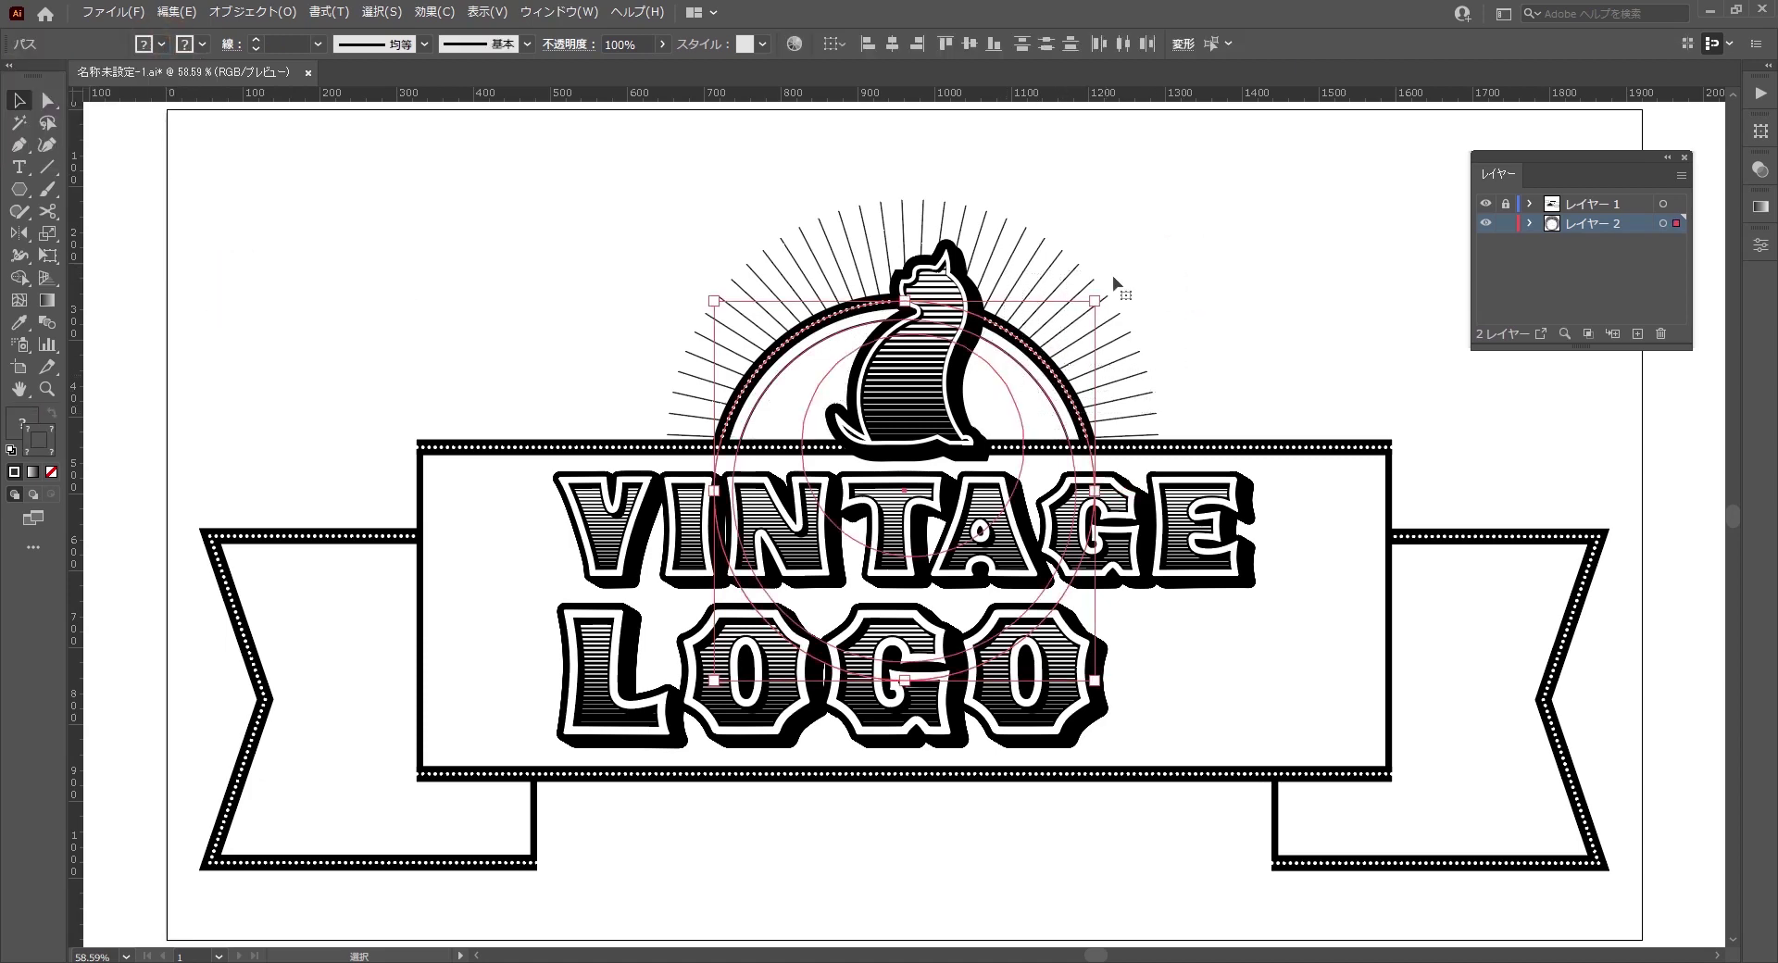
pyautogui.click(892, 43)
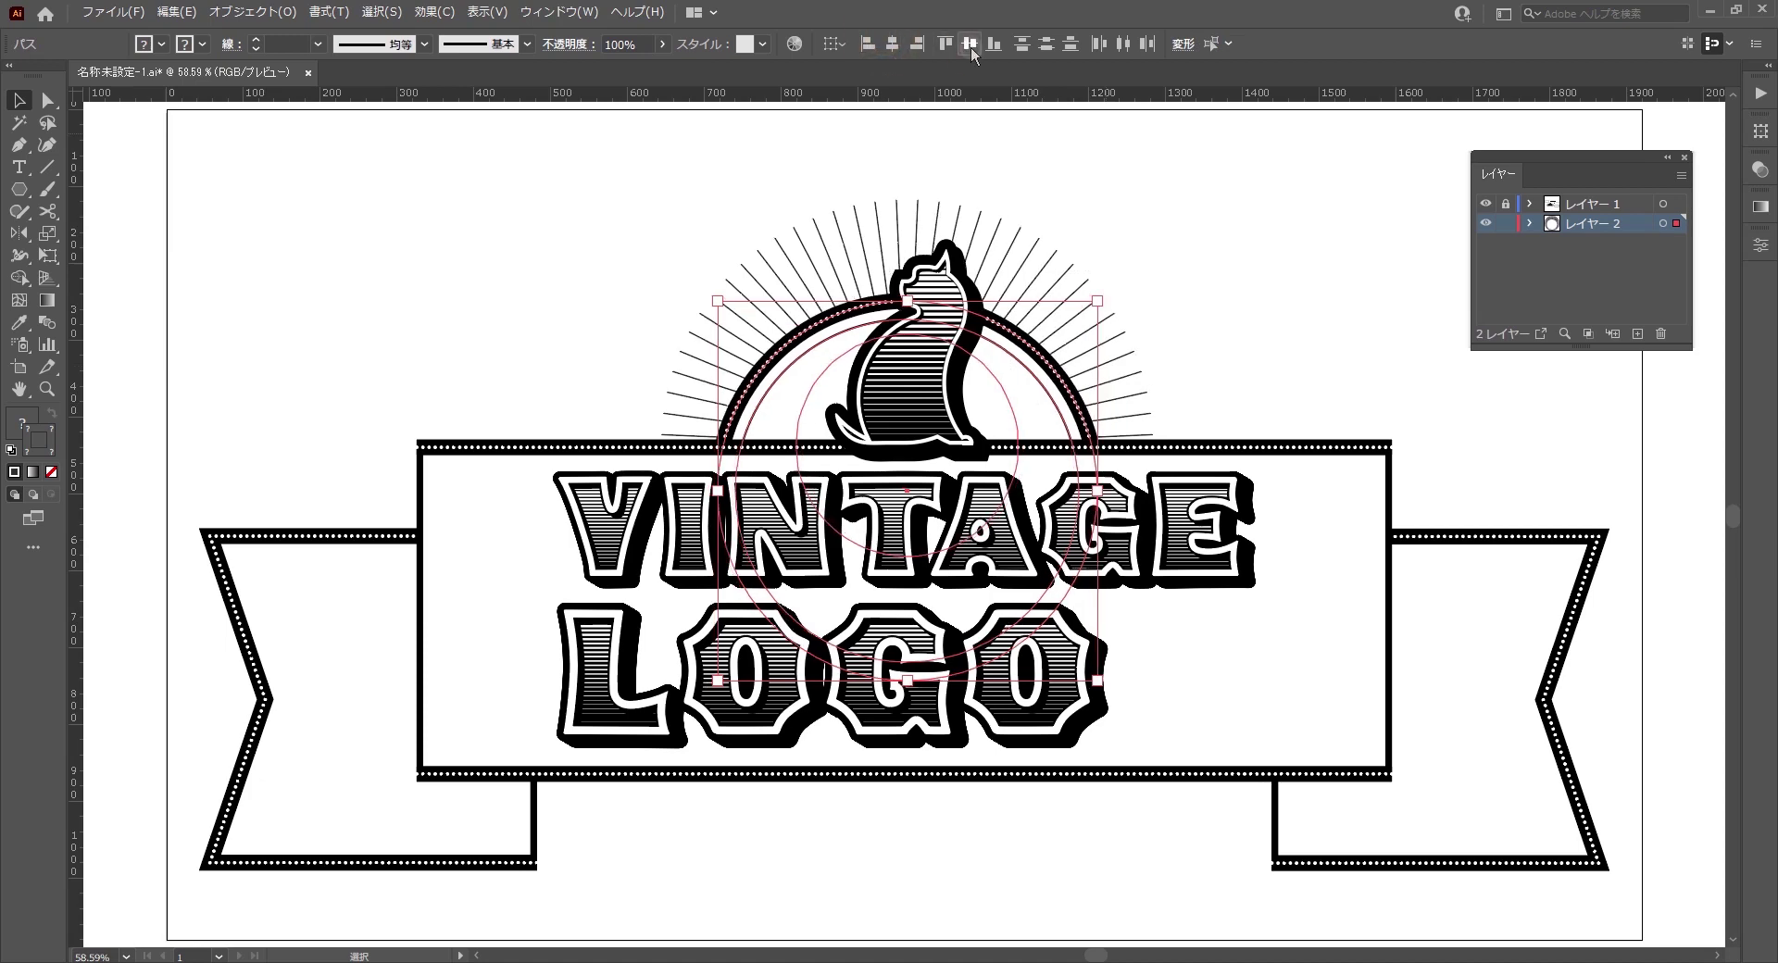
pyautogui.click(969, 44)
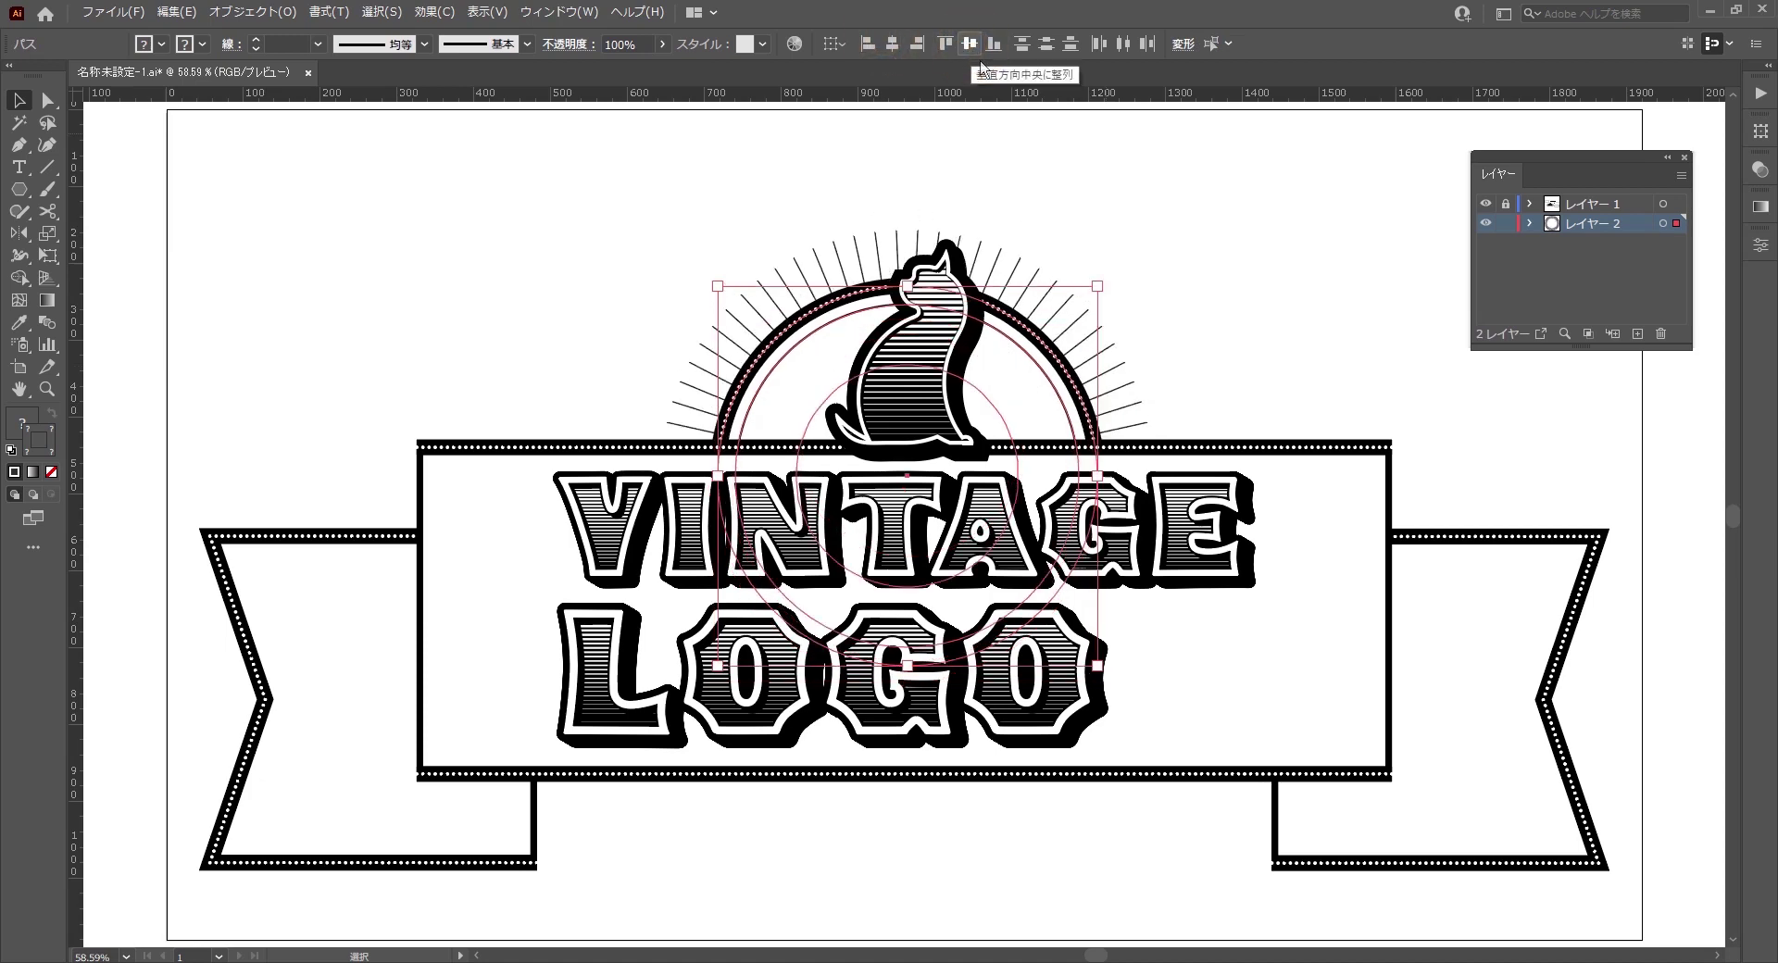
pyautogui.click(1321, 307)
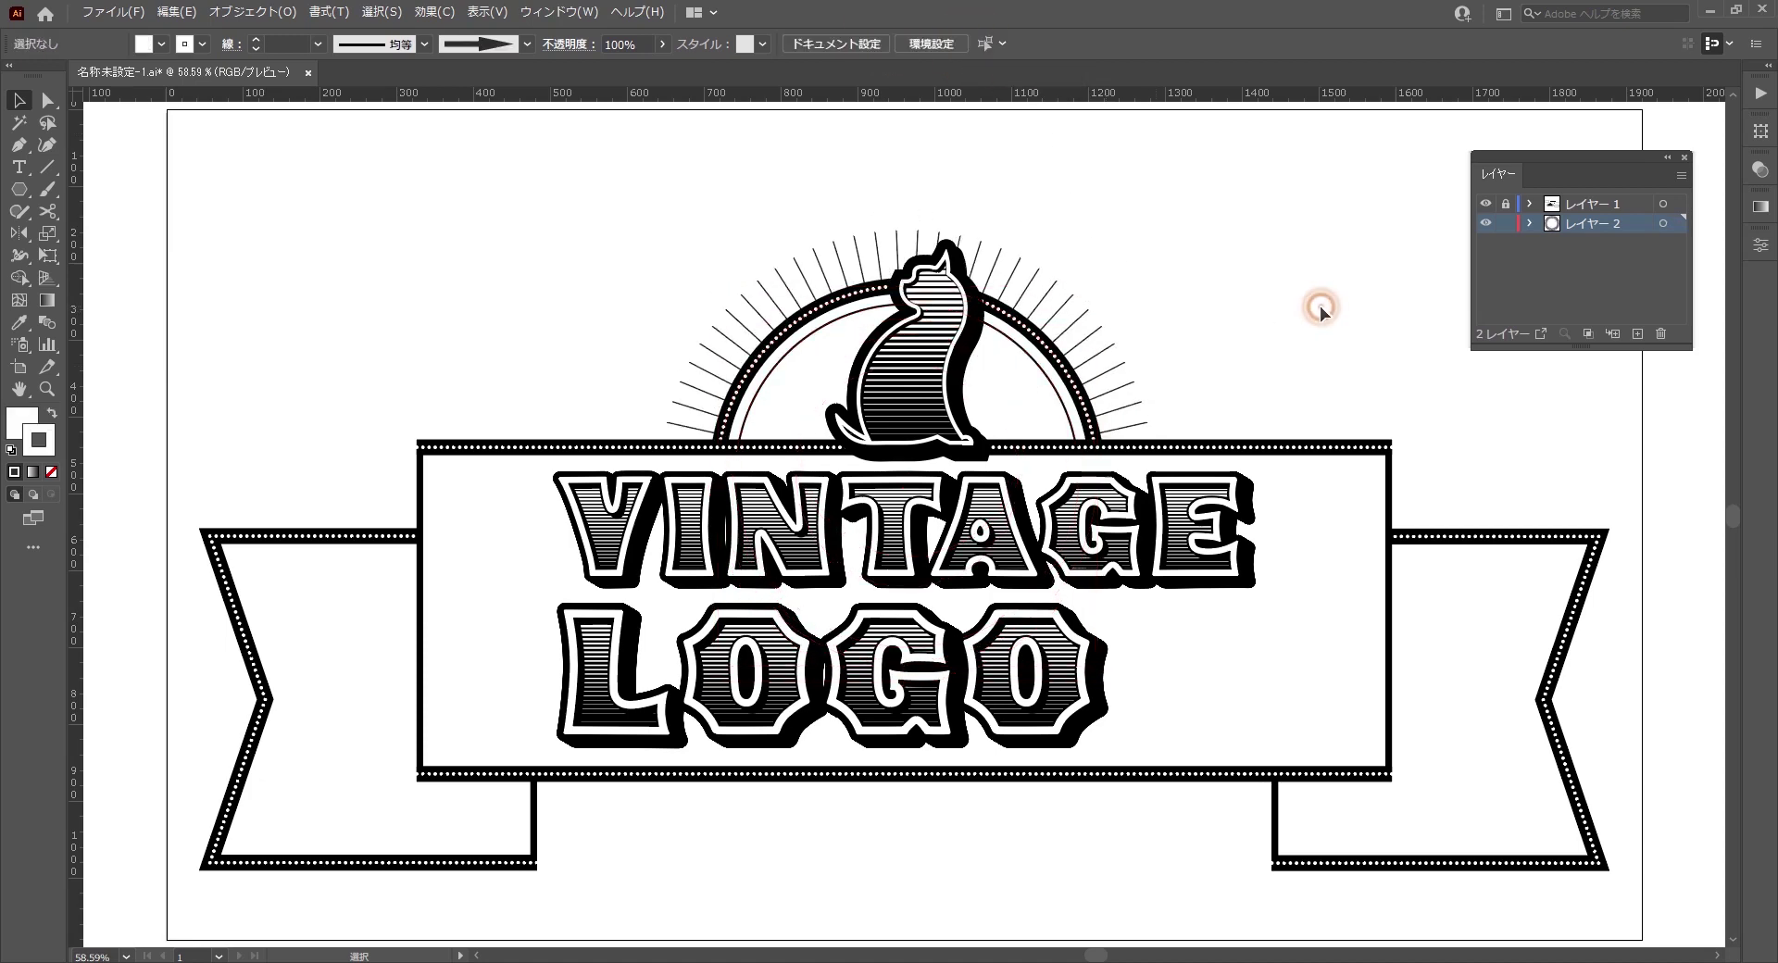
pyautogui.click(1006, 407)
pyautogui.moveTo(1018, 364); pyautogui.dragTo(1088, 343)
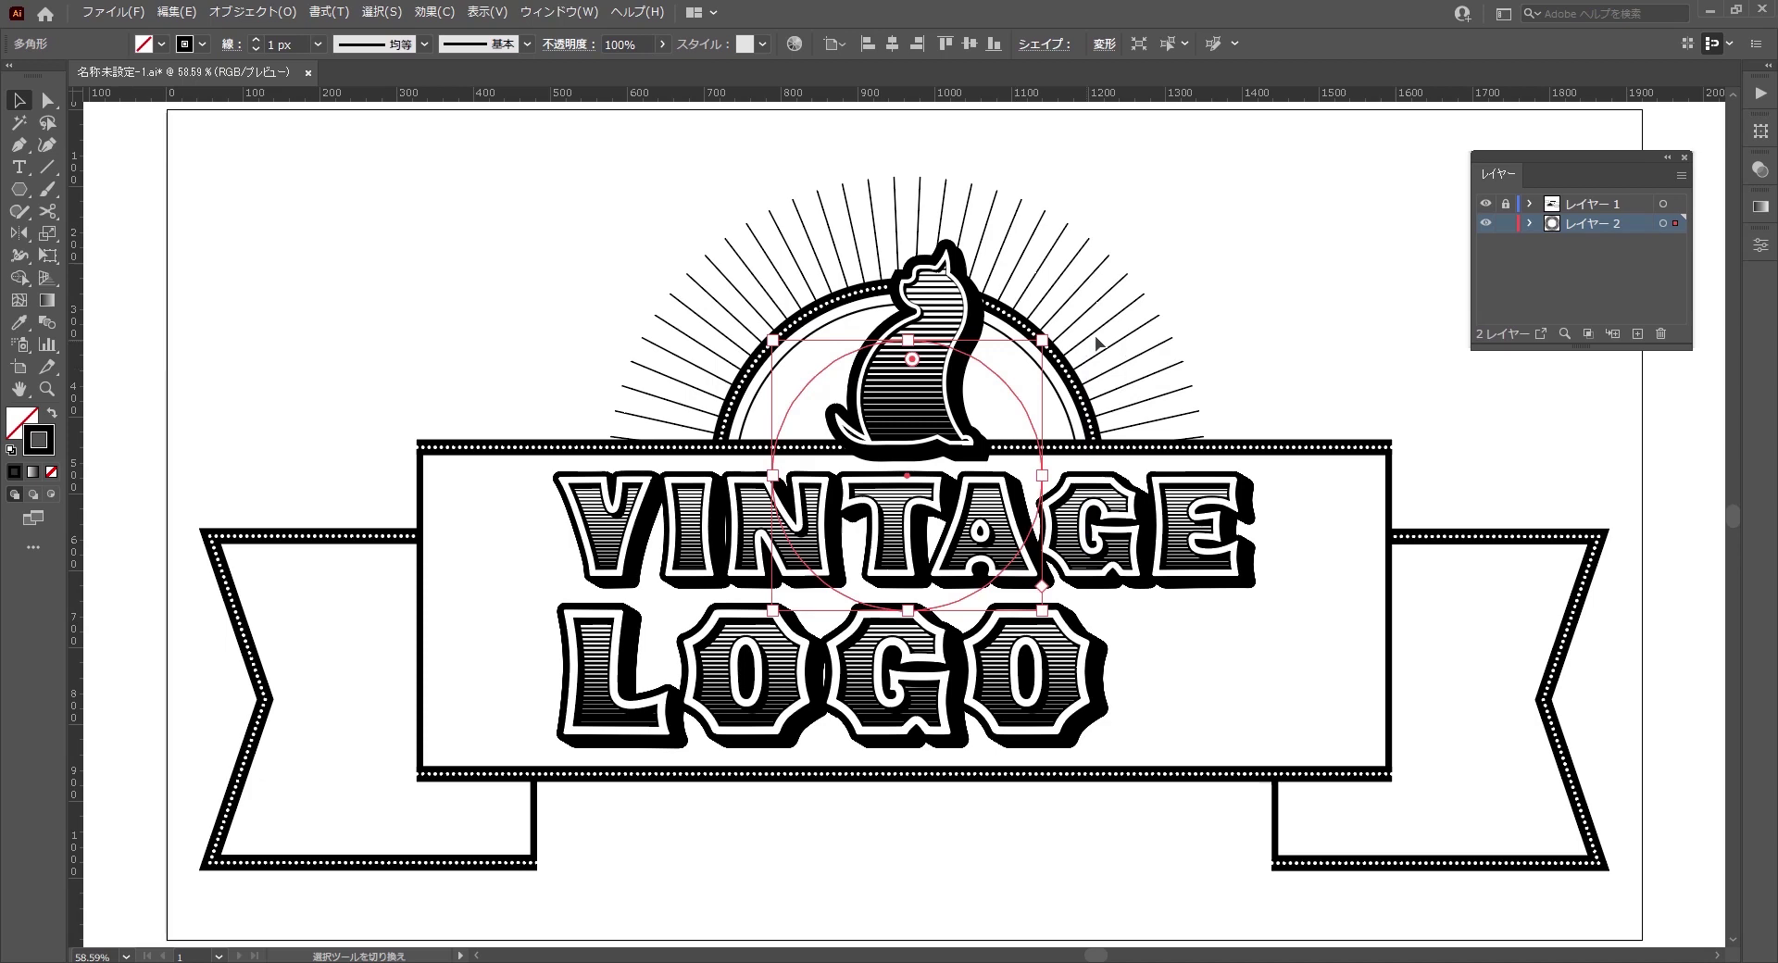
pyautogui.click(1258, 289)
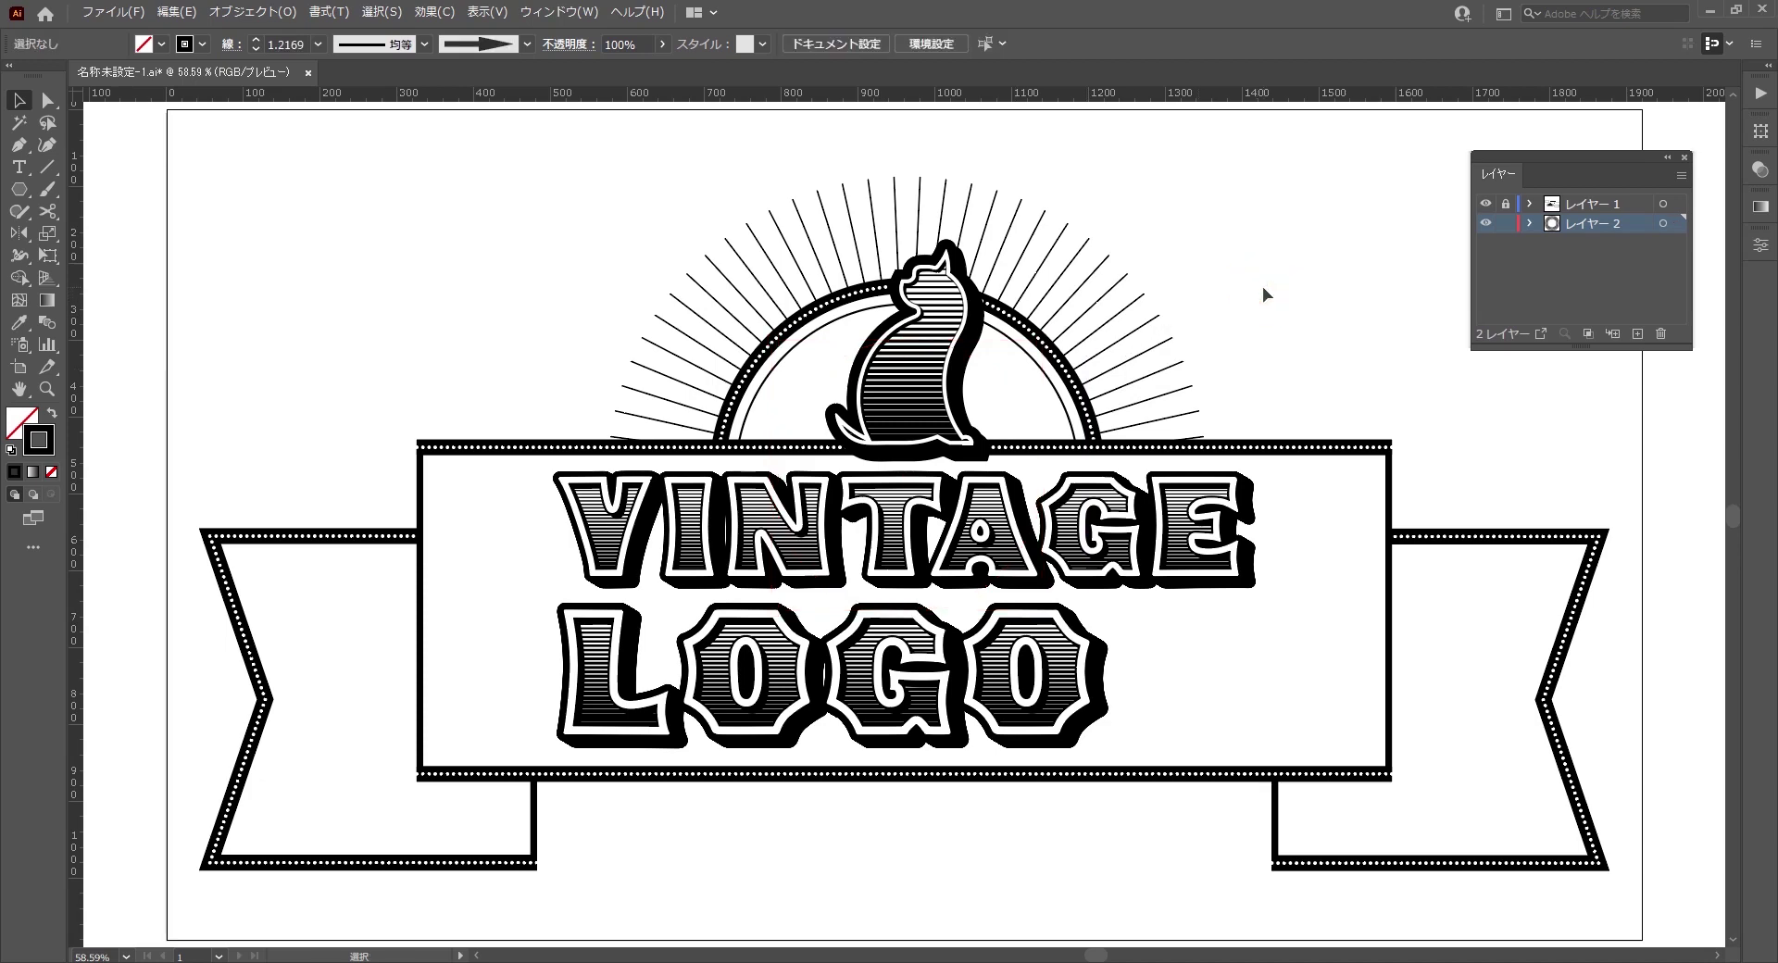
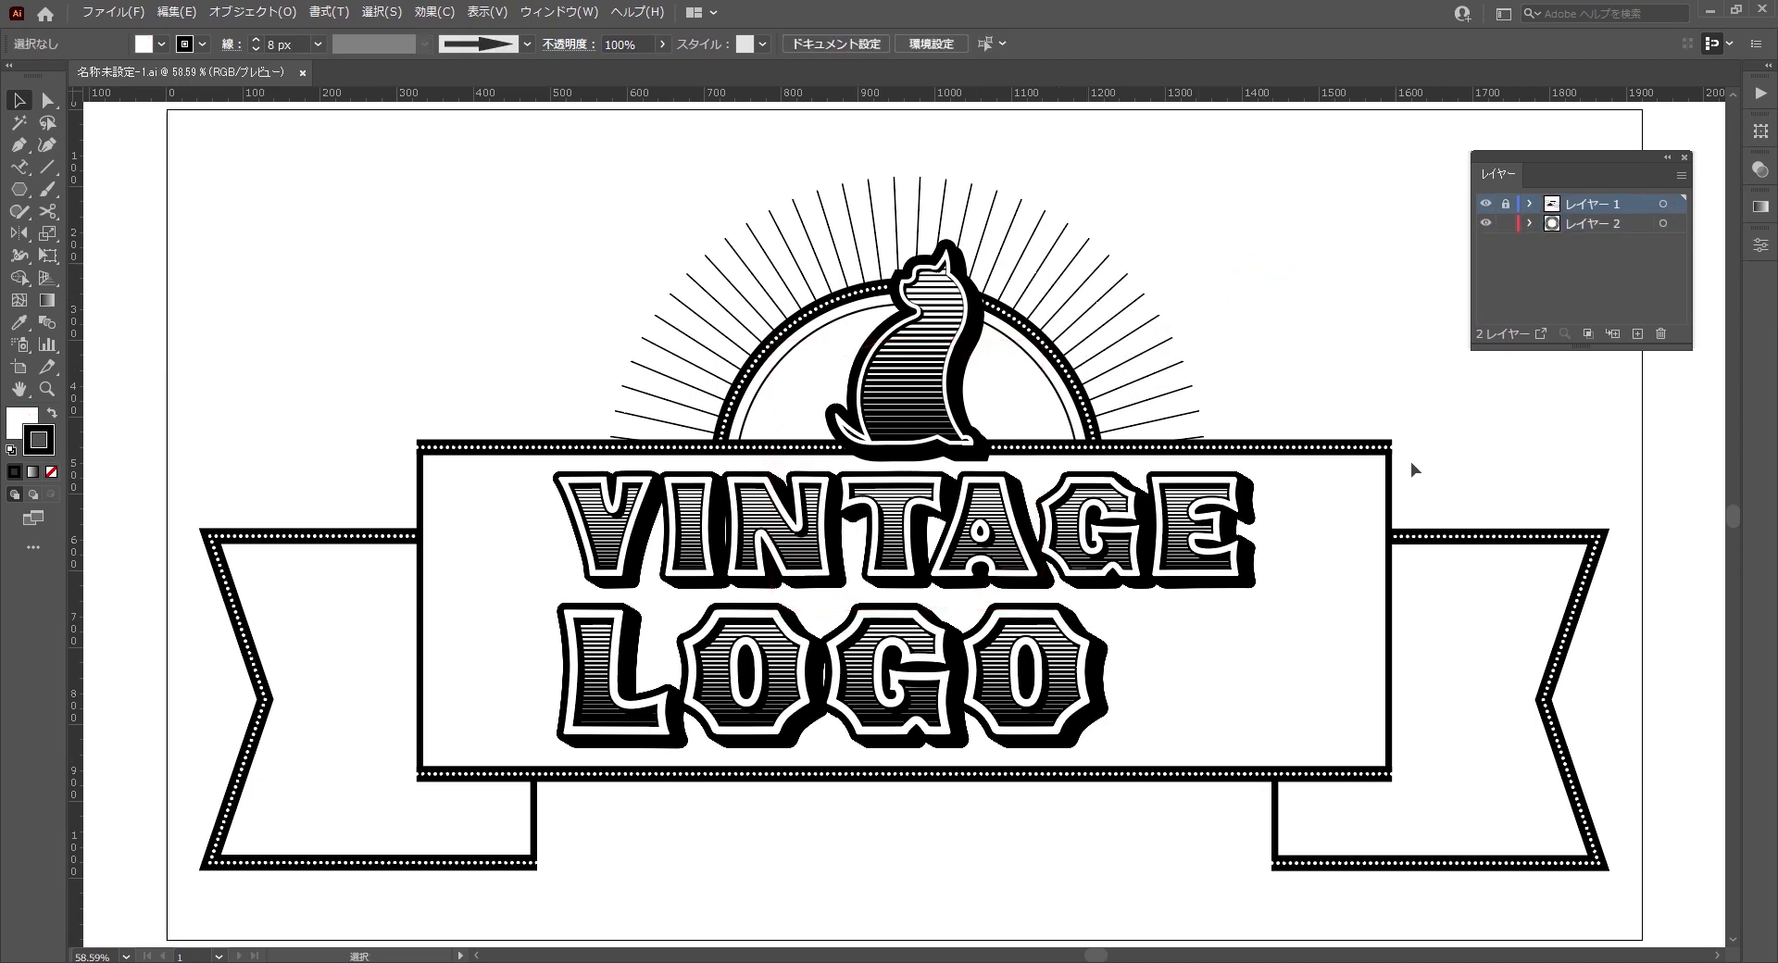
# - Lock the background layer and scale down the banner with its VINTAGE LOGO lettering
pyautogui.click(1506, 224)
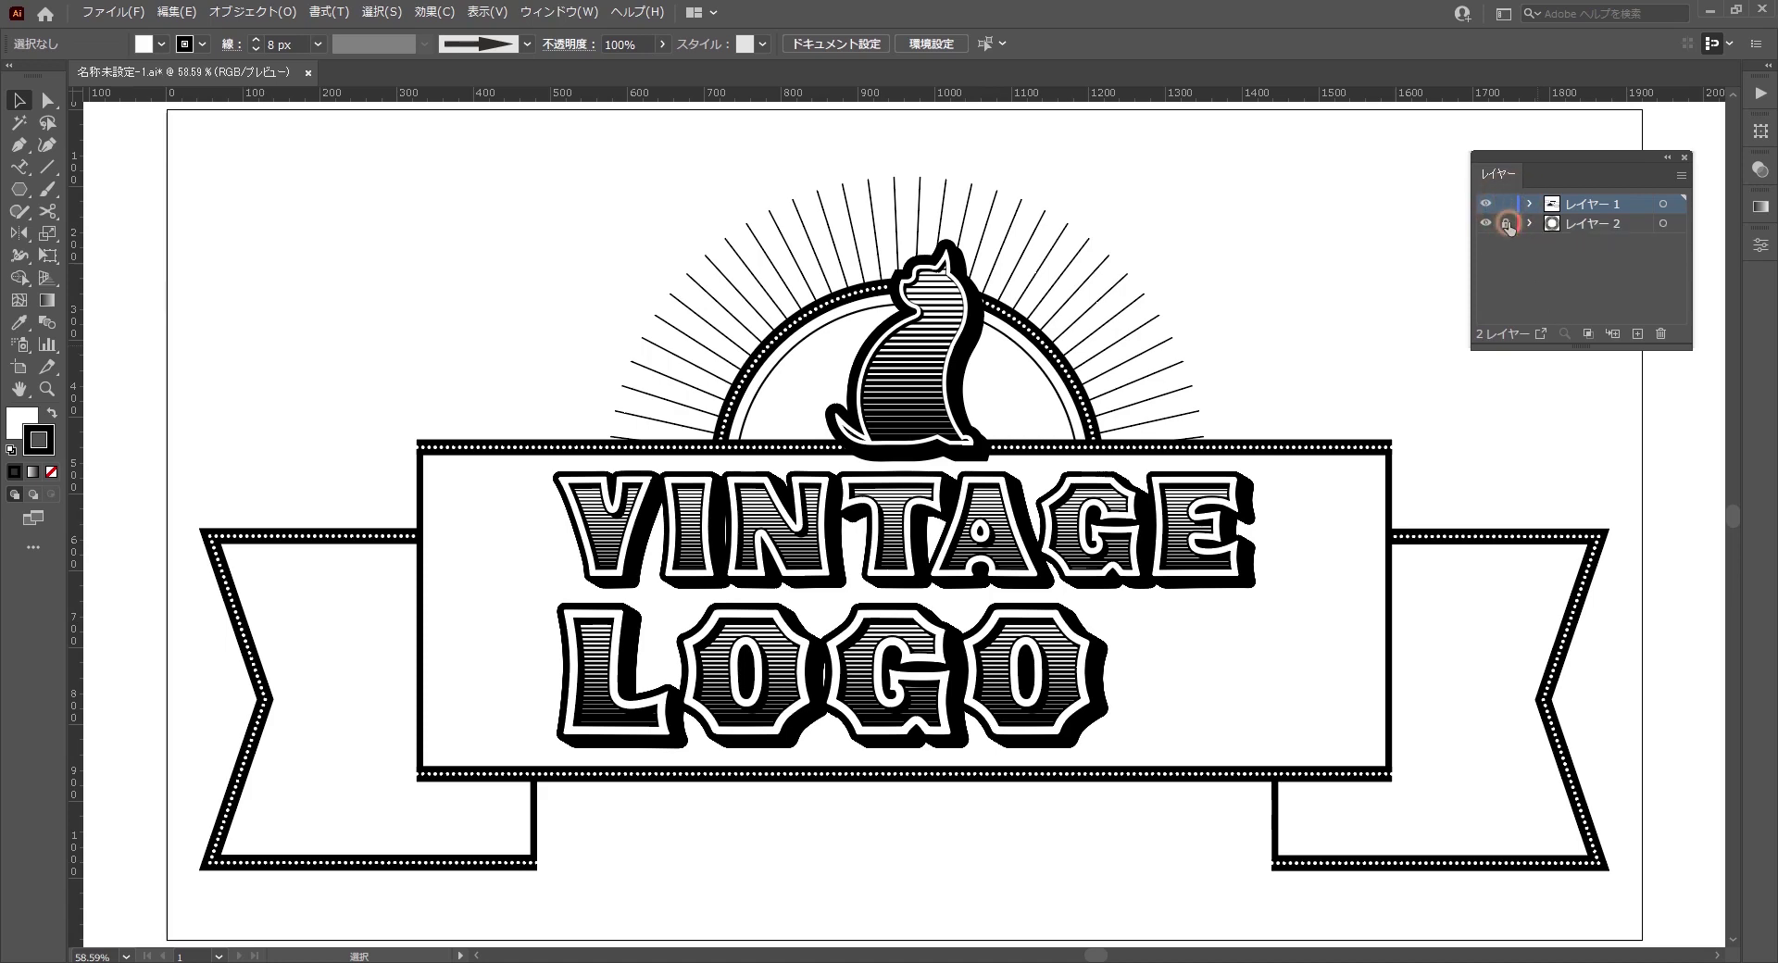
pyautogui.moveTo(1518, 904)
pyautogui.mouseDown()
pyautogui.moveTo(661, 654)
pyautogui.moveTo(319, 426)
pyautogui.mouseUp()
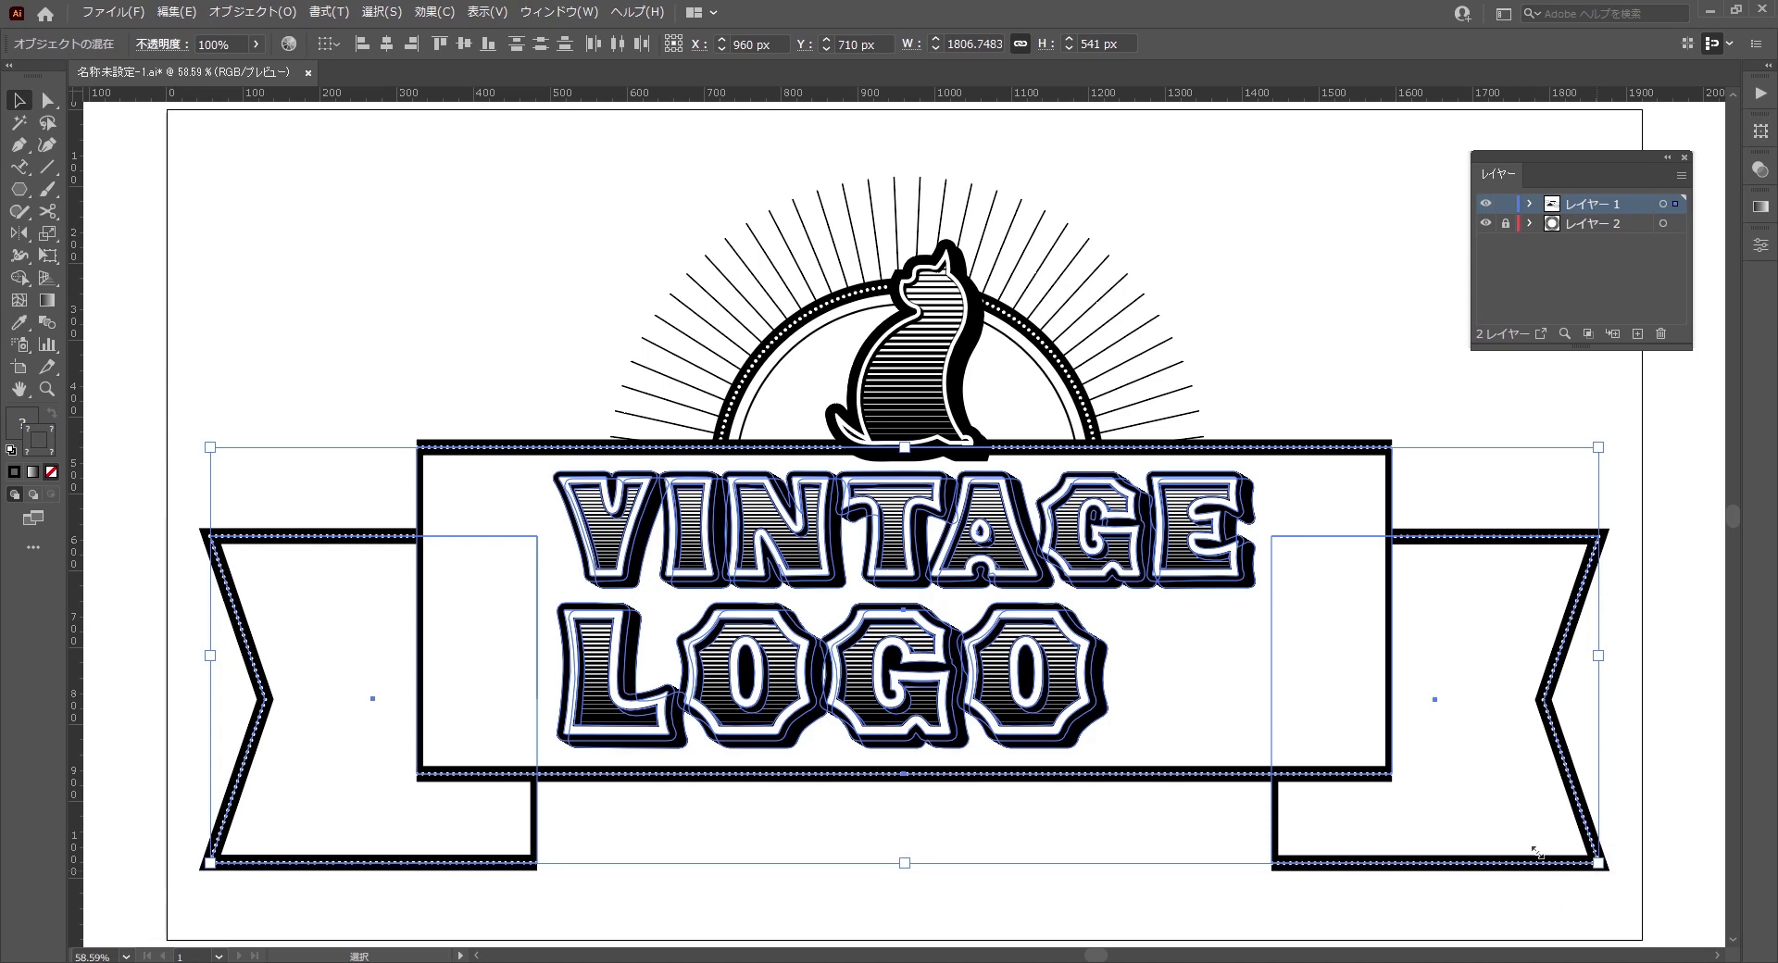
pyautogui.moveTo(1535, 852); pyautogui.dragTo(1496, 846)
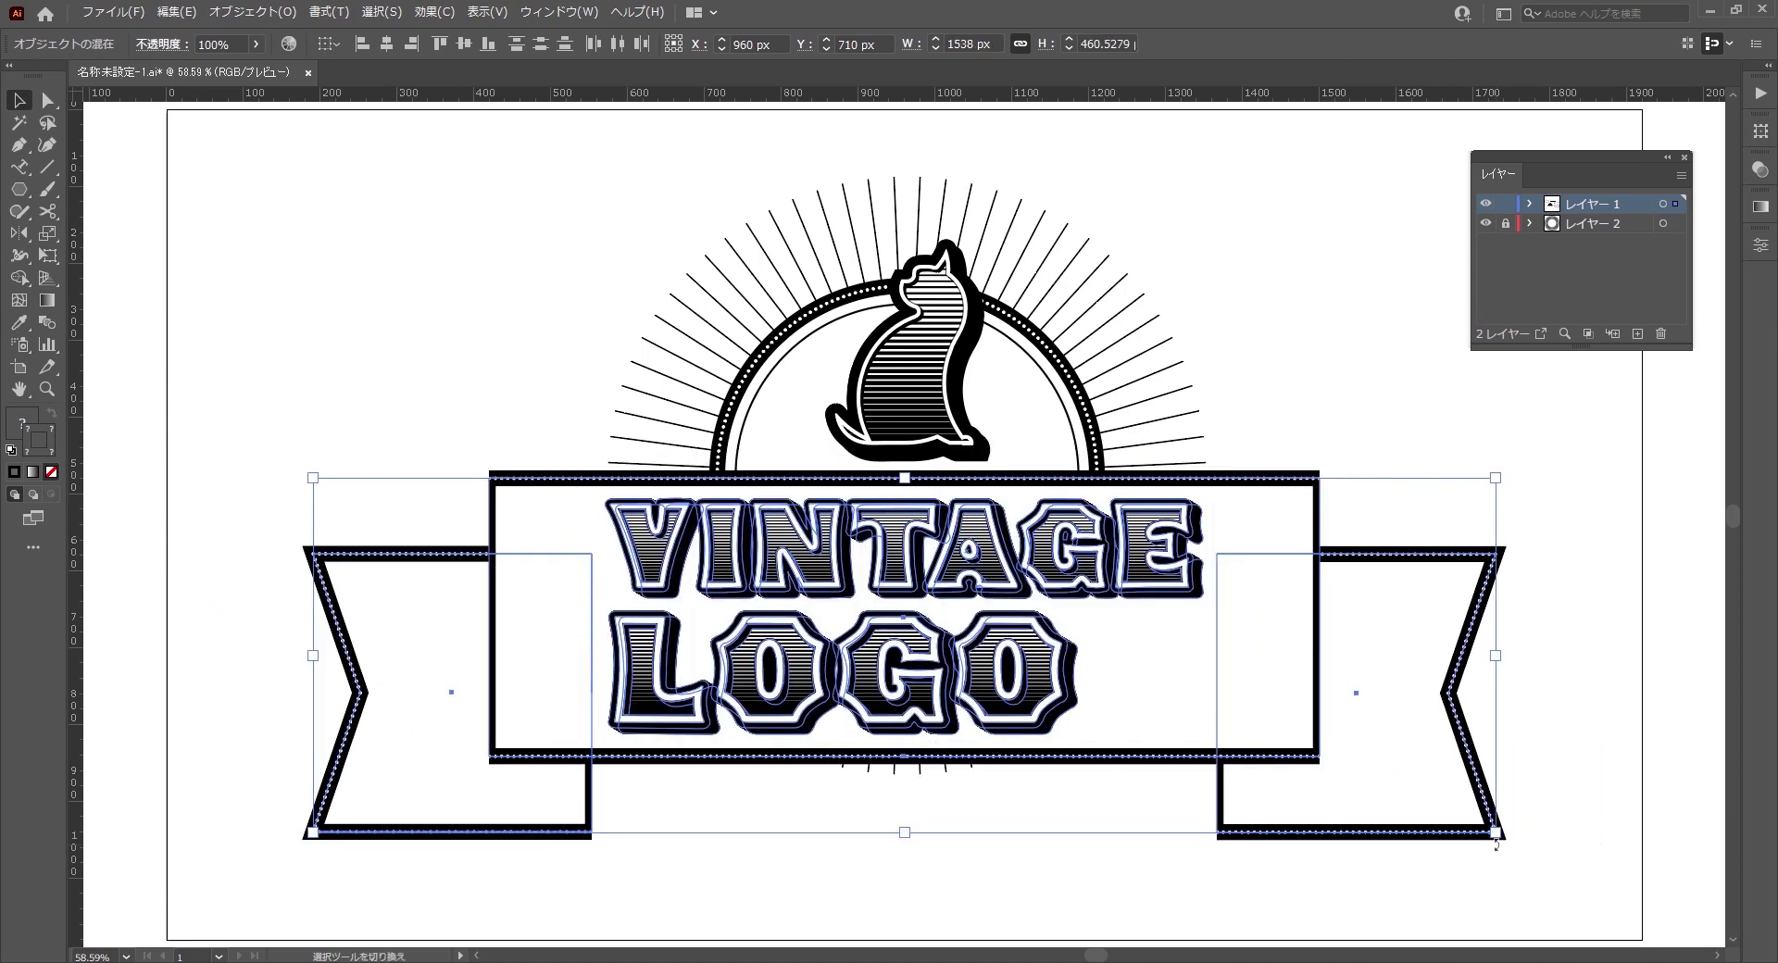
# - Move the entire logo lower on the artboard
pyautogui.click(1399, 207)
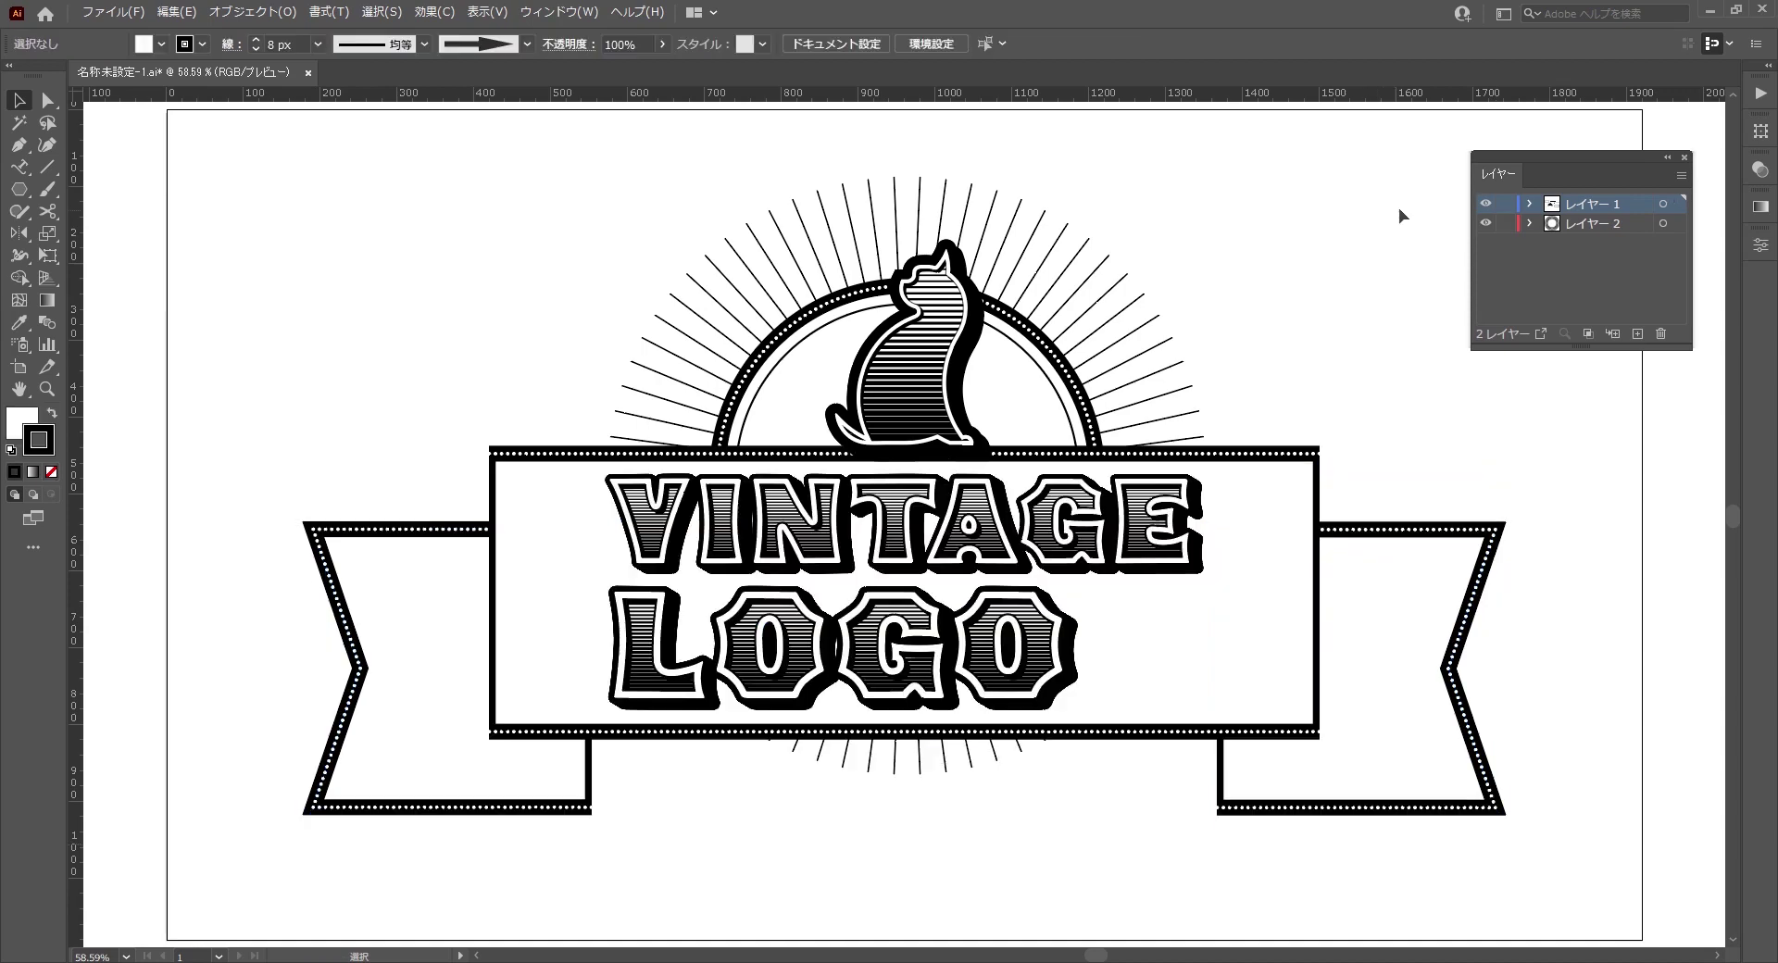
pyautogui.moveTo(1398, 207); pyautogui.dragTo(397, 852)
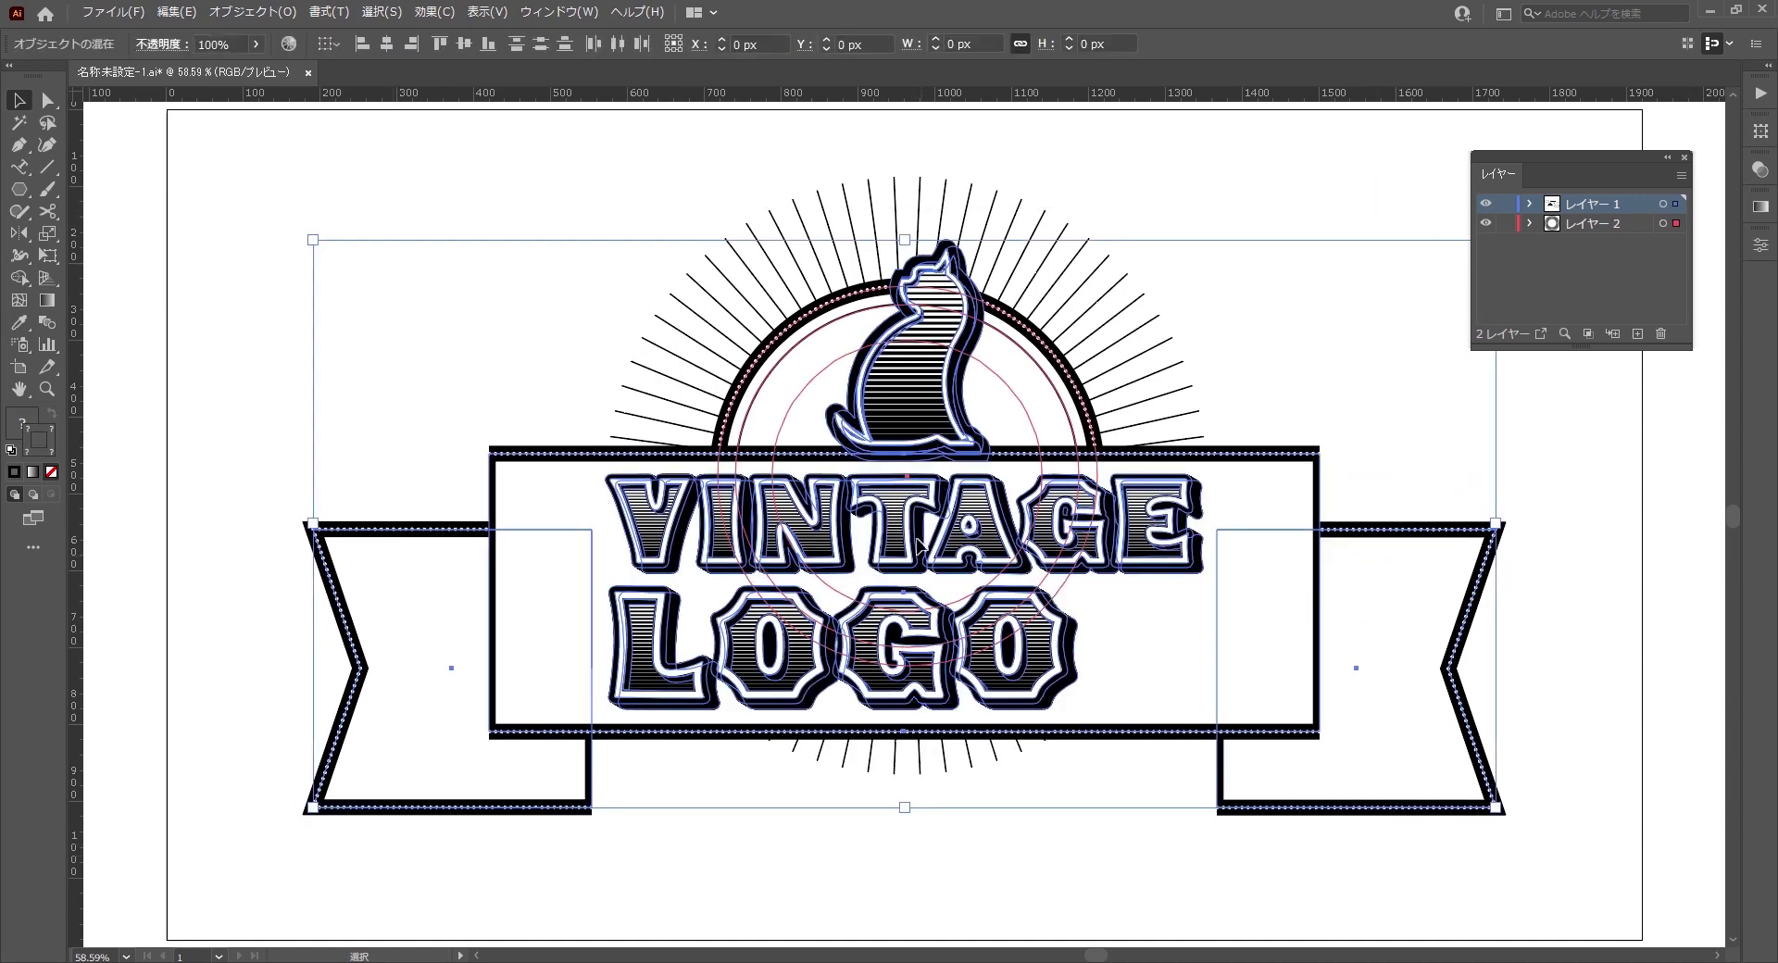
pyautogui.moveTo(916, 515); pyautogui.dragTo(923, 547)
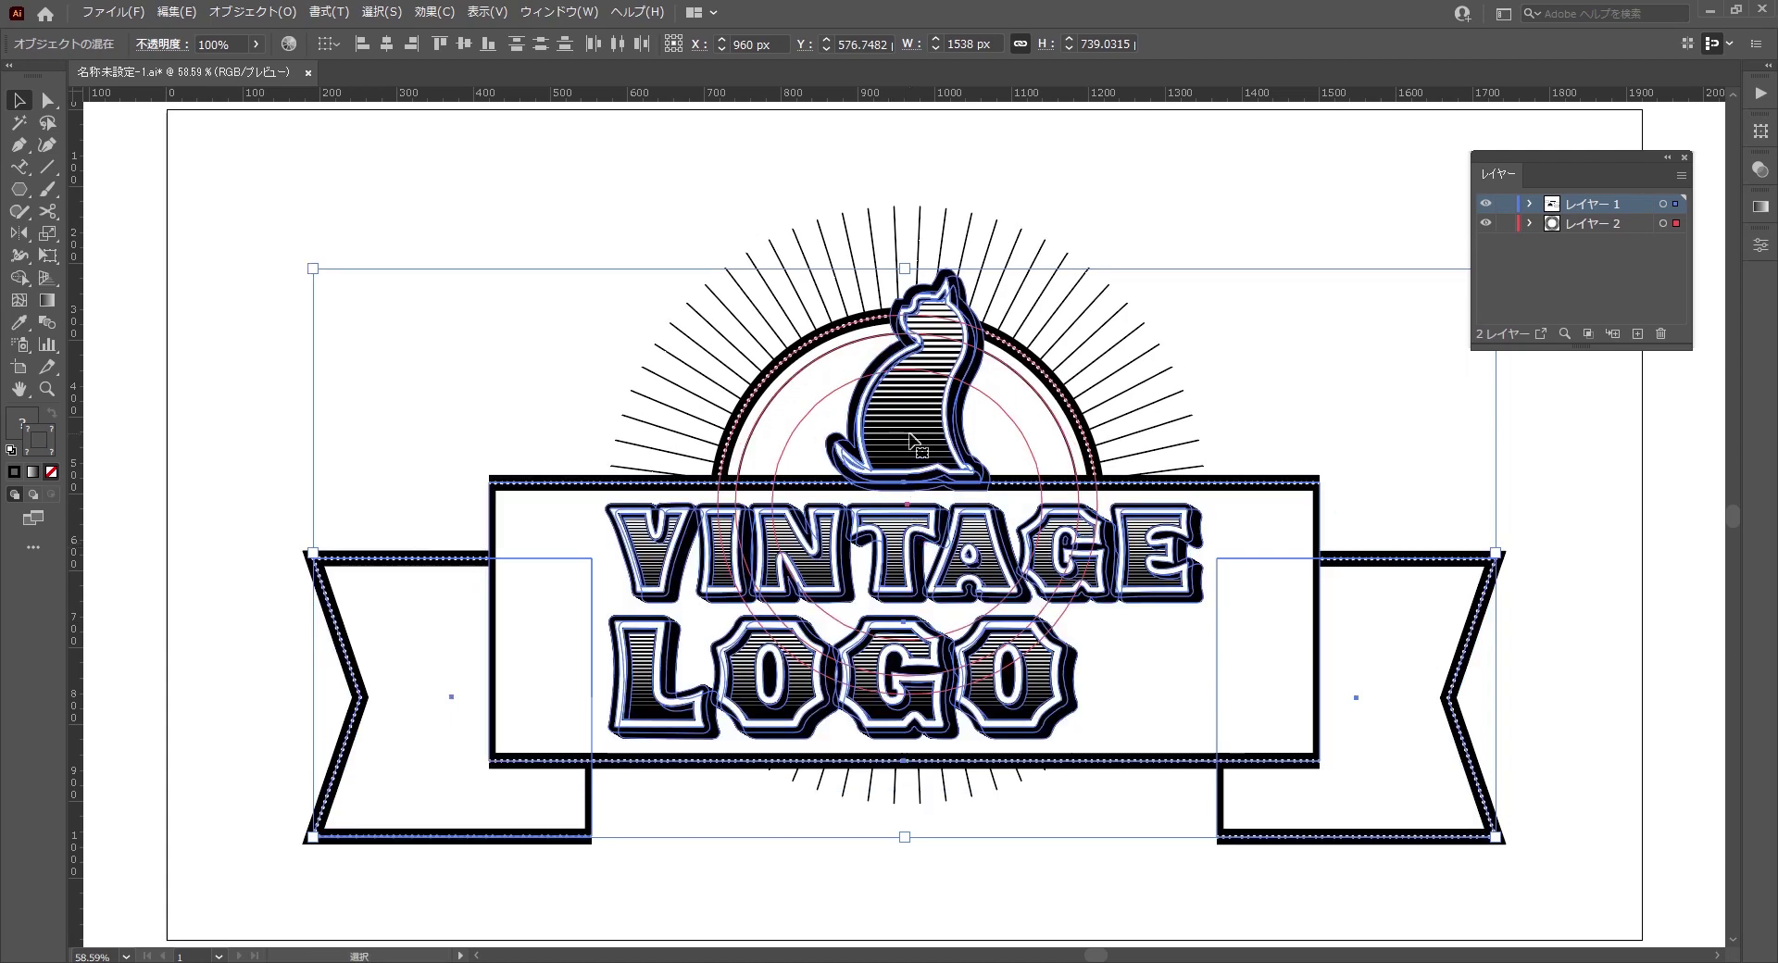
pyautogui.moveTo(910, 440); pyautogui.dragTo(911, 452)
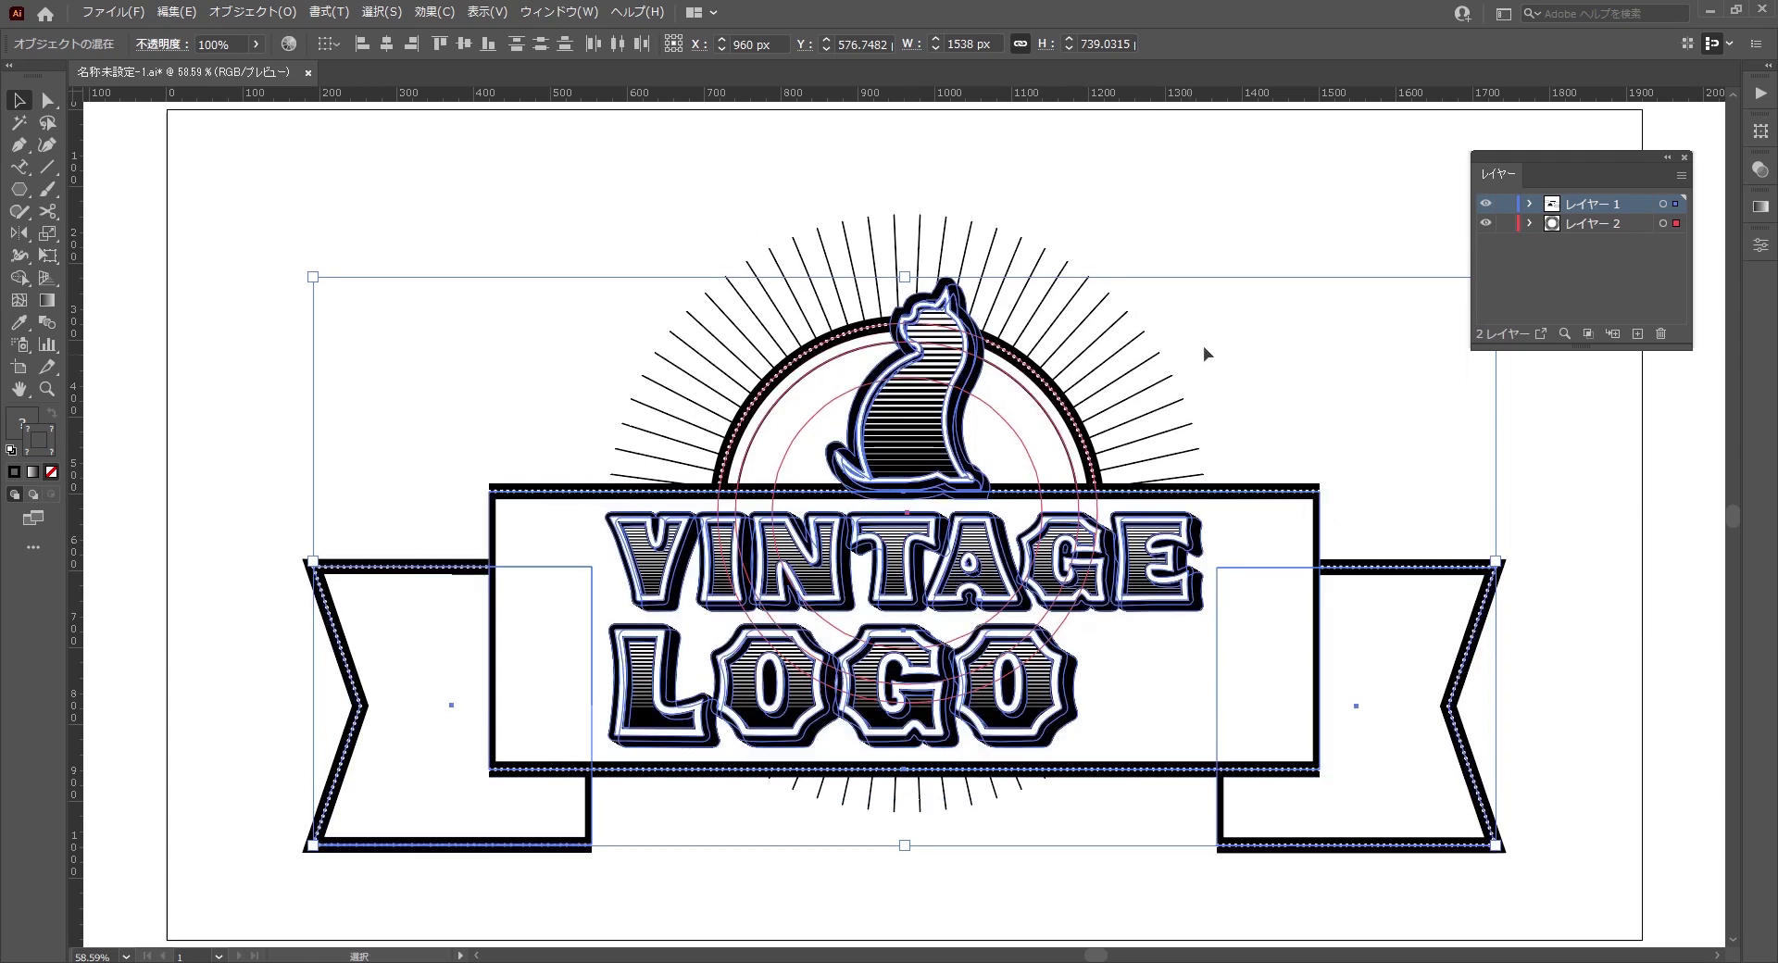
pyautogui.click(1286, 325)
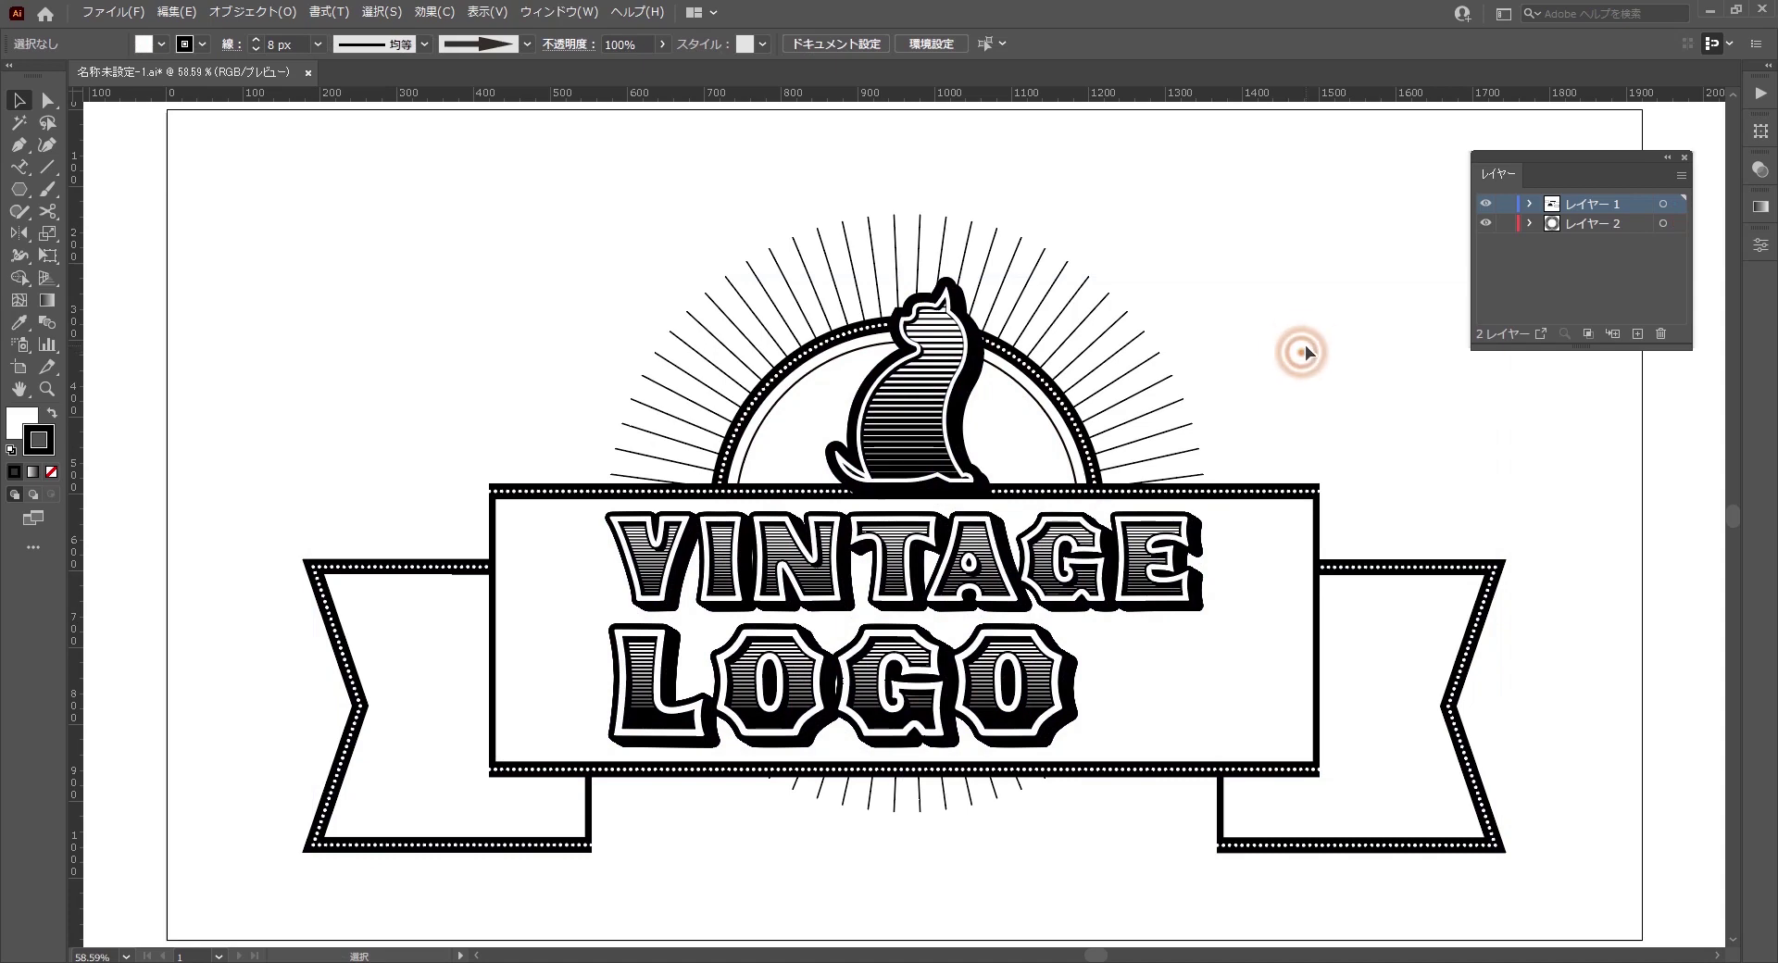
# - Lock Layer 1 and enlarge the thin circle around the cat from 446 px to about 660 px
pyautogui.click(1506, 204)
pyautogui.click(1030, 400)
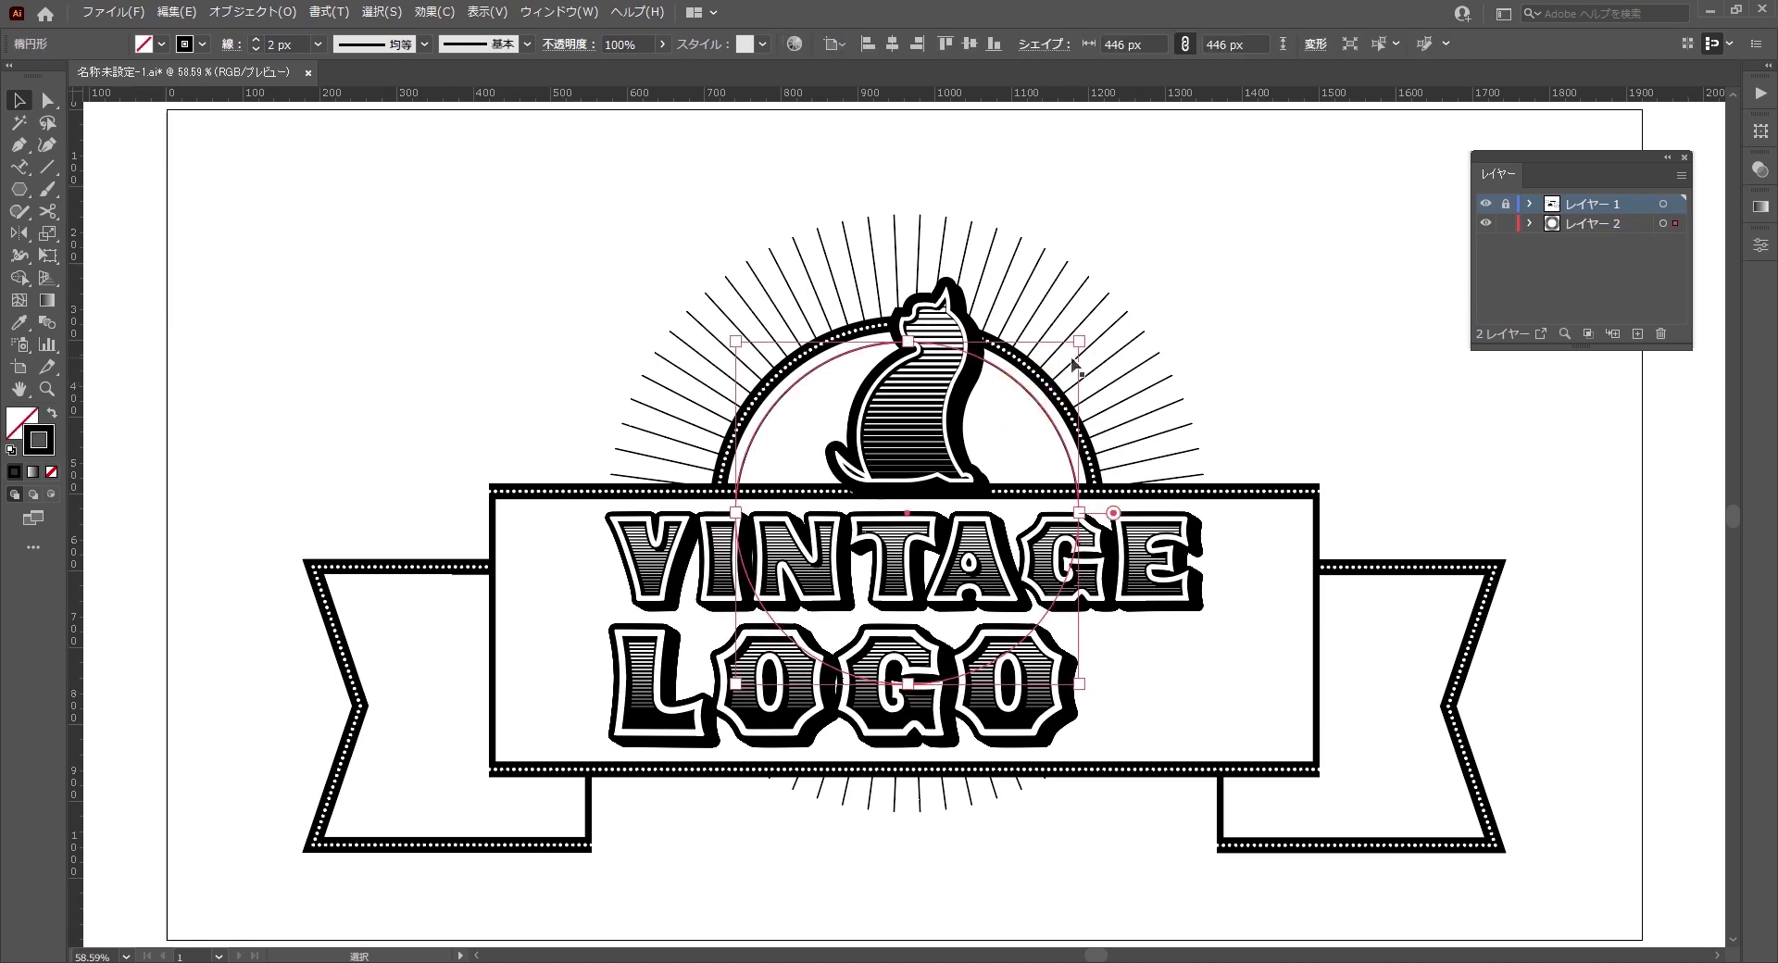
pyautogui.press('v')
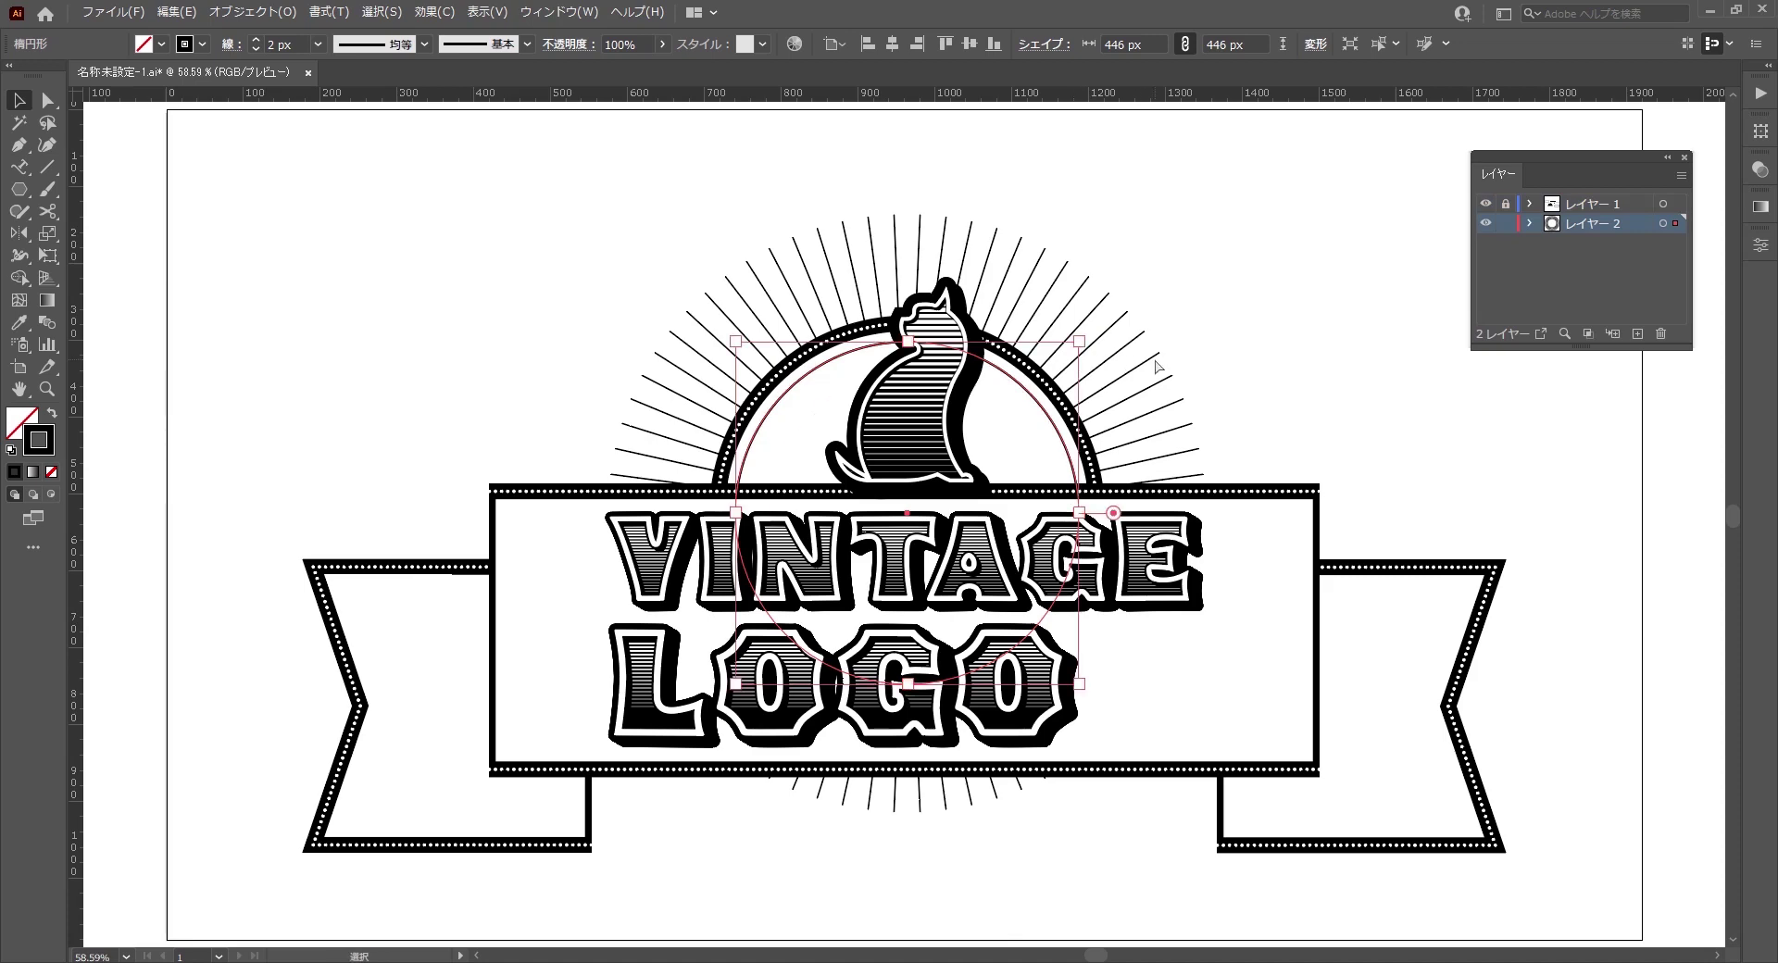
pyautogui.moveTo(1085, 345); pyautogui.dragTo(1204, 262)
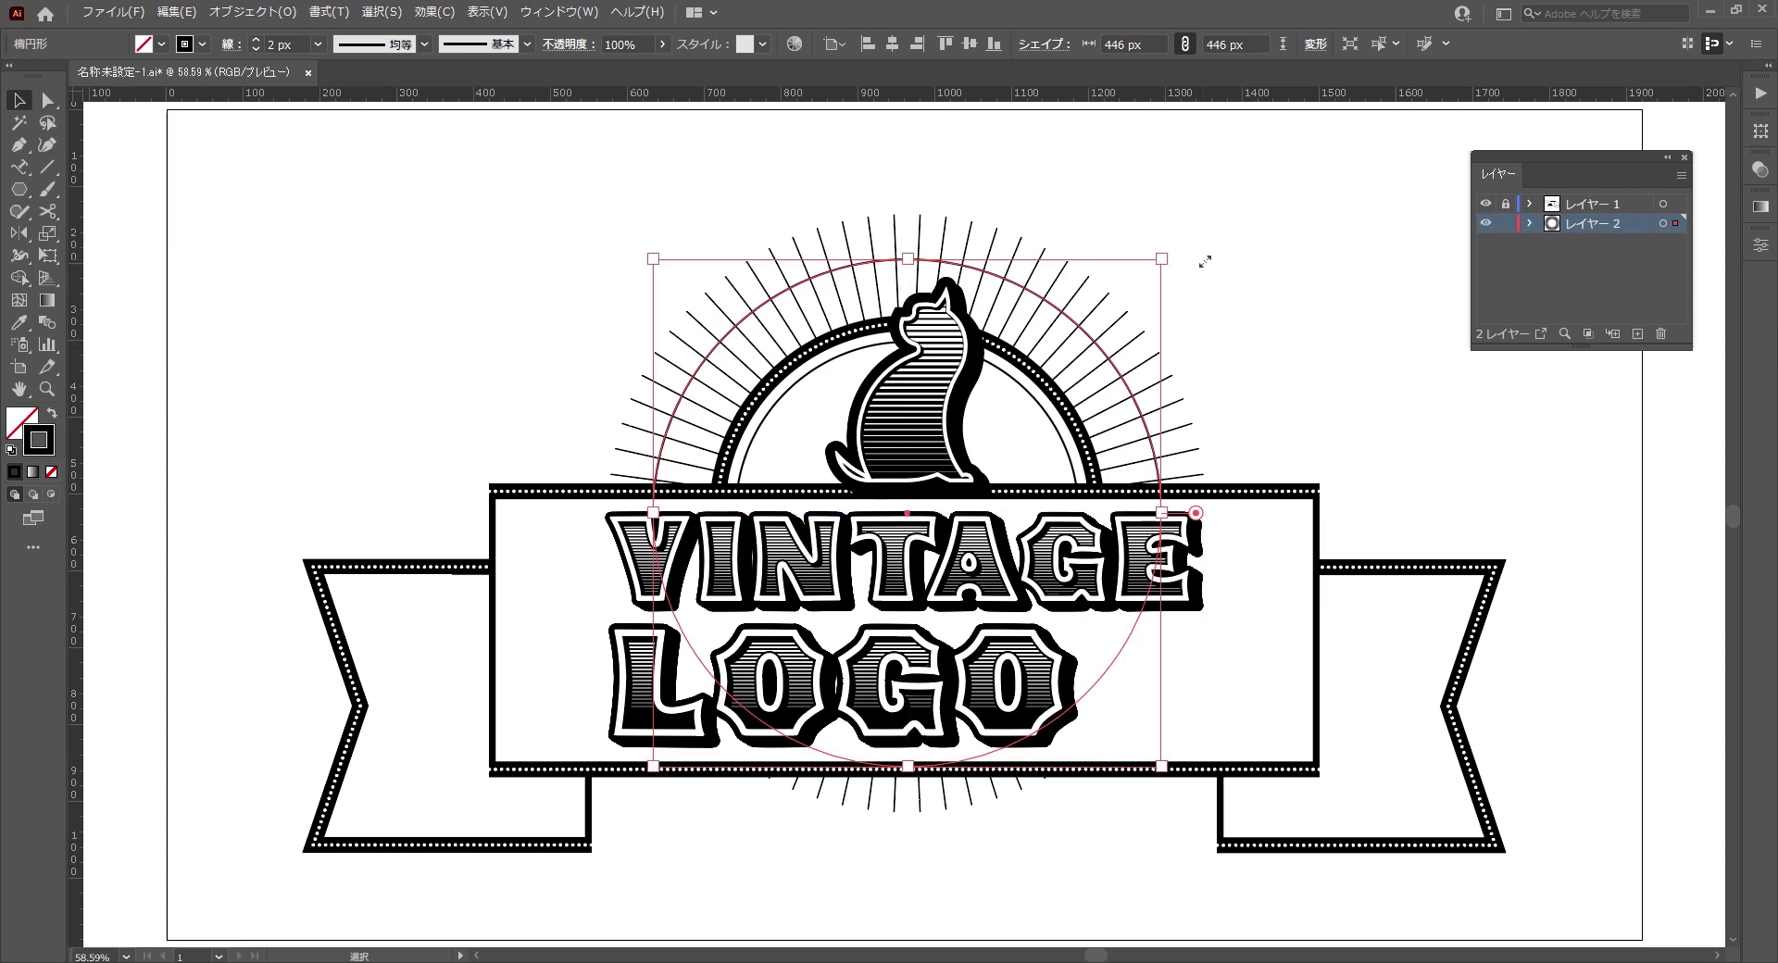
pyautogui.click(1353, 399)
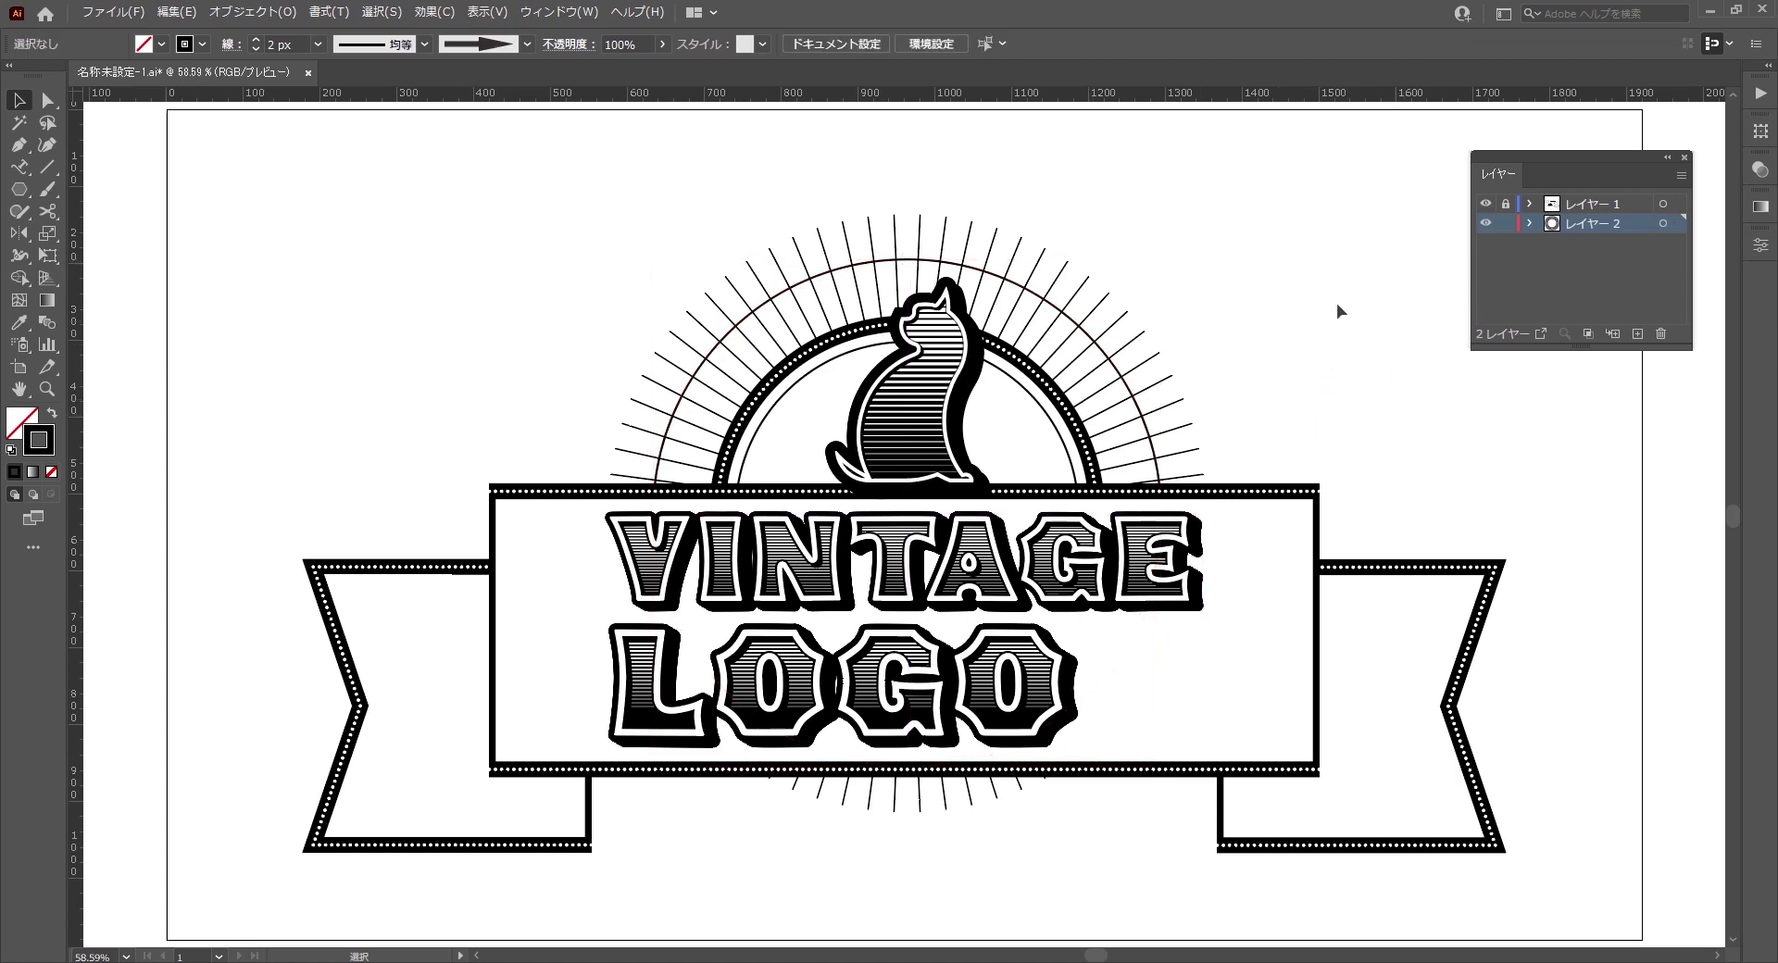
pyautogui.click(1079, 330)
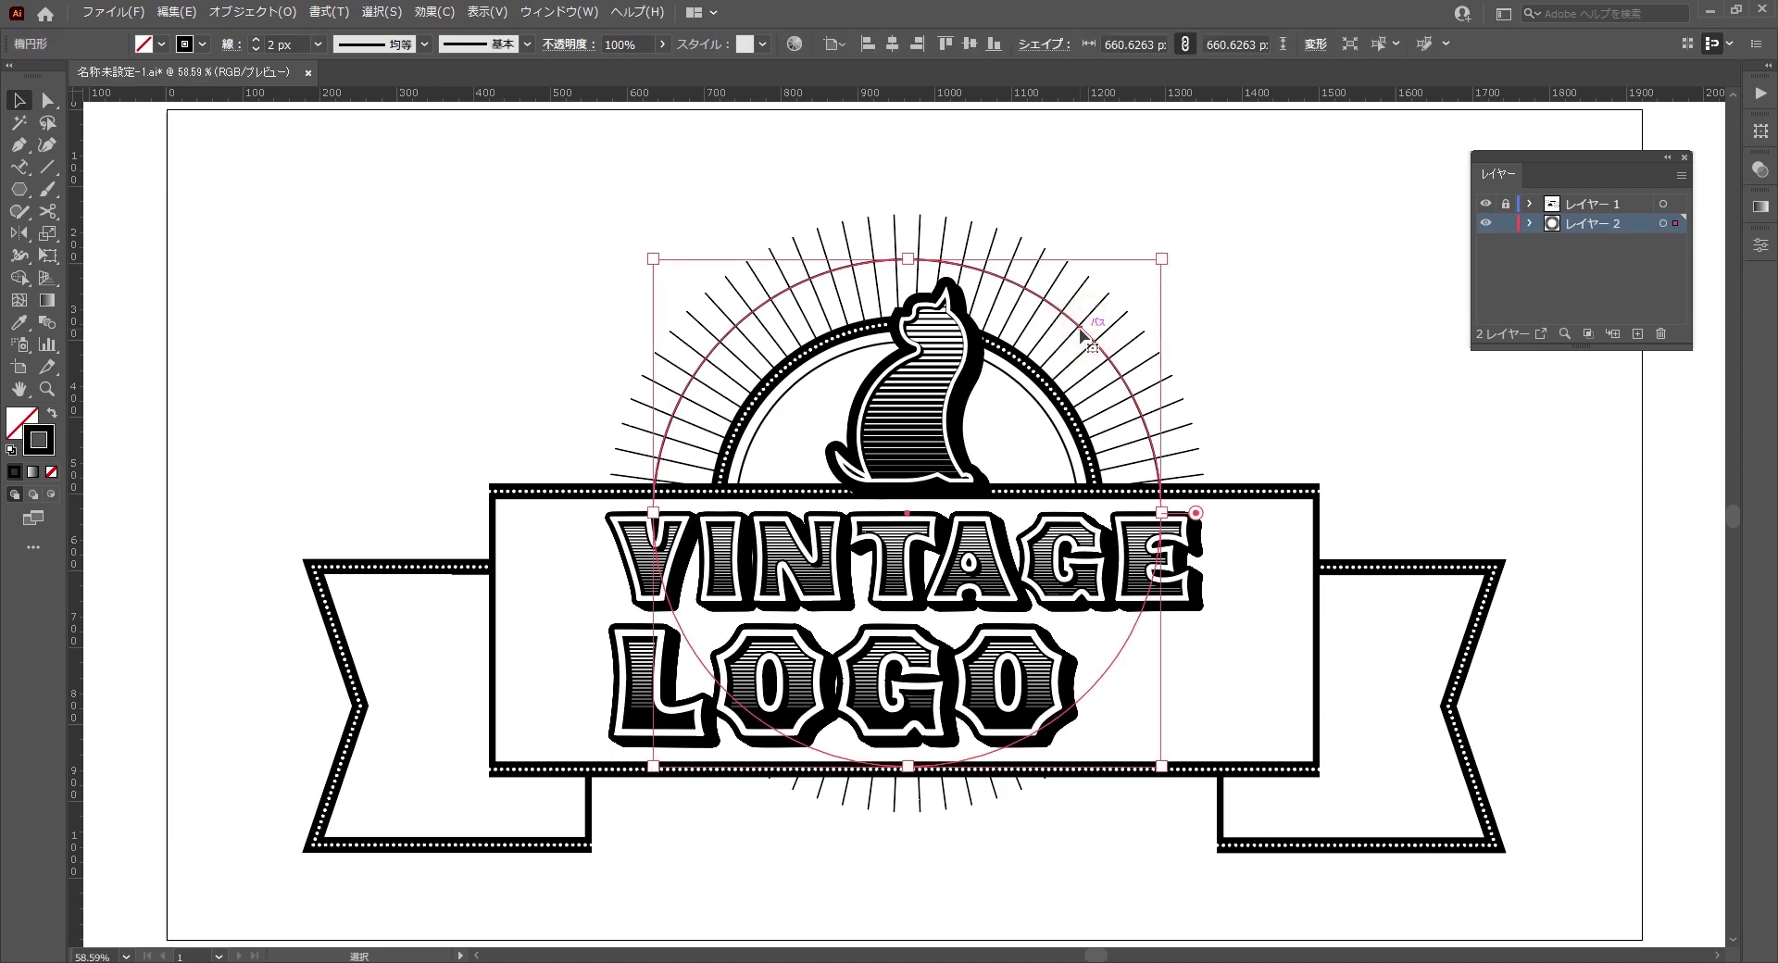
# - Paste the words 'adobe illustrator cc' as type running along the circle
pyautogui.click(18, 167)
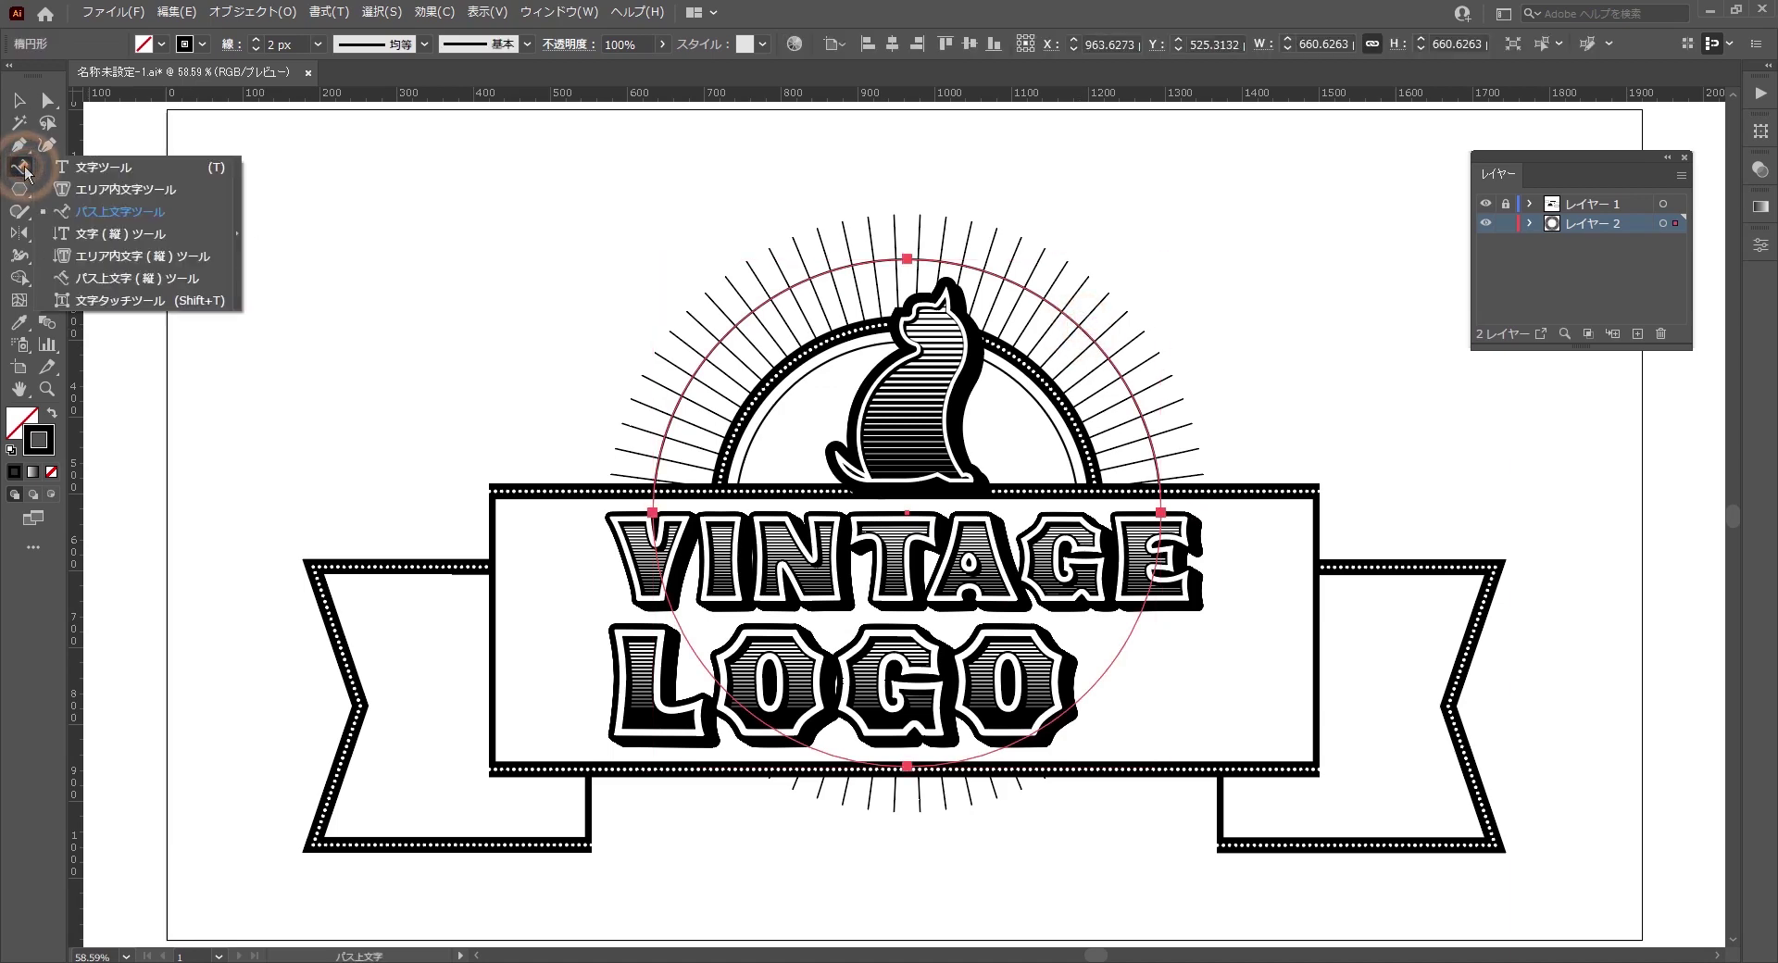
pyautogui.click(126, 216)
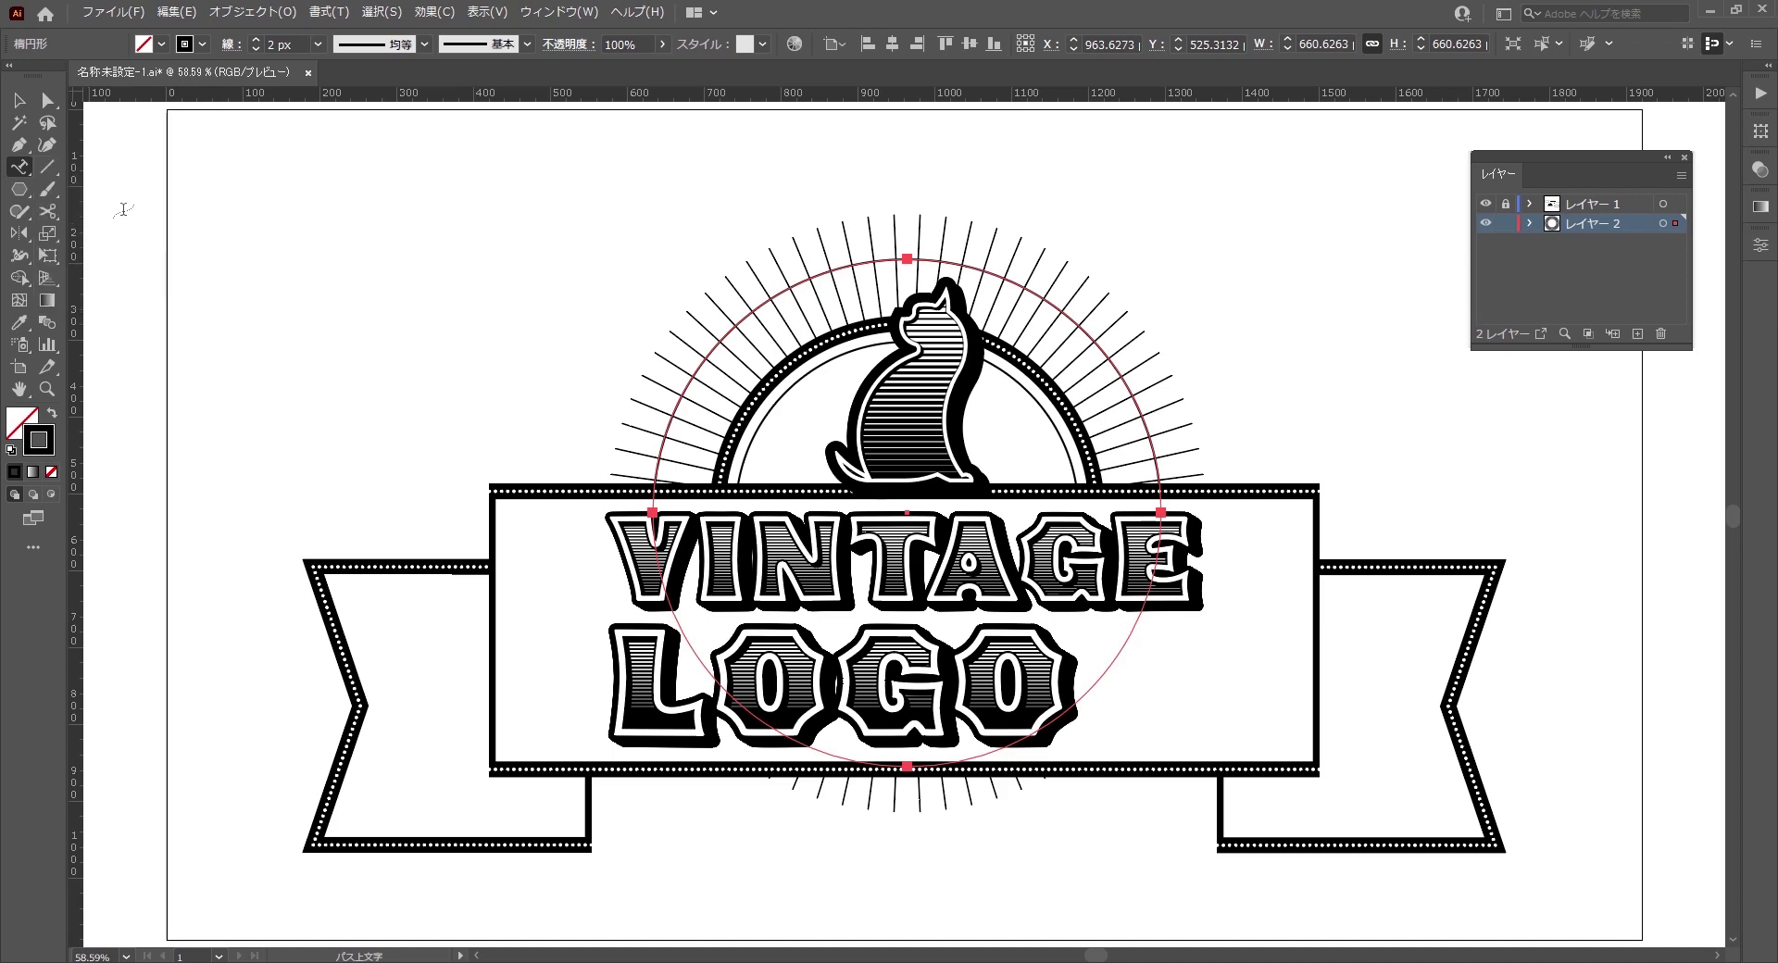
pyautogui.click(657, 468)
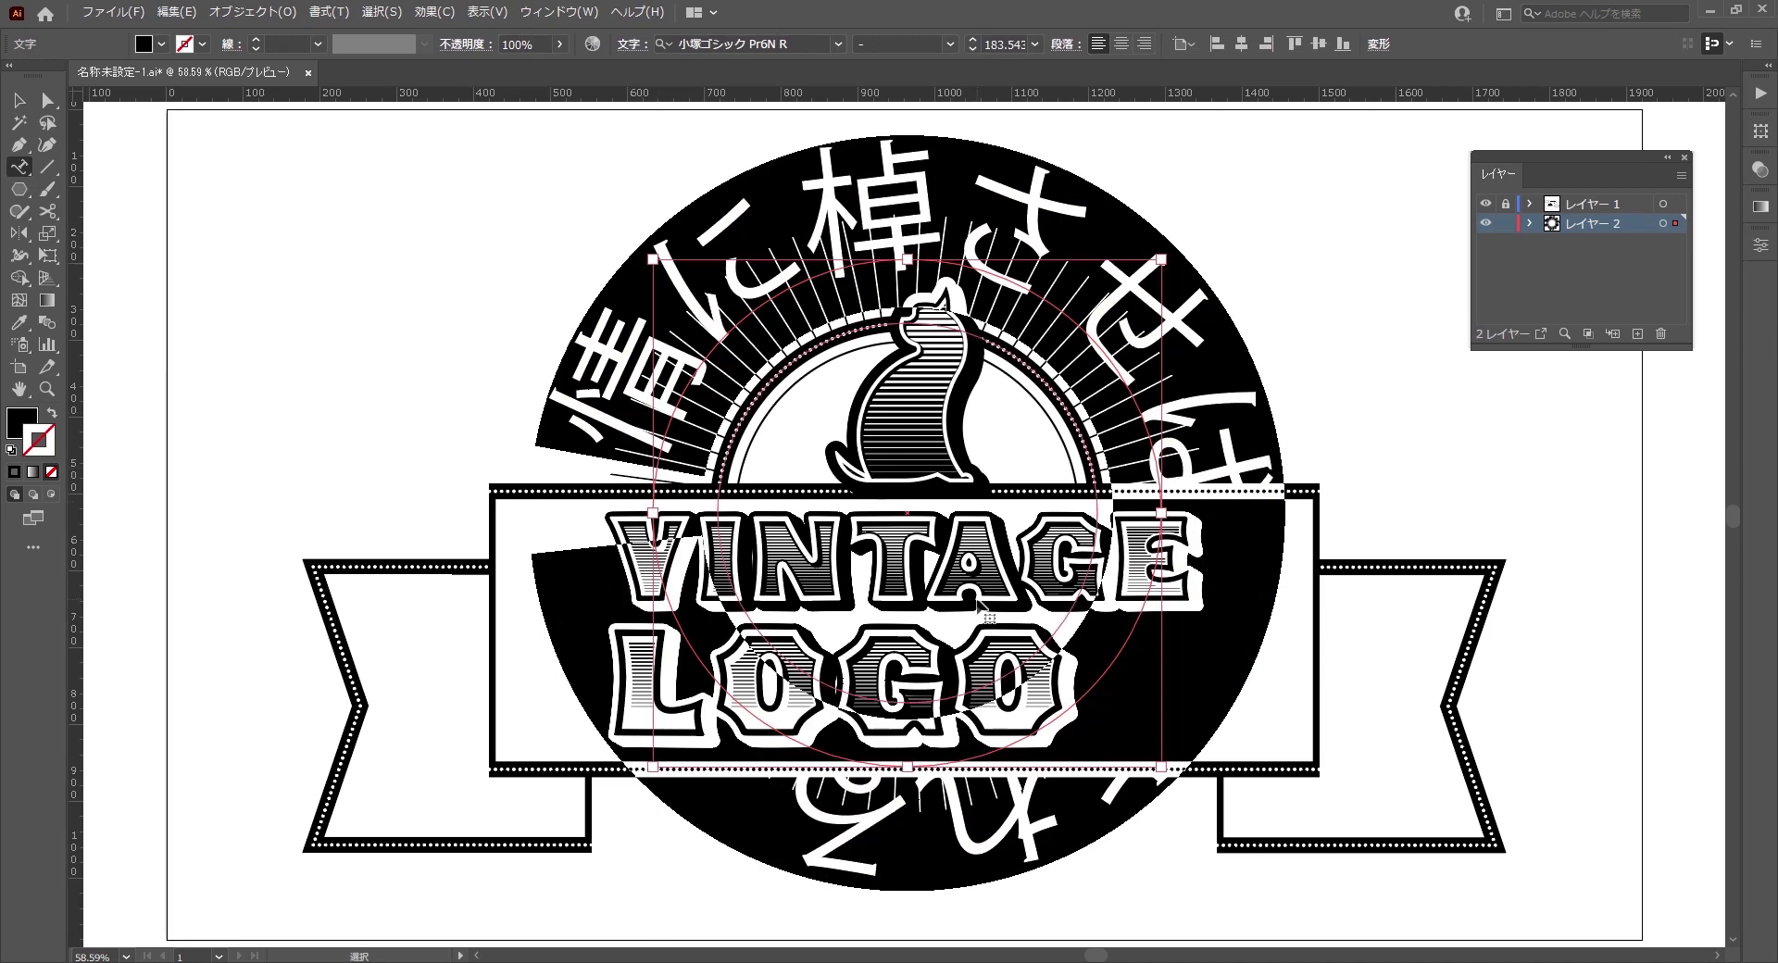
pyautogui.hotkey('ctrl', 'v')
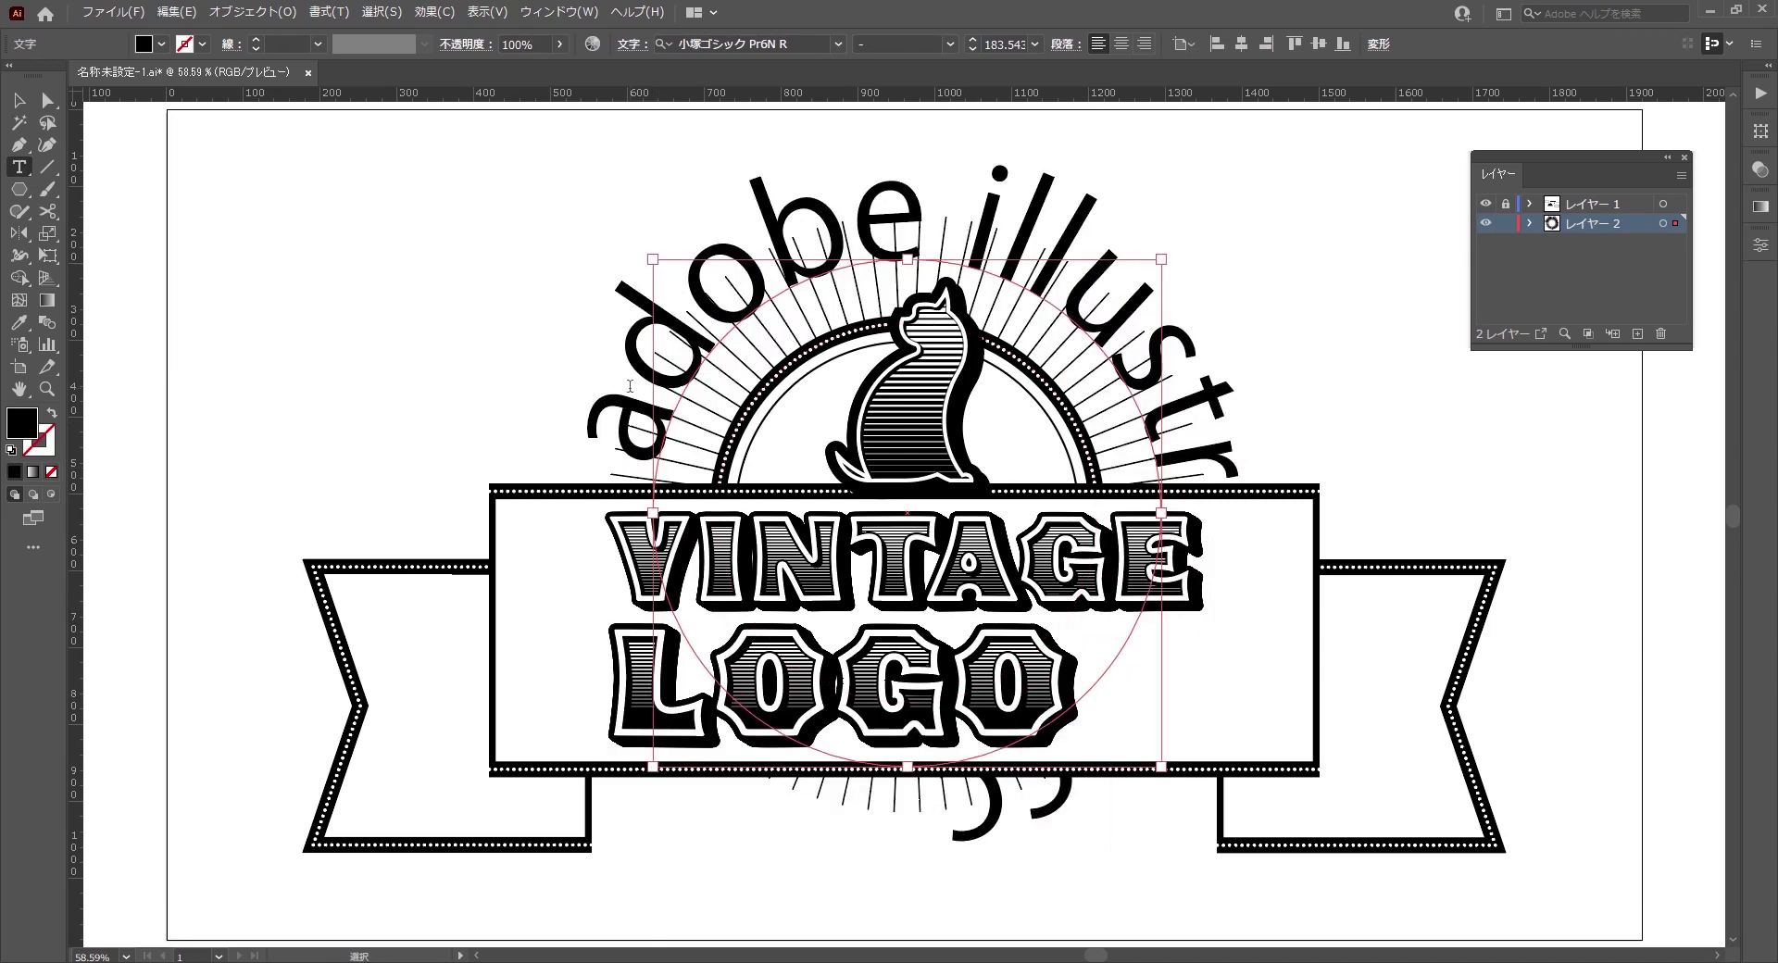
# - Set the whole arched caption's font to Mama Script
pyautogui.hotkey('ctrl', 'a')
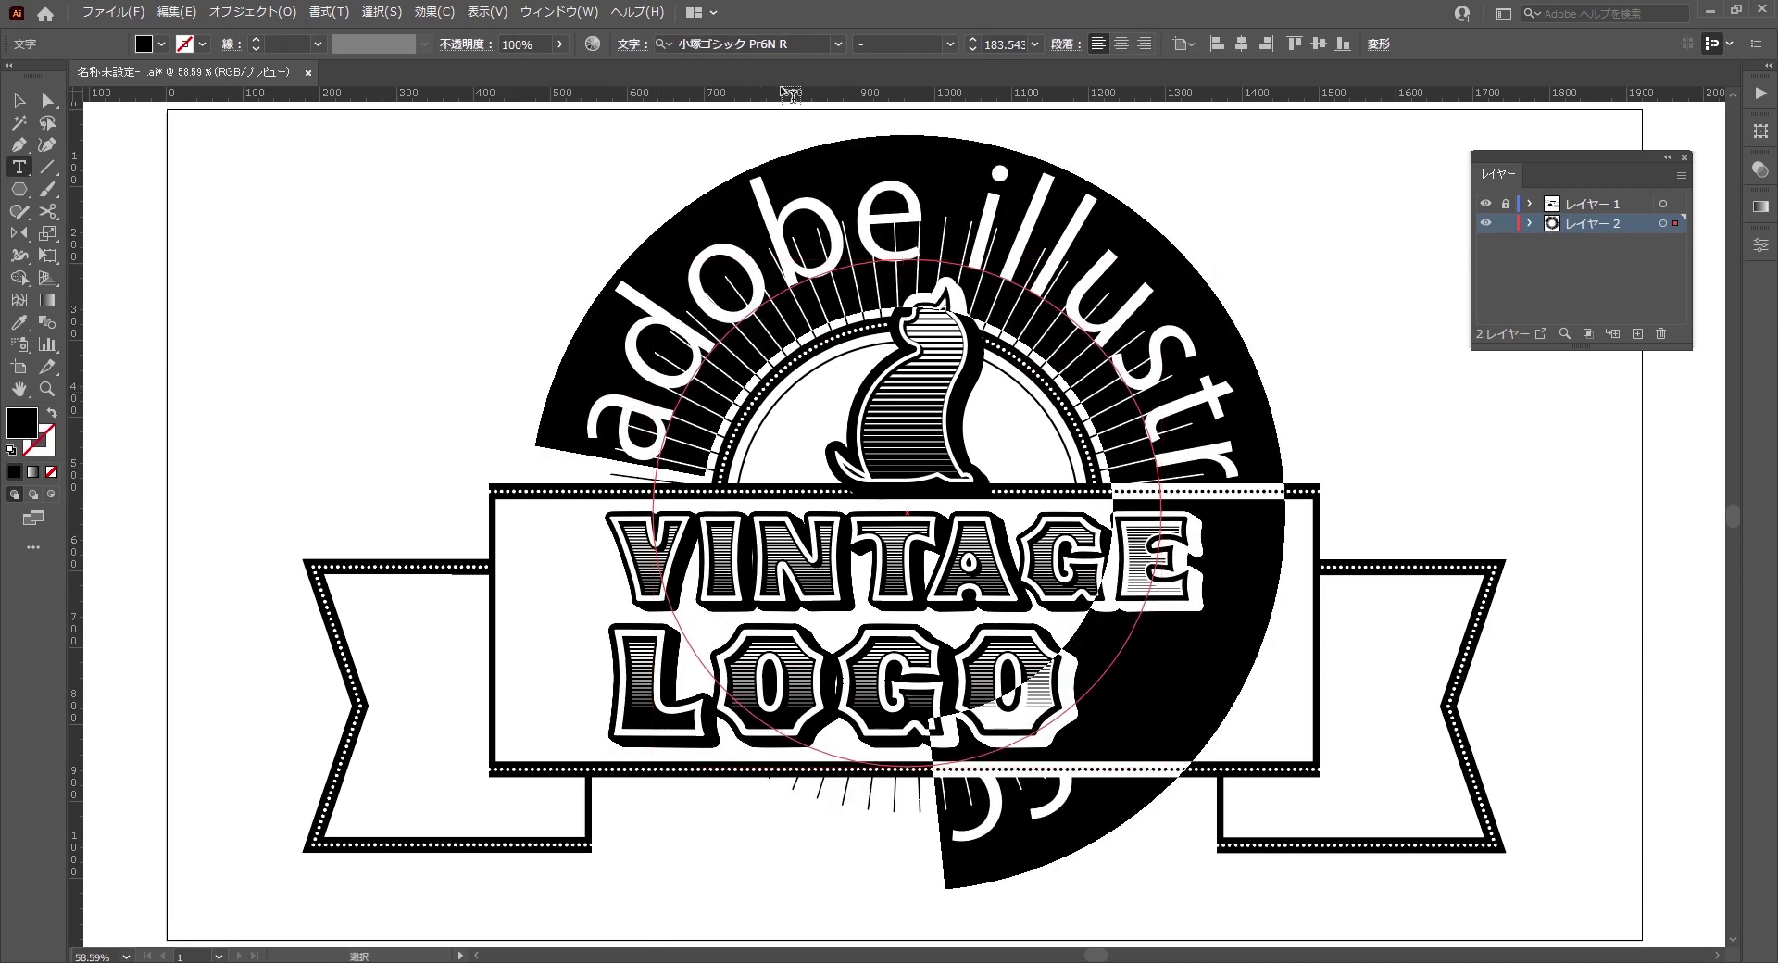
pyautogui.click(798, 47)
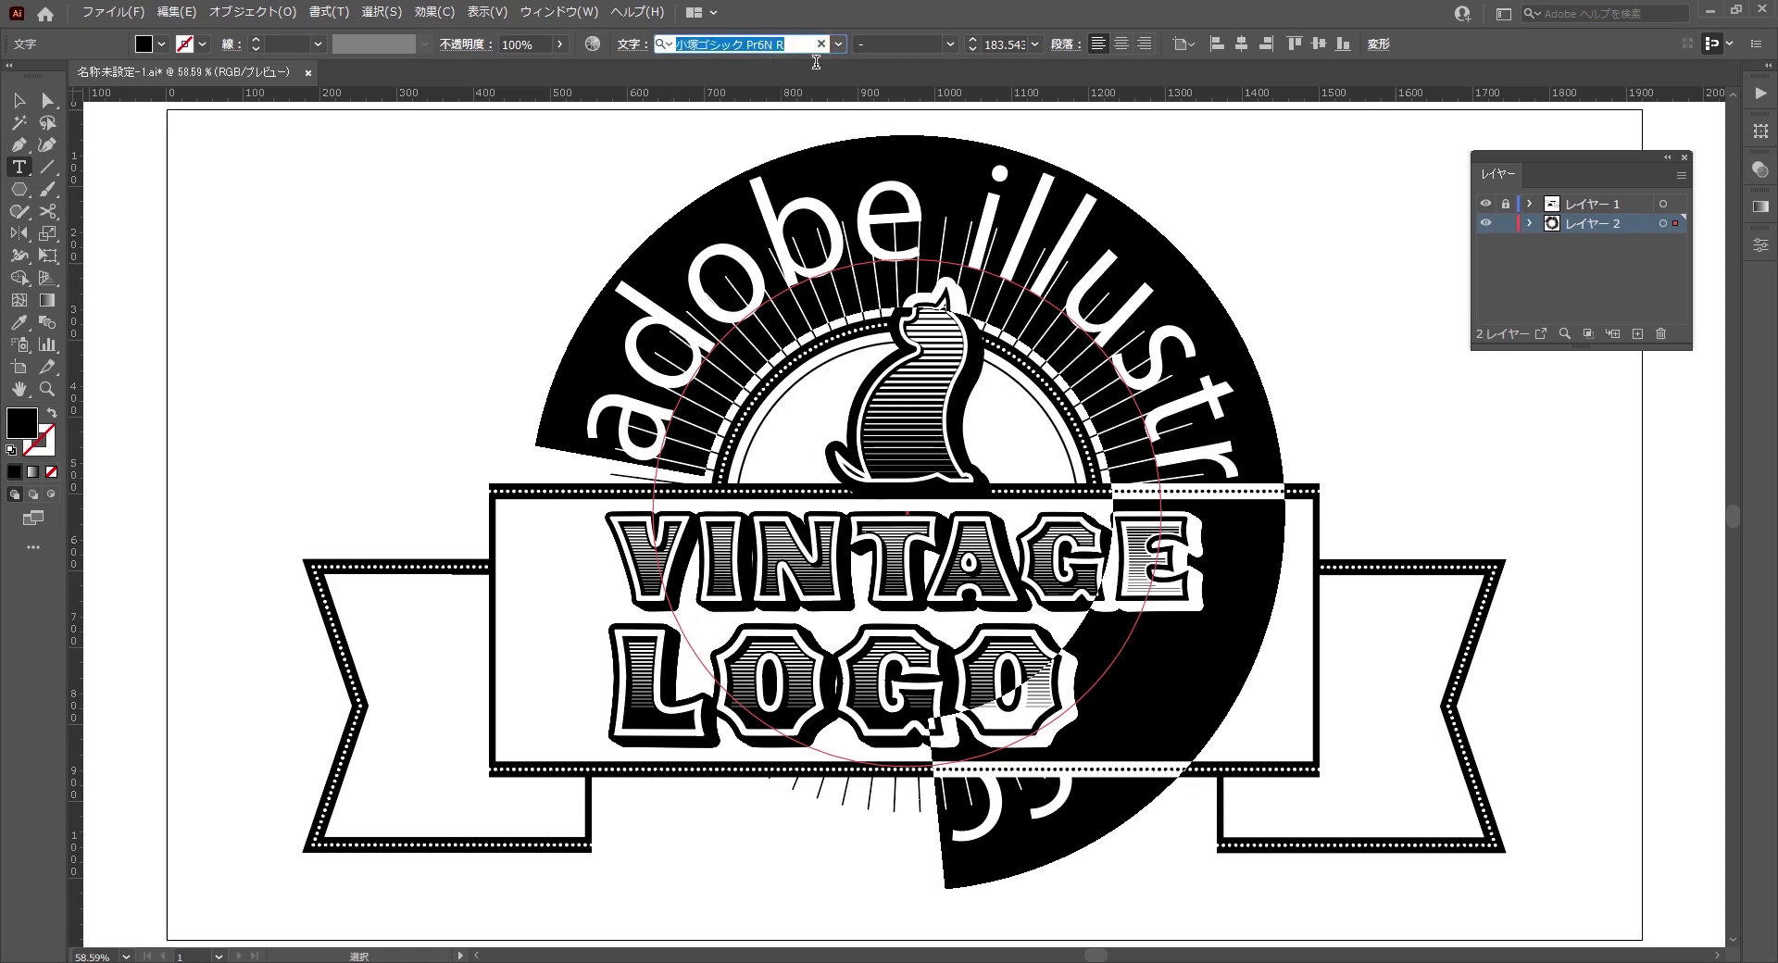
pyautogui.write('Mama Script')
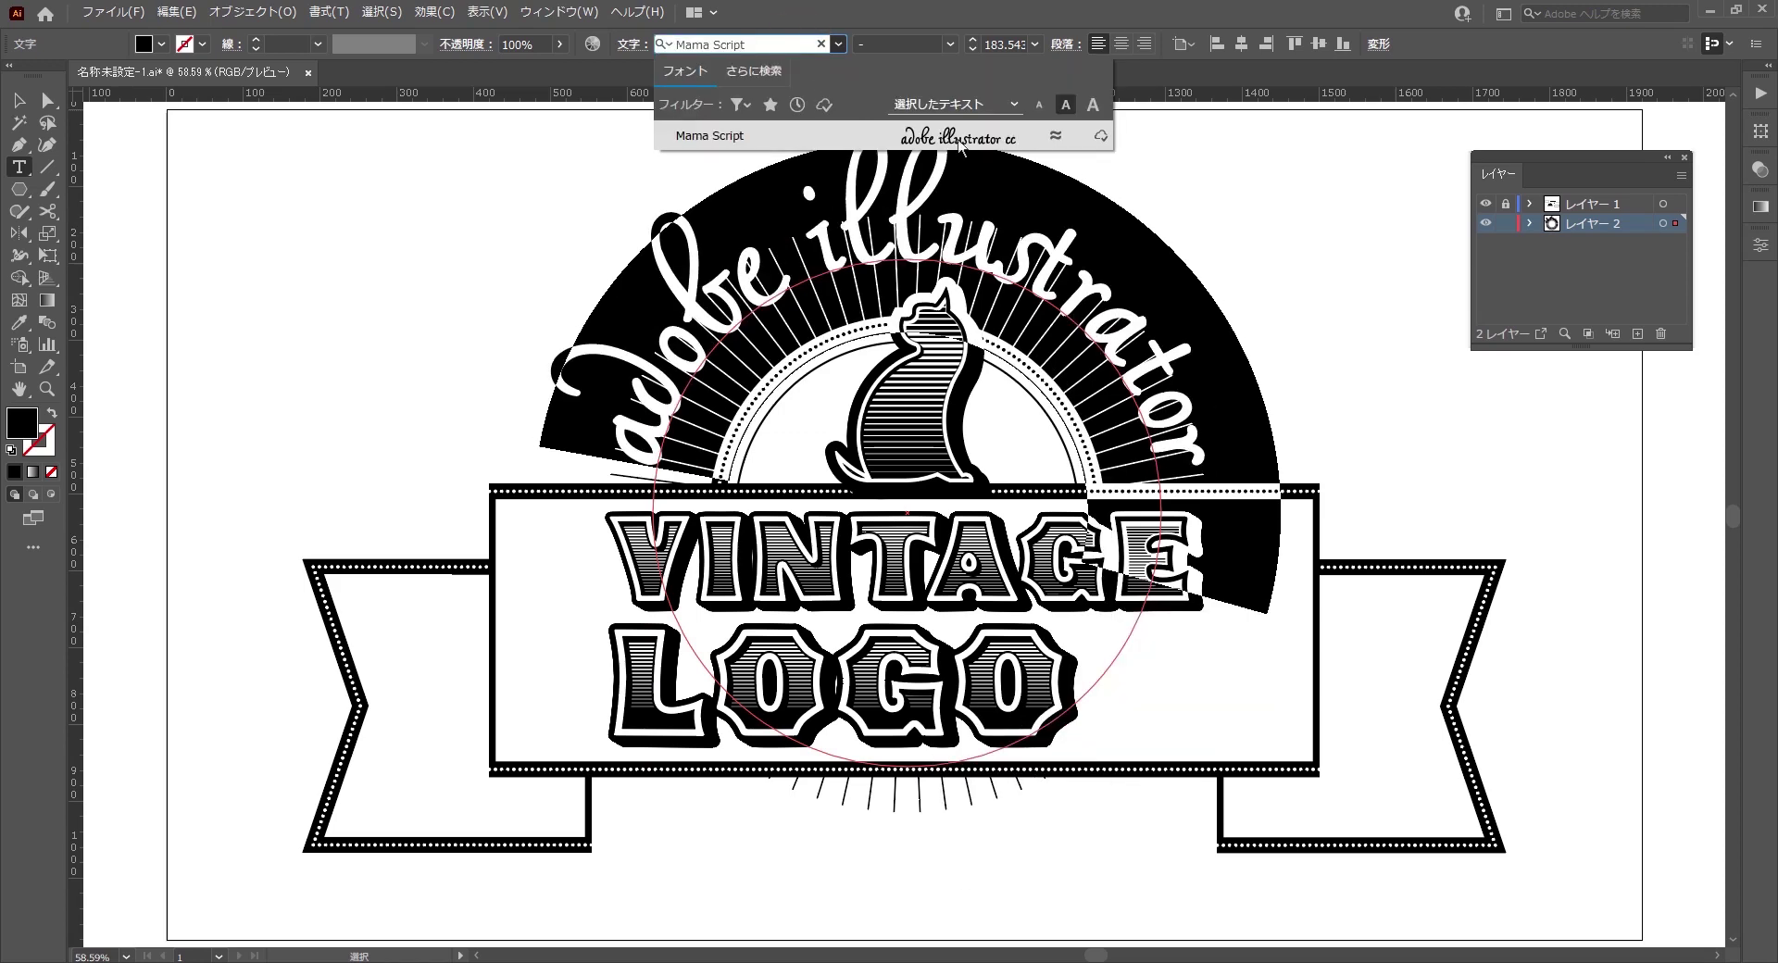
pyautogui.click(954, 137)
pyautogui.press('Escape')
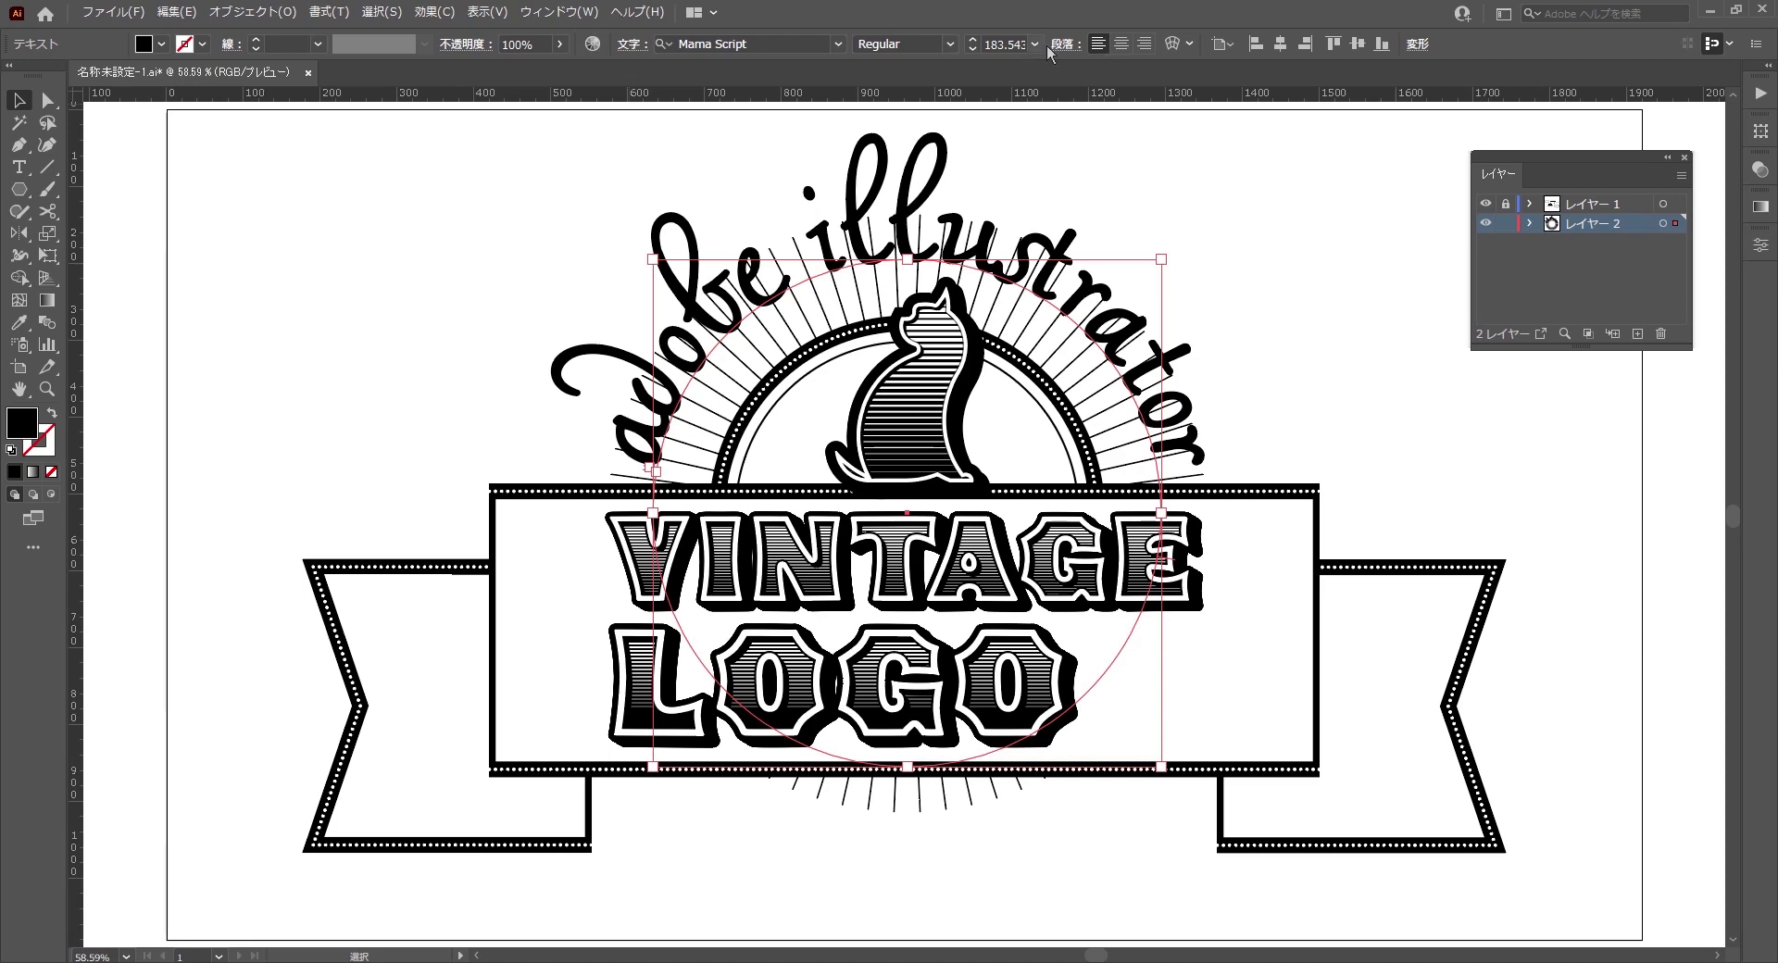
# - Resize the arched caption from 183.5 pt to 72 pt, then step it up to about 90 pt
pyautogui.click(1038, 44)
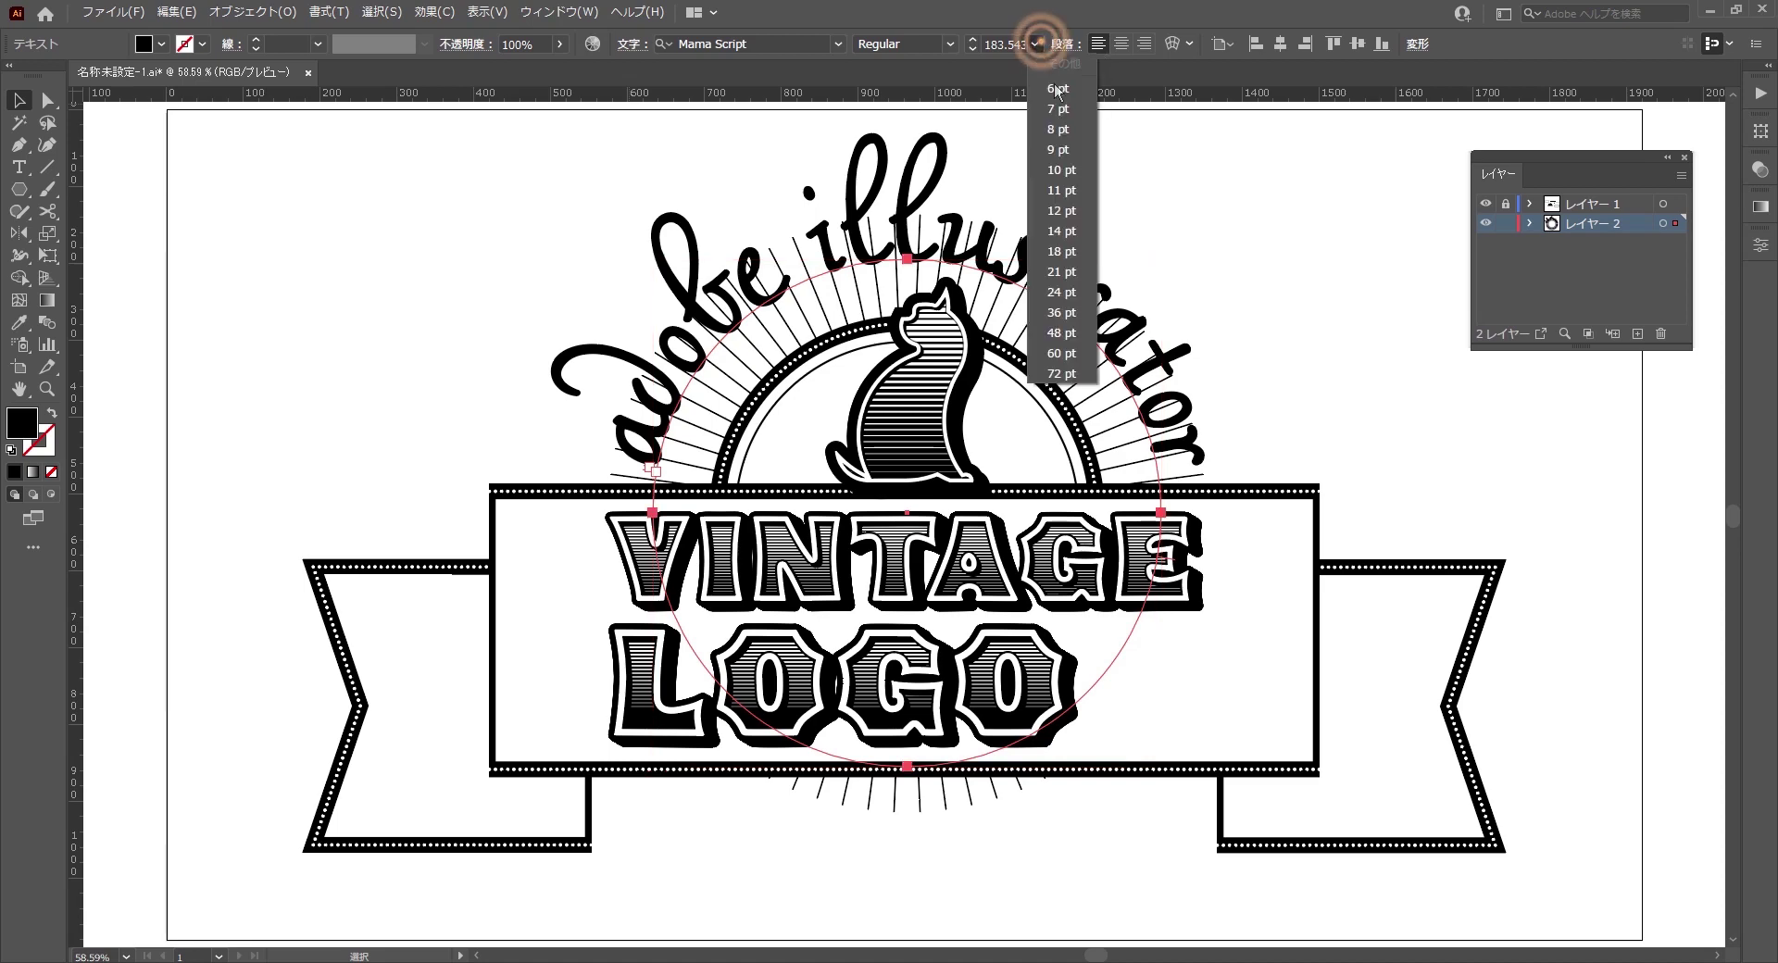
pyautogui.click(1076, 375)
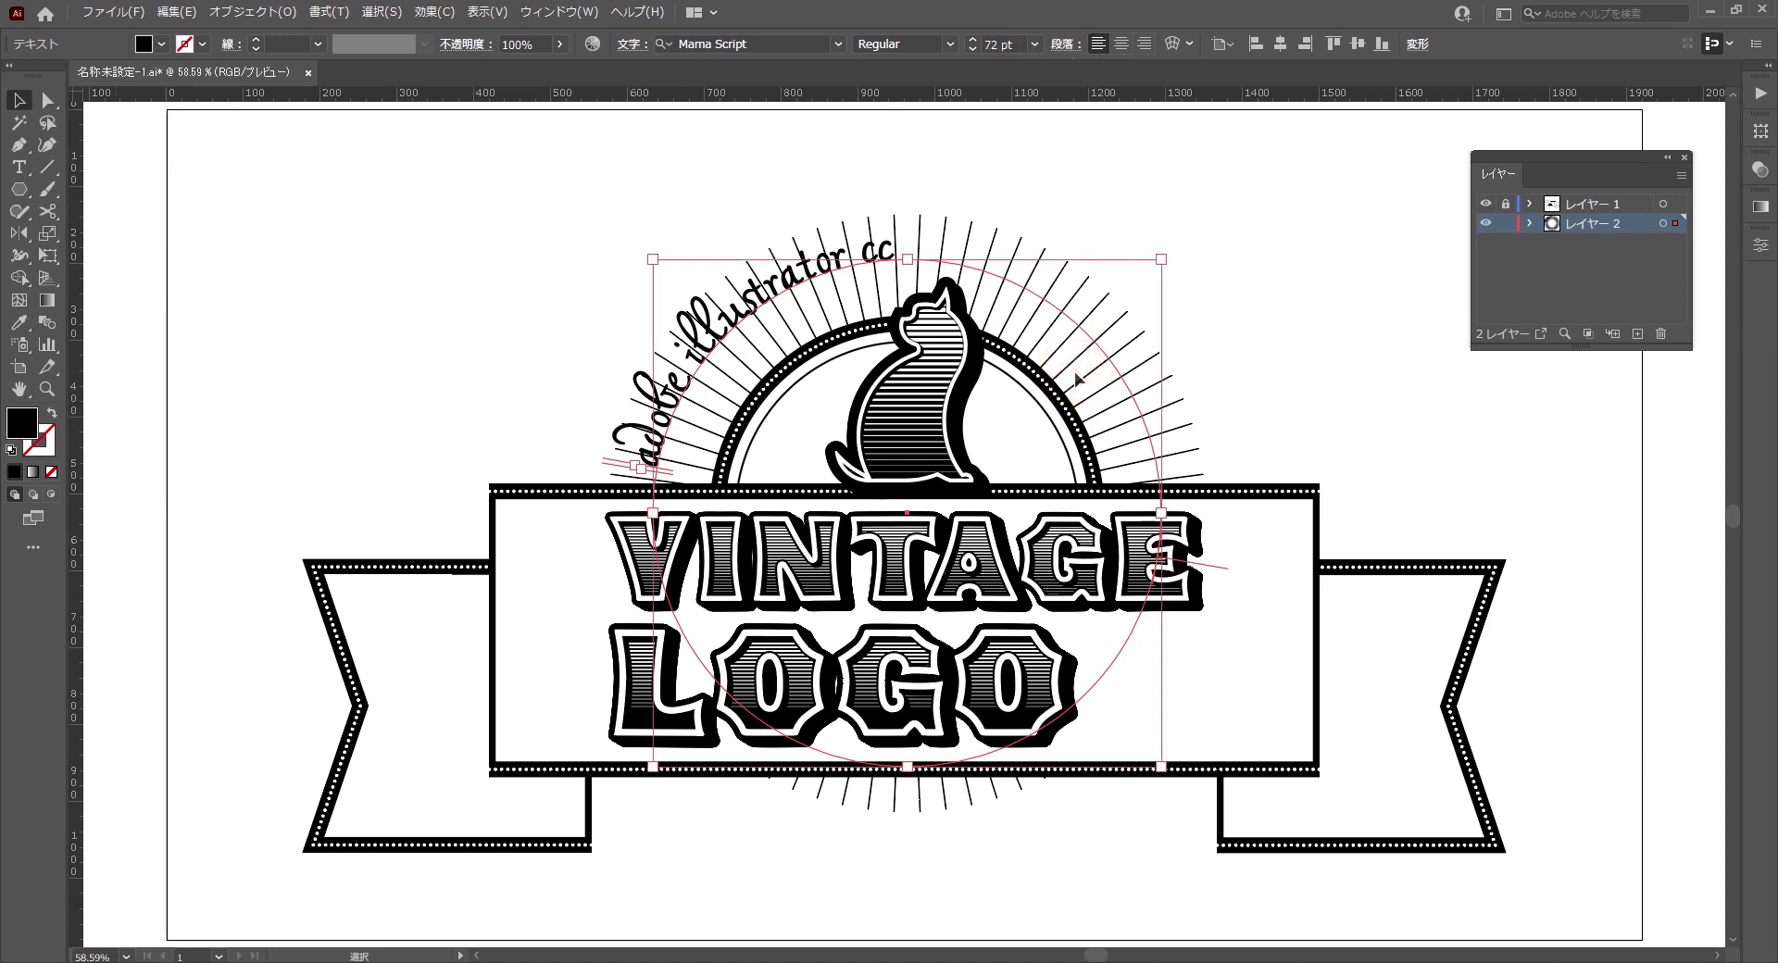
pyautogui.click(998, 41)
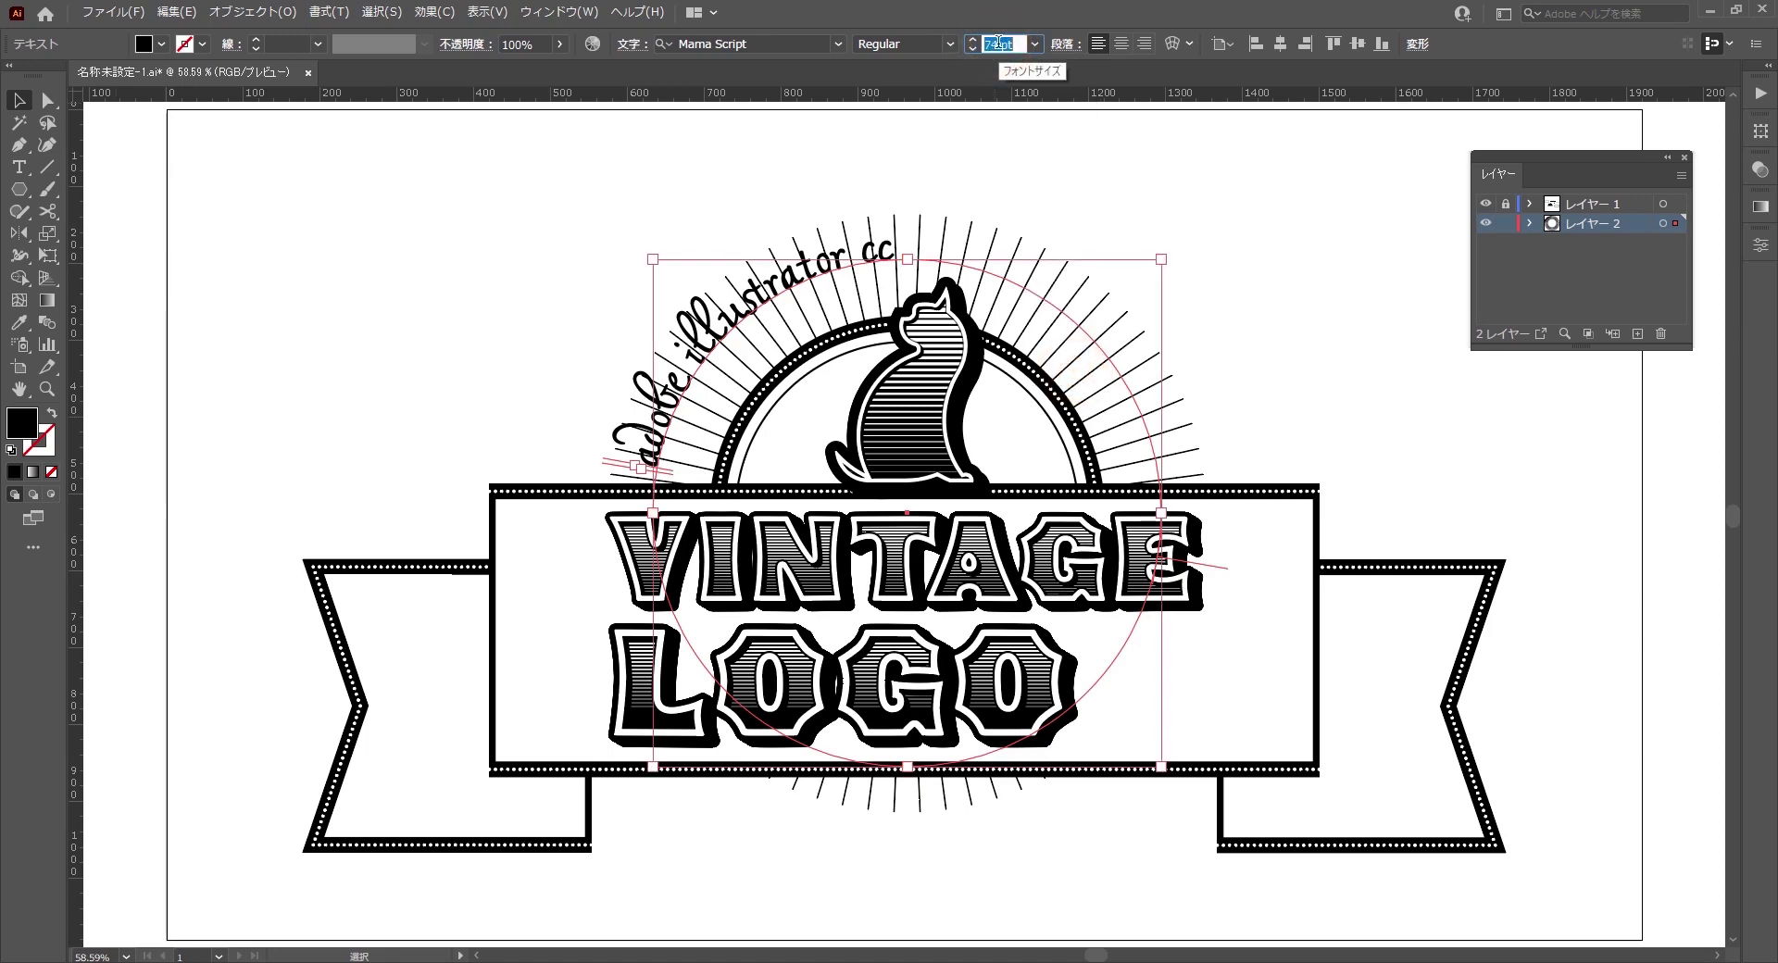
pyautogui.press('Up')
pyautogui.press('Up')
pyautogui.press('Up')
pyautogui.press('Up')
pyautogui.press('Up')
pyautogui.press('Up')
pyautogui.press('Up')
pyautogui.press('Up')
pyautogui.press('Up')
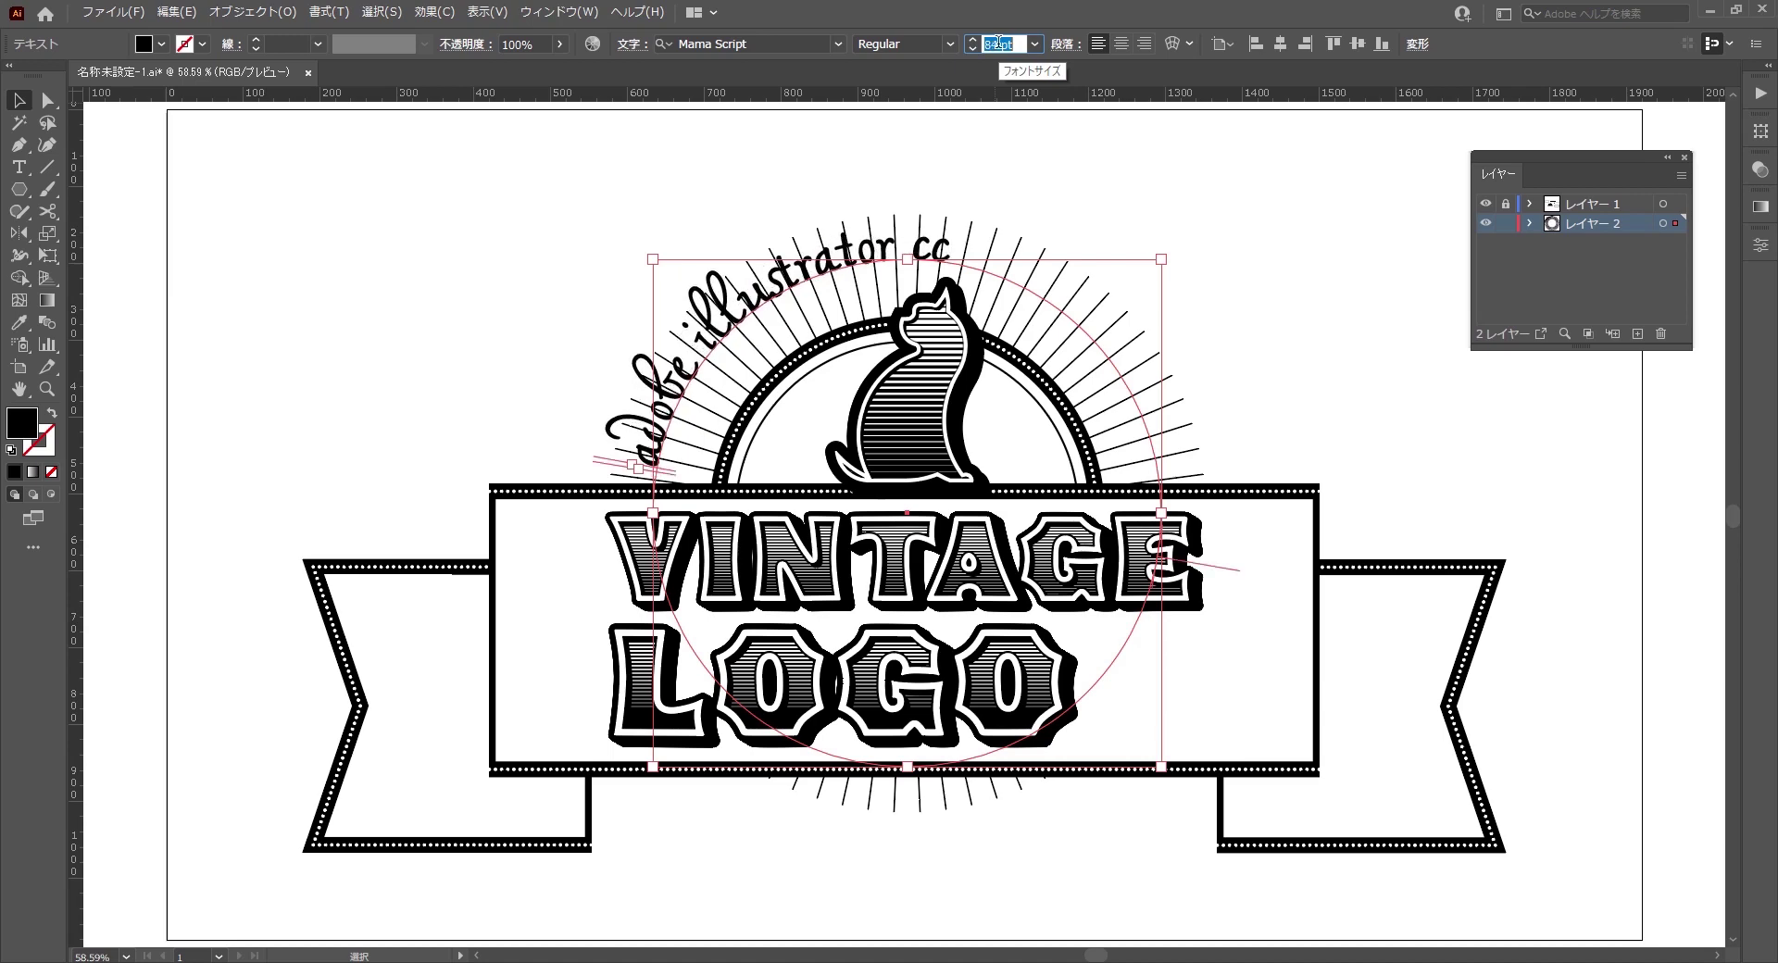
pyautogui.press('Up')
pyautogui.press('Up')
pyautogui.press('Up')
pyautogui.press('Up')
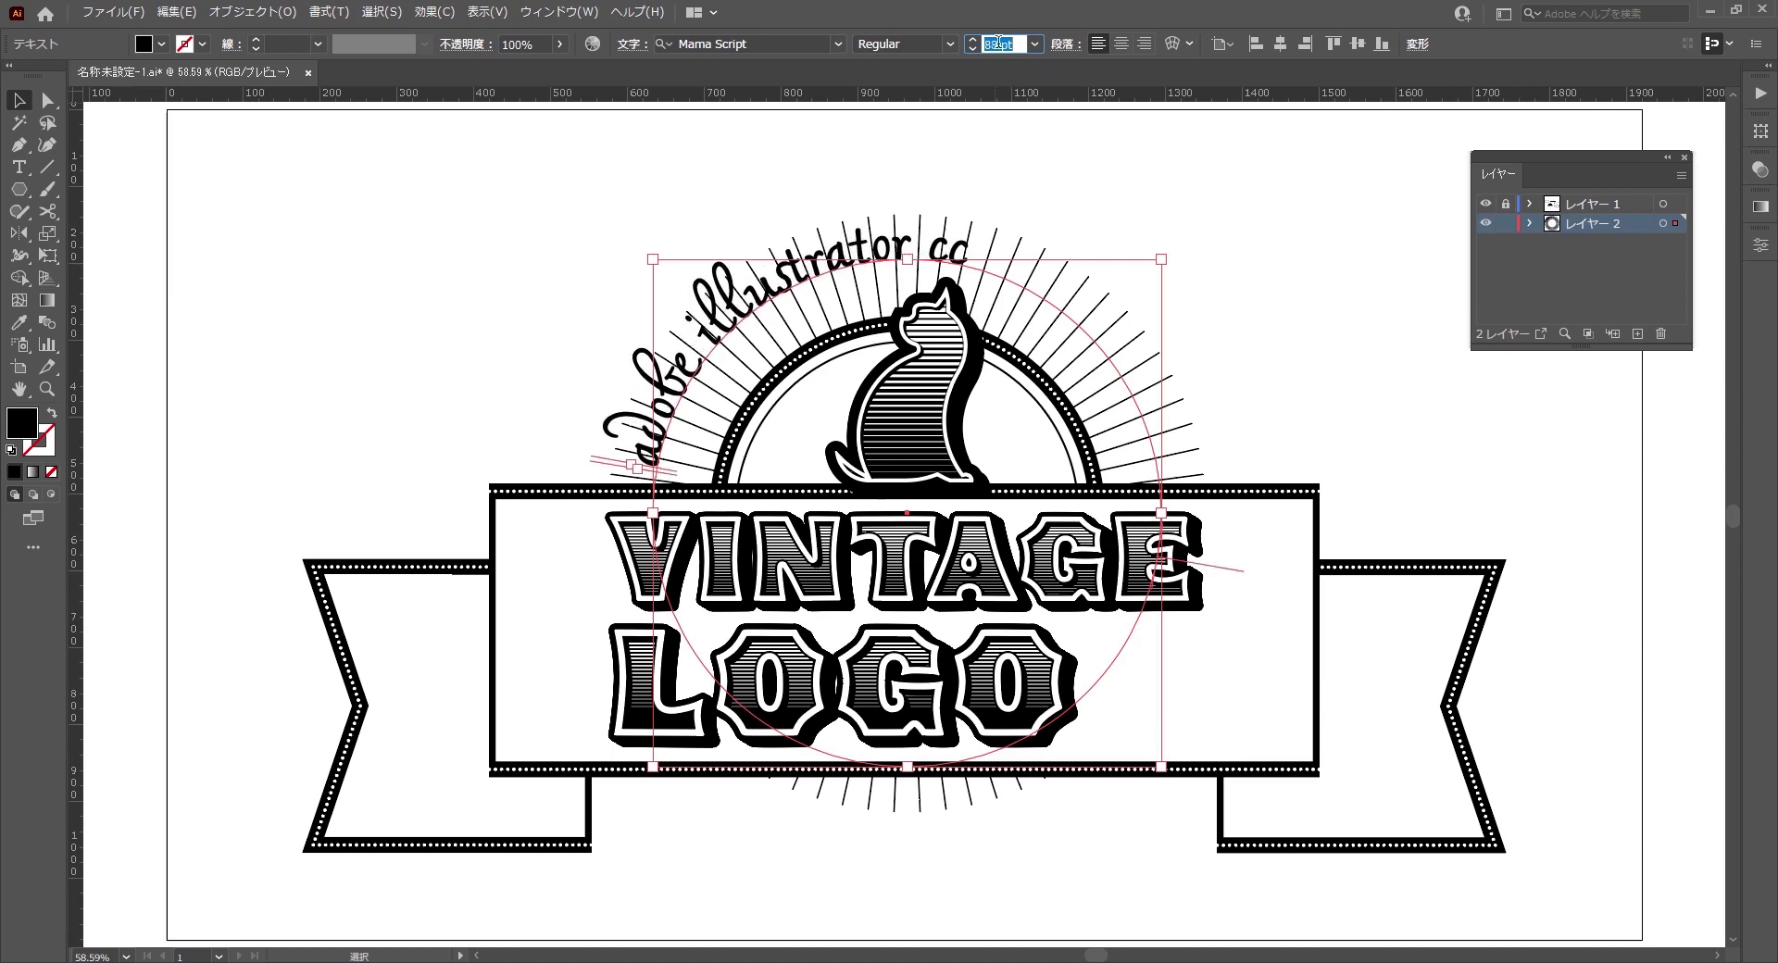
pyautogui.press('Up')
pyautogui.press('Up')
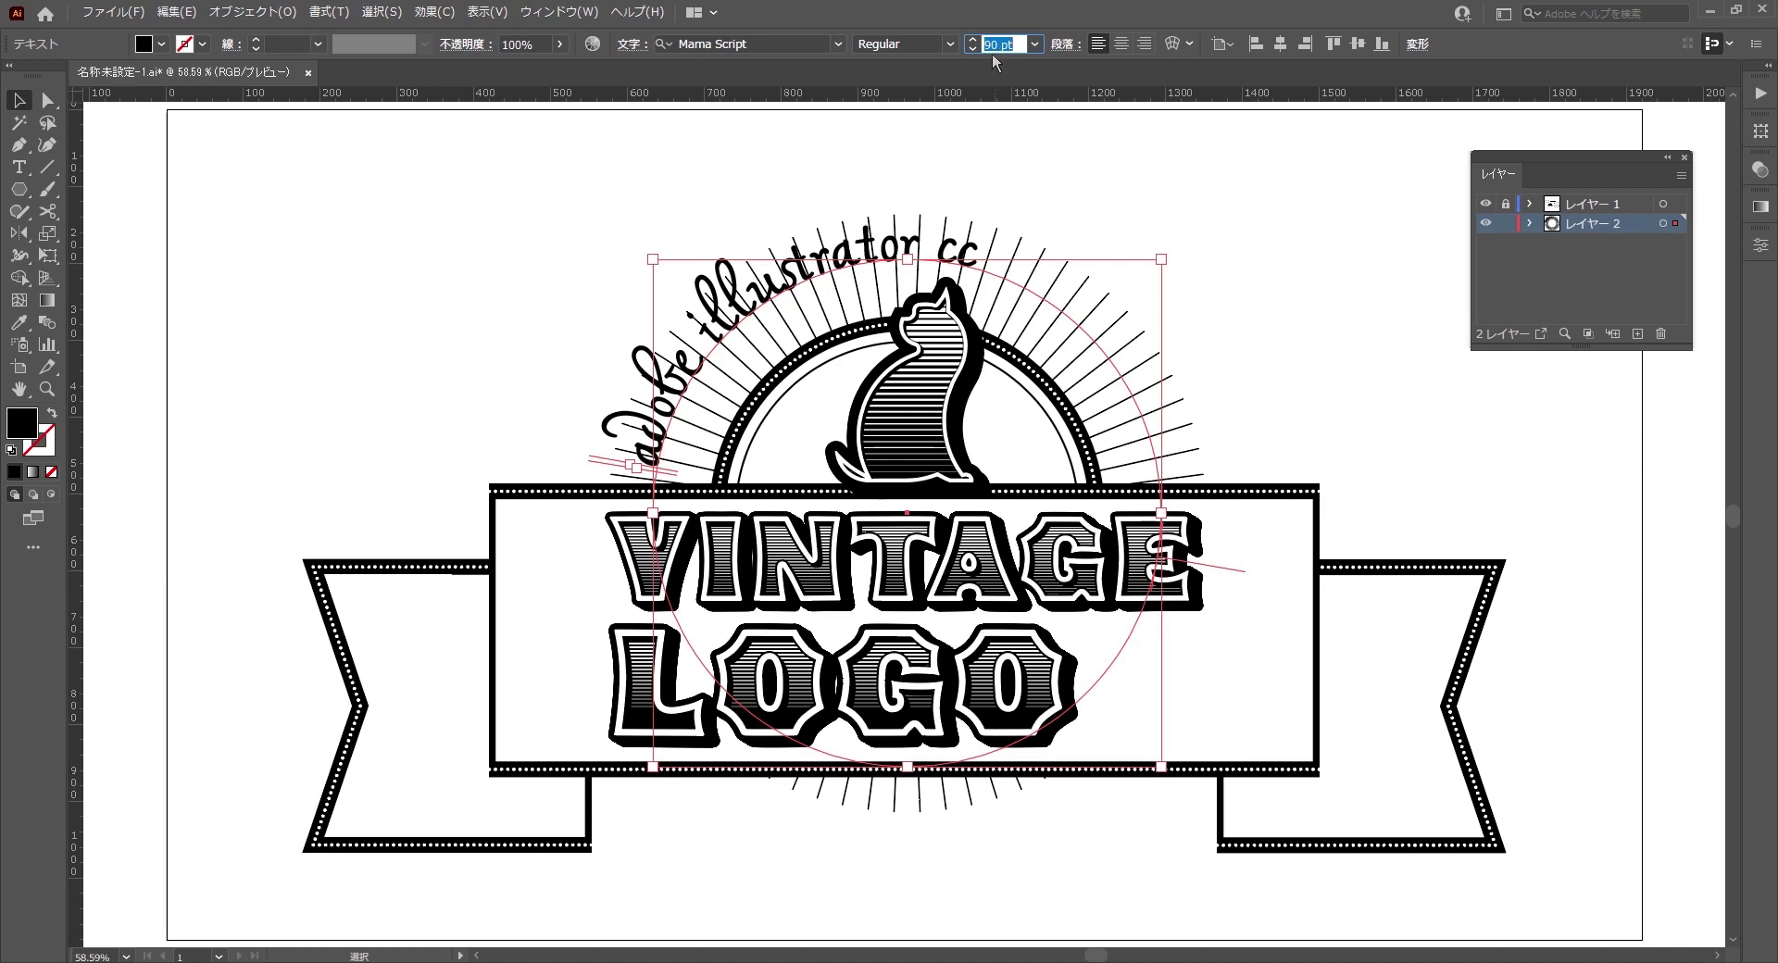
# - Slide the caption along the circle, using a horizontal guide to level its two ends
pyautogui.click(19, 100)
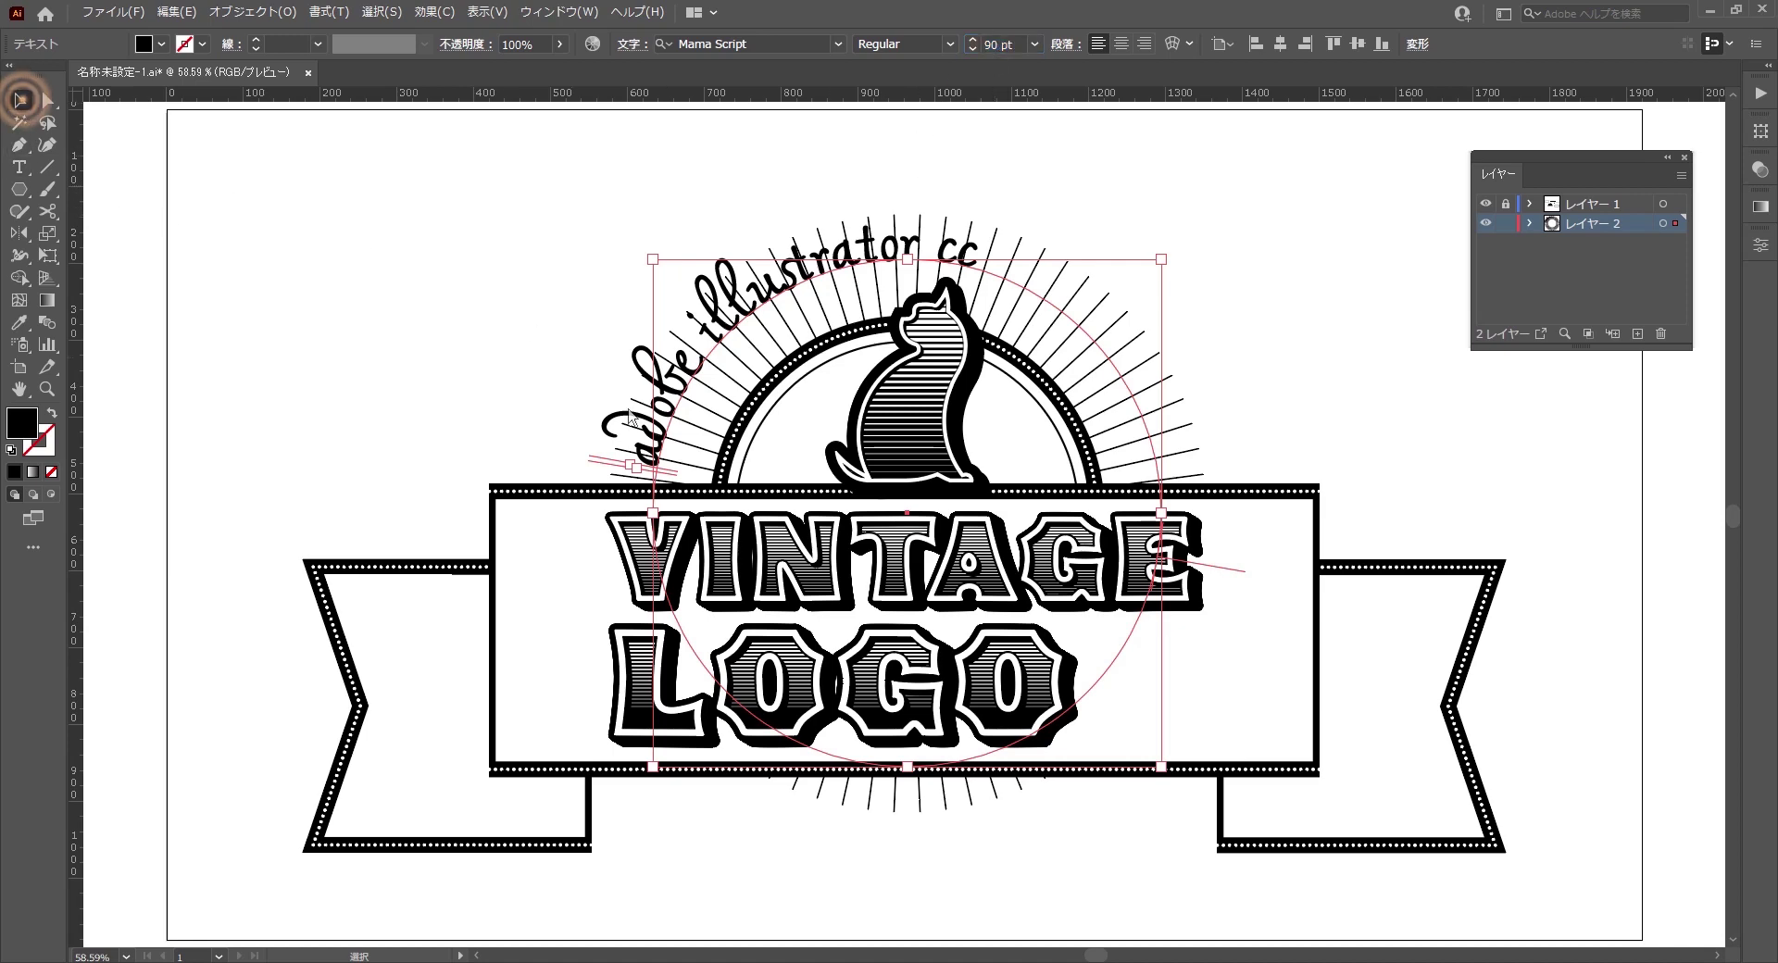
pyautogui.moveTo(675, 474); pyautogui.dragTo(742, 380)
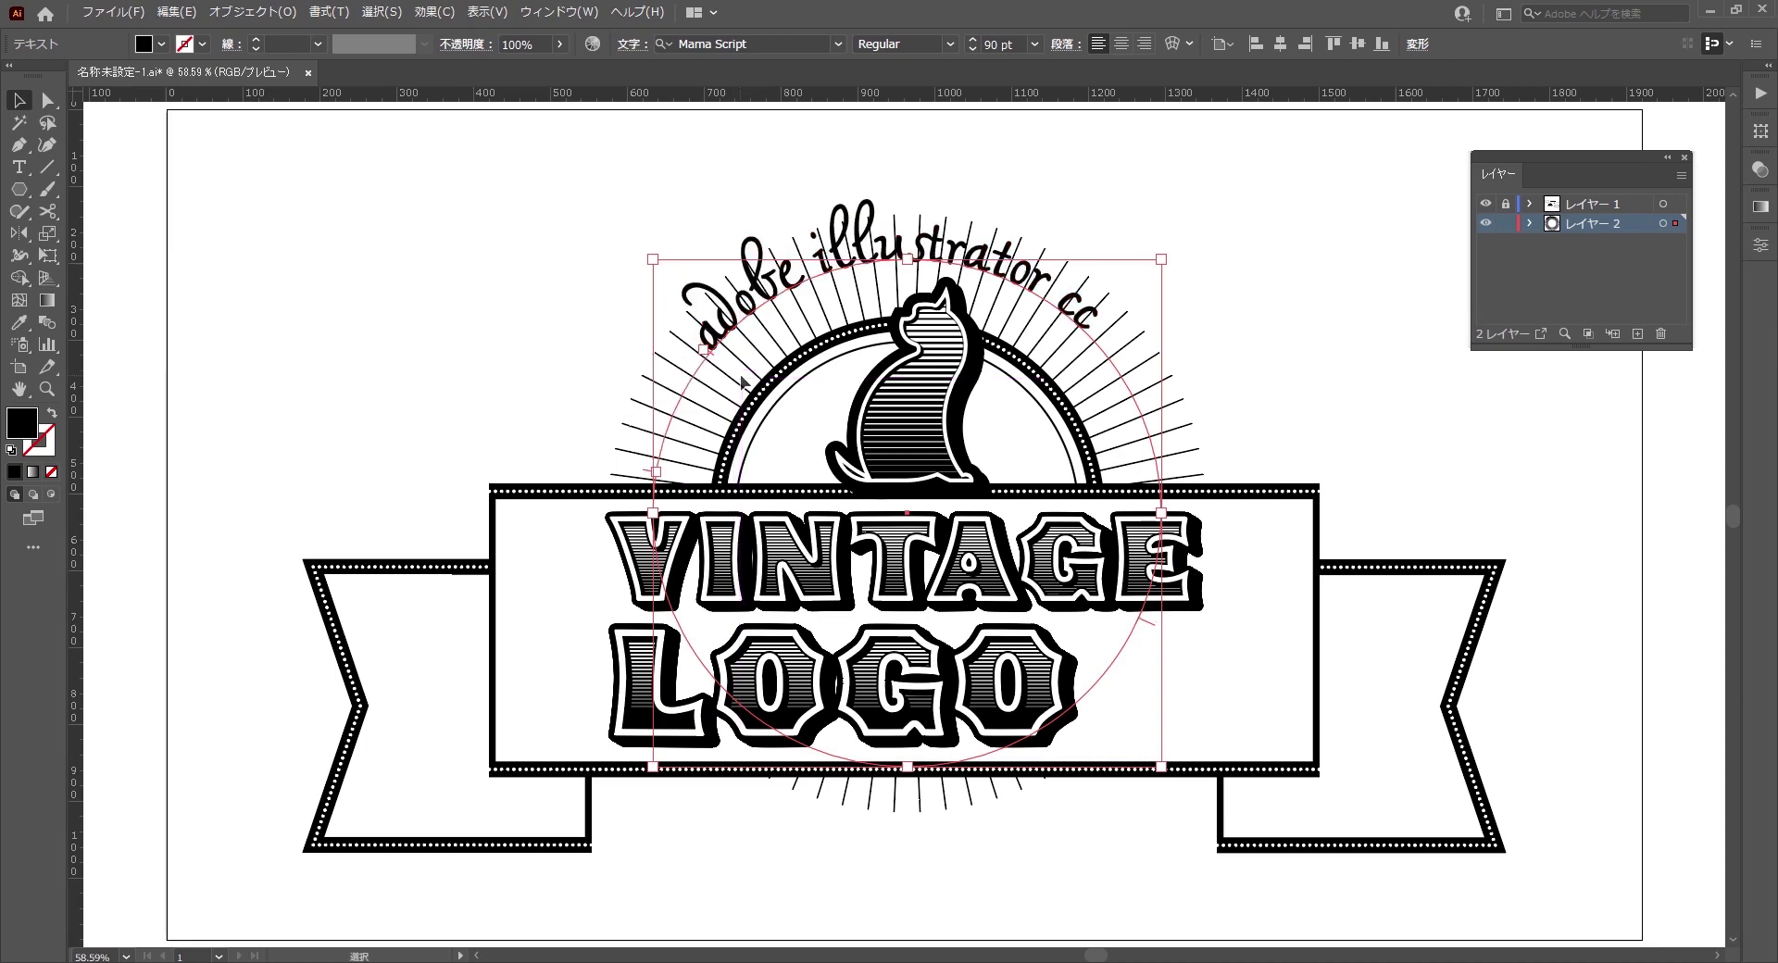
pyautogui.moveTo(952, 89); pyautogui.dragTo(1090, 338)
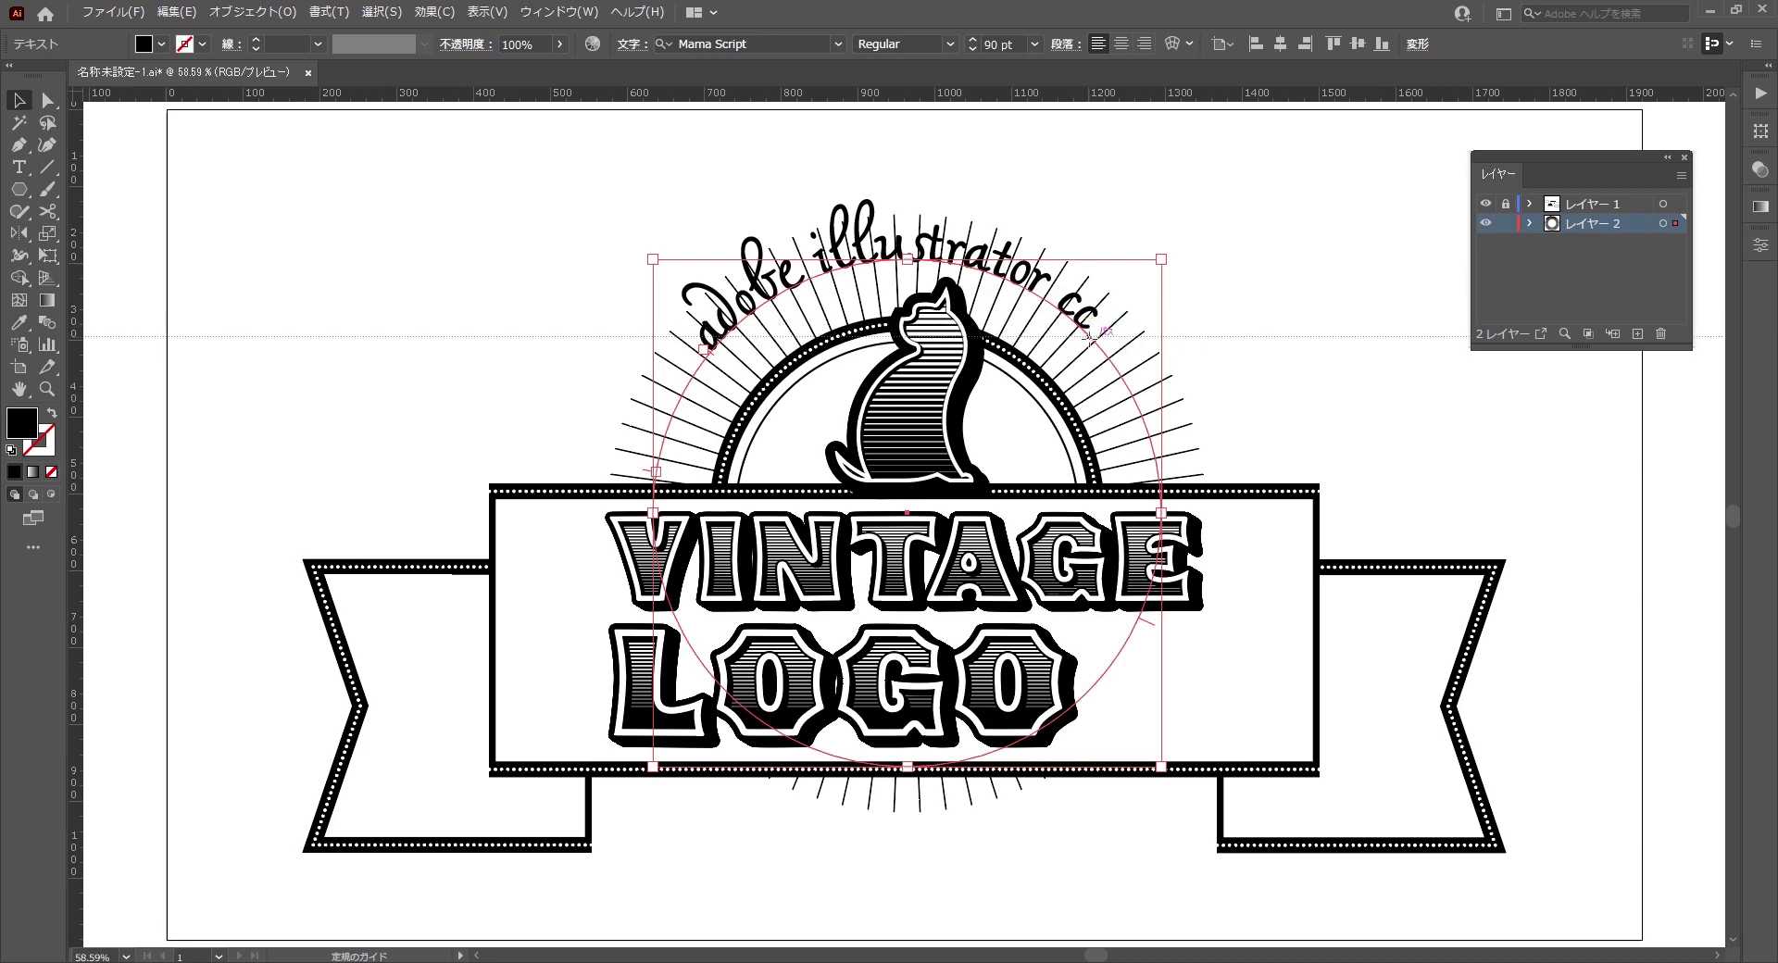
pyautogui.hotkey('ctrl', 'z')
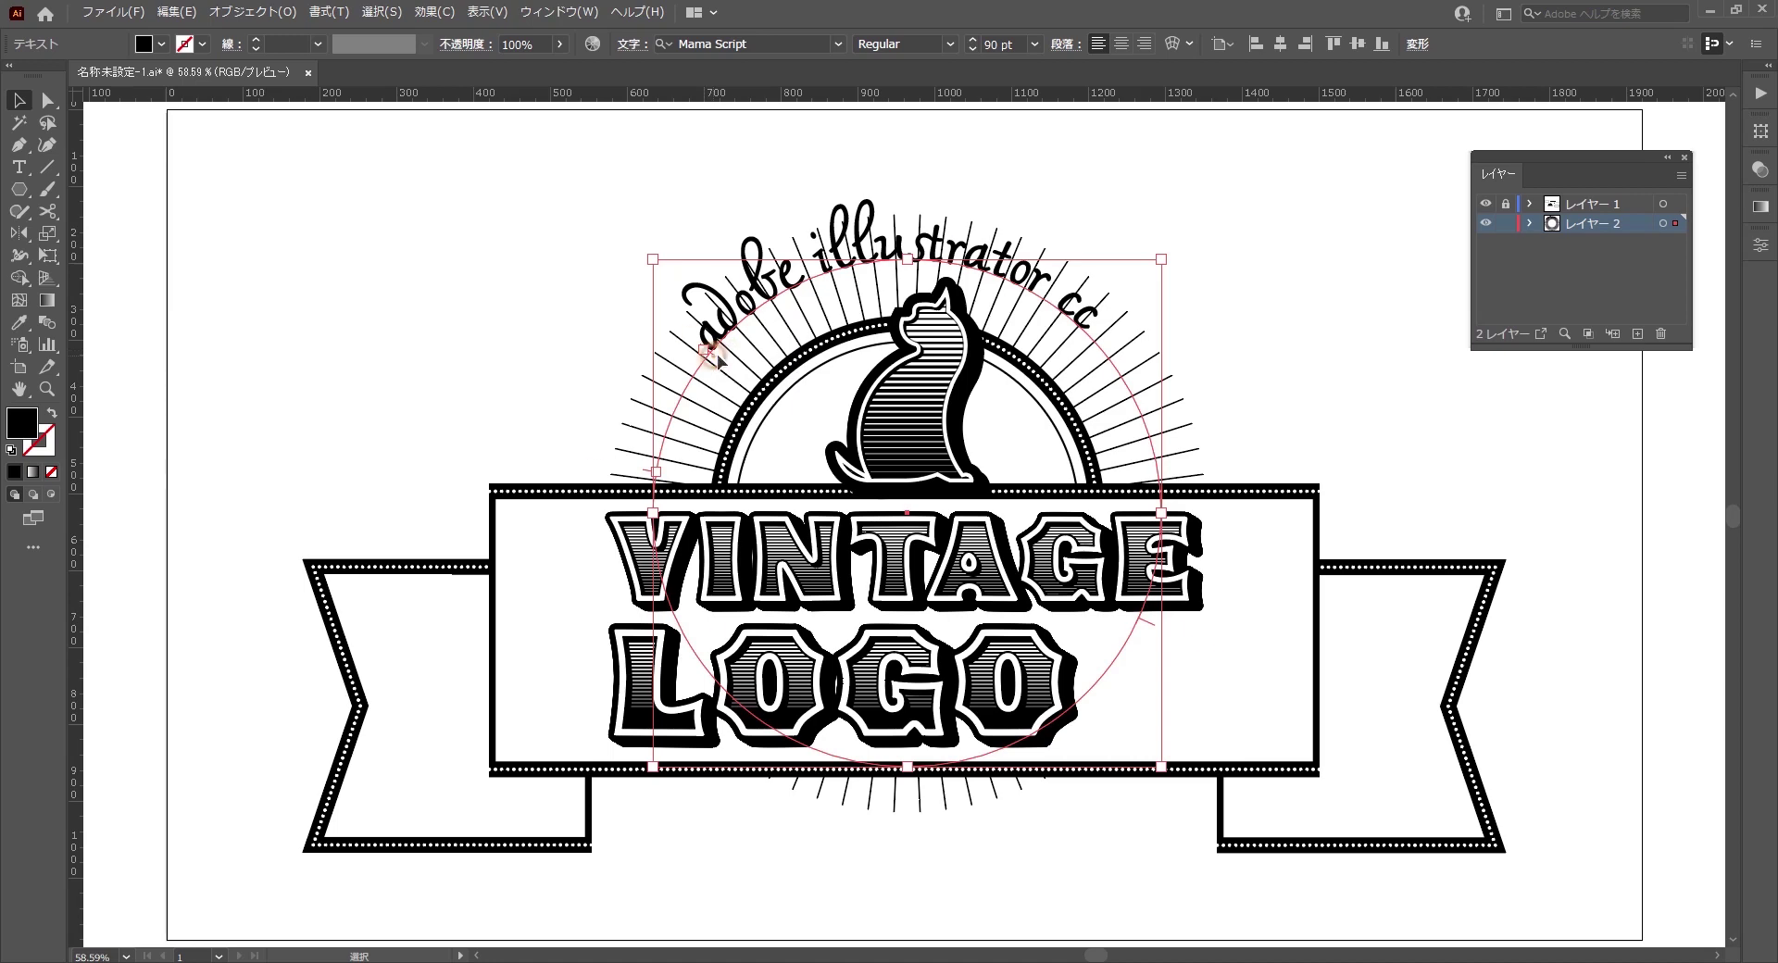
pyautogui.moveTo(710, 357); pyautogui.dragTo(724, 356)
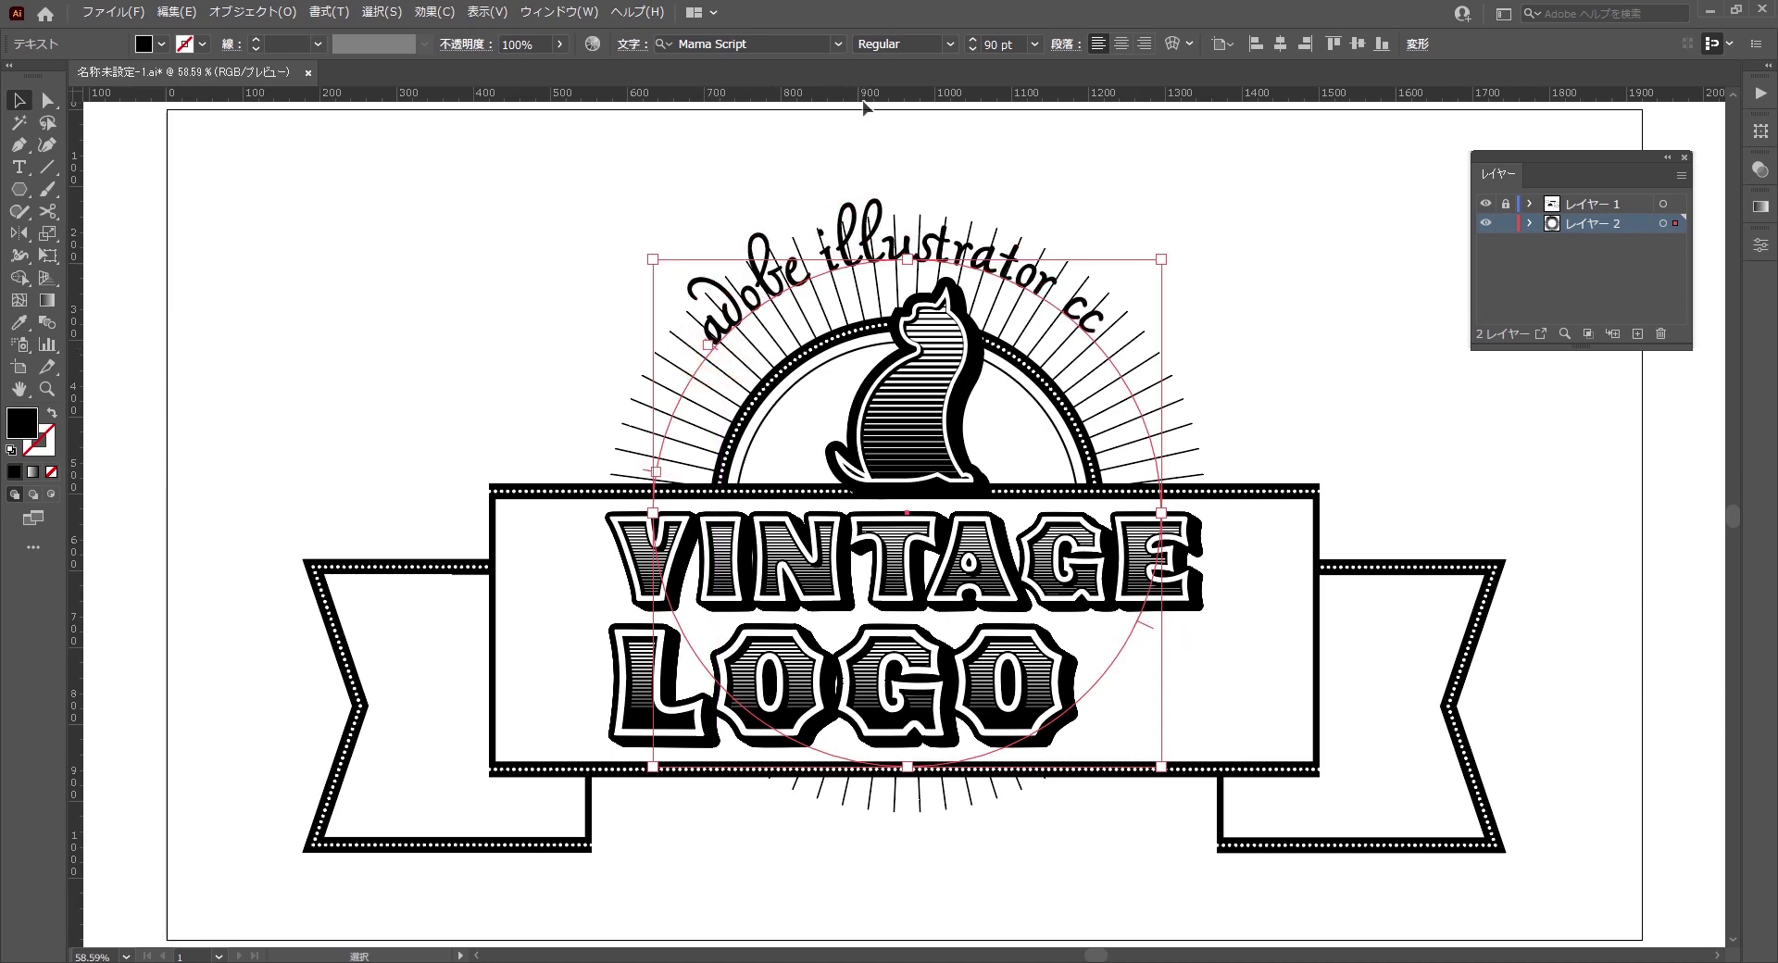
pyautogui.moveTo(863, 102)
pyautogui.mouseDown()
pyautogui.moveTo(1091, 342)
pyautogui.moveTo(1104, 335)
pyautogui.mouseUp()
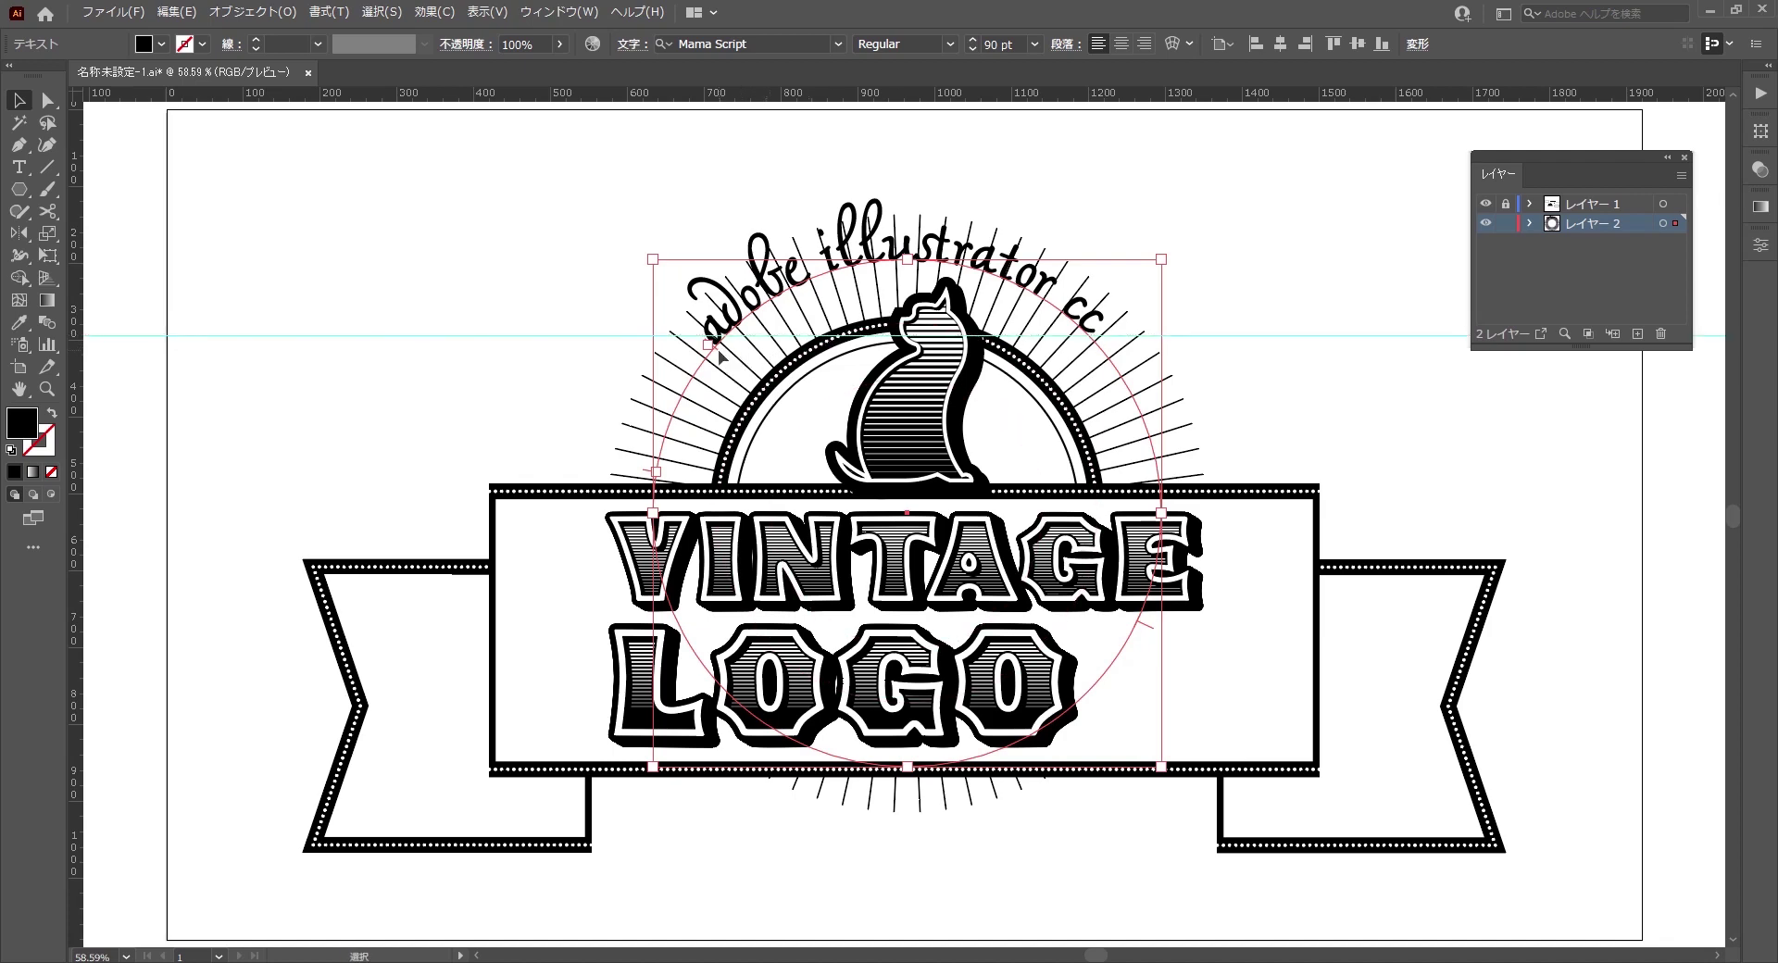
pyautogui.moveTo(719, 353); pyautogui.dragTo(725, 350)
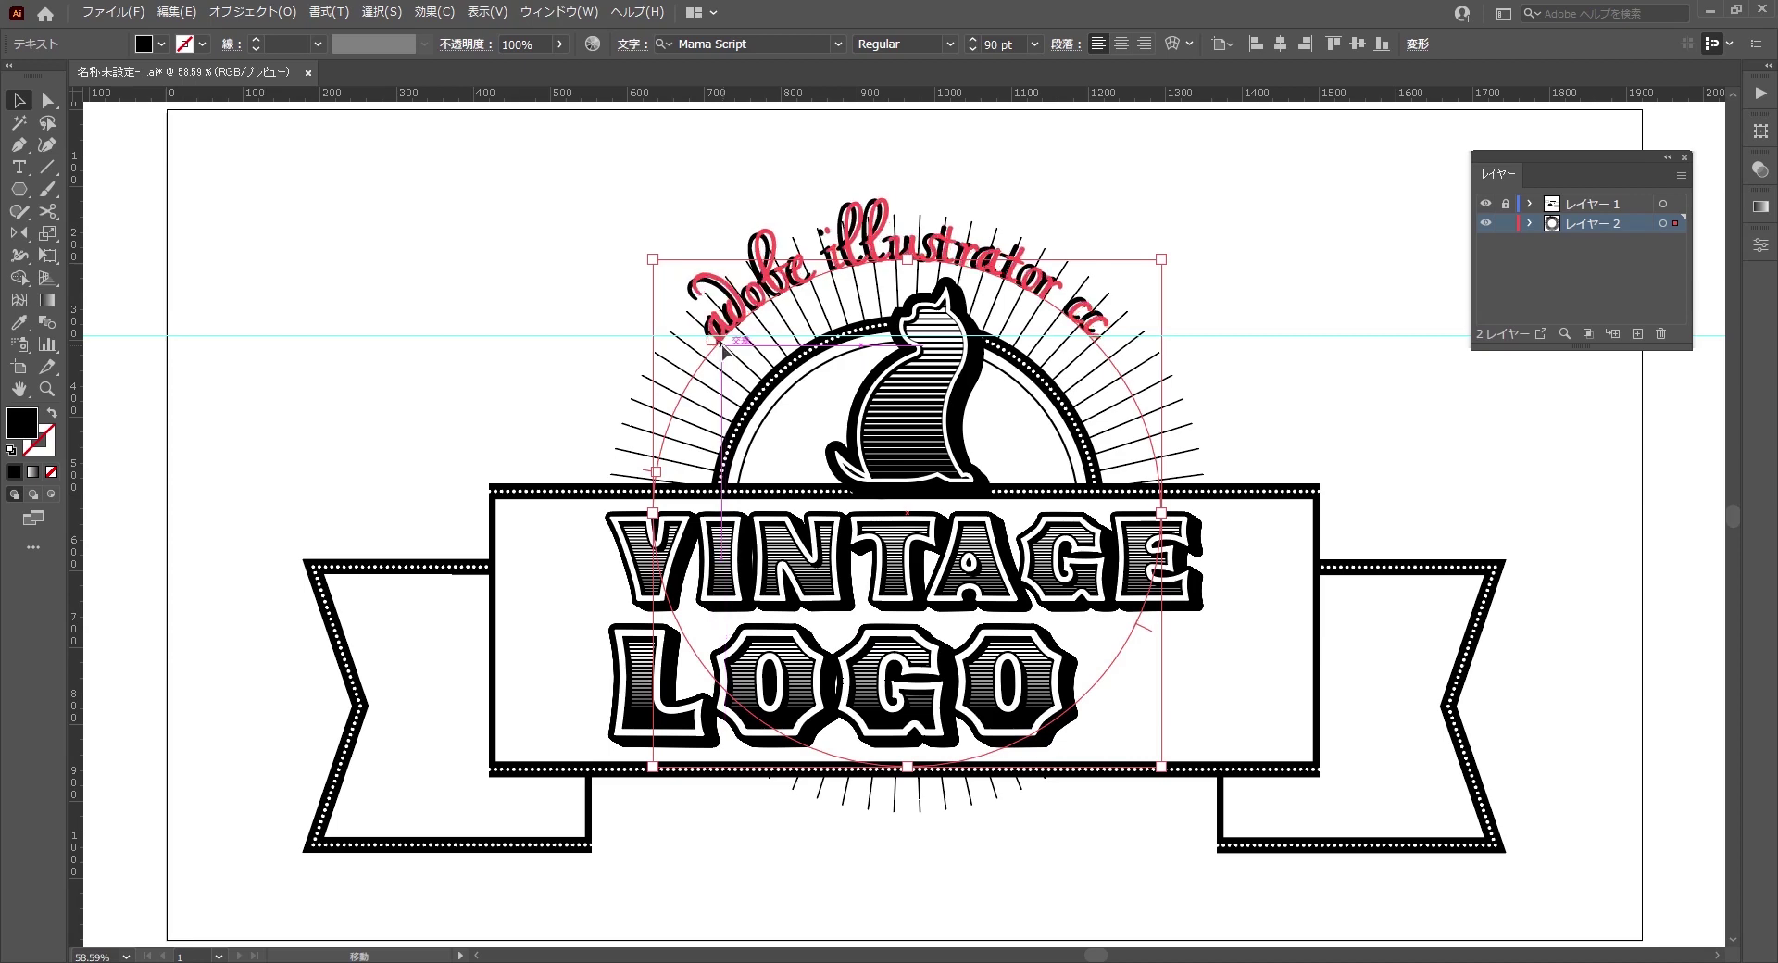
pyautogui.moveTo(723, 345); pyautogui.dragTo(725, 350)
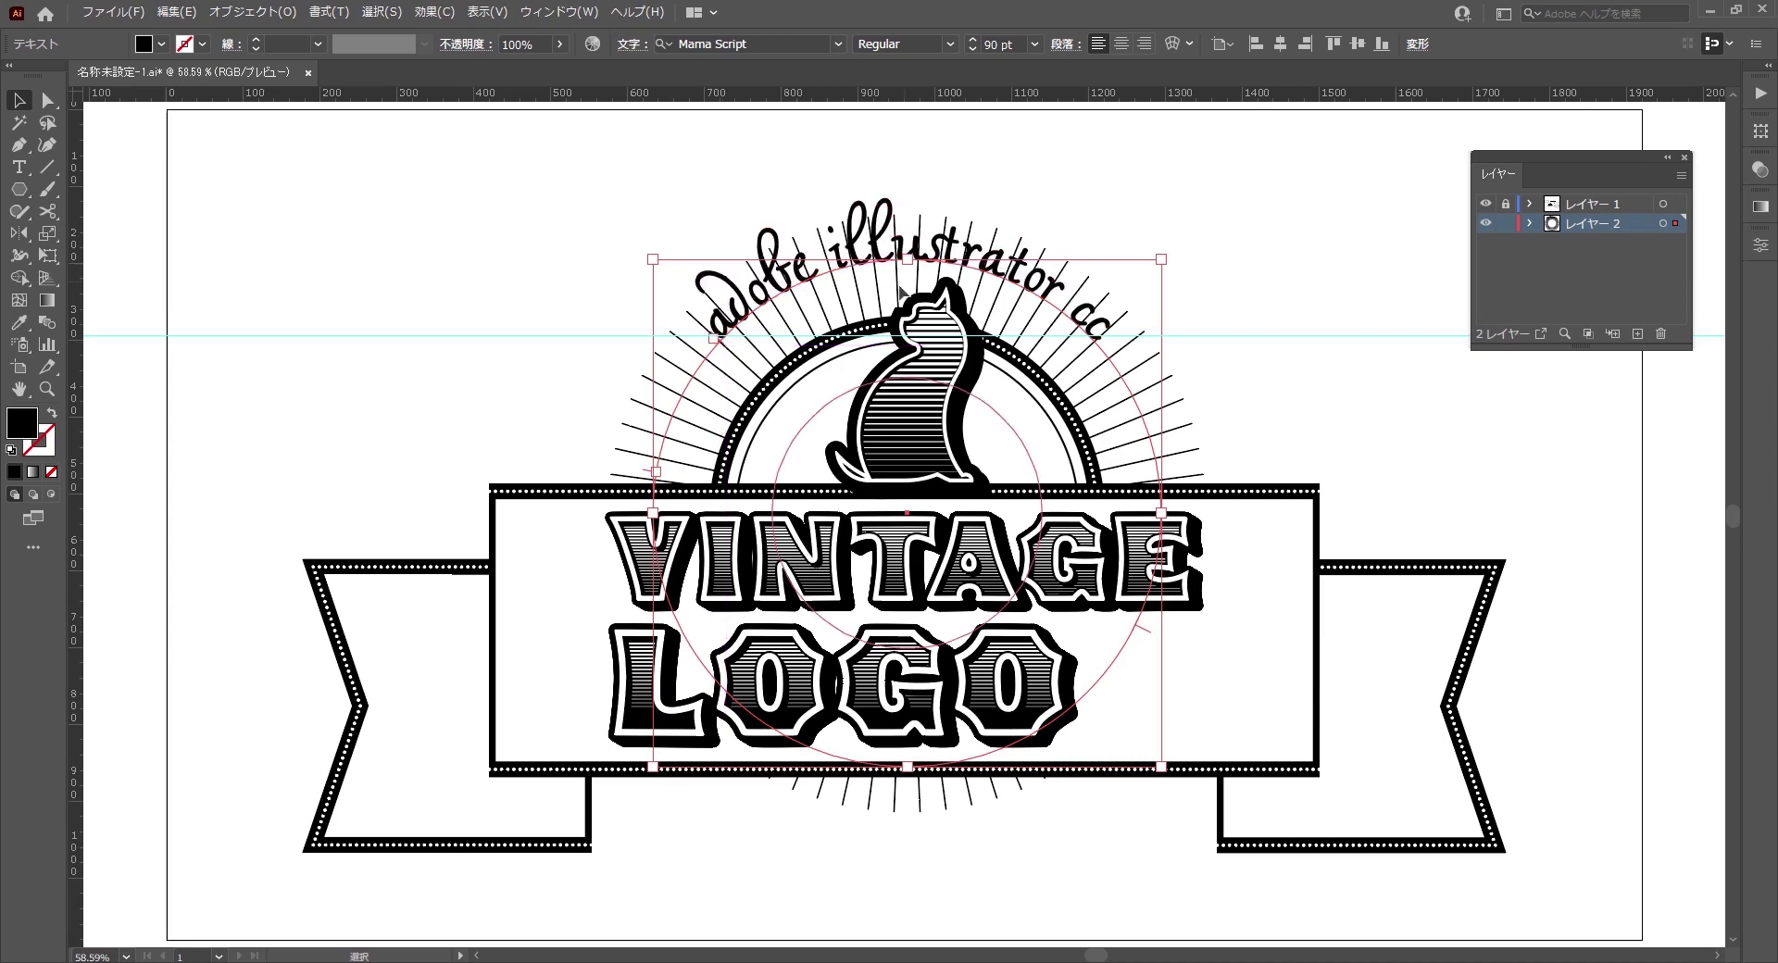
pyautogui.click(1080, 159)
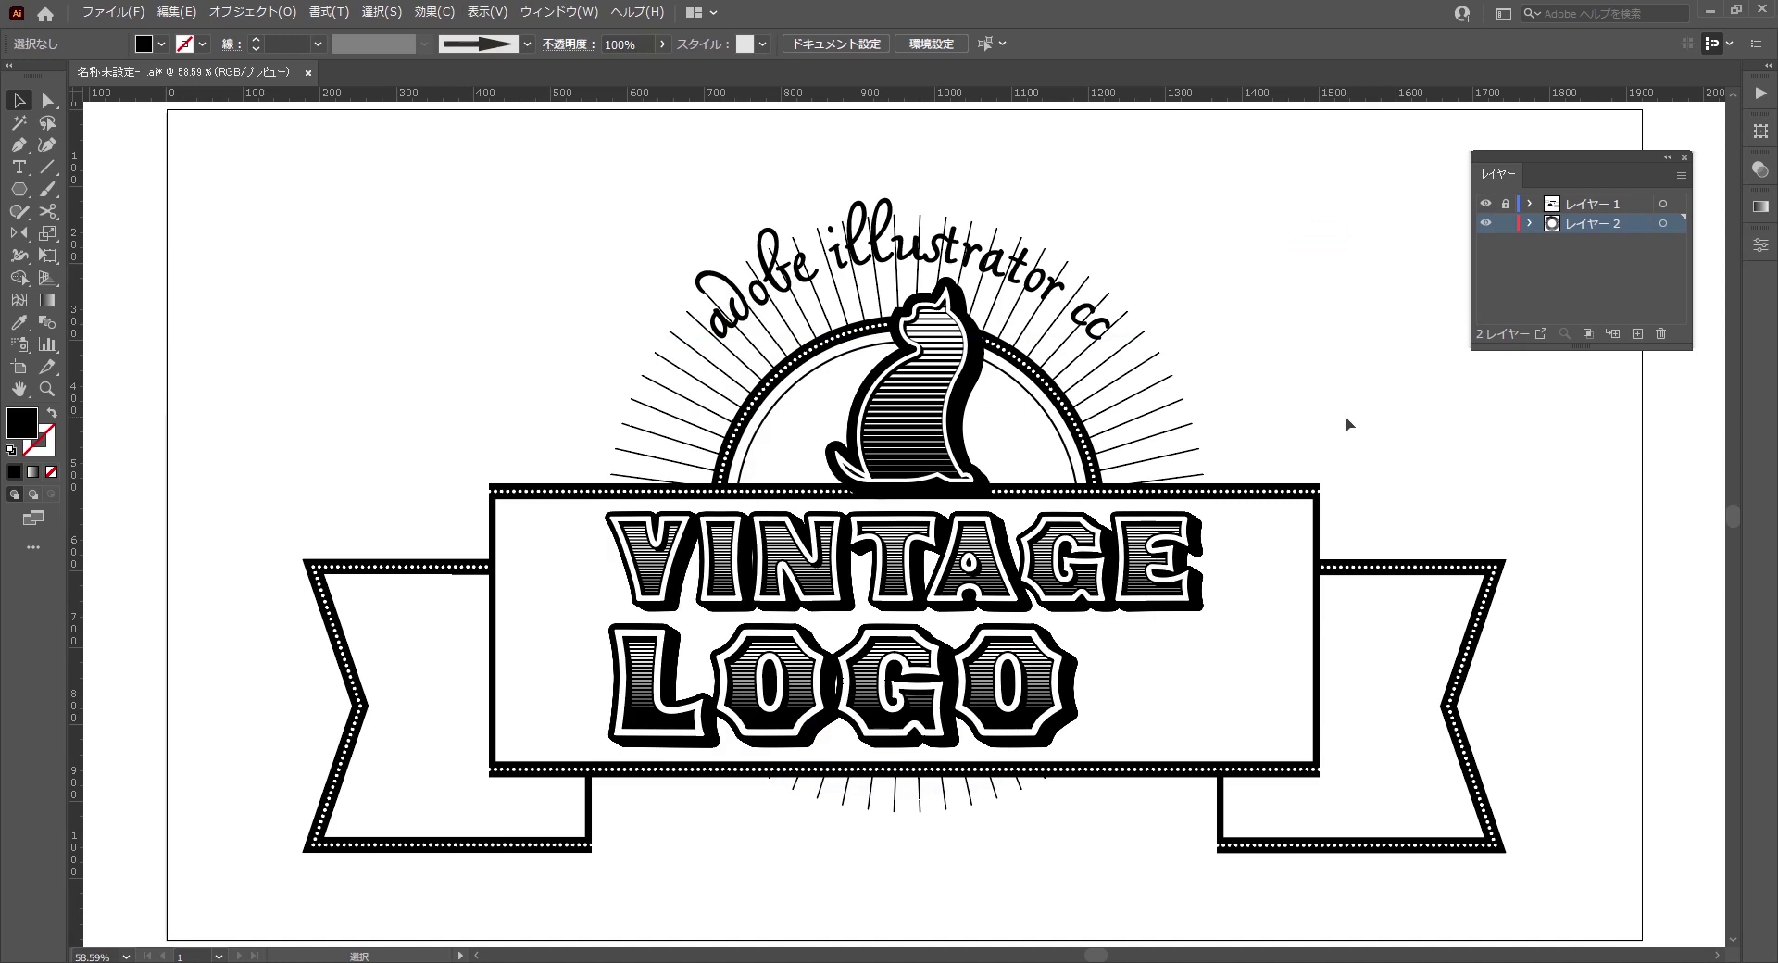
# - Move the swirl ornament up beside the cat's right side
pyautogui.click(940, 505)
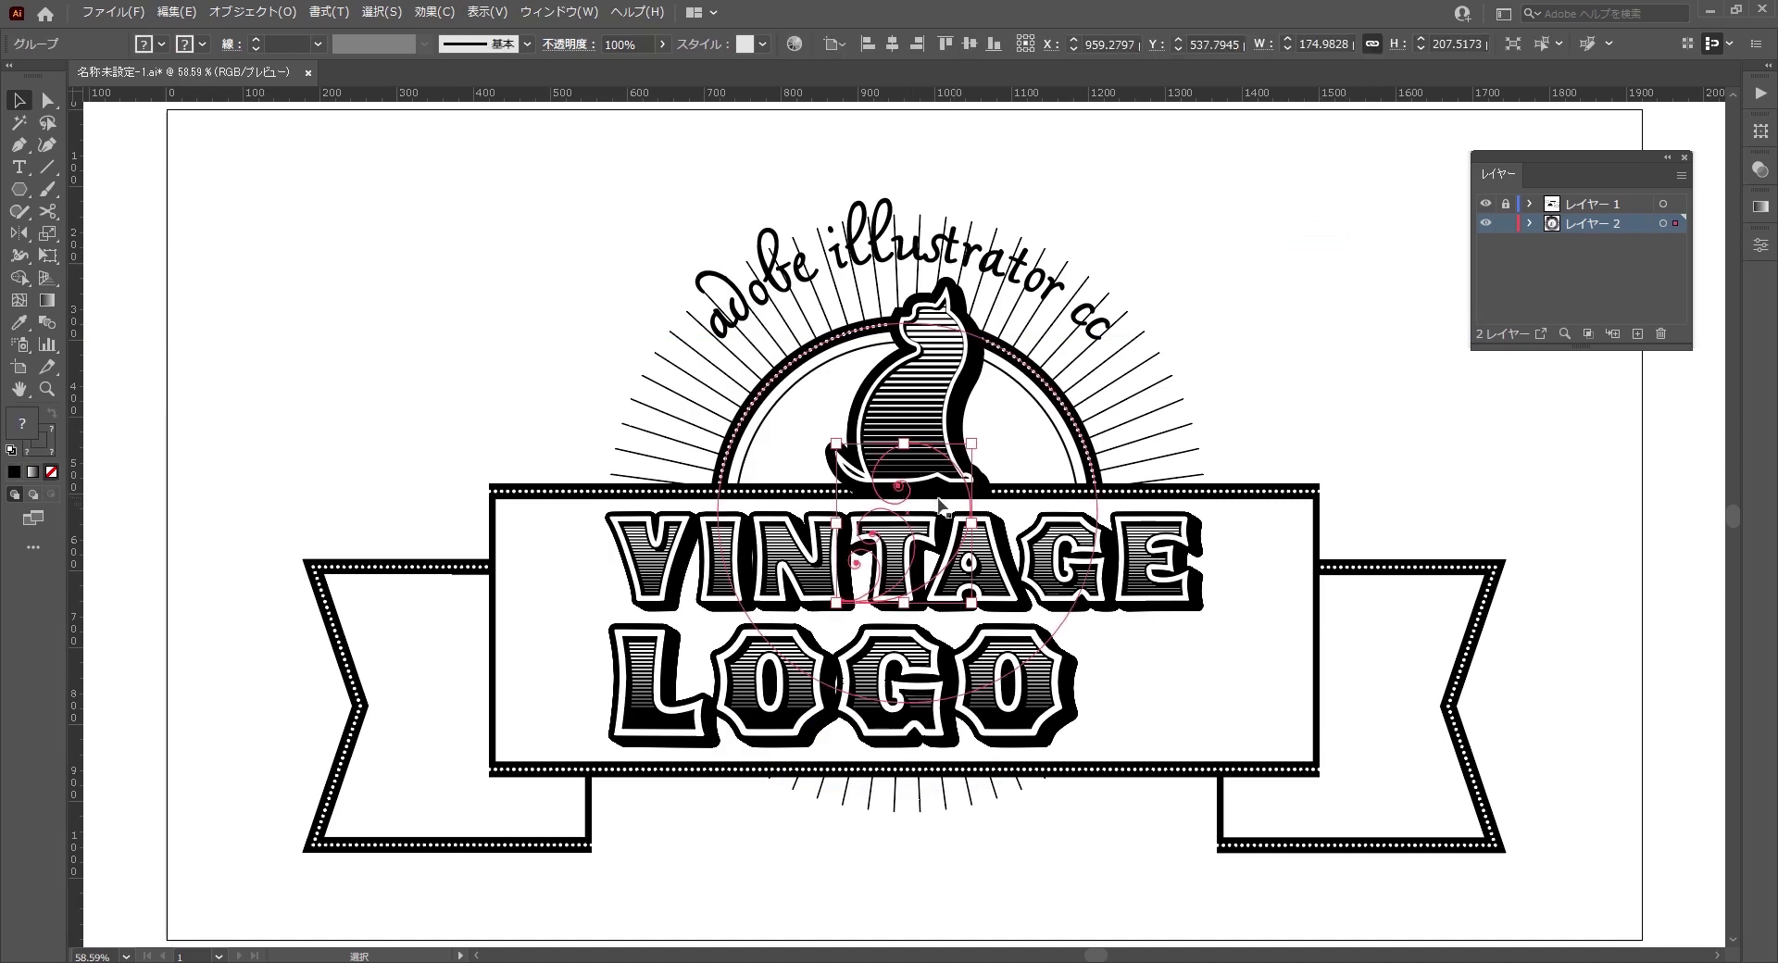
pyautogui.moveTo(907, 511)
pyautogui.mouseDown()
pyautogui.moveTo(1171, 370)
pyautogui.moveTo(1163, 390)
pyautogui.mouseUp()
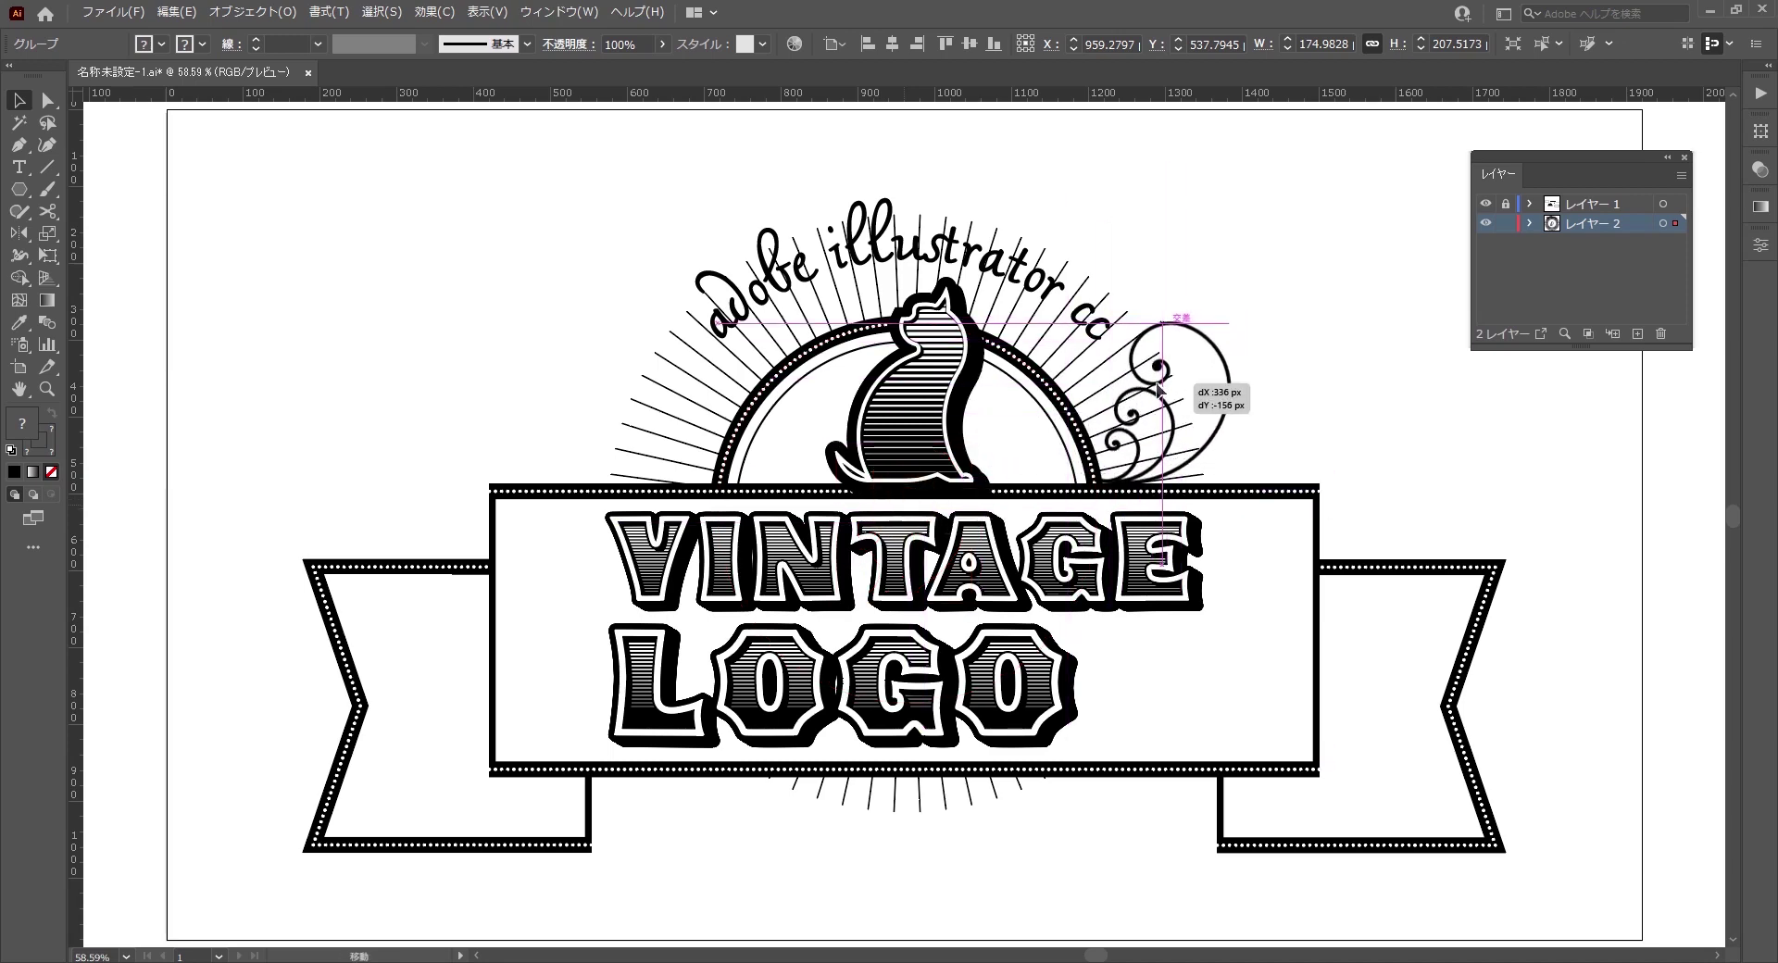
pyautogui.click(1344, 395)
# - Reflect a vertical copy of the swirl across the centre guide to the cat's left
pyautogui.hotkey('ctrl', ';')
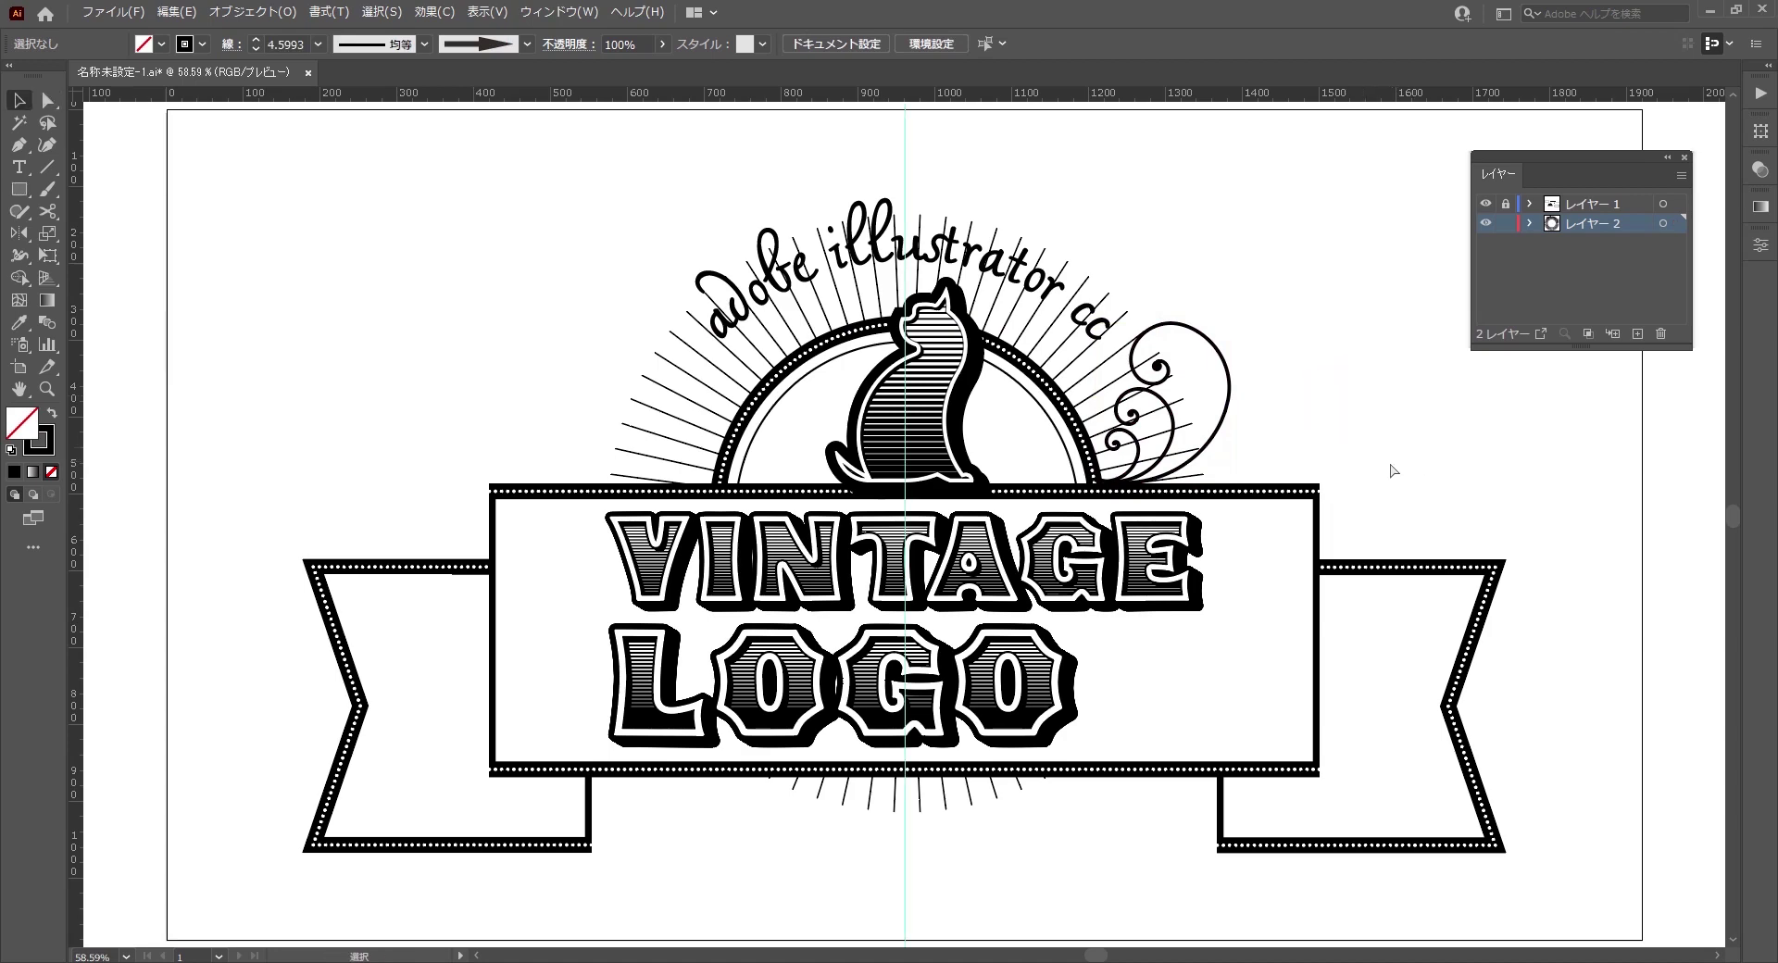
pyautogui.click(1225, 390)
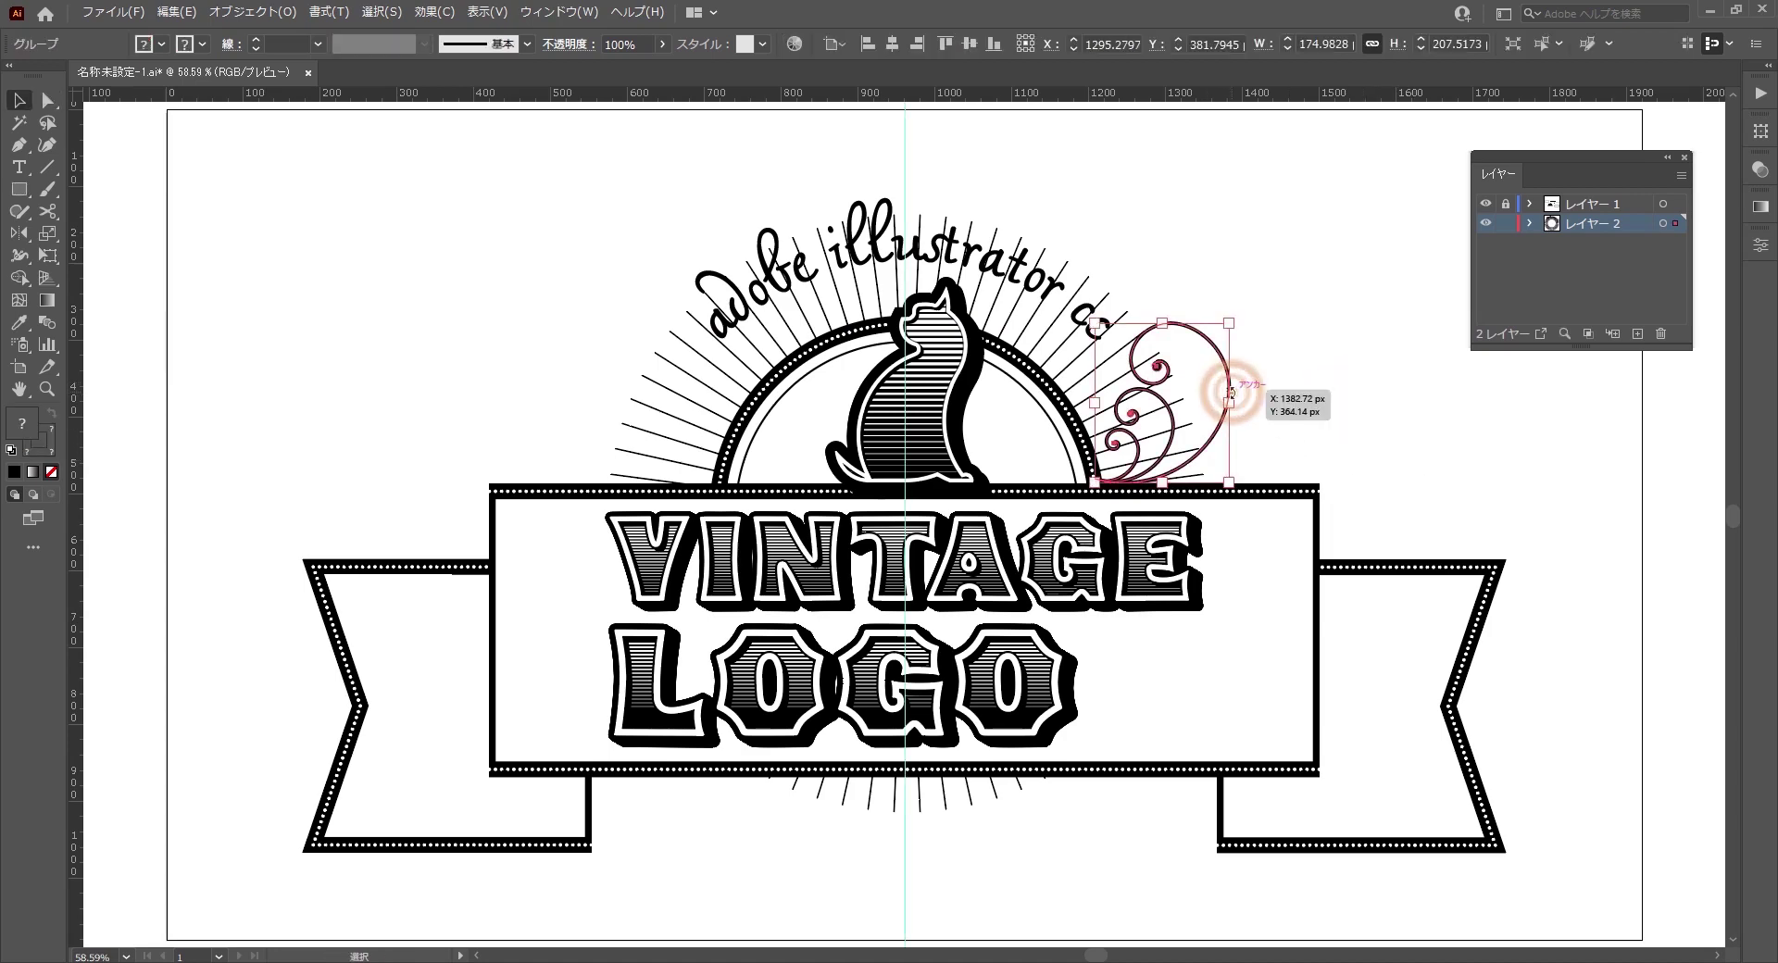
pyautogui.press('o')
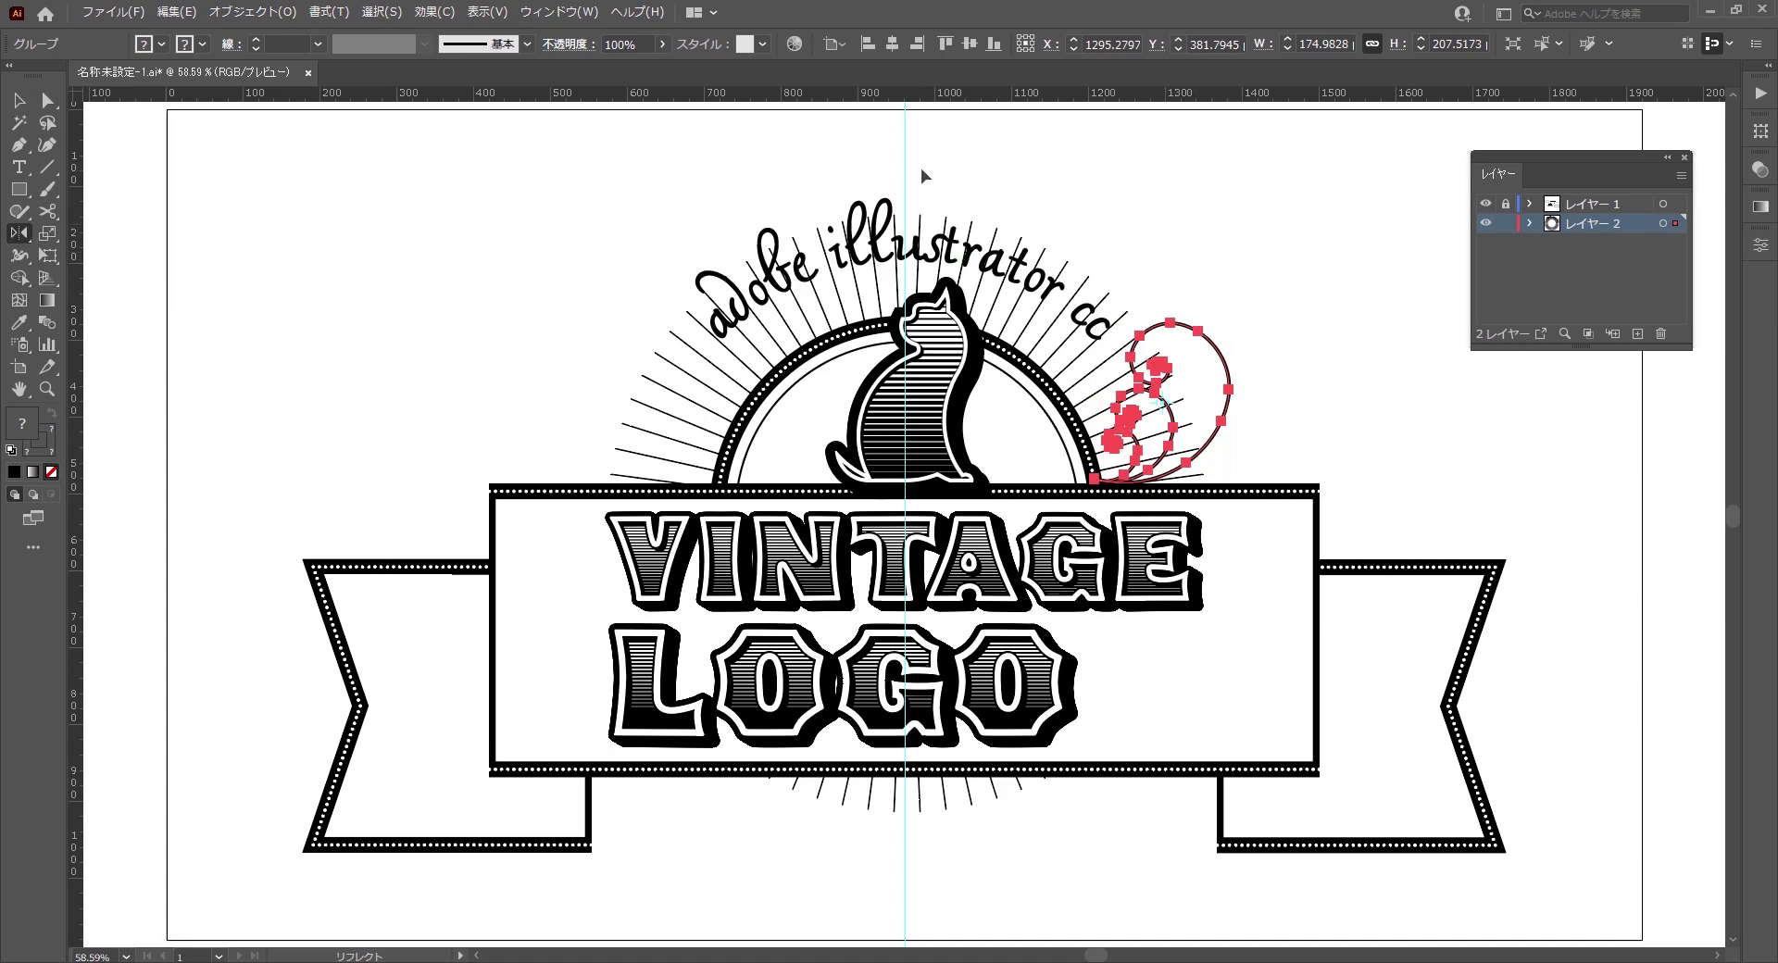
pyautogui.keyDown('alt'); pyautogui.click(905, 157); pyautogui.keyUp('alt')
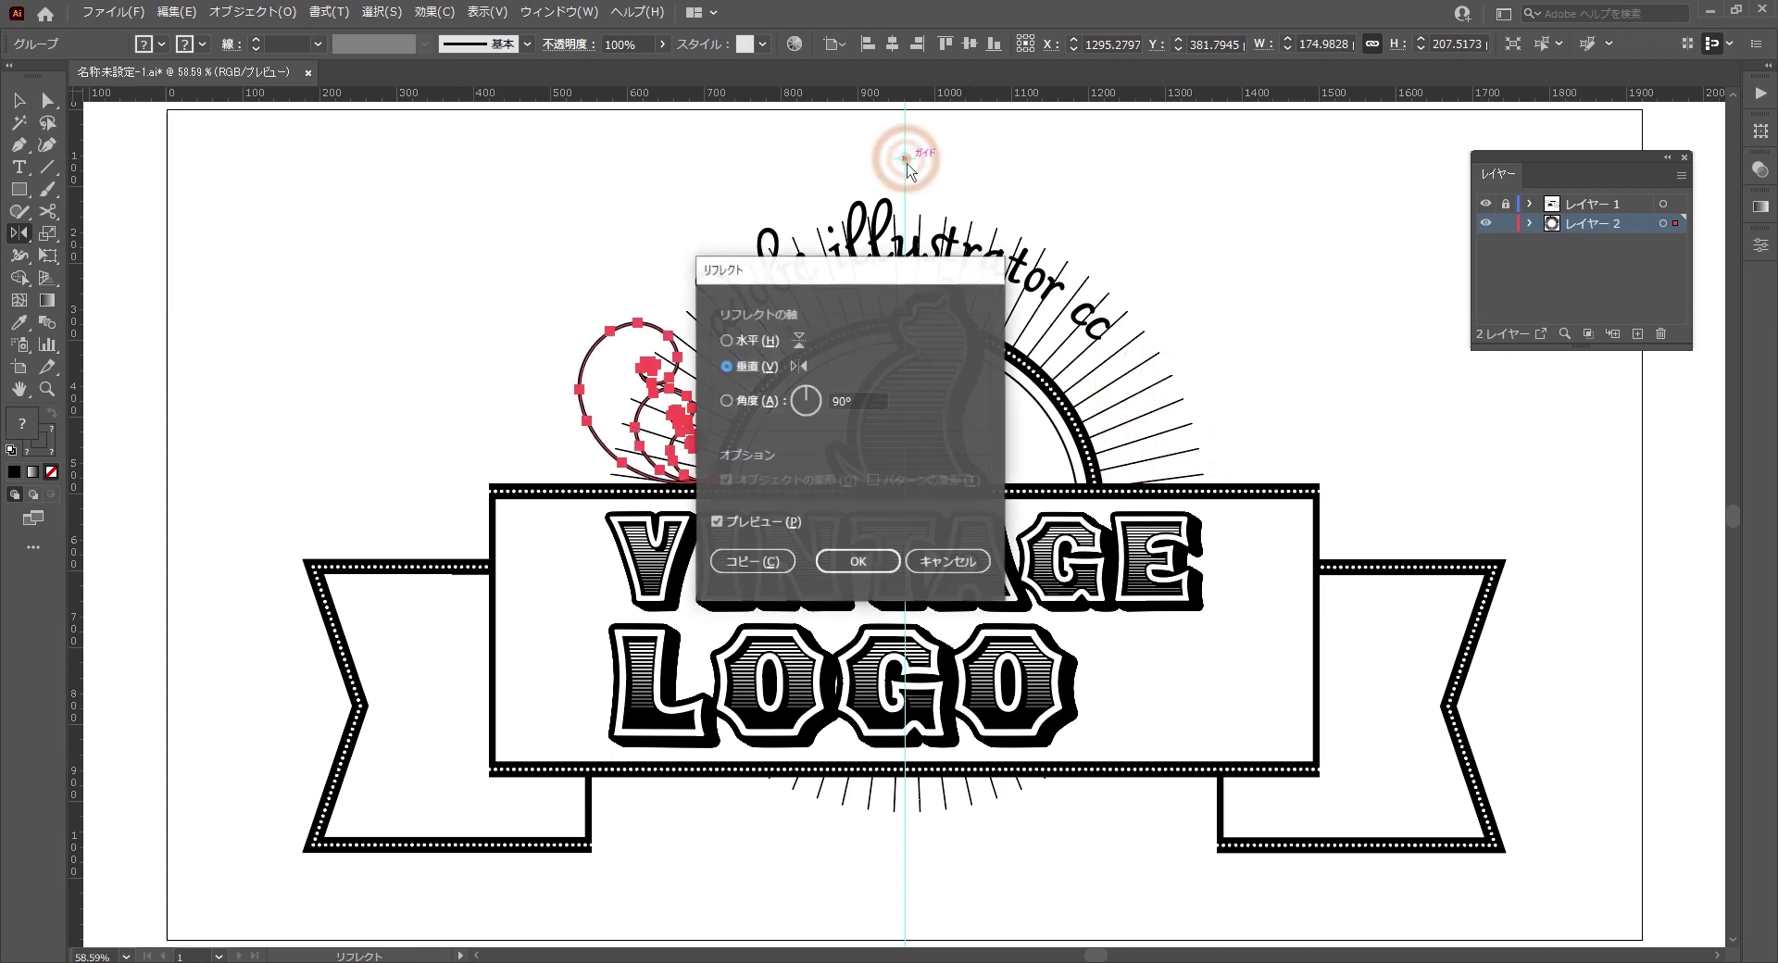
pyautogui.click(752, 561)
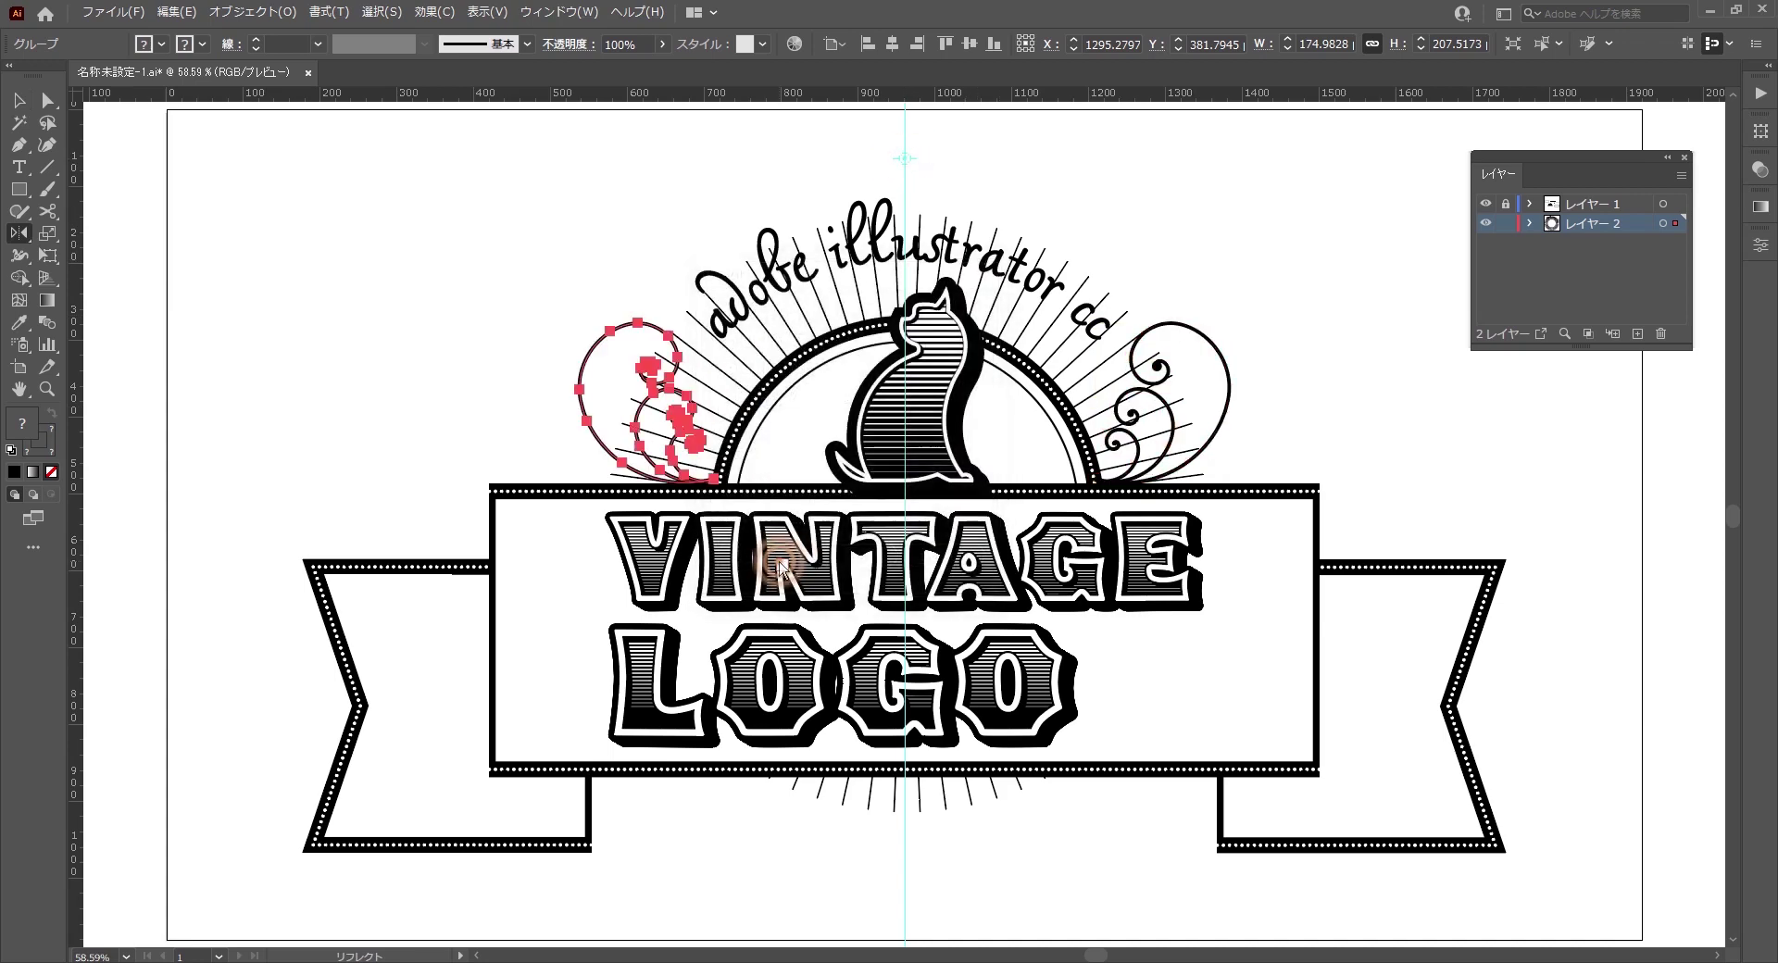
pyautogui.press('a')
pyautogui.press('v')
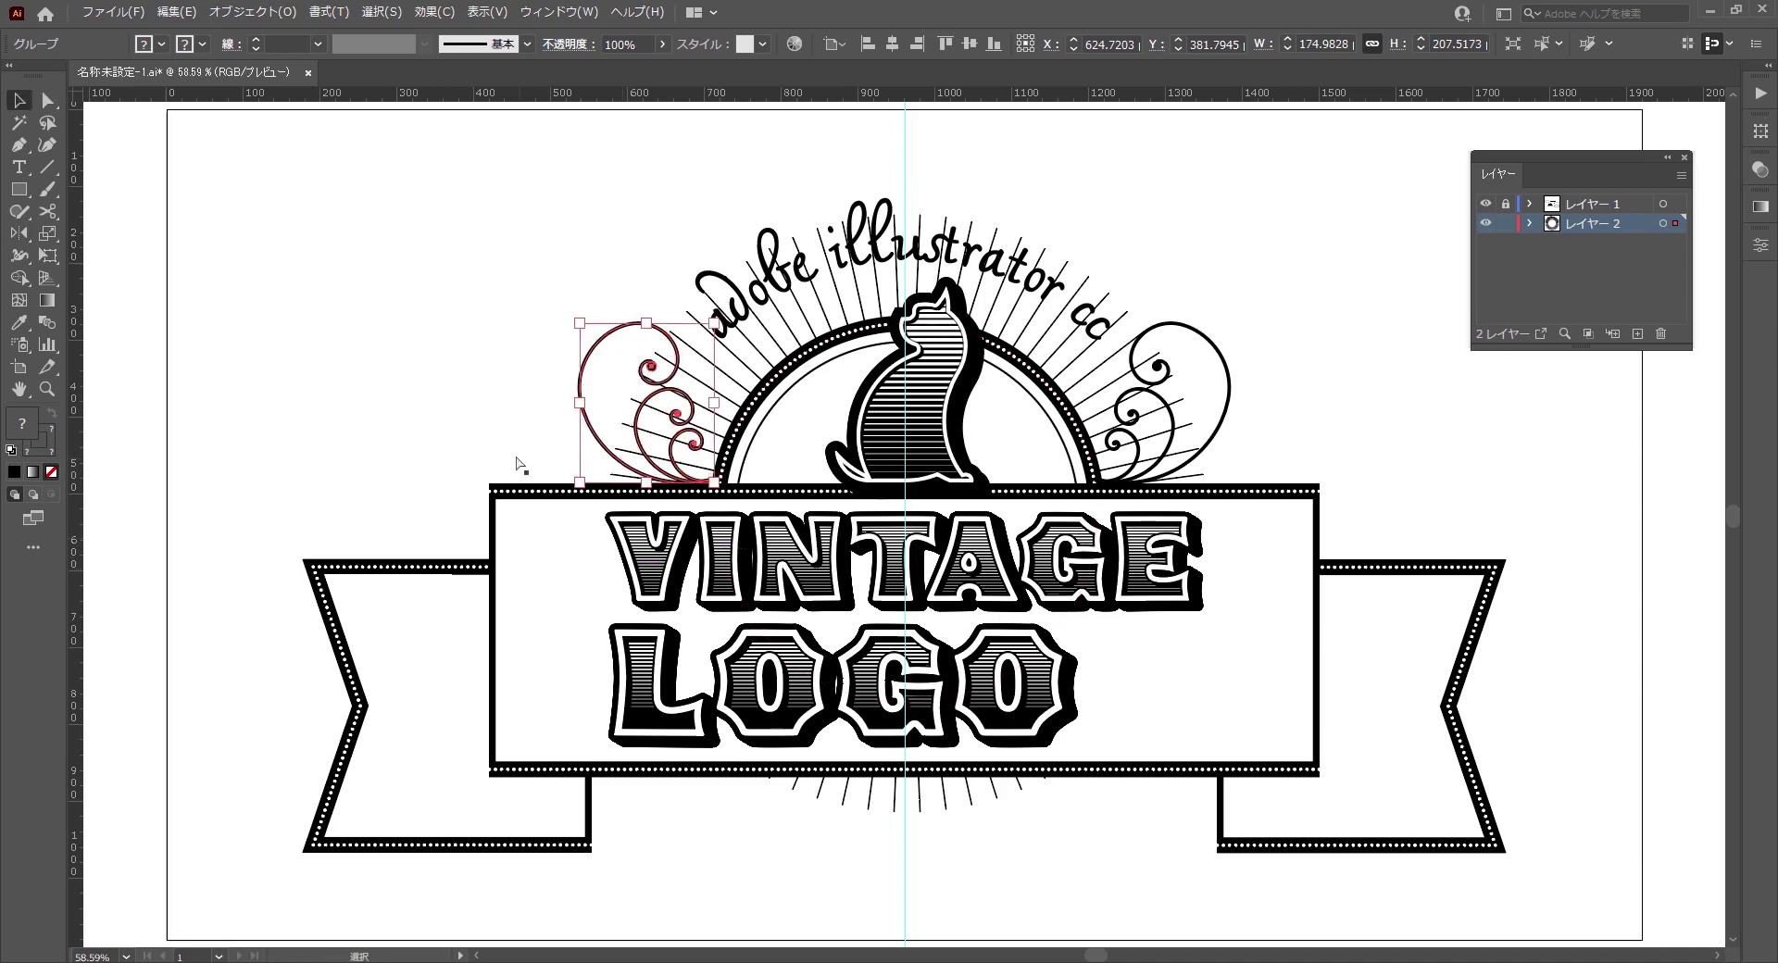
pyautogui.click(407, 404)
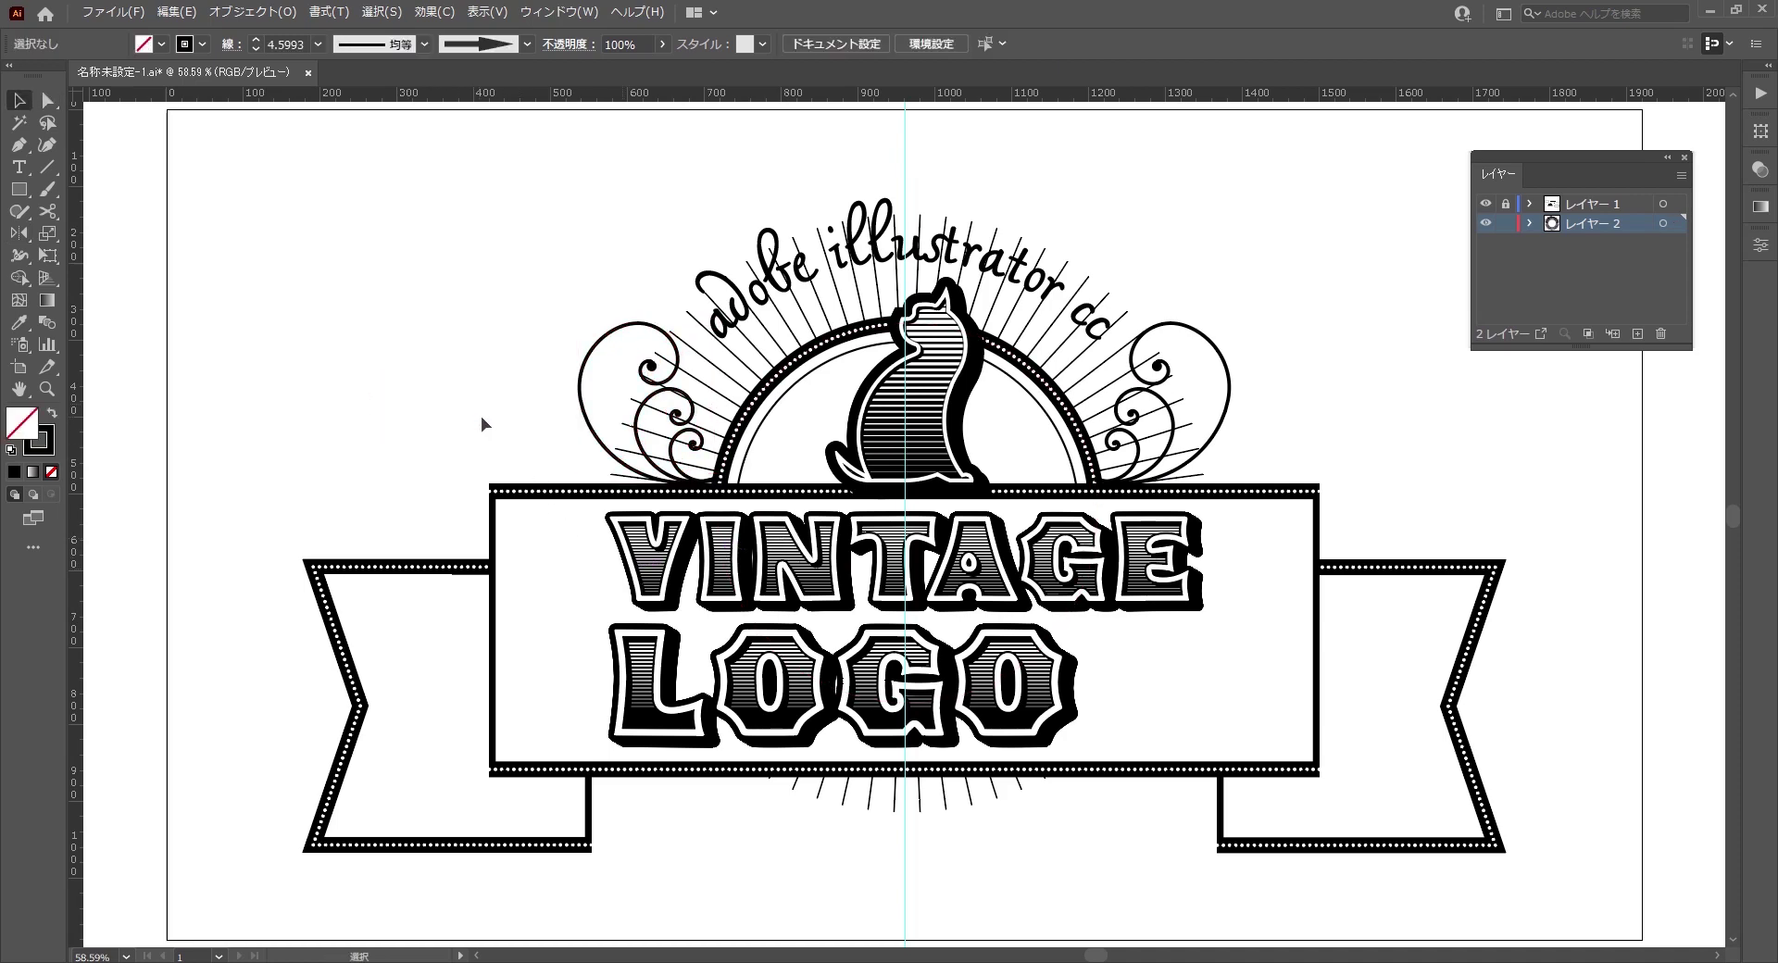
pyautogui.click(903, 537)
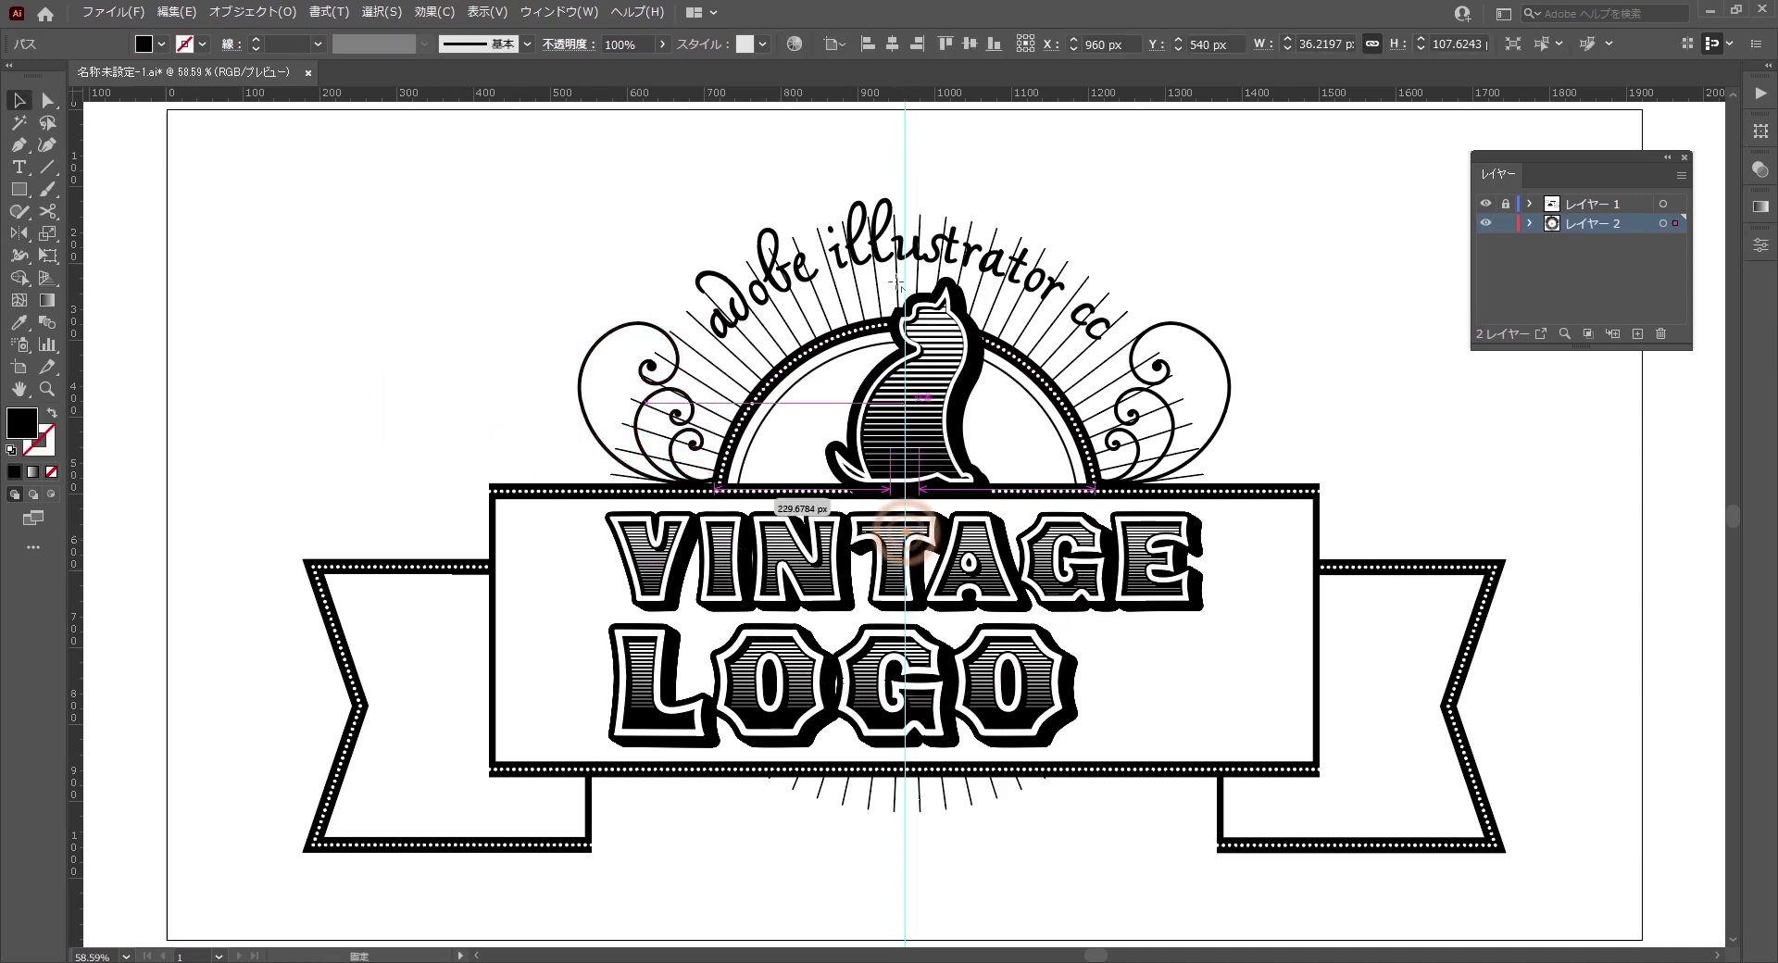
# - Place the four-point star near the top and a copy beside the right swirl
pyautogui.moveTo(898, 280)
pyautogui.mouseDown()
pyautogui.moveTo(887, 163)
pyautogui.moveTo(1273, 440)
pyautogui.mouseUp()
pyautogui.click(1125, 213)
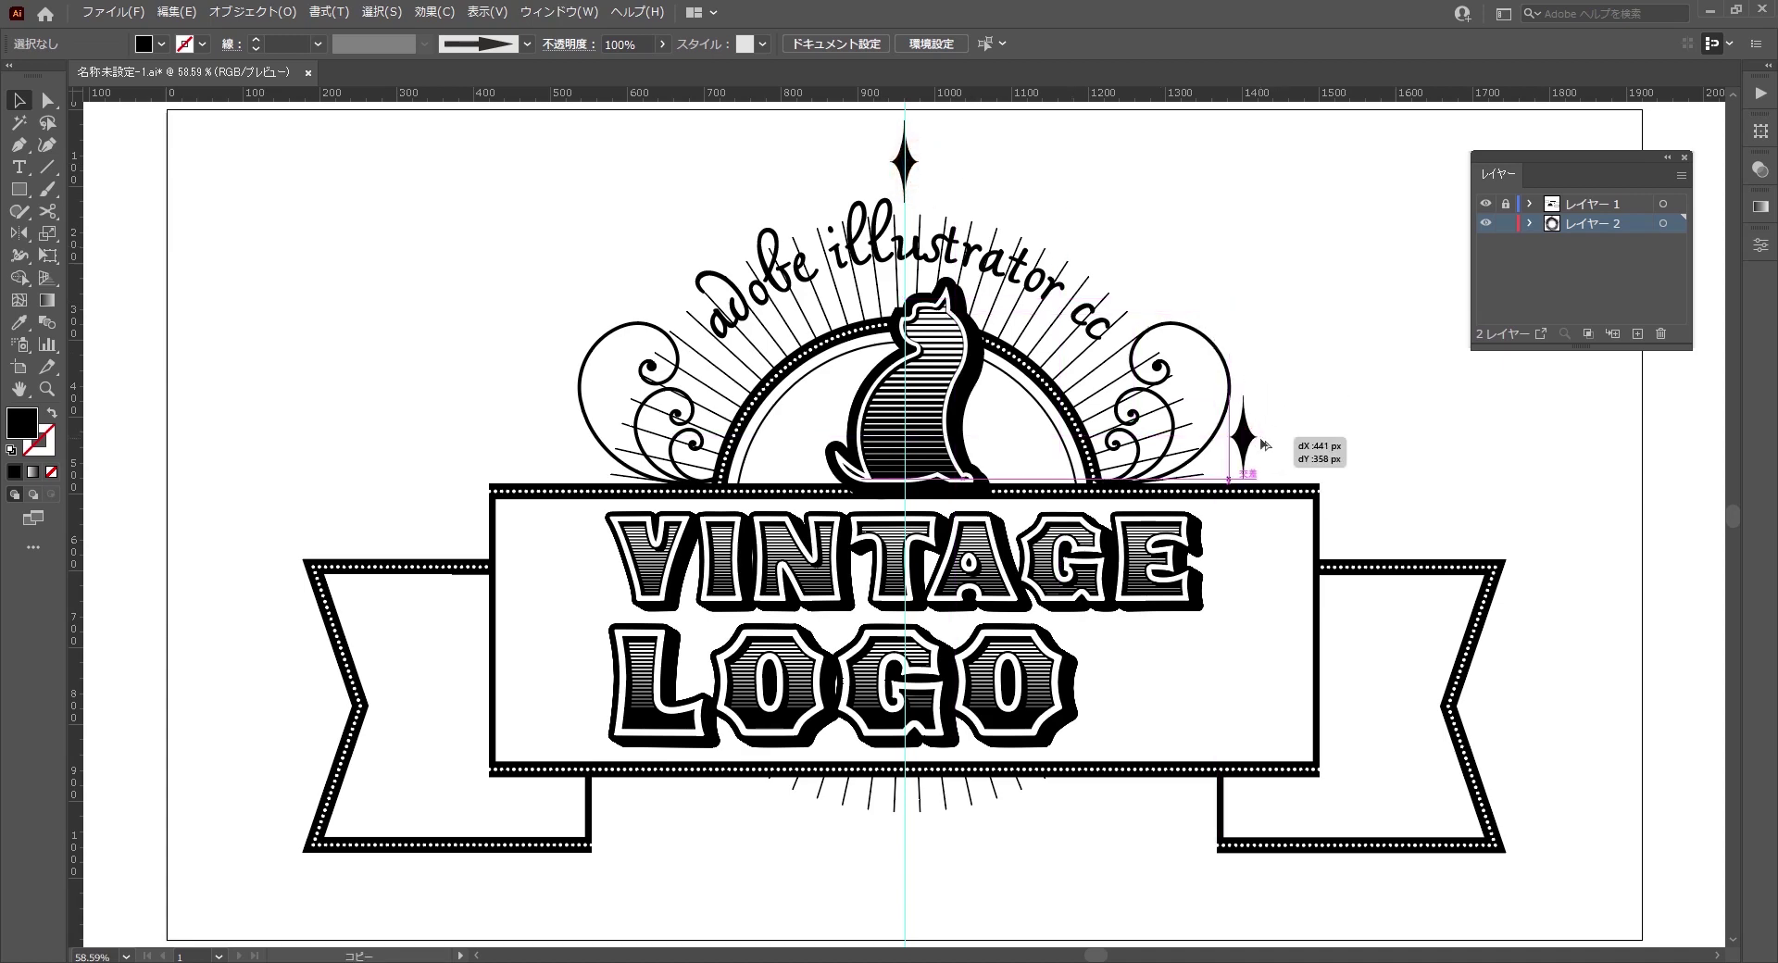
pyautogui.moveTo(1274, 440); pyautogui.dragTo(1276, 436)
pyautogui.click(1326, 389)
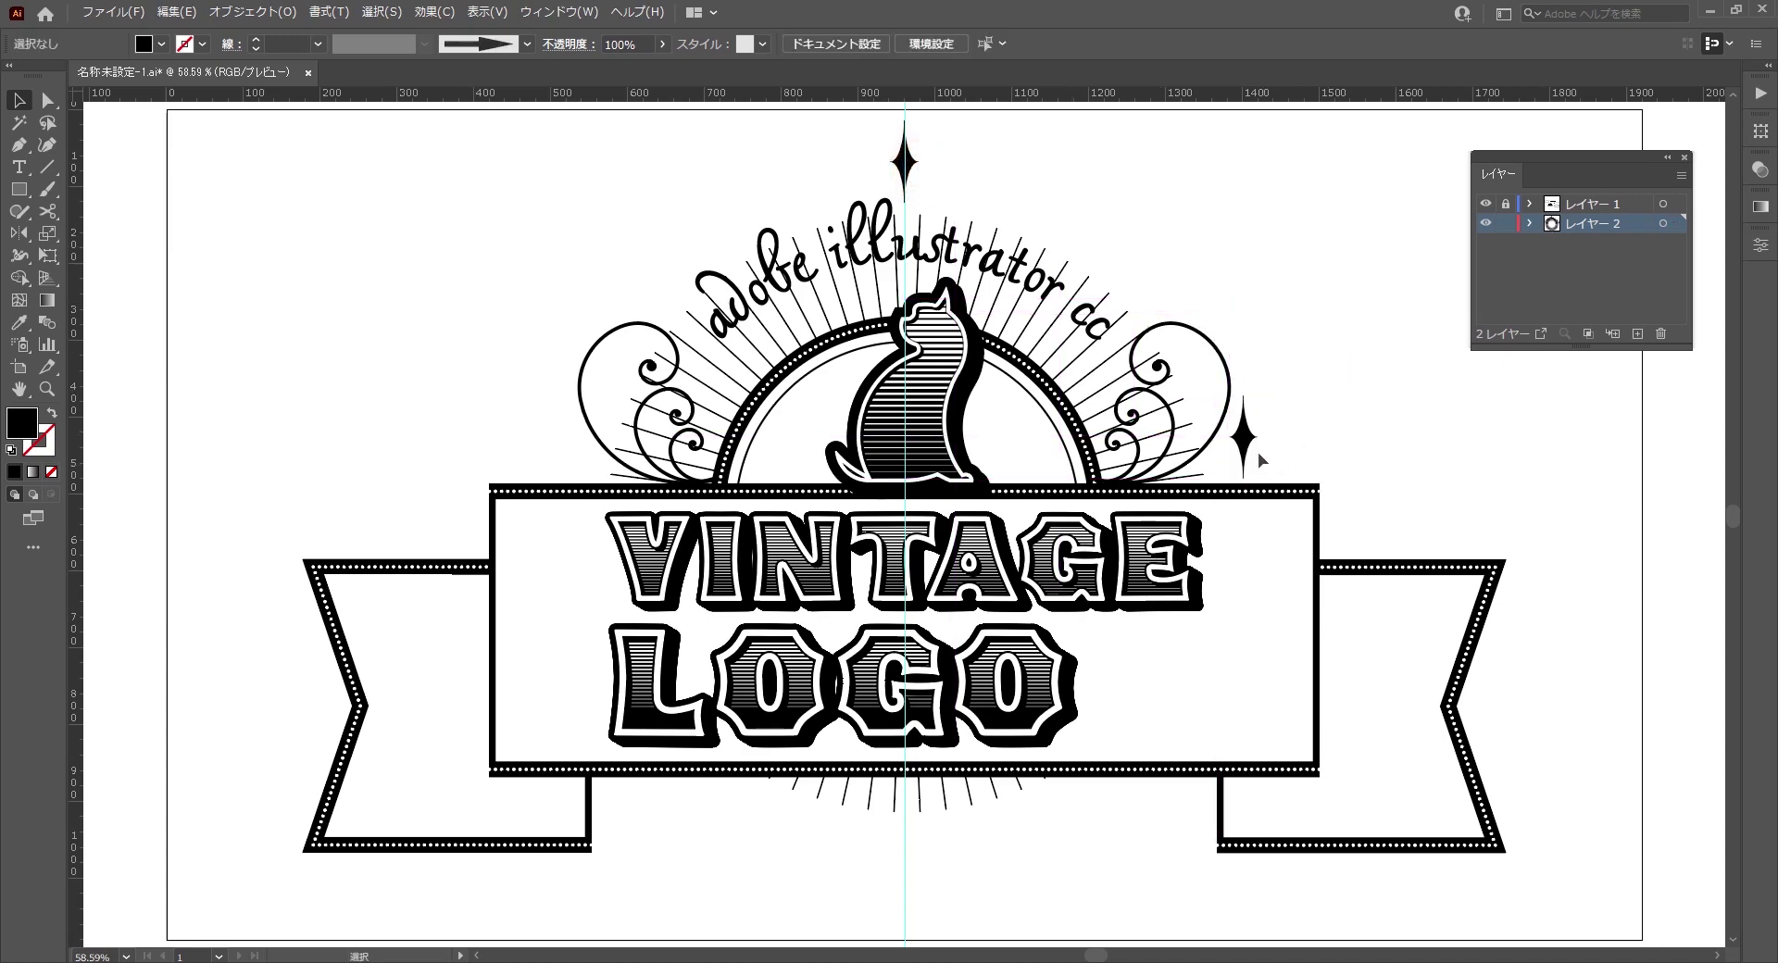
pyautogui.moveTo(1247, 440); pyautogui.dragTo(1246, 443)
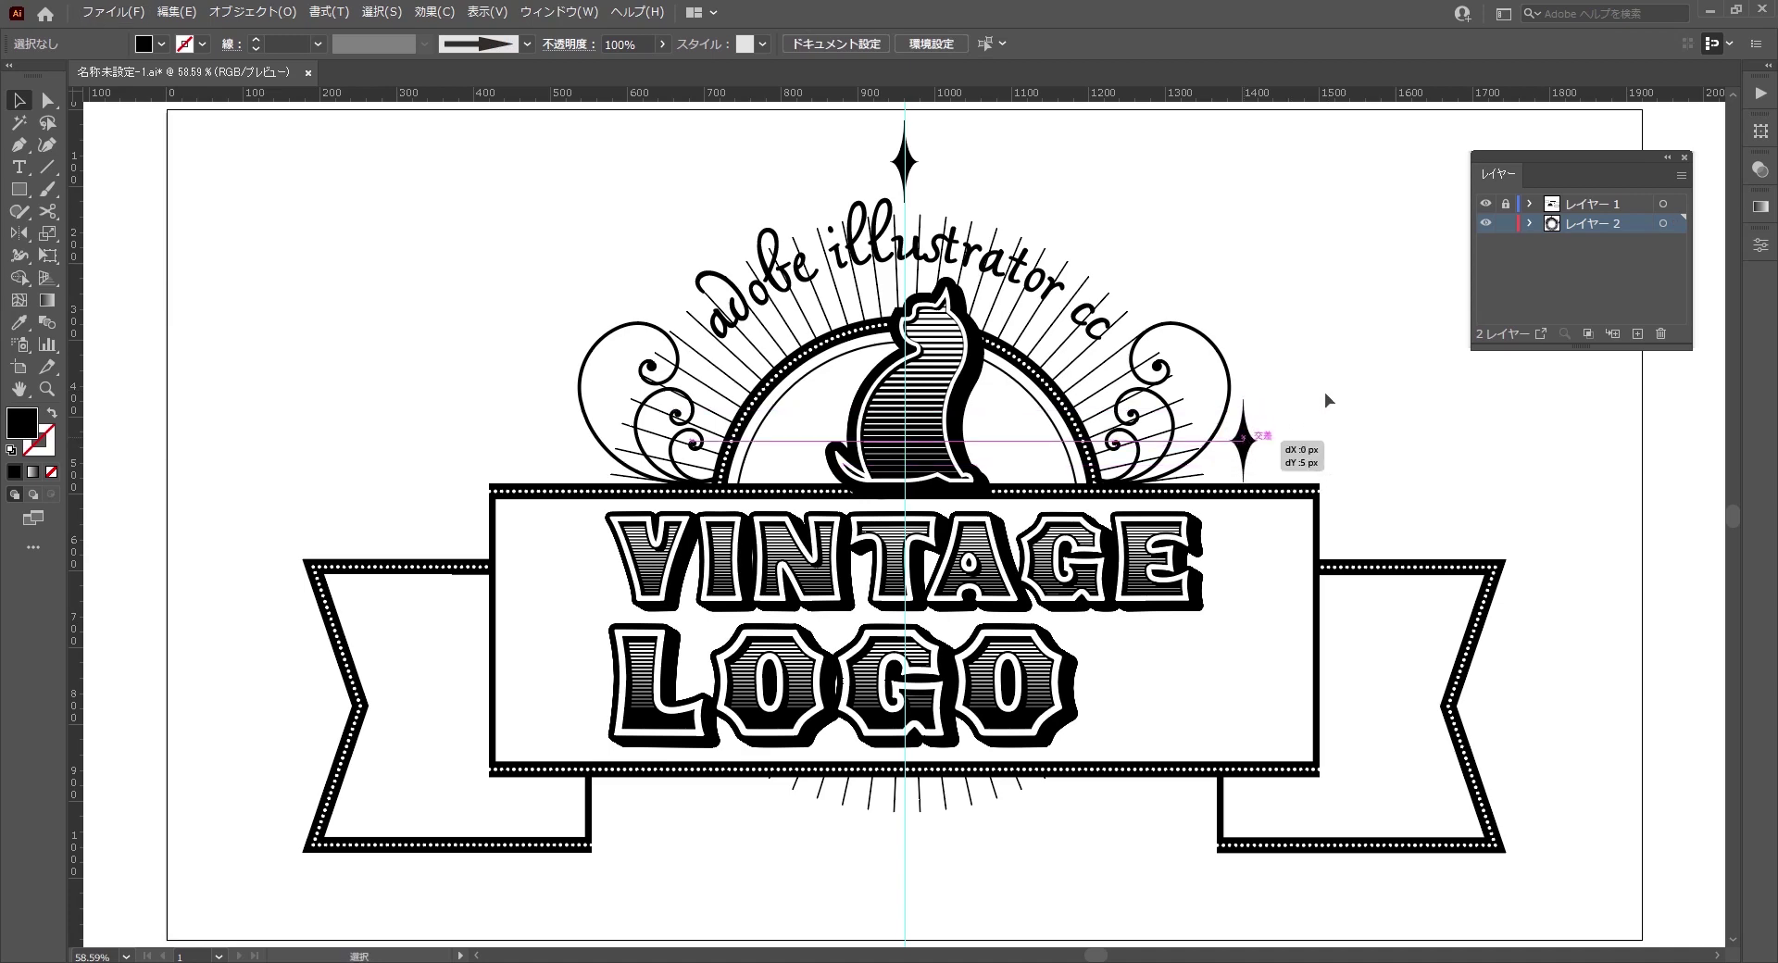
# - Mirror the right-side star across the centre guide to sit beside the left swirl
pyautogui.click(1244, 441)
pyautogui.press('o')
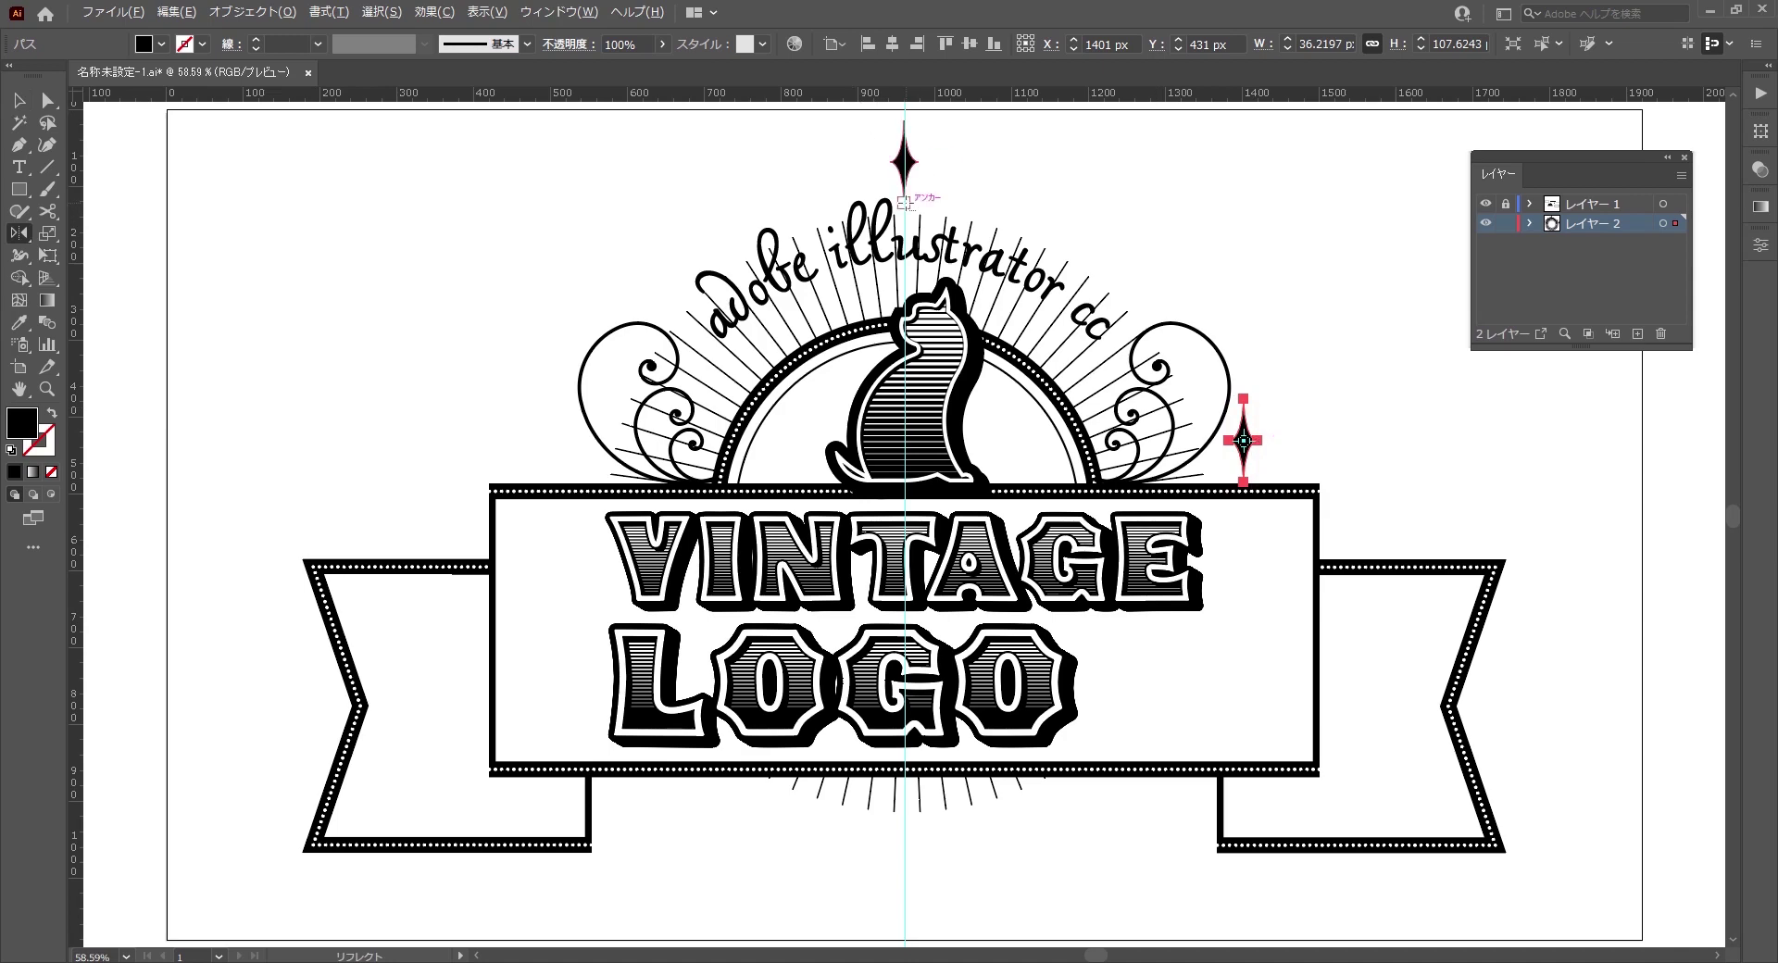
pyautogui.keyDown('alt'); pyautogui.click(905, 202); pyautogui.keyUp('alt')
pyautogui.click(771, 561)
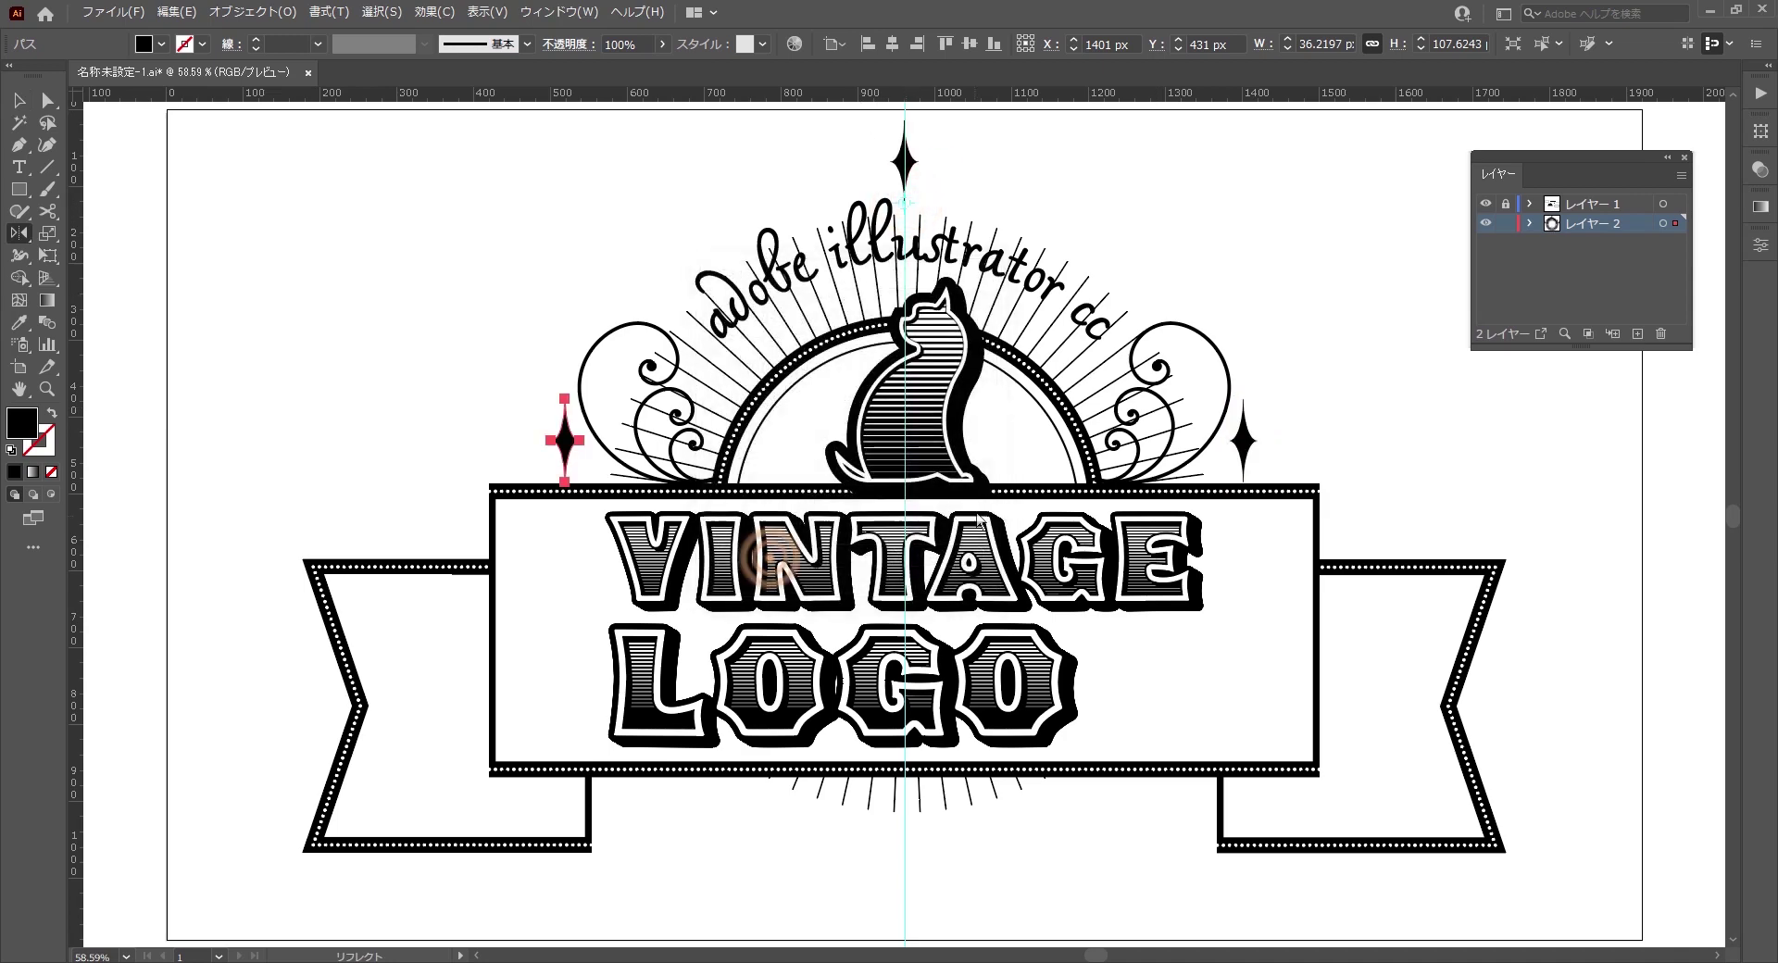
pyautogui.press('v')
pyautogui.click(1222, 296)
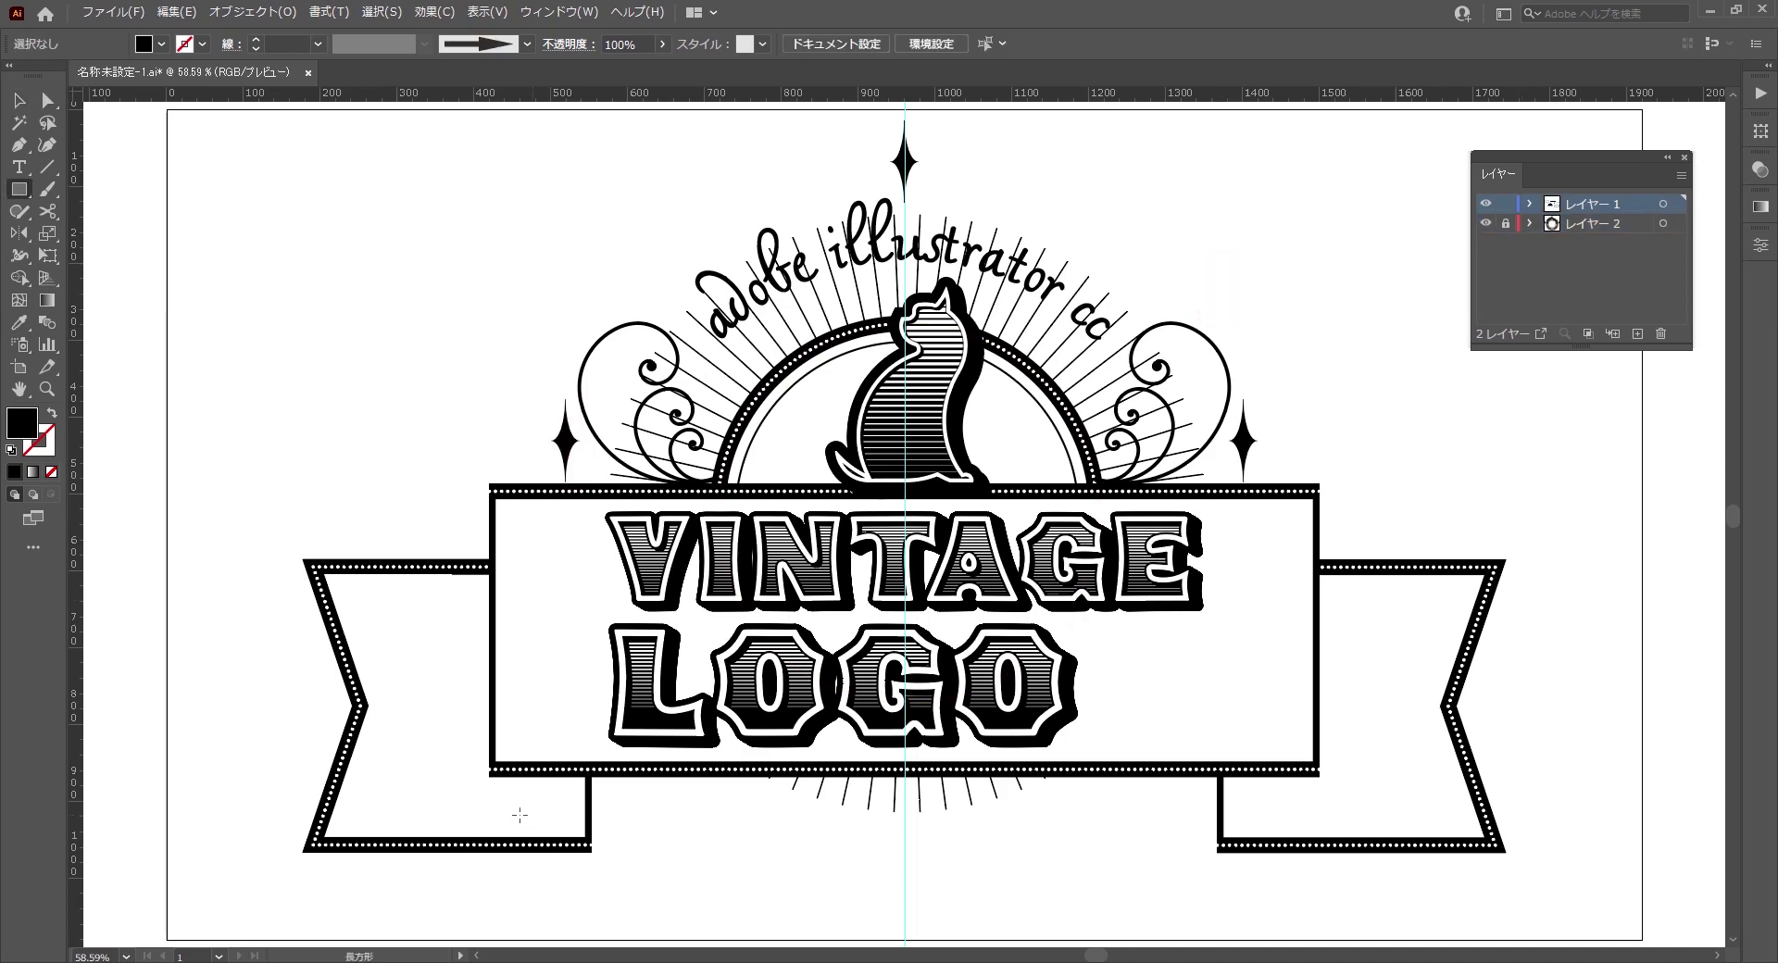
# - Draw a wide rectangle below the banner with a white fill and black outline
pyautogui.moveTo(500, 821); pyautogui.dragTo(1316, 884)
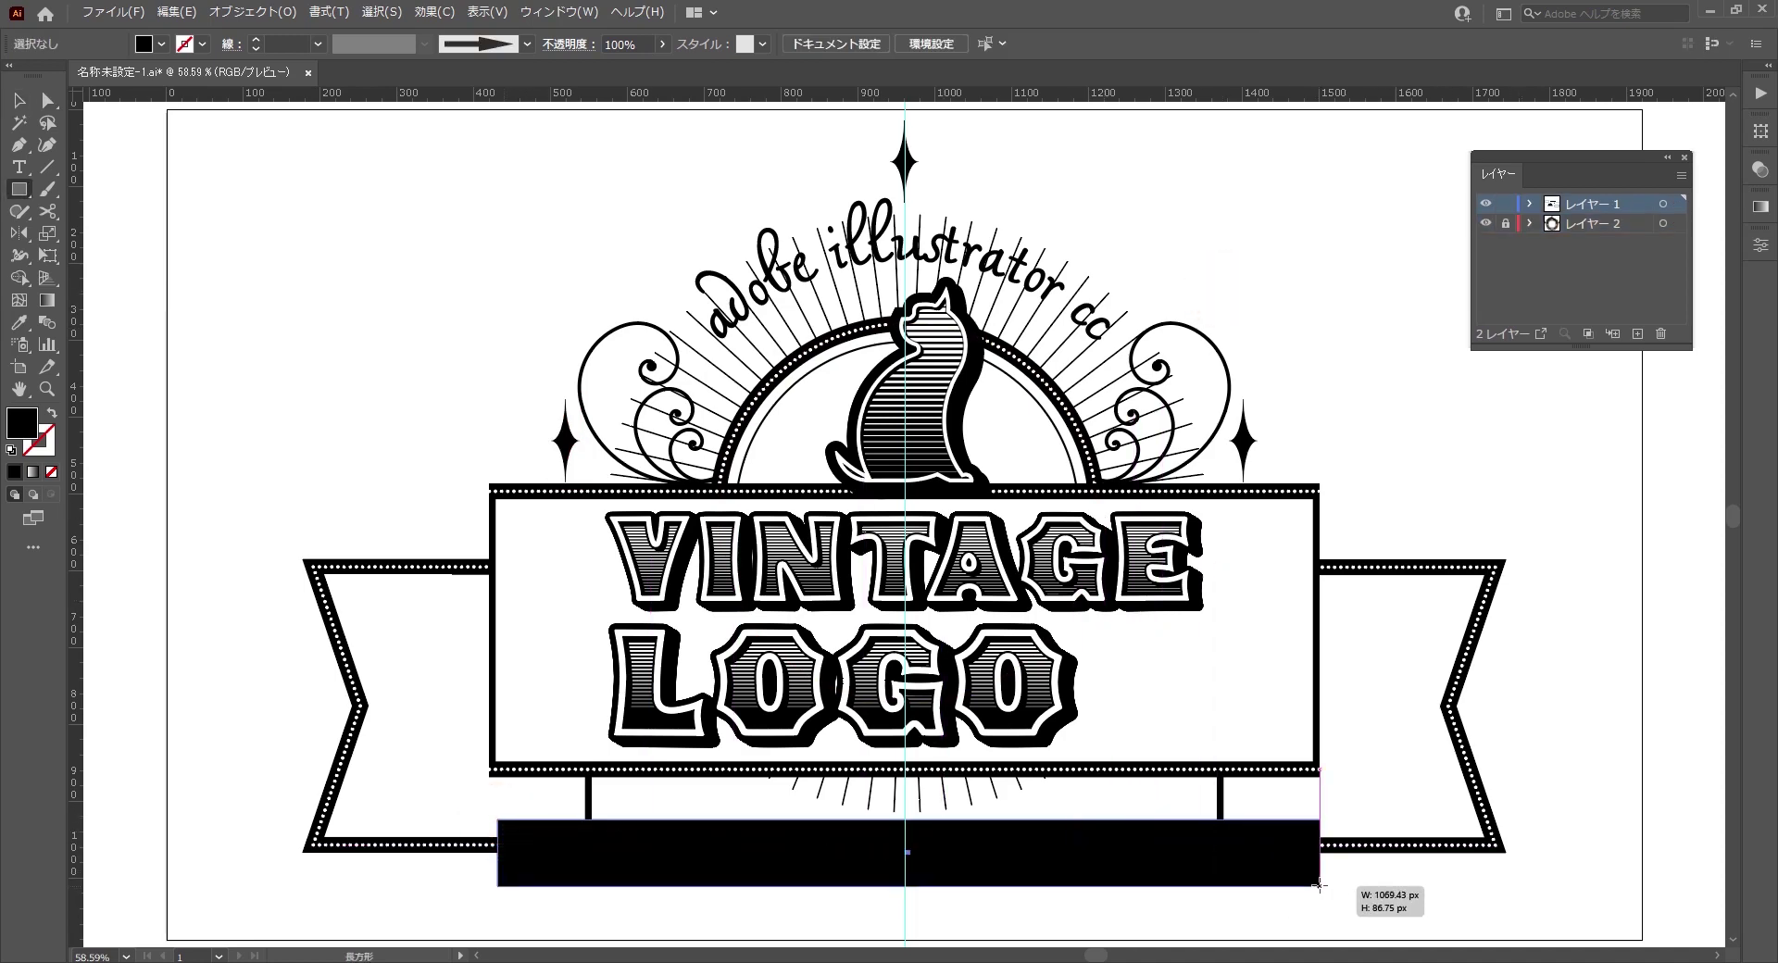
pyautogui.press('i')
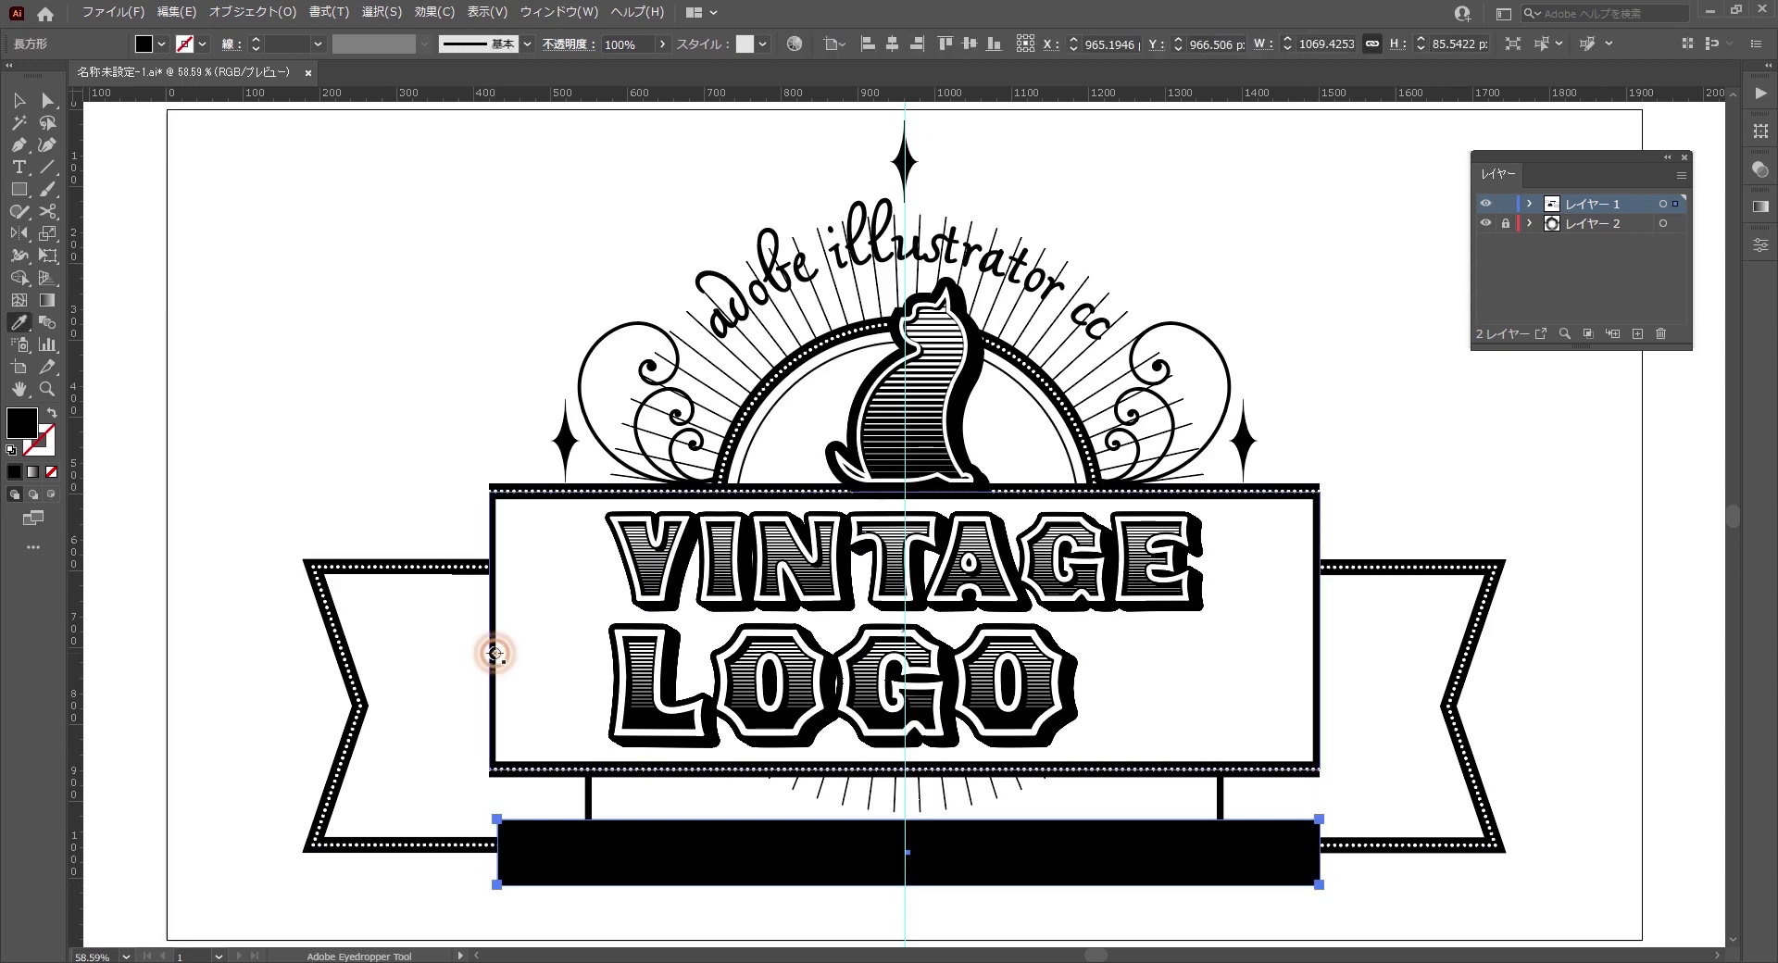
pyautogui.click(496, 654)
pyautogui.click(18, 100)
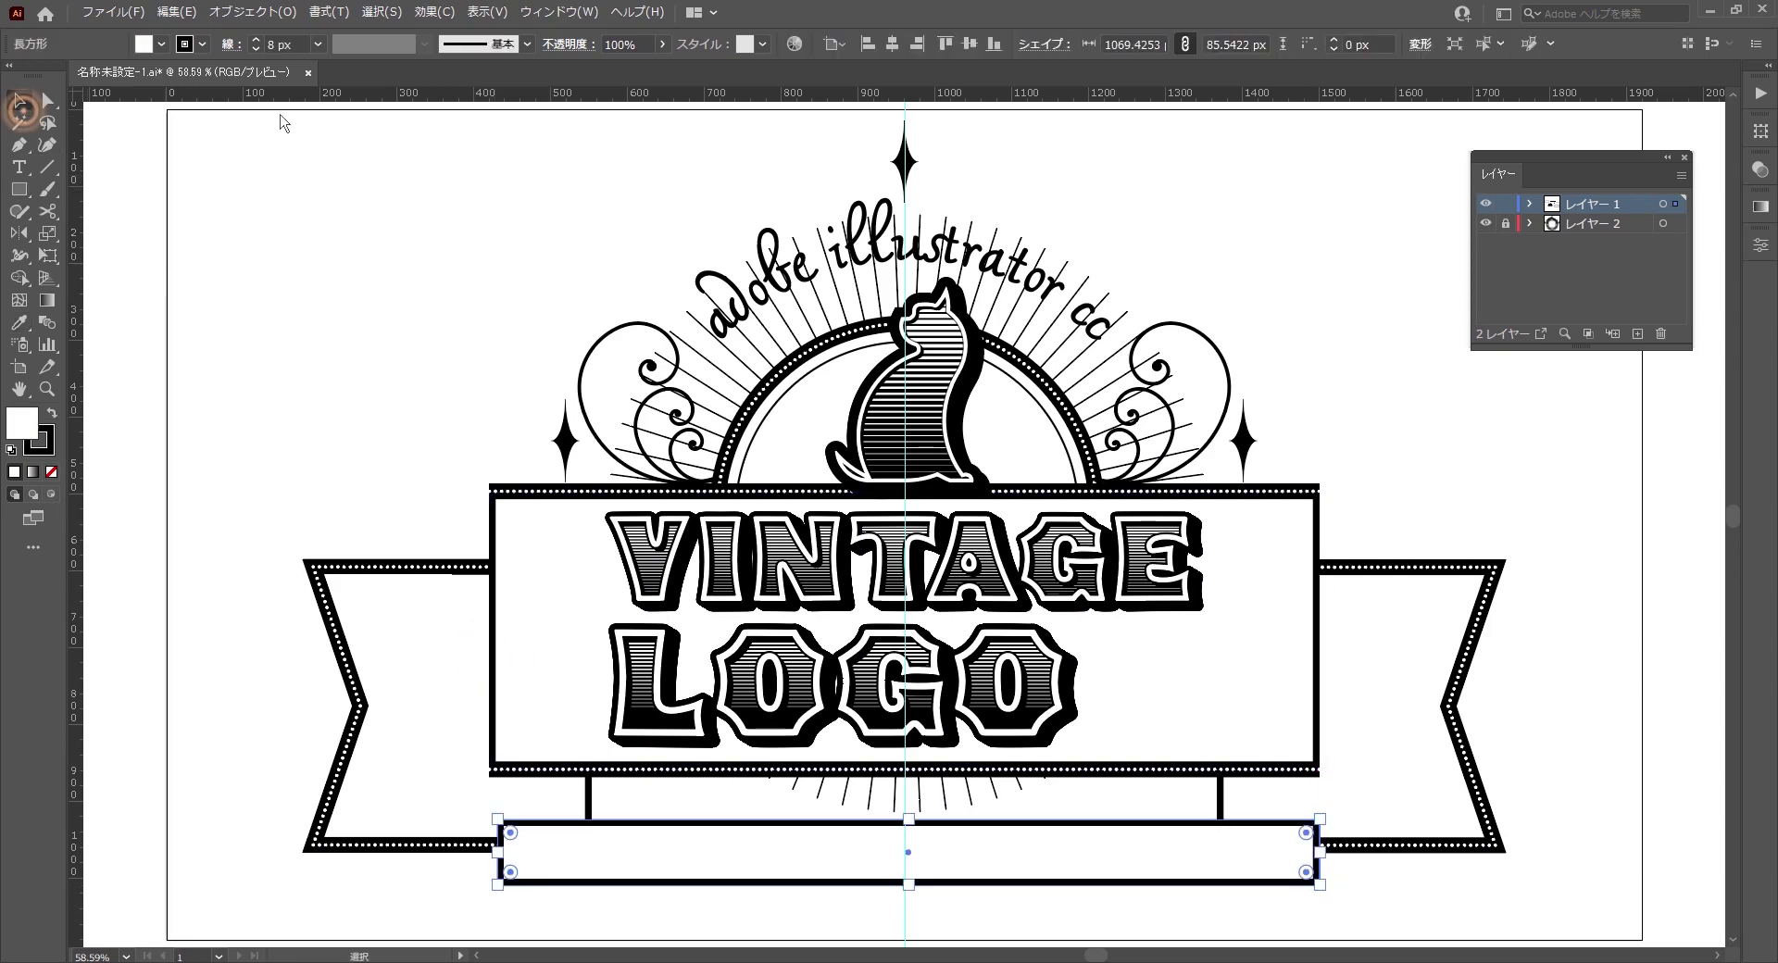
# - Thin the rectangle's outline to 2 px and shorten it to 1069 × 70 px
pyautogui.click(318, 44)
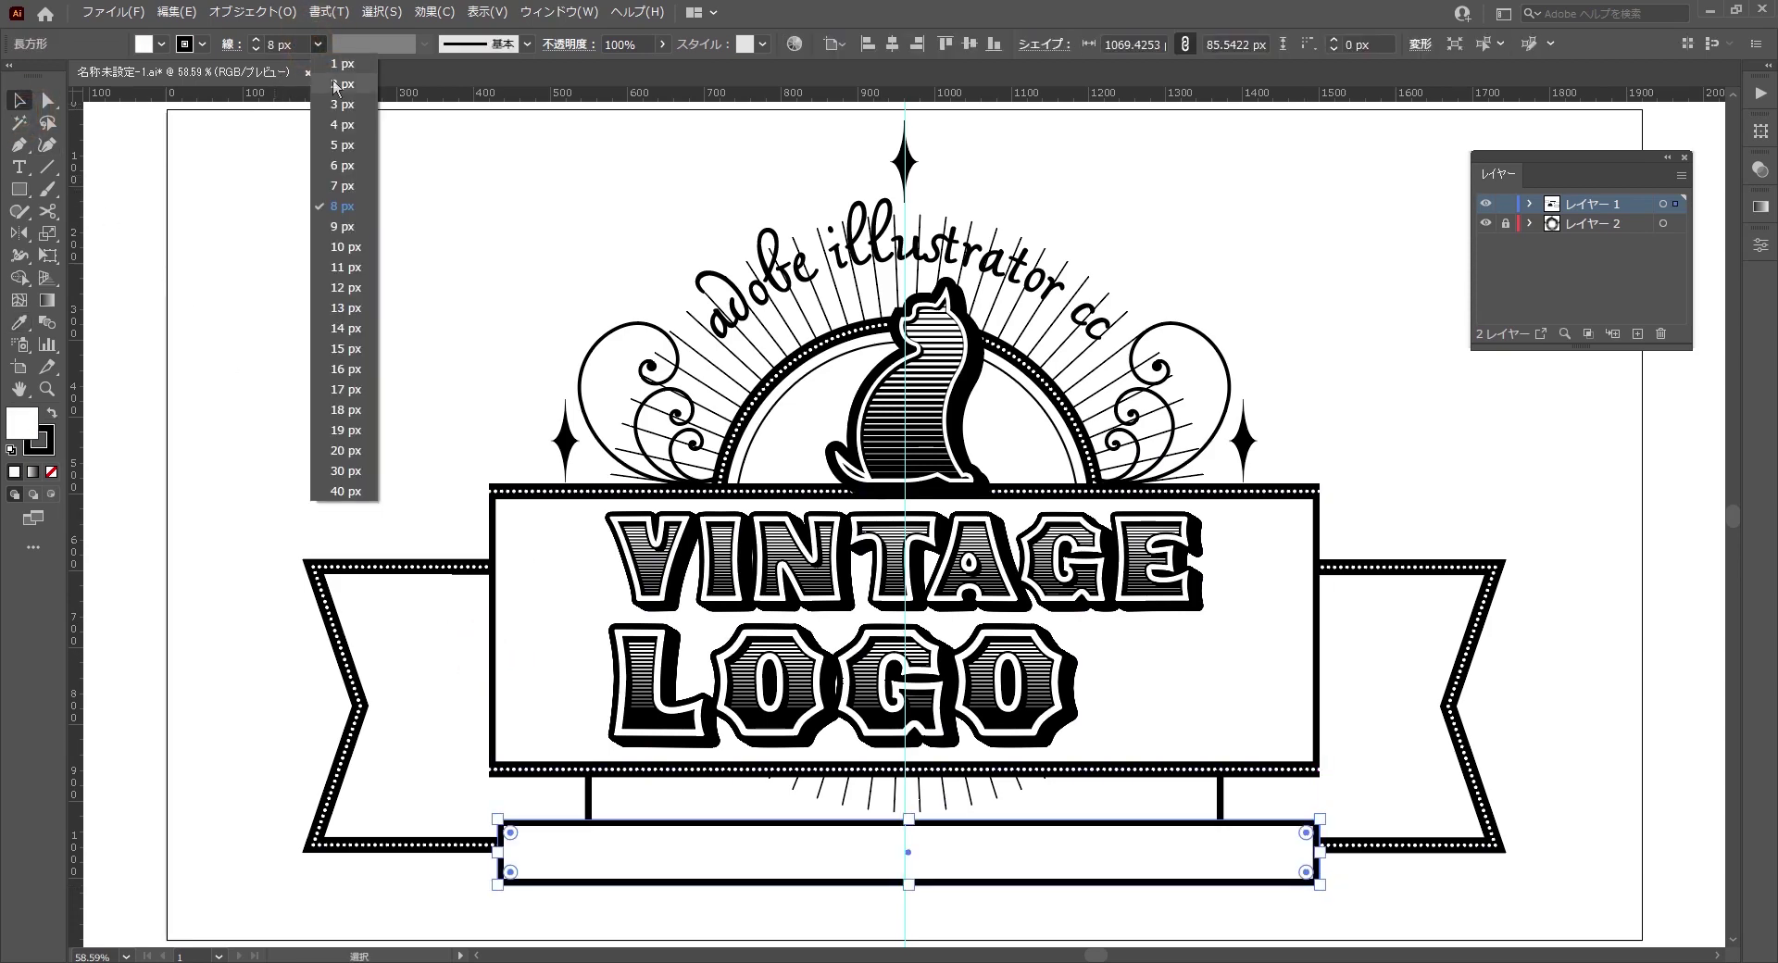
pyautogui.click(338, 84)
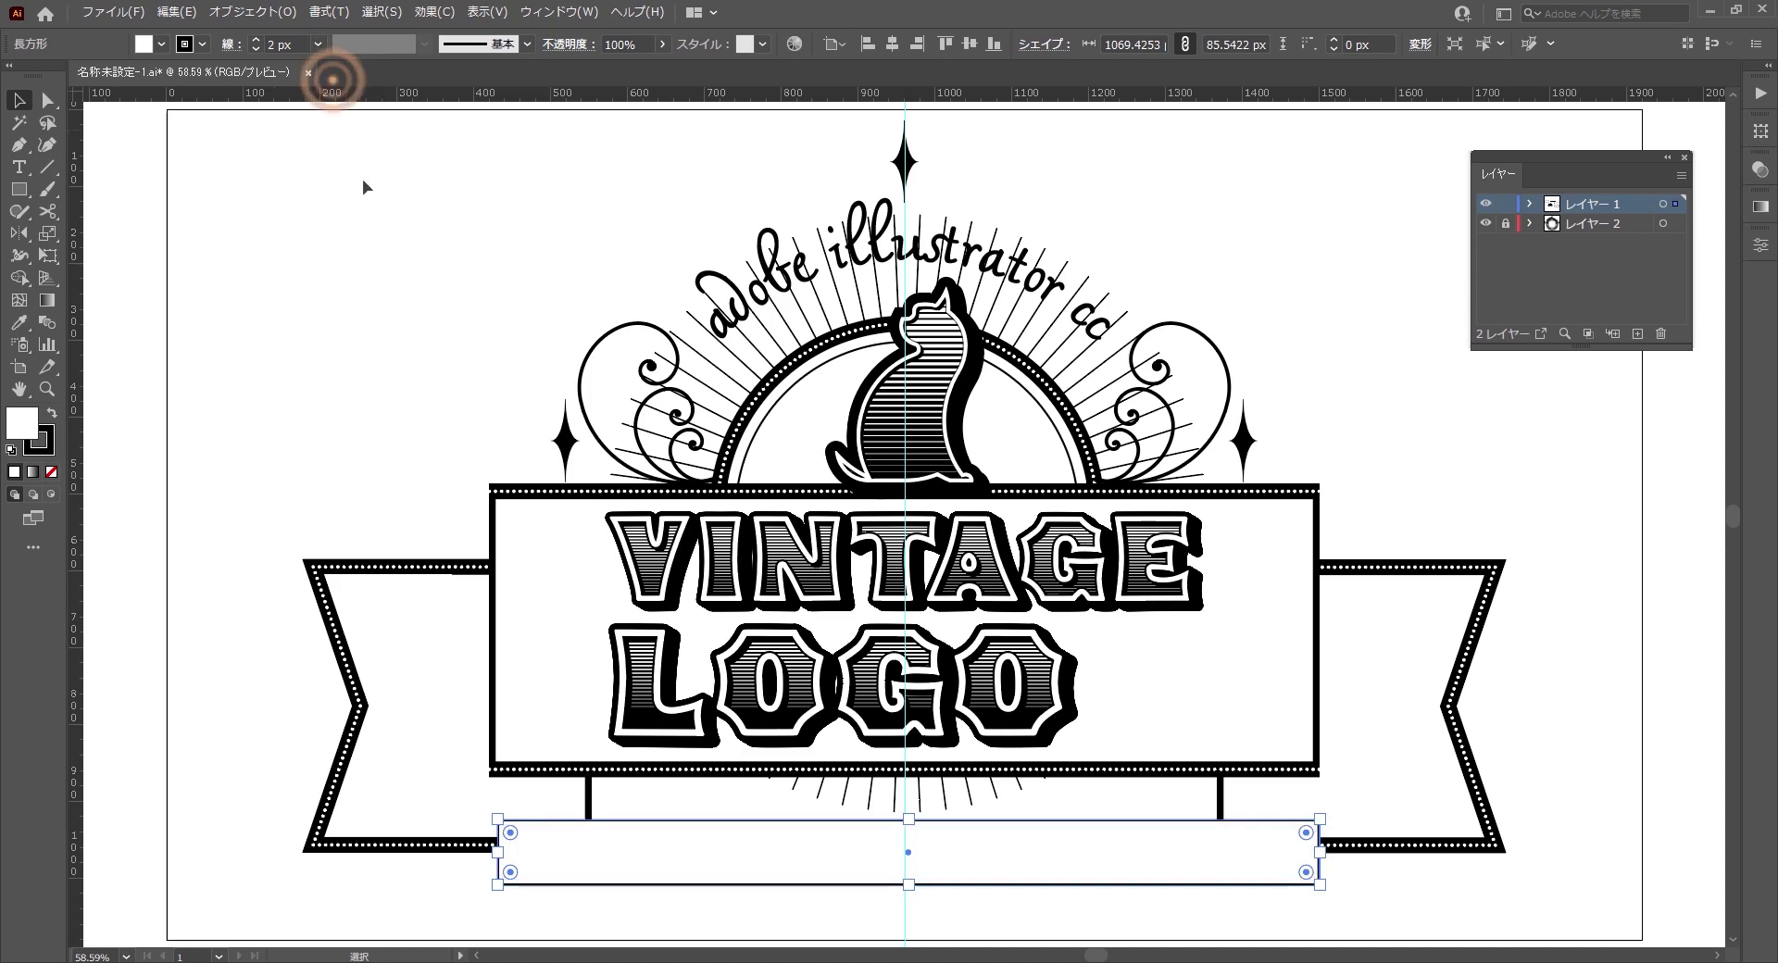
pyautogui.click(20, 100)
pyautogui.click(229, 188)
pyautogui.click(822, 854)
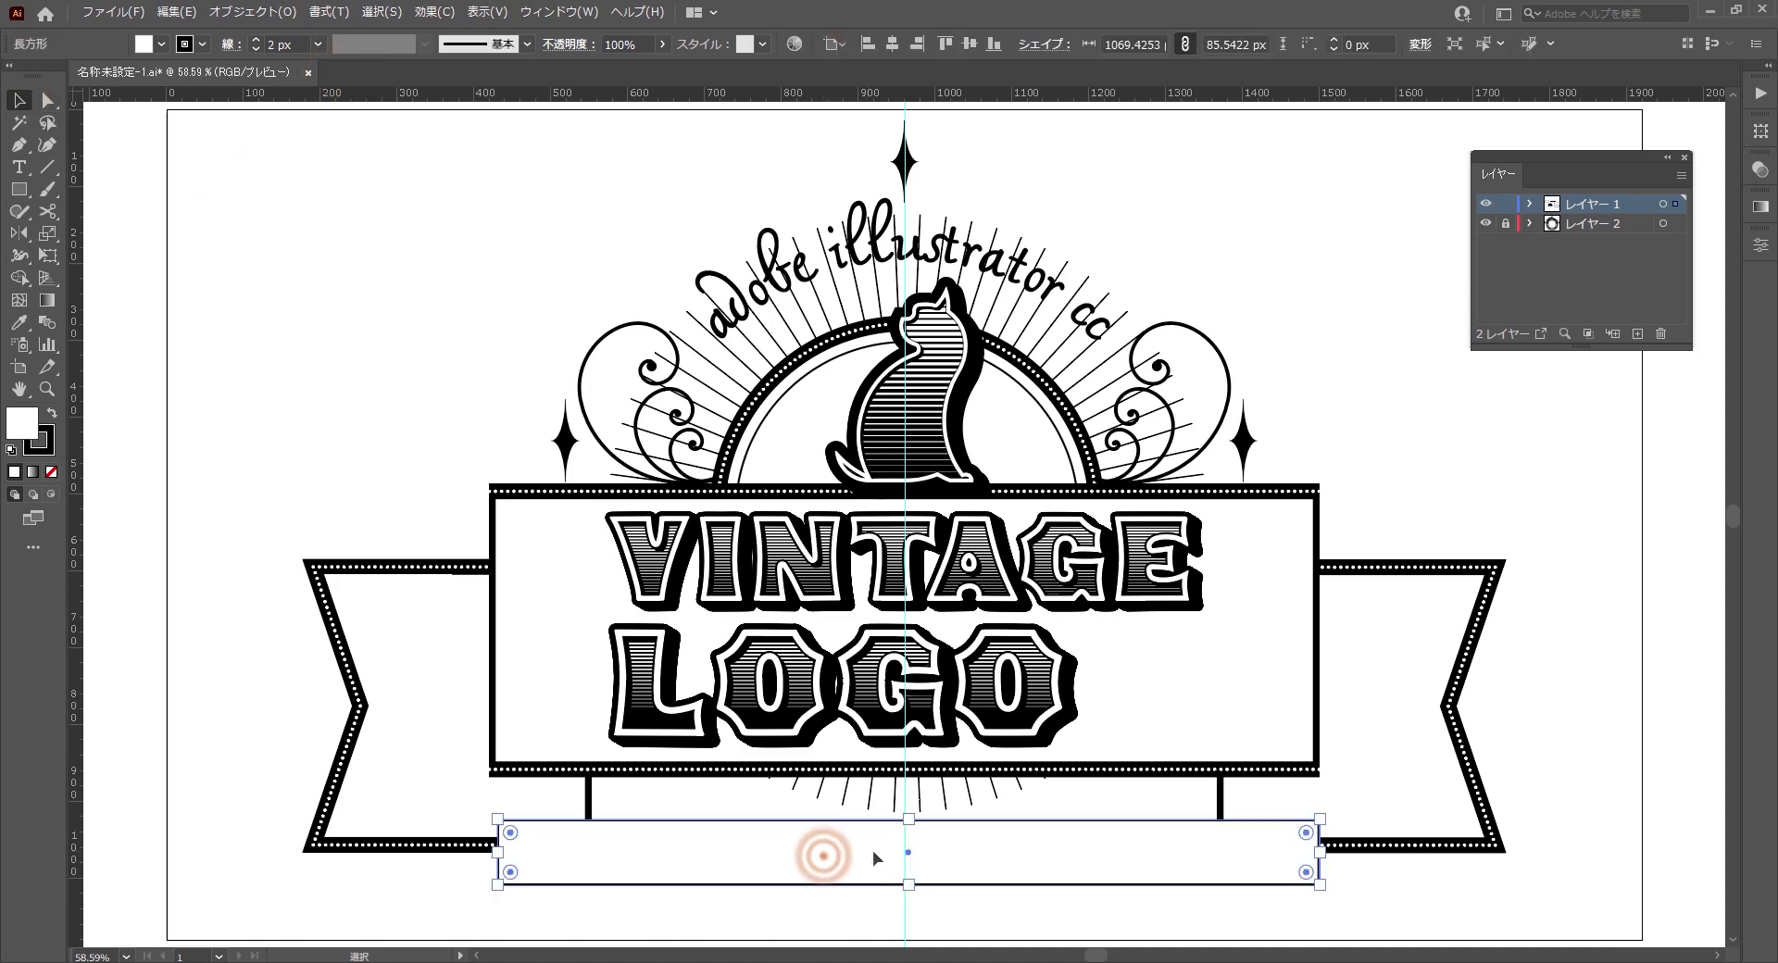
pyautogui.moveTo(905, 825); pyautogui.dragTo(905, 836)
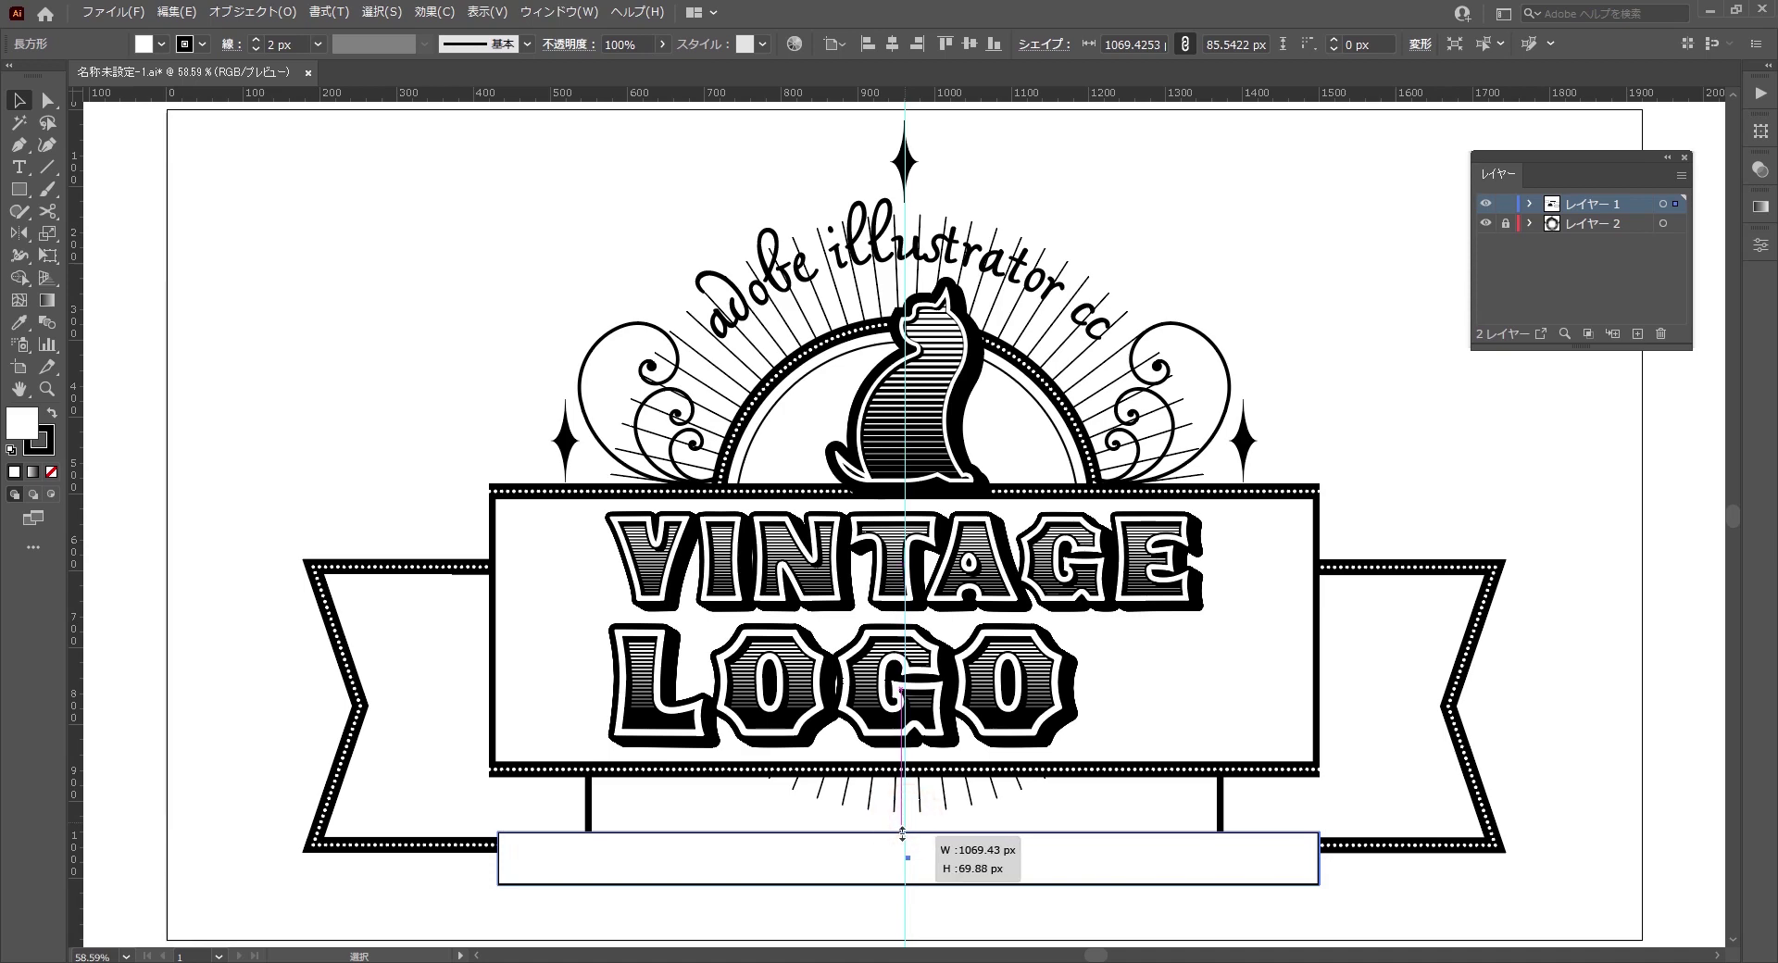
pyautogui.click(719, 808)
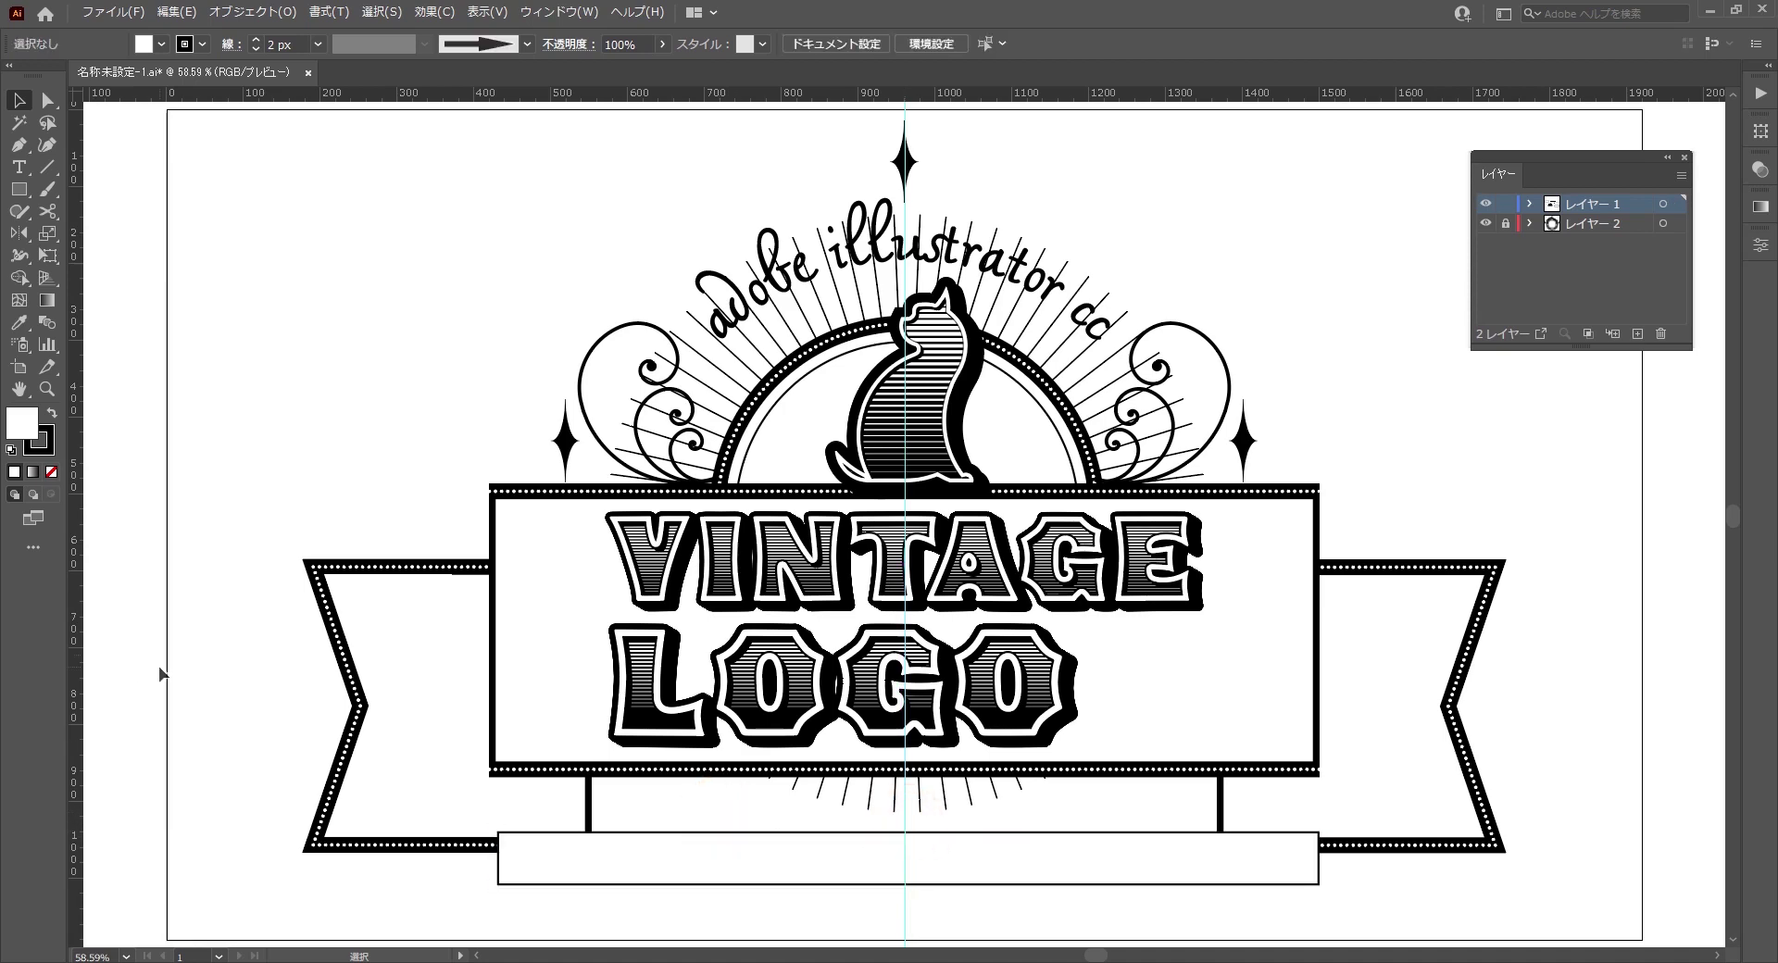
# - At 100% zoom, paste the vocational school instructor caption as text in the lower box
pyautogui.scroll(-2, 847, 886)
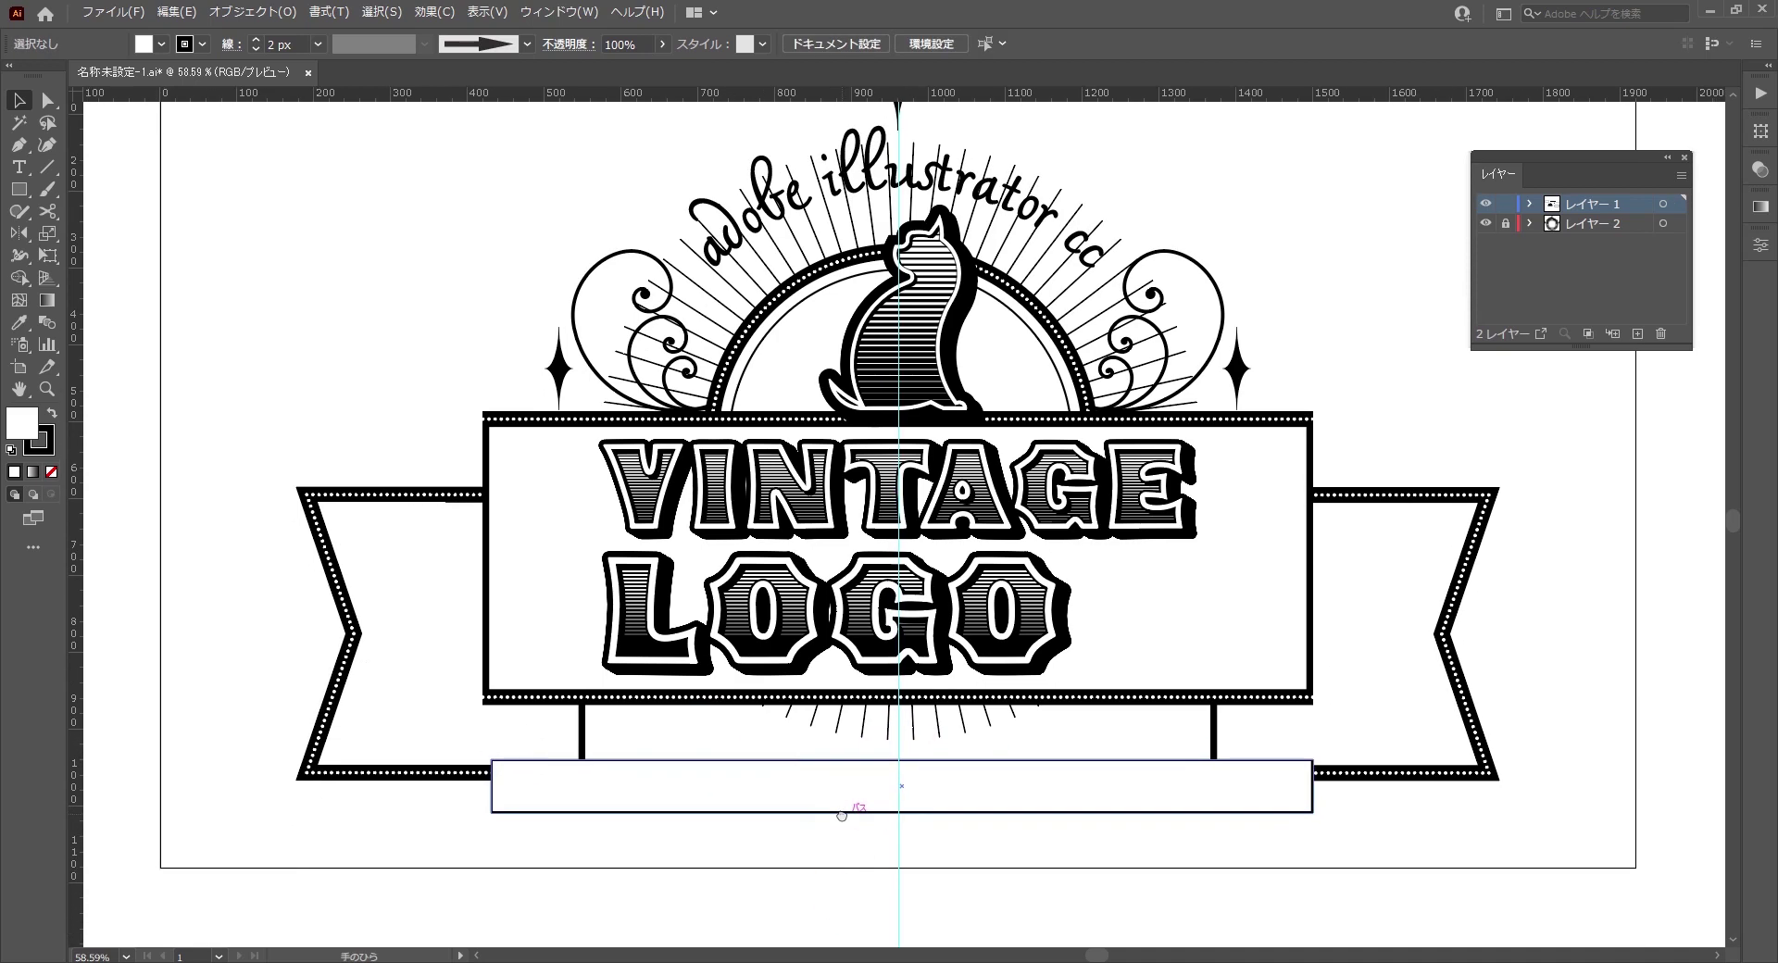
pyautogui.hotkey('ctrl', '1')
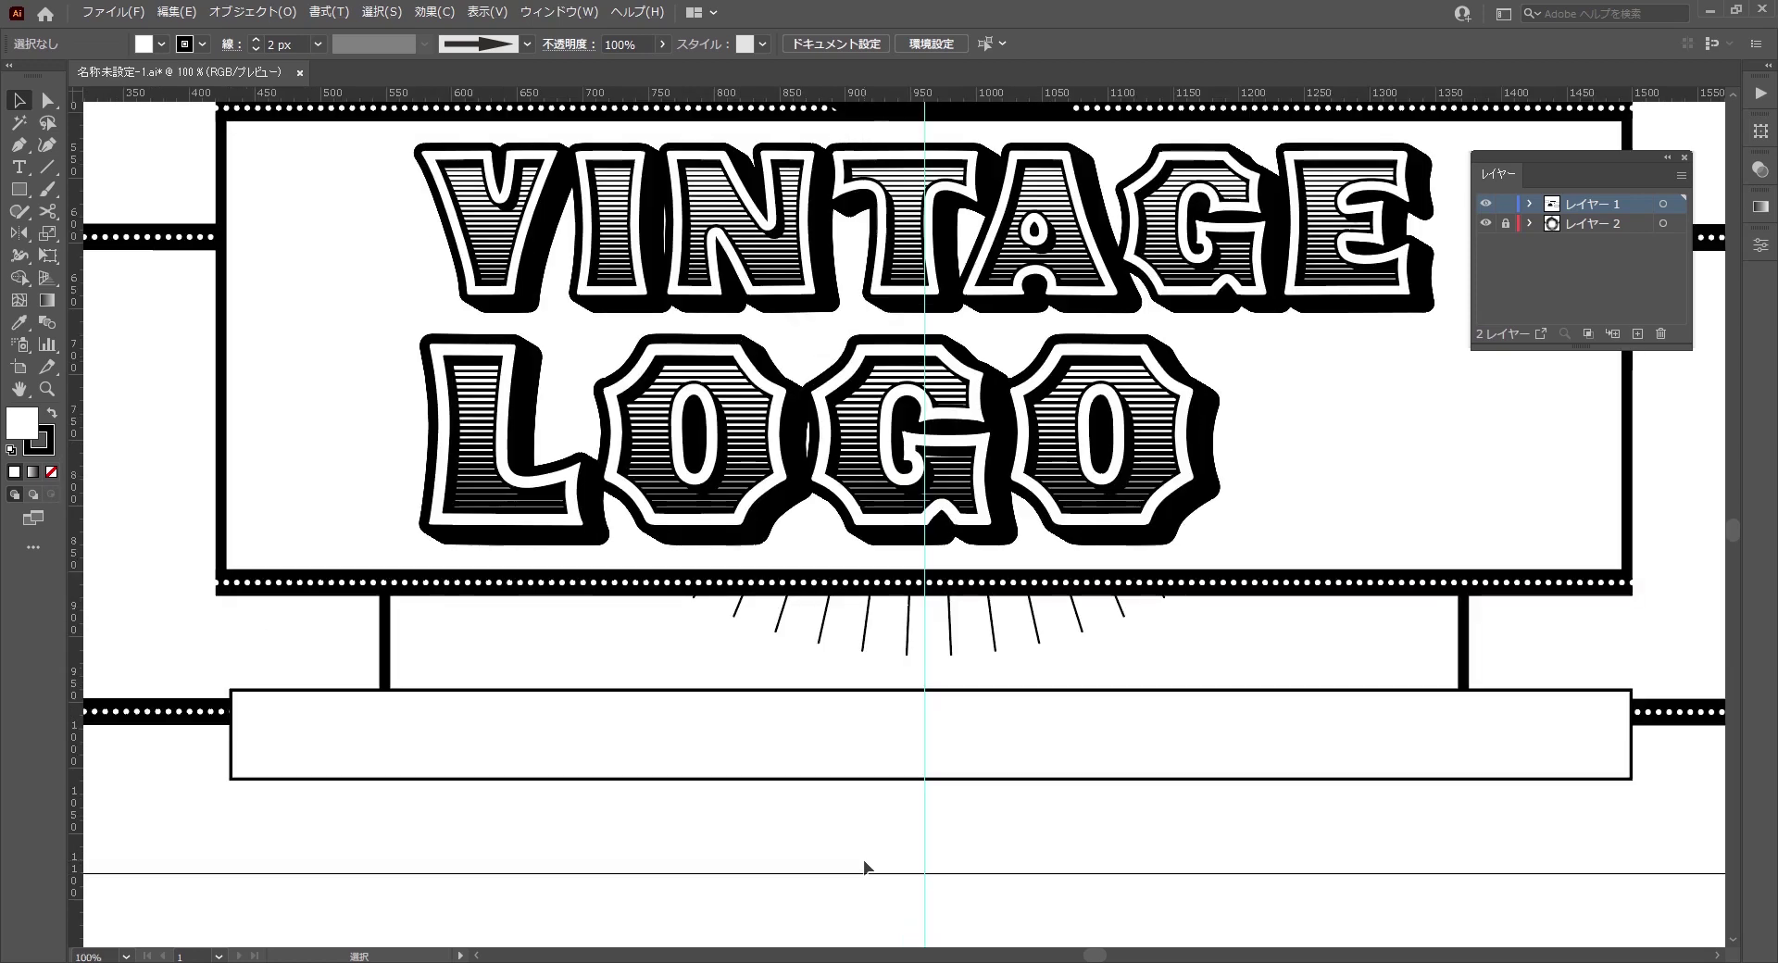
pyautogui.moveTo(863, 860); pyautogui.dragTo(863, 825)
pyautogui.press('t')
pyautogui.click(448, 720)
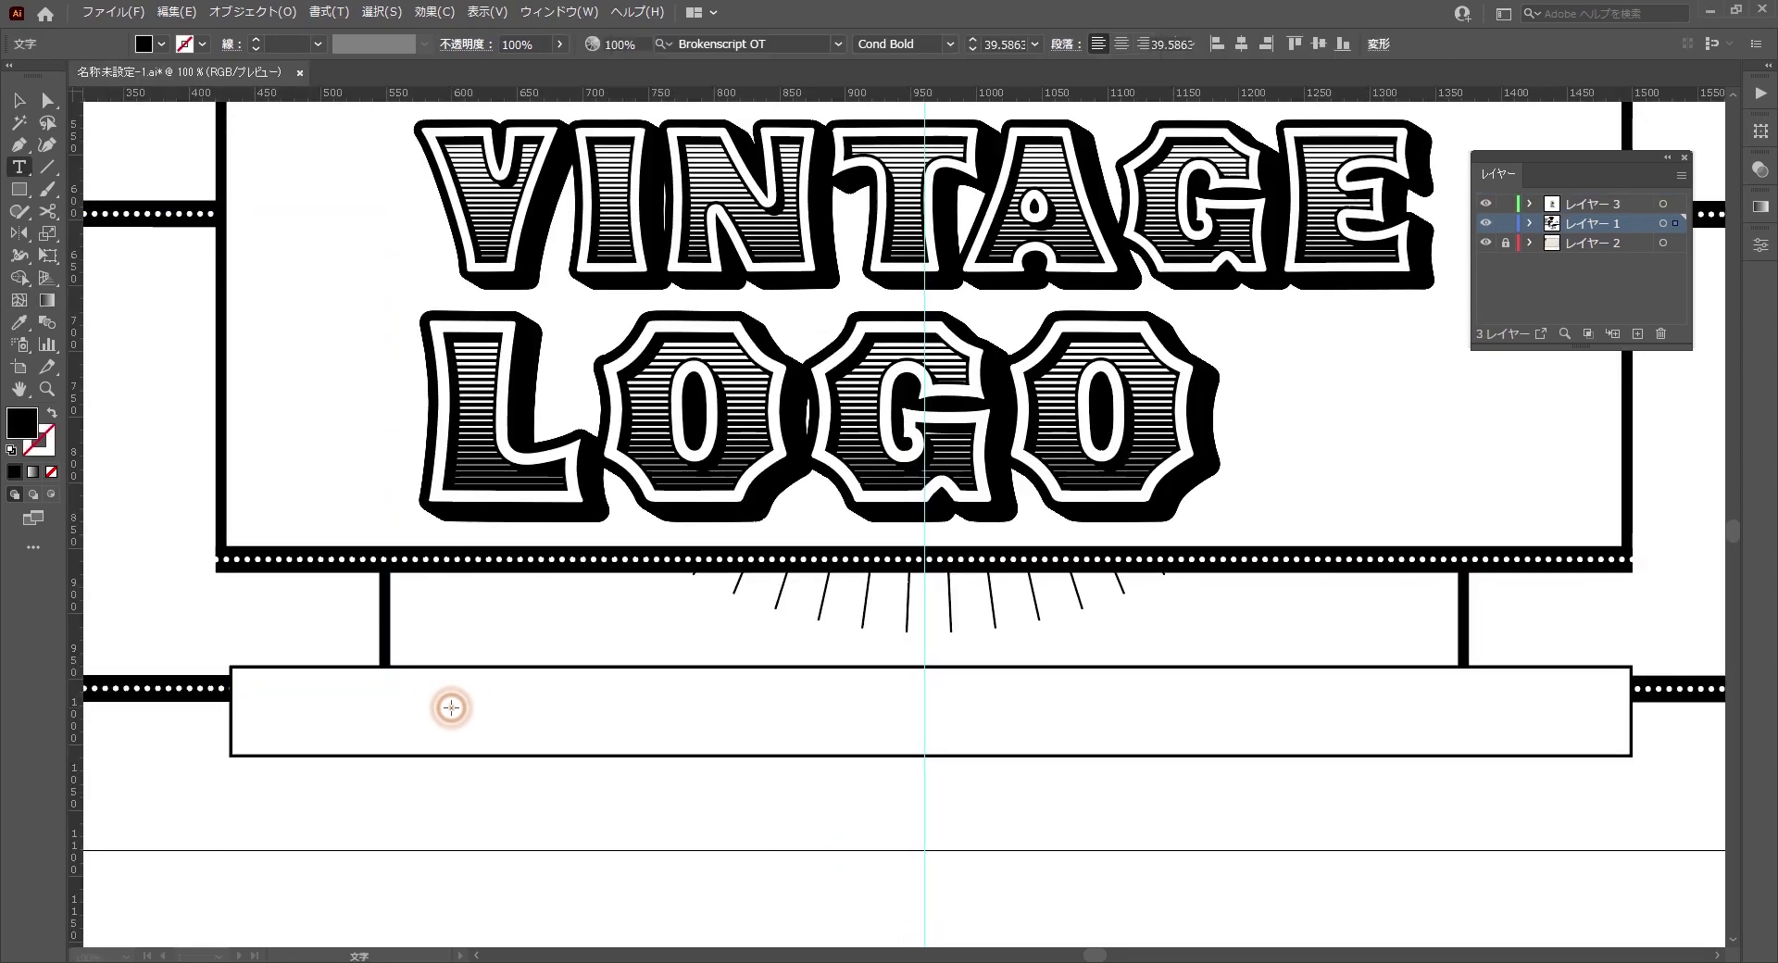
pyautogui.click(391, 713)
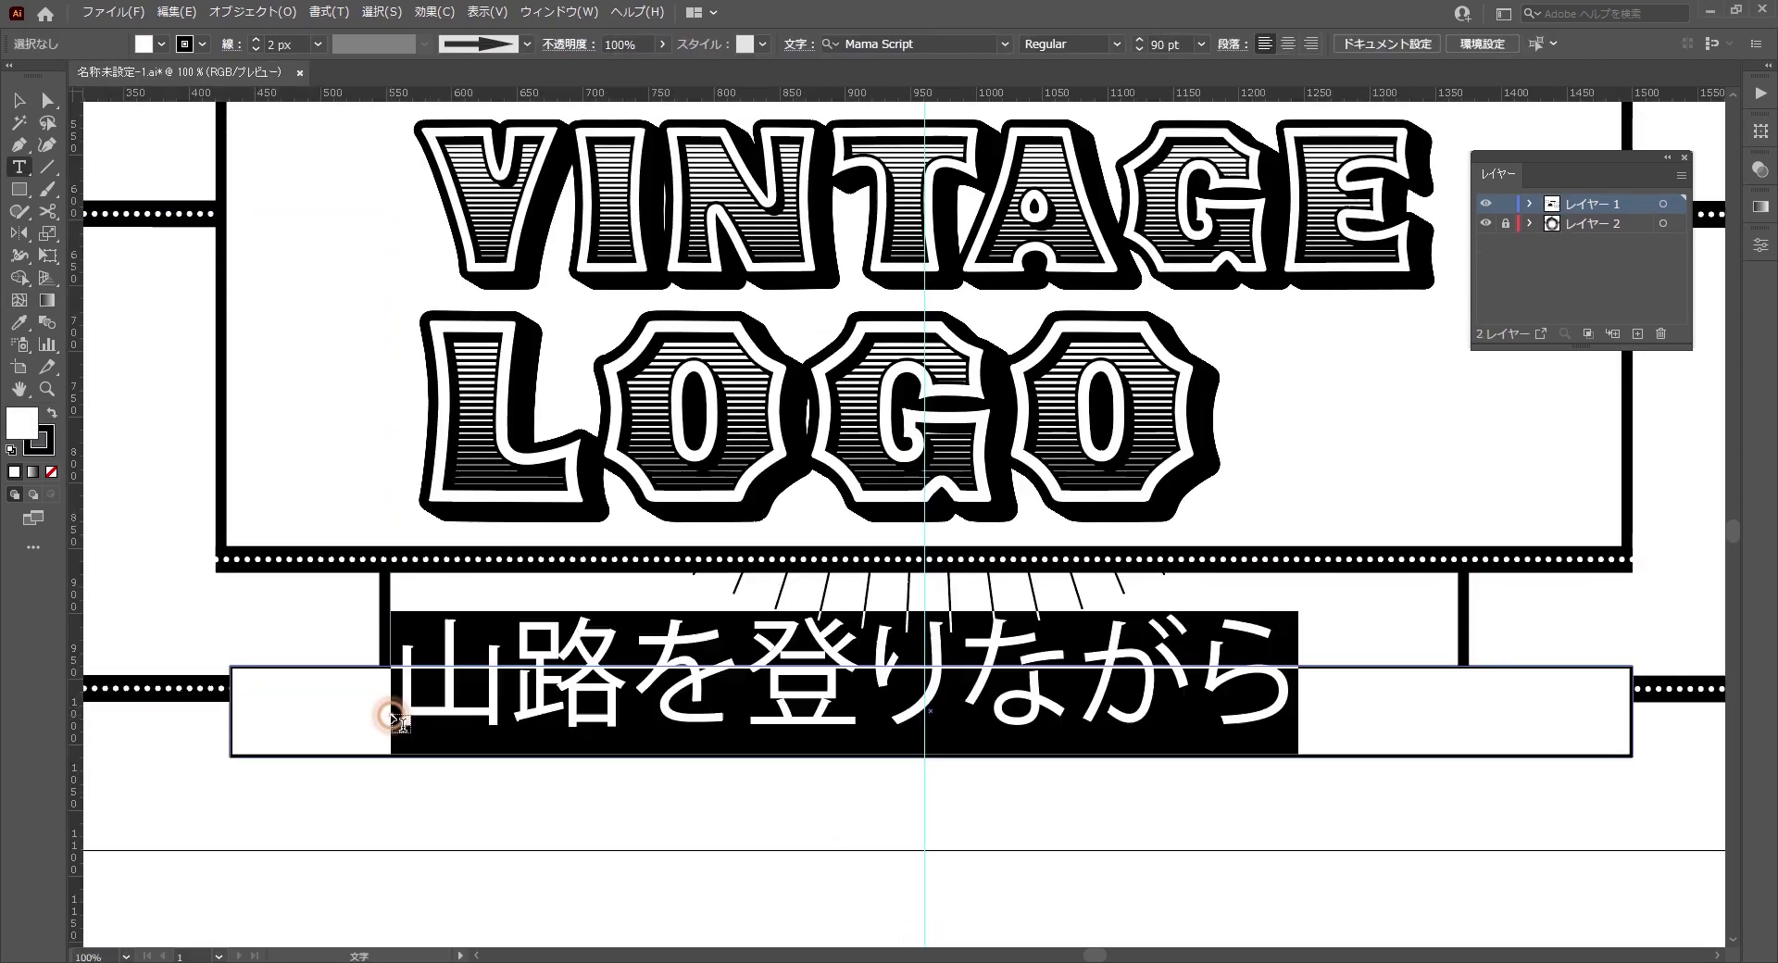
pyautogui.hotkey('ctrl', 'v')
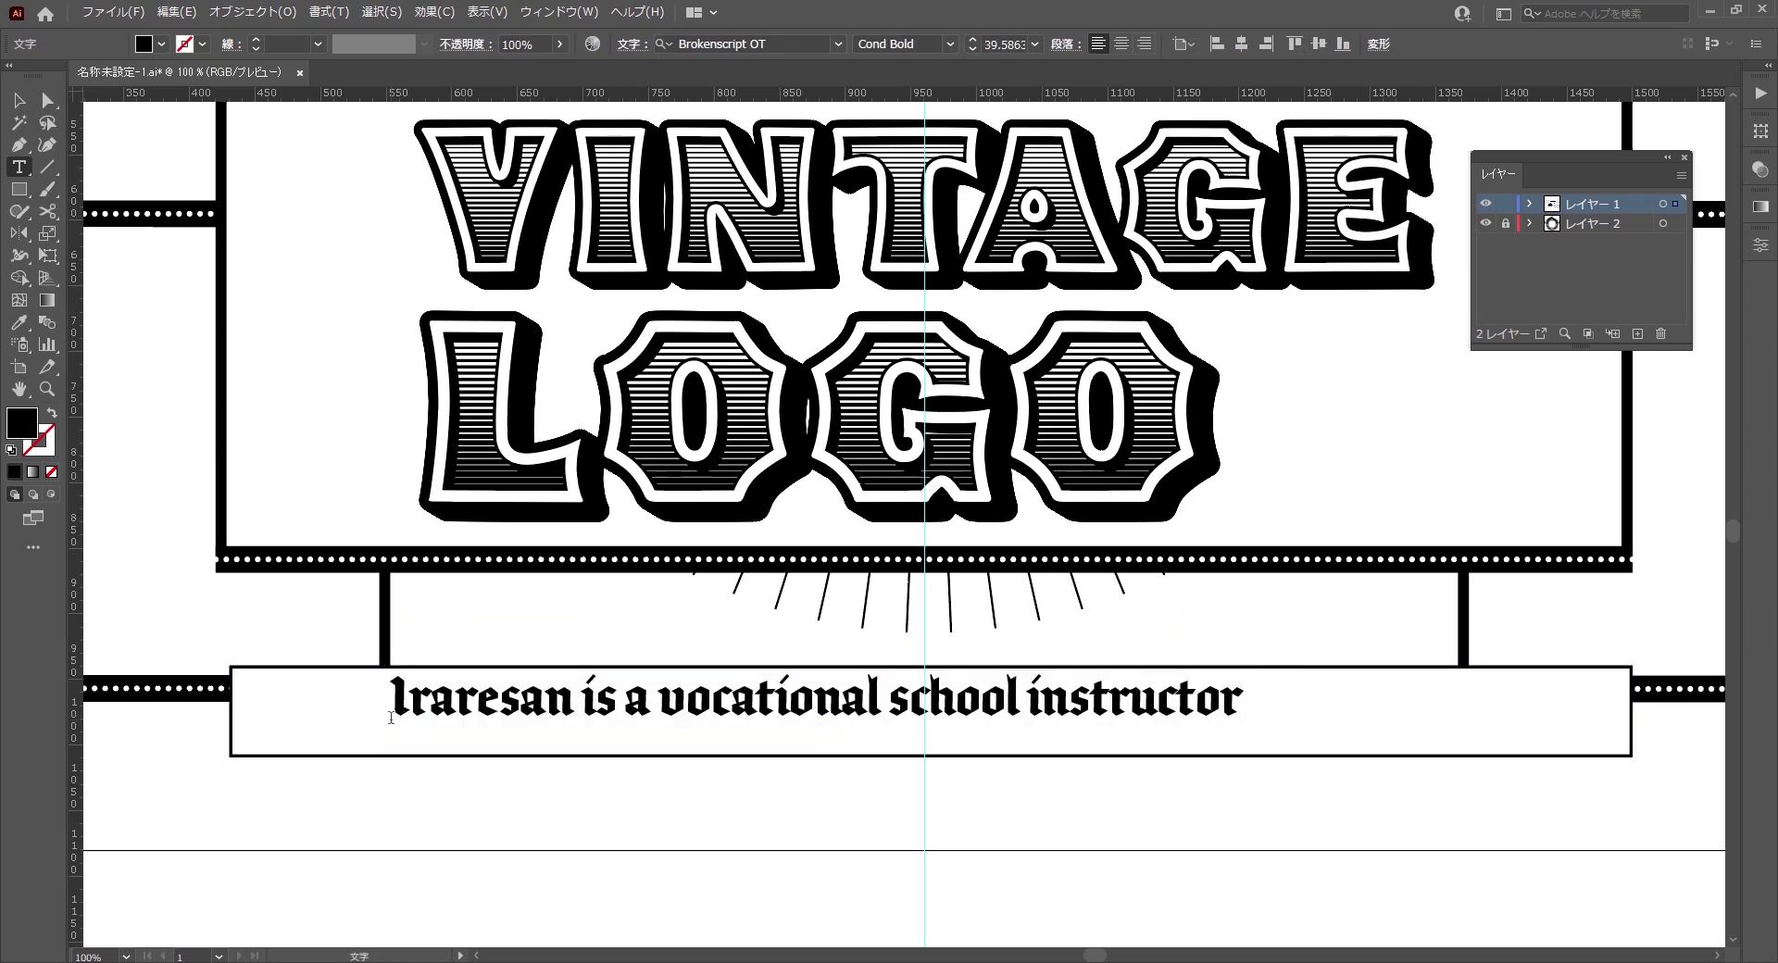
pyautogui.click(19, 103)
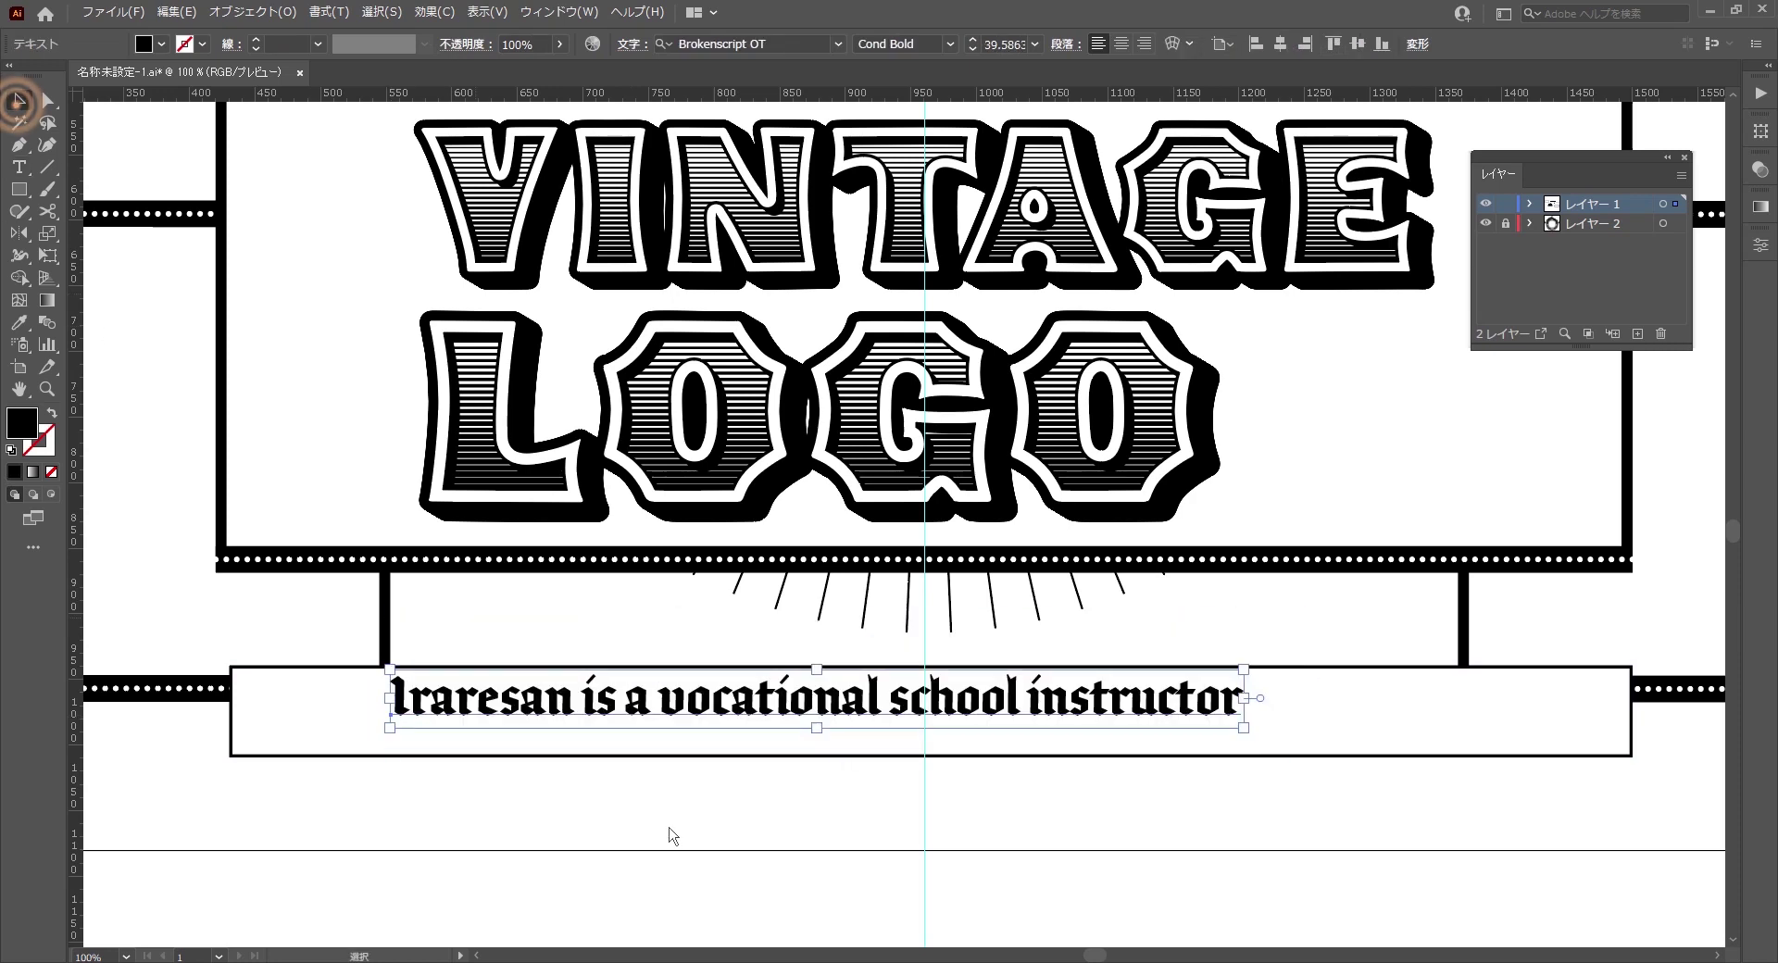
# - Centre the Brokenscript caption horizontally on the artboard
pyautogui.click(829, 857)
pyautogui.click(857, 723)
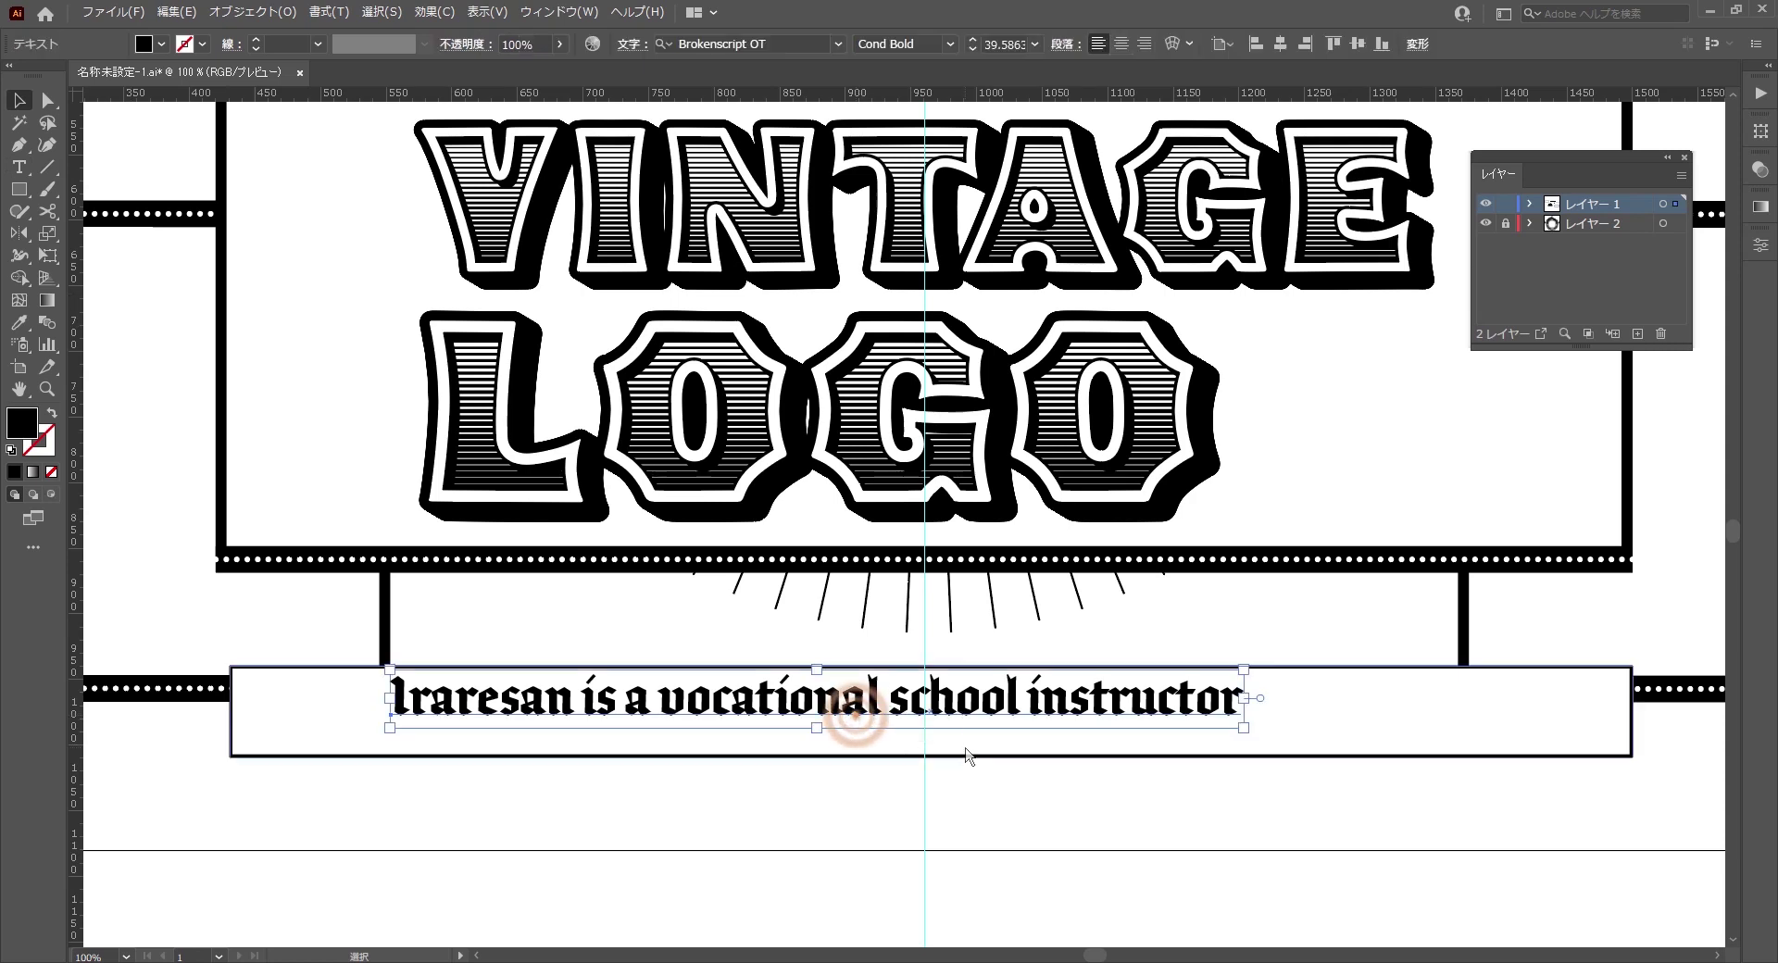
pyautogui.click(1278, 44)
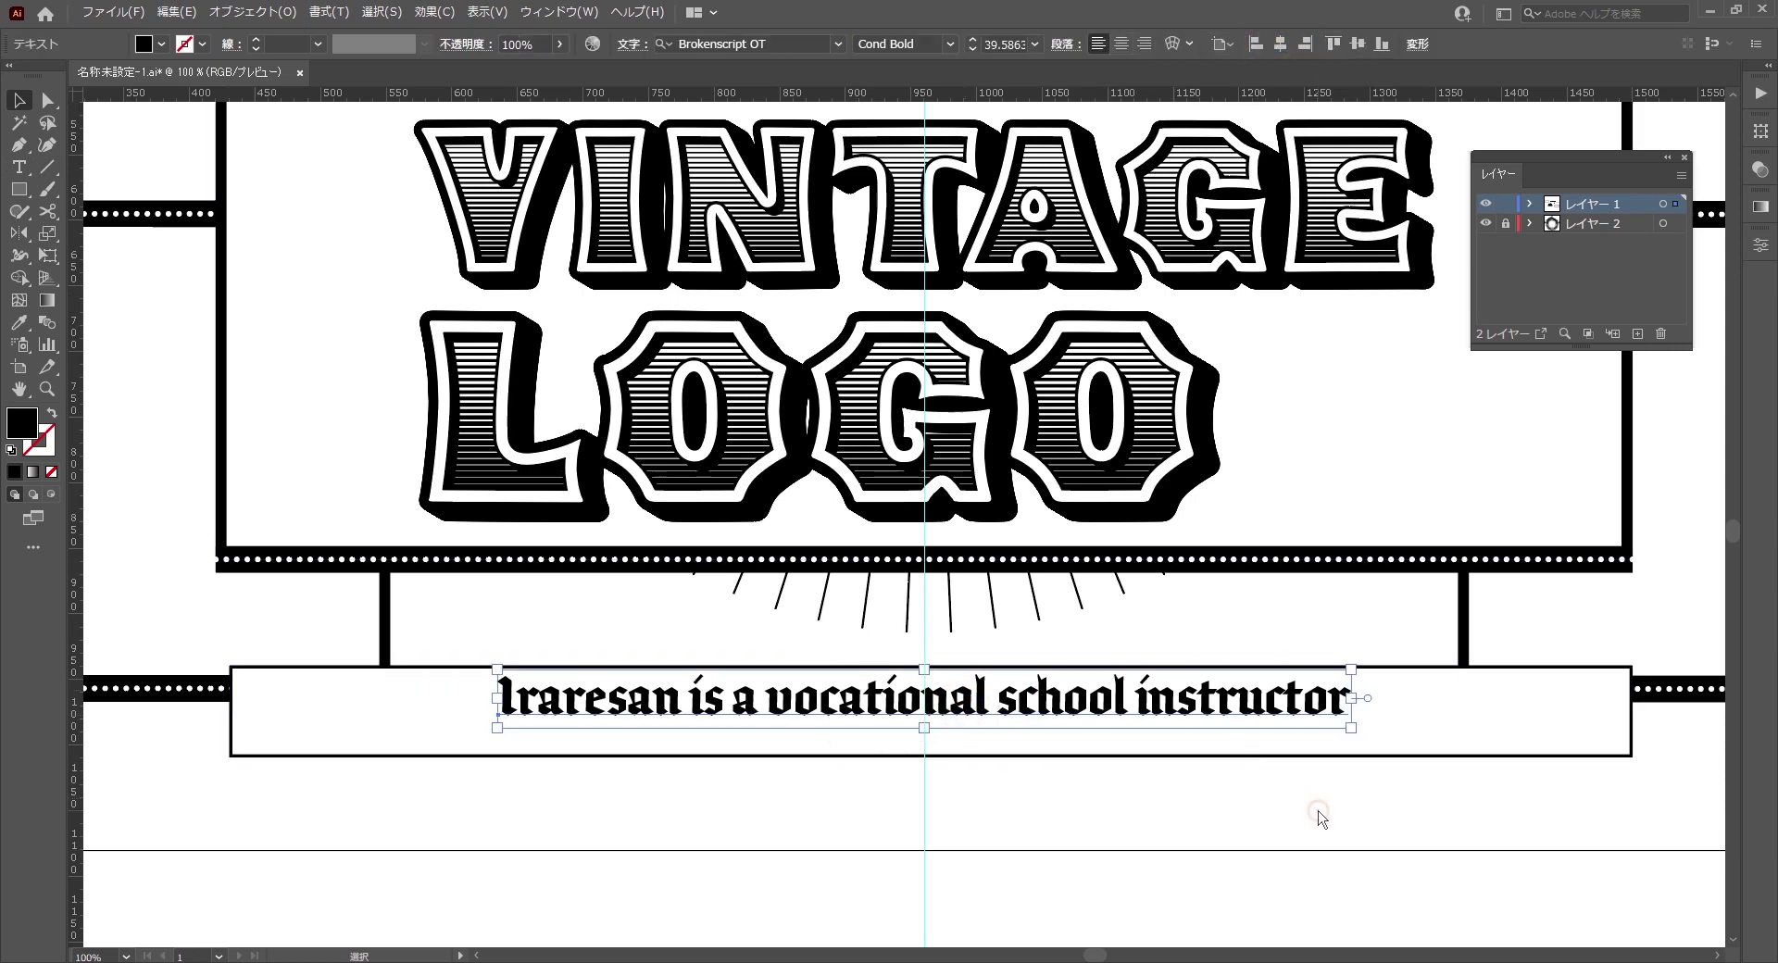
pyautogui.keyDown('shift'); pyautogui.click(1259, 668); pyautogui.keyUp('shift')
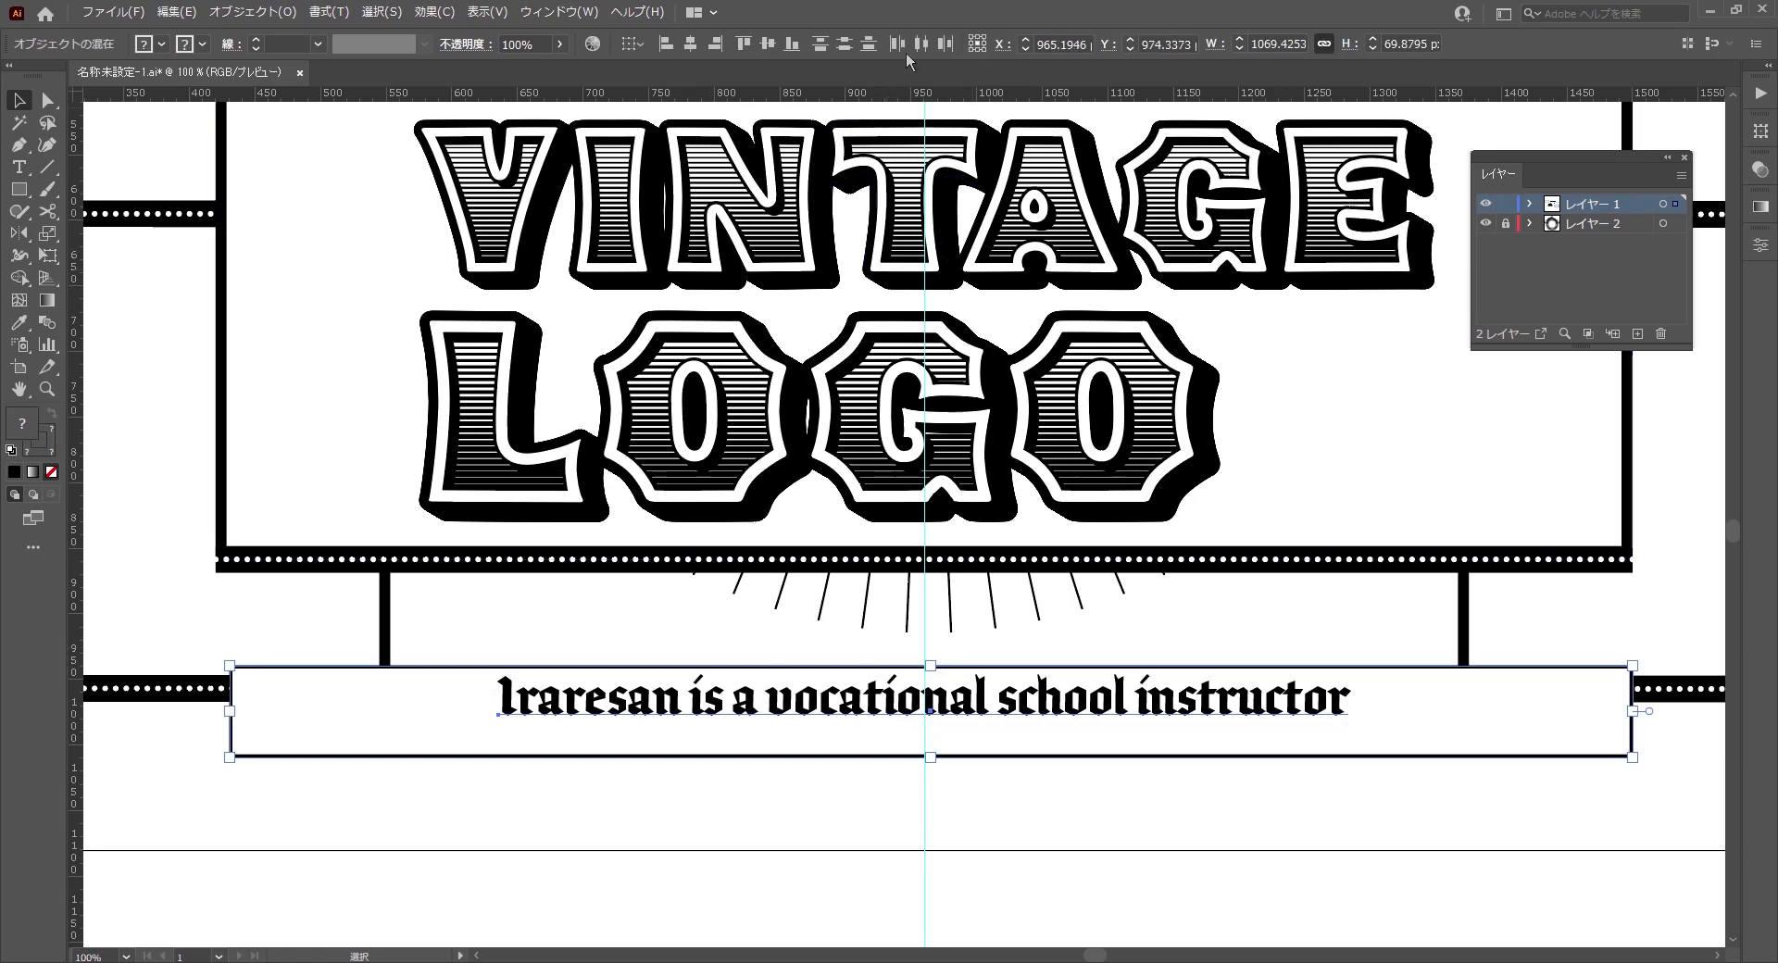
# - Centre the caption vertically in its box and narrow the box evenly to about 876 px
pyautogui.click(765, 43)
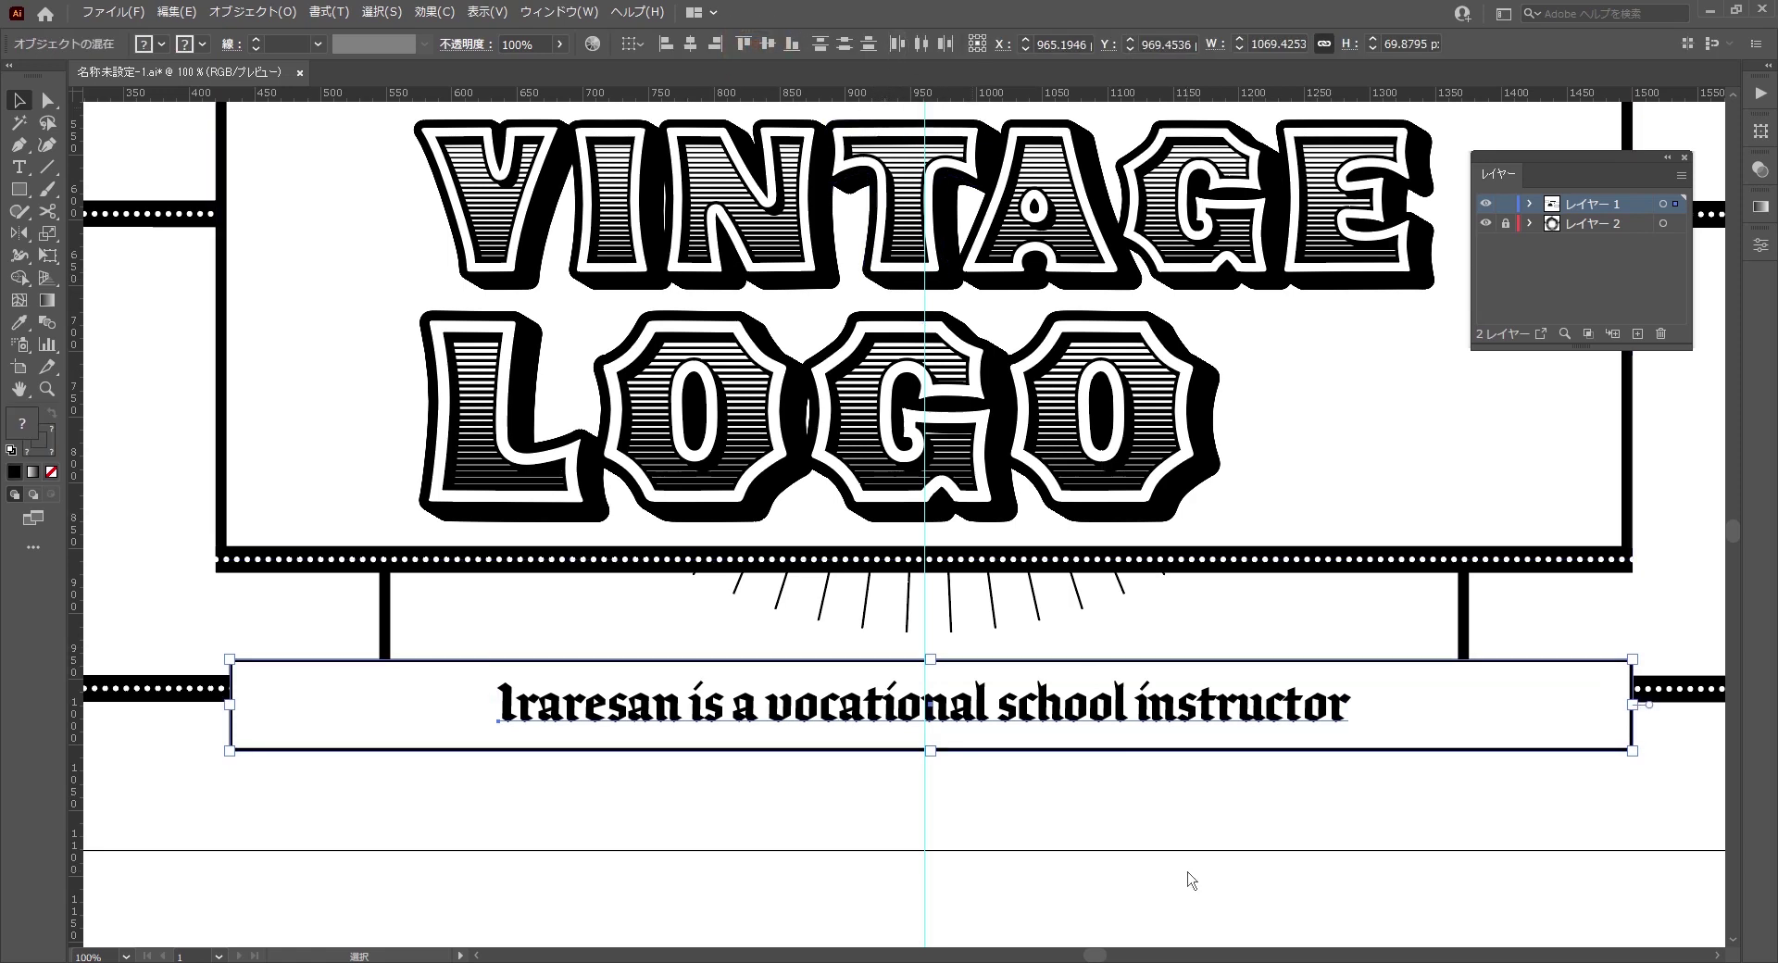
pyautogui.click(1214, 833)
pyautogui.click(1501, 730)
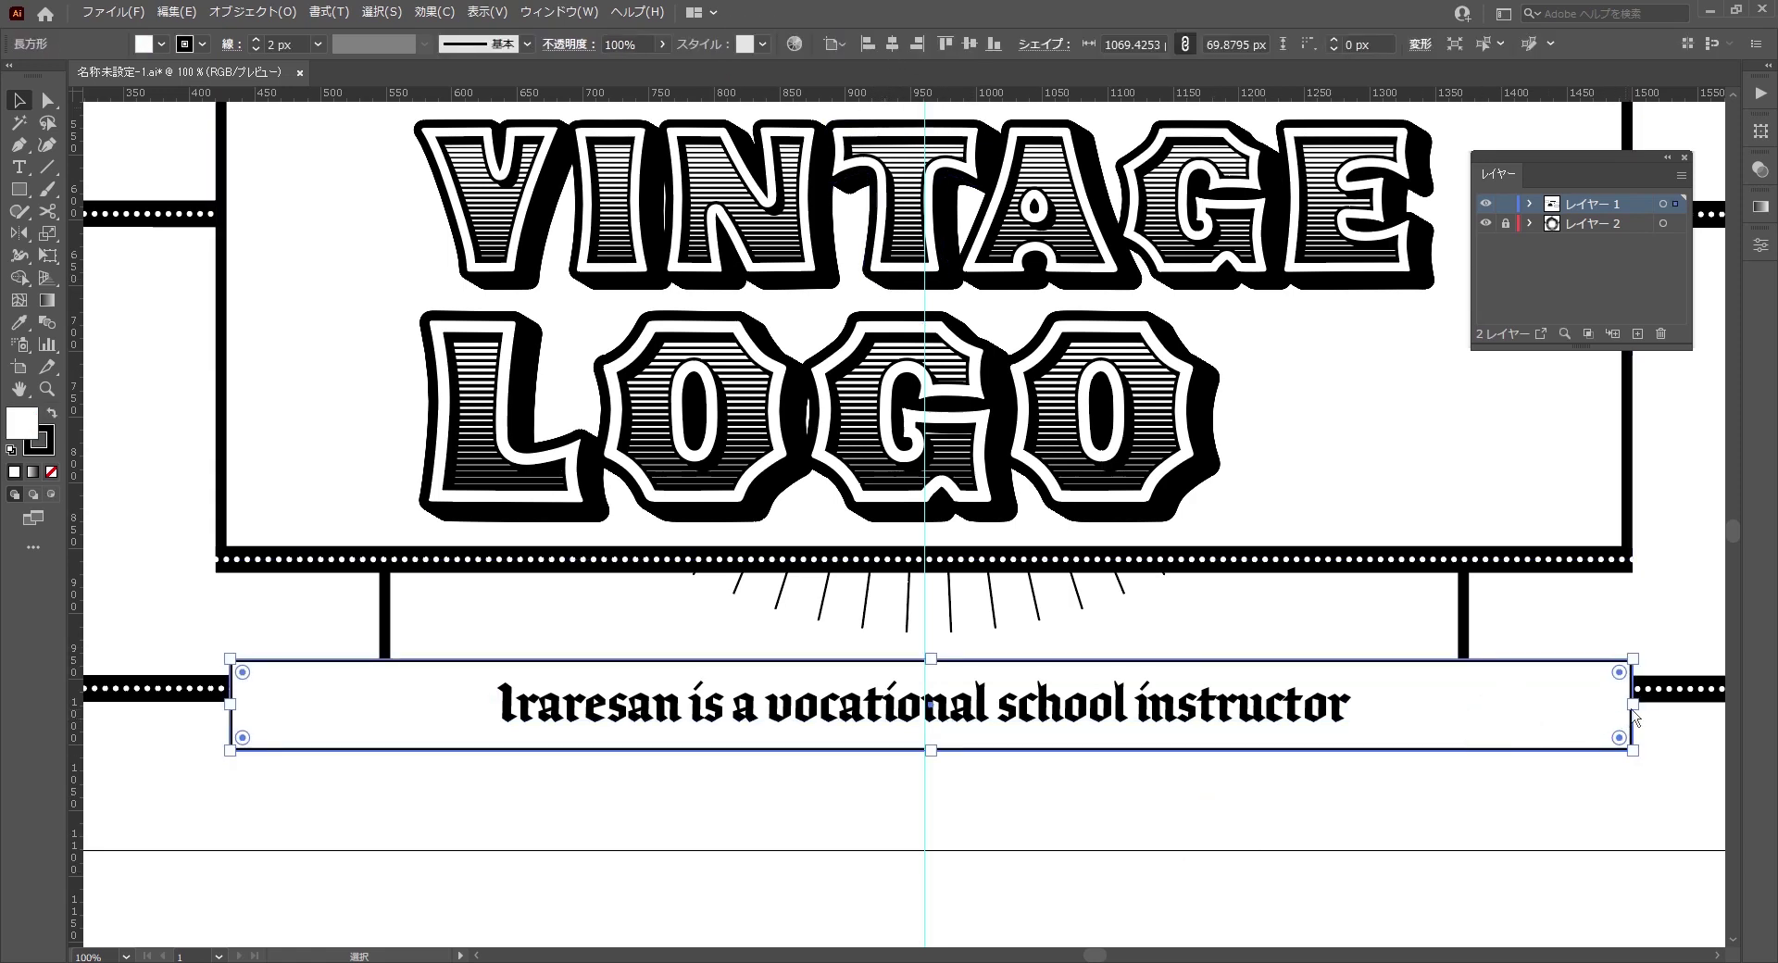
pyautogui.moveTo(1632, 703); pyautogui.dragTo(1507, 714)
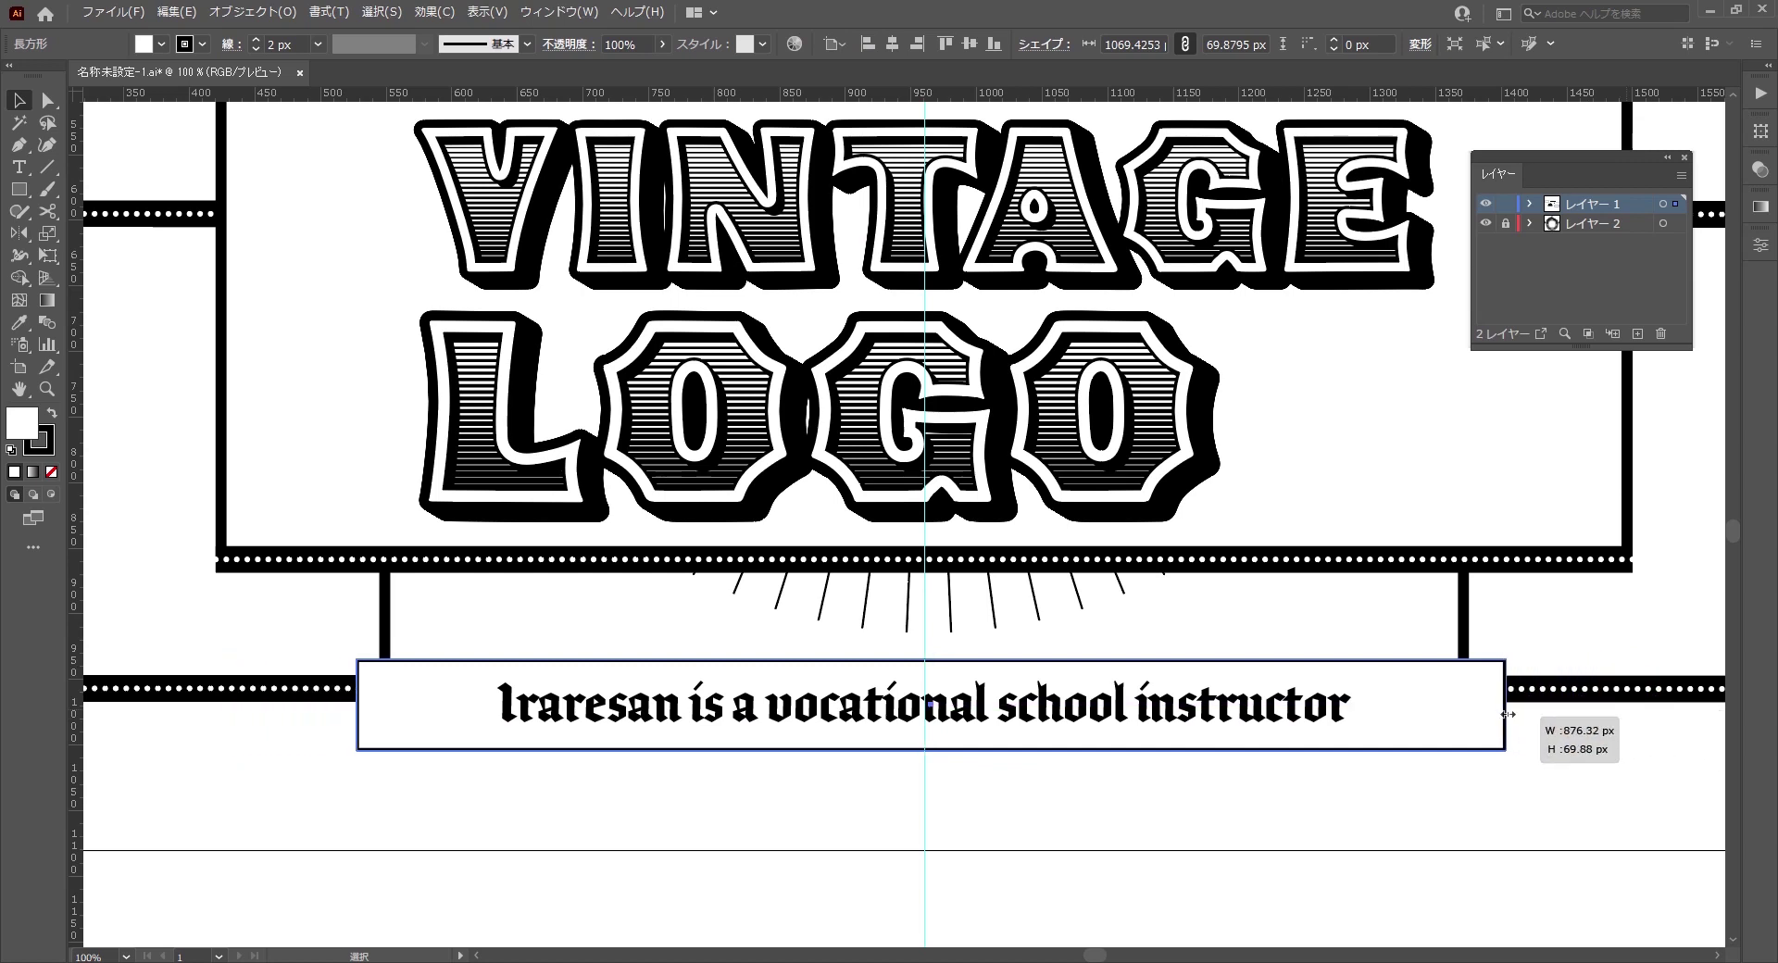
pyautogui.click(1230, 853)
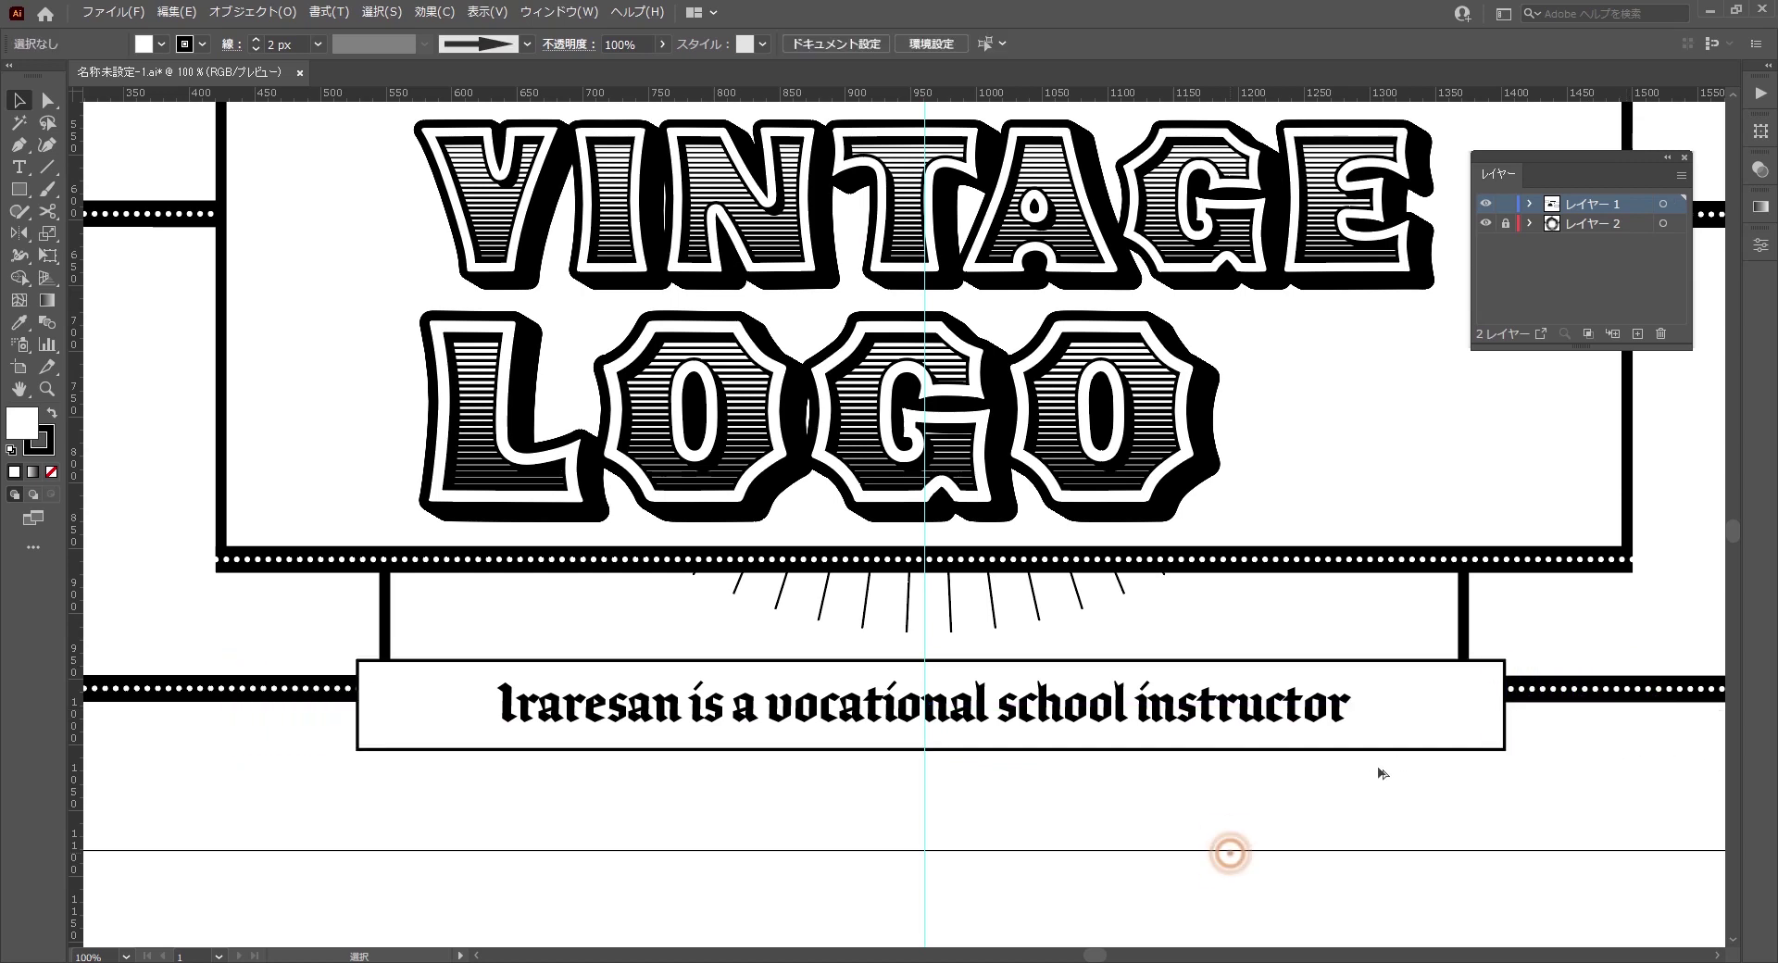
pyautogui.click(1427, 736)
# - Add anchor points to the box and push both side midpoints inward into ribbon notches
pyautogui.click(241, 15)
pyautogui.moveTo(277, 454)
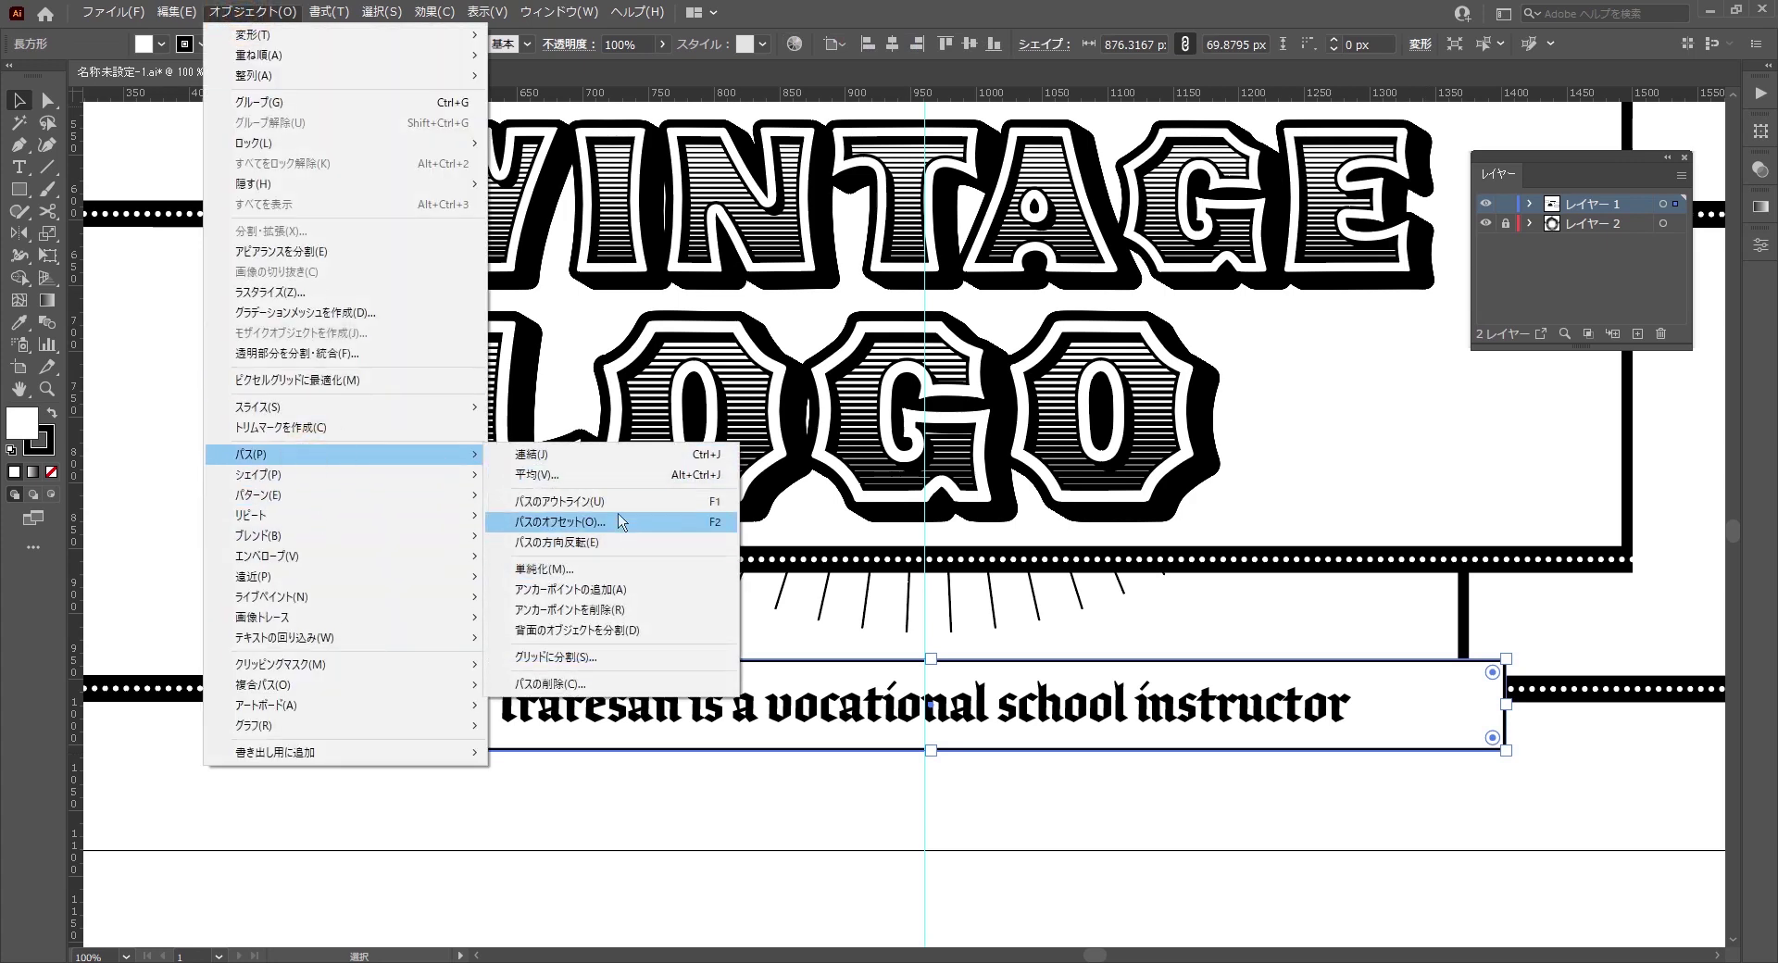
pyautogui.click(615, 591)
pyautogui.press('a')
pyautogui.click(736, 838)
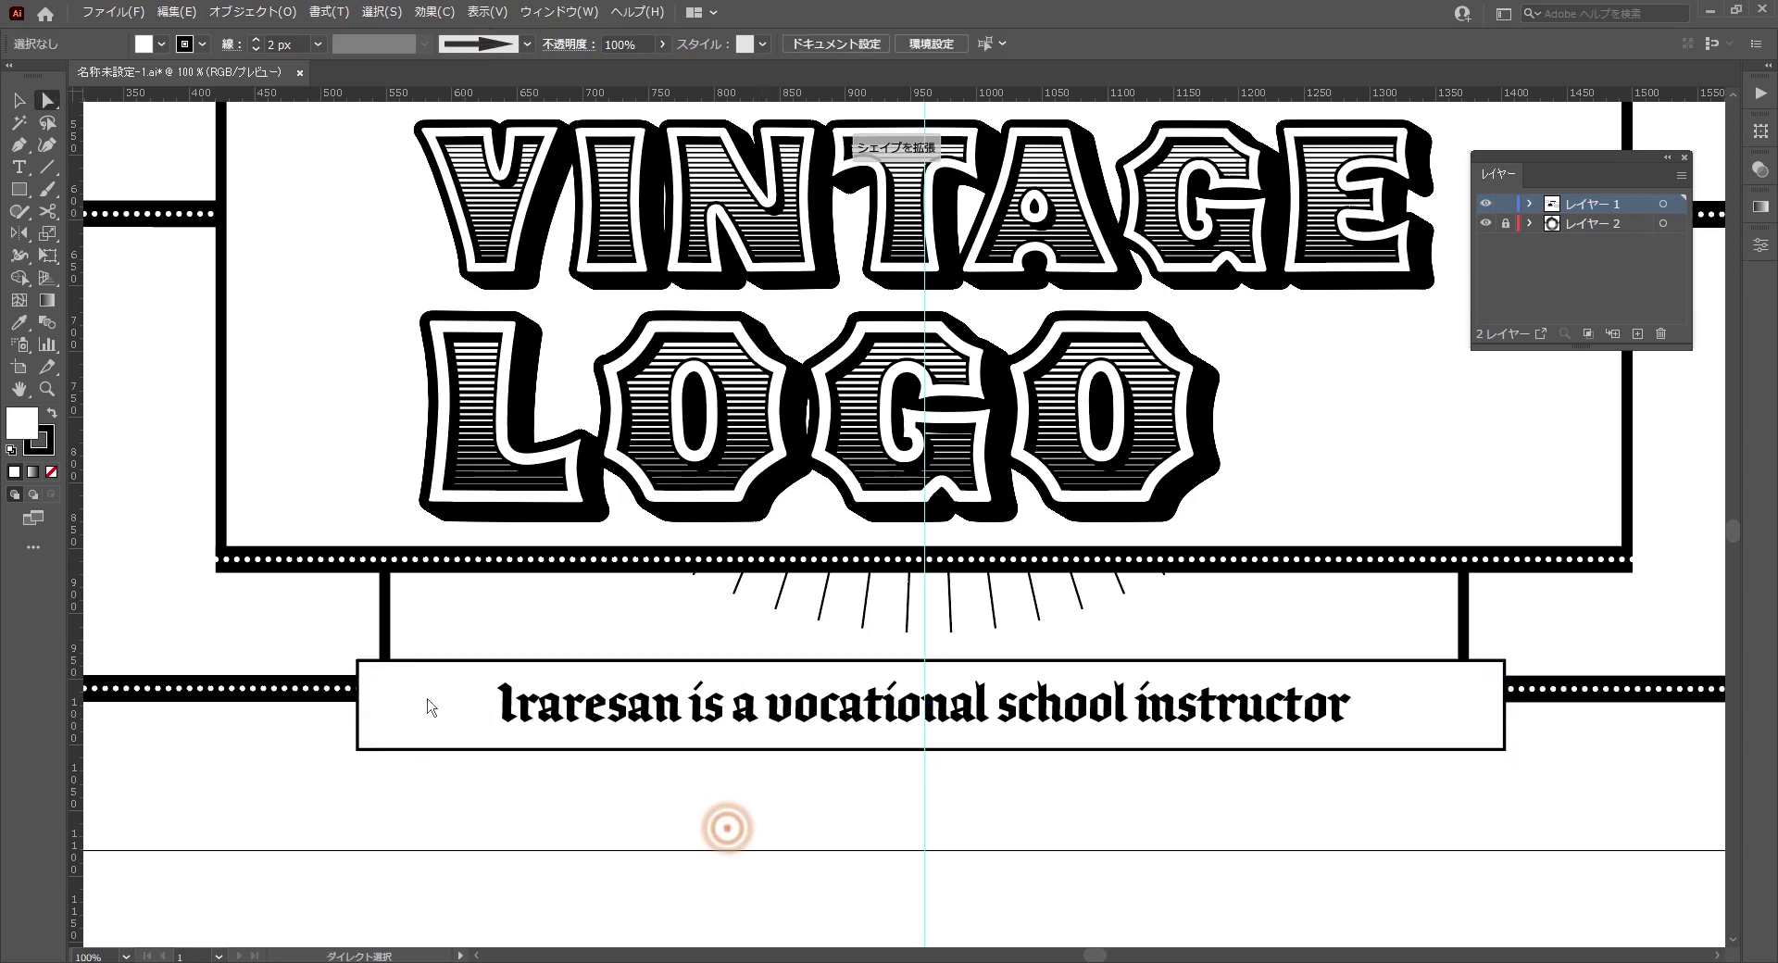
pyautogui.click(359, 706)
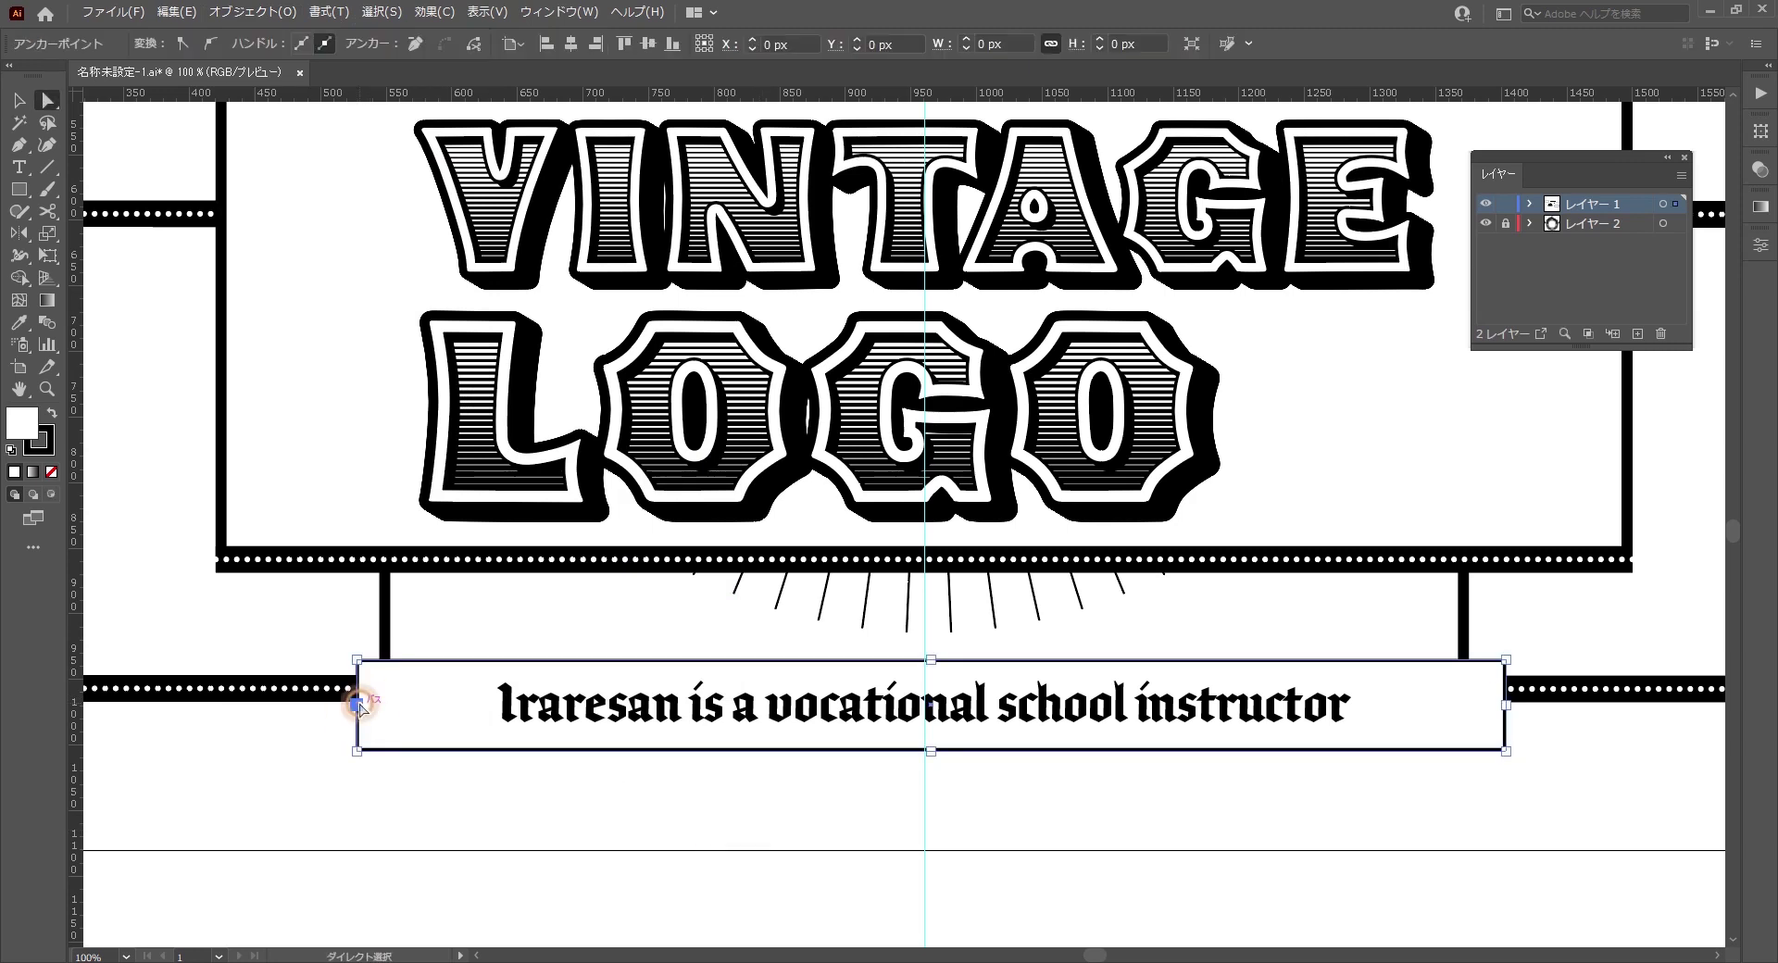
pyautogui.moveTo(359, 705); pyautogui.dragTo(374, 706)
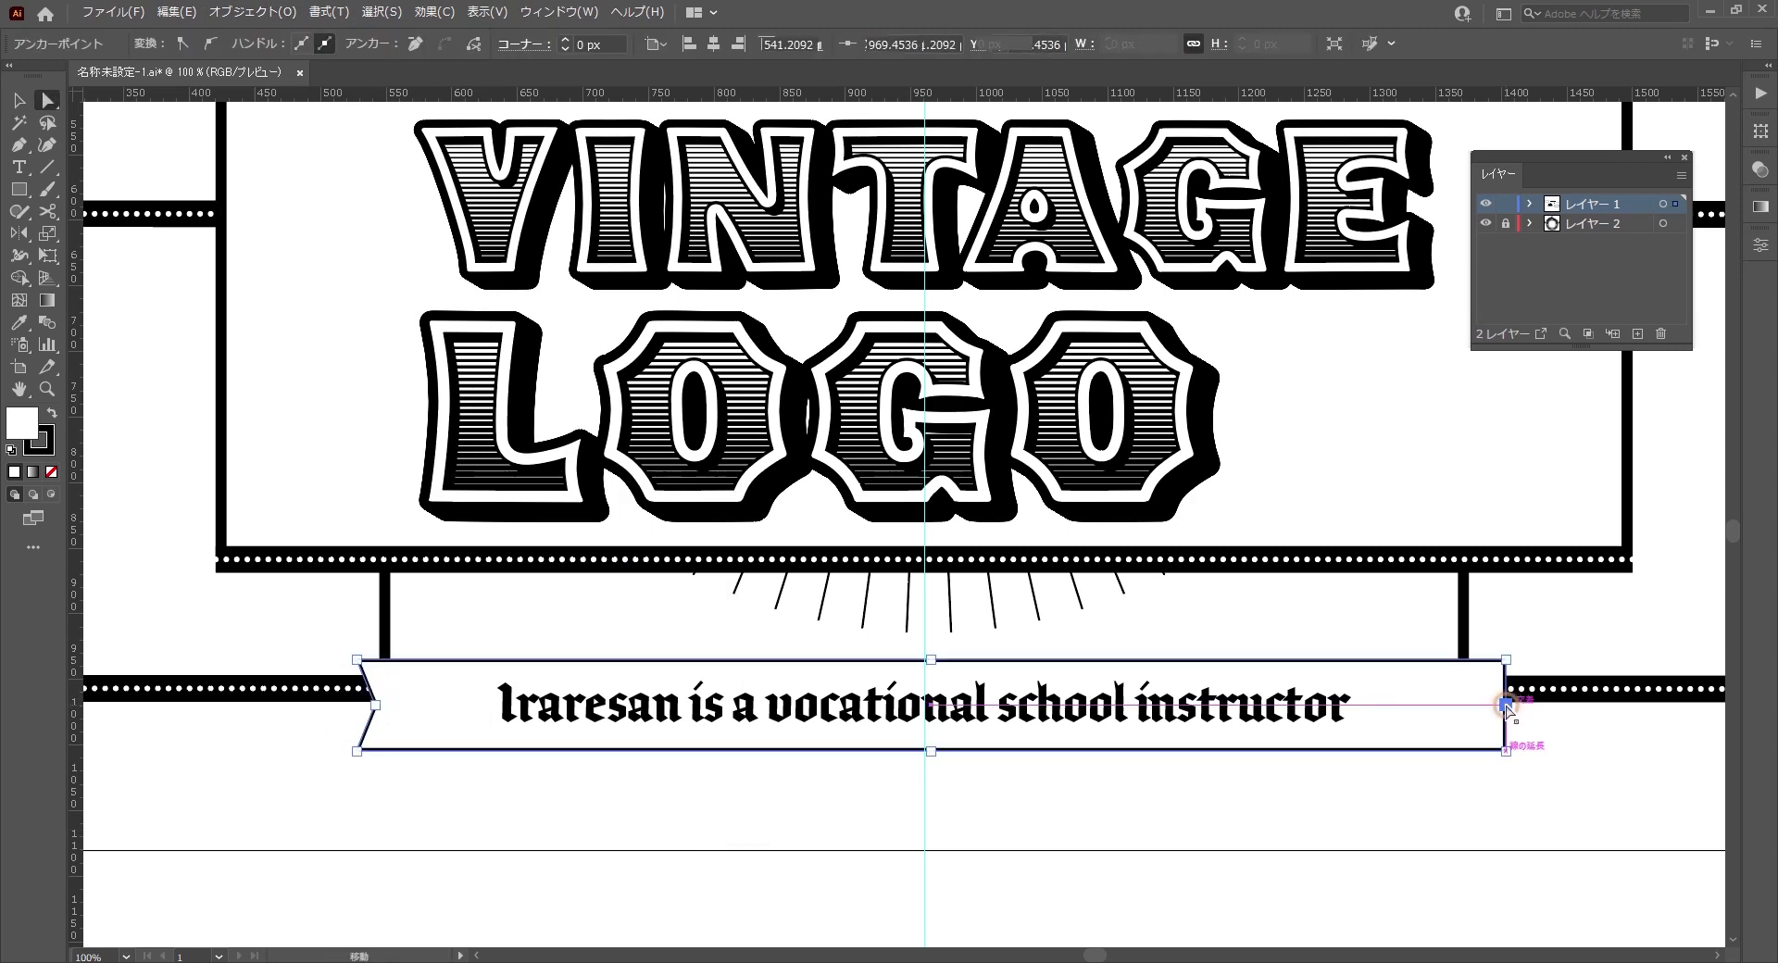
pyautogui.moveTo(1504, 706); pyautogui.dragTo(1489, 705)
pyautogui.press('v')
pyautogui.hotkey('ctrl', '0')
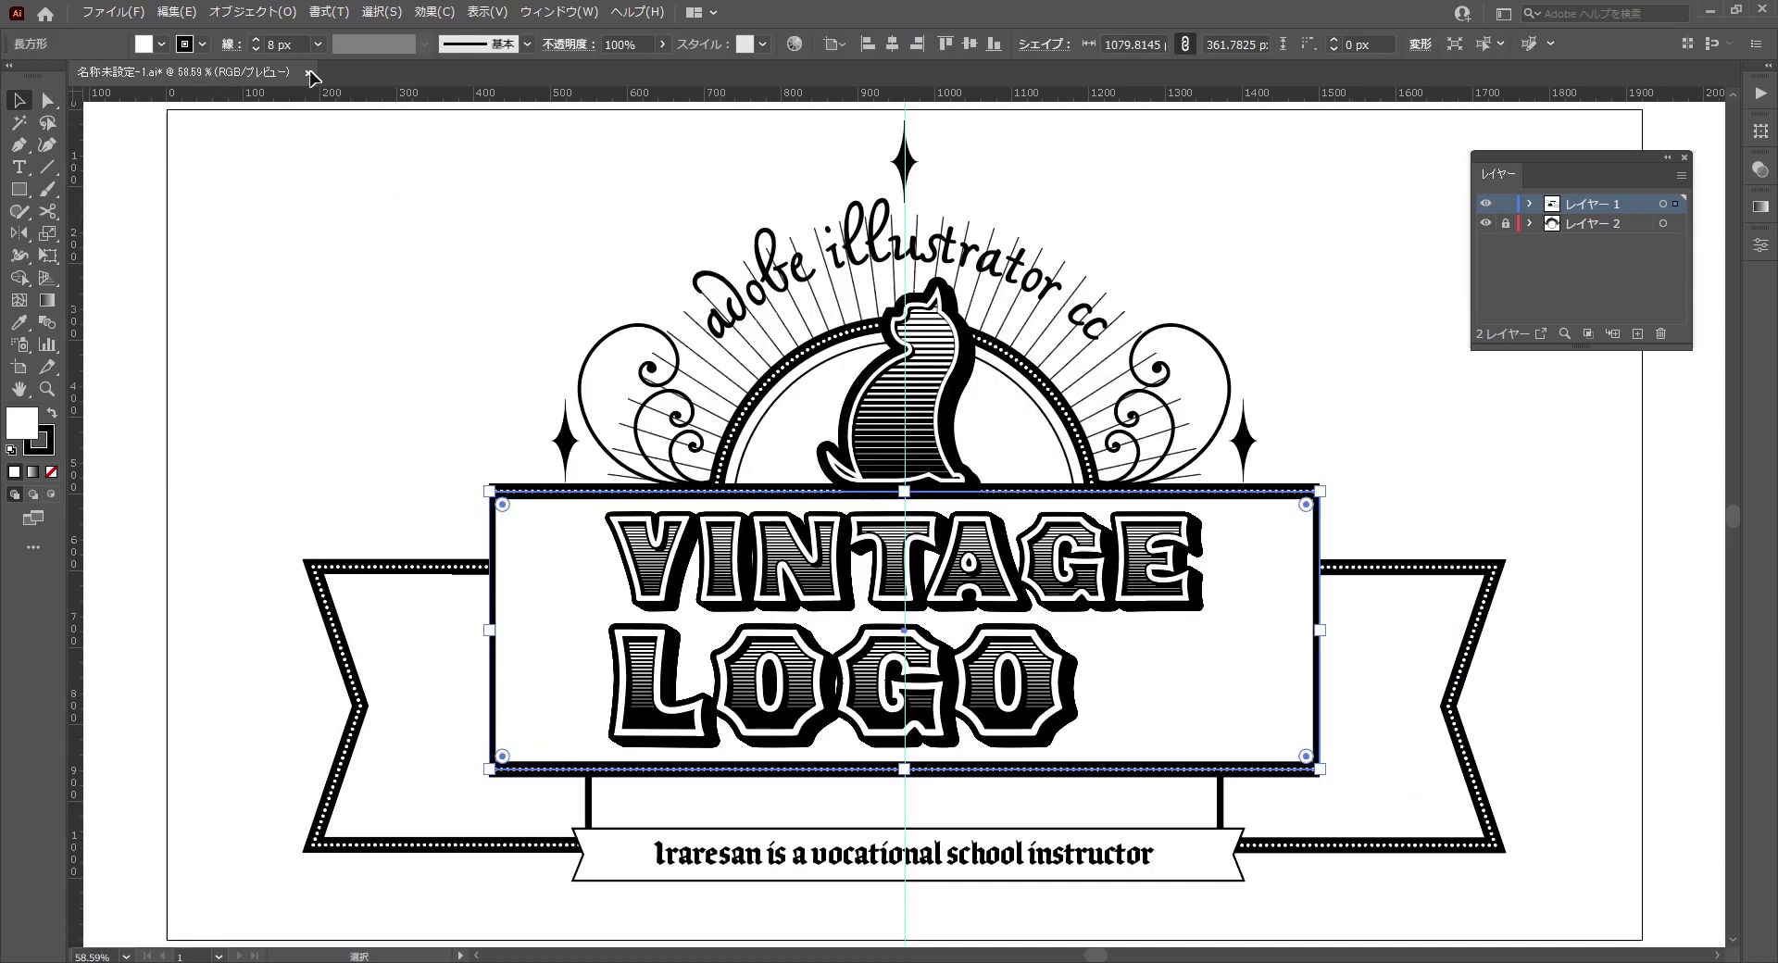
# - Create an inner frame offset 16 px inside the main banner with a 1 px outline
pyautogui.click(276, 13)
pyautogui.moveTo(277, 454)
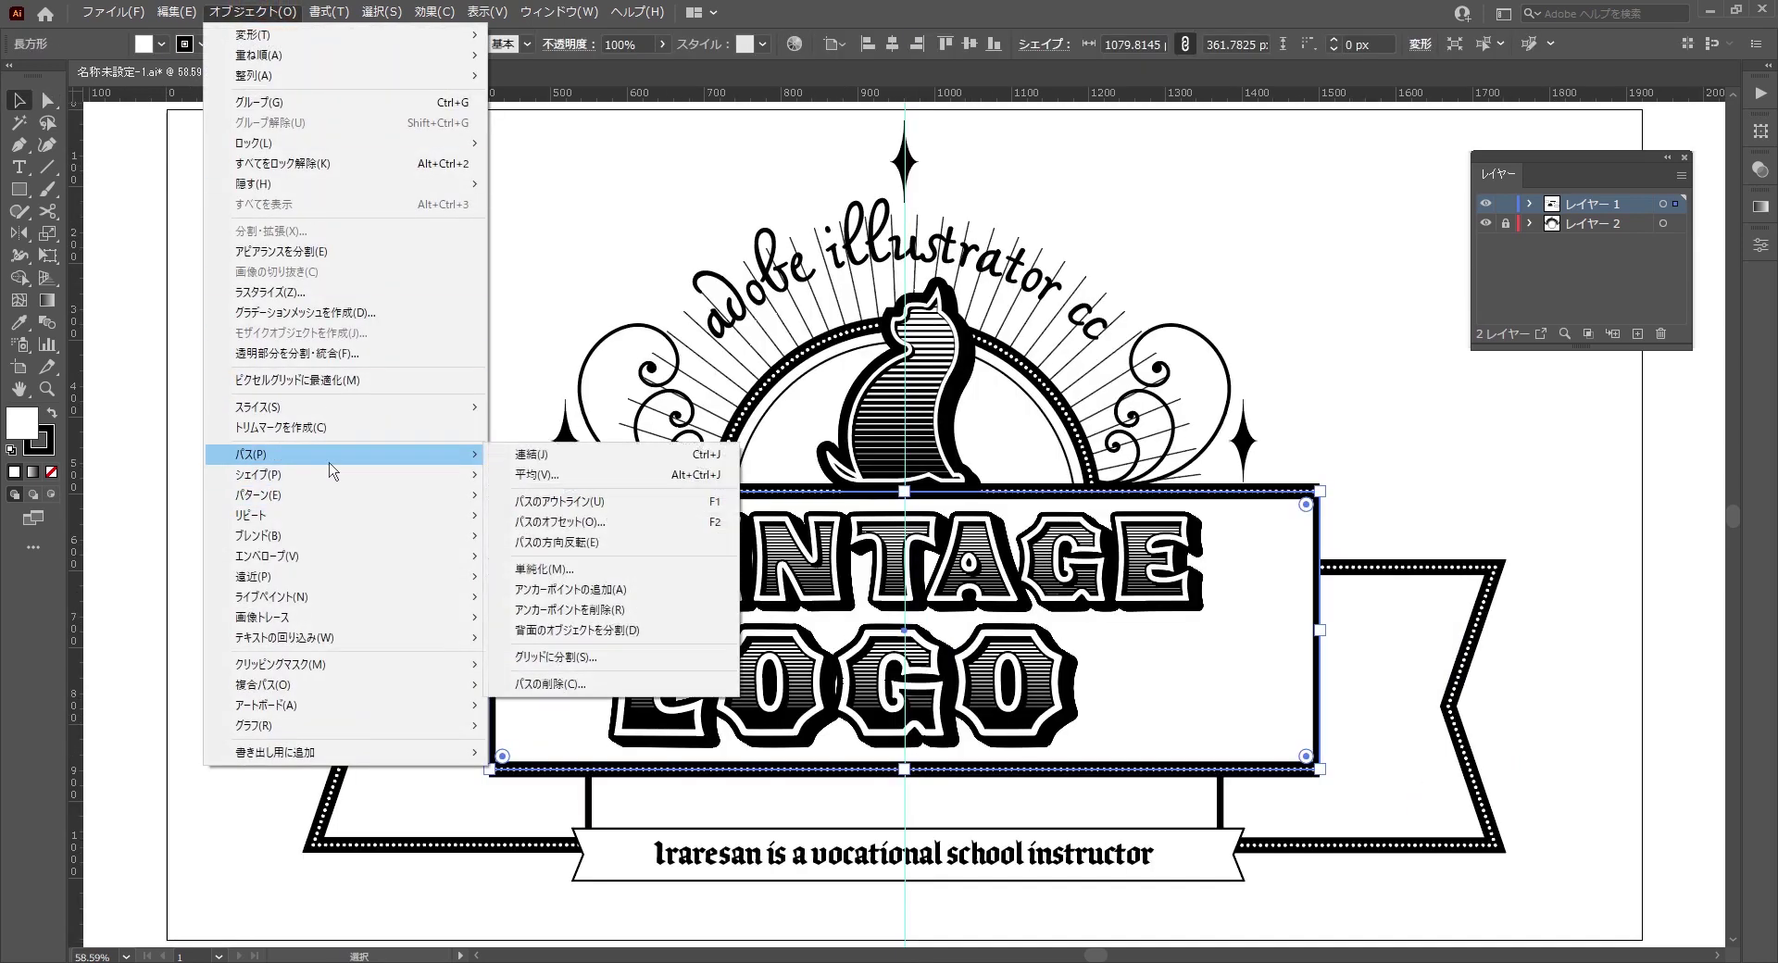
pyautogui.click(556, 522)
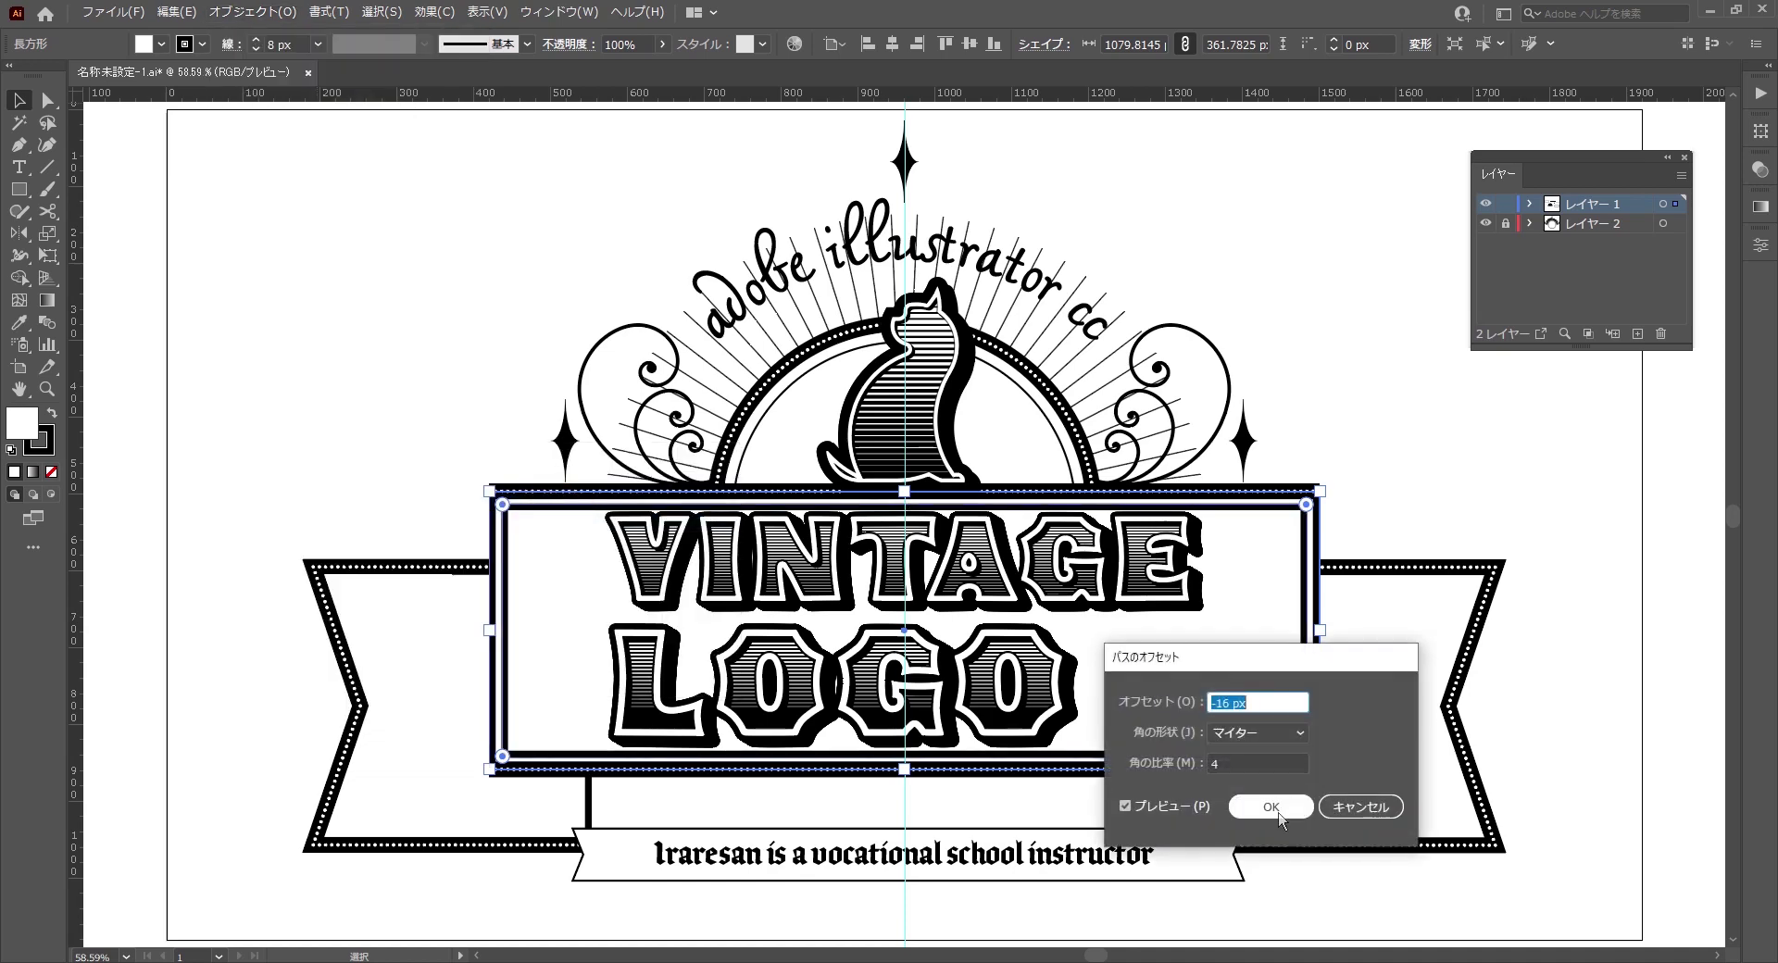
pyautogui.click(1279, 814)
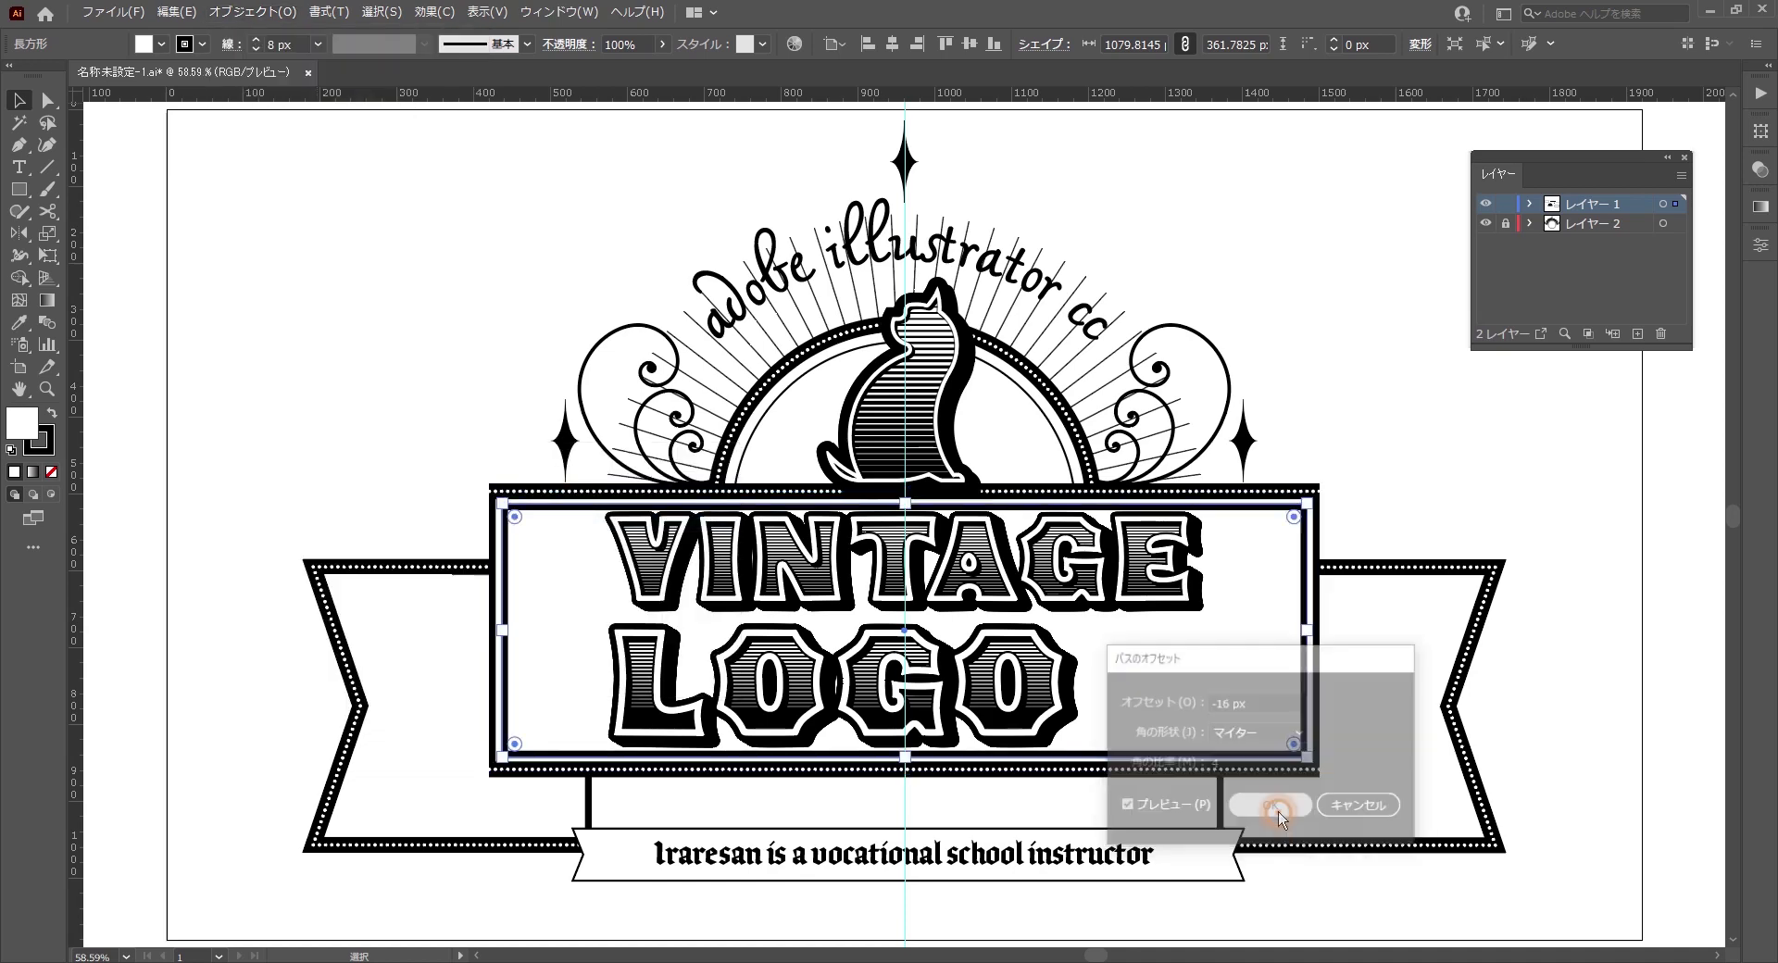
pyautogui.click(317, 45)
pyautogui.click(337, 61)
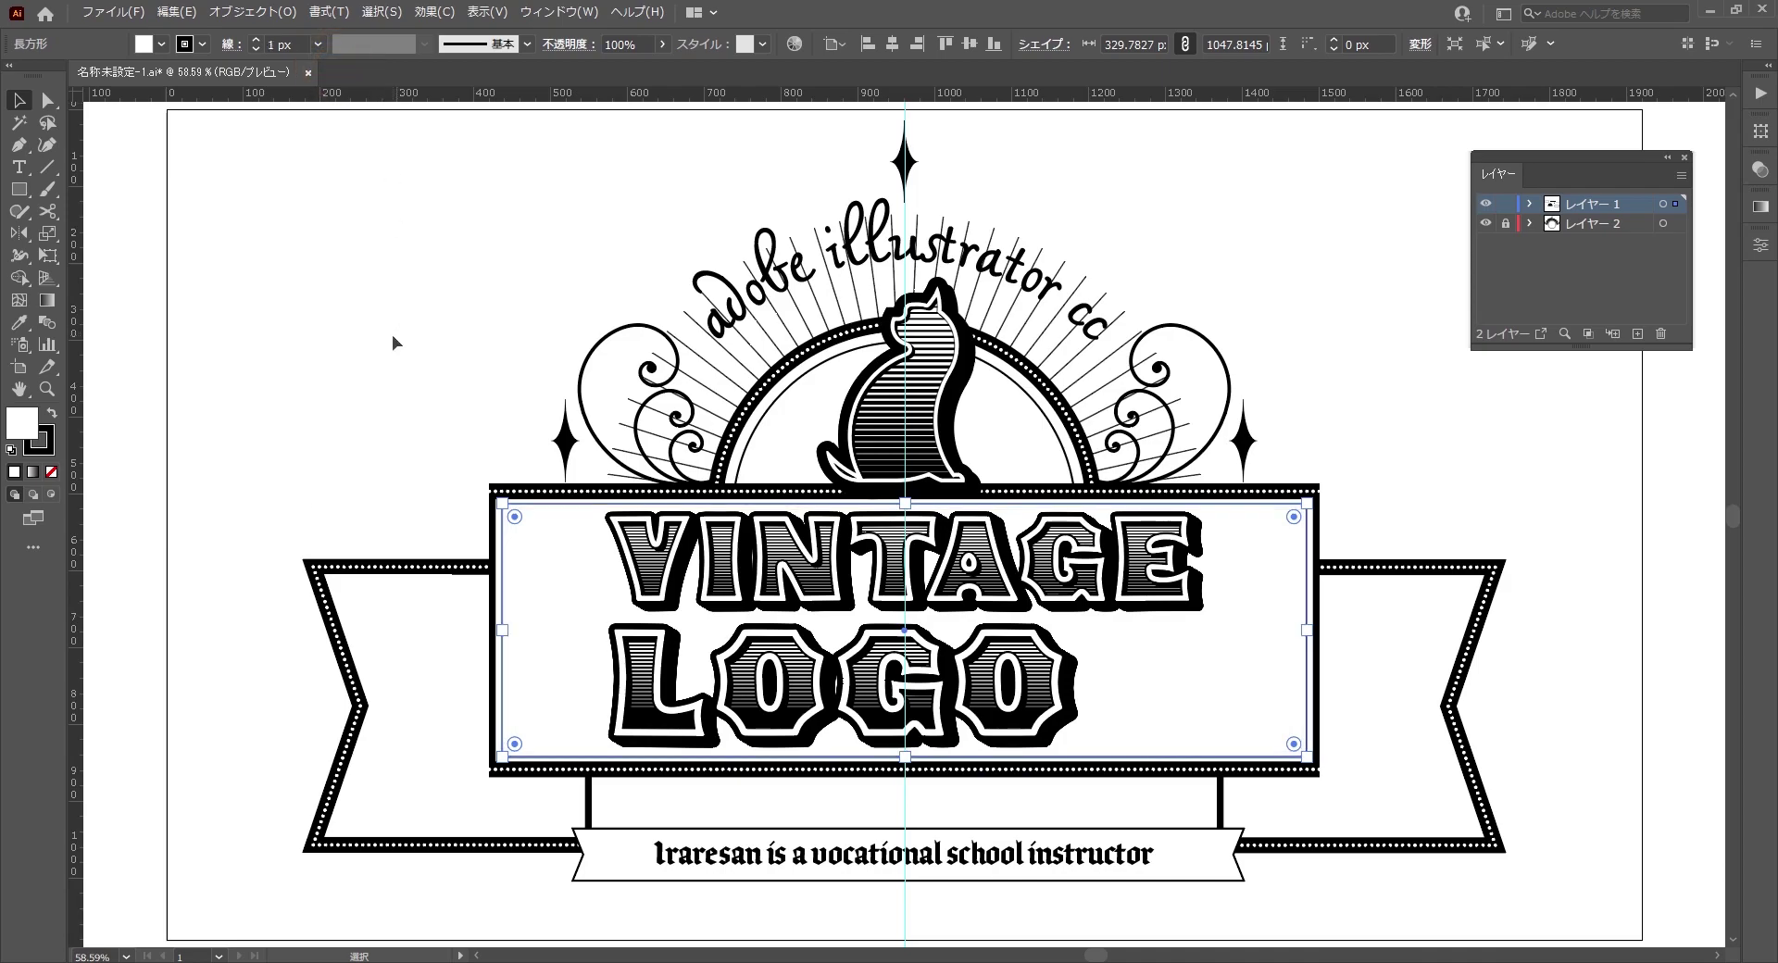
pyautogui.click(392, 336)
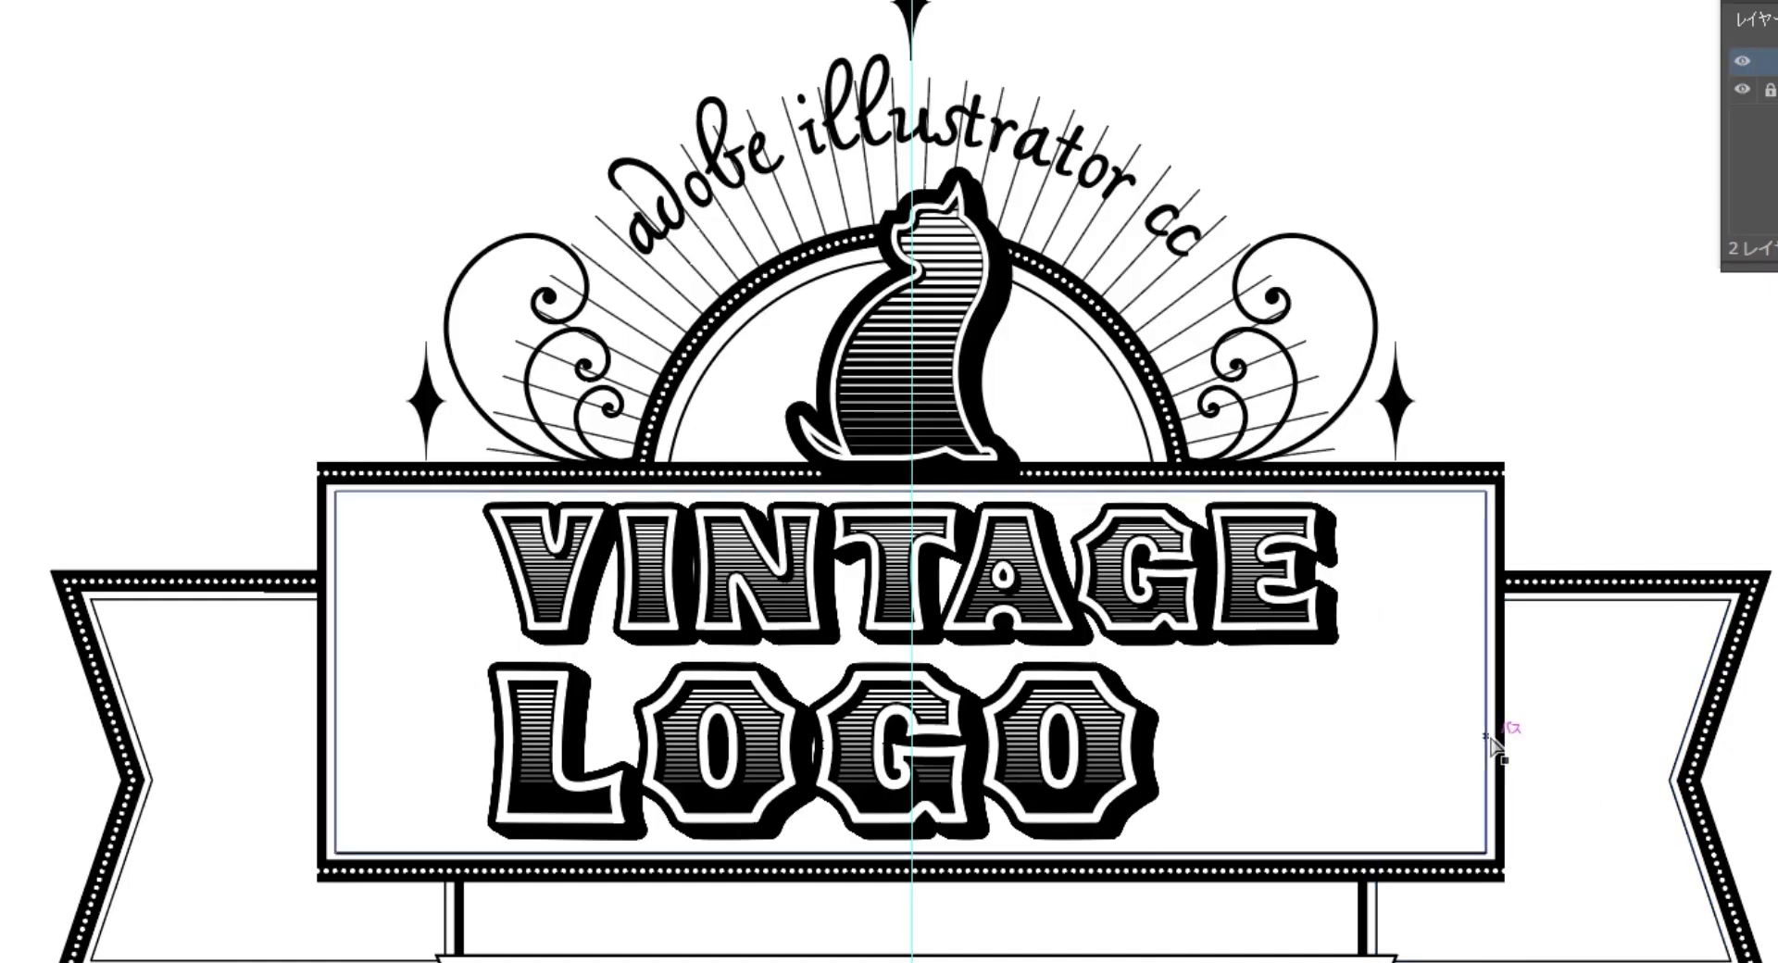
# - Stretch the inner white frame's right side out to meet the outer border
pyautogui.click(1488, 735)
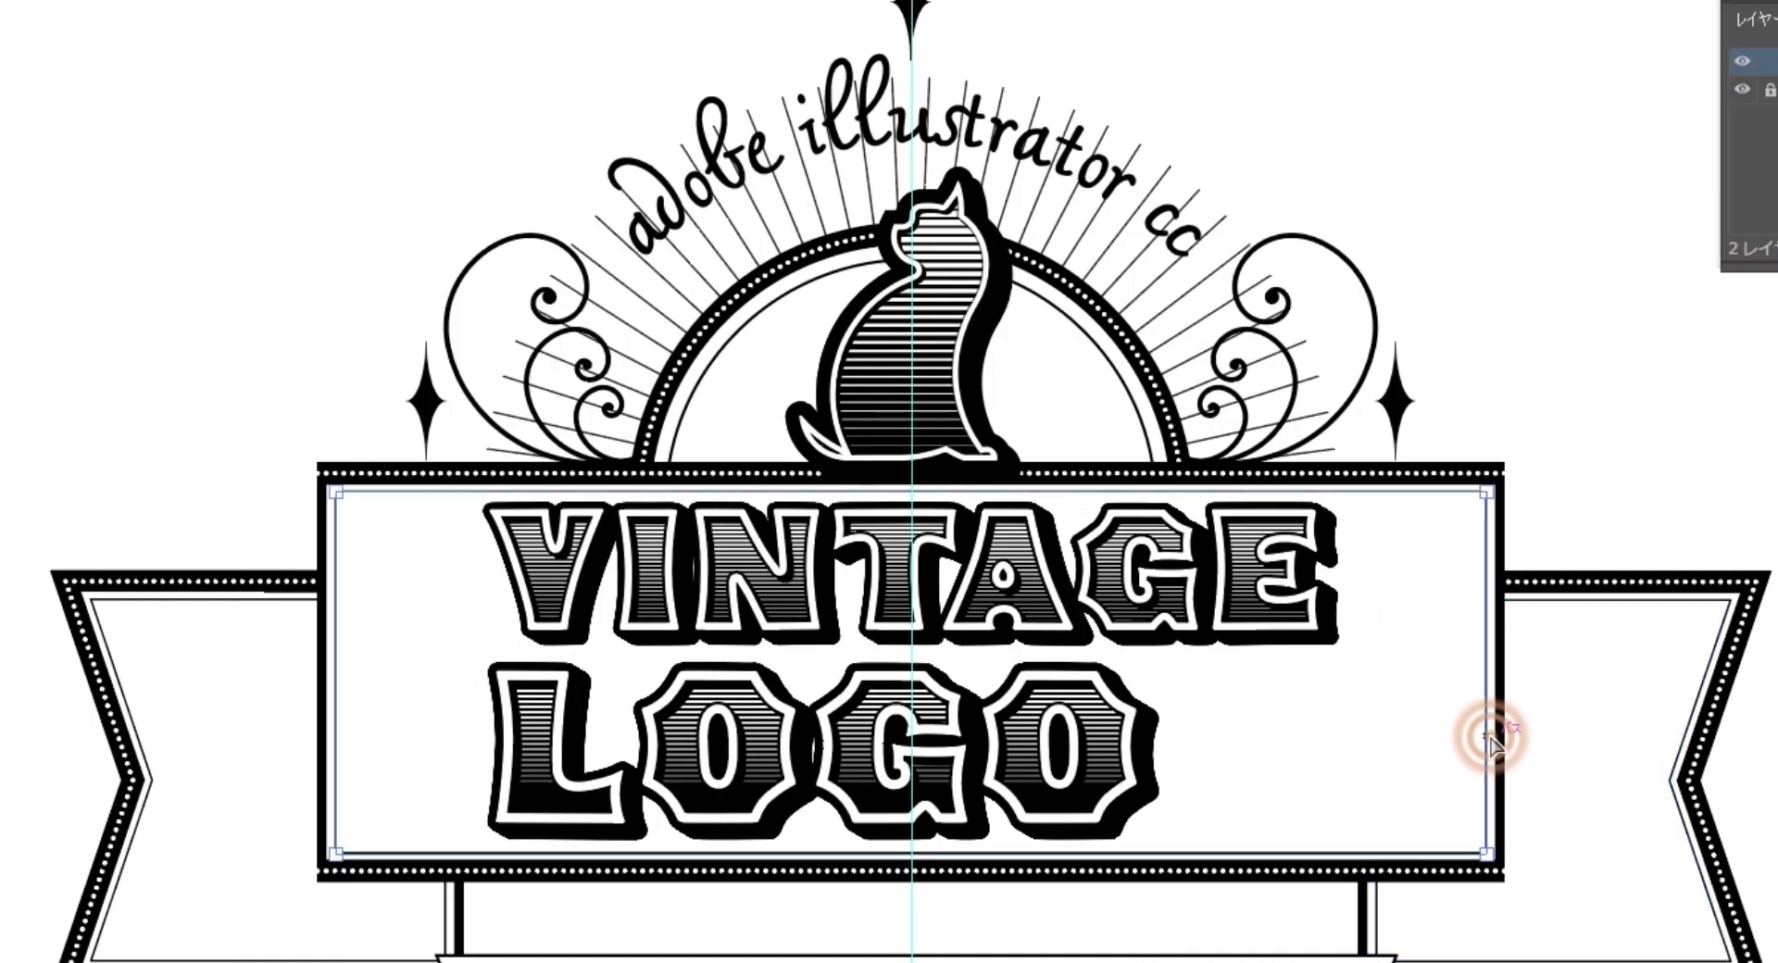
pyautogui.click(216, 460)
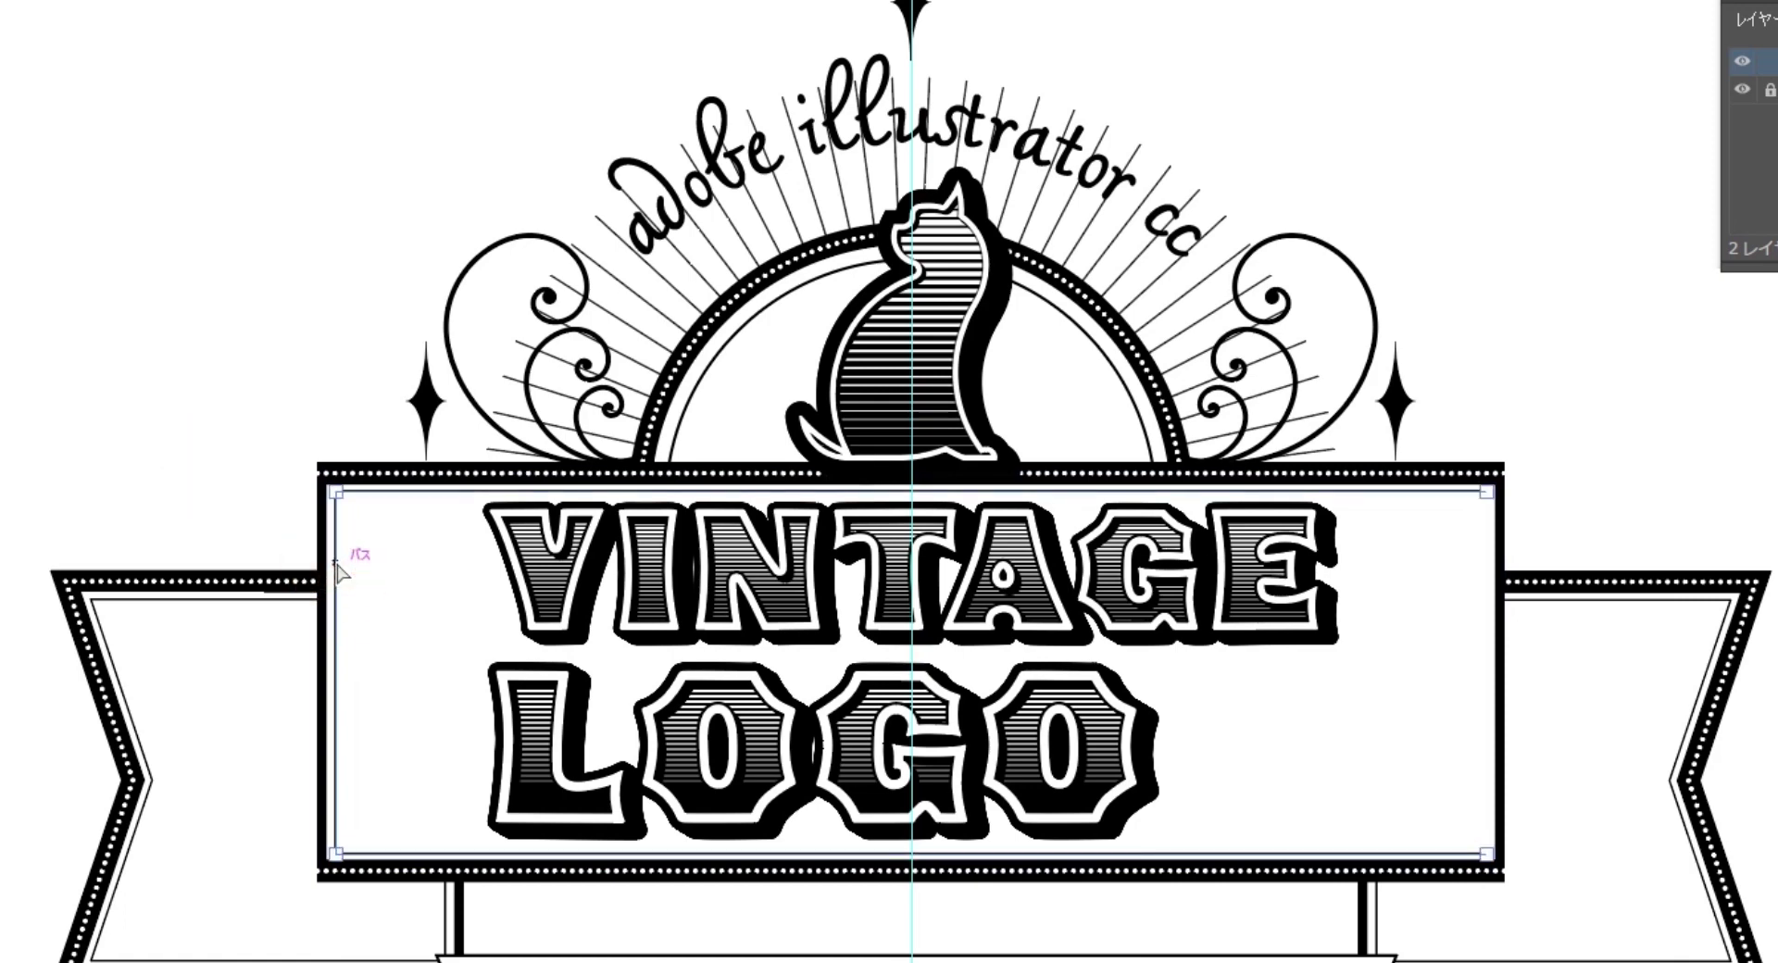
pyautogui.click(336, 569)
pyautogui.press('v')
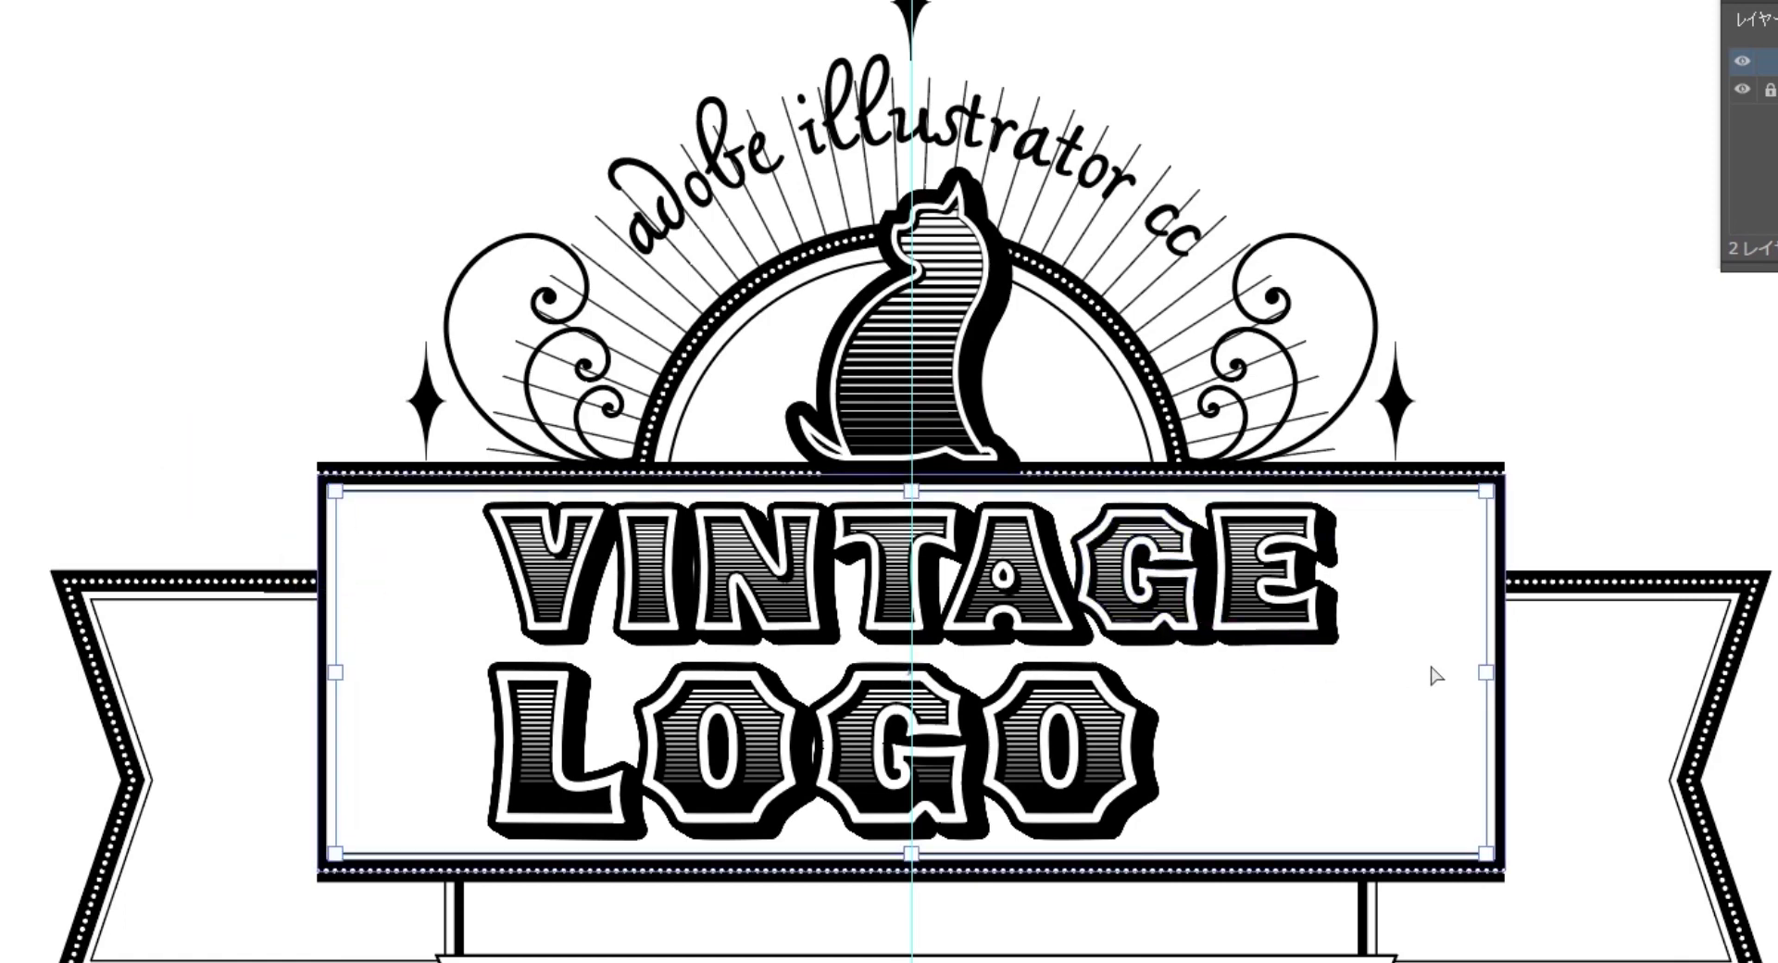
pyautogui.moveTo(1480, 681); pyautogui.dragTo(1500, 694)
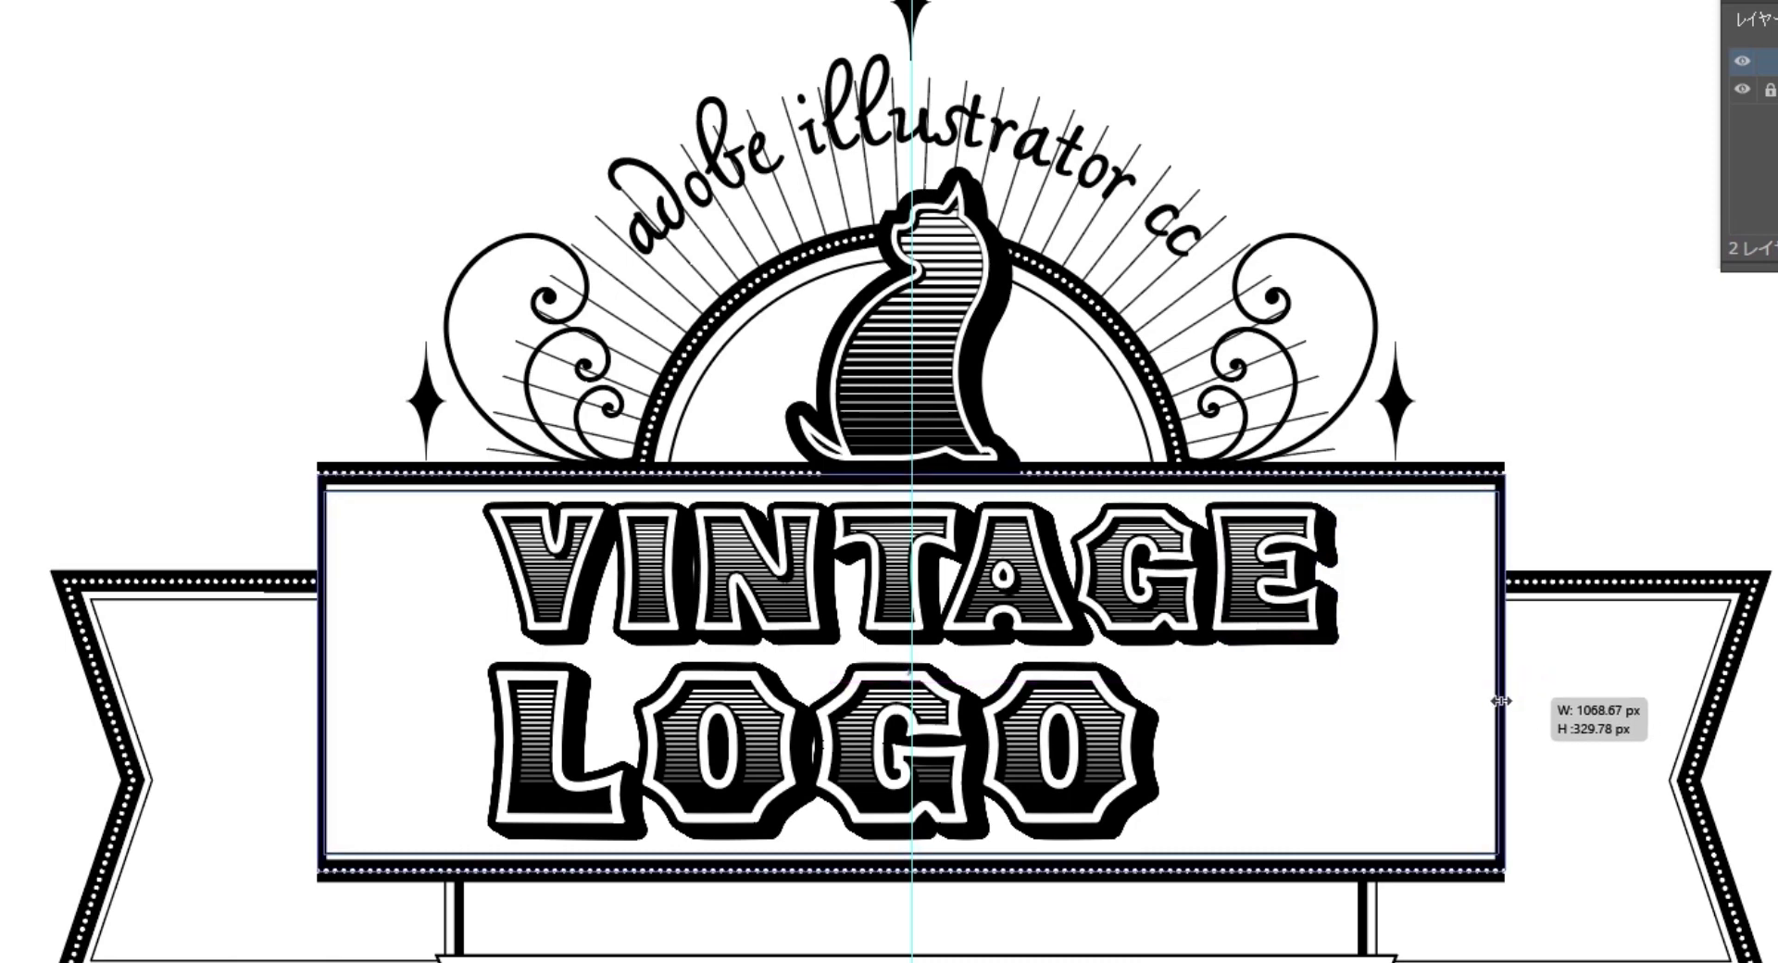
pyautogui.moveTo(1502, 695); pyautogui.dragTo(1500, 694)
pyautogui.click(1606, 442)
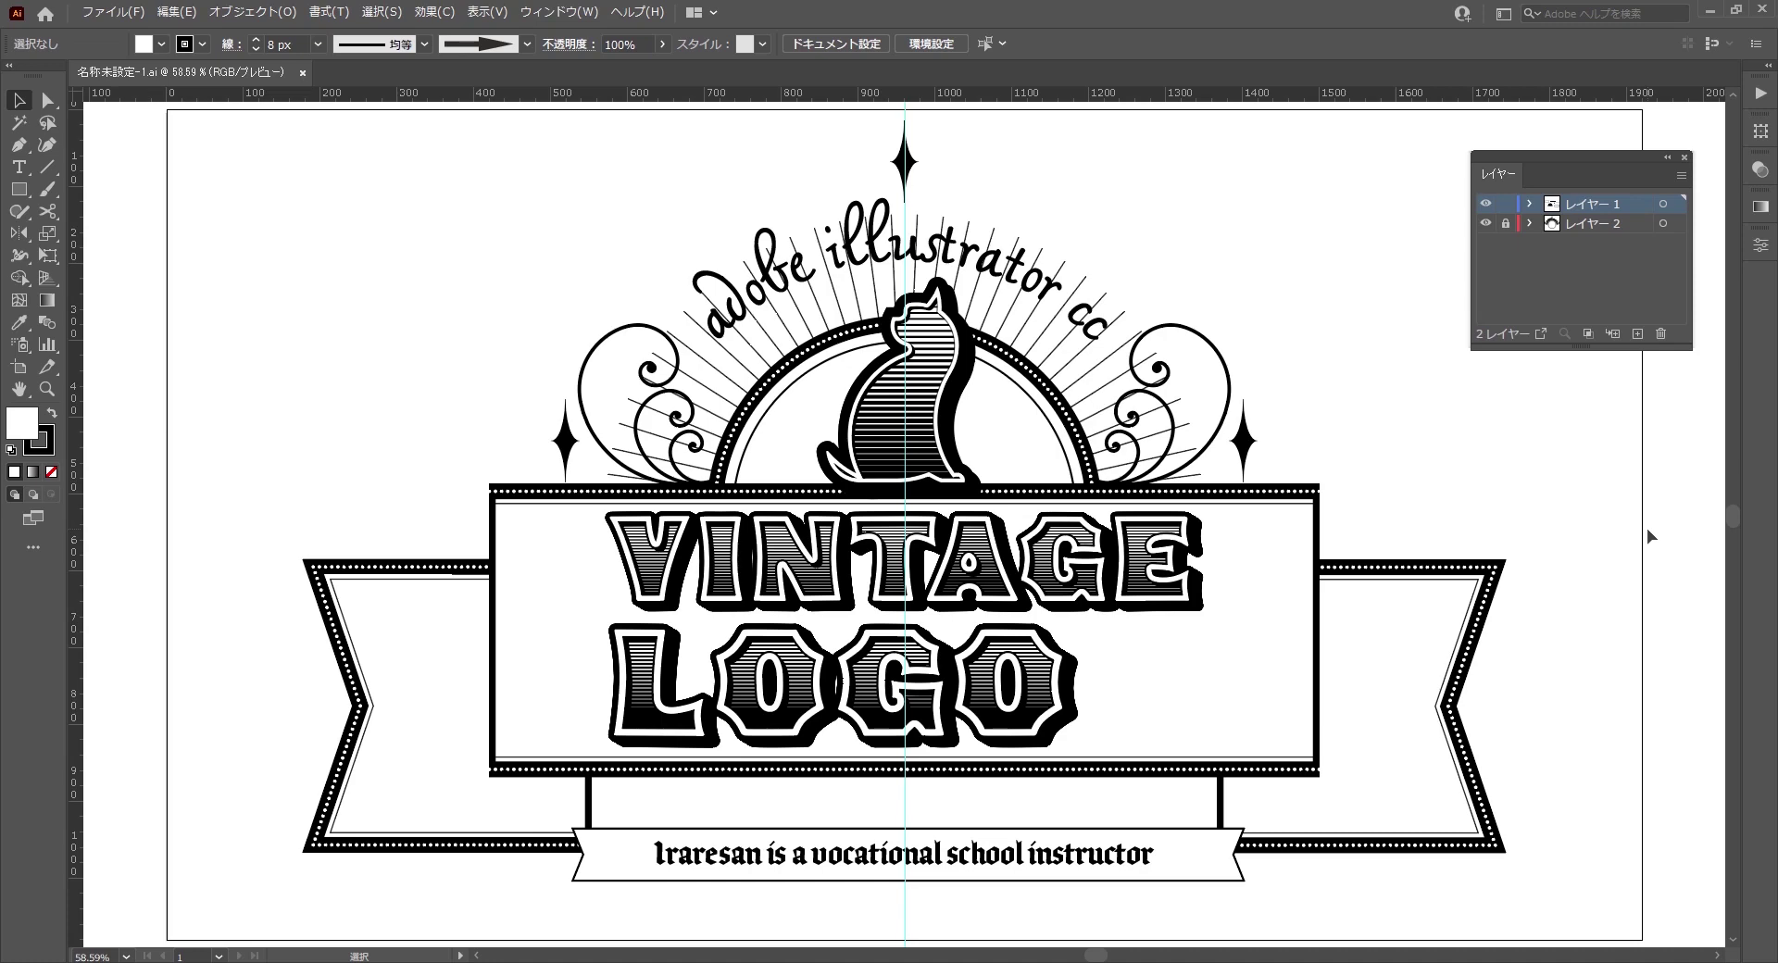
# - Warp the VINTAGE LOGO title and ribbon together with a 13% Arc envelope
pyautogui.moveTo(1611, 472); pyautogui.dragTo(237, 879)
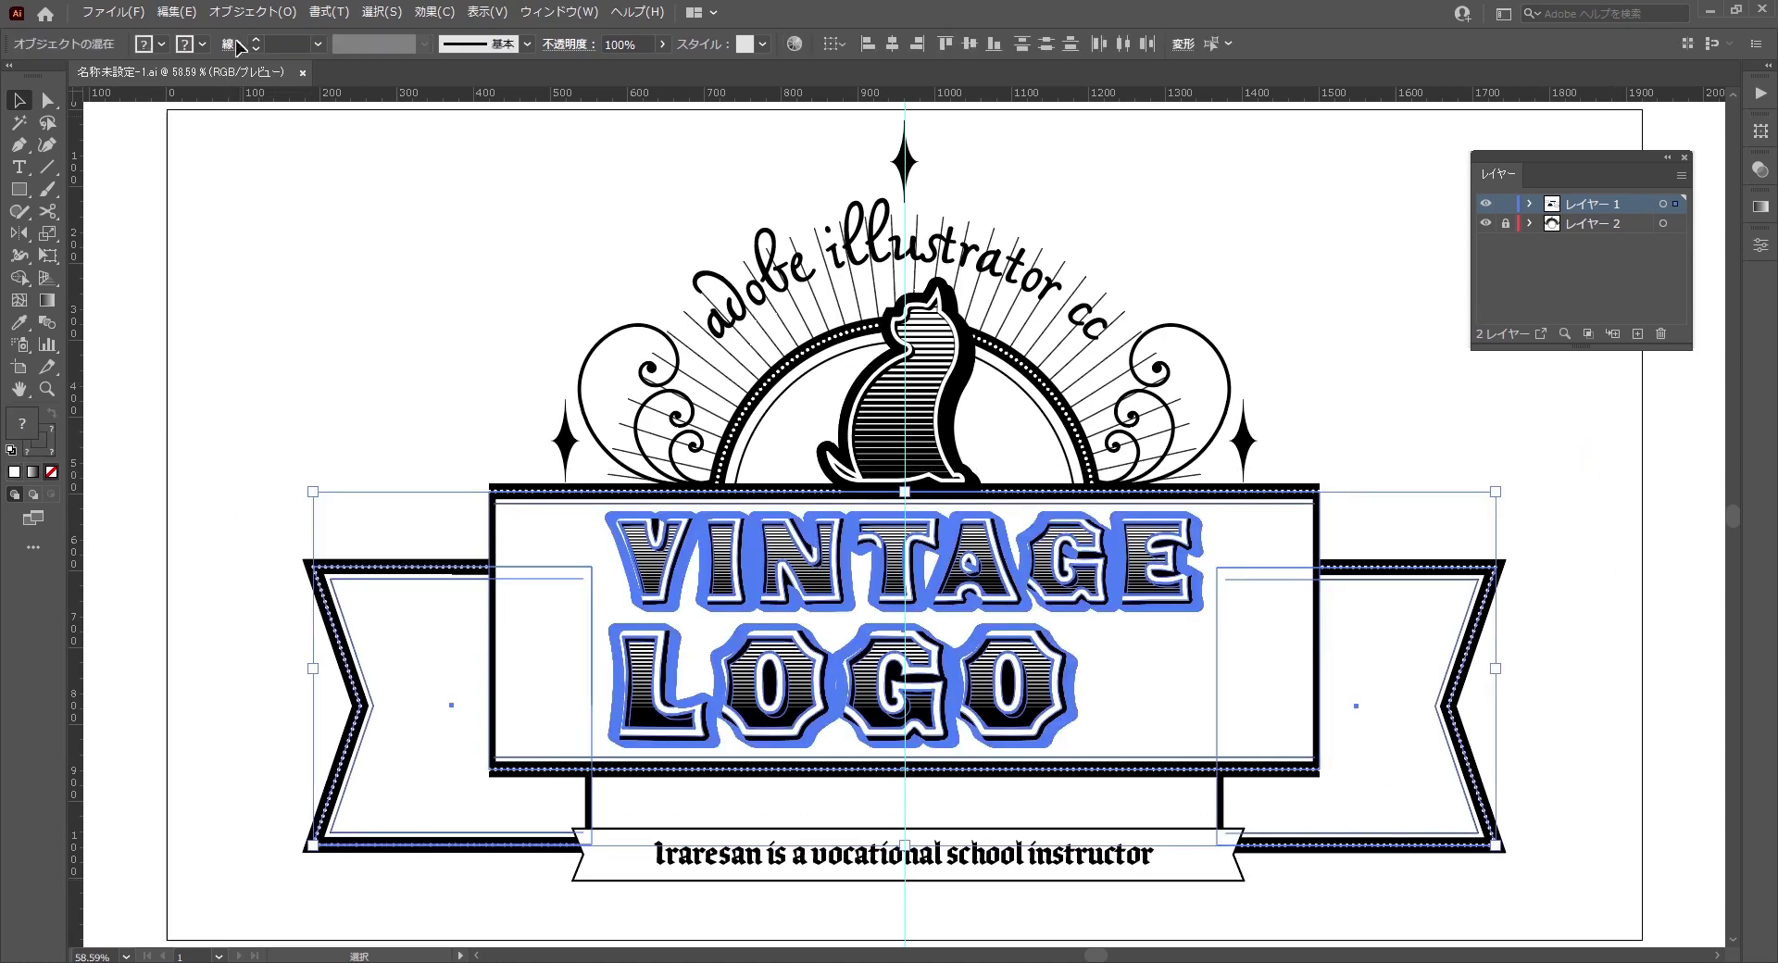
pyautogui.click(252, 11)
pyautogui.moveTo(278, 556)
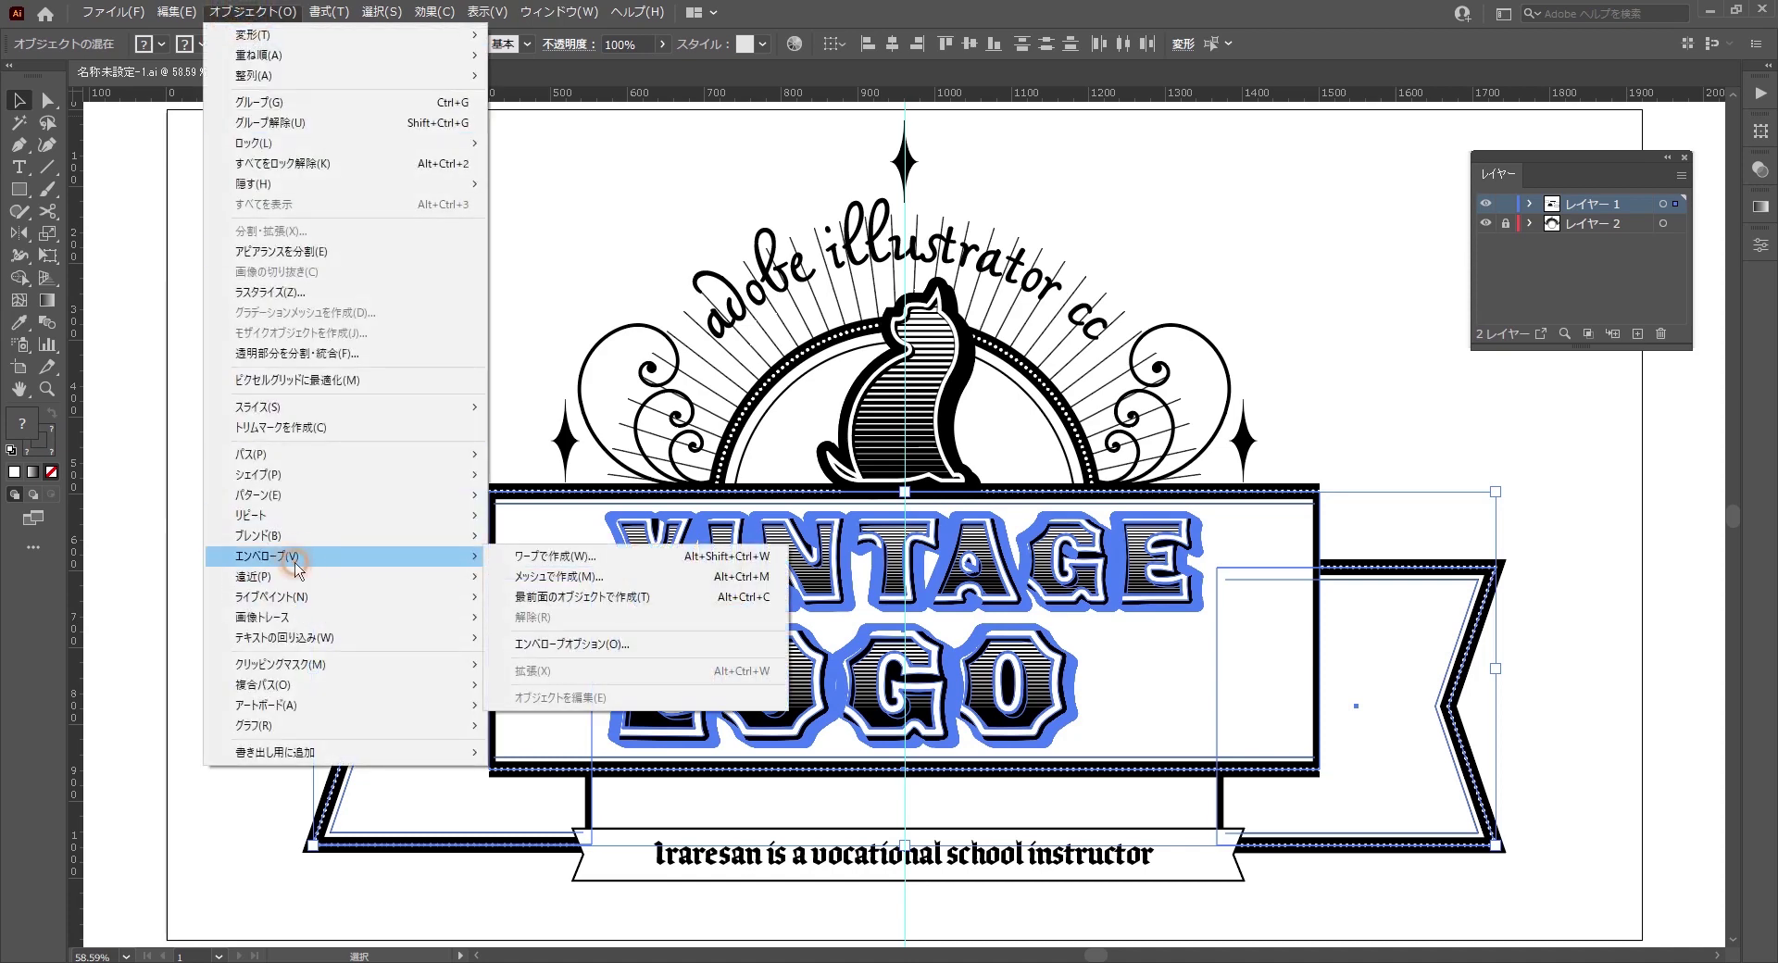
pyautogui.click(550, 560)
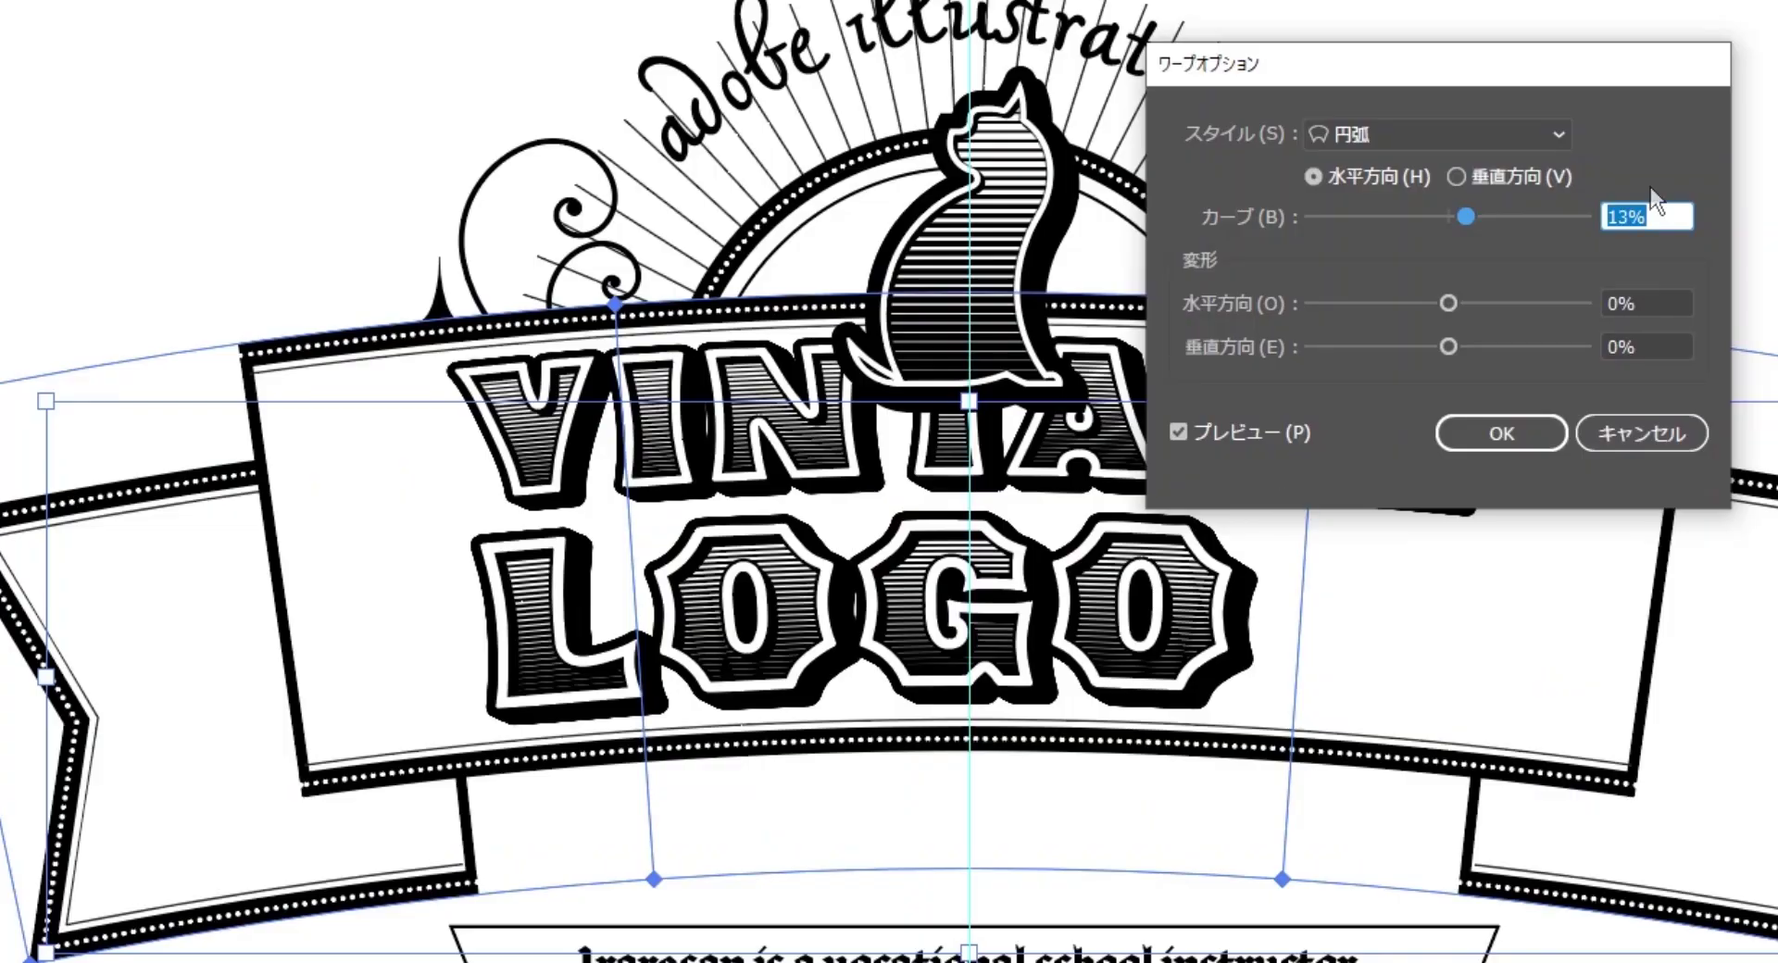
pyautogui.click(1654, 206)
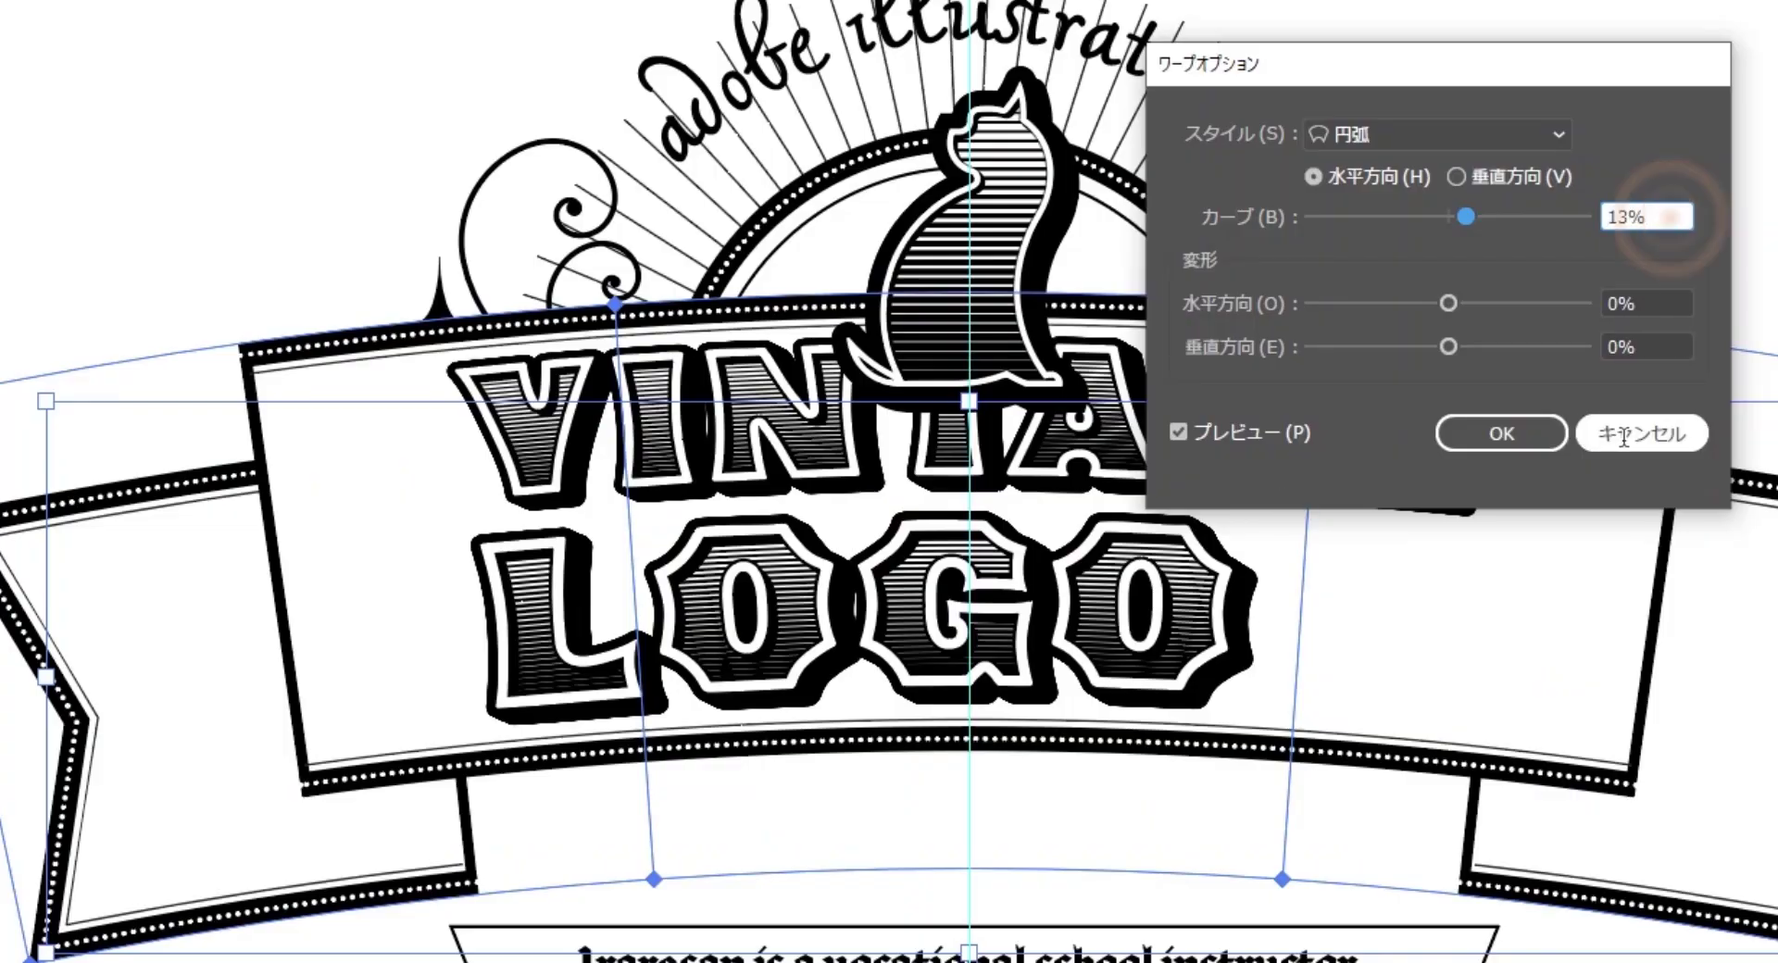
pyautogui.click(1533, 442)
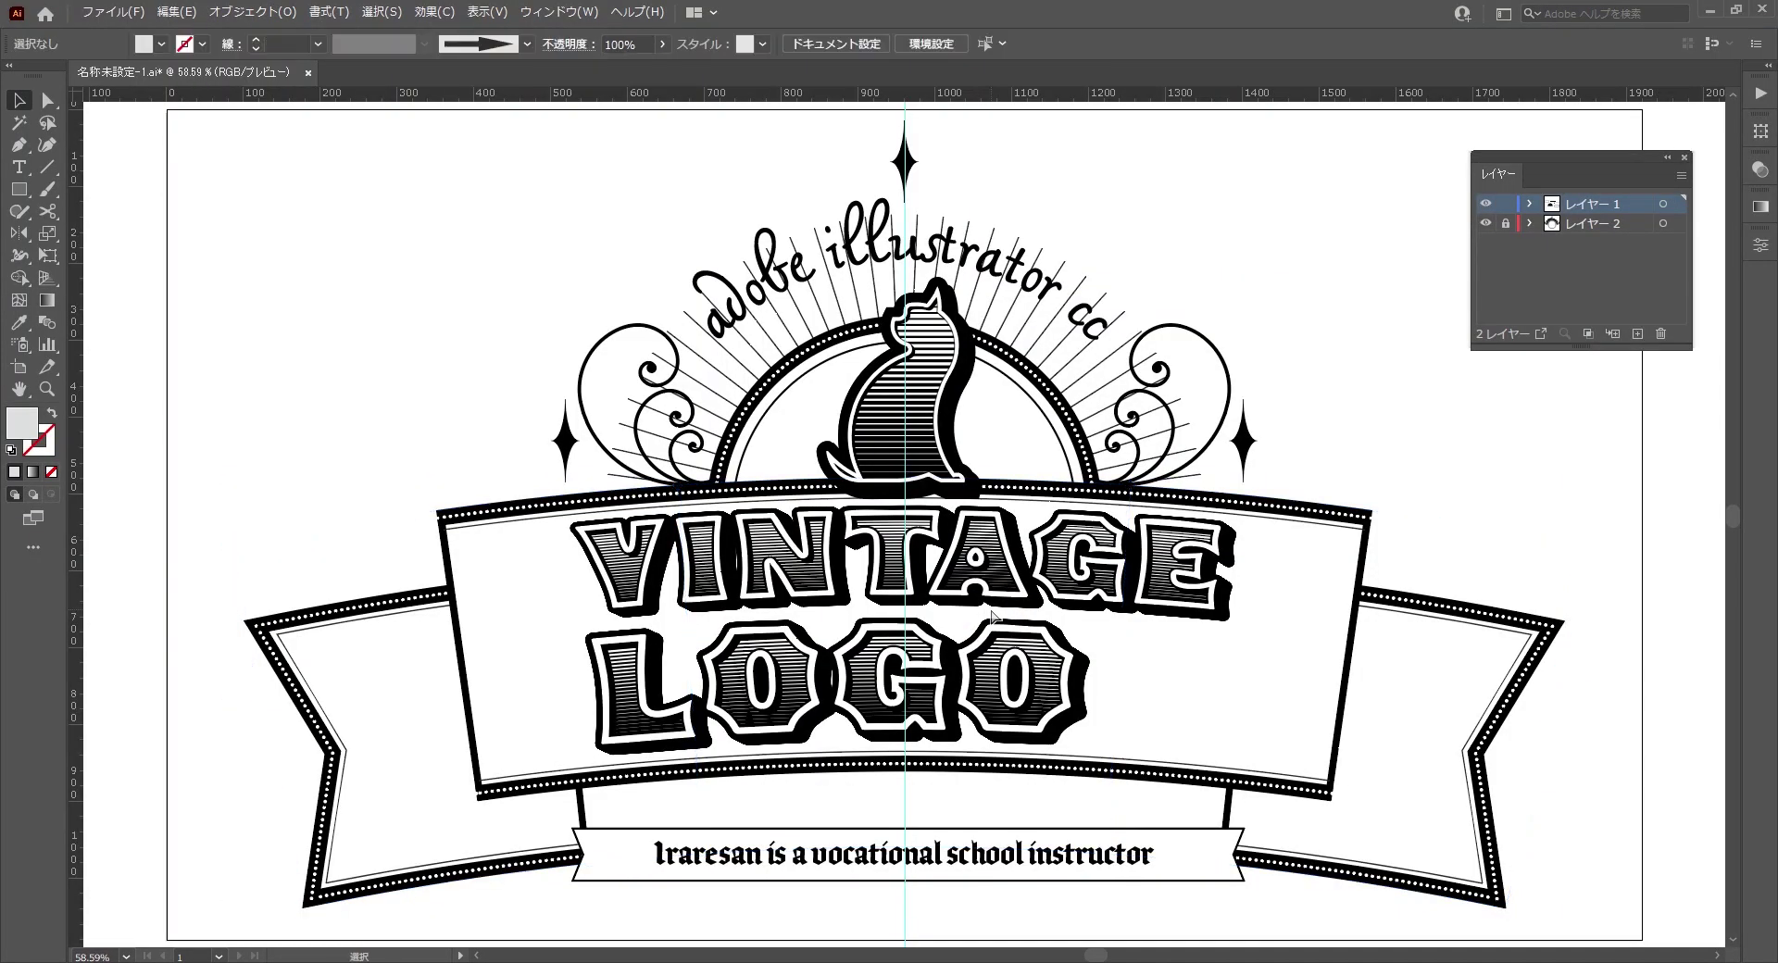
# - Warp the bottom caption banner with the Rise style at 88% bend
pyautogui.moveTo(1008, 931); pyautogui.dragTo(959, 820)
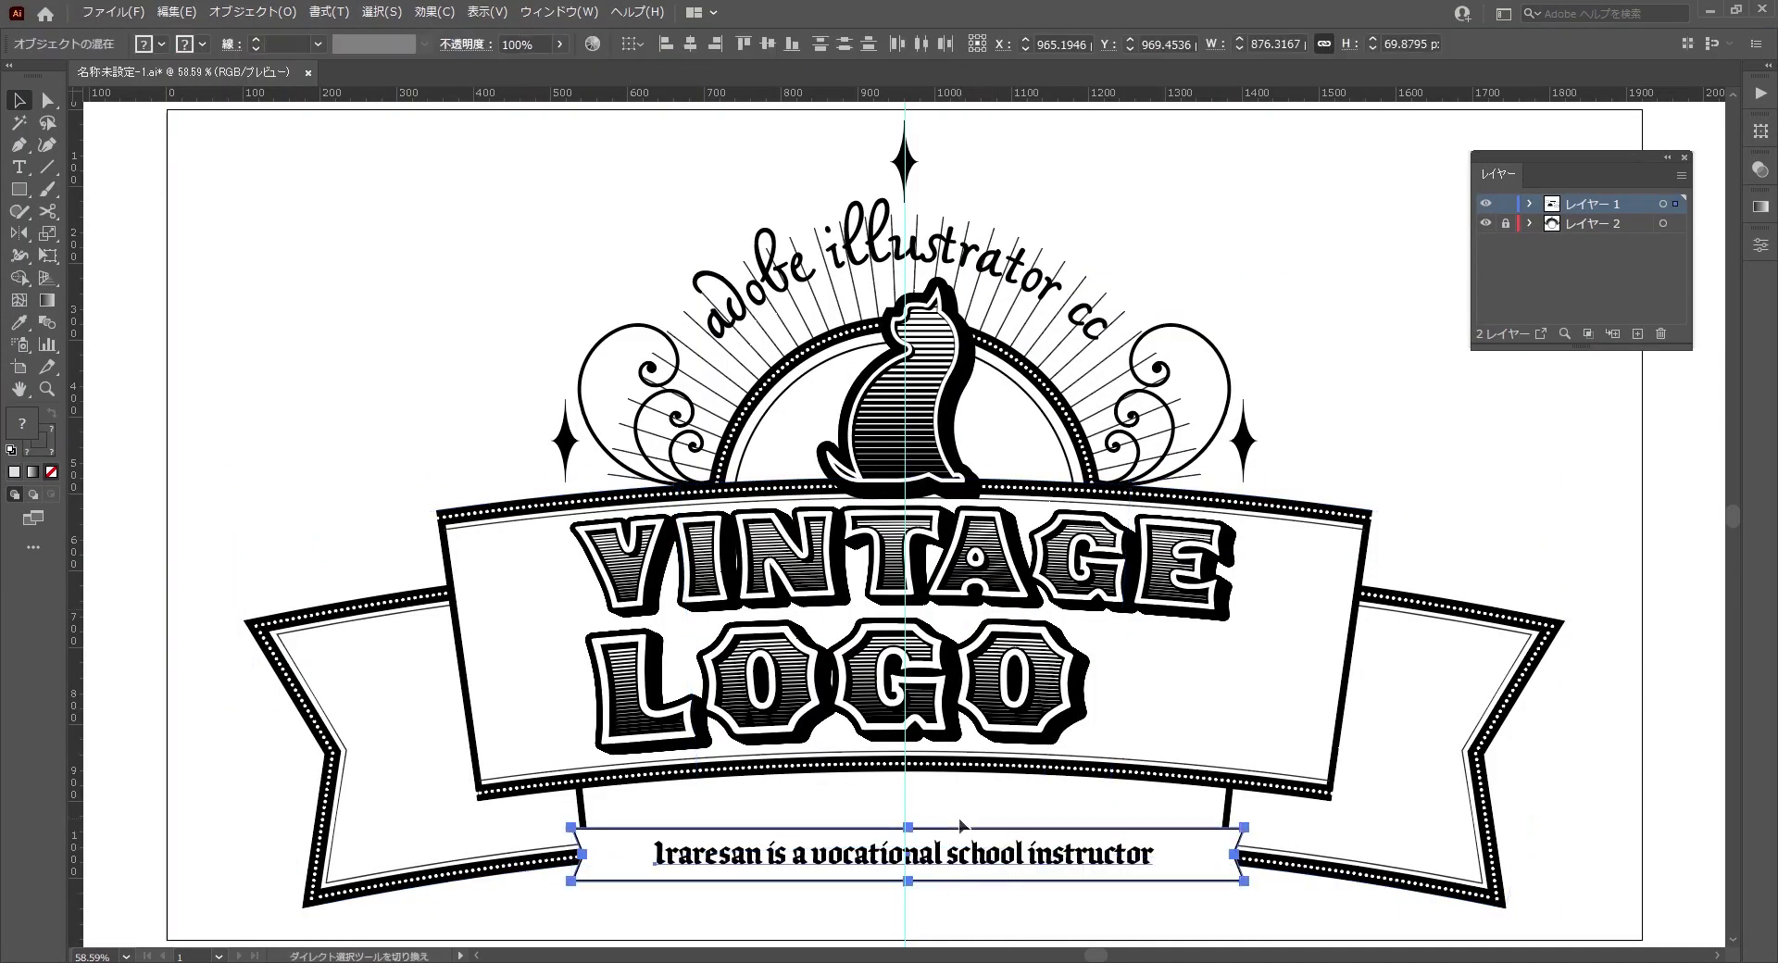
pyautogui.hotkey('alt', 'shift', 'ctrl', 'w')
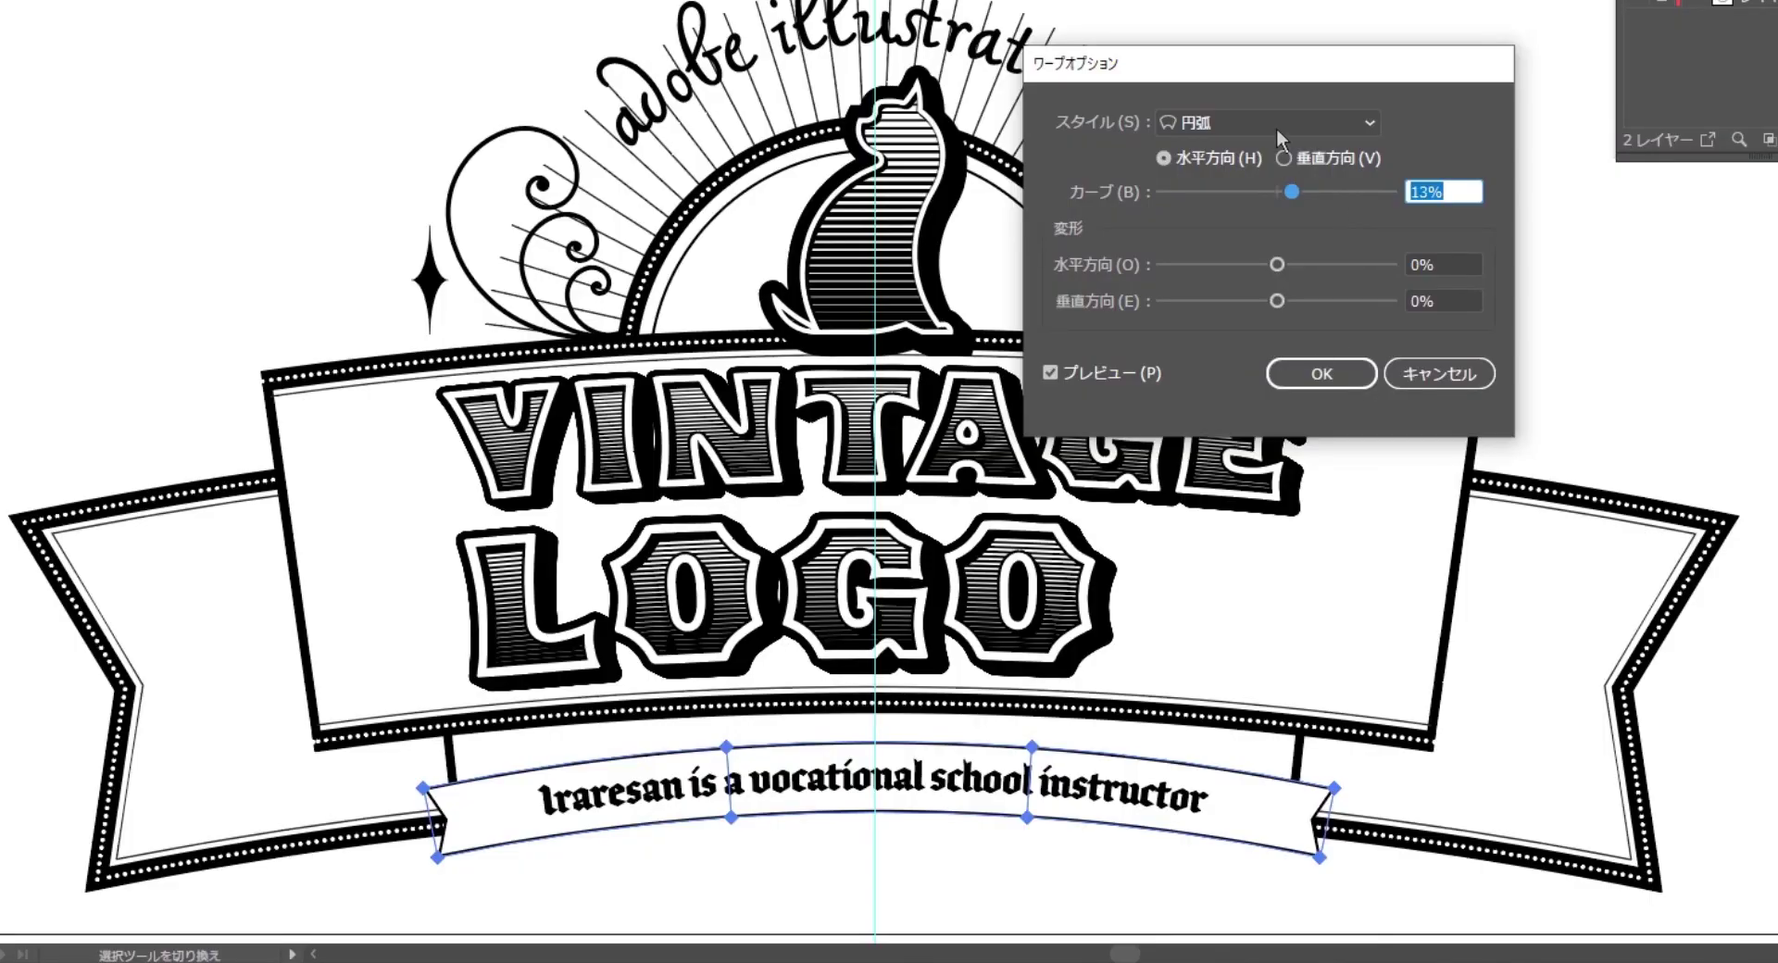
pyautogui.click(1269, 120)
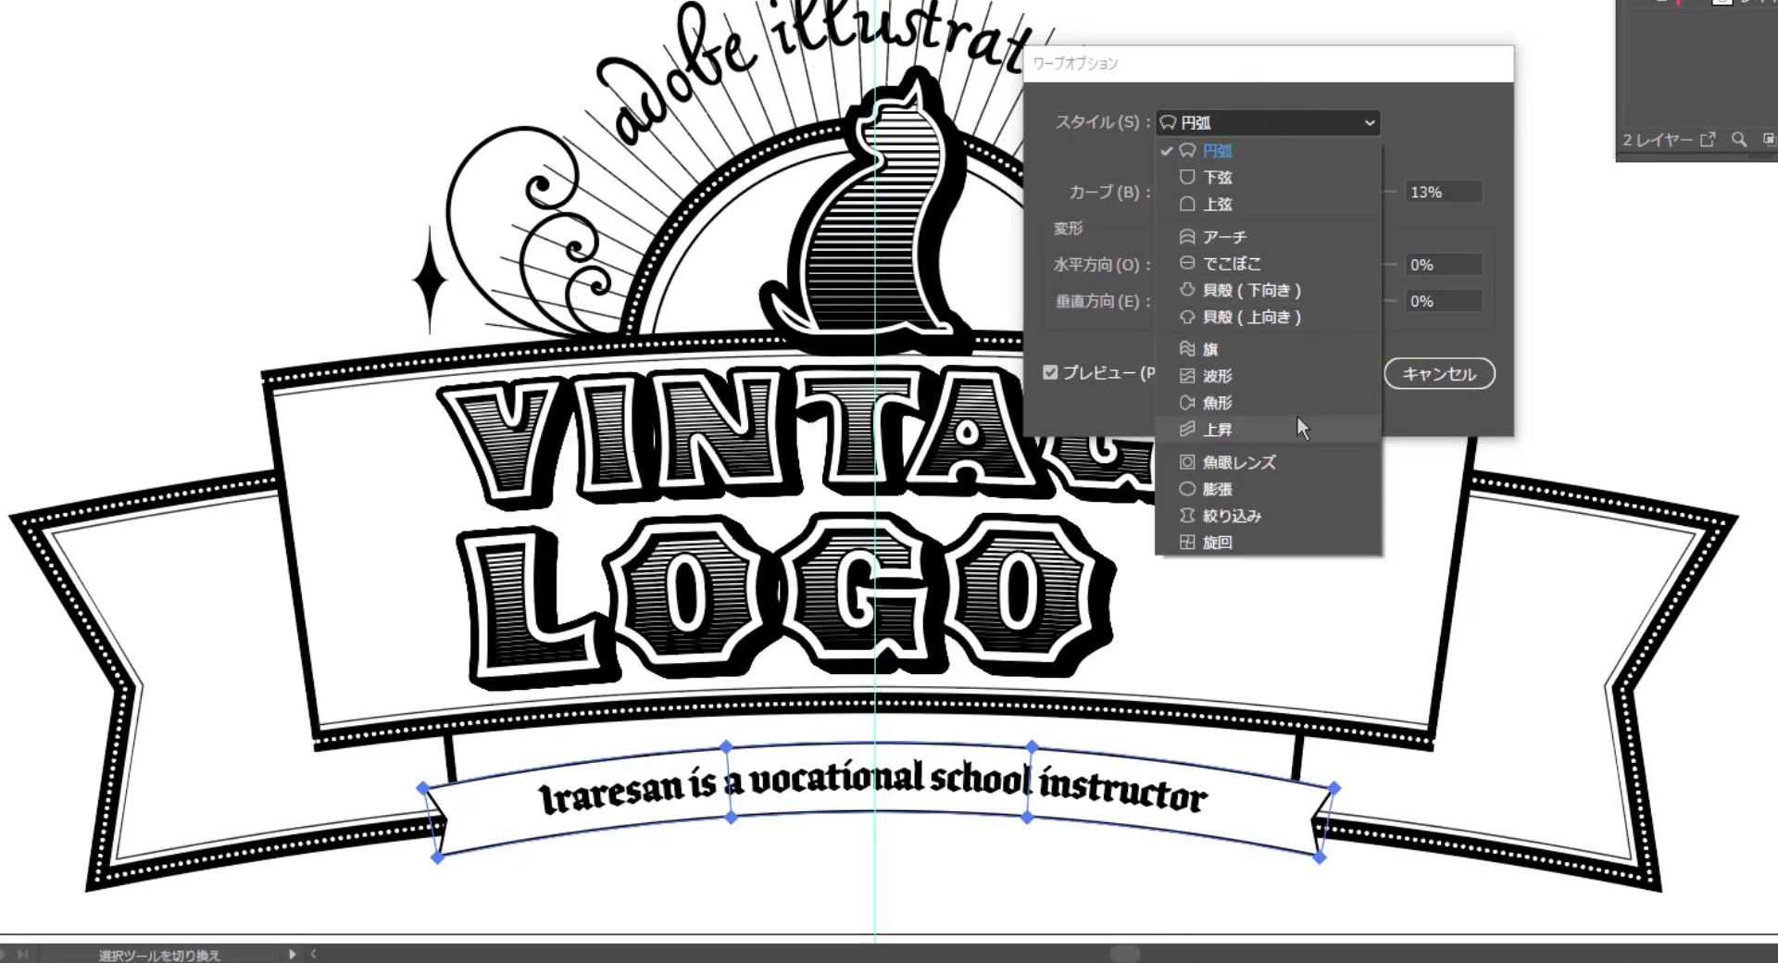
pyautogui.click(1297, 426)
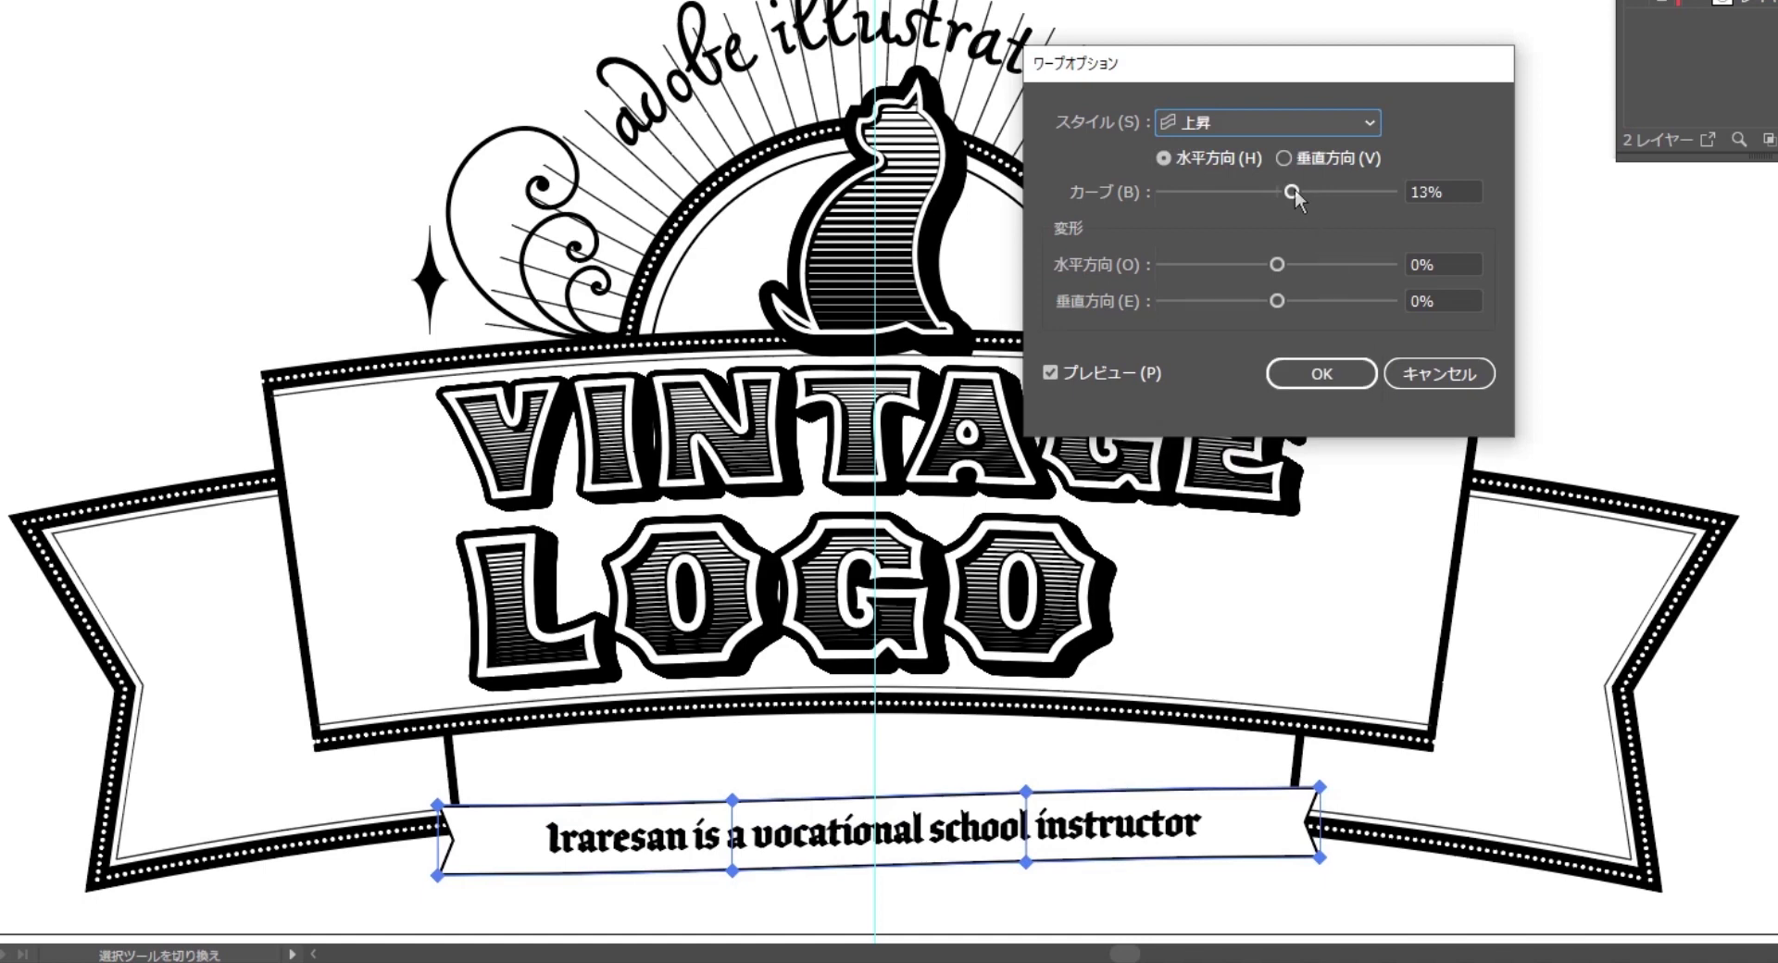
pyautogui.moveTo(1293, 192); pyautogui.dragTo(1378, 192)
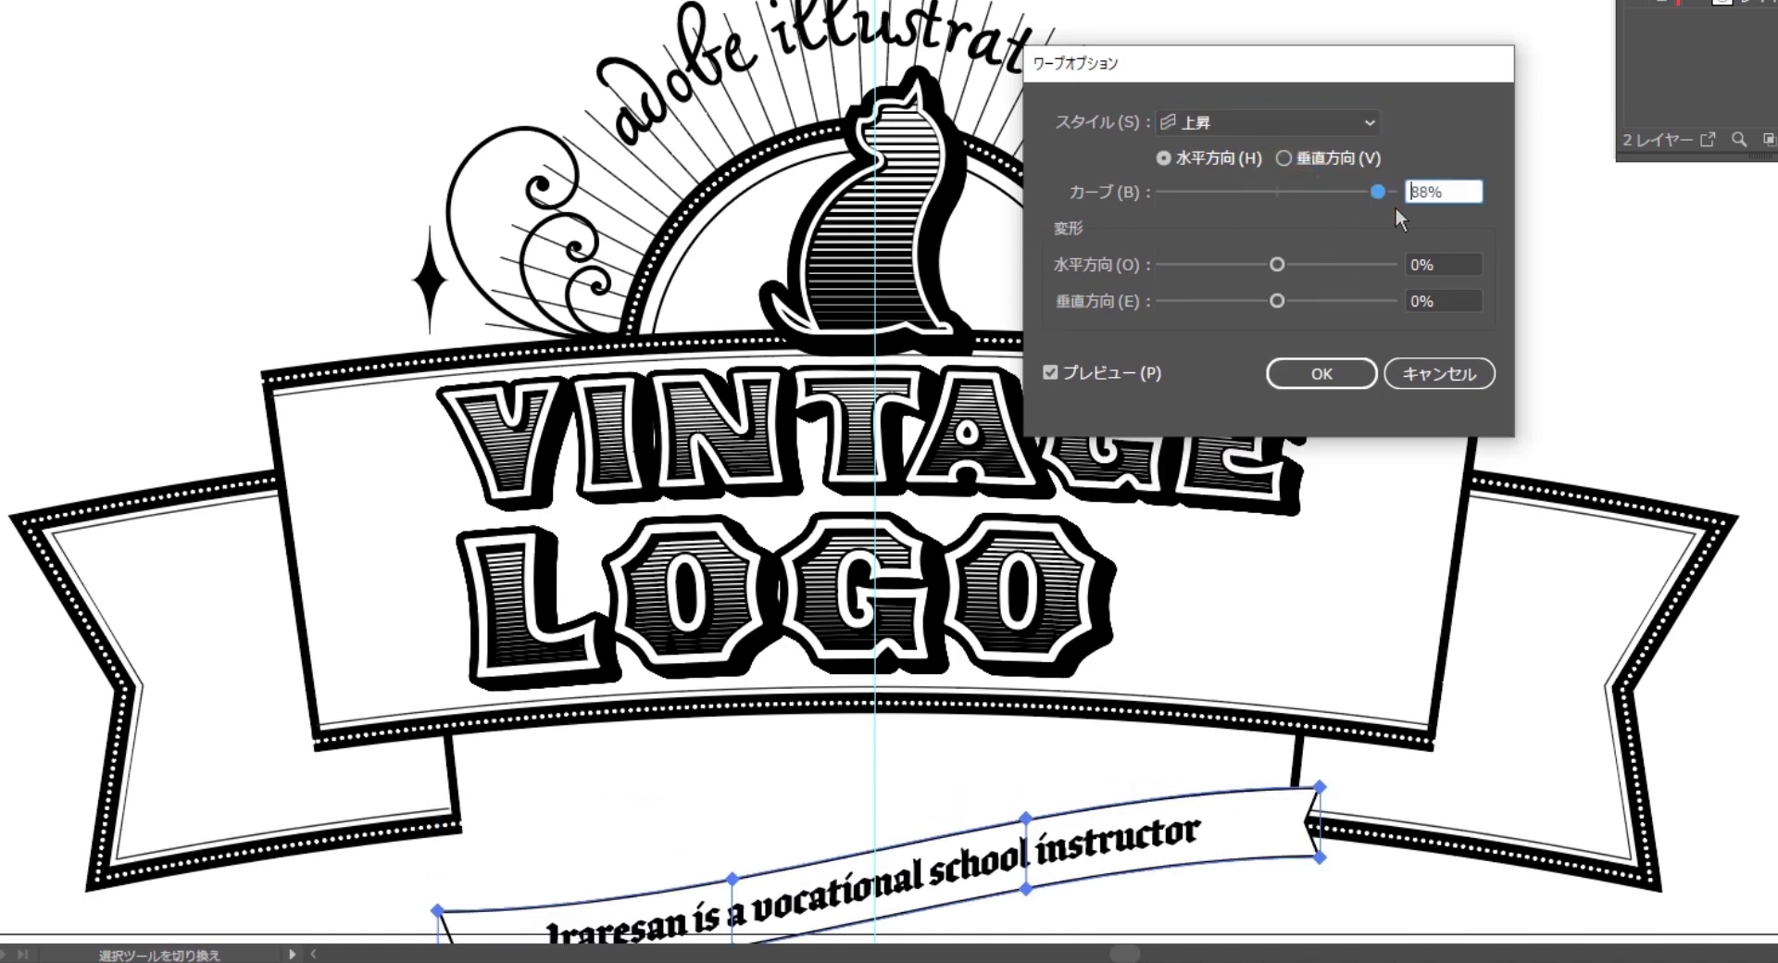
pyautogui.click(1322, 371)
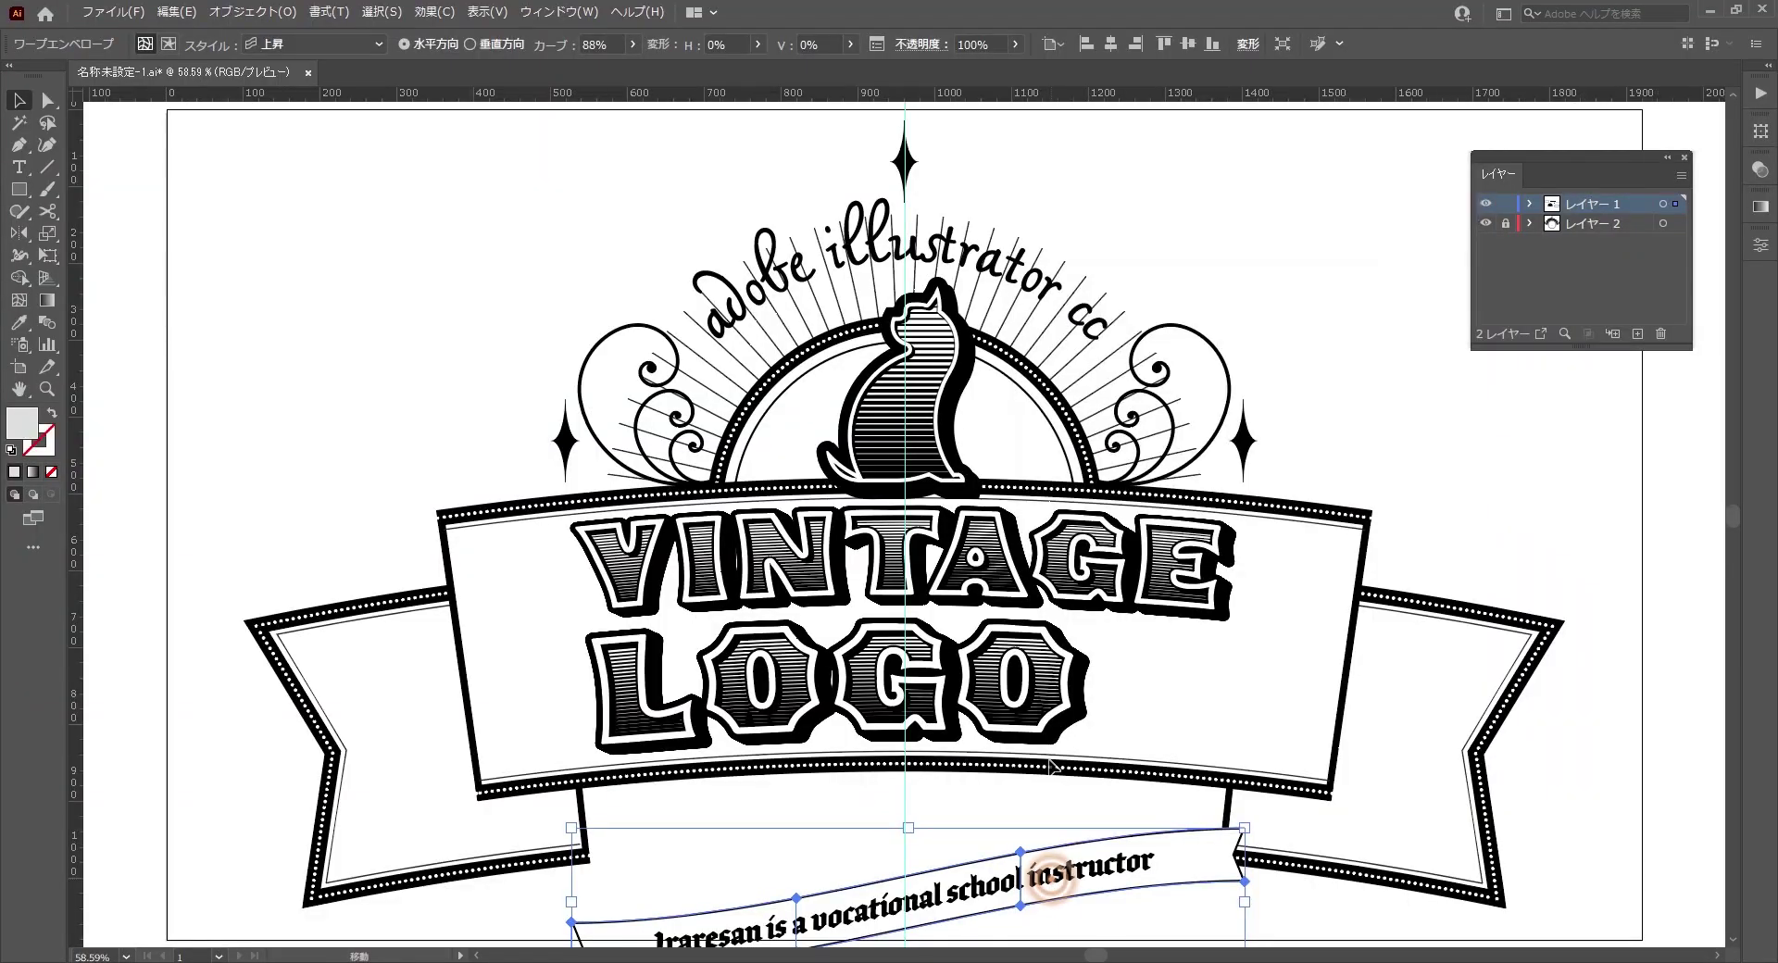
# - Move the caption banner up beneath LOGO and paste in the body-text block
pyautogui.moveTo(1051, 909)
pyautogui.mouseDown()
pyautogui.moveTo(1057, 769)
pyautogui.moveTo(1008, 779)
pyautogui.mouseUp()
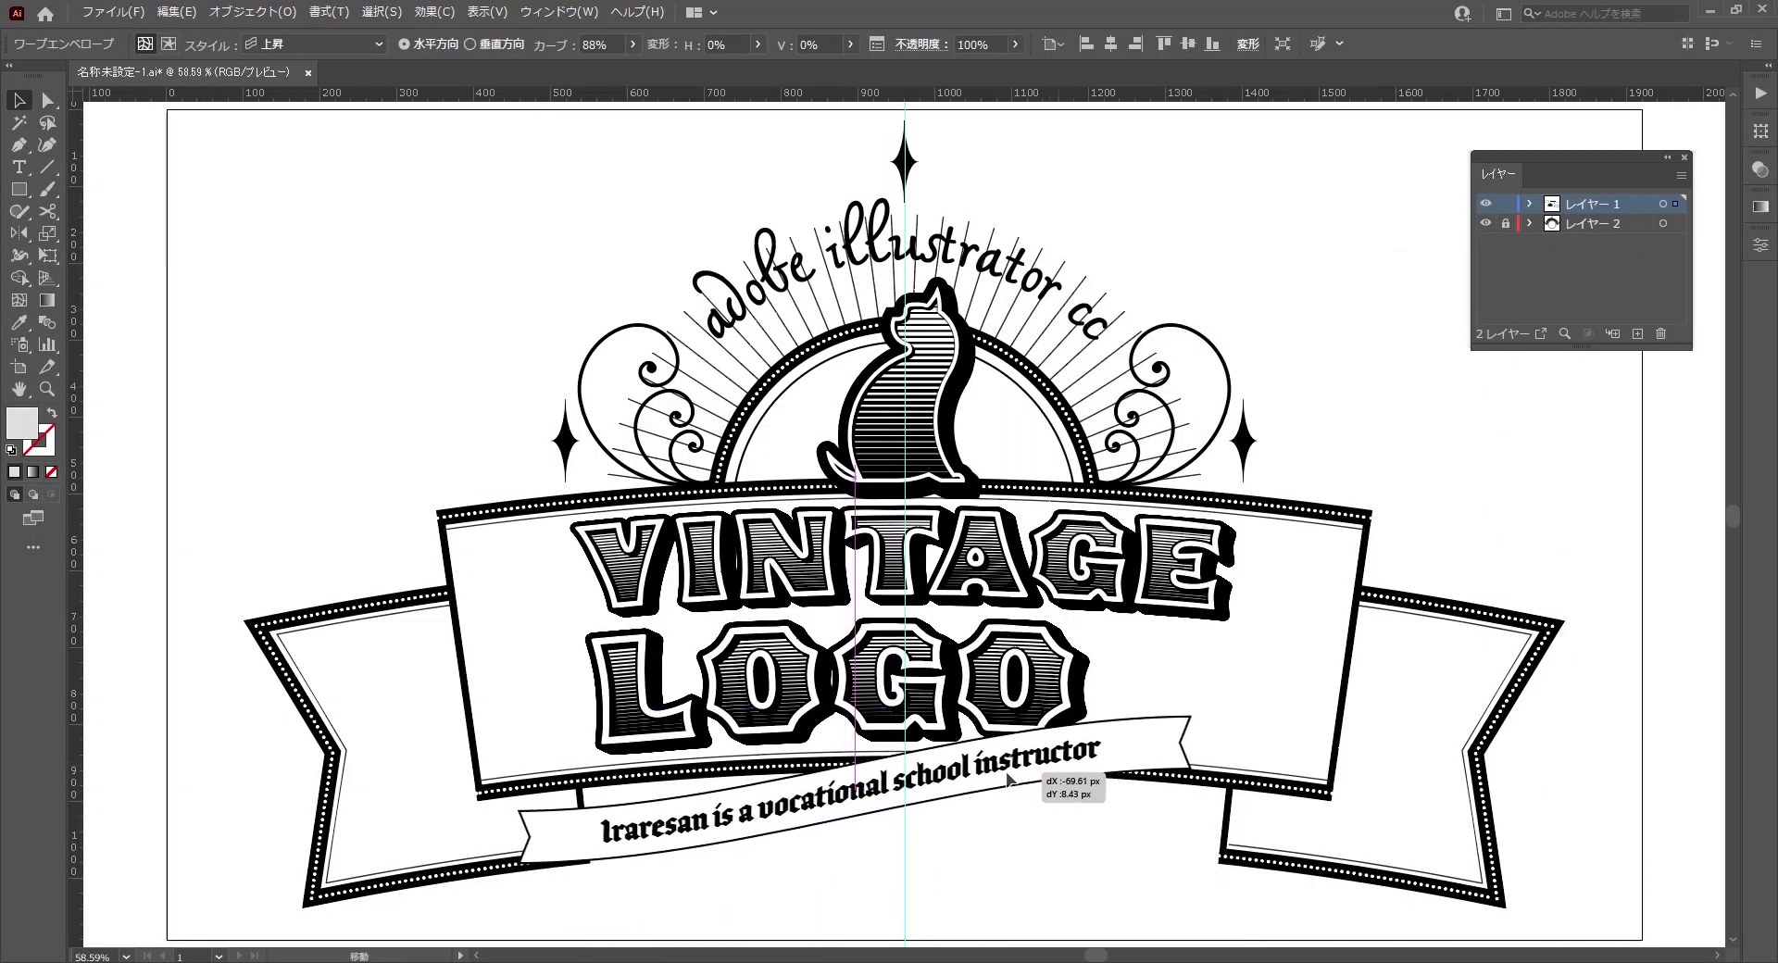
pyautogui.click(1318, 446)
pyautogui.hotkey('ctrl', 'v')
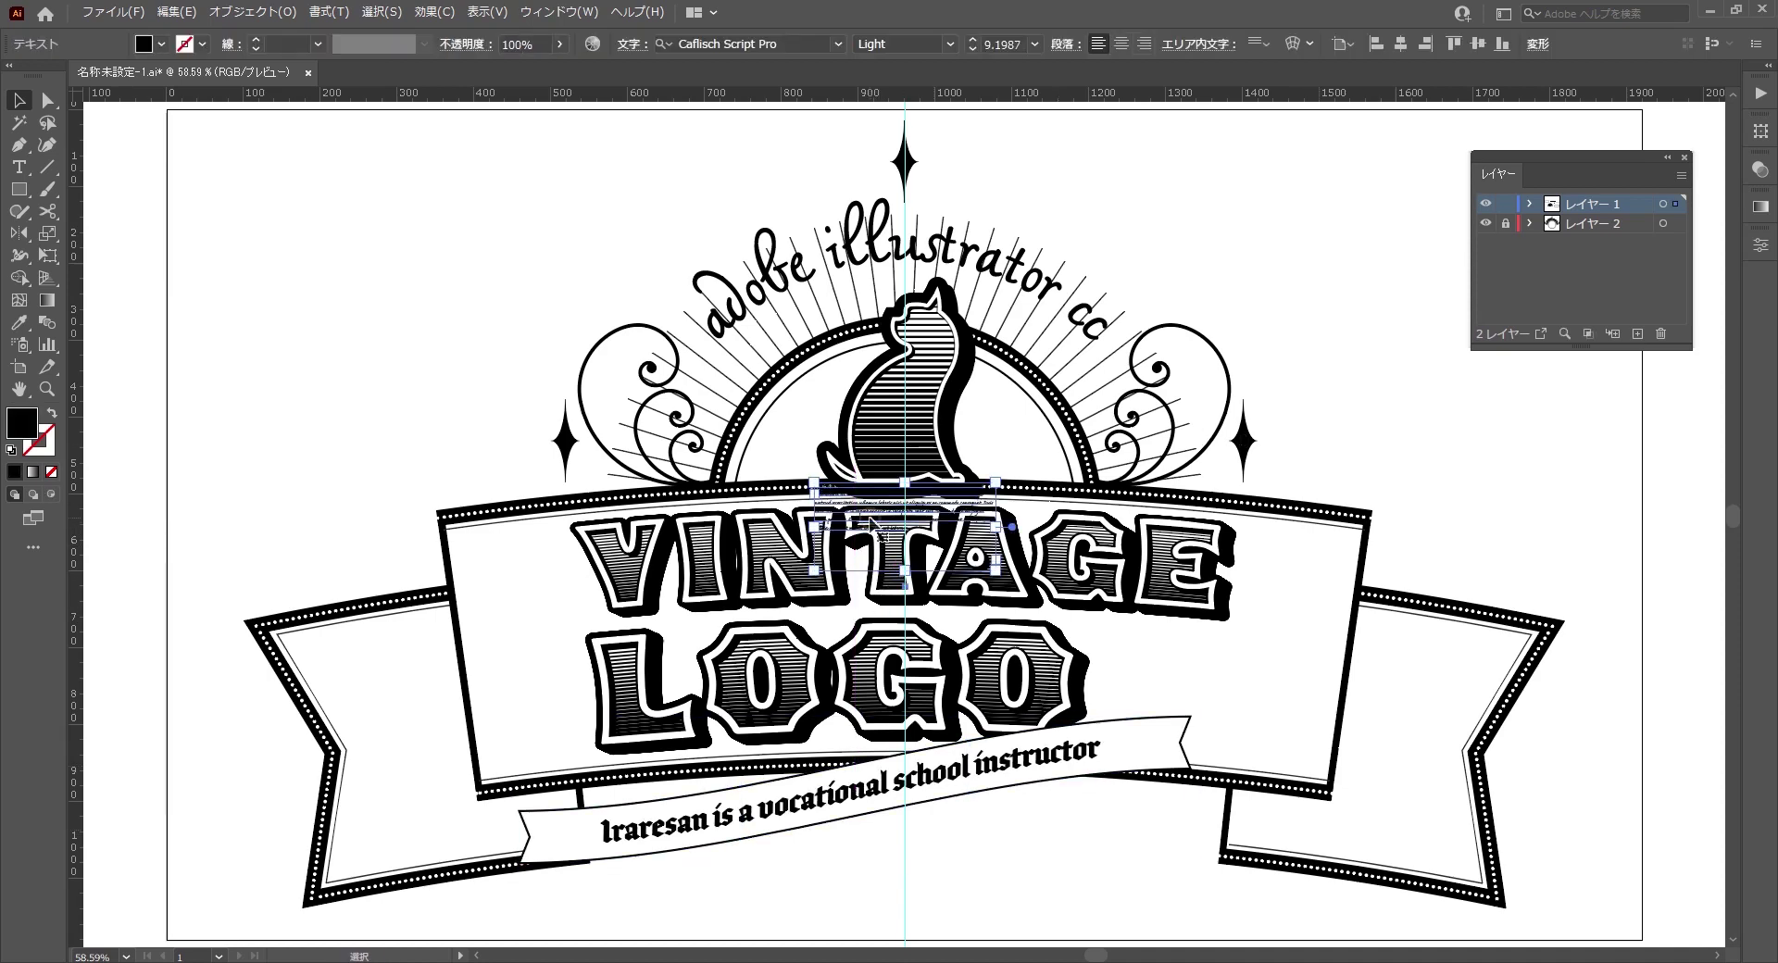
# - Move the body text below the caption banner and widen its box so lines reflow
pyautogui.moveTo(871, 523); pyautogui.dragTo(976, 847)
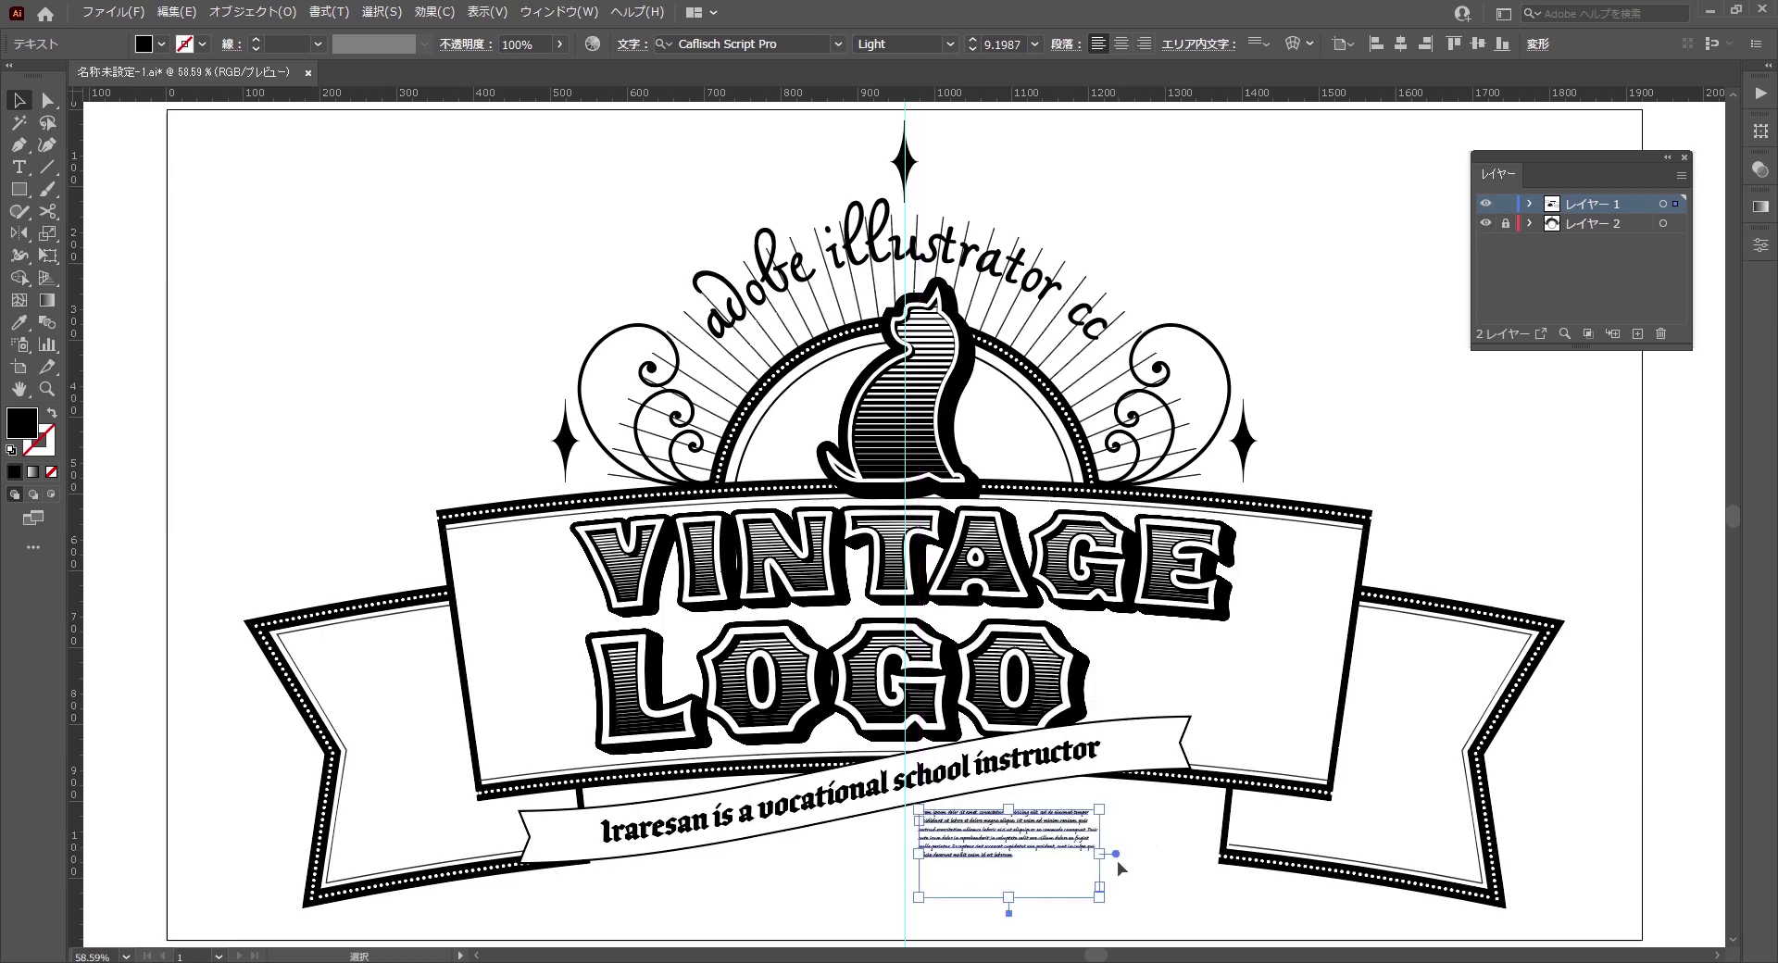
pyautogui.moveTo(1101, 853); pyautogui.dragTo(1200, 859)
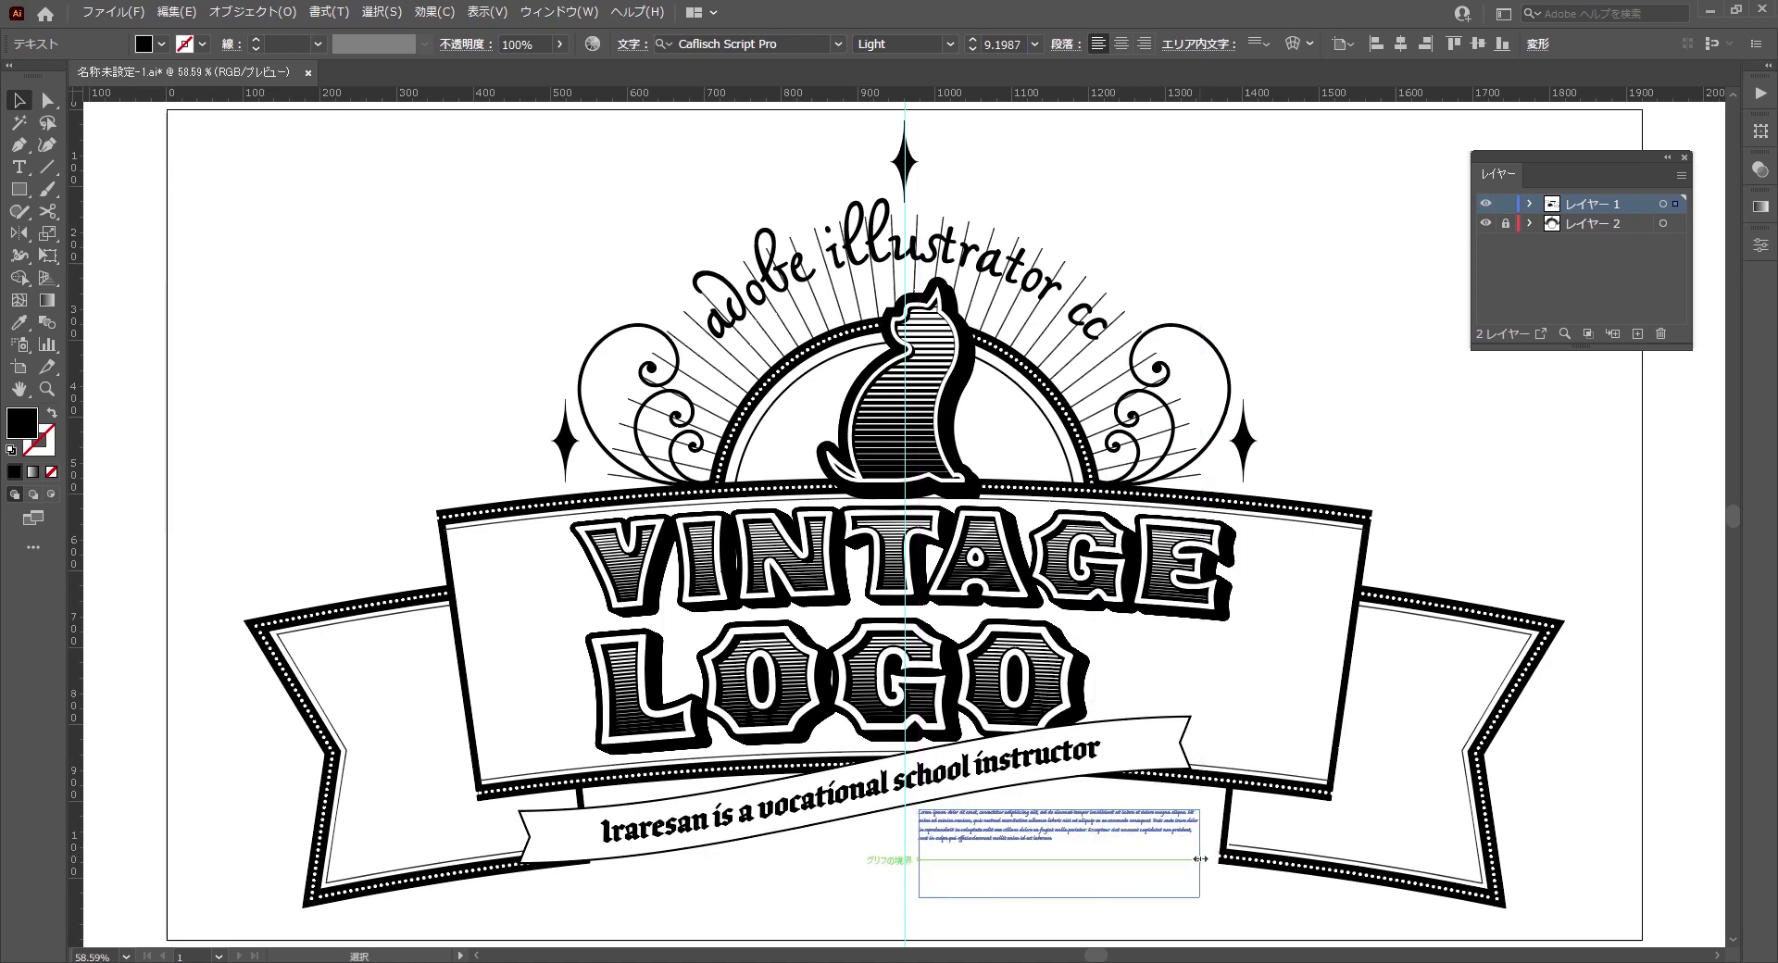
pyautogui.click(1172, 903)
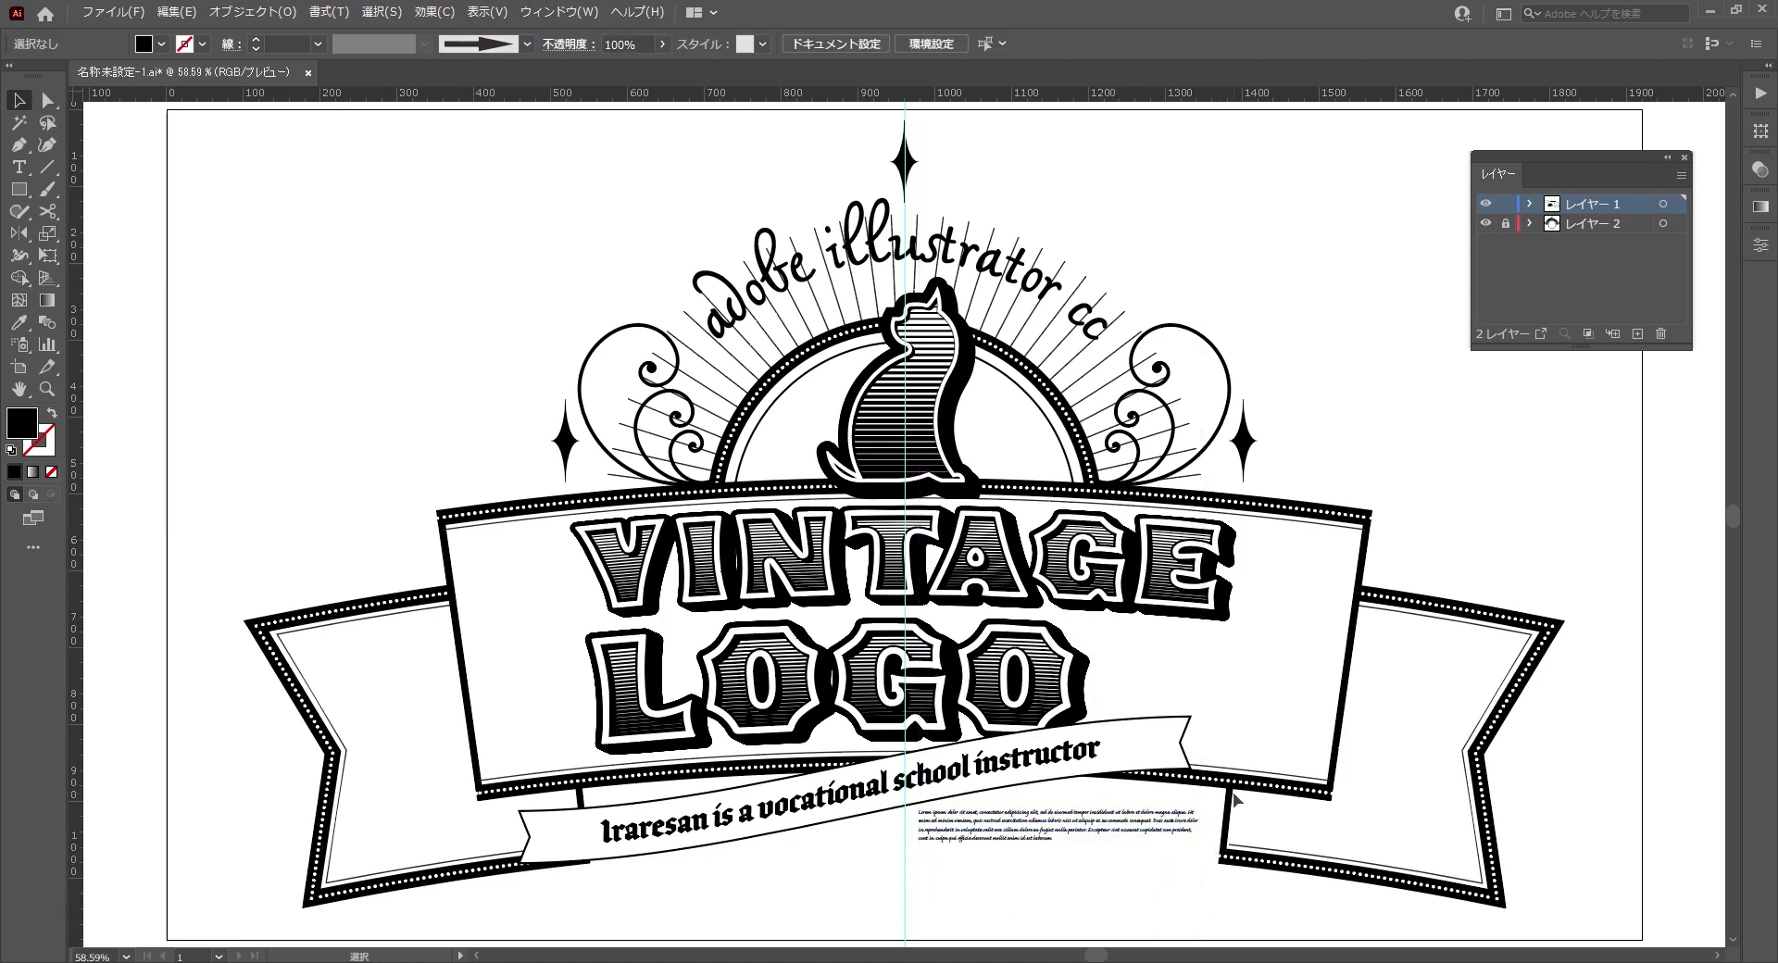
# - Paste the black arrow beside LOGO on the right and nudge the curved caption banner
pyautogui.hotkey('ctrl', 'v')
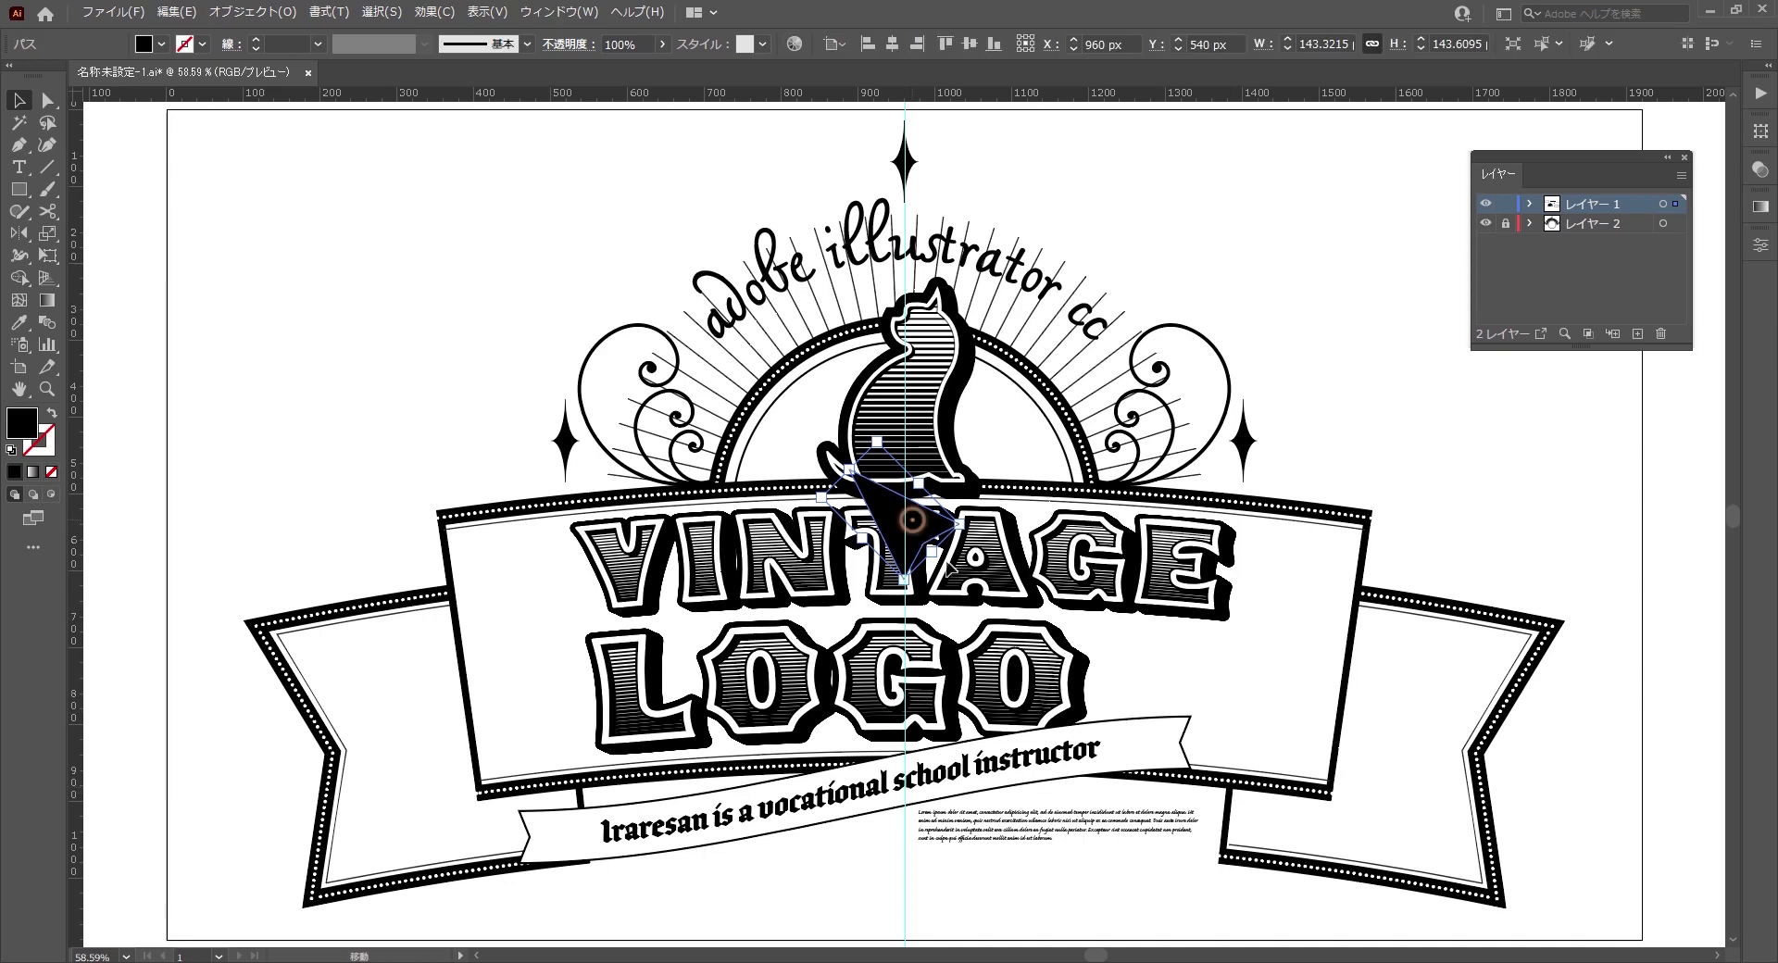
pyautogui.moveTo(949, 565); pyautogui.dragTo(1174, 691)
pyautogui.moveTo(838, 808); pyautogui.dragTo(854, 814)
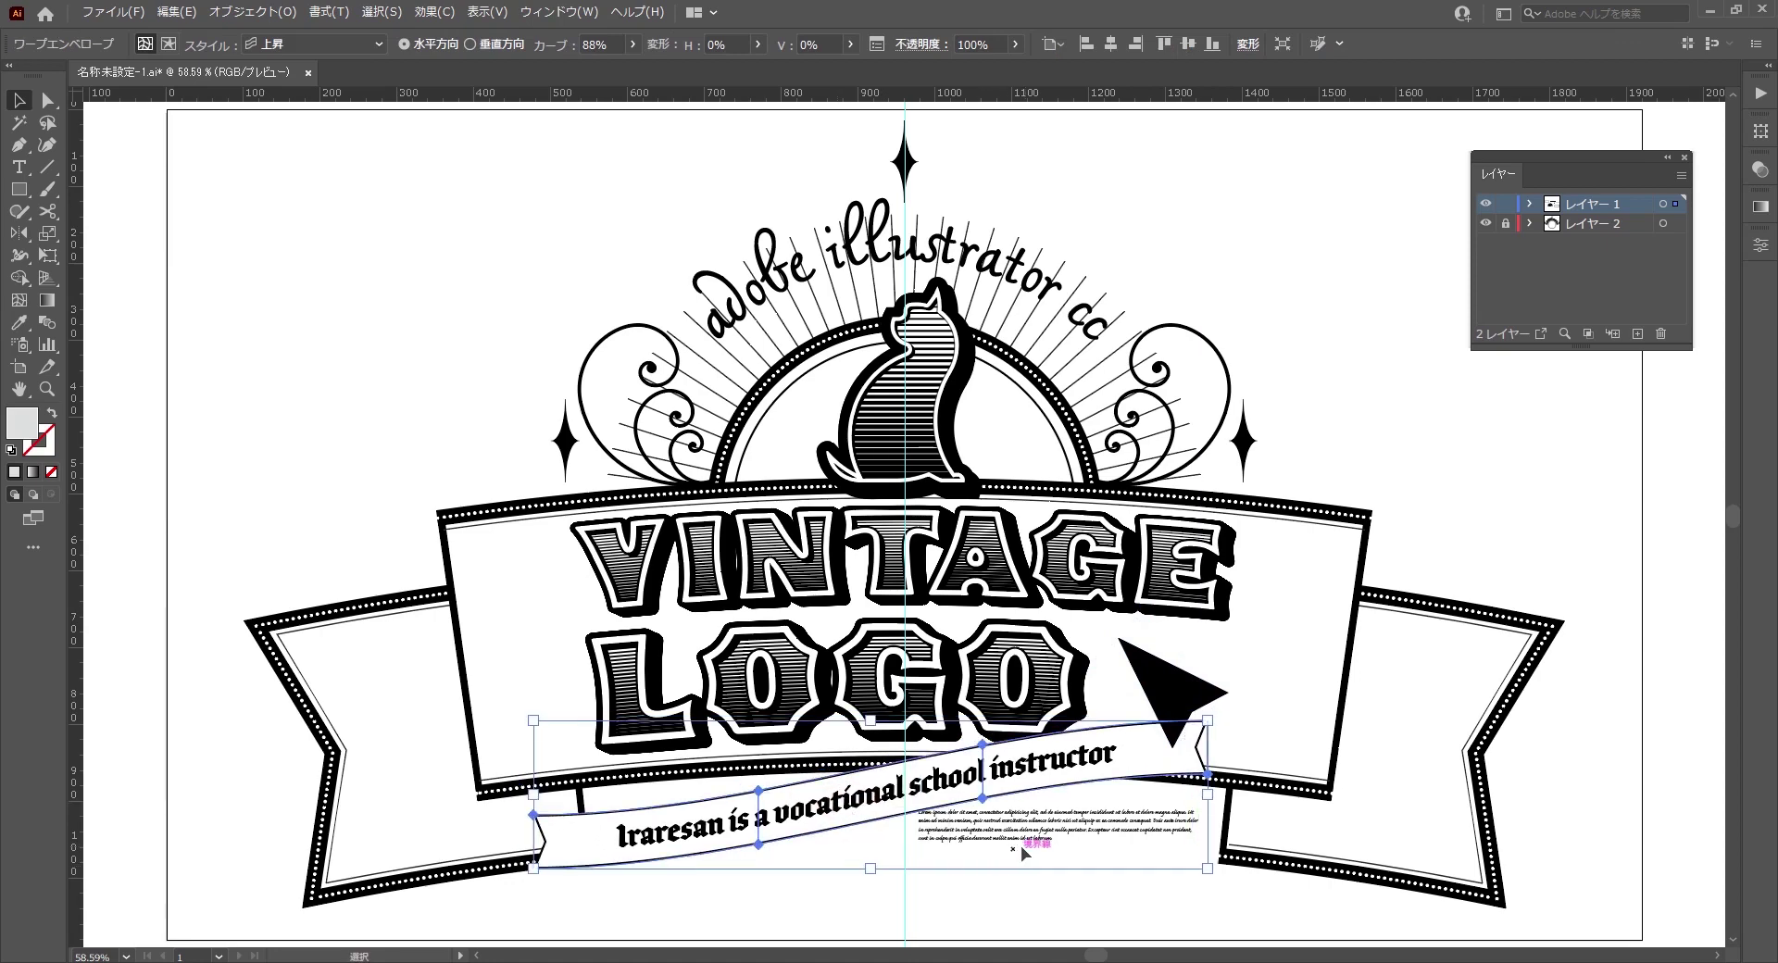
# - Narrow the body text box and shift it under the banner's right end
pyautogui.click(1031, 880)
pyautogui.click(1074, 827)
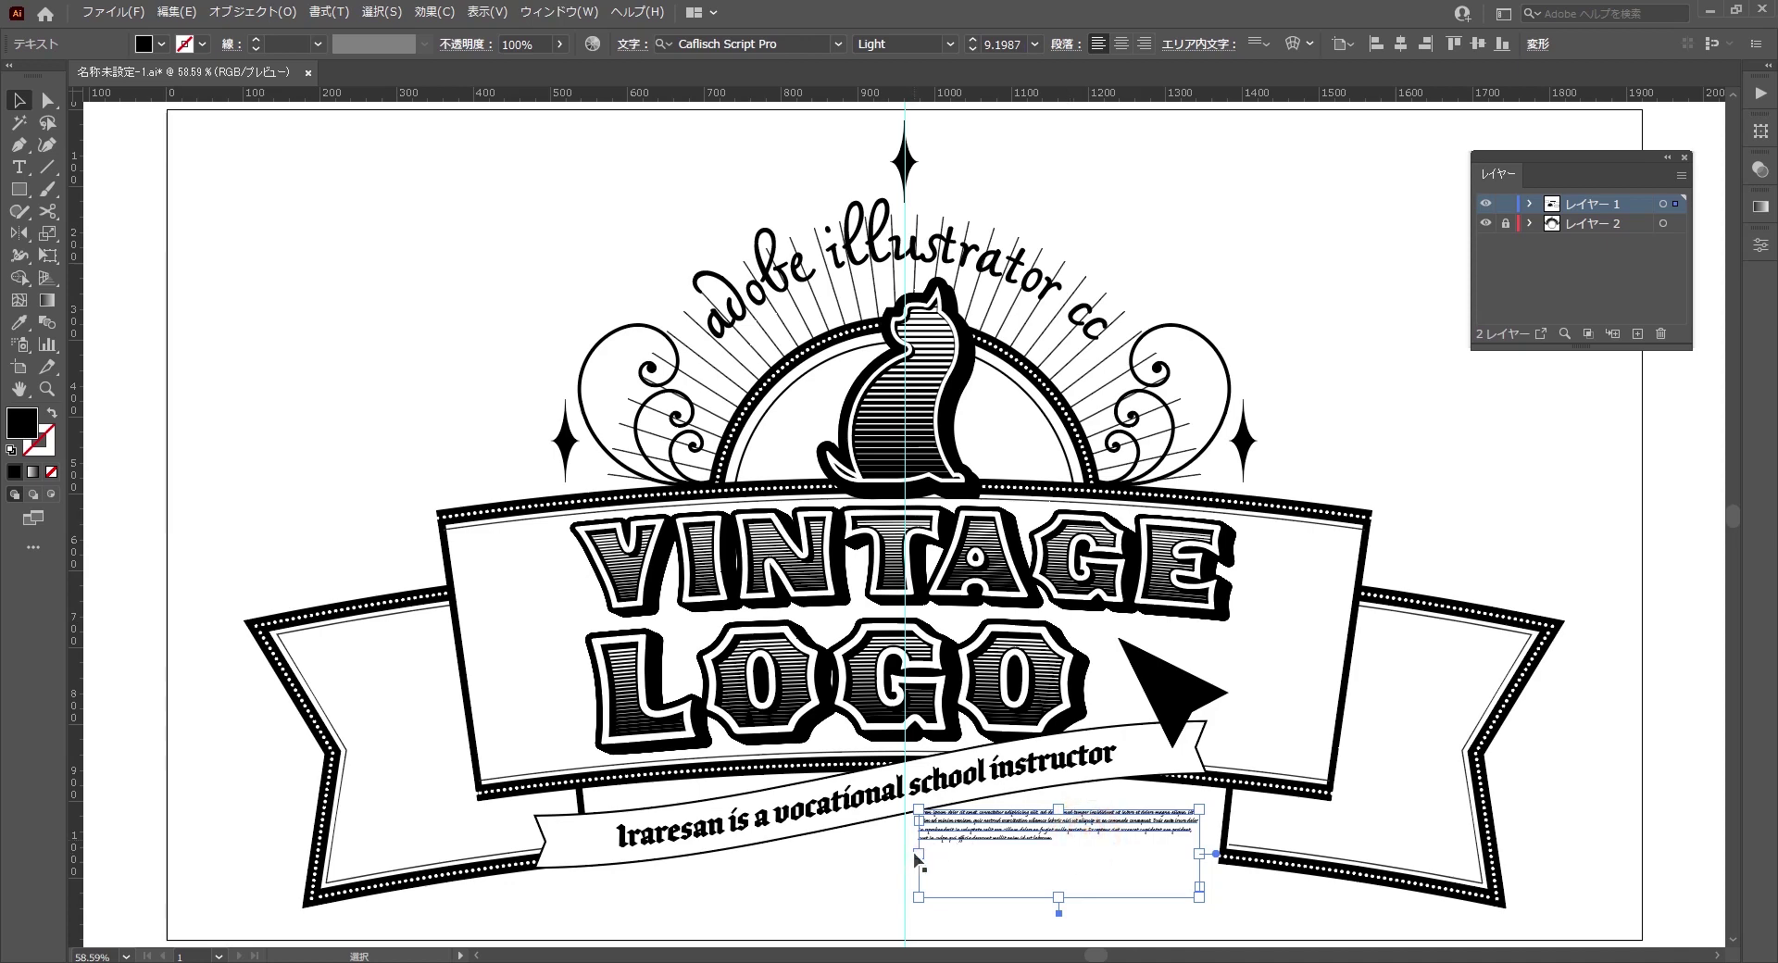
pyautogui.moveTo(918, 854); pyautogui.dragTo(952, 855)
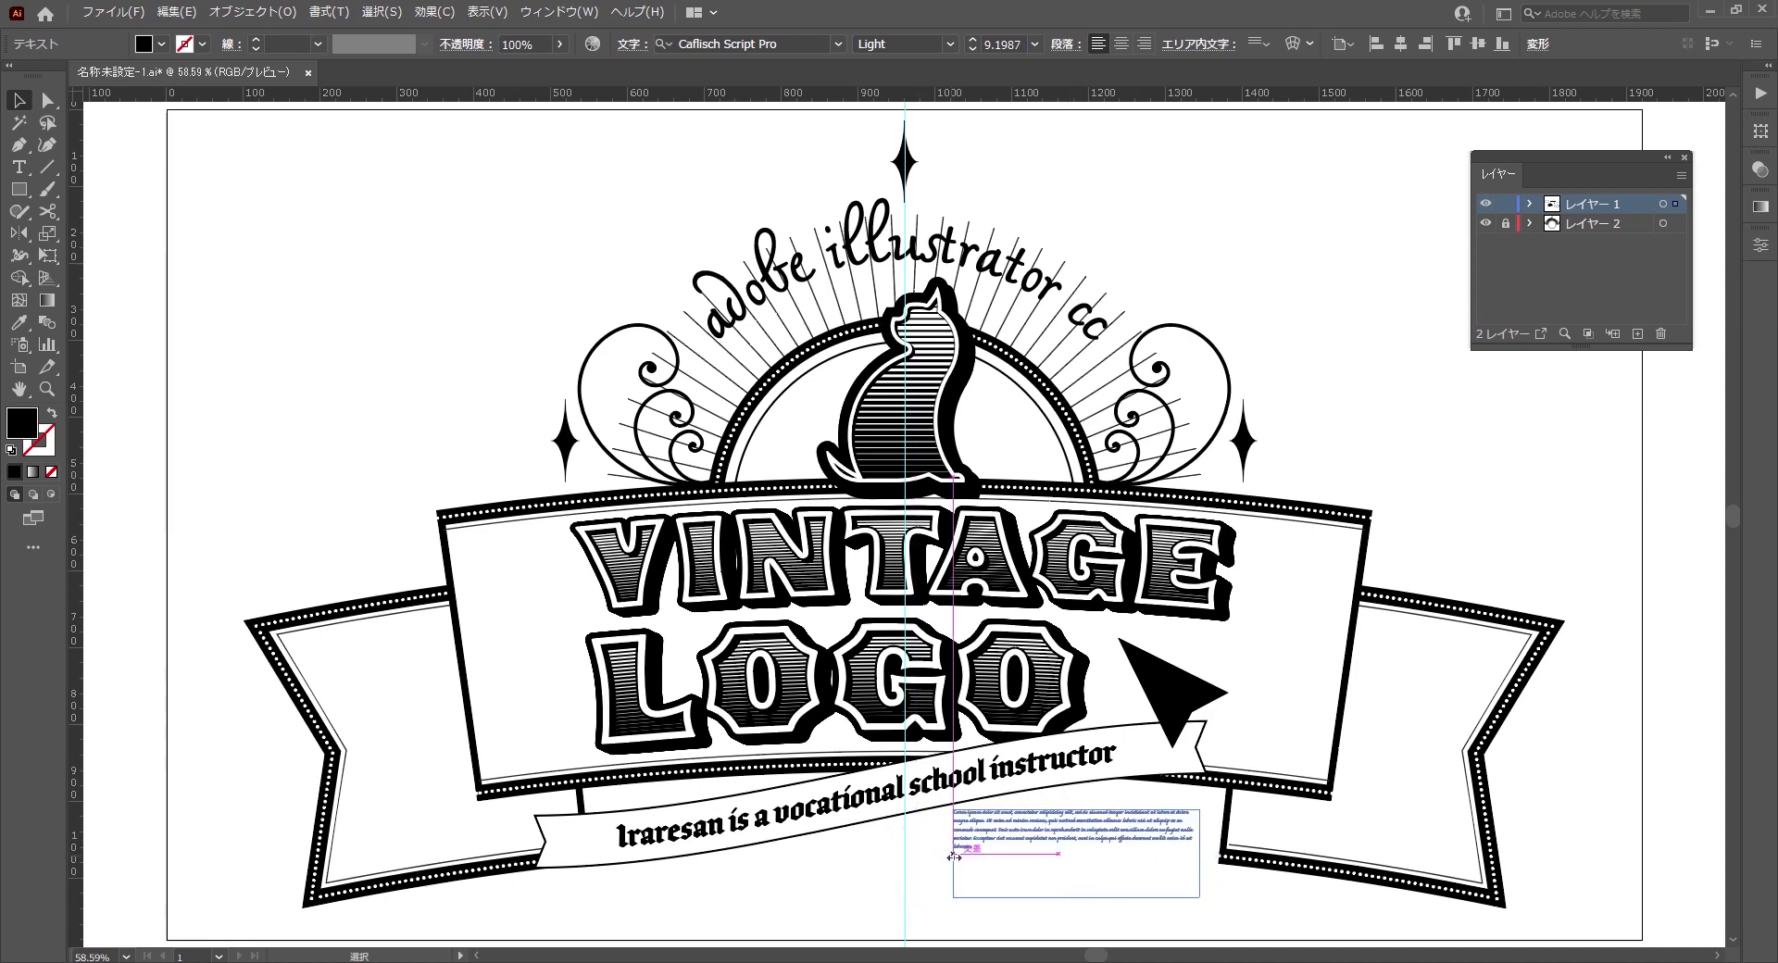
pyautogui.click(1311, 430)
pyautogui.moveTo(1080, 834); pyautogui.dragTo(1092, 846)
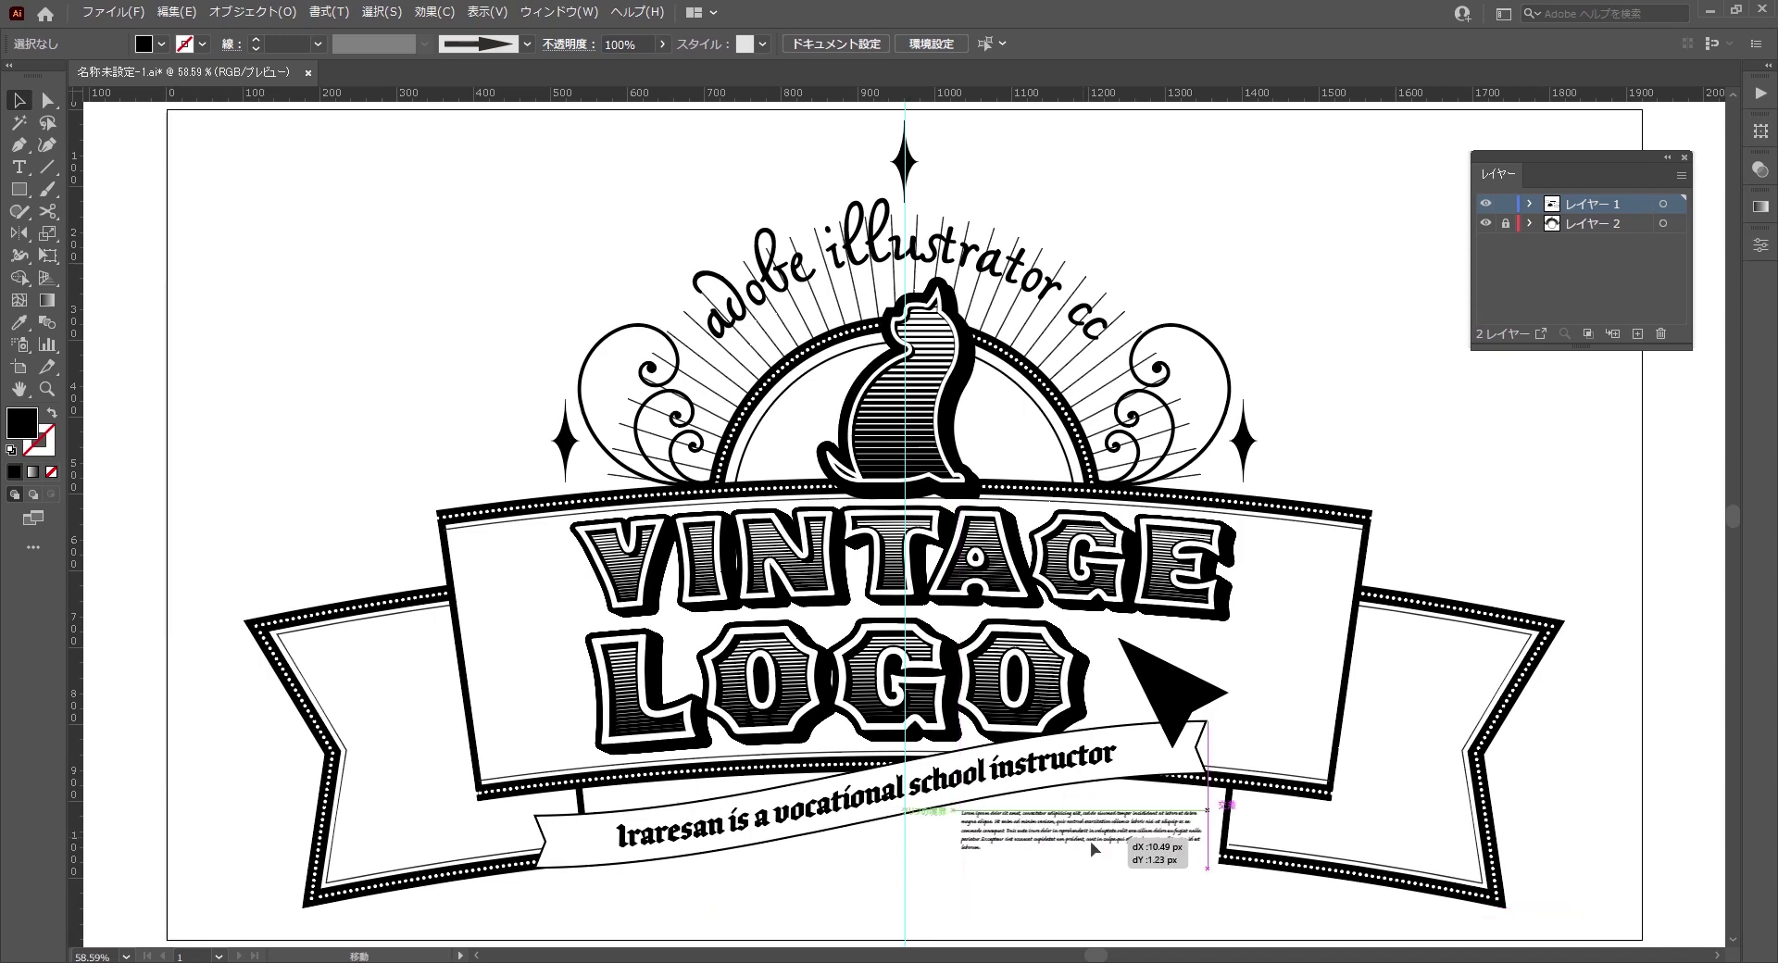
pyautogui.click(1307, 415)
pyautogui.click(1018, 773)
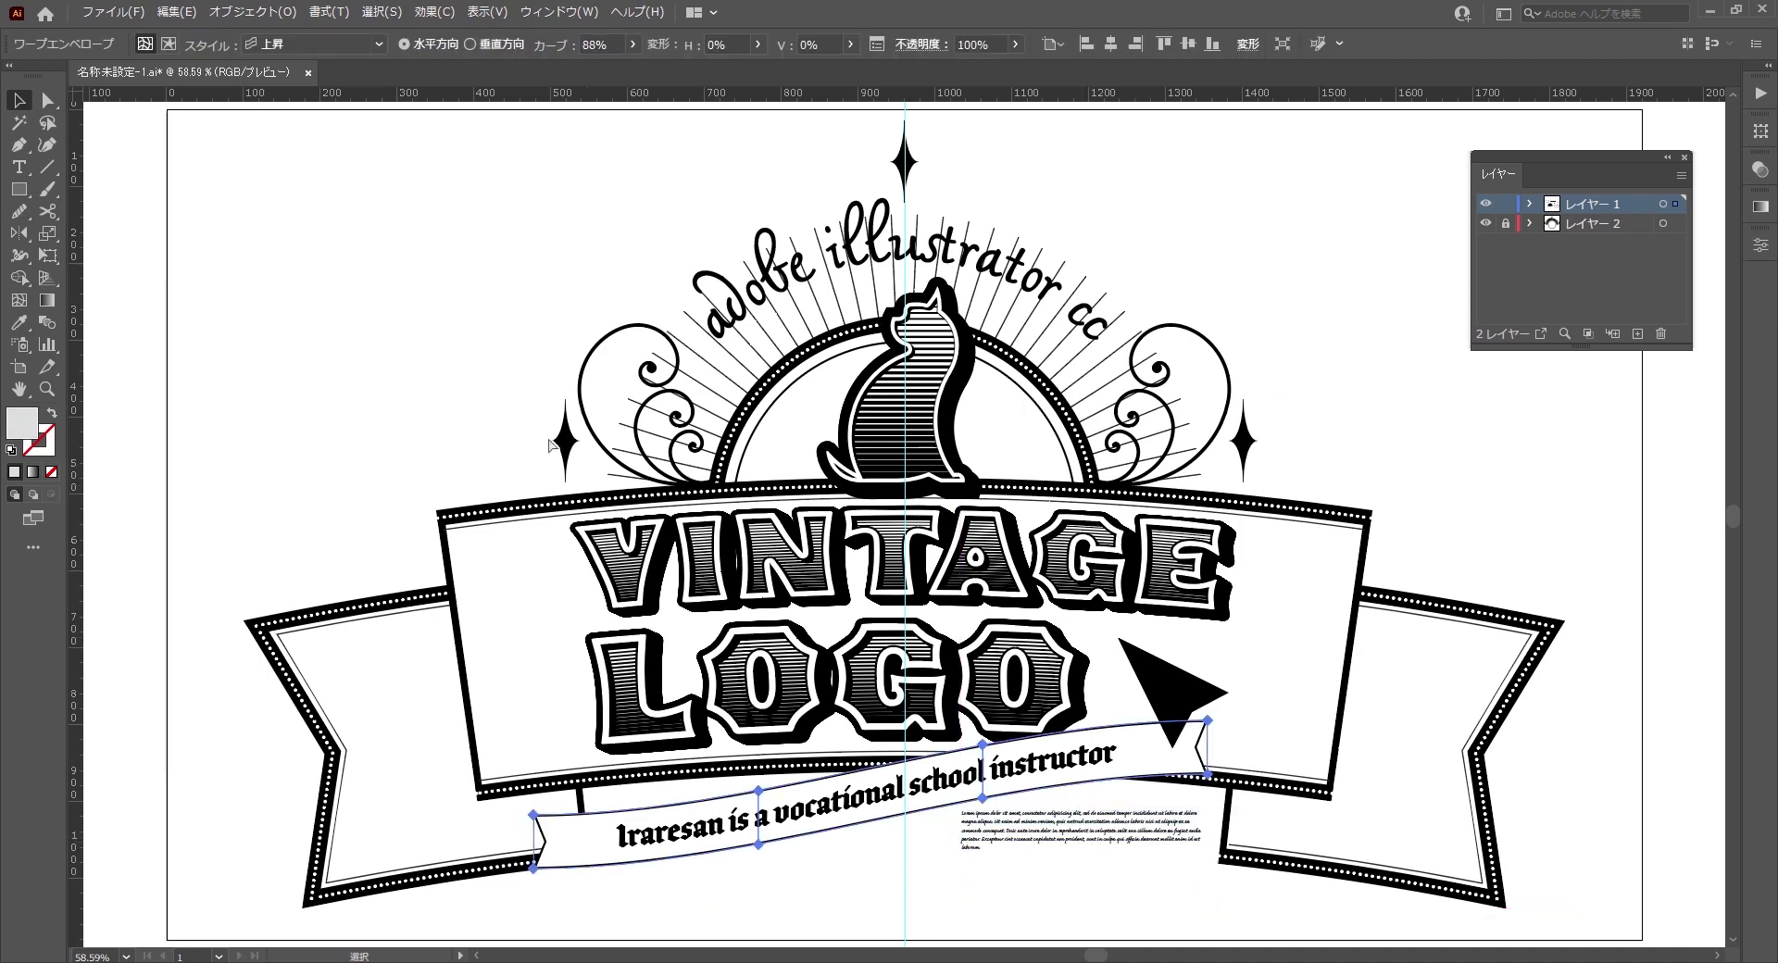
pyautogui.hotkey('ctrl', 'a')
pyautogui.click(252, 11)
pyautogui.moveTo(278, 555)
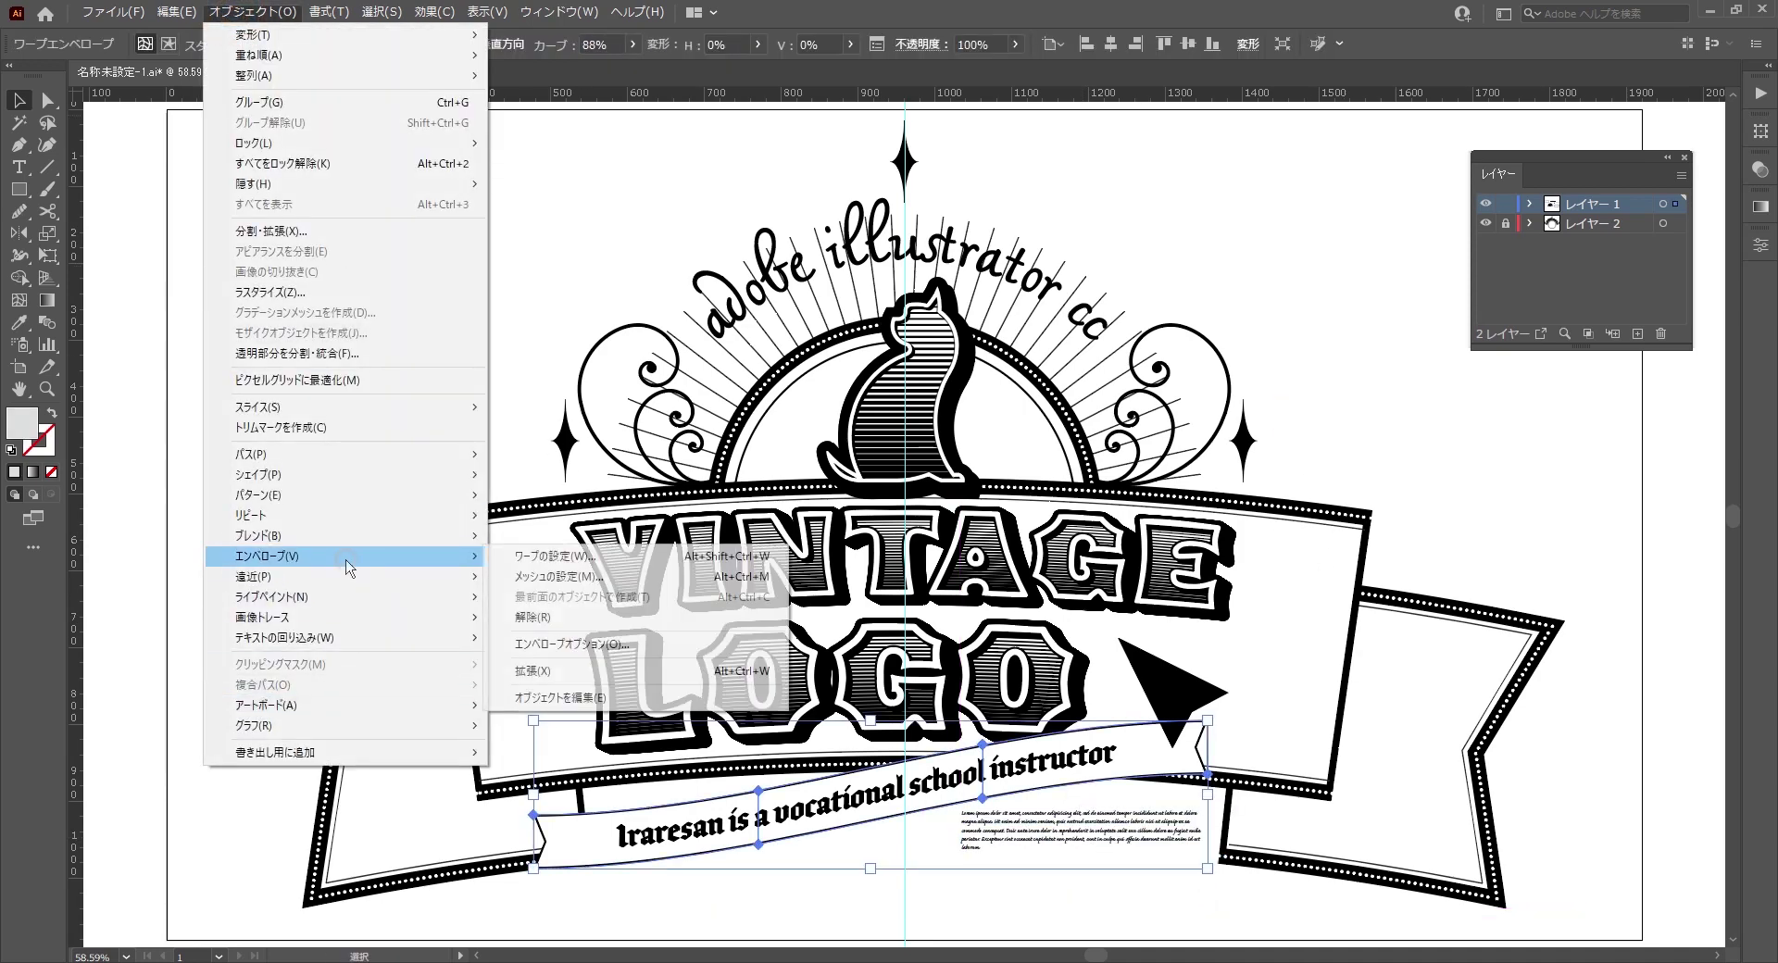
pyautogui.click(590, 683)
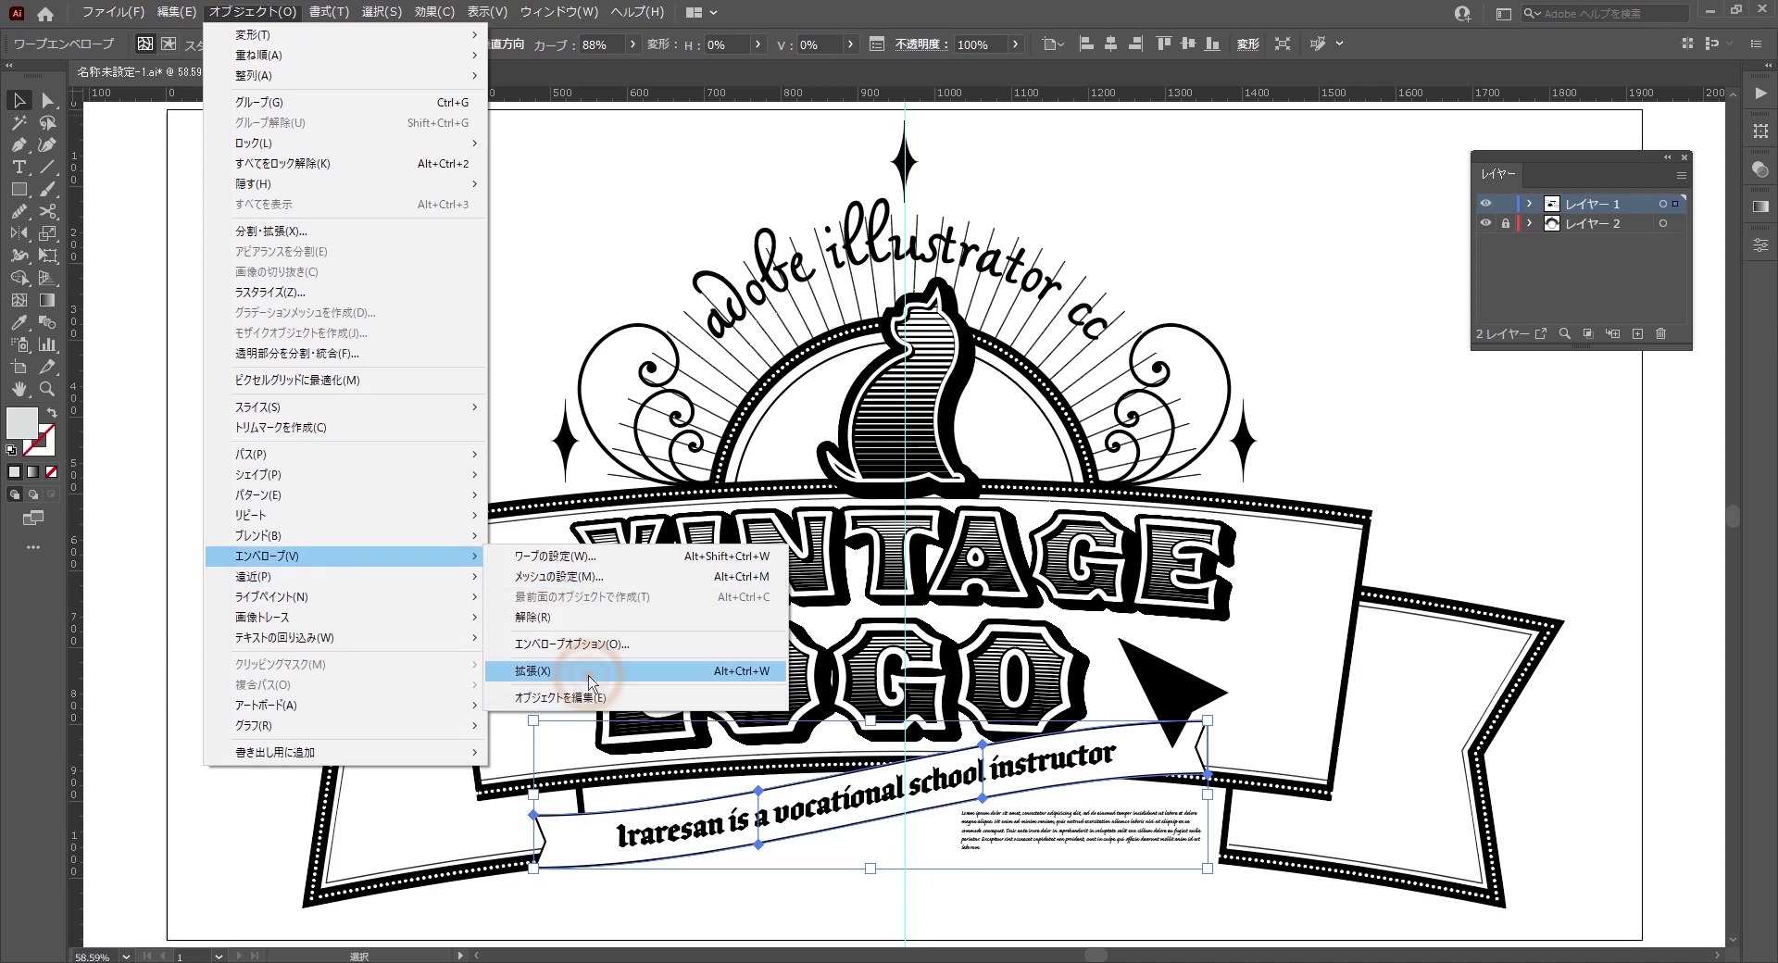
pyautogui.click(782, 903)
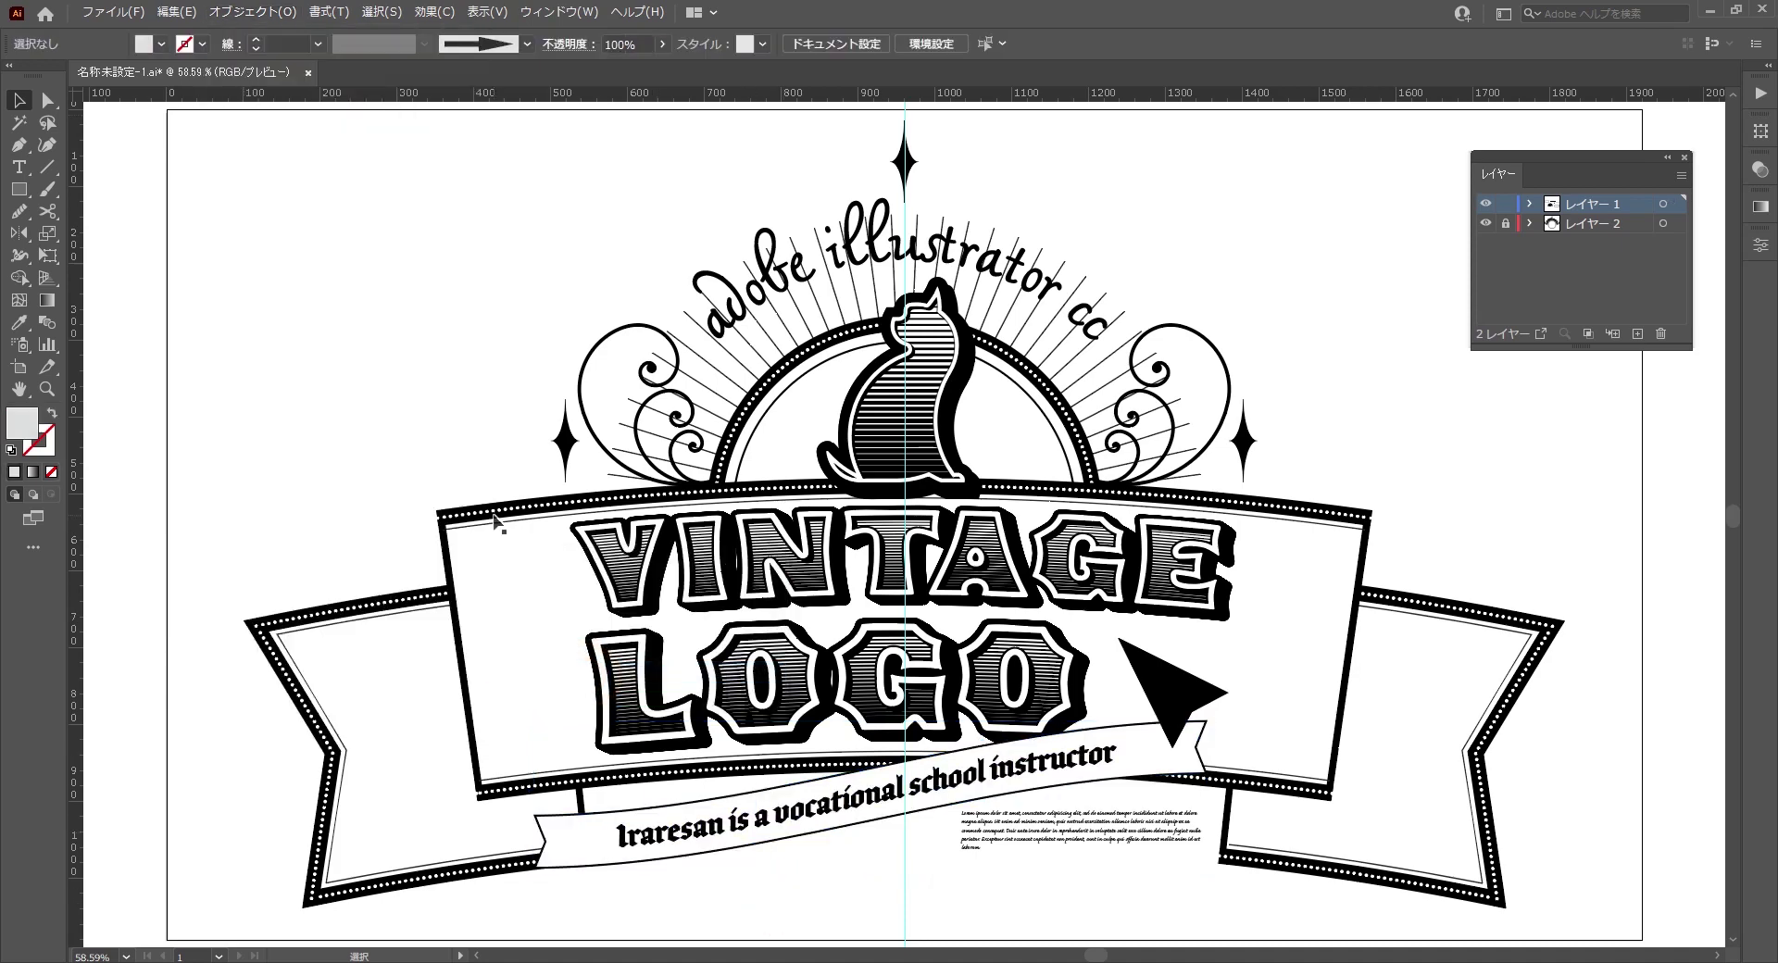
pyautogui.click(628, 565)
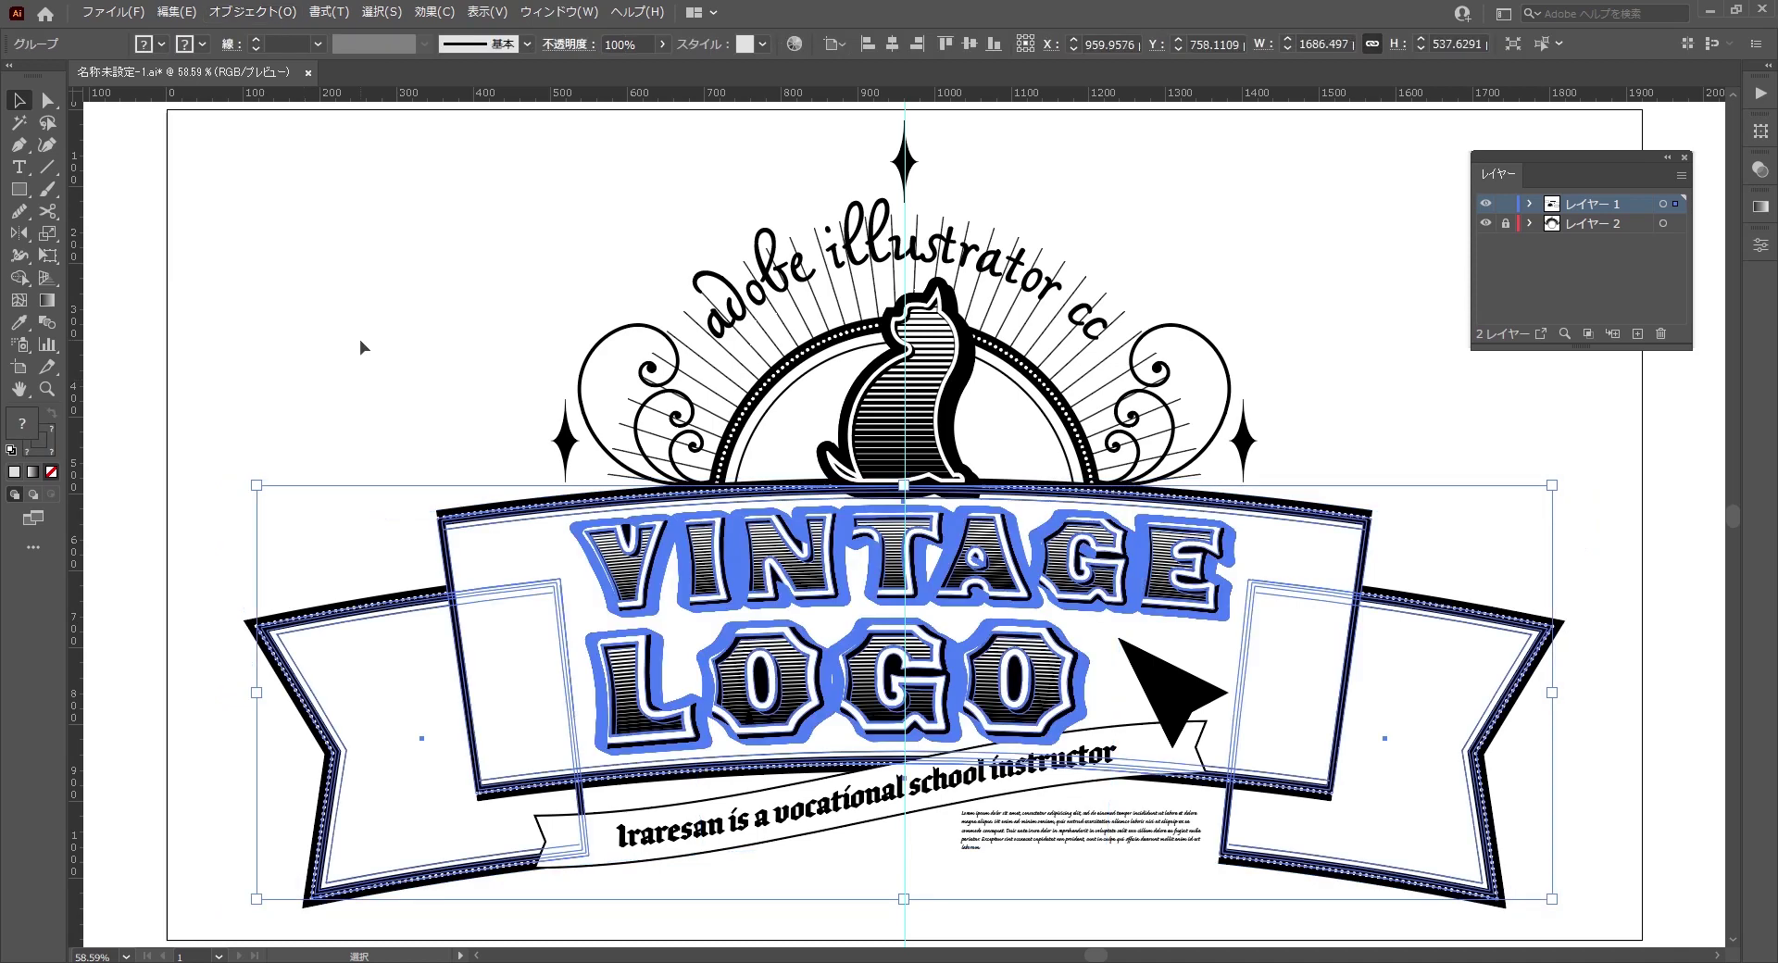
pyautogui.click(359, 339)
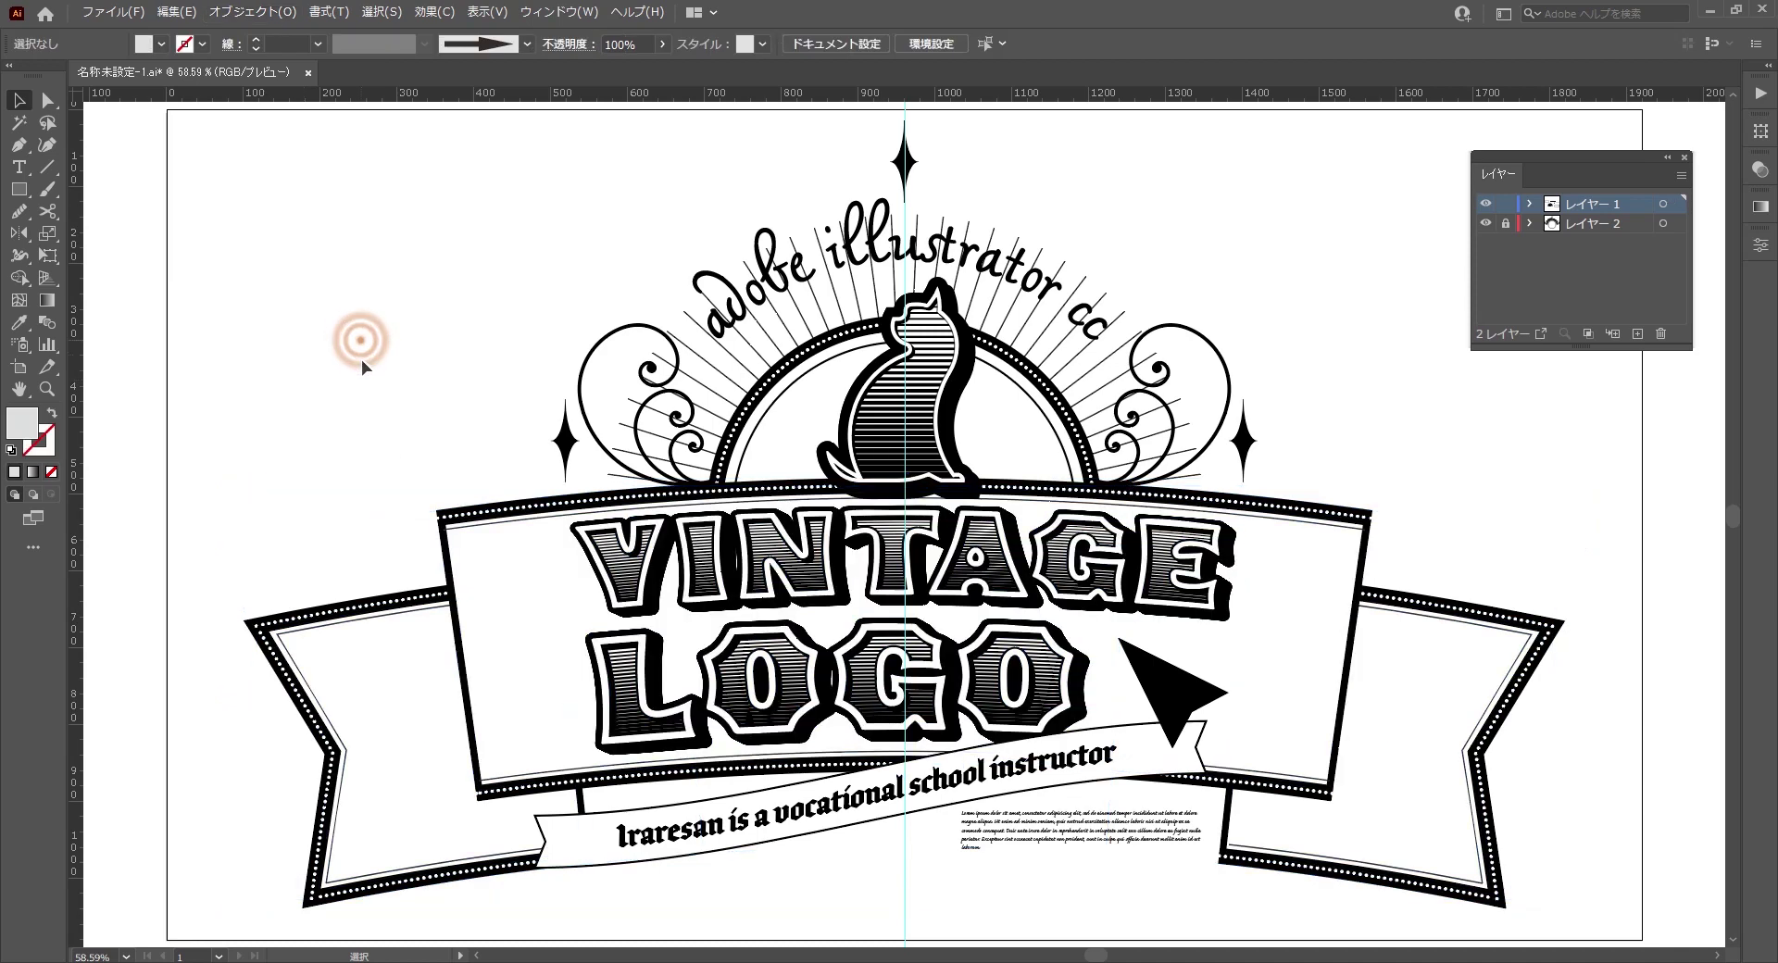
pyautogui.click(1537, 515)
pyautogui.press('a')
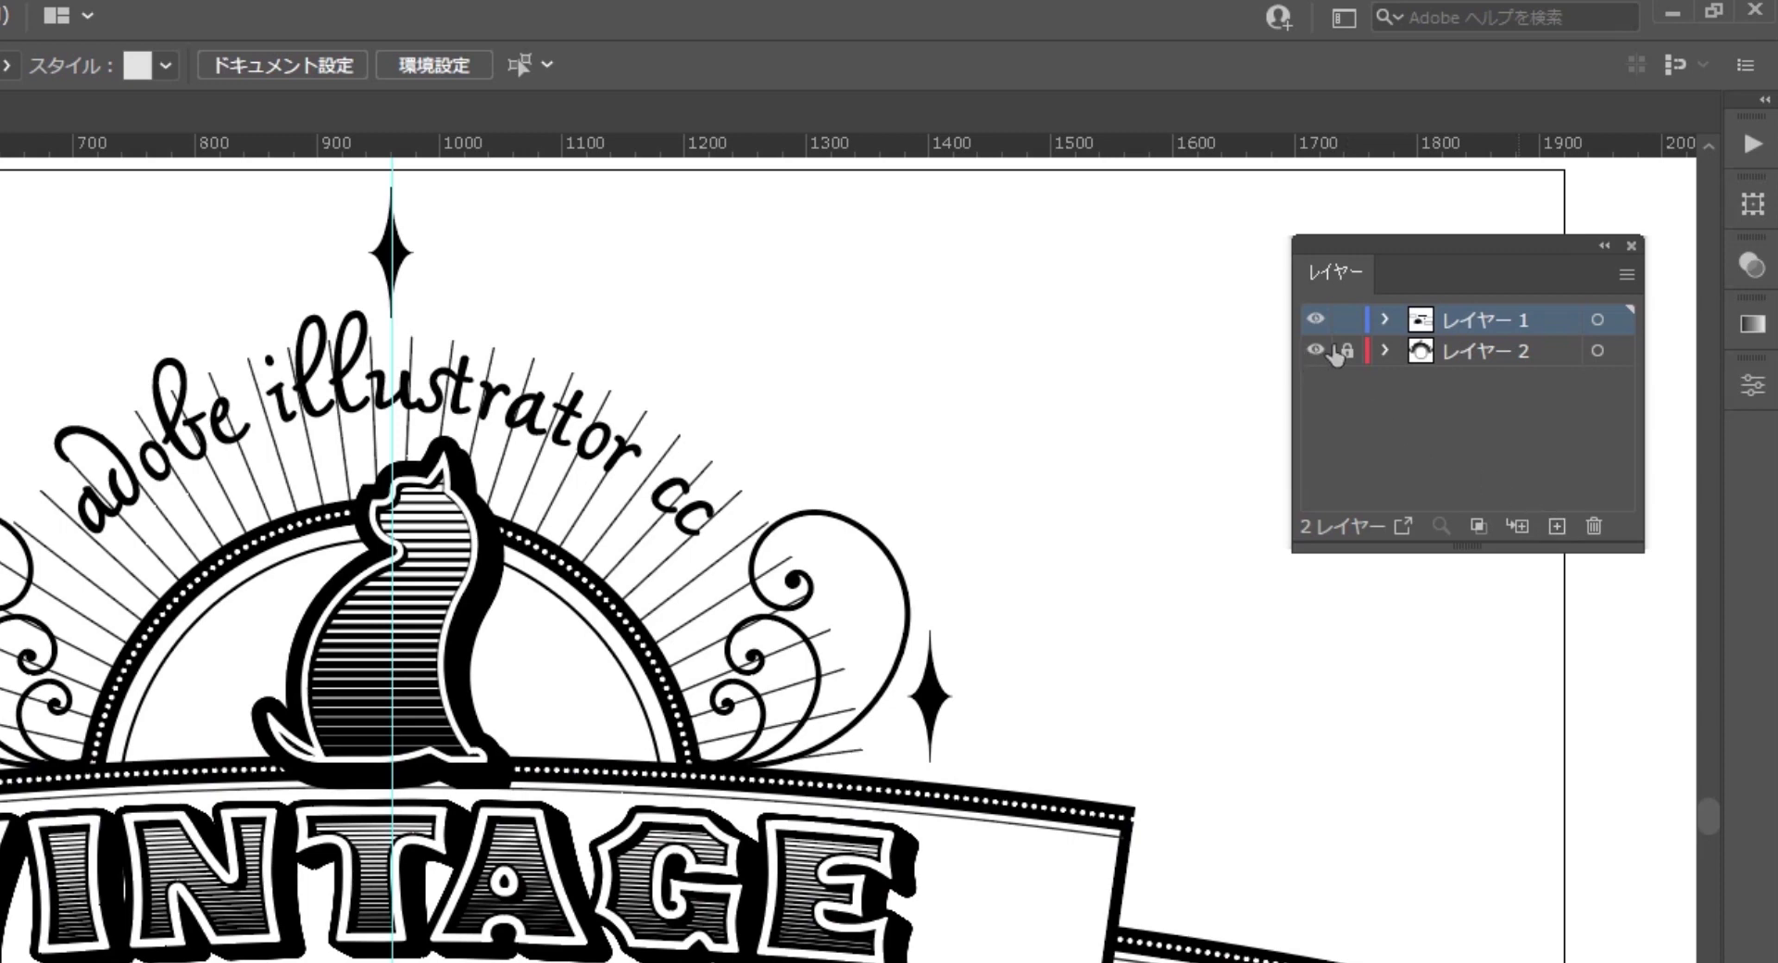
# - Unlock Layer 2 and add Layers 3 and 4, with 3 at the bottom and 4 on top
pyautogui.click(1344, 351)
pyautogui.click(1557, 525)
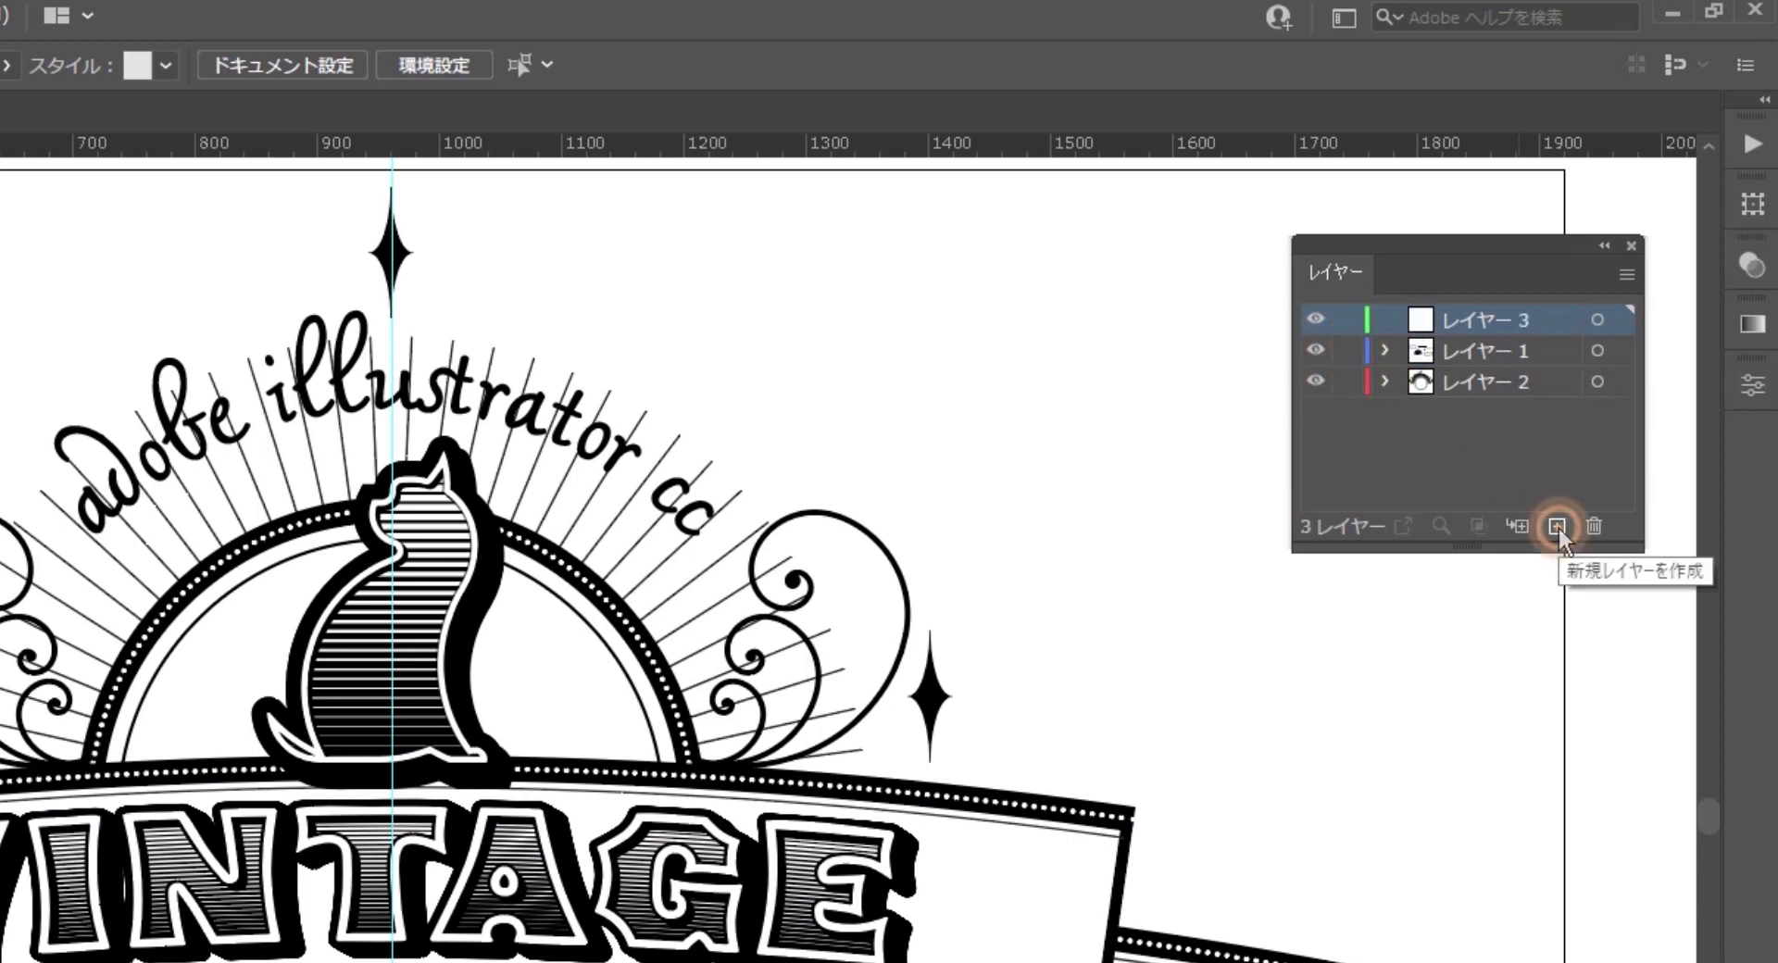
pyautogui.moveTo(1491, 320); pyautogui.dragTo(1503, 412)
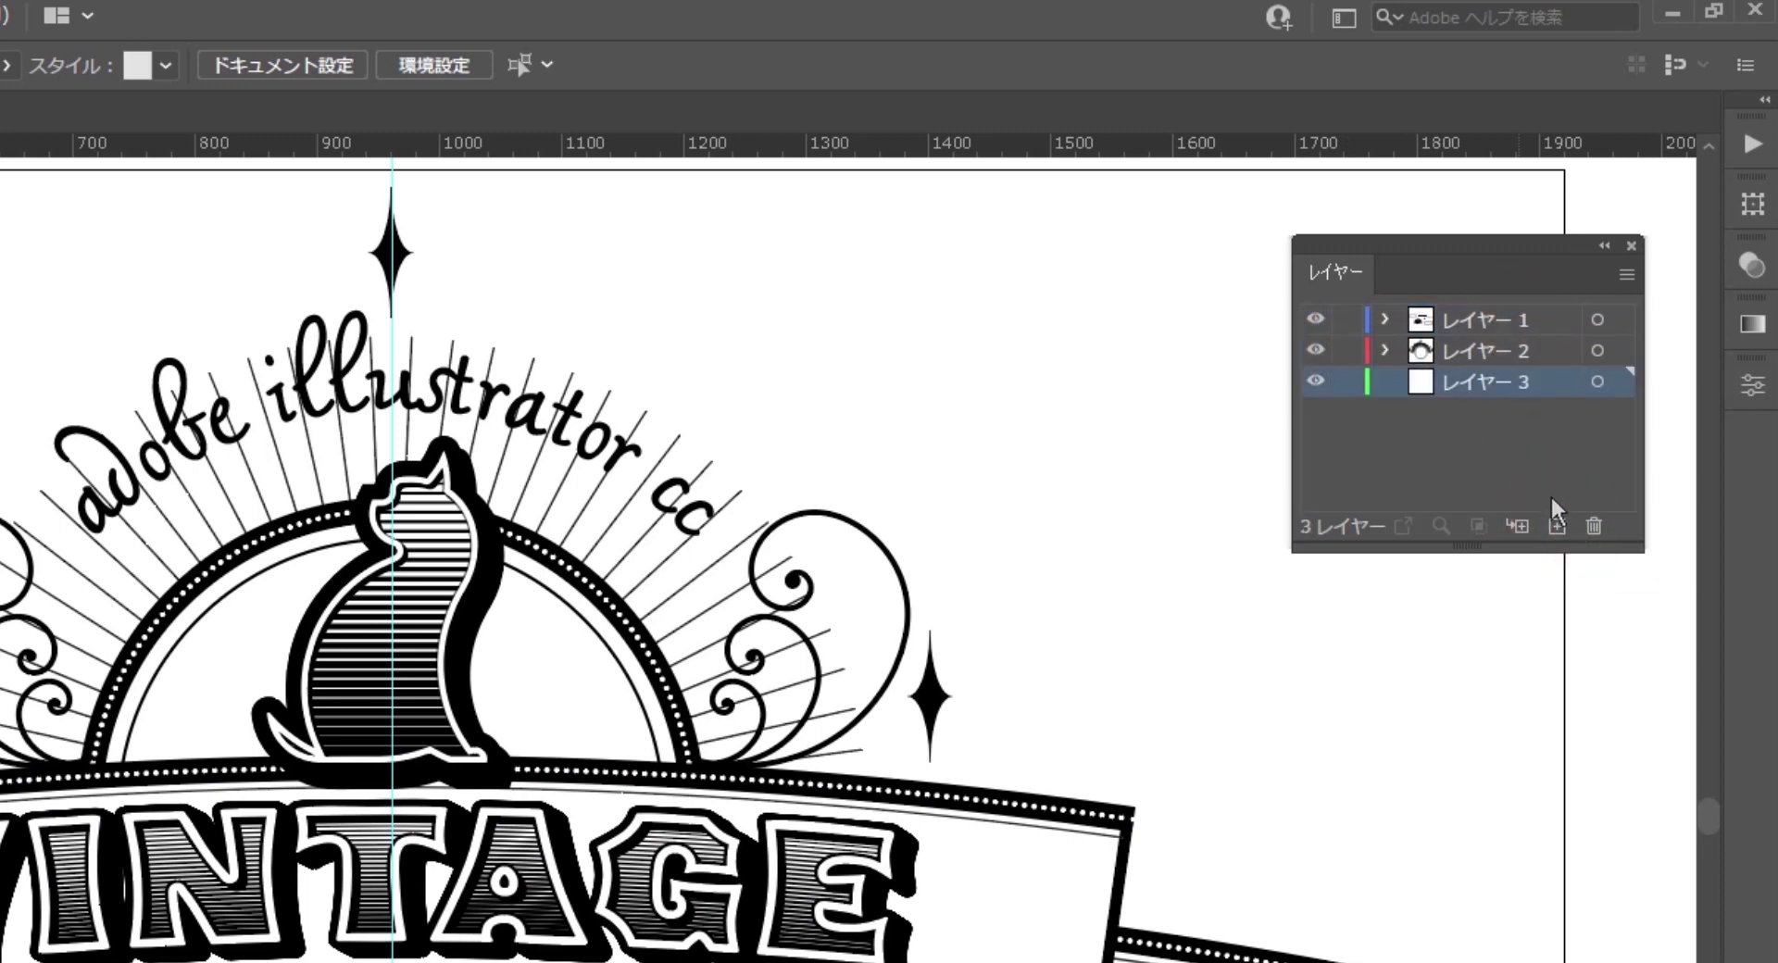
pyautogui.click(1557, 526)
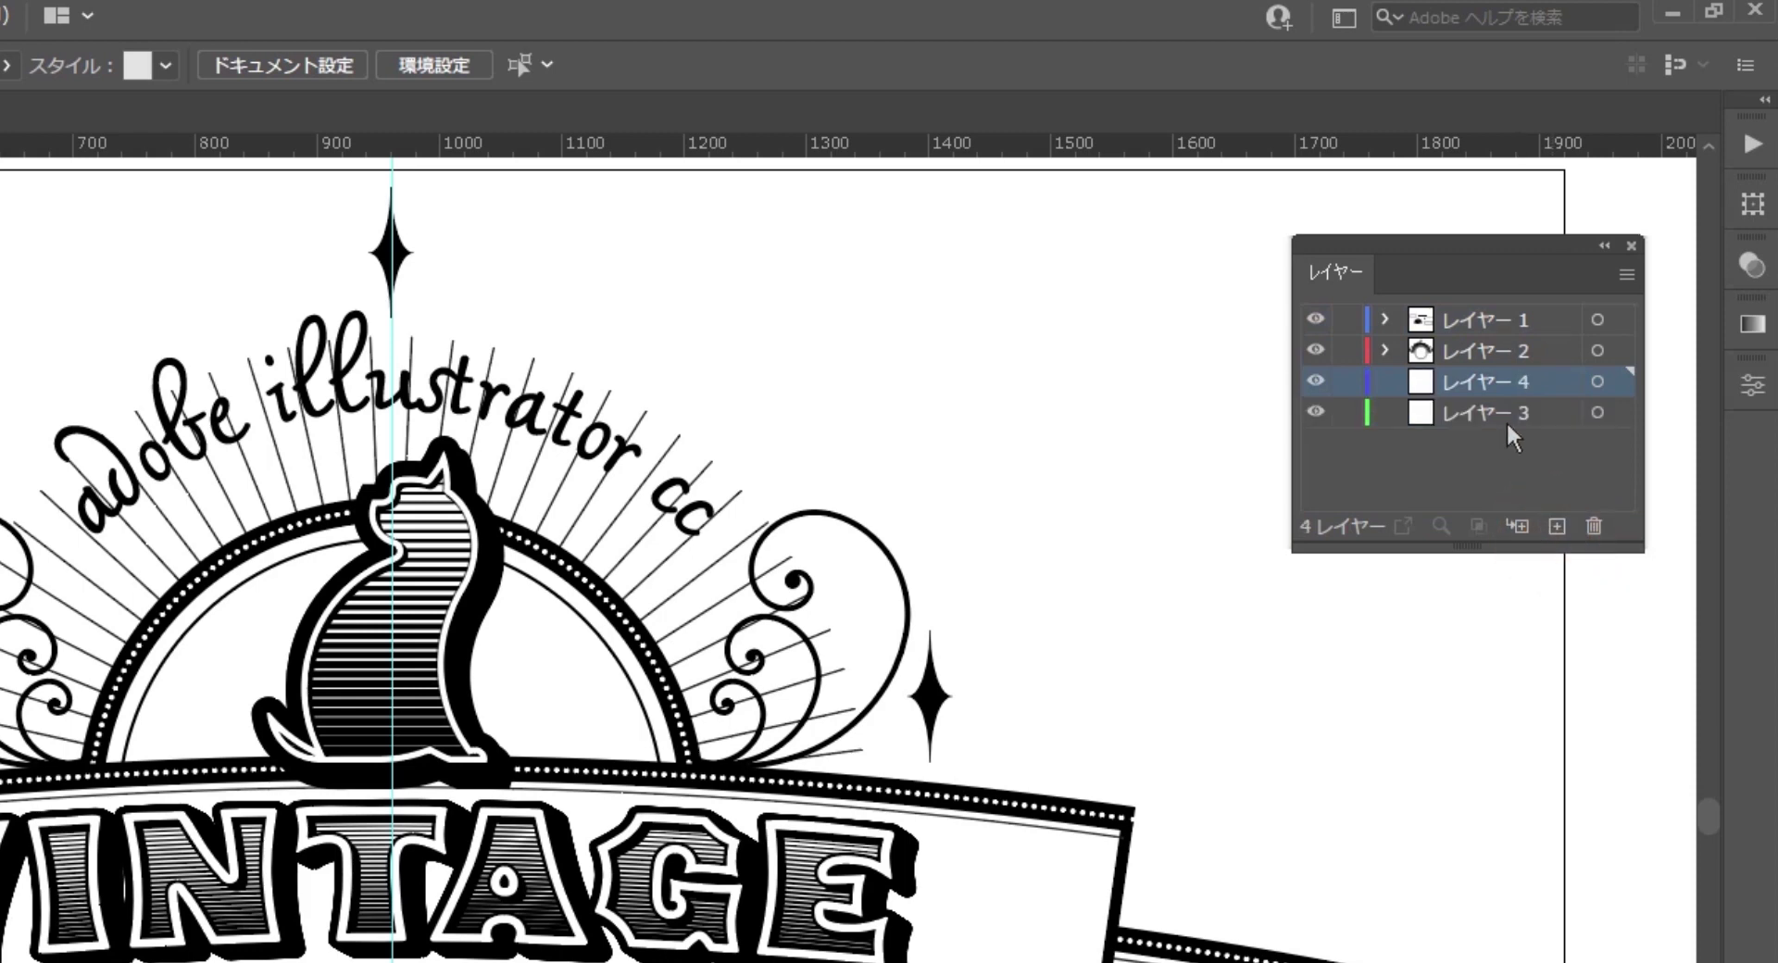
pyautogui.moveTo(1482, 380); pyautogui.dragTo(1486, 313)
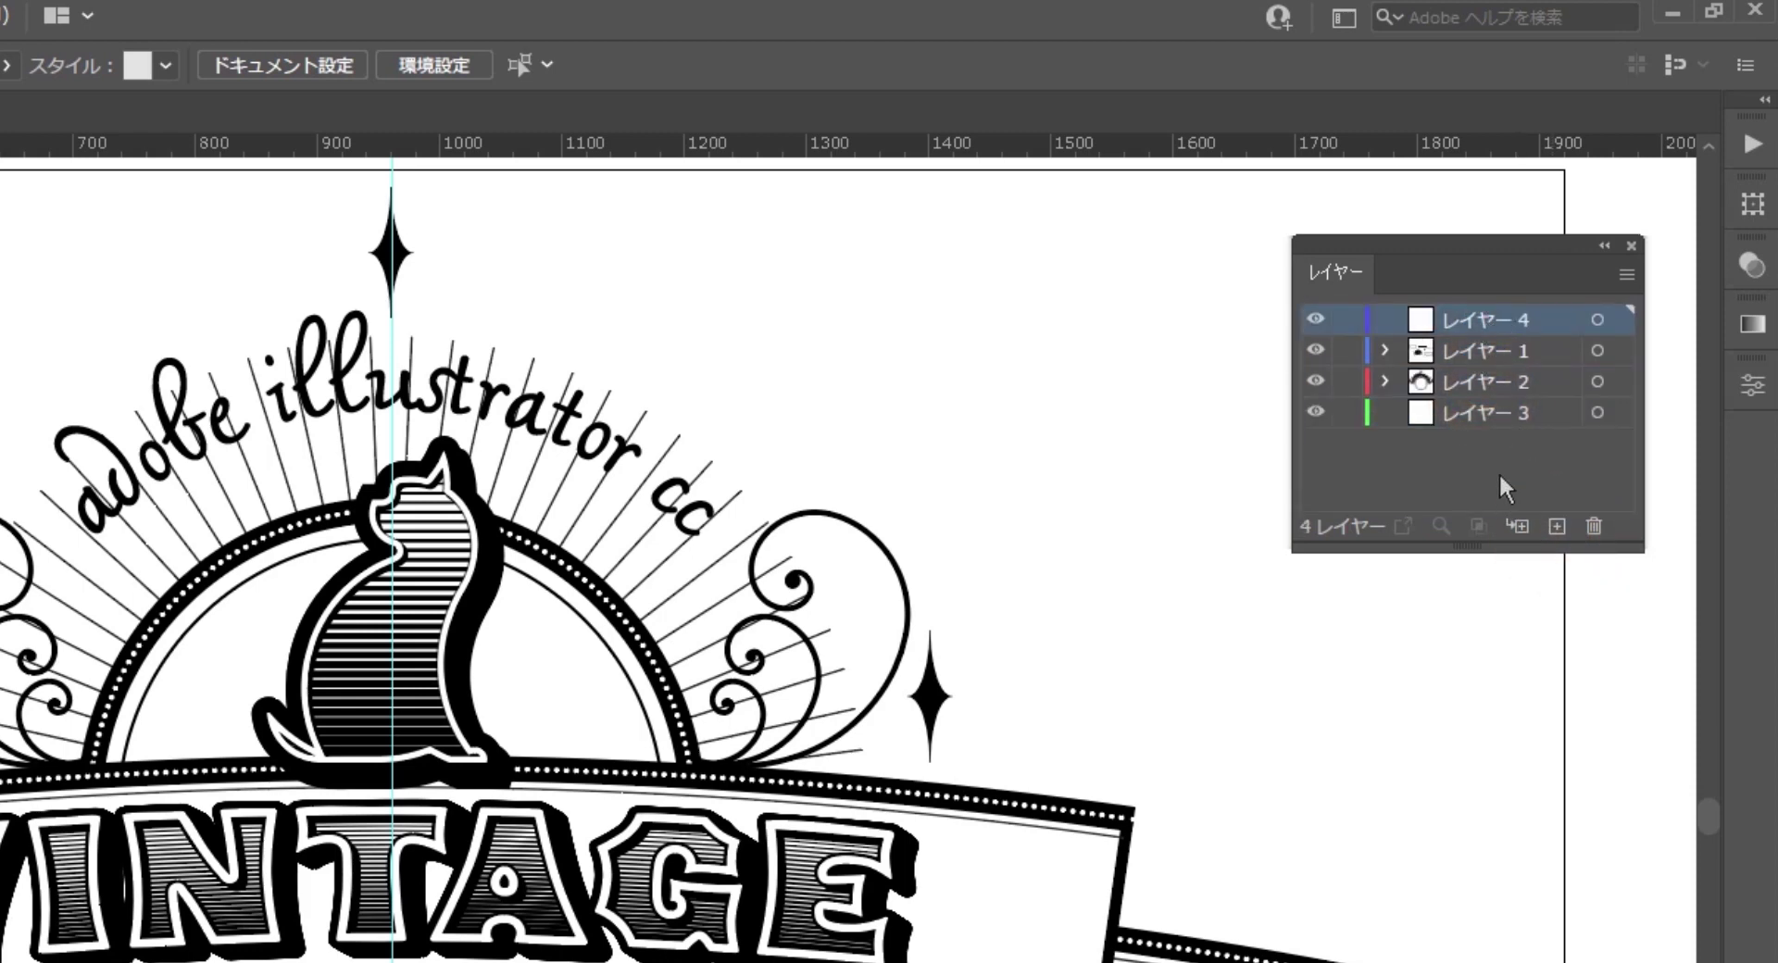
pyautogui.click(1500, 477)
pyautogui.click(1465, 315)
pyautogui.click(1511, 412)
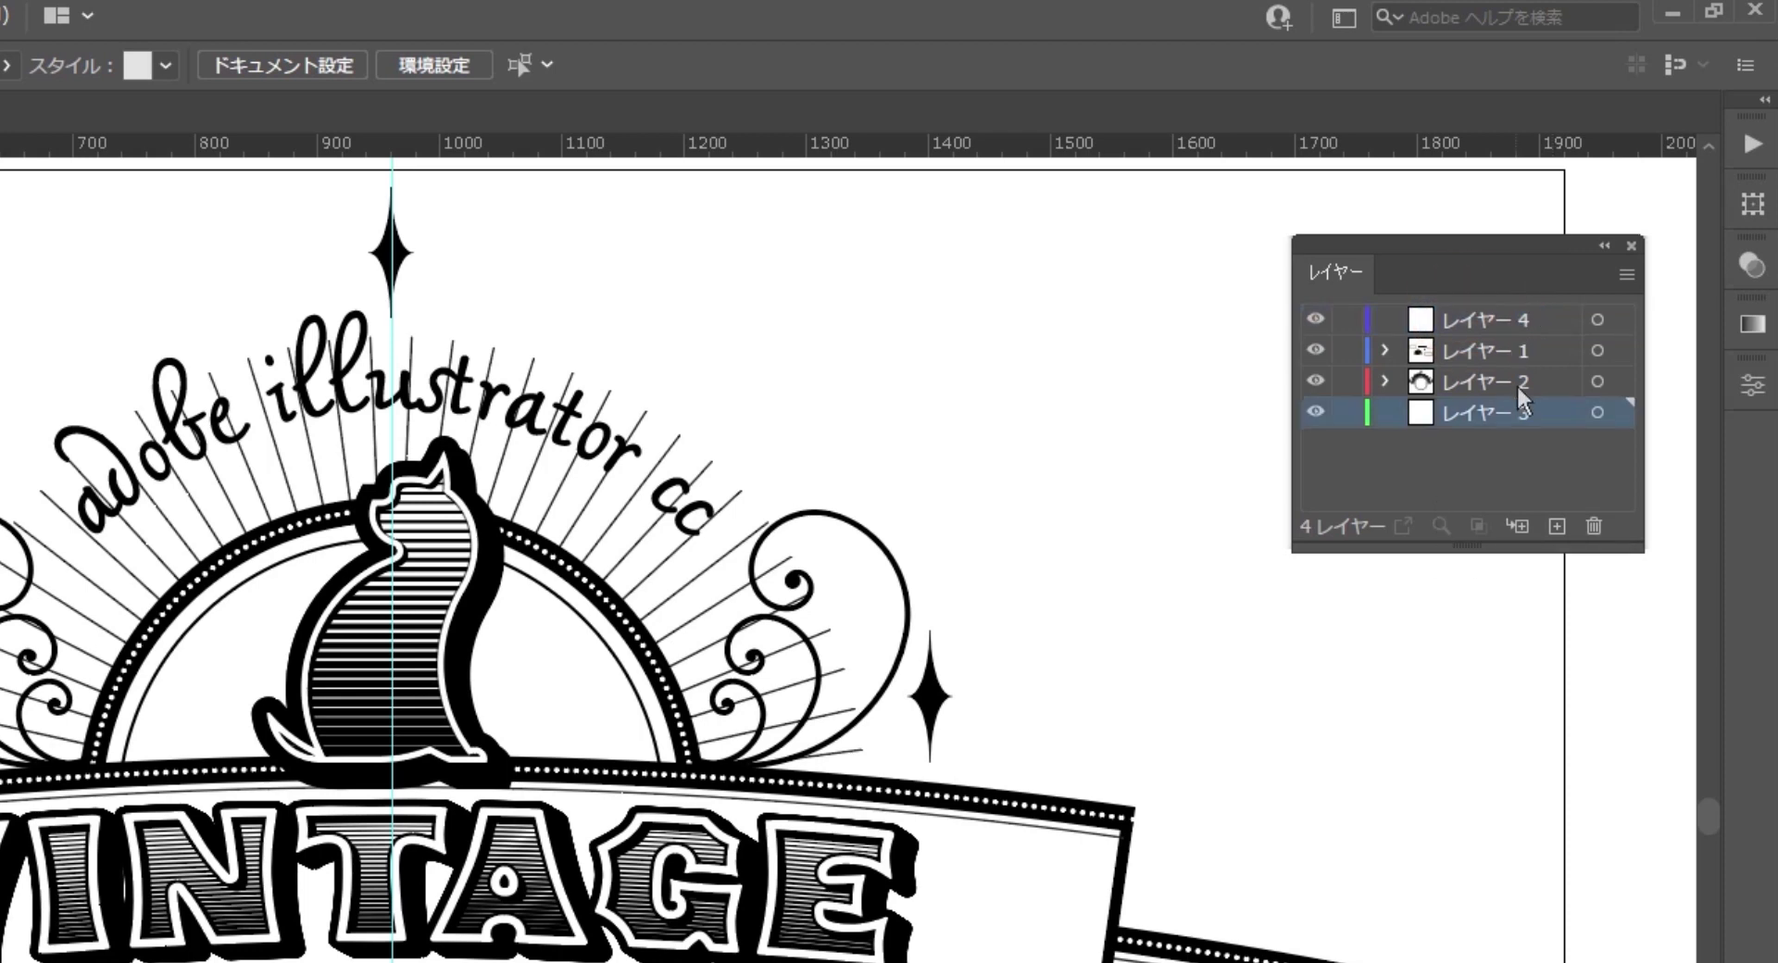
pyautogui.click(1497, 408)
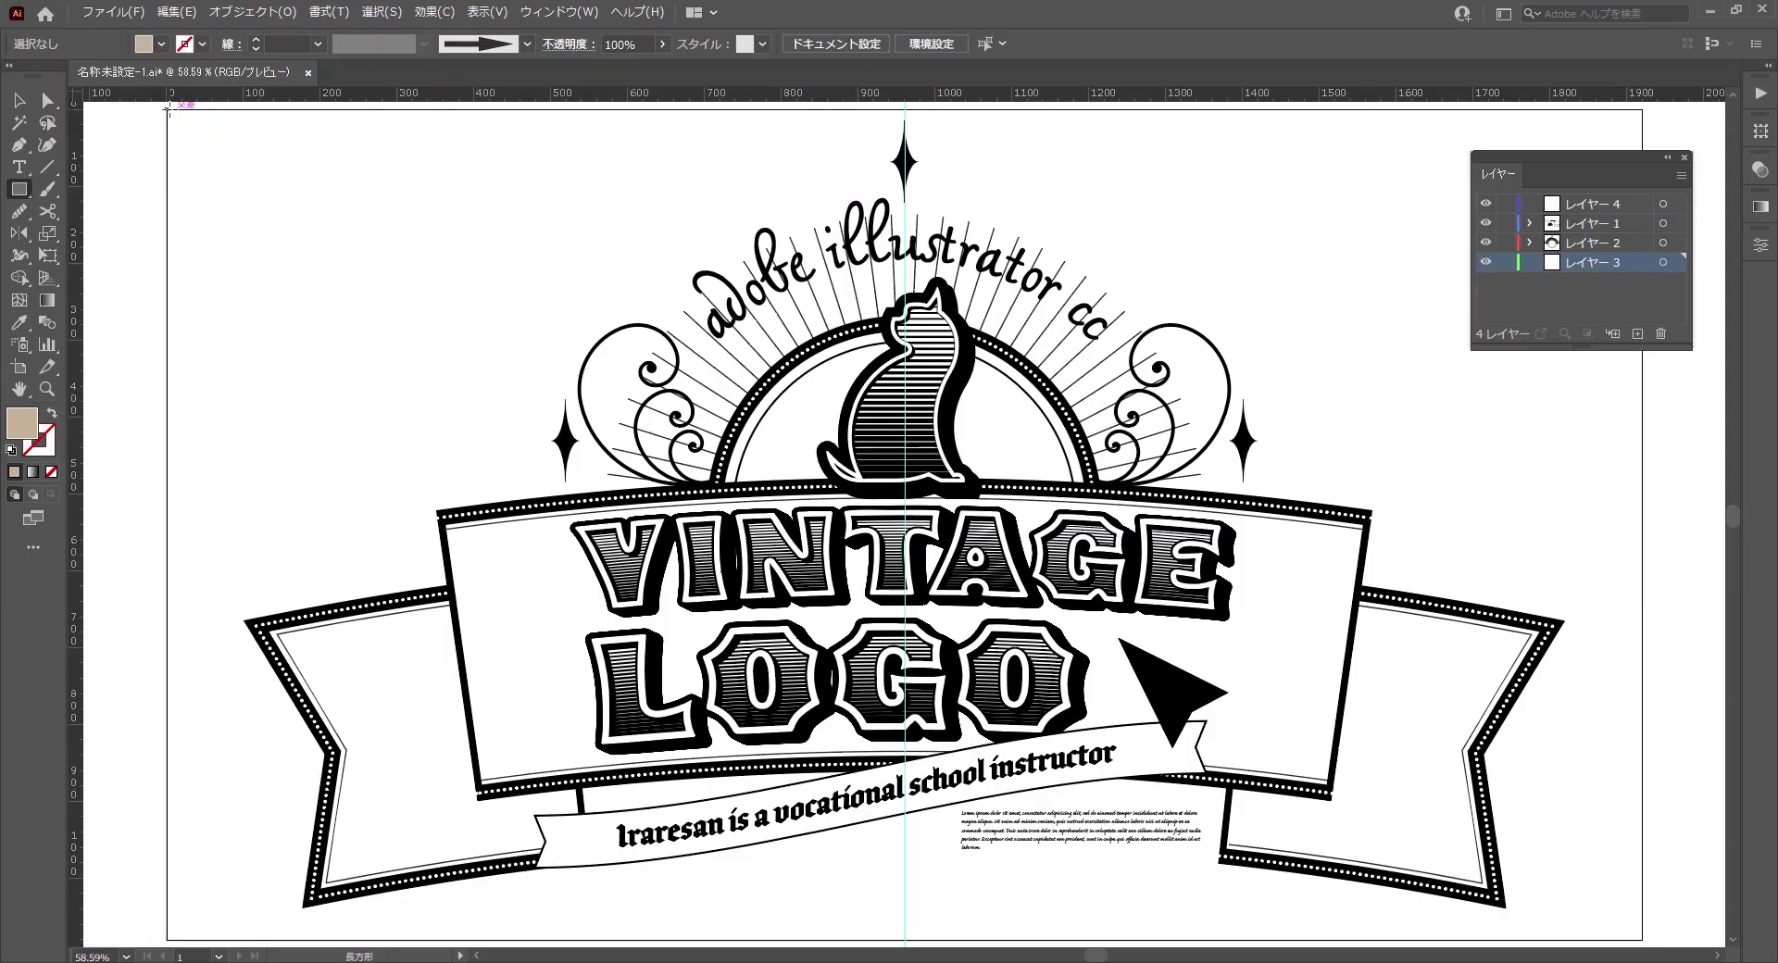
# - Draw a tan rectangle covering the whole artboard on Layer 3 and lock that layer
pyautogui.moveTo(166, 108); pyautogui.dragTo(1642, 938)
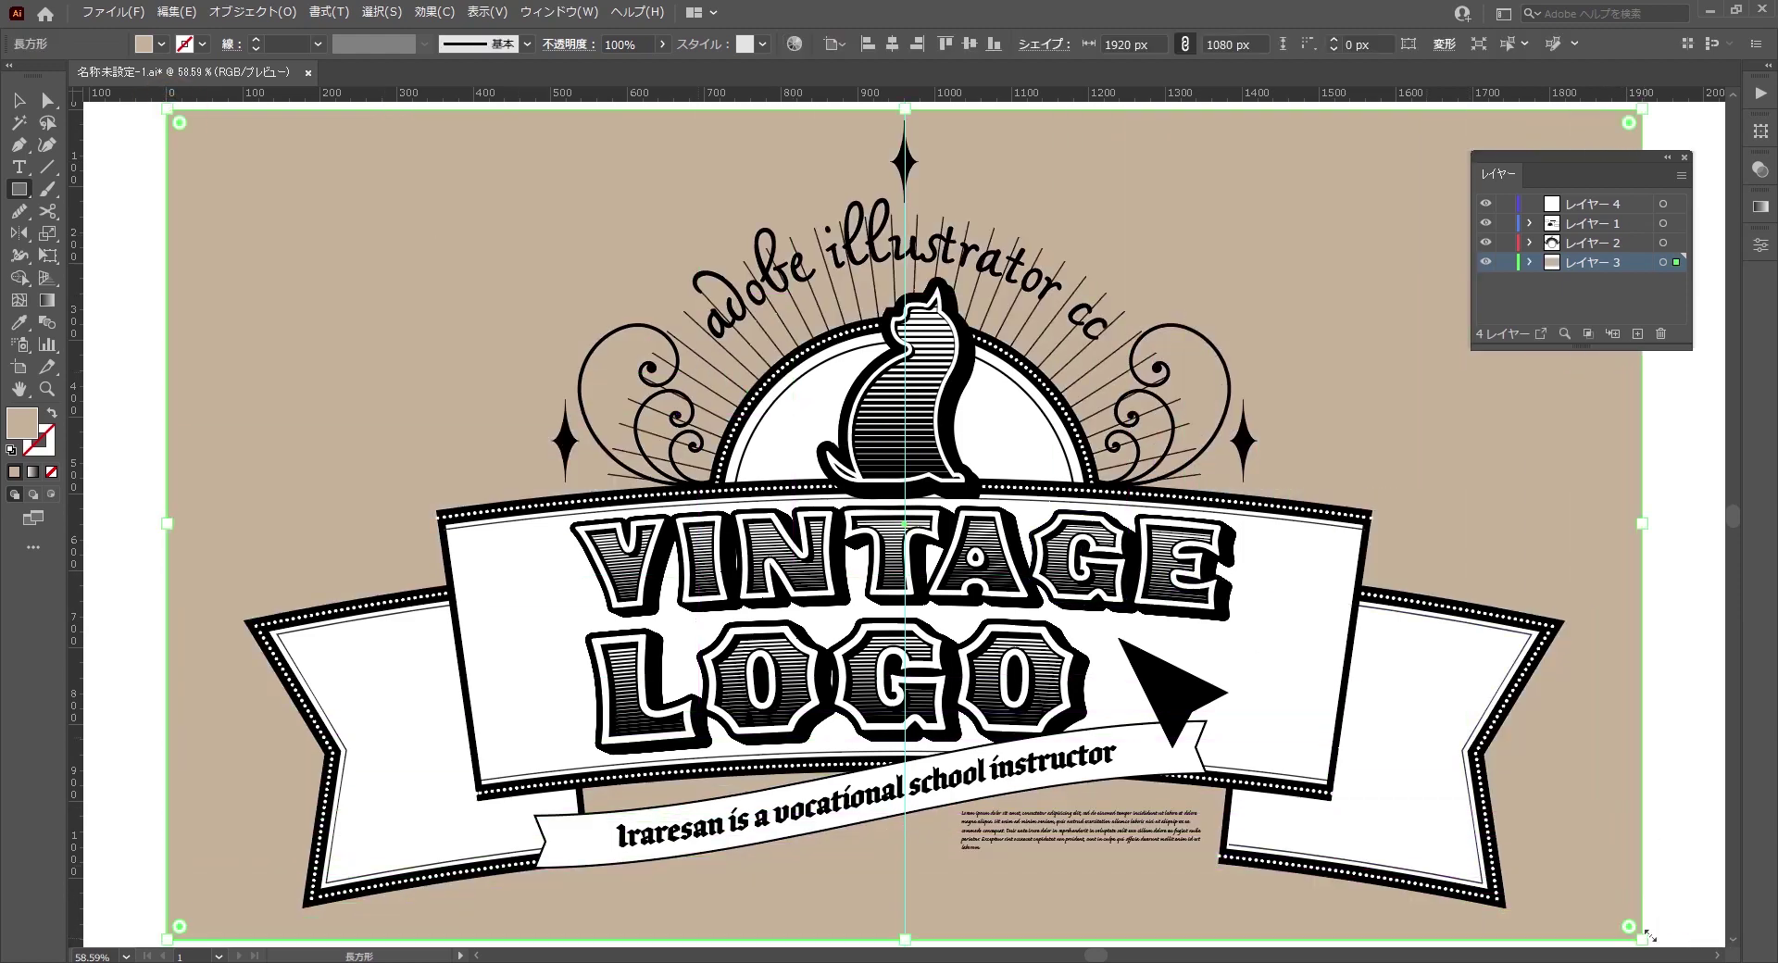
pyautogui.press('v')
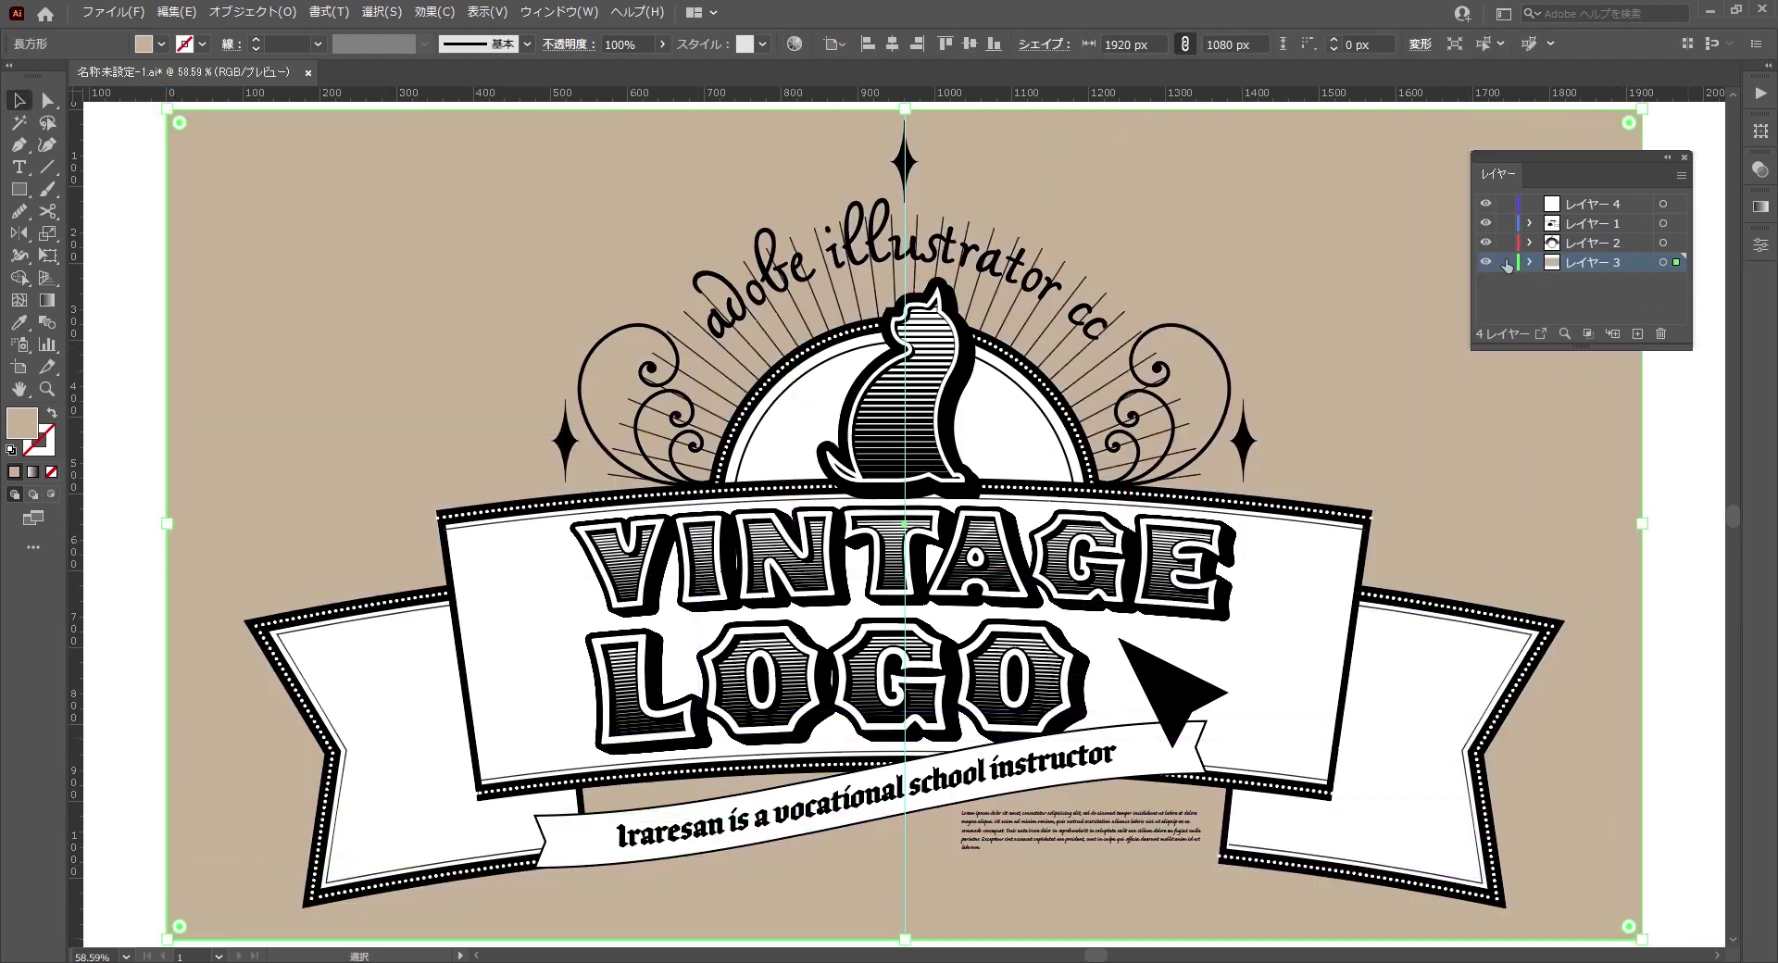
pyautogui.click(1505, 262)
# - Paste the semi-transparent paper texture onto Layer 4 and position it over the artboard
pyautogui.click(1574, 202)
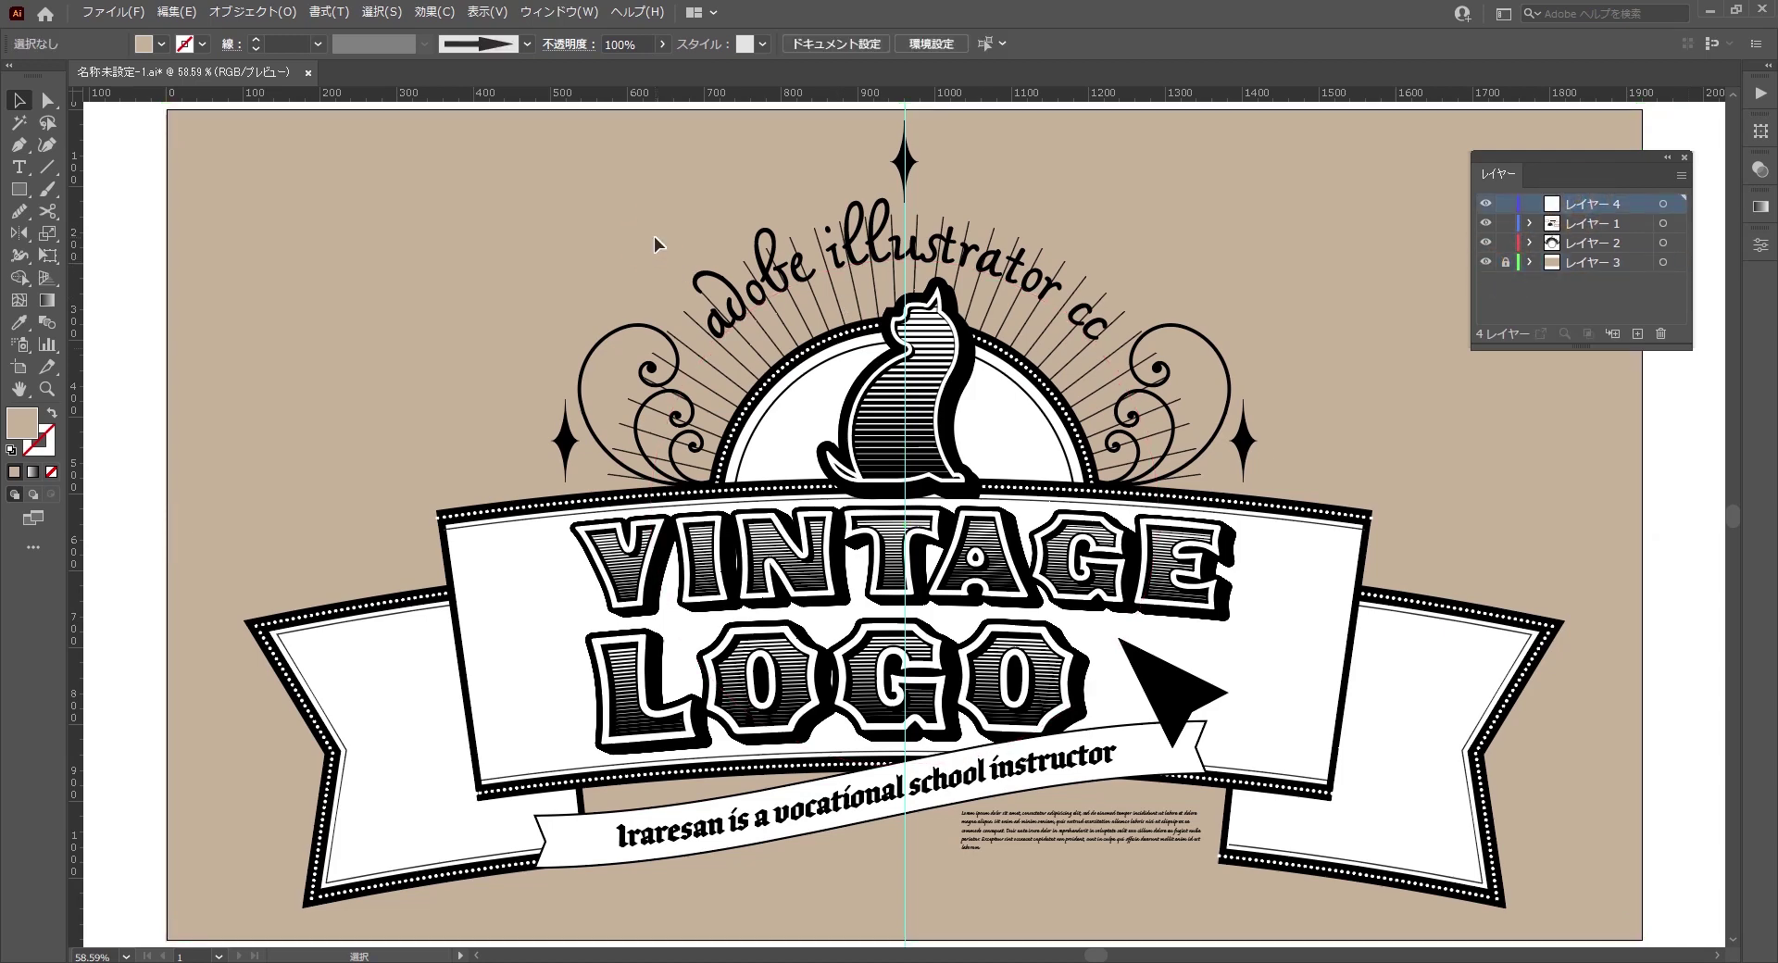
pyautogui.hotkey('ctrl', 'shift', 'v')
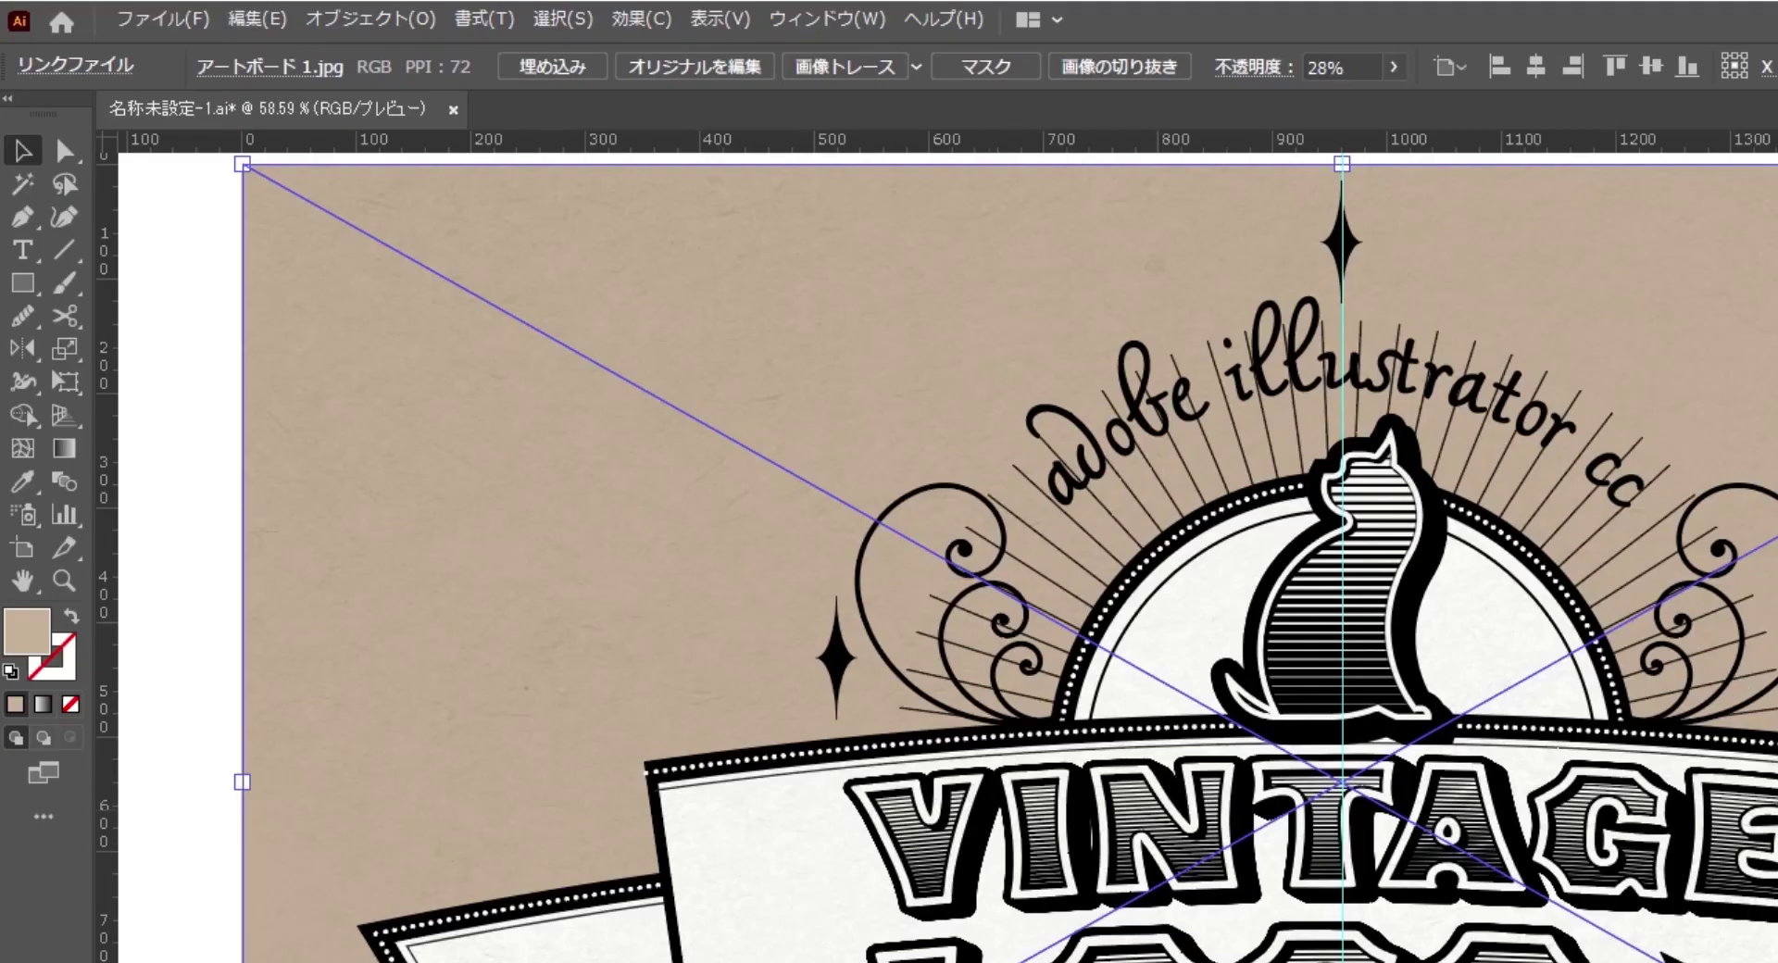
pyautogui.moveTo(435, 428); pyautogui.dragTo(798, 500)
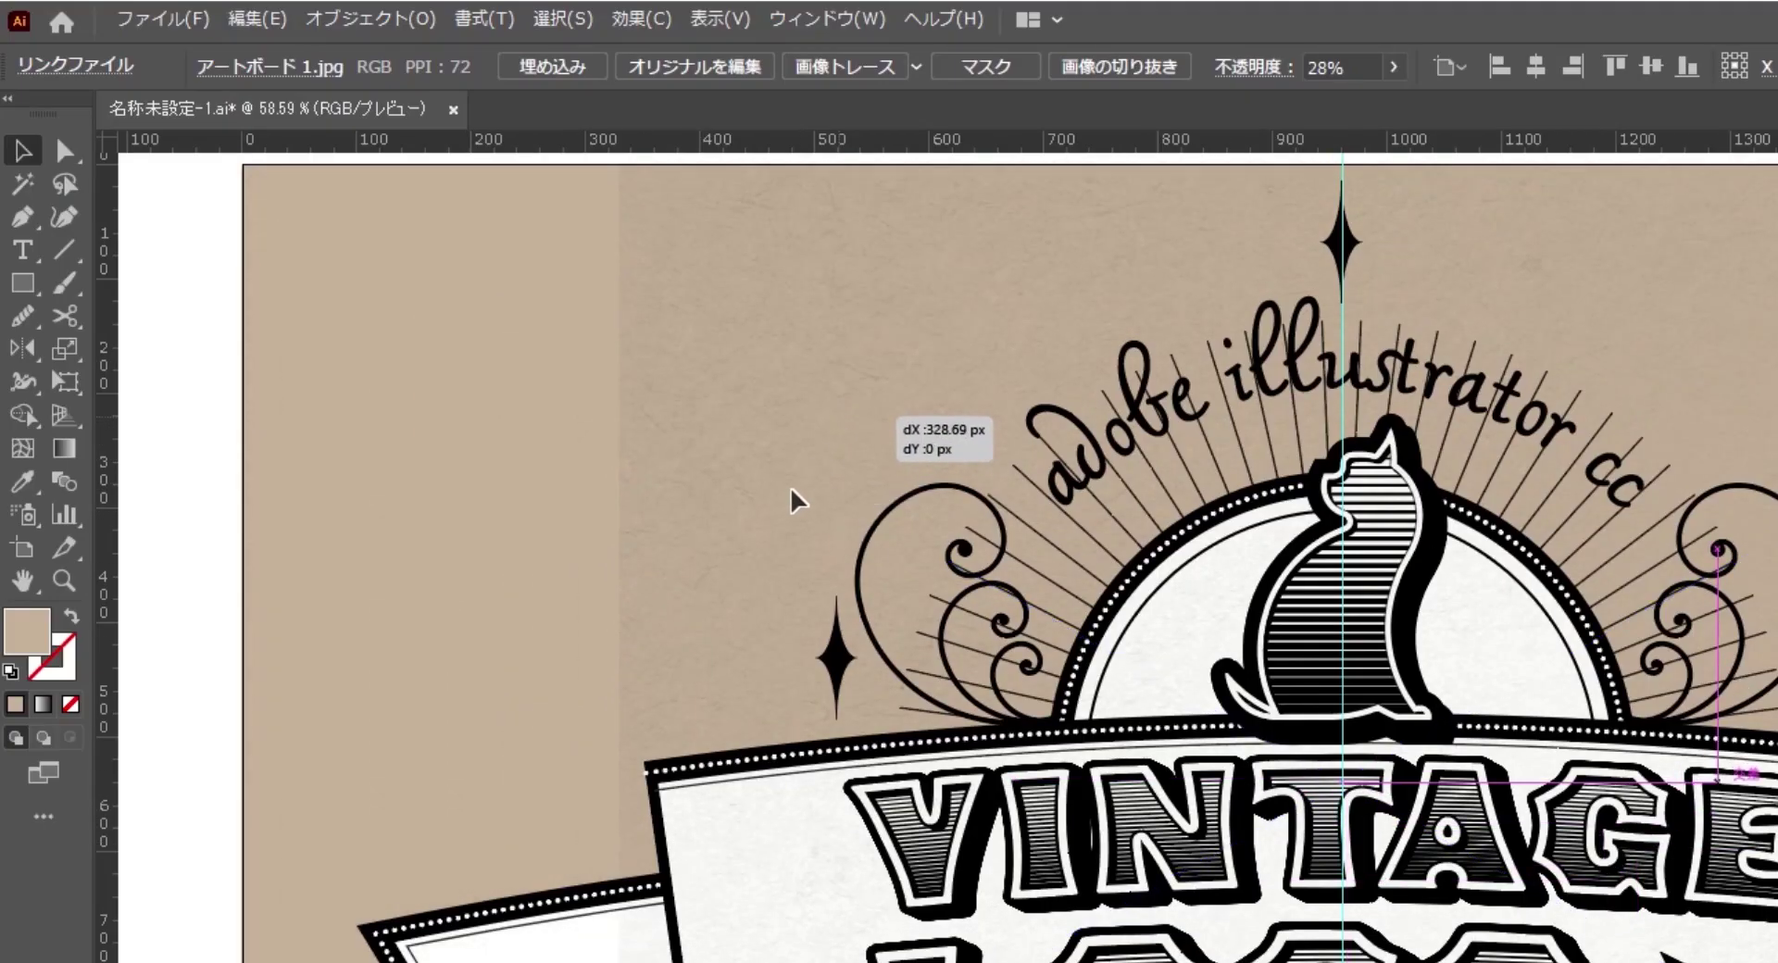
pyautogui.moveTo(798, 500); pyautogui.dragTo(275, 521)
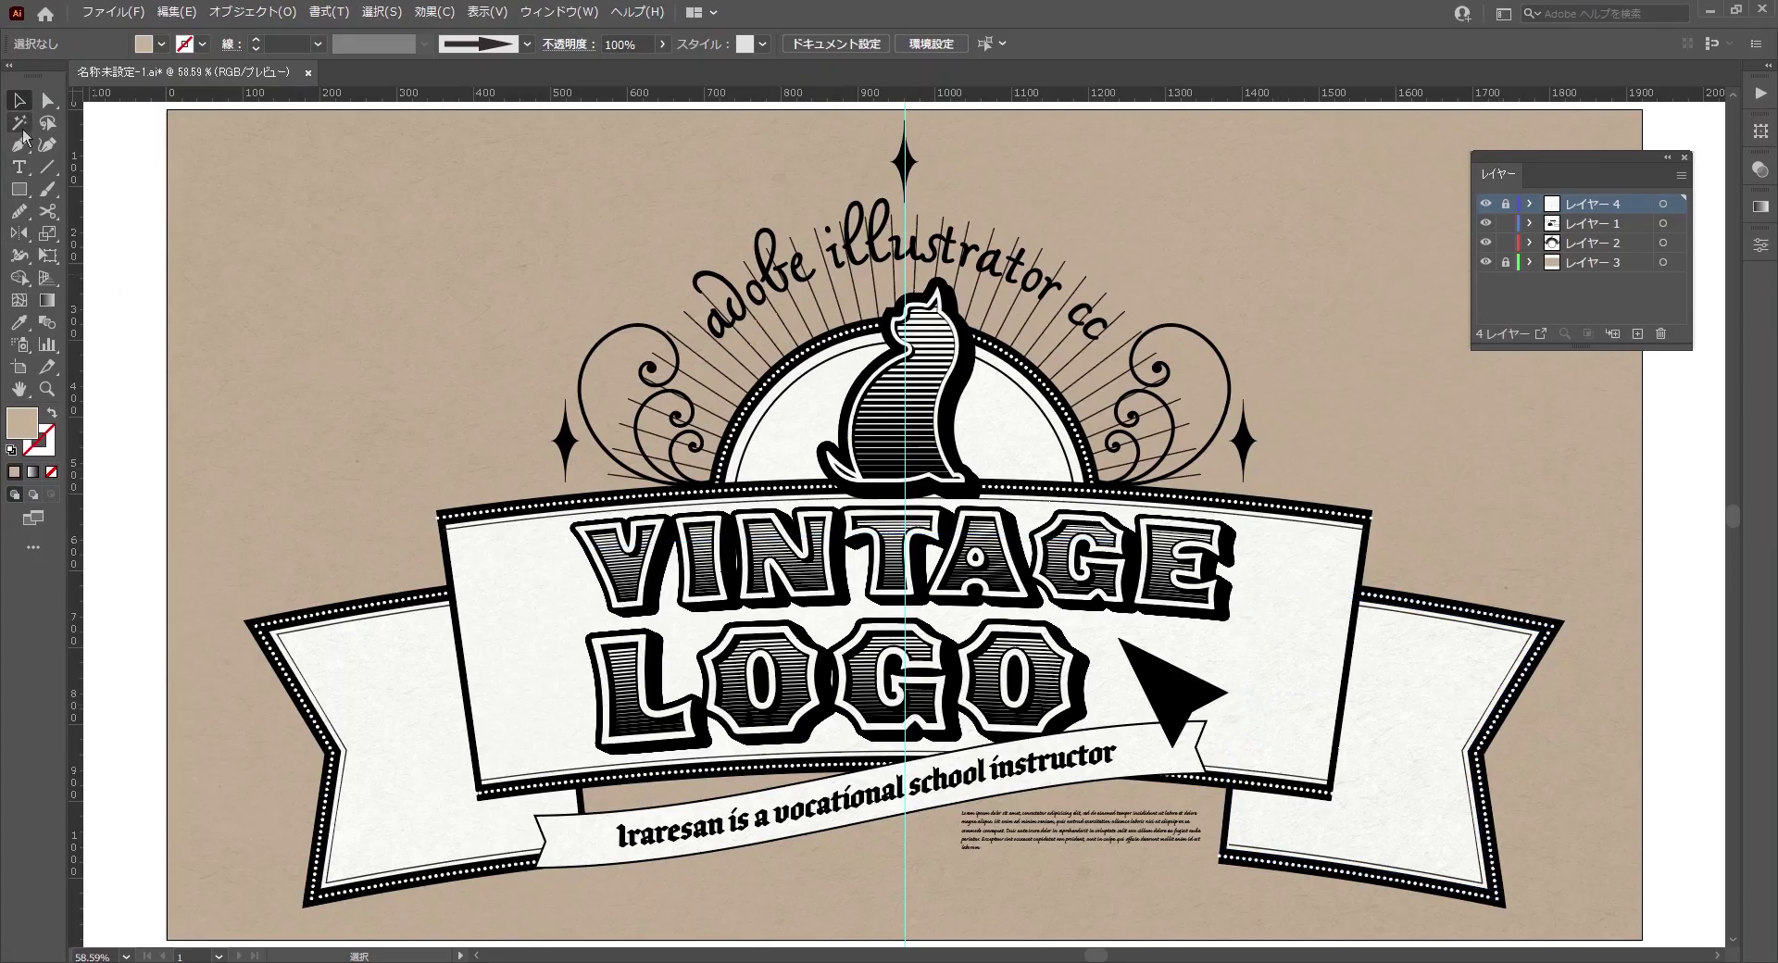
pyautogui.click(19, 123)
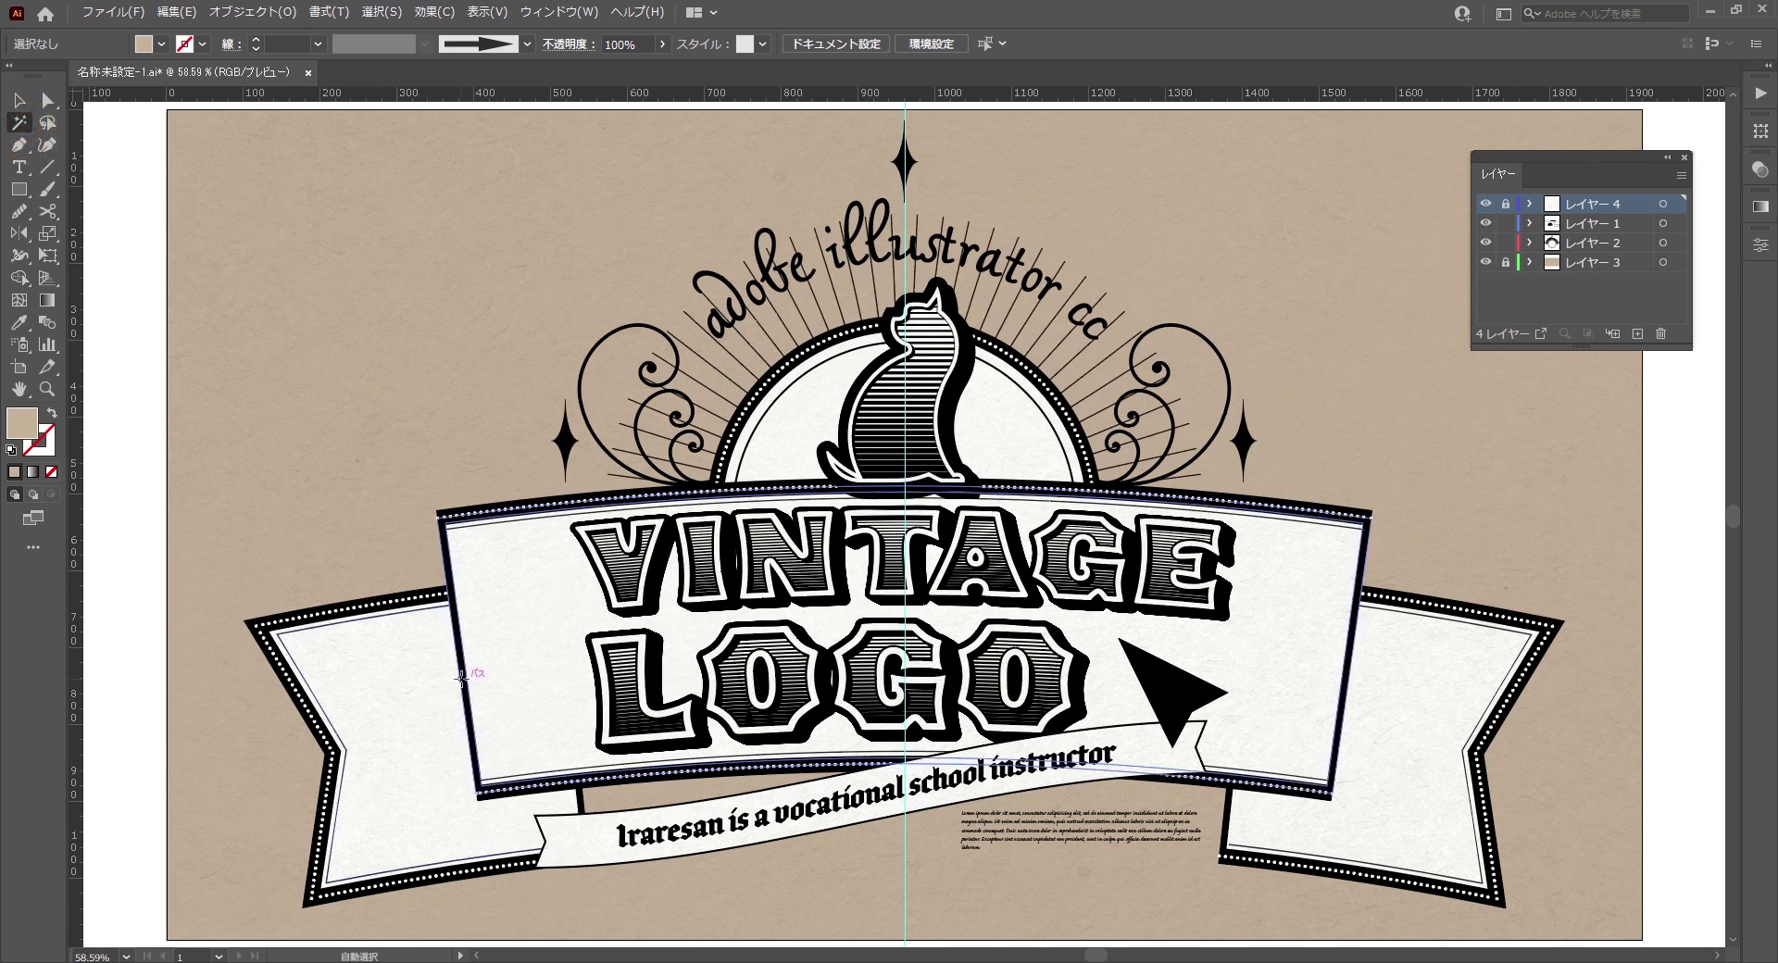
# - Fill all the white ribbon and panel shapes with pale cream #EFE5DC
pyautogui.click(427, 699)
pyautogui.click(162, 43)
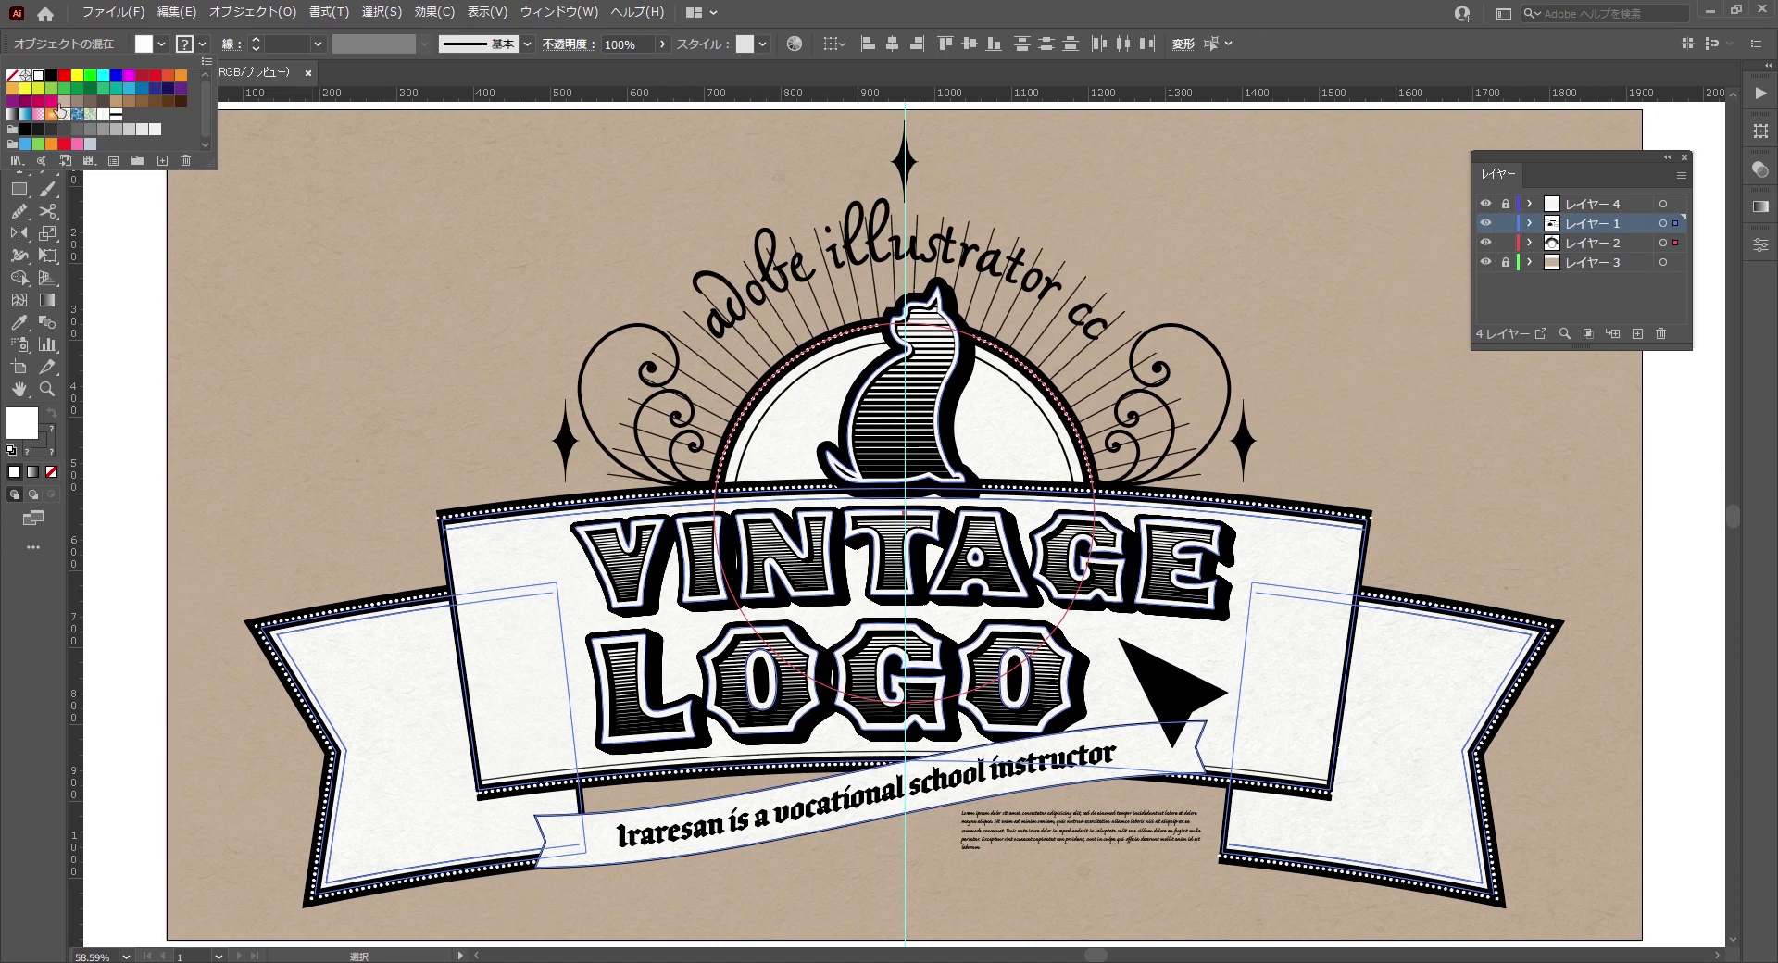
pyautogui.click(64, 101)
pyautogui.doubleClick(22, 424)
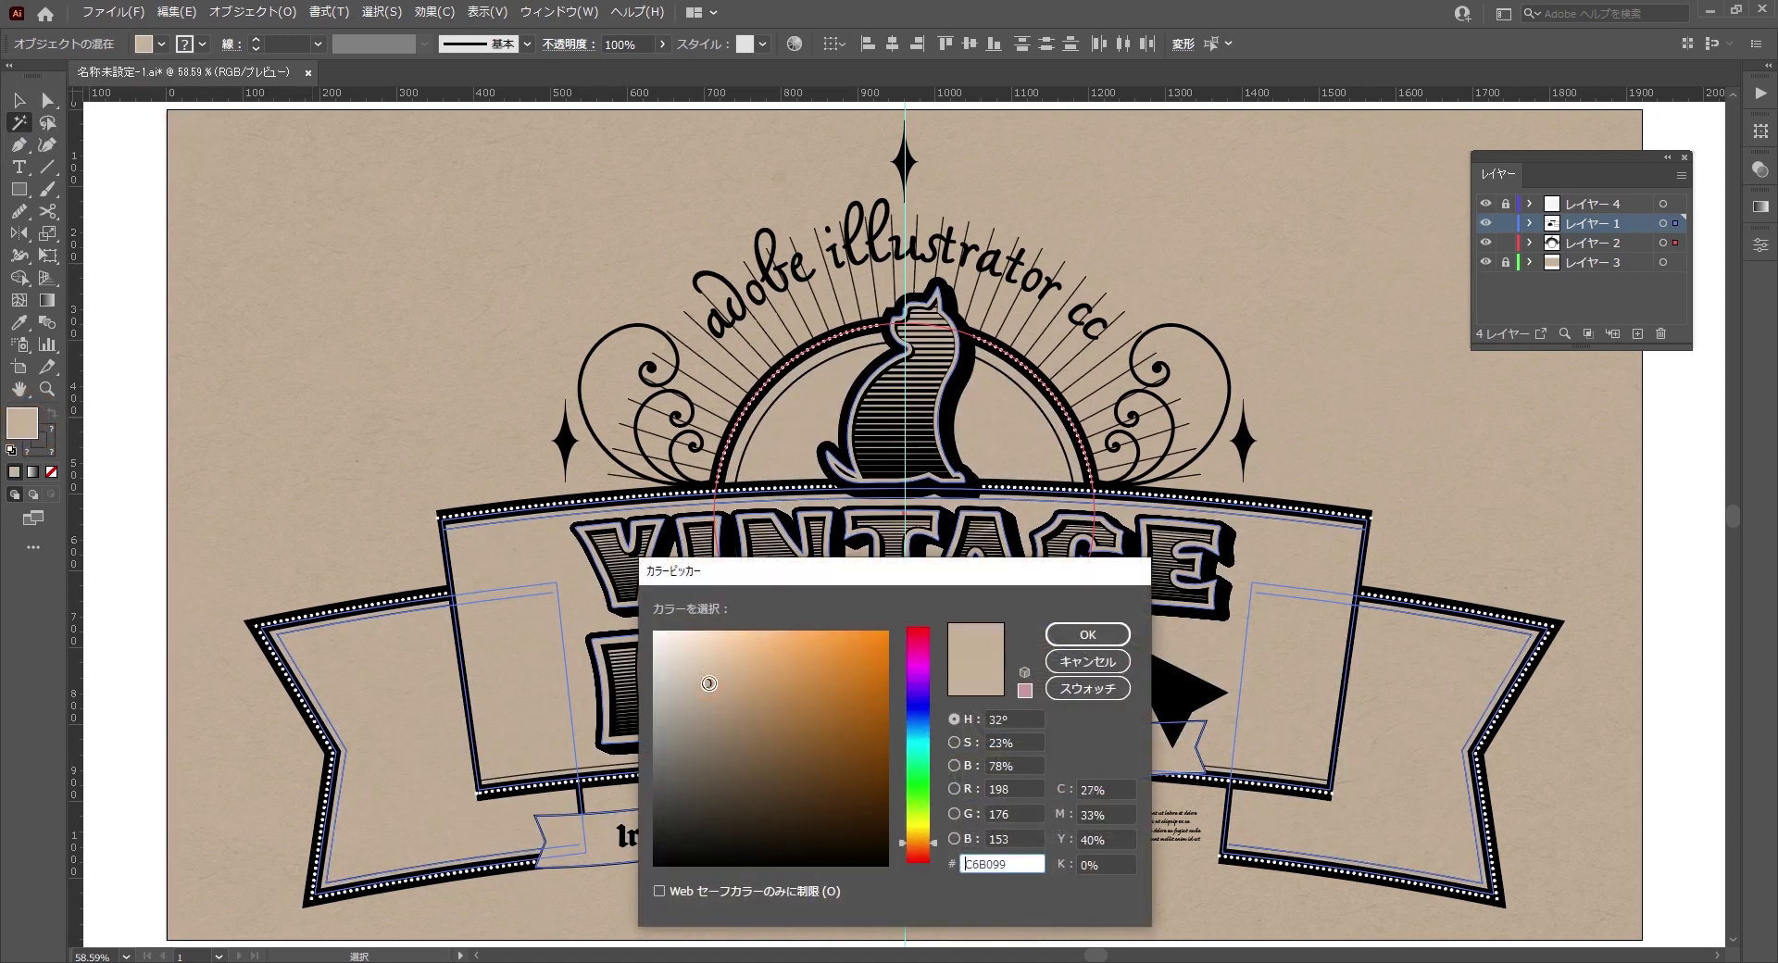
pyautogui.moveTo(709, 683); pyautogui.dragTo(699, 658)
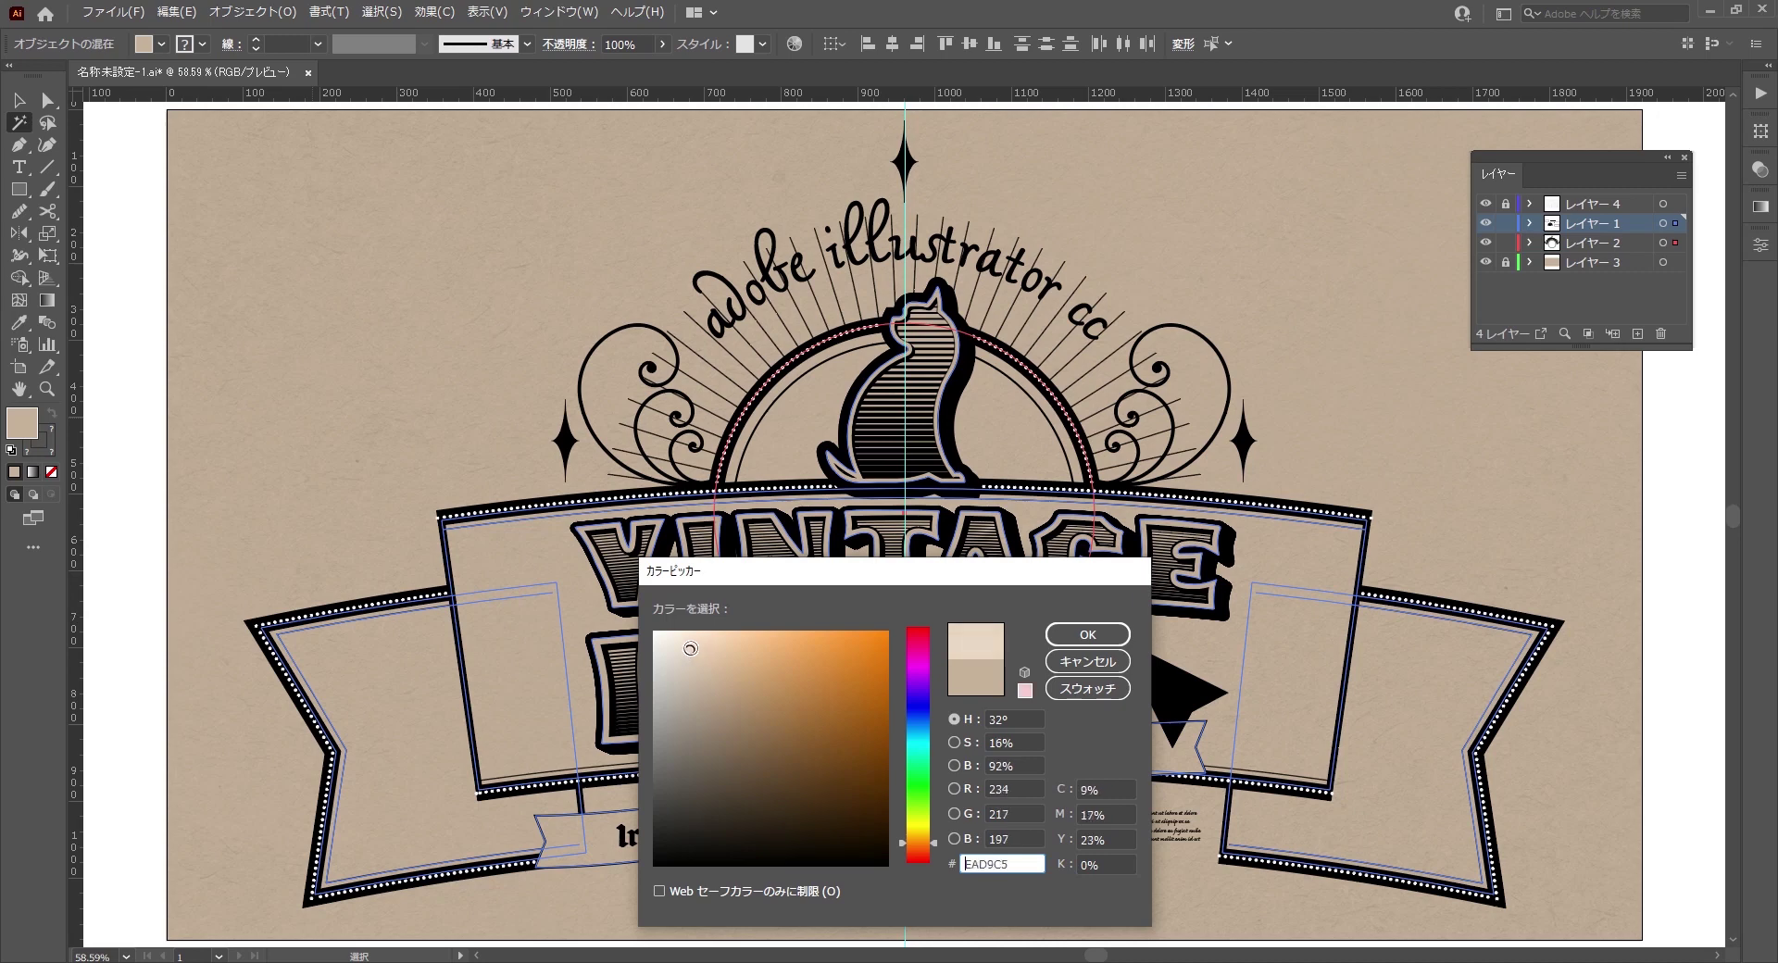
pyautogui.click(1065, 634)
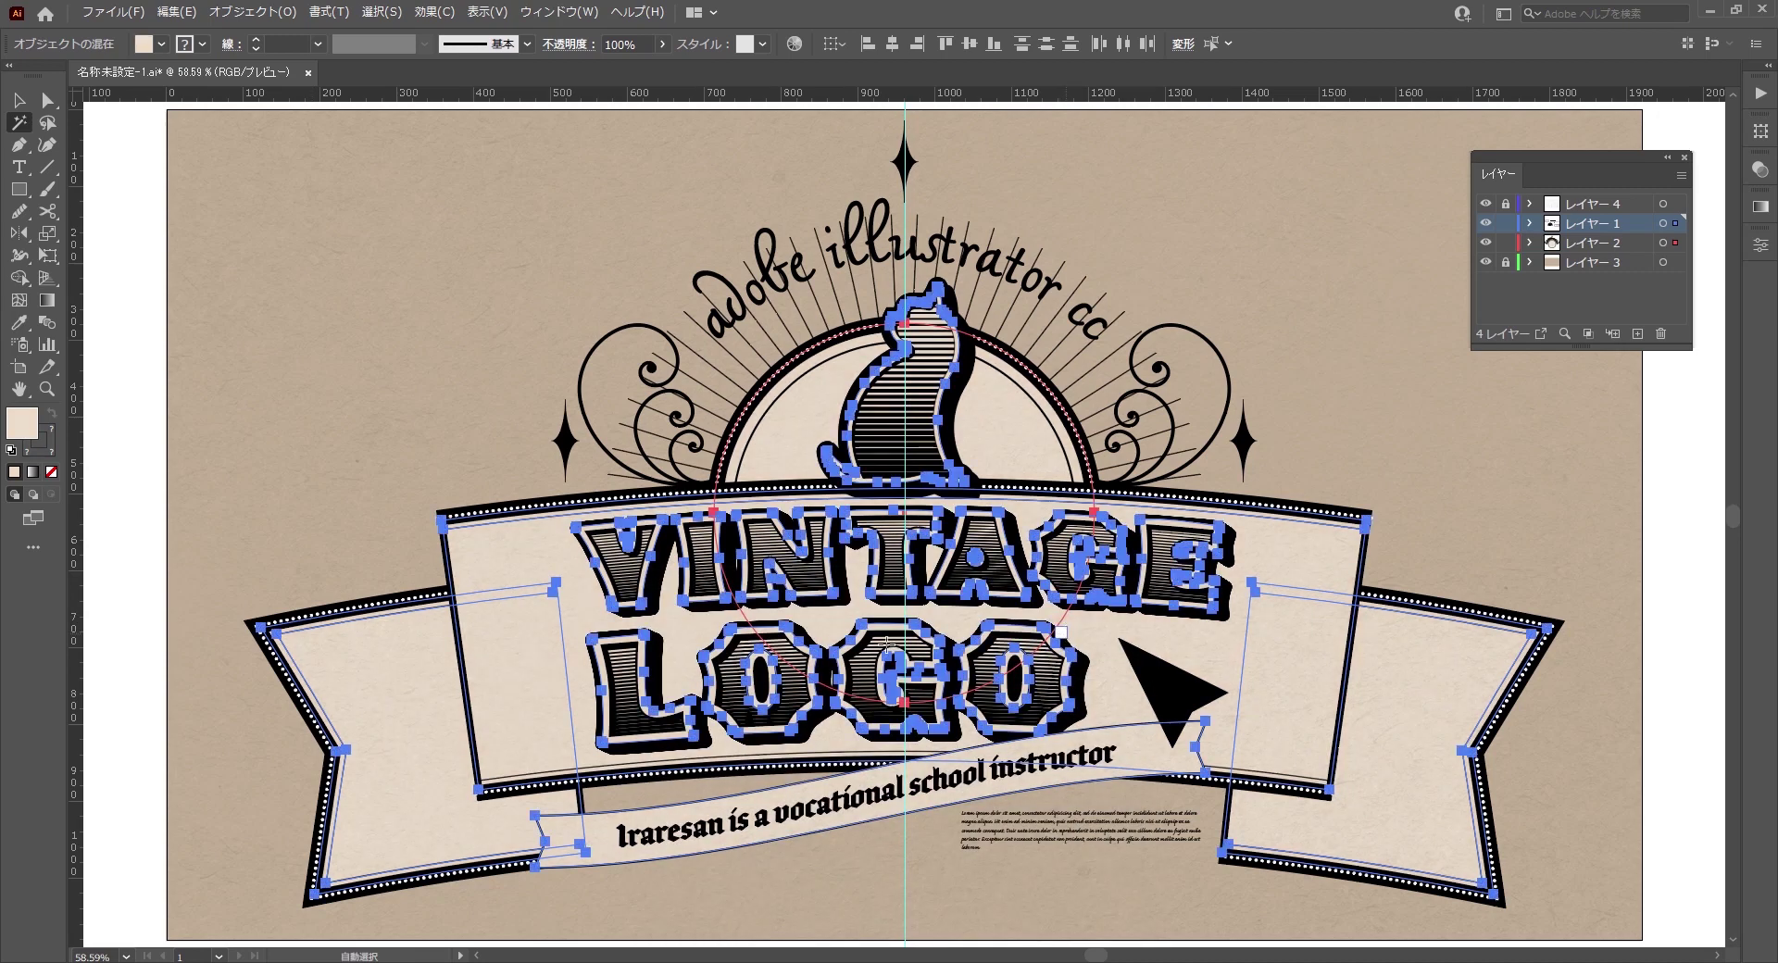
pyautogui.doubleClick(34, 421)
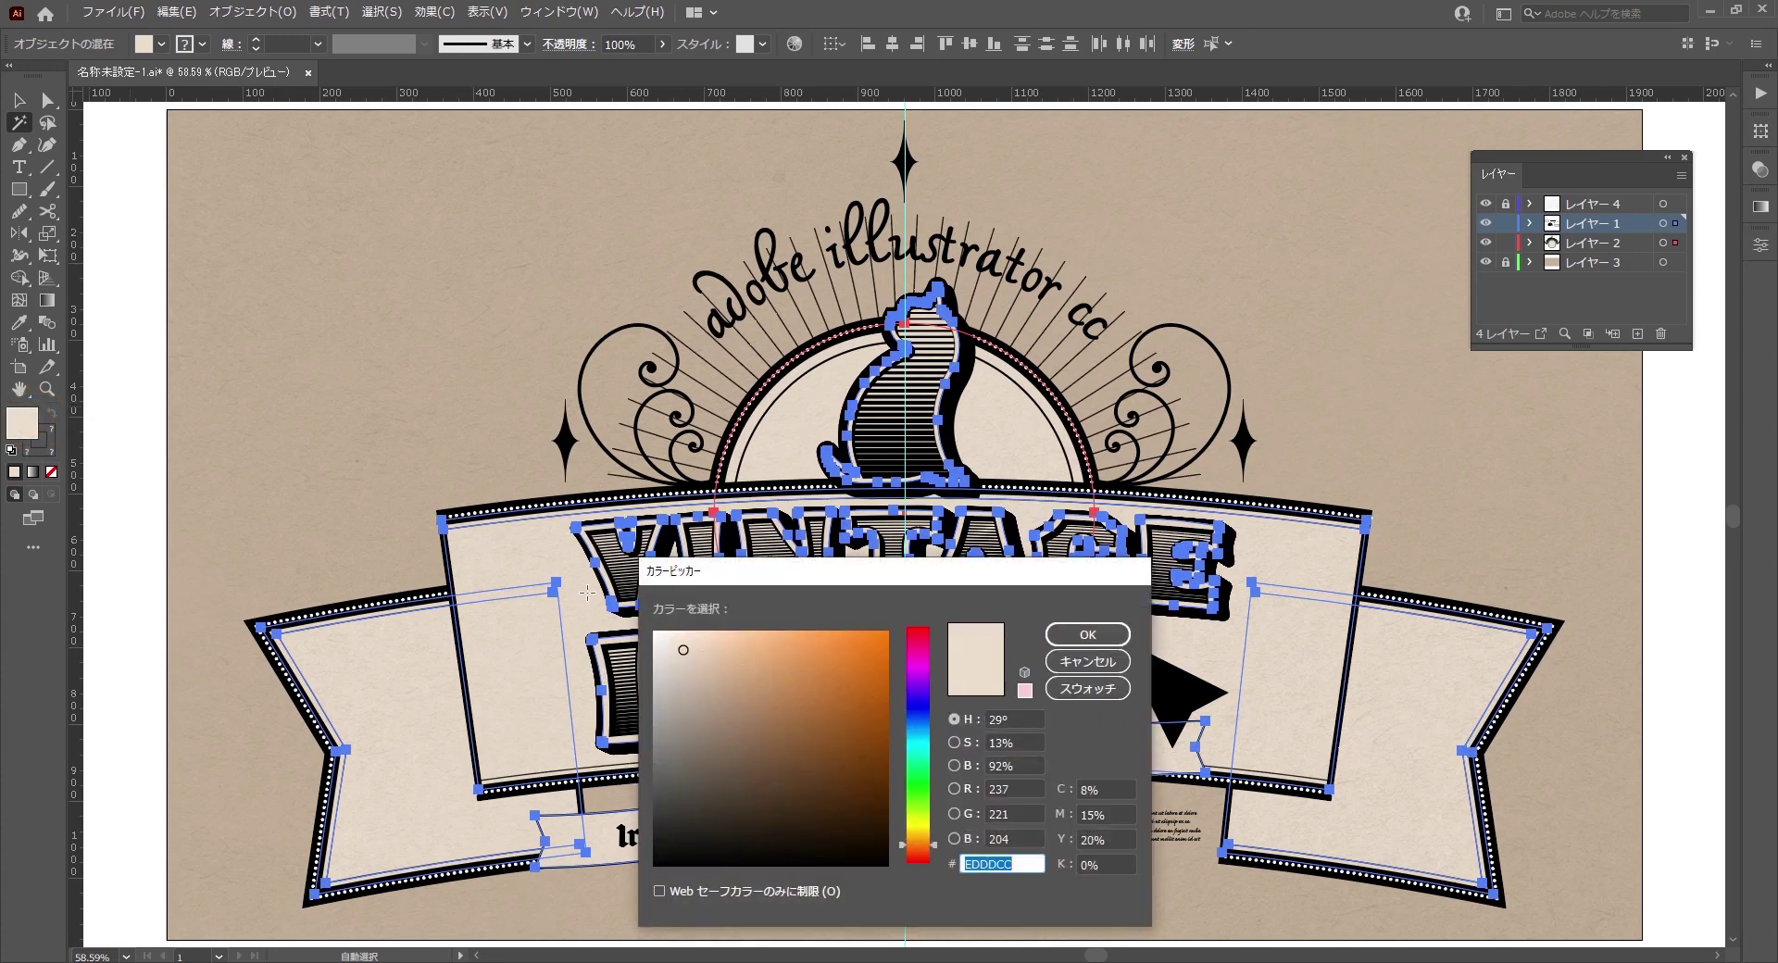
pyautogui.click(681, 646)
pyautogui.click(1088, 635)
# - Clear all guides from the artboard
pyautogui.press('v')
pyautogui.click(1606, 485)
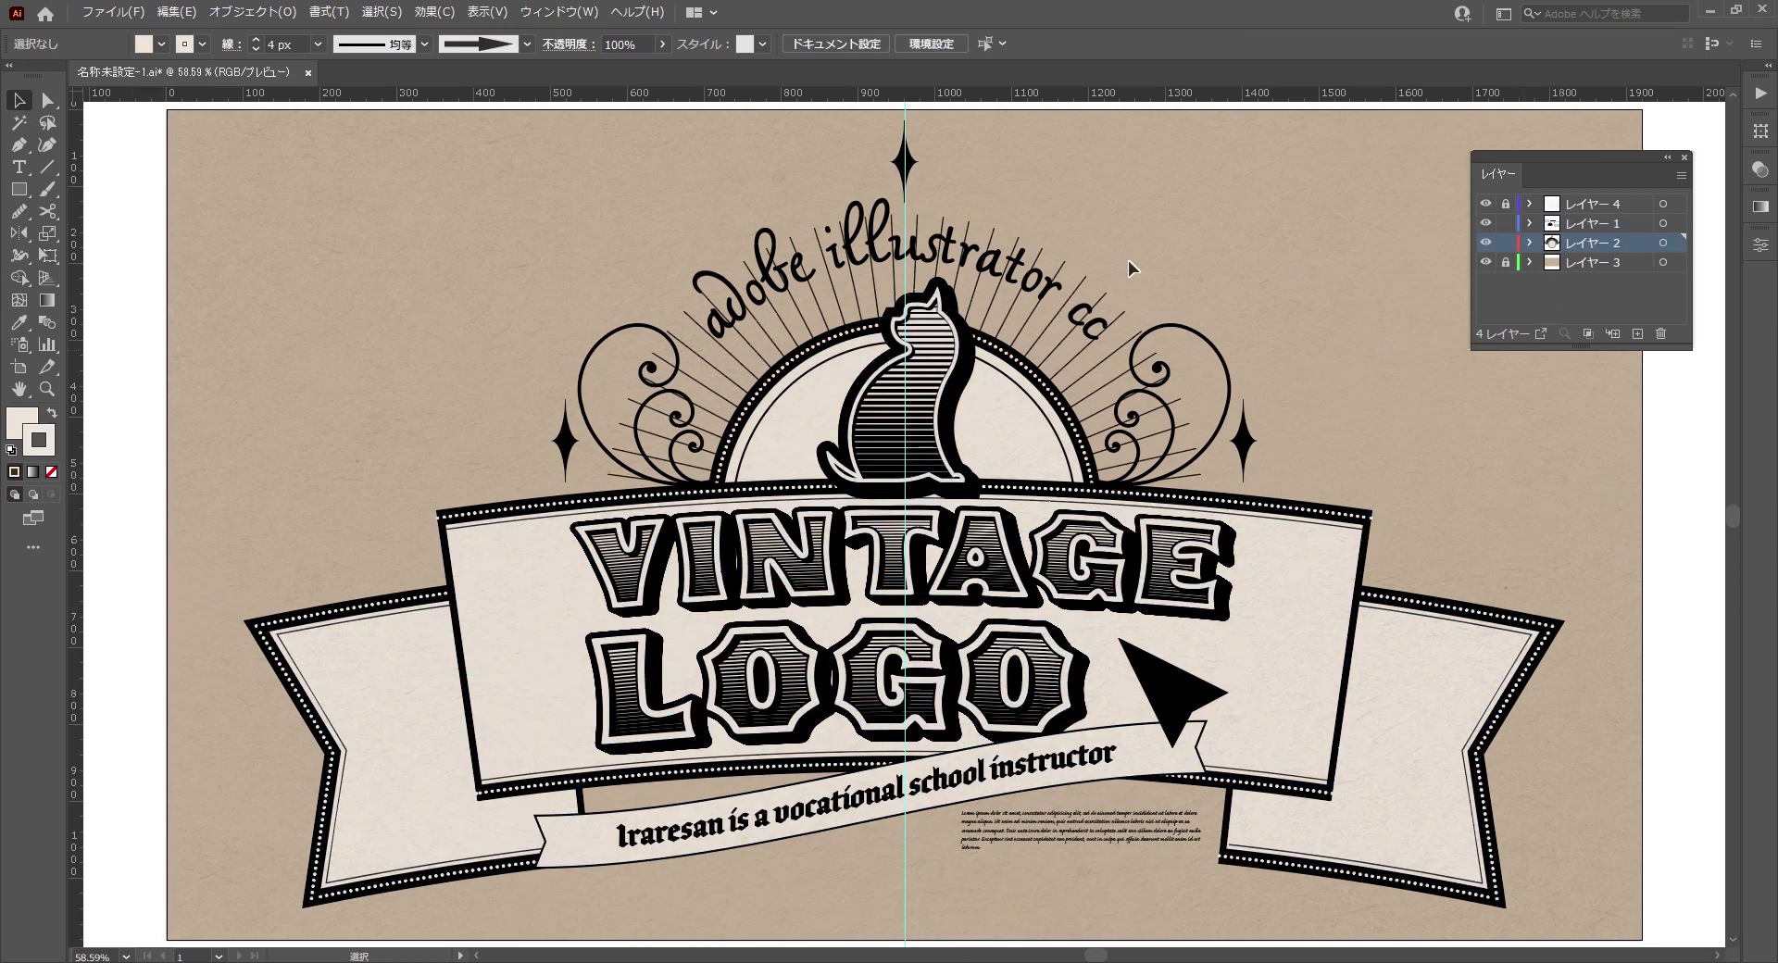
pyautogui.click(486, 11)
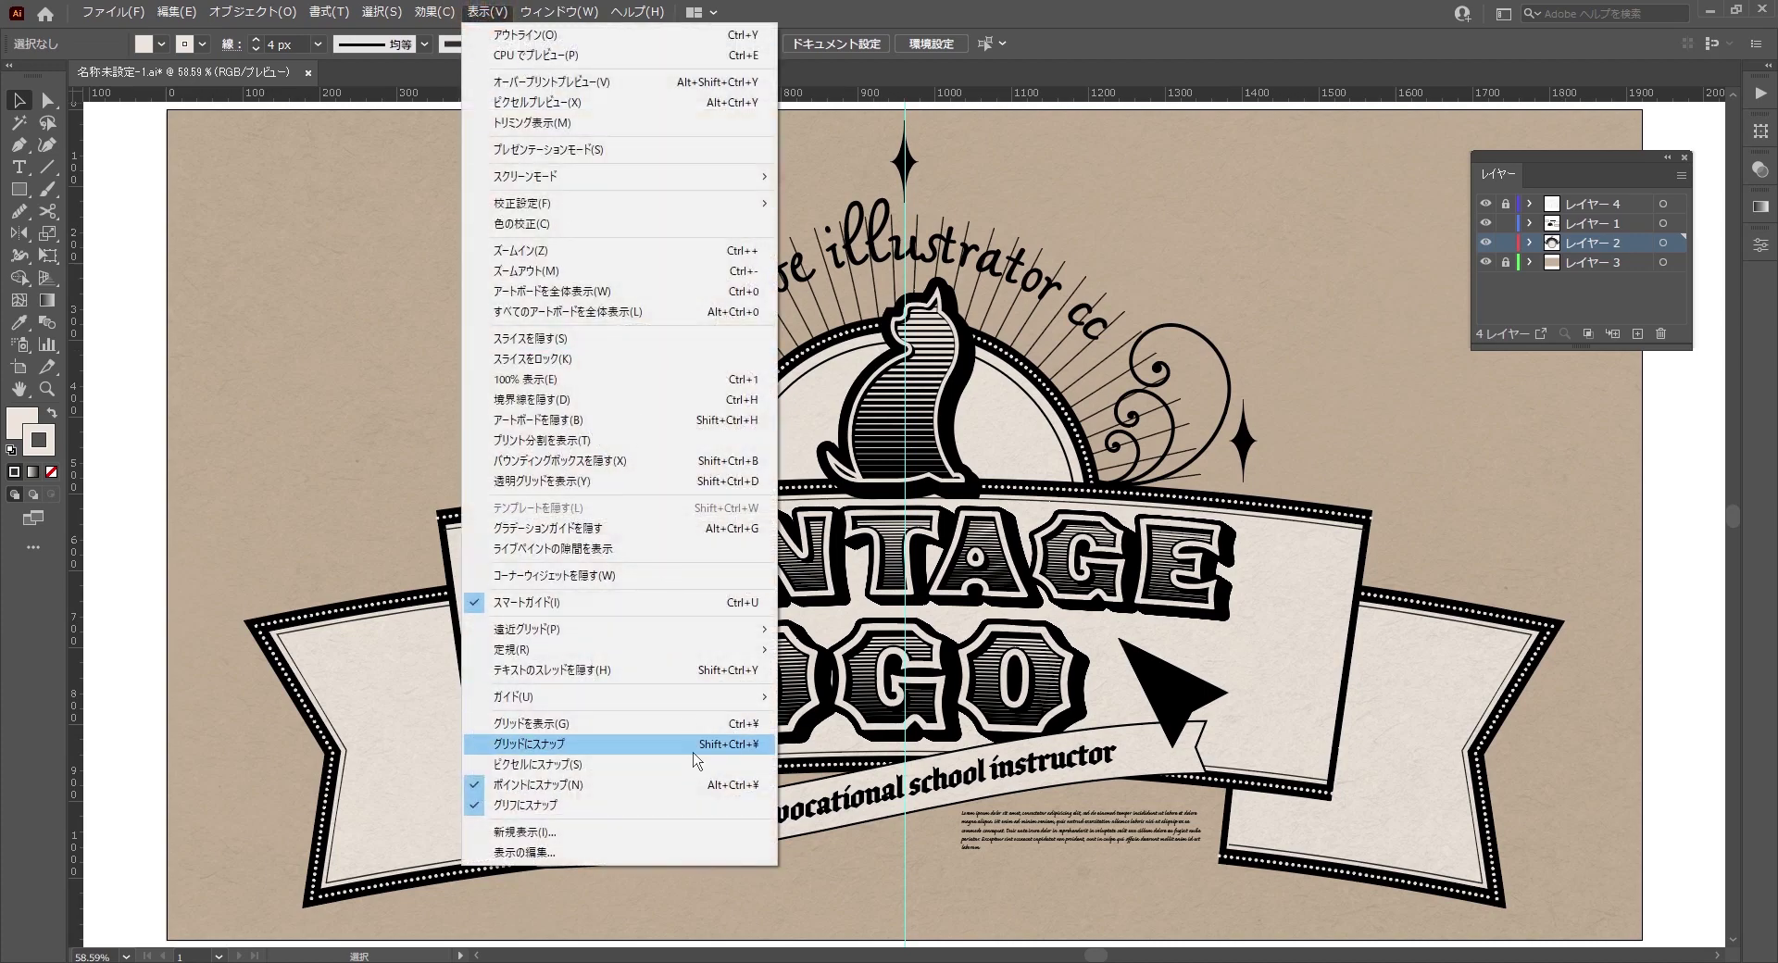
pyautogui.moveTo(619, 696)
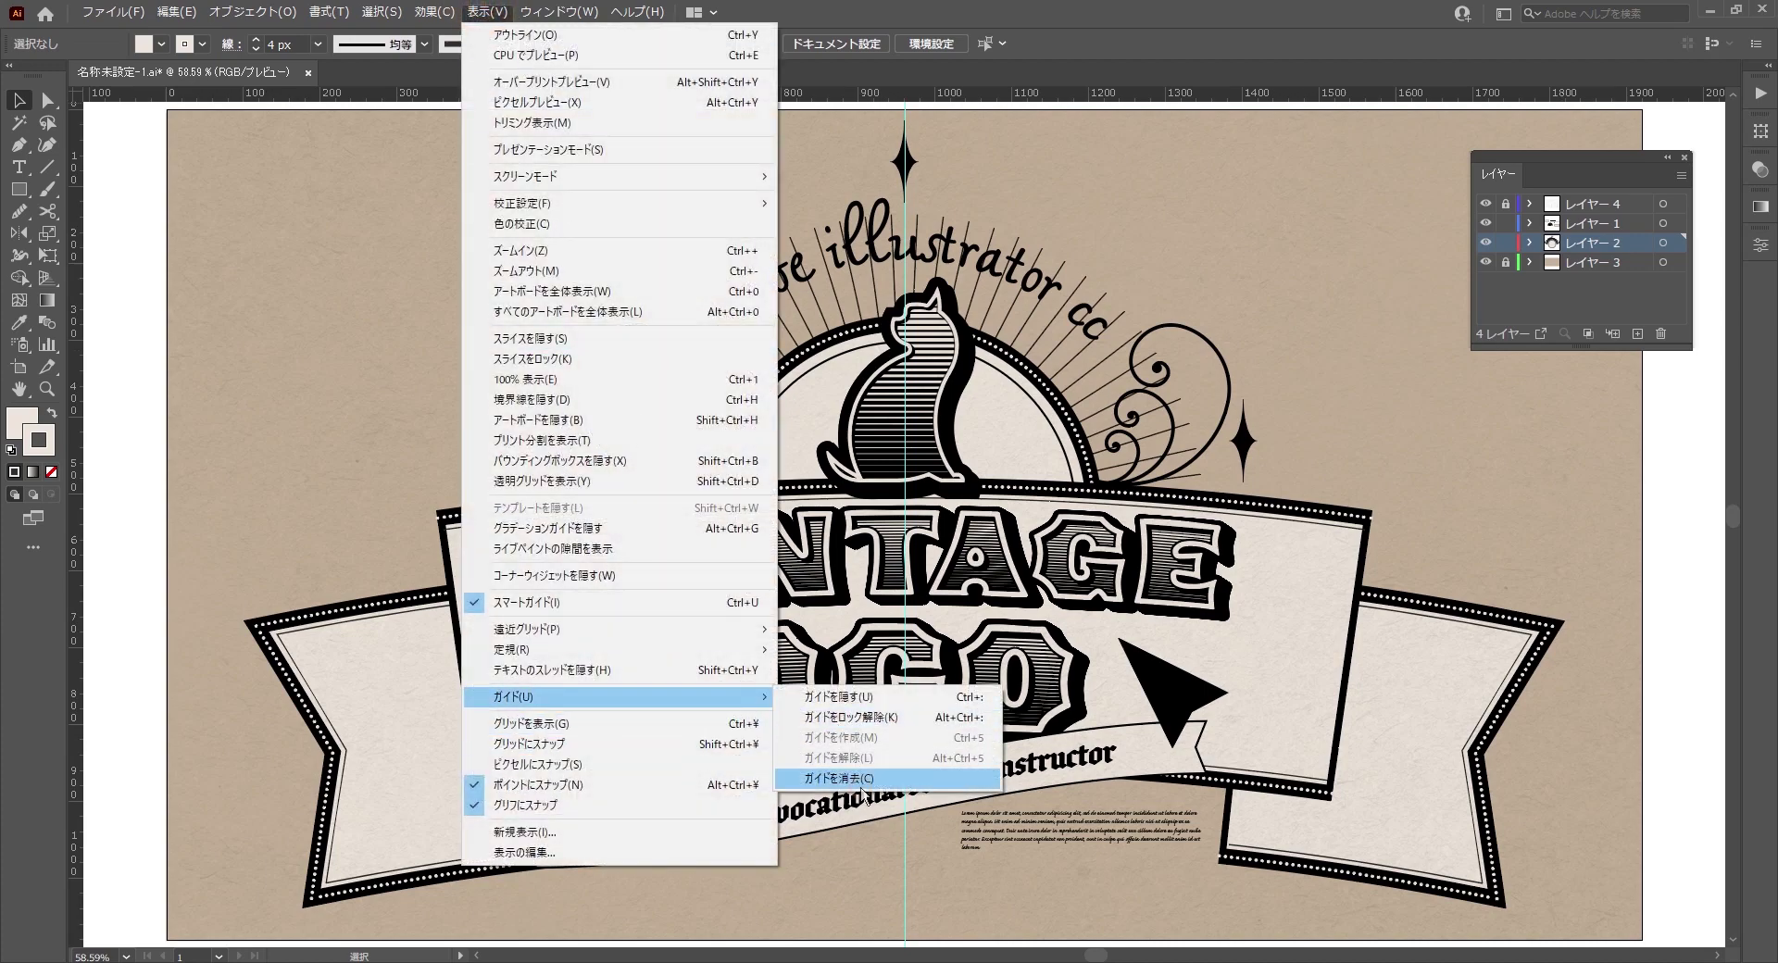
pyautogui.click(861, 785)
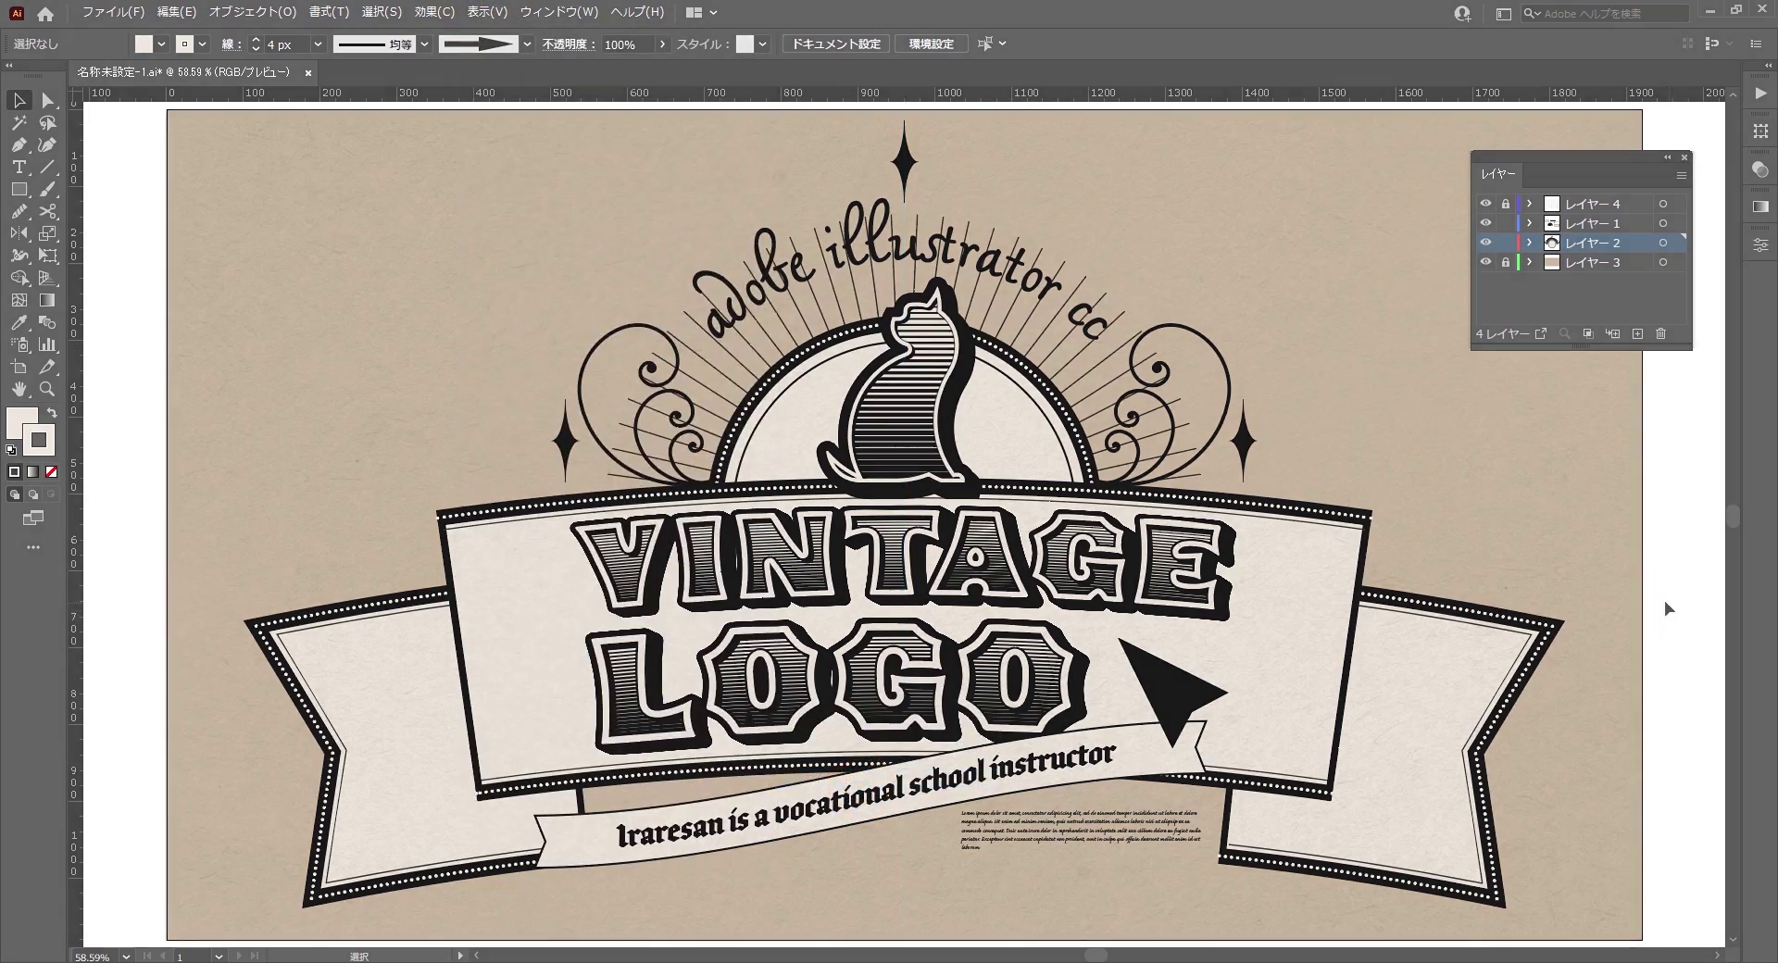